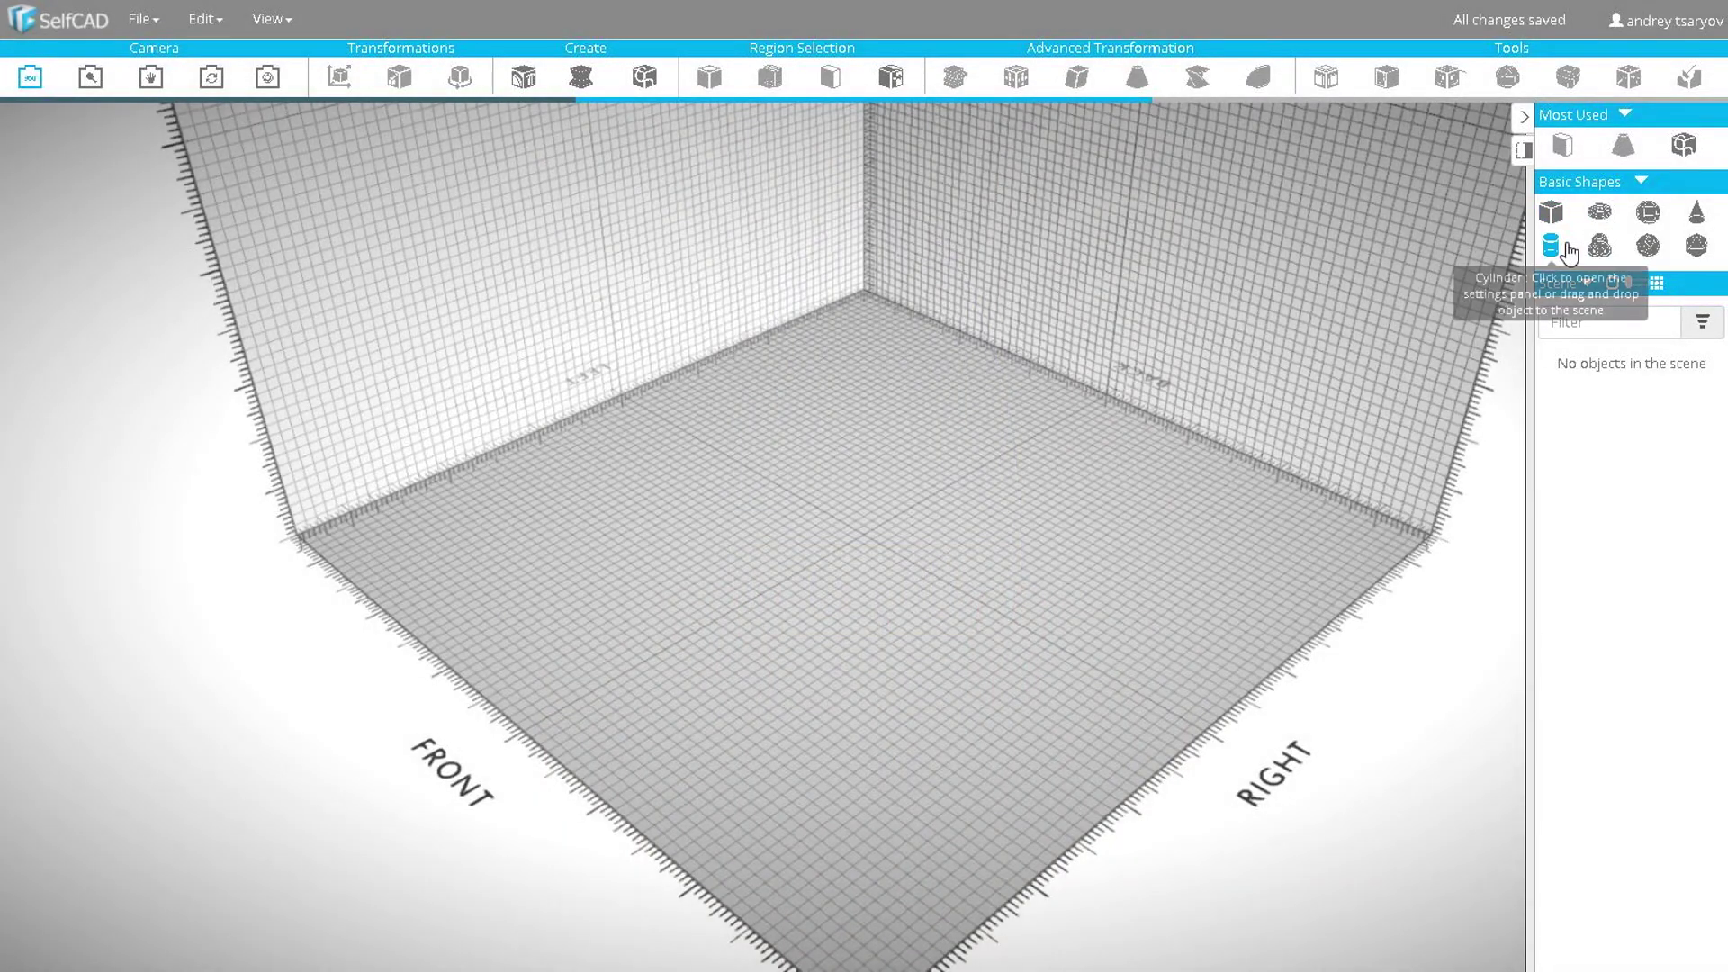
- Create a flat cylinder with top and bottom radius 62,5, height 5 and 64 vertical segments
click(1551, 245)
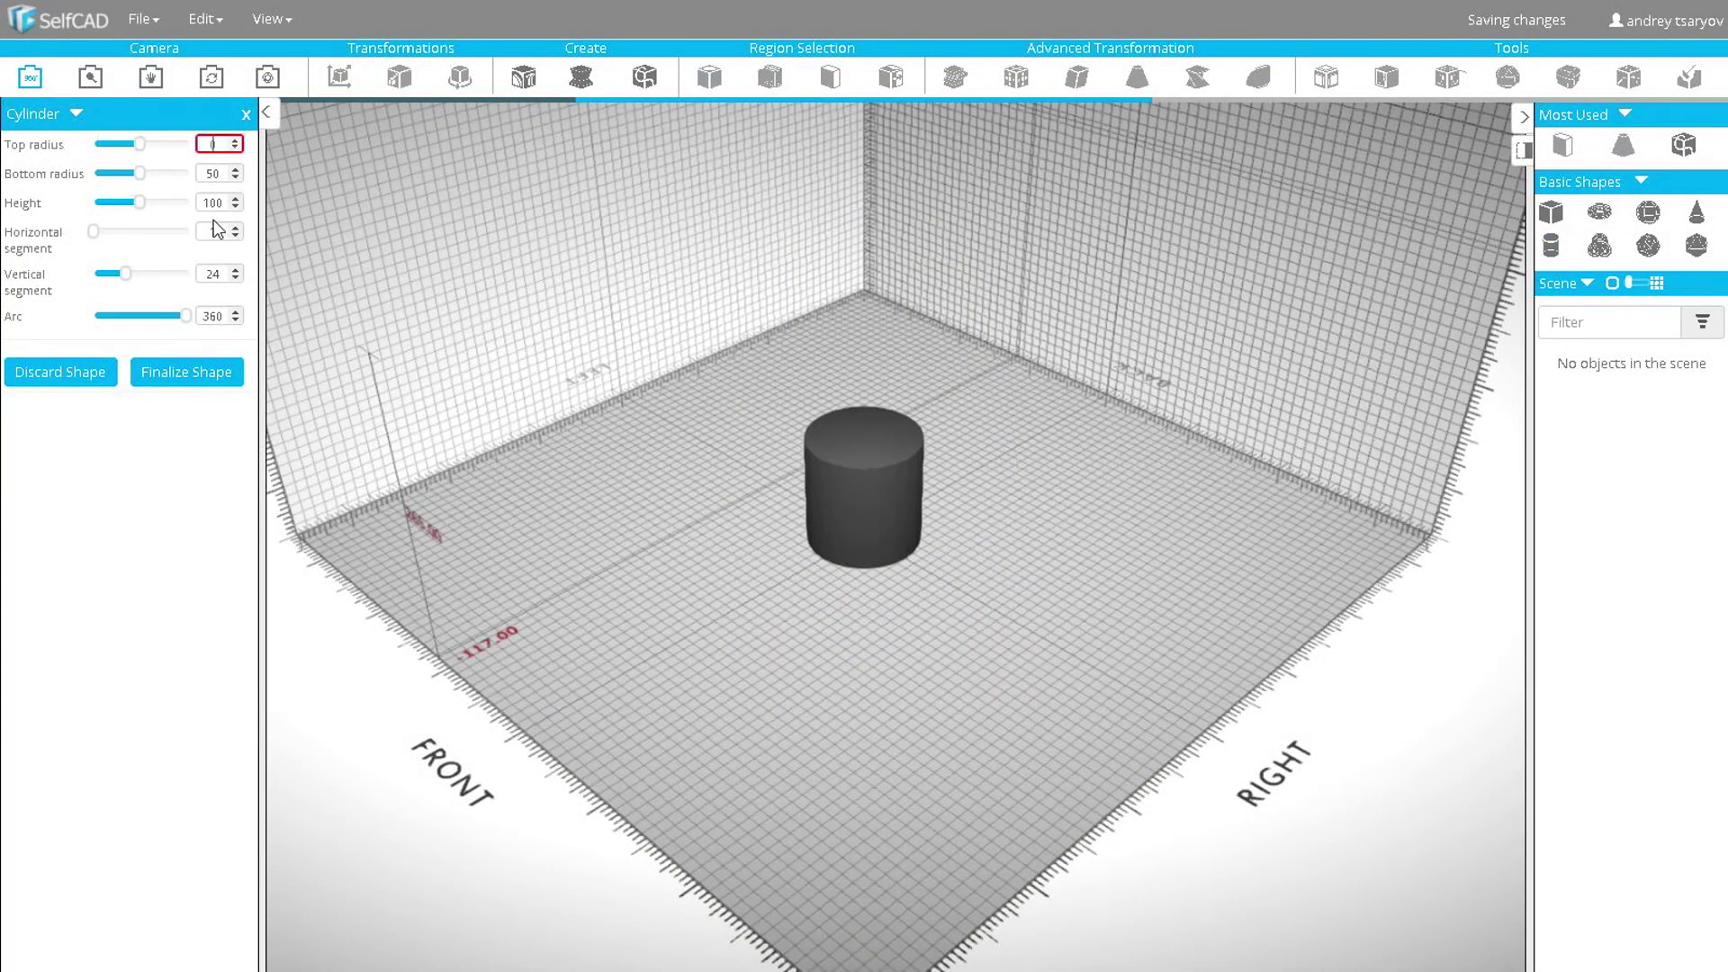
text(62,5)
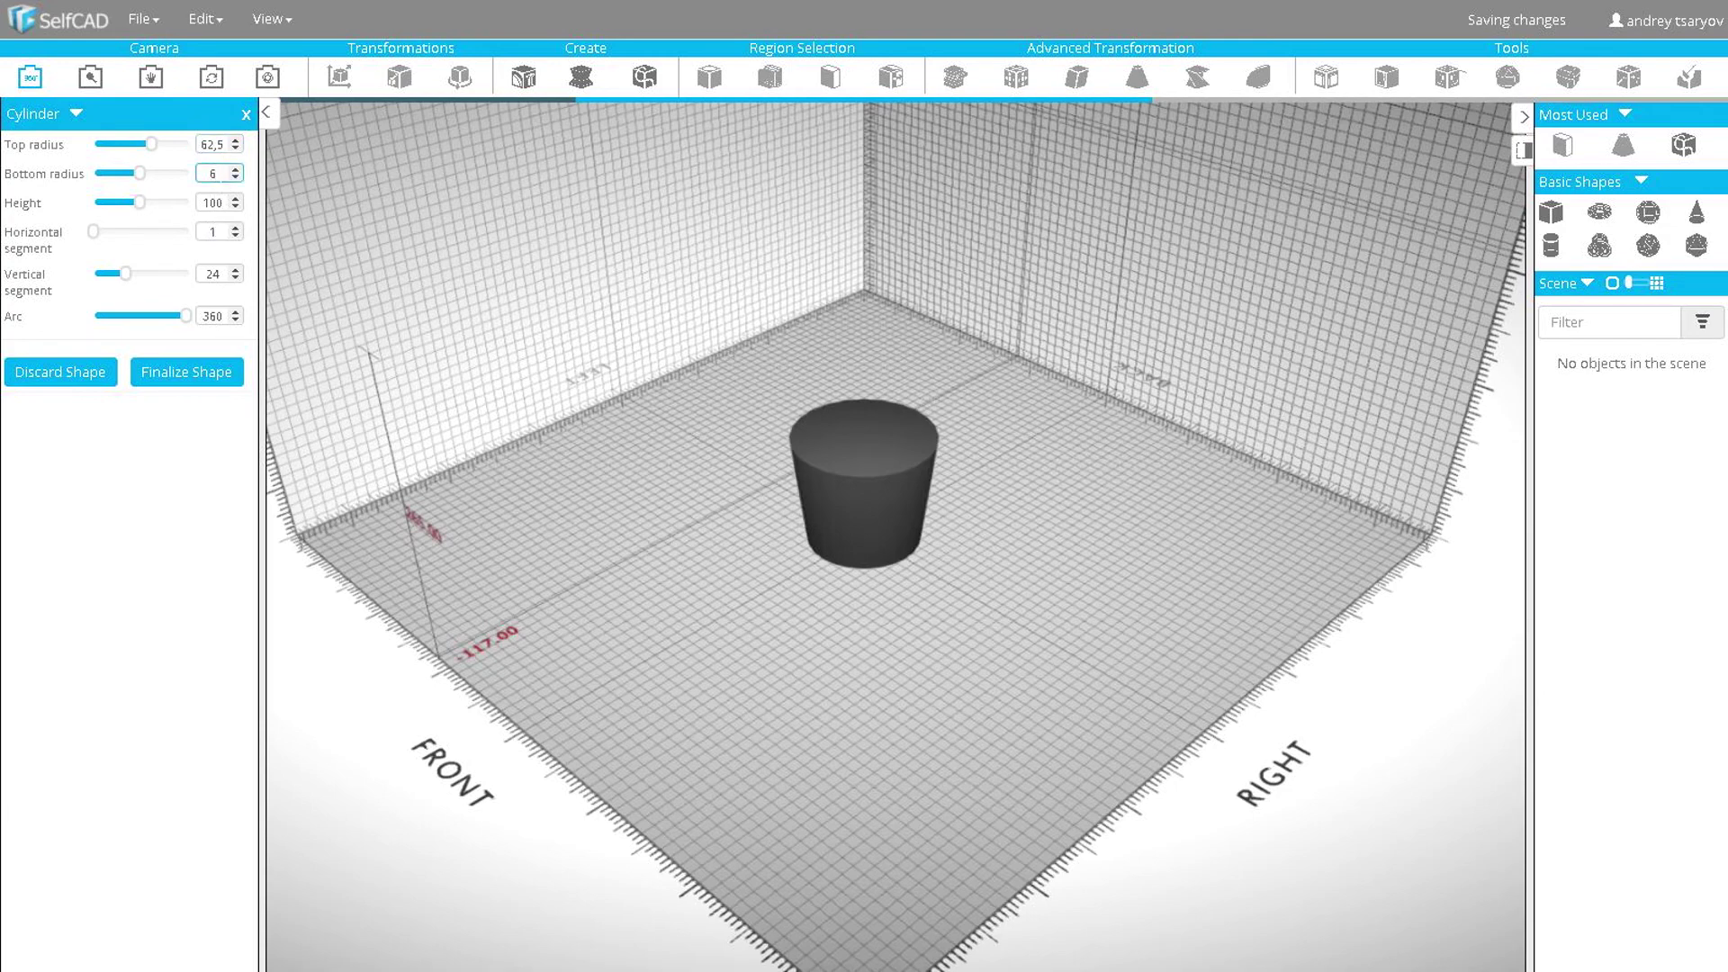
key(Return)
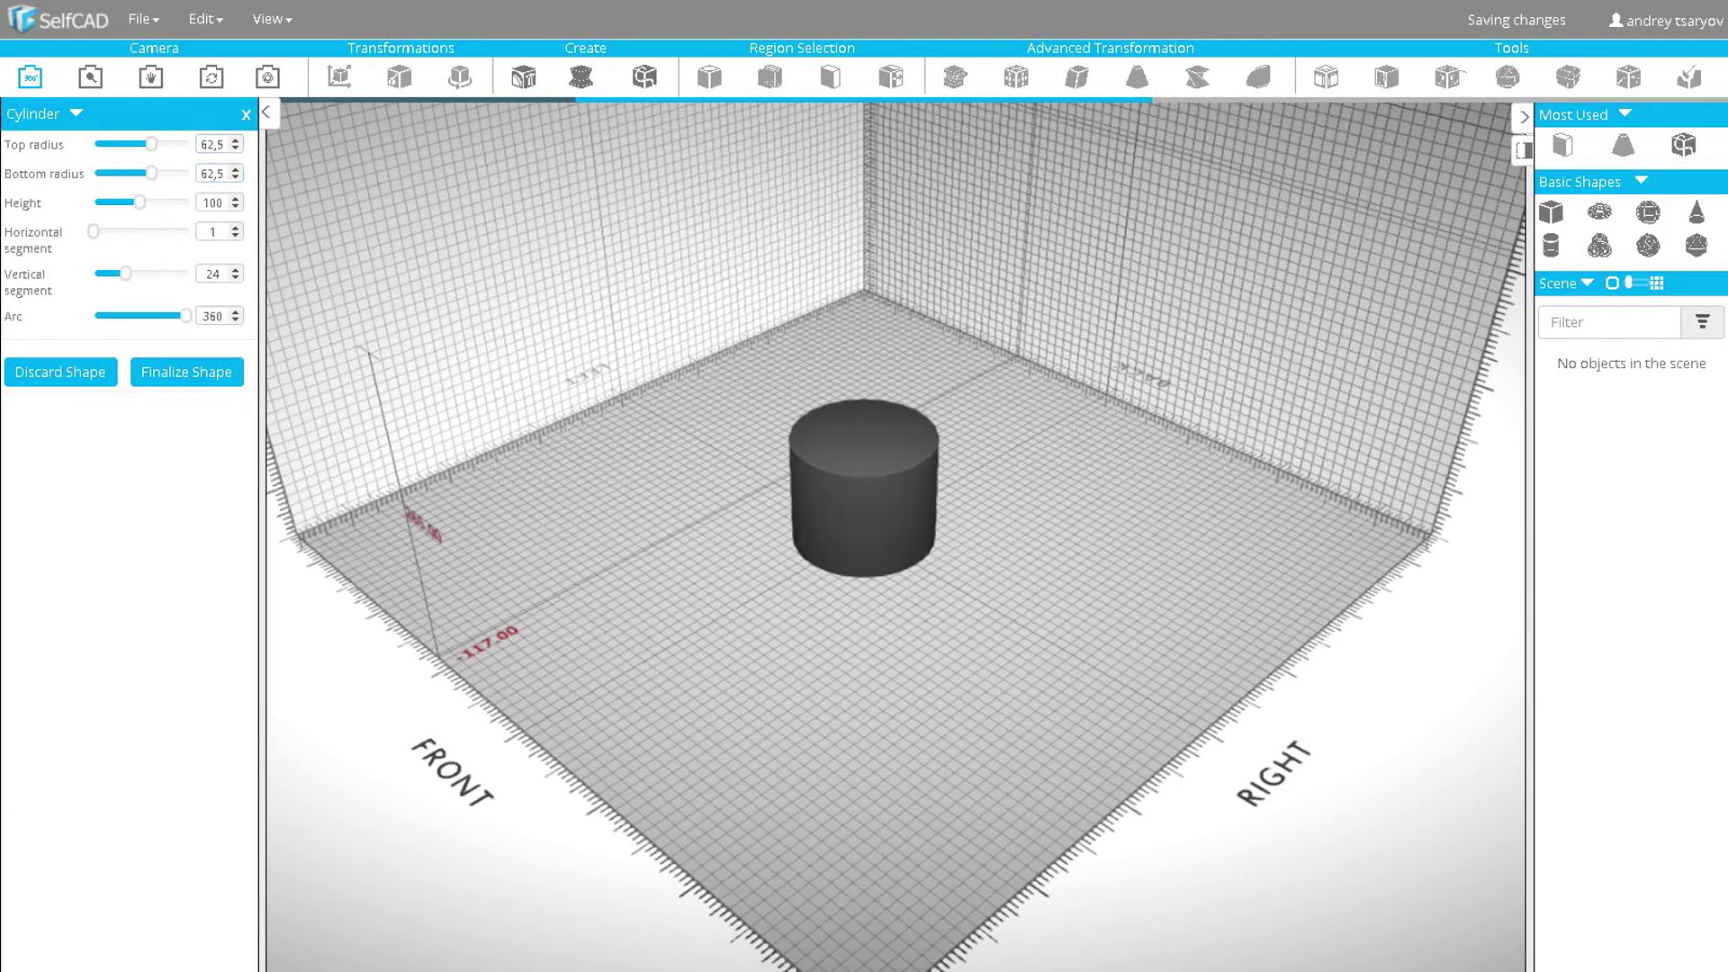
text(5)
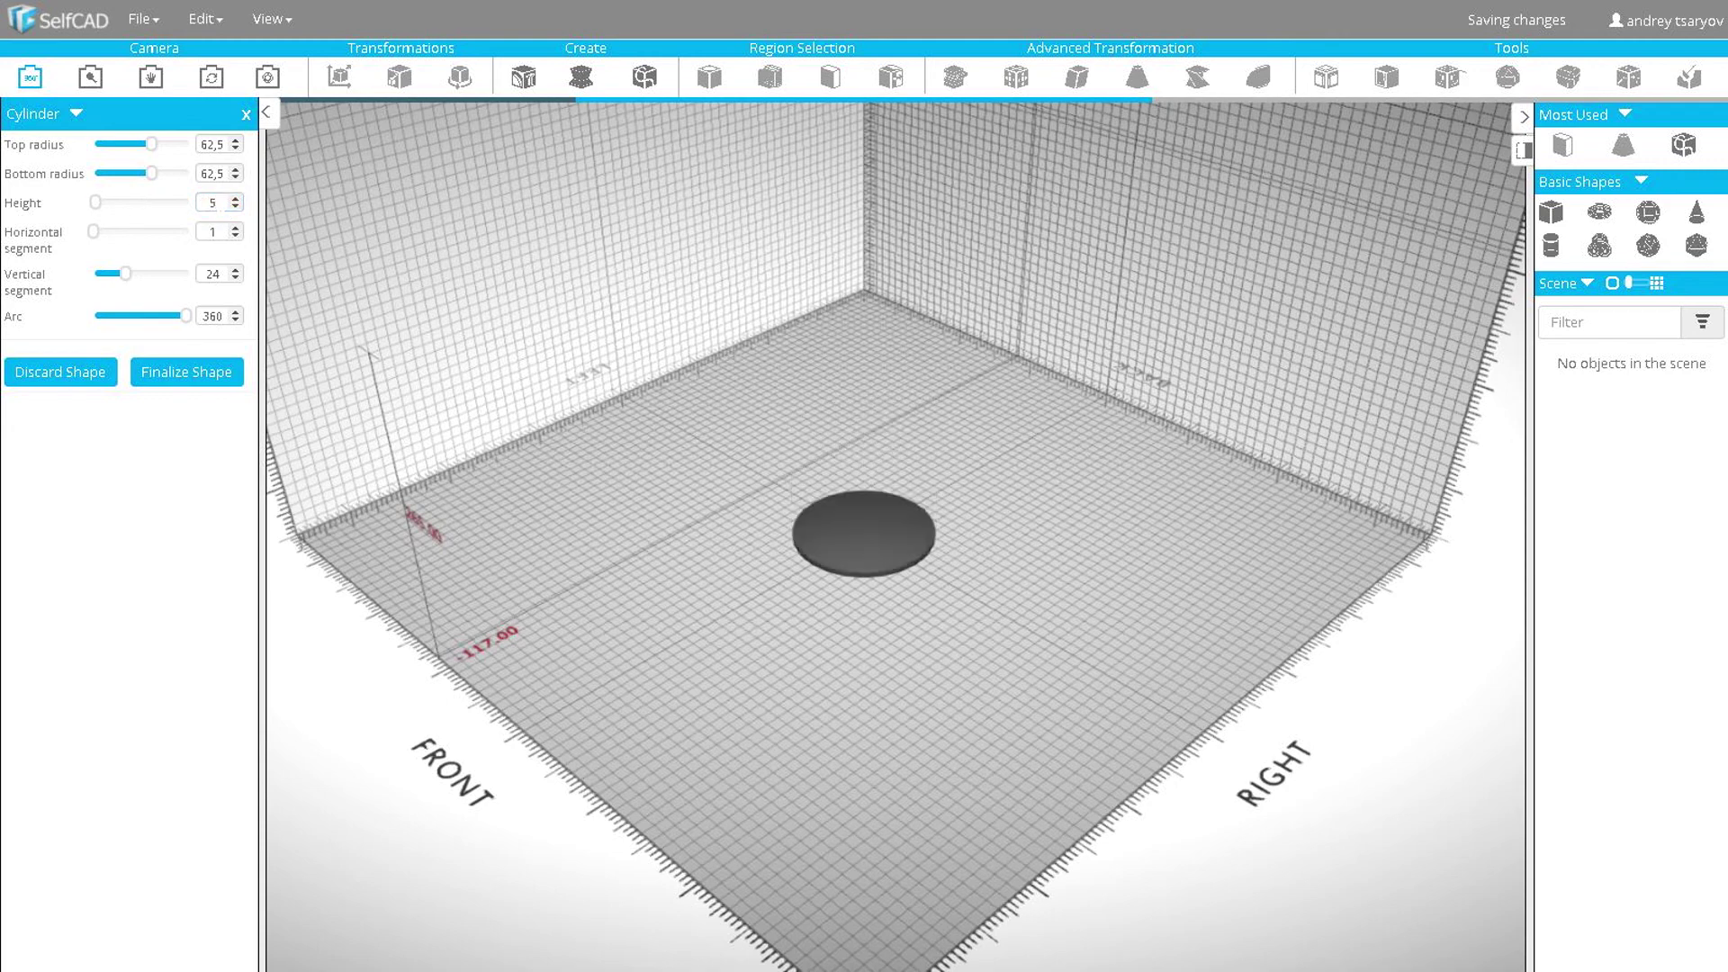
click(187, 374)
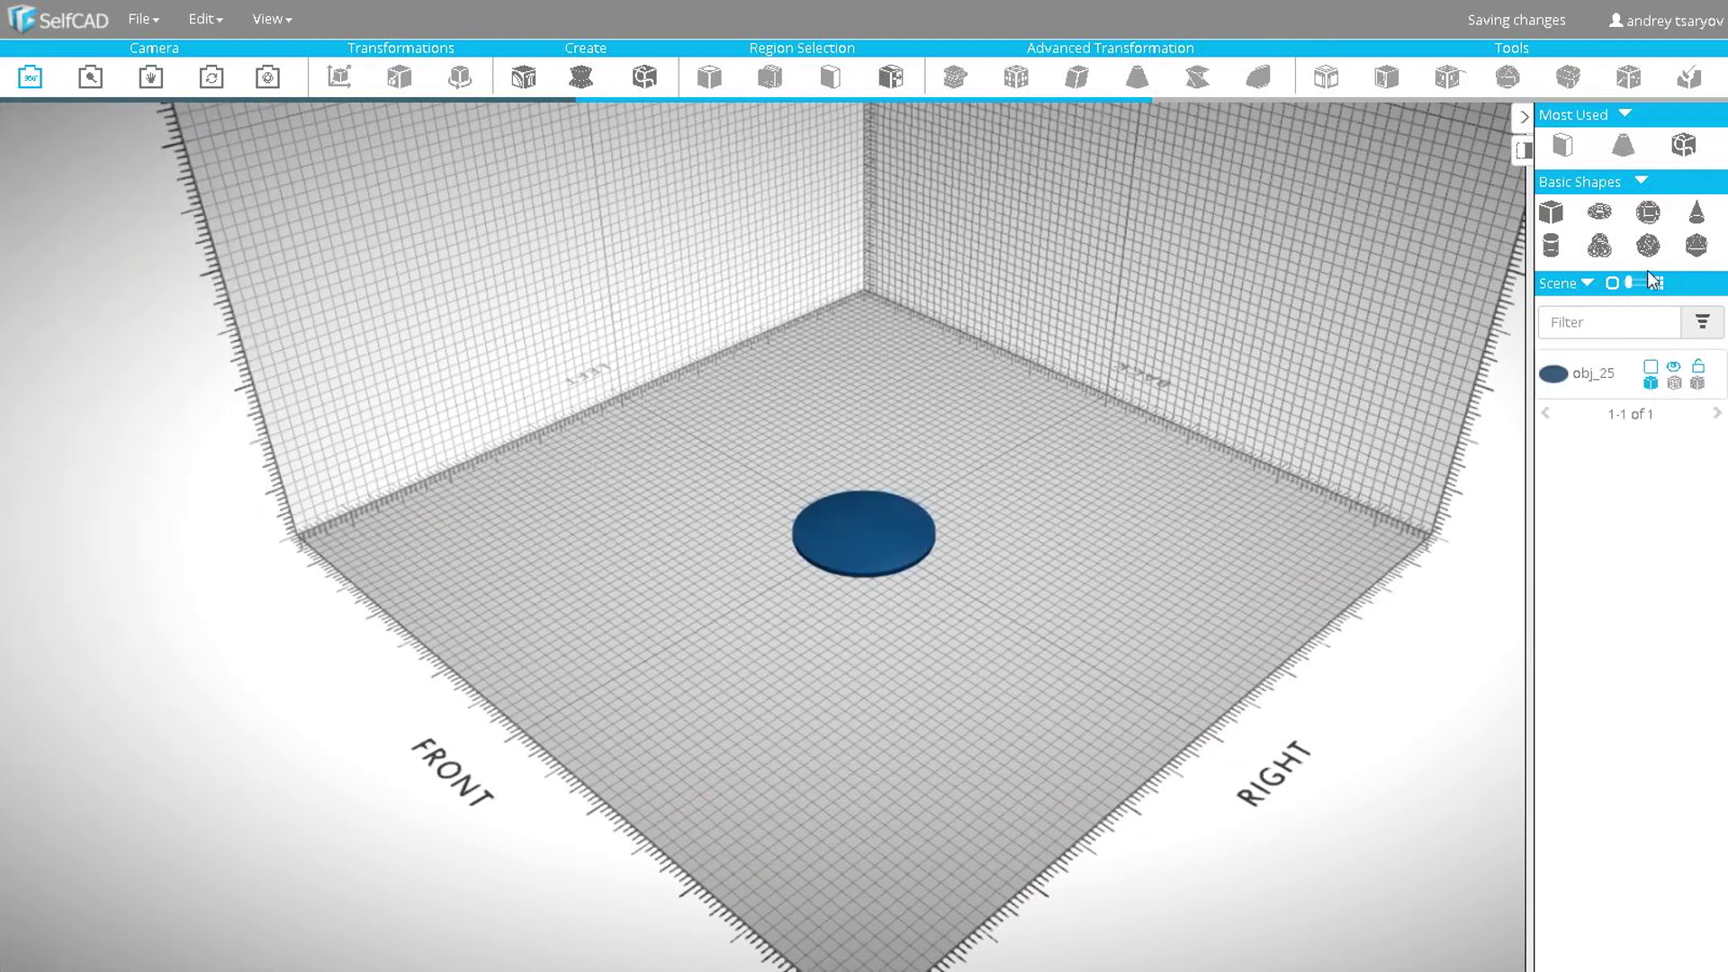
- Create a second cylinder at the disc's centre with top and bottom radius 20 and height 50
click(1551, 245)
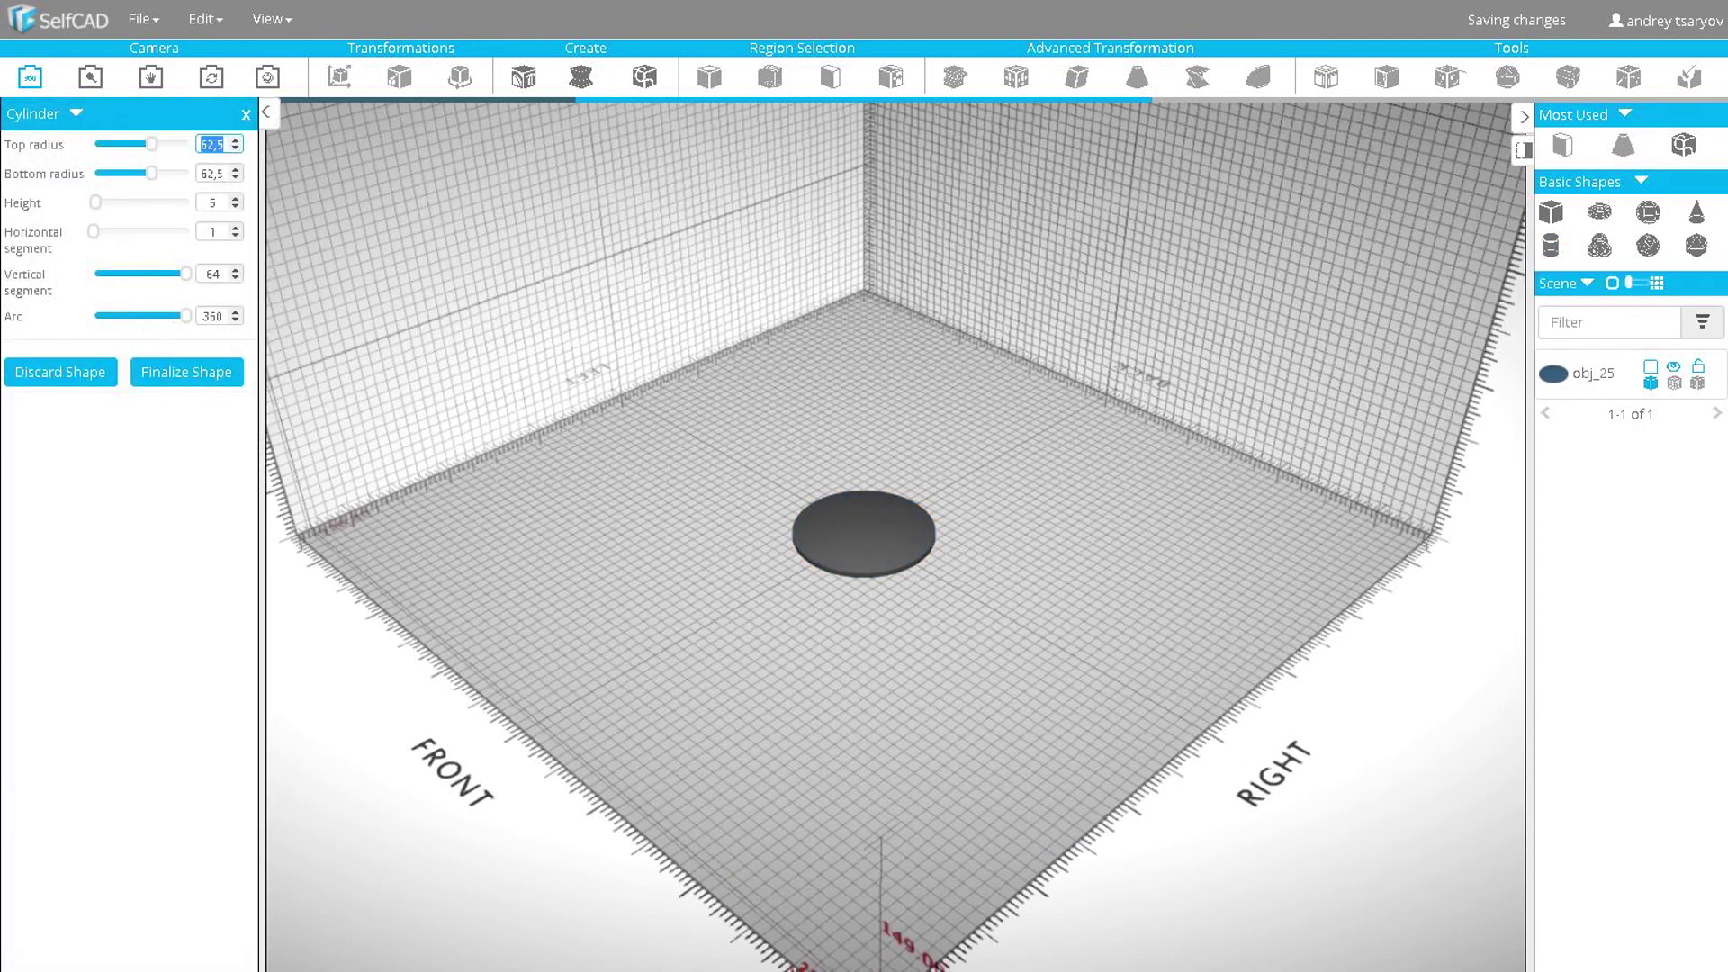
text(20)
double_click(223, 174)
key(Return)
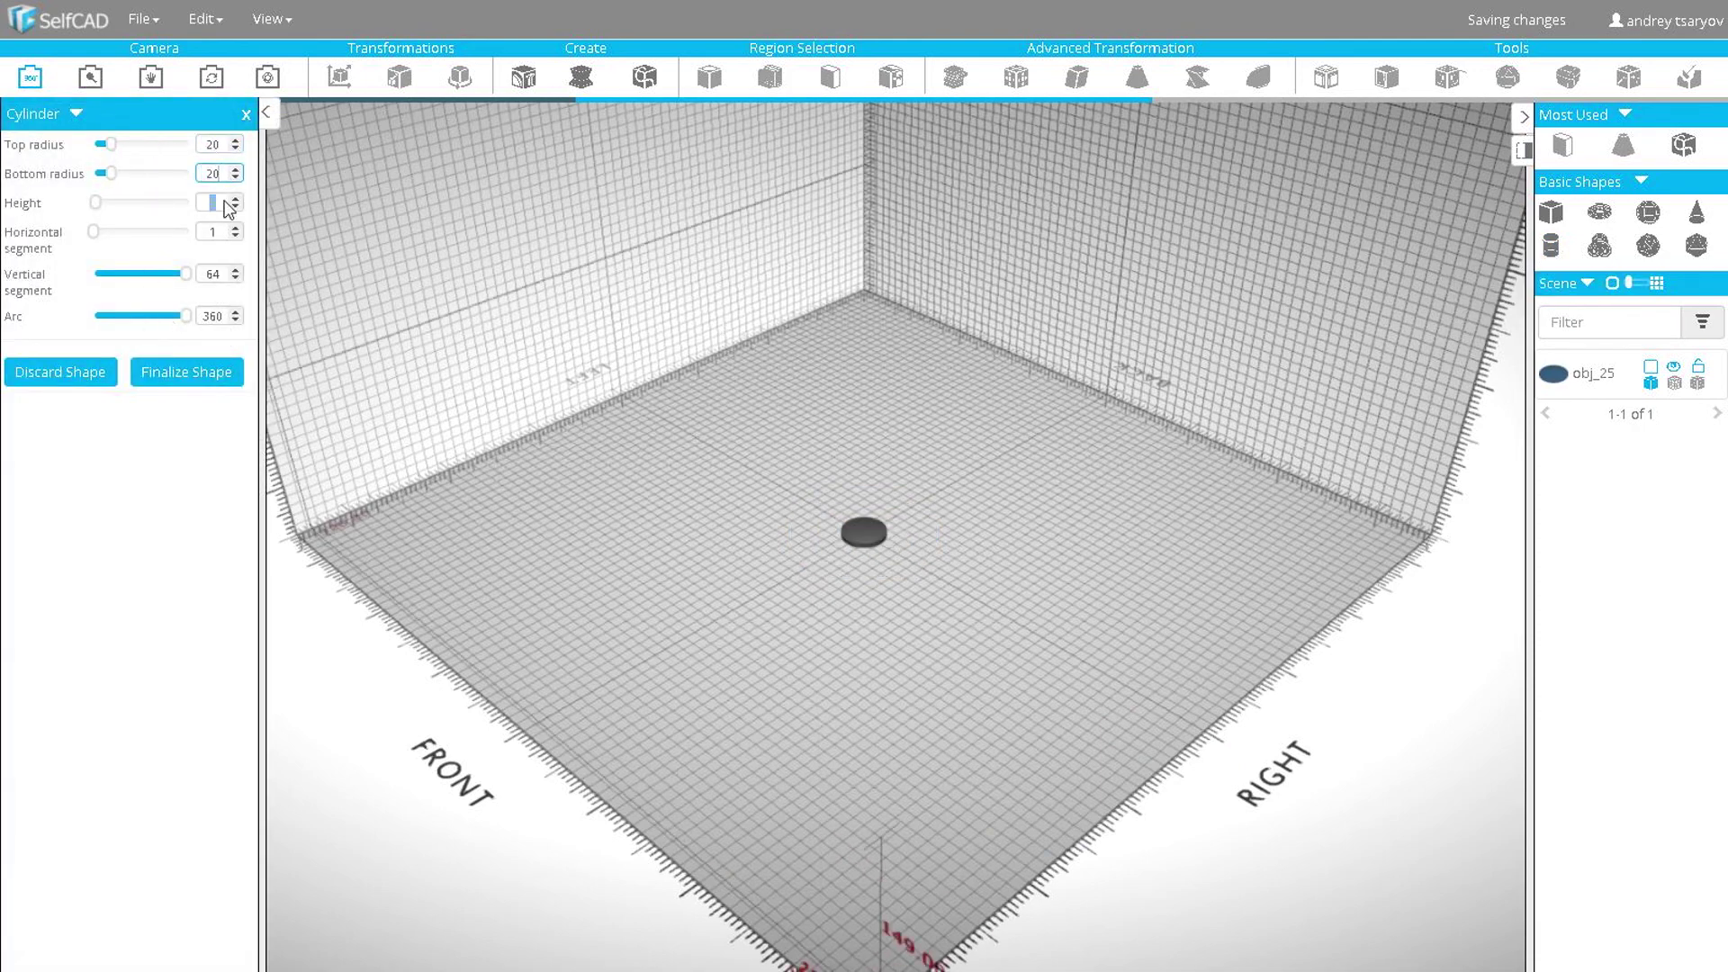
click(186, 372)
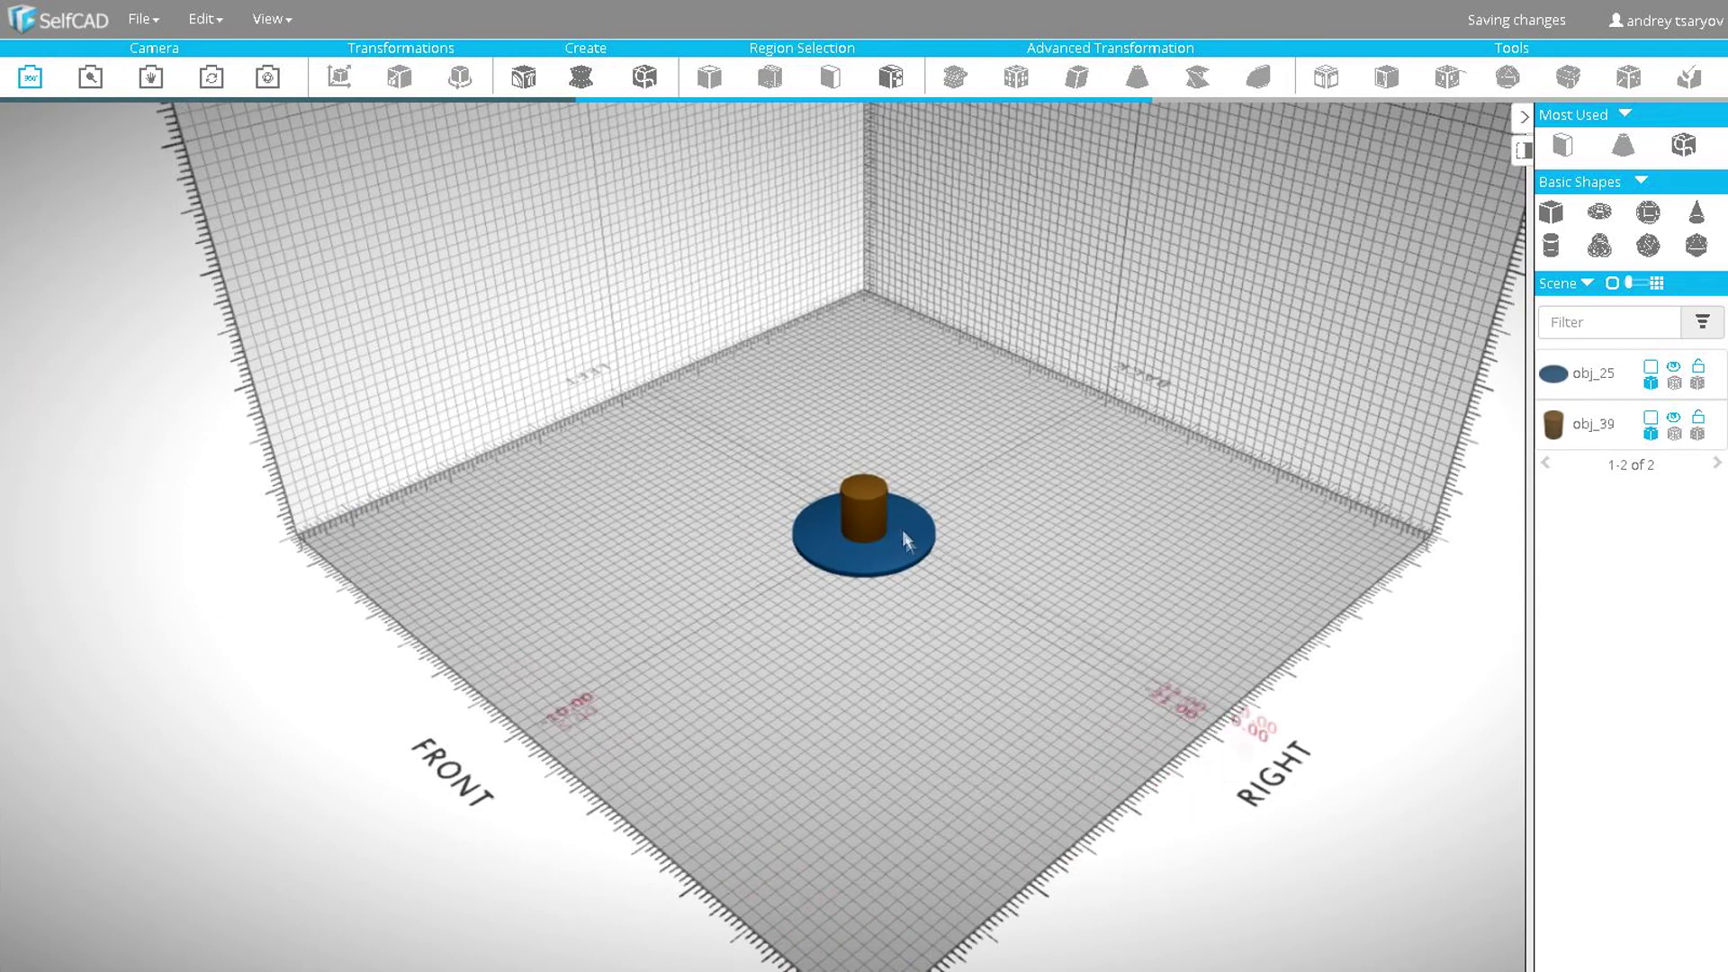
- Cut a centre hole in the flat disc by subtracting the small cylinder from it with a Difference operation
scroll(820, 524, up, 5)
click(834, 564)
click(833, 502)
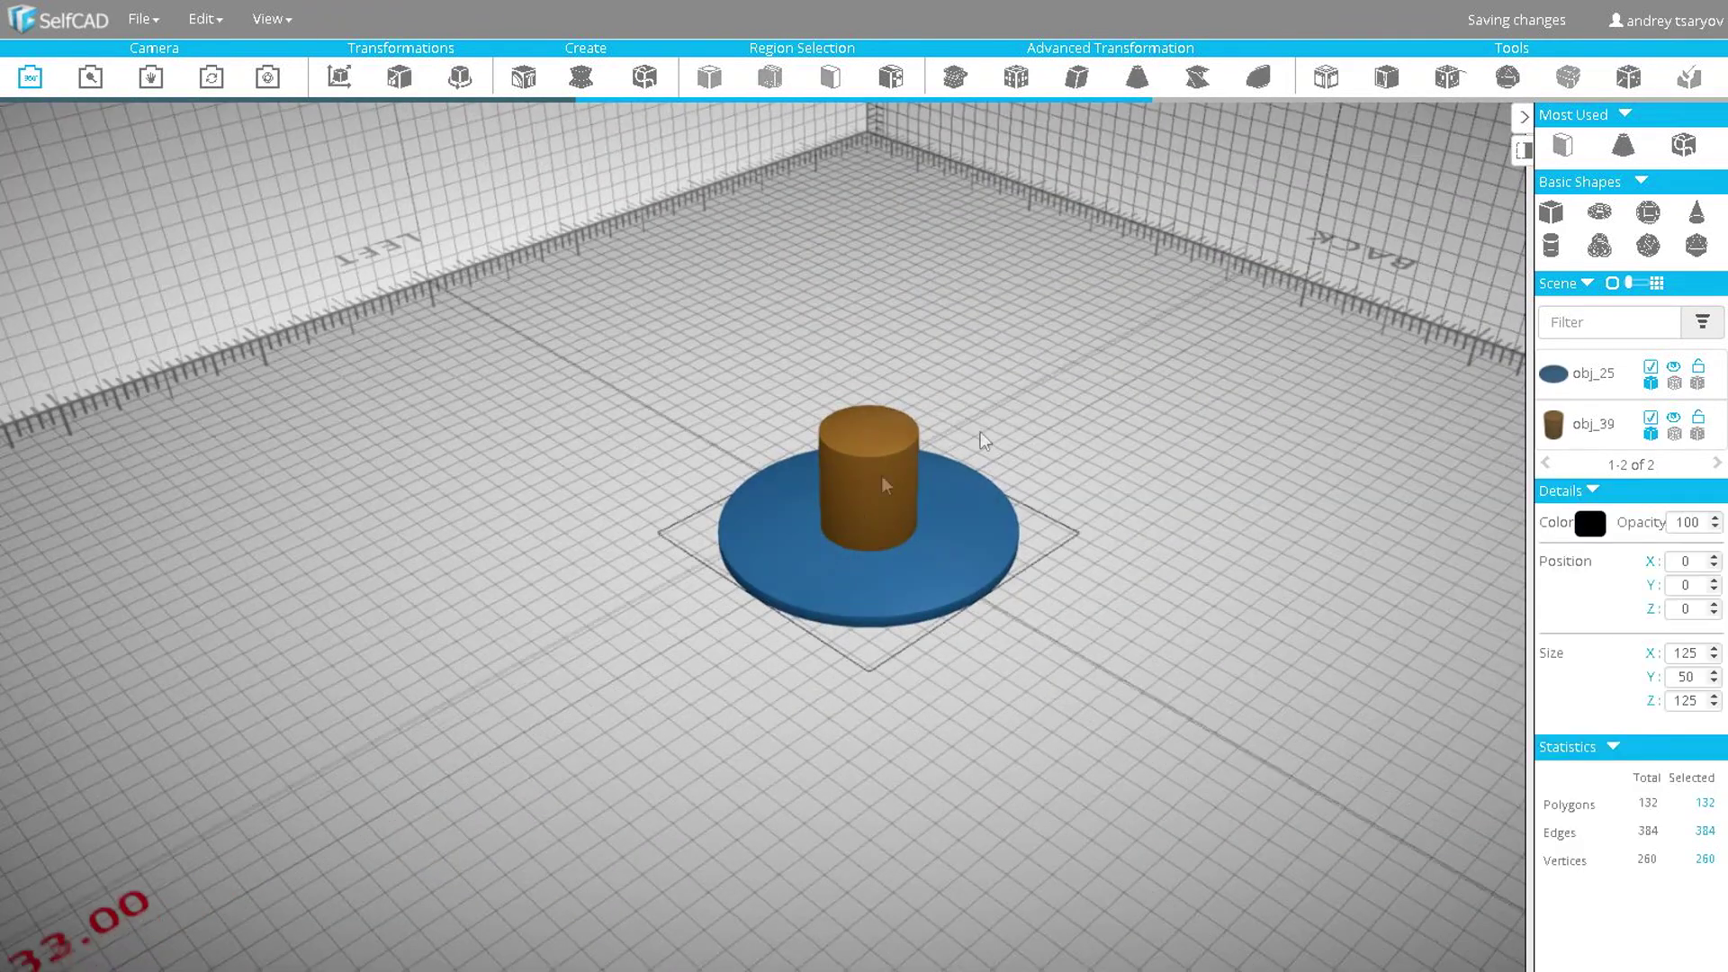
click(1449, 79)
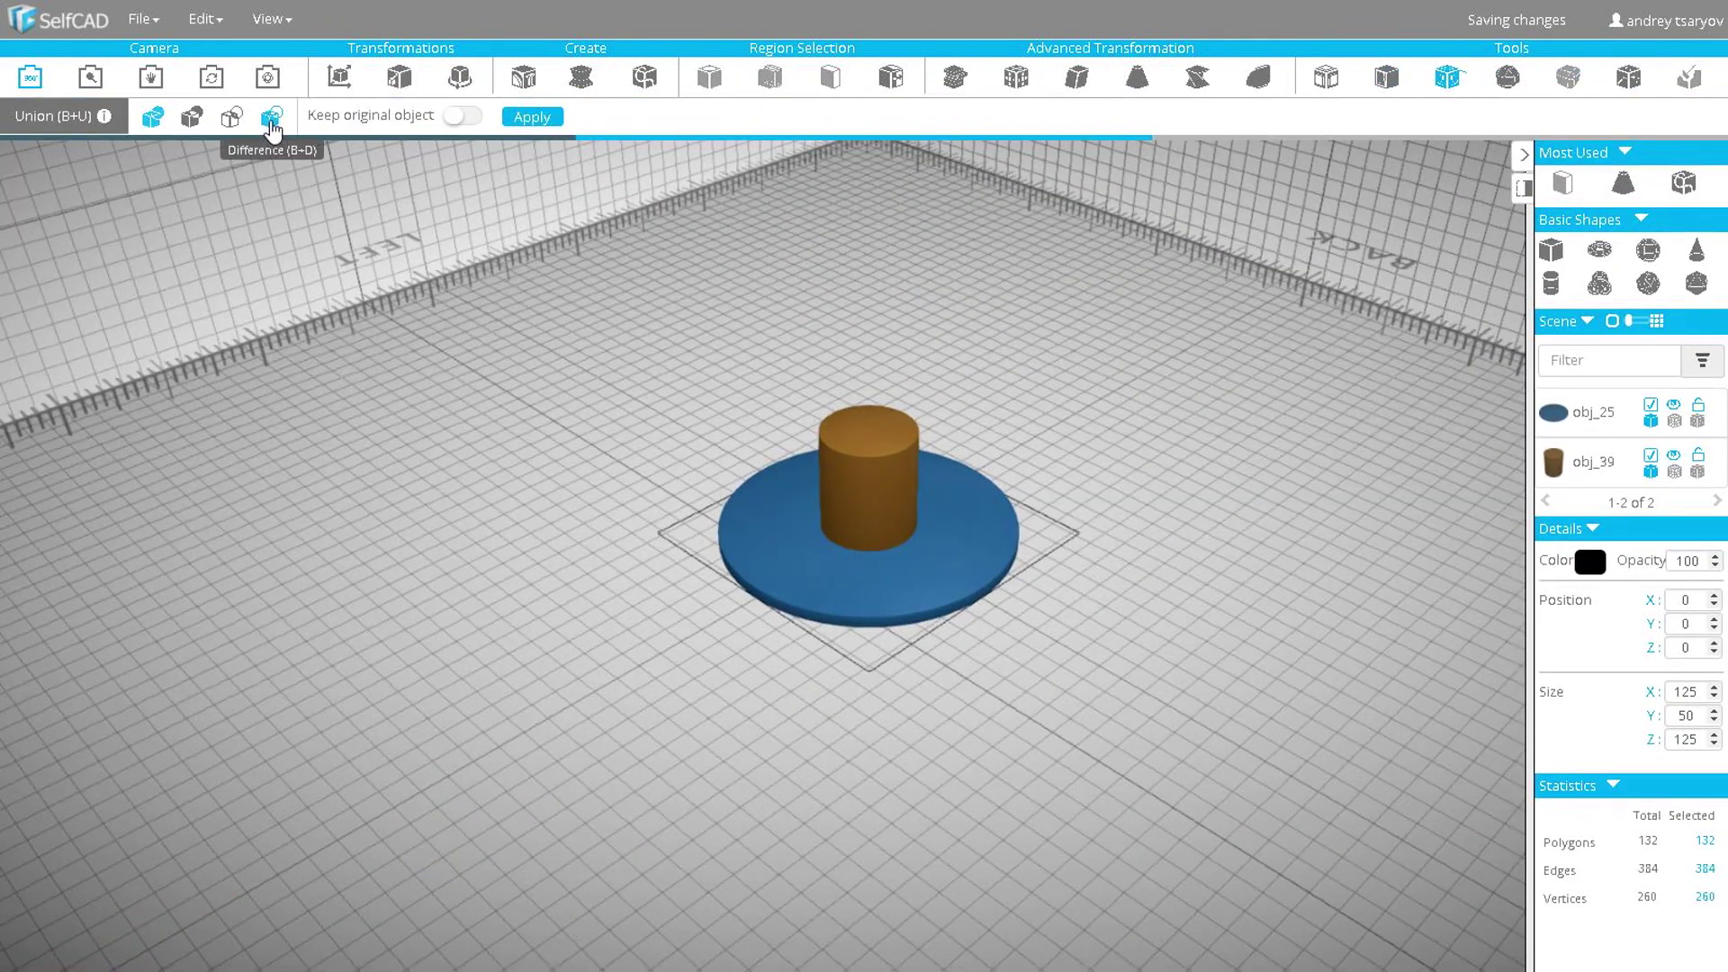
click(270, 117)
click(554, 116)
click(567, 166)
click(857, 117)
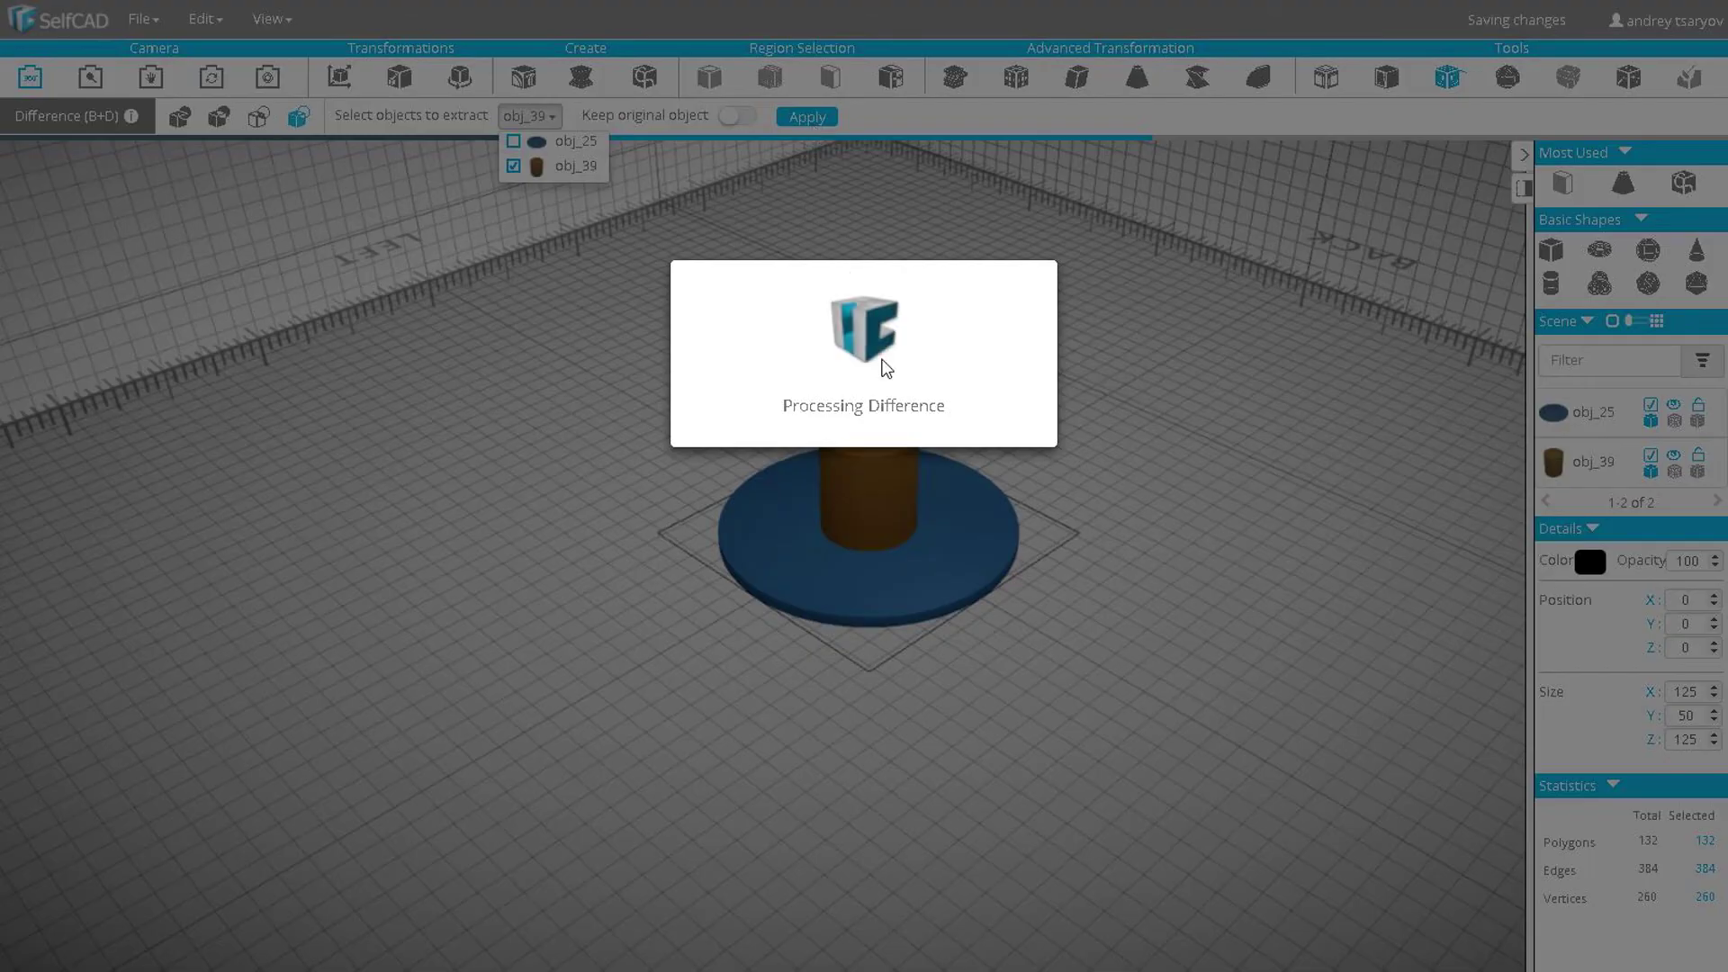
- Create a tapered cylinder with top radius 70, bottom radius 62,5 and height 50
click(1549, 245)
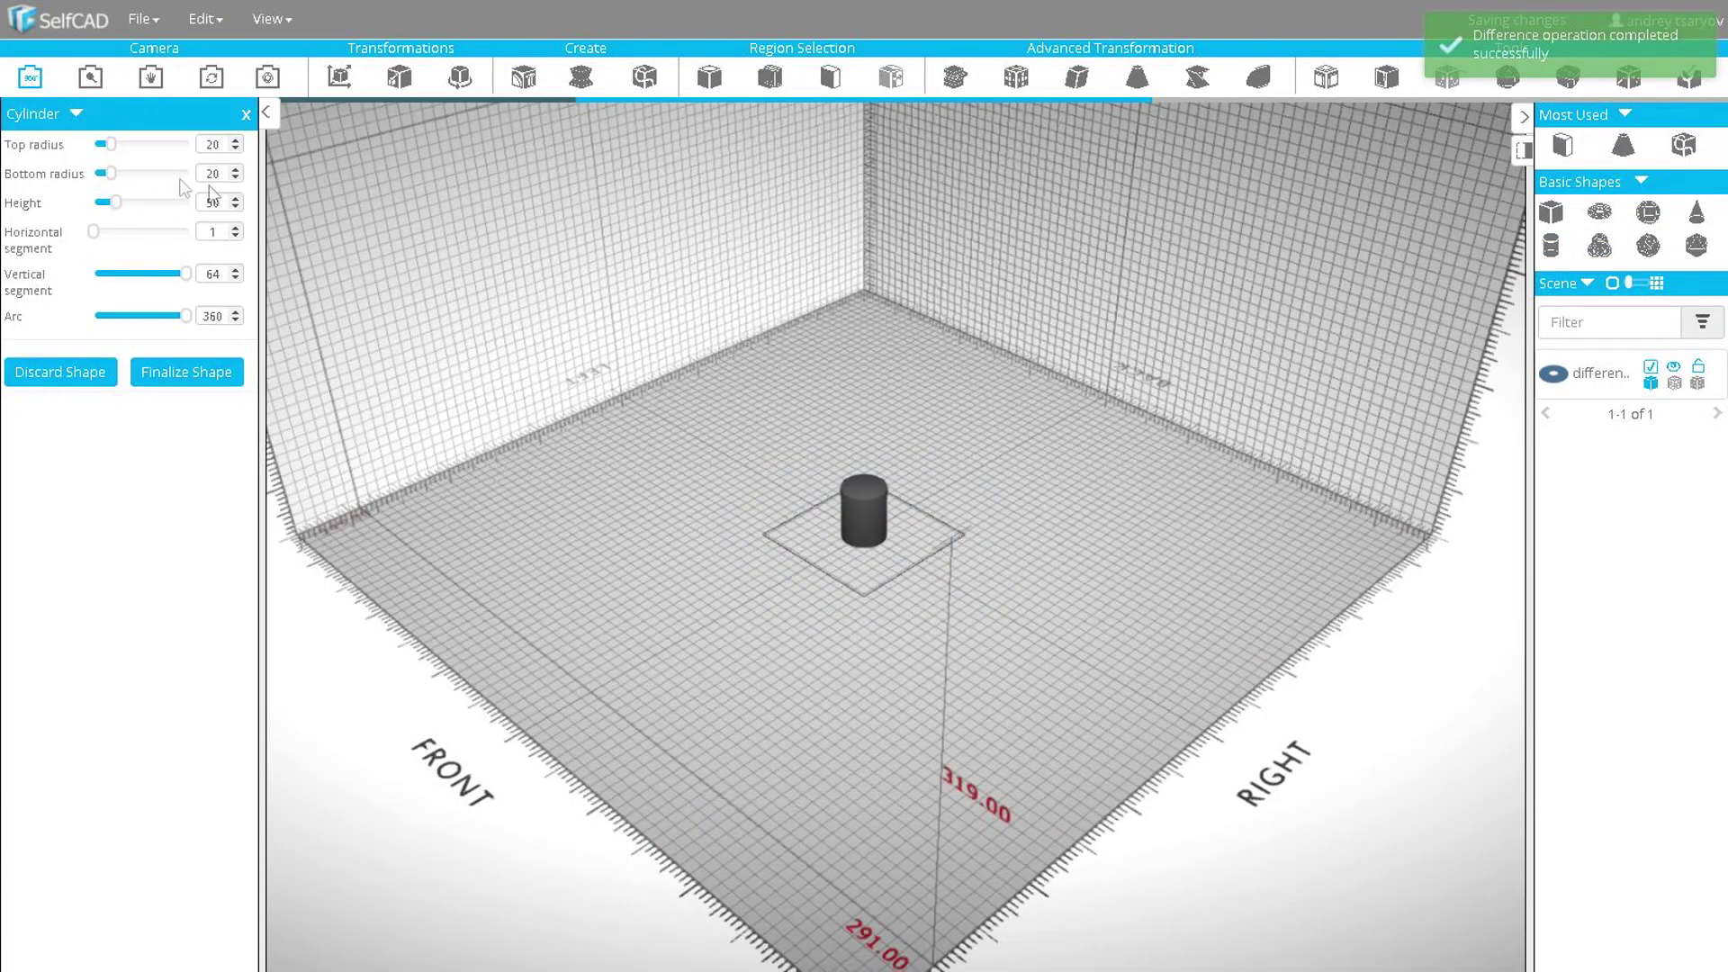
text(70)
key(Tab)
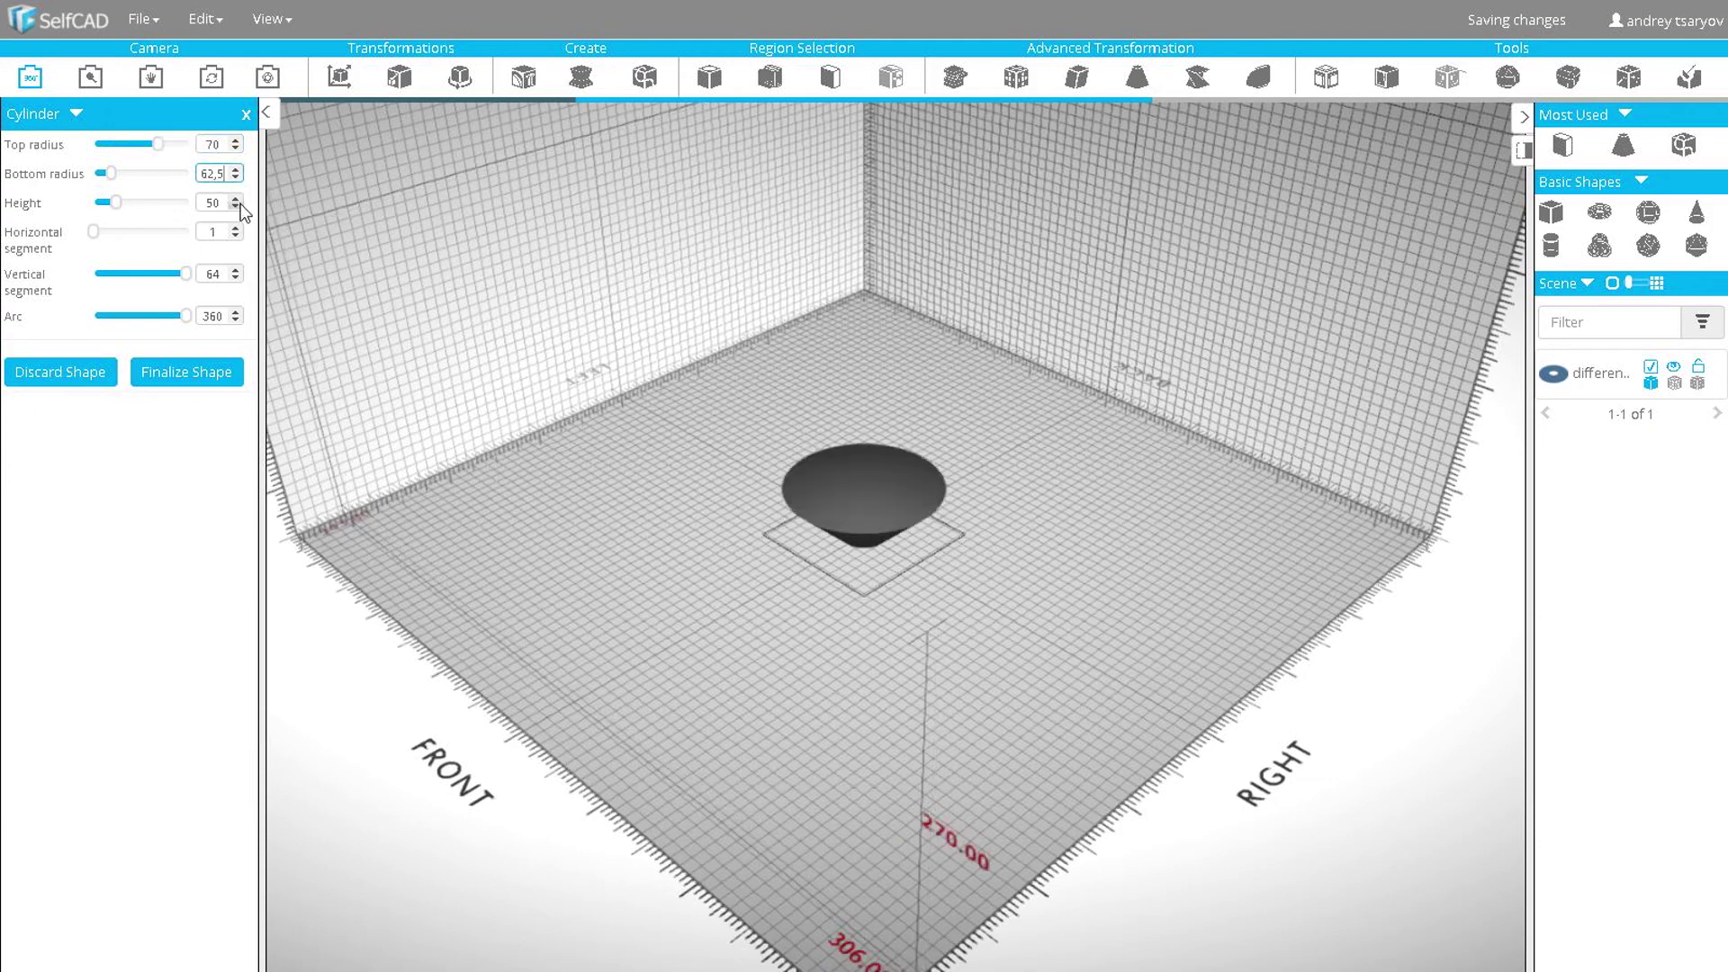
click(214, 376)
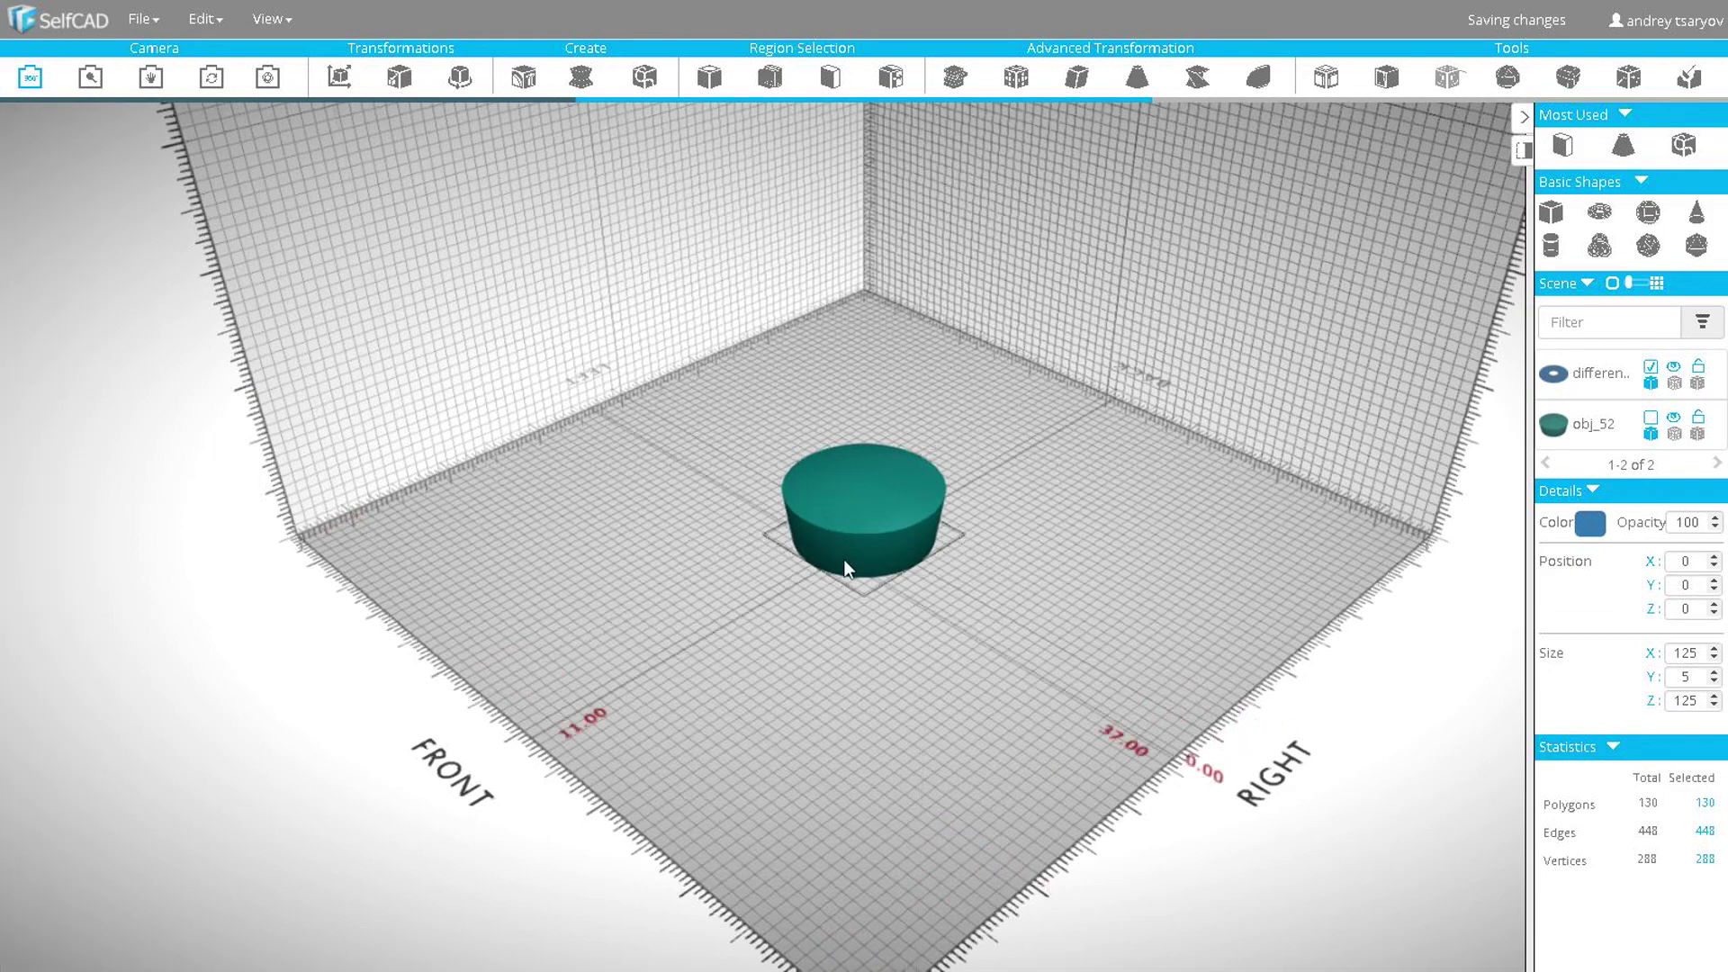
- Hide the holed disc and delete the top and bottom faces of the tapered cylinder to leave an open wall
click(1673, 367)
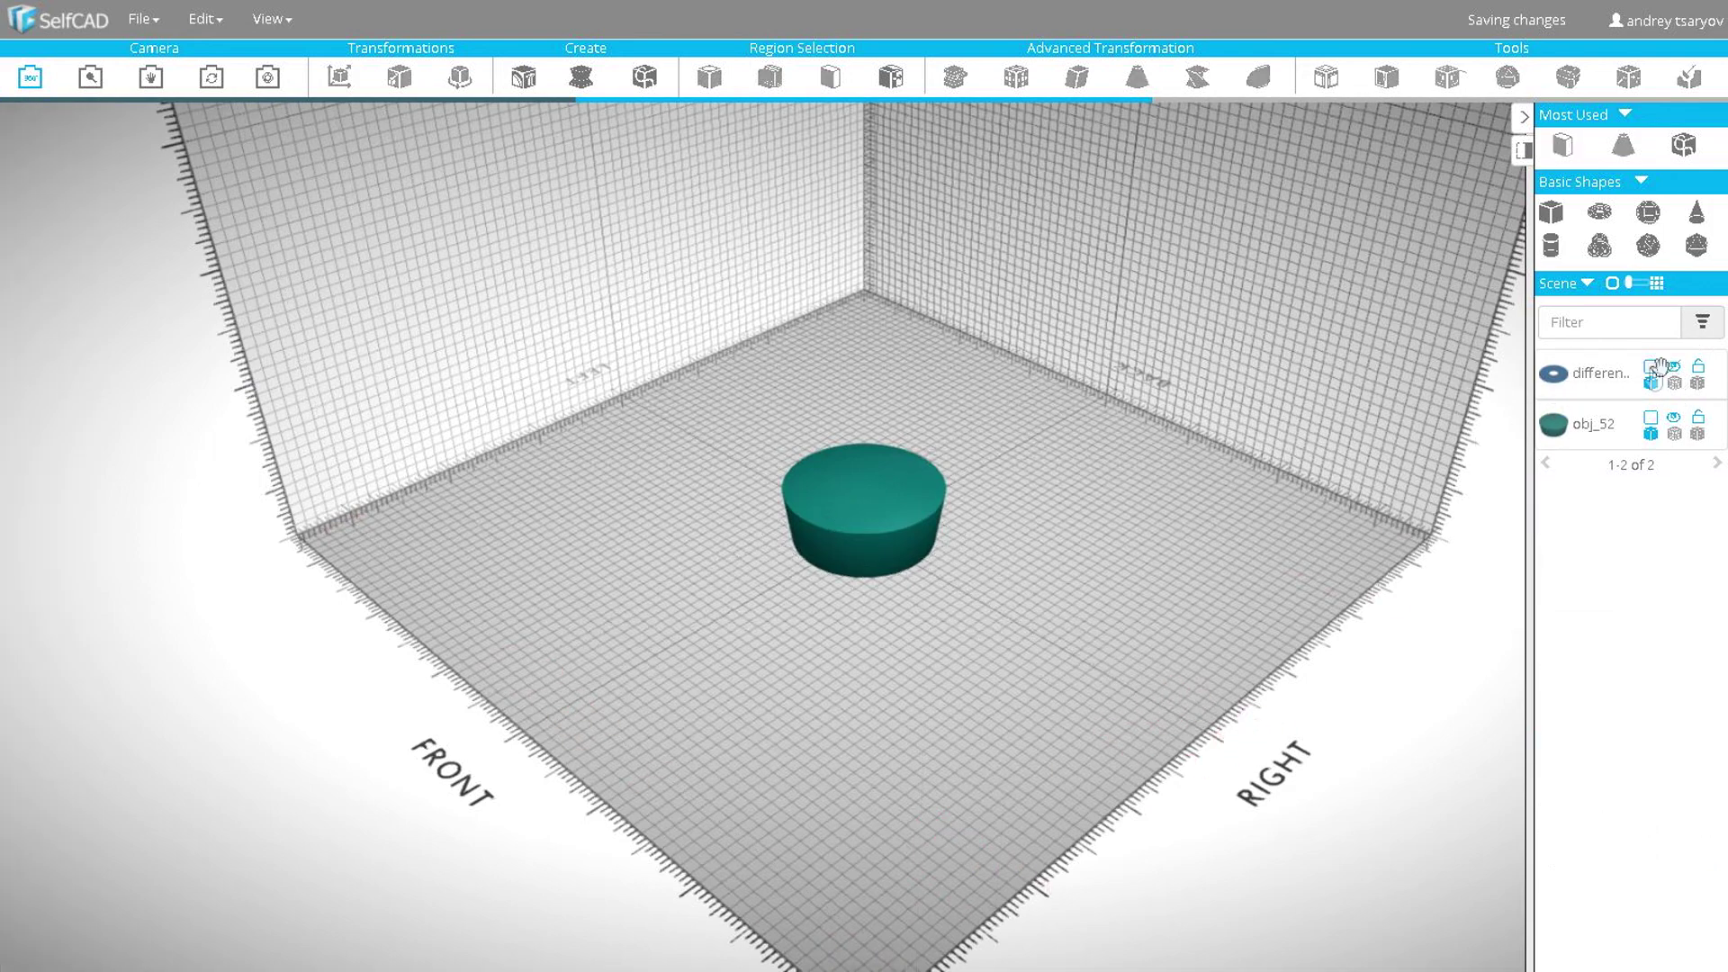
click(878, 553)
click(830, 77)
click(874, 514)
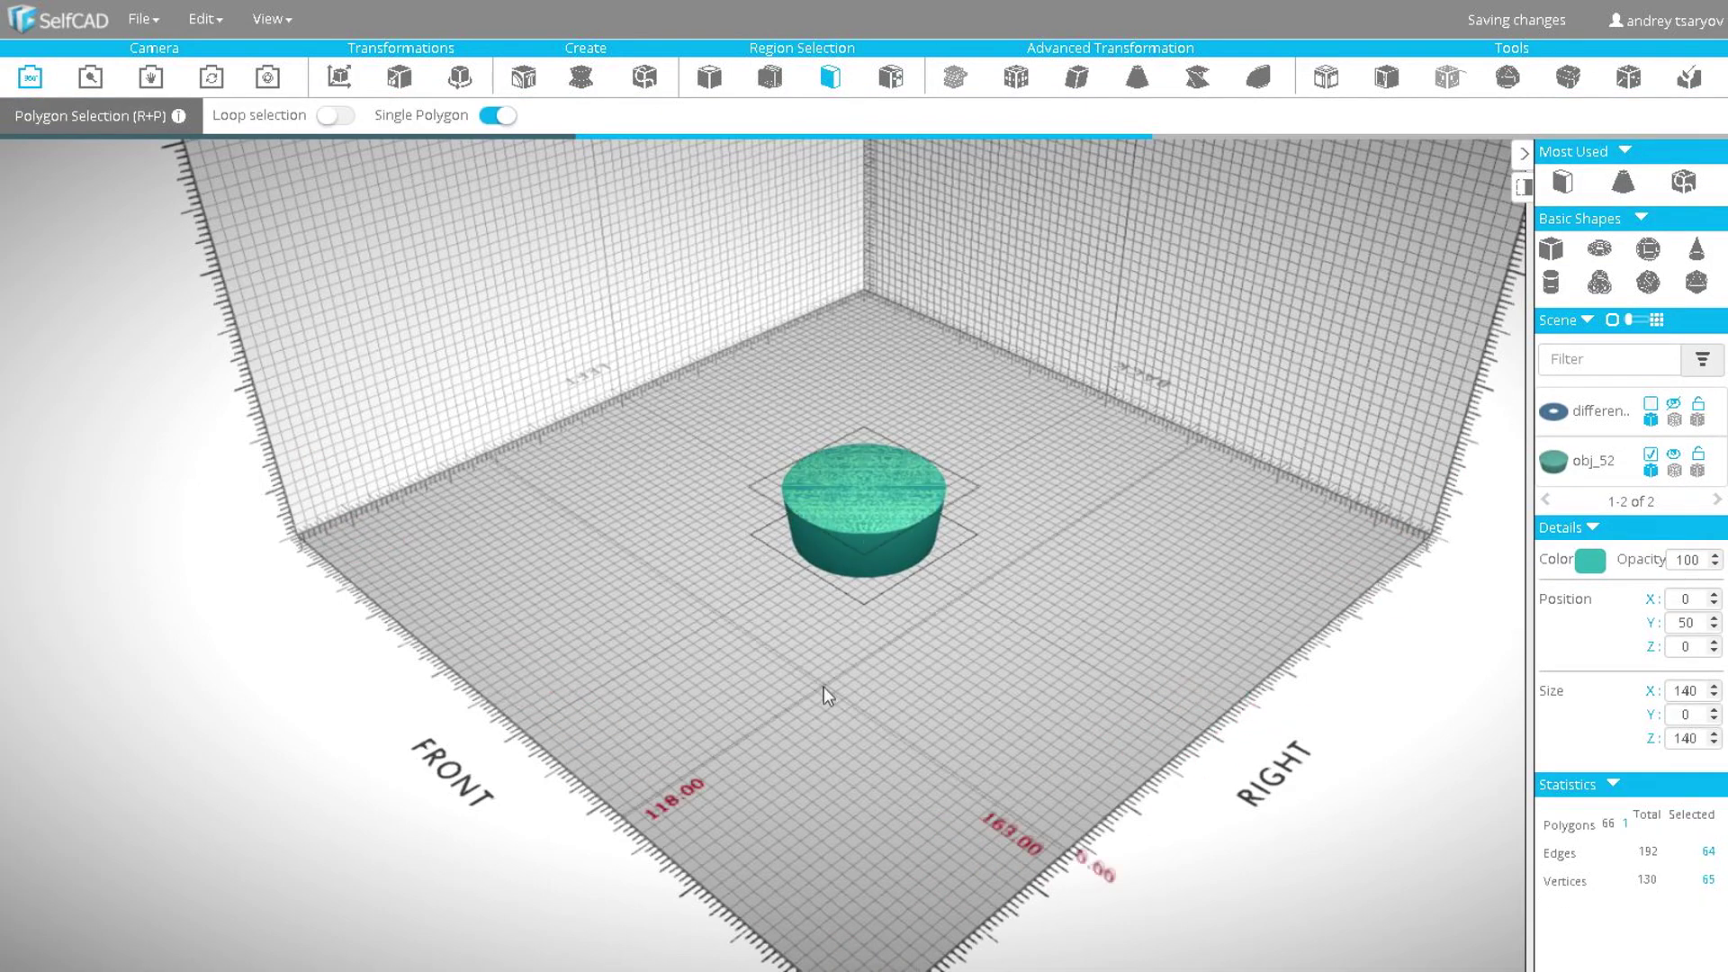
drag(824, 687, 840, 538)
click(840, 538)
key(Delete)
click(811, 450)
- Display the open wall with its polygon edges and thicken it with Add Volume at thickness 2
click(1697, 469)
drag(1001, 306, 990, 481)
scroll(892, 522, up, 3)
scroll(891, 522, up, 3)
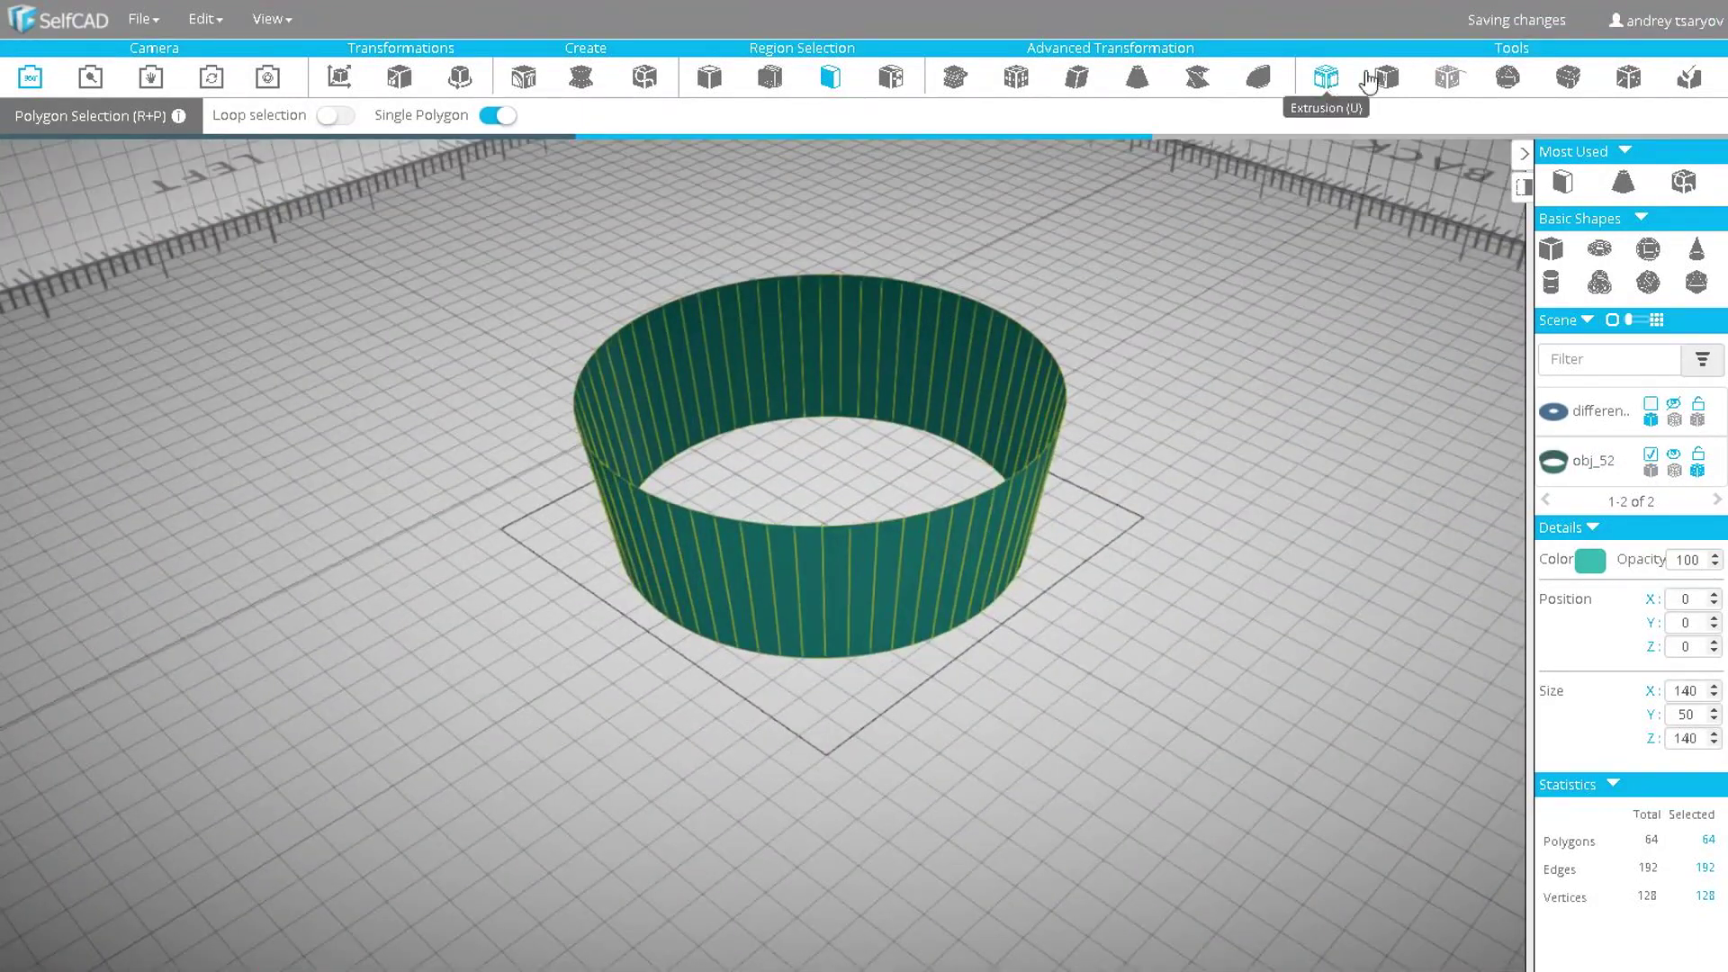
click(1384, 78)
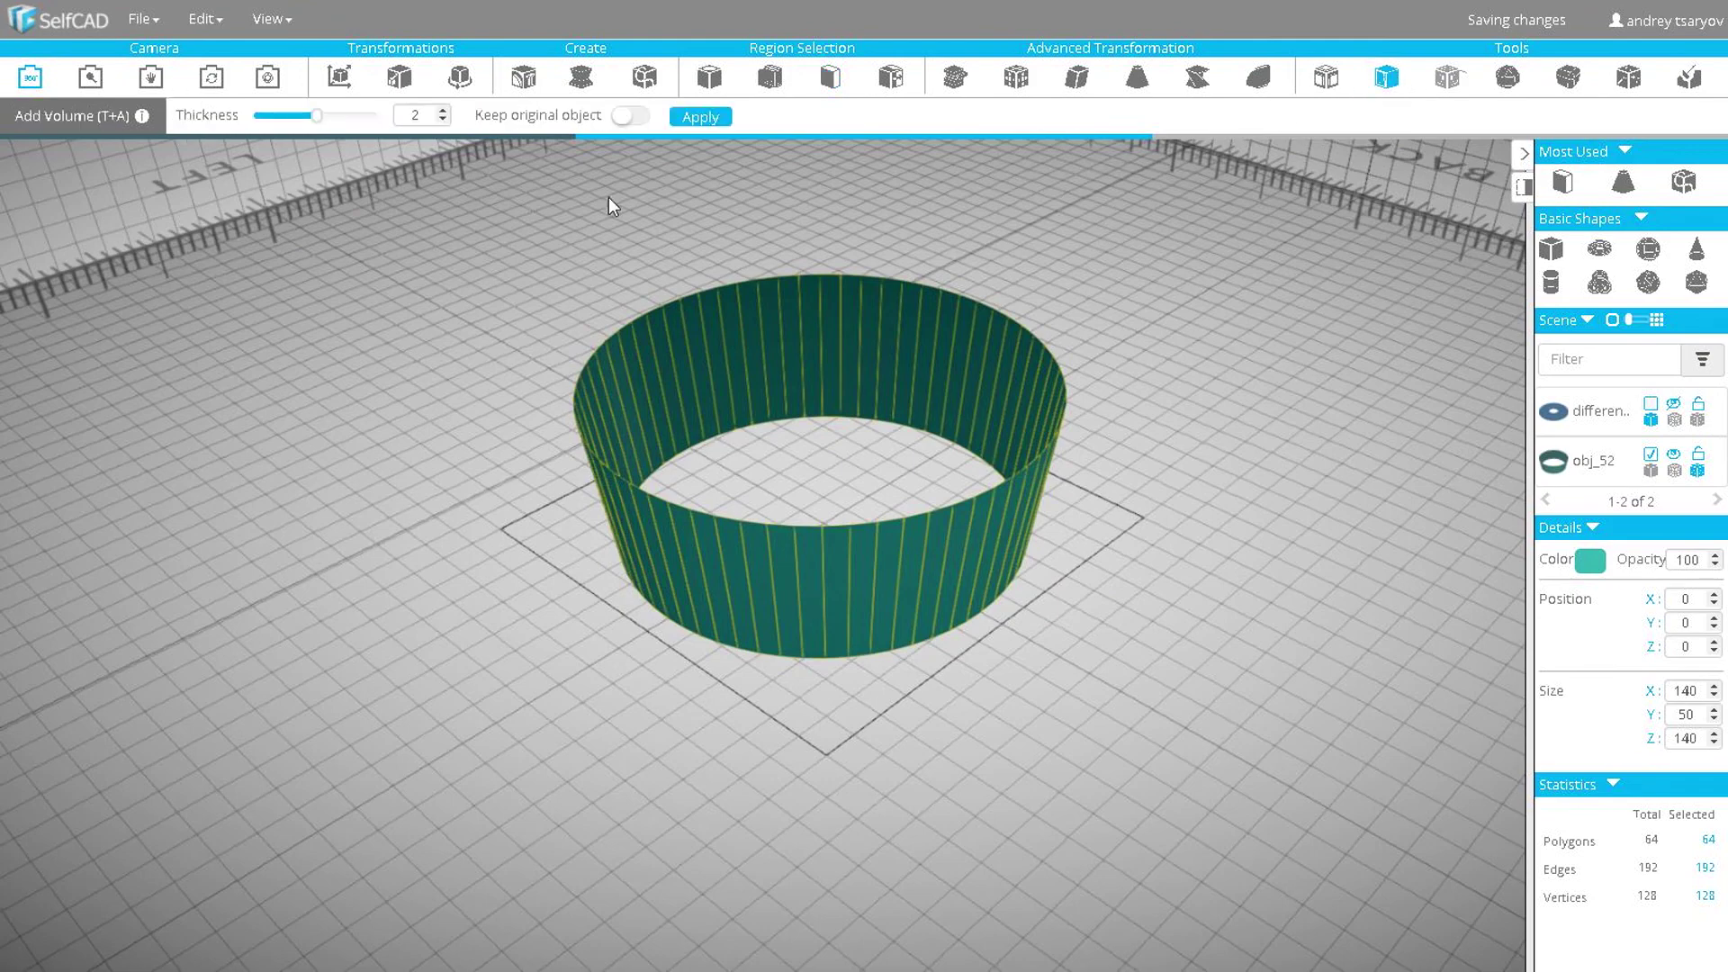
click(701, 118)
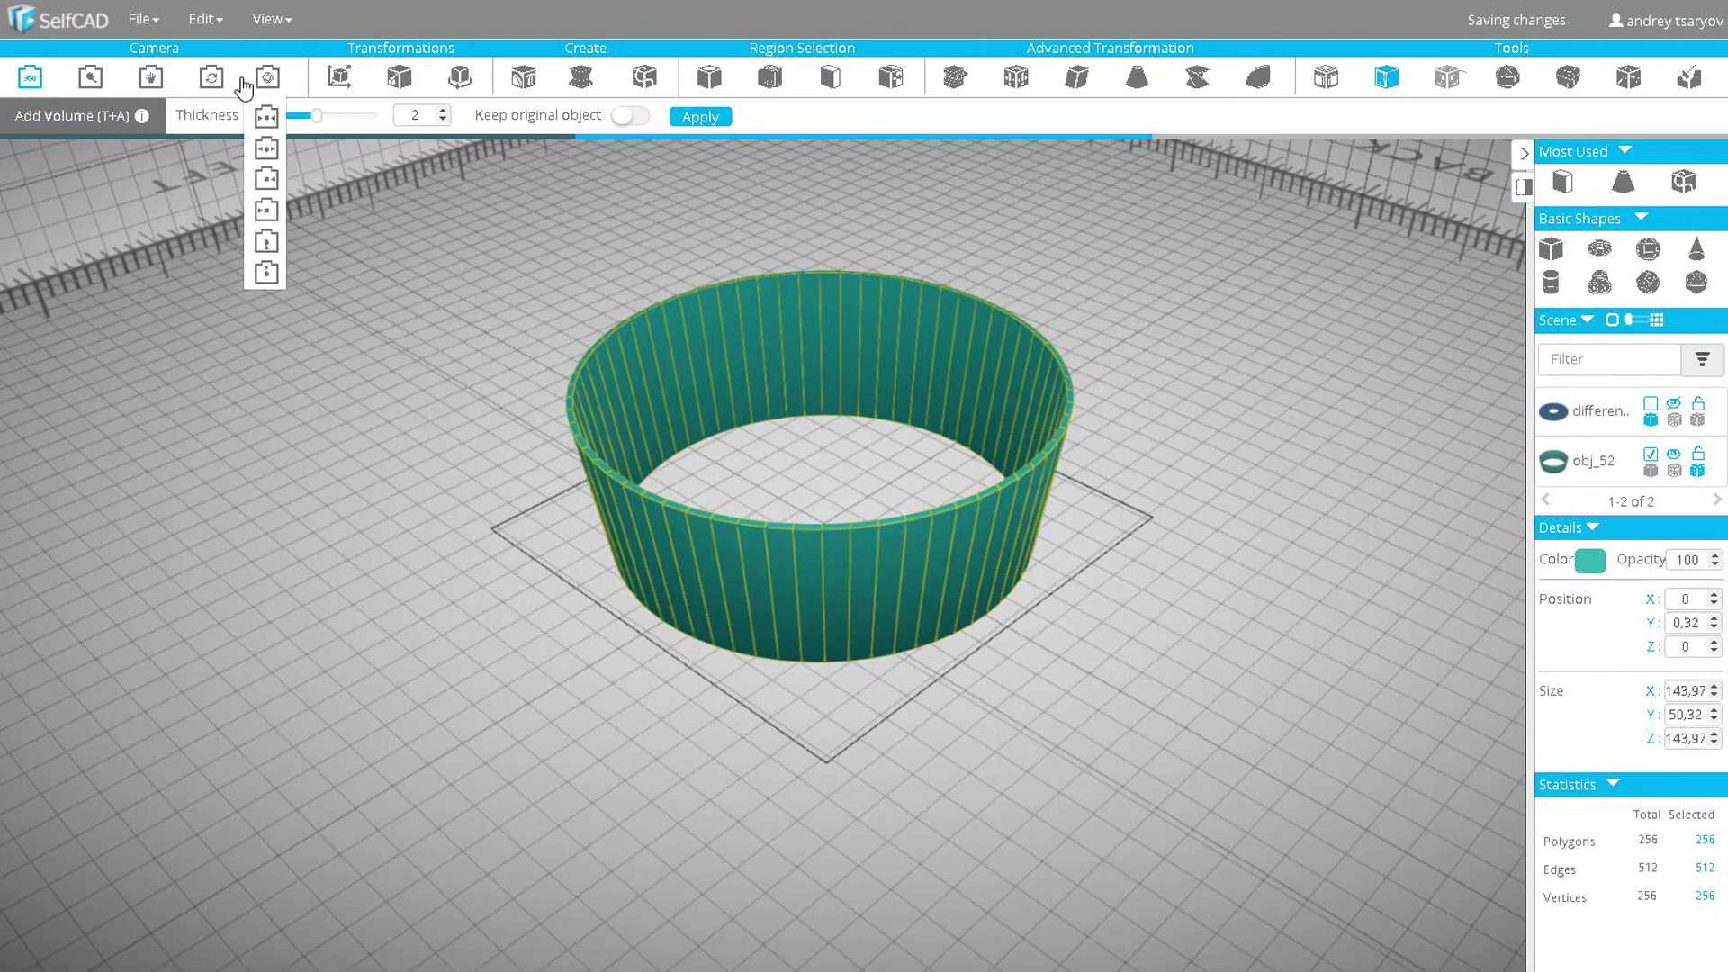
- Reset the camera view and open the Push/Pull with offsets macro settings
click(216, 86)
mouse_move(201, 19)
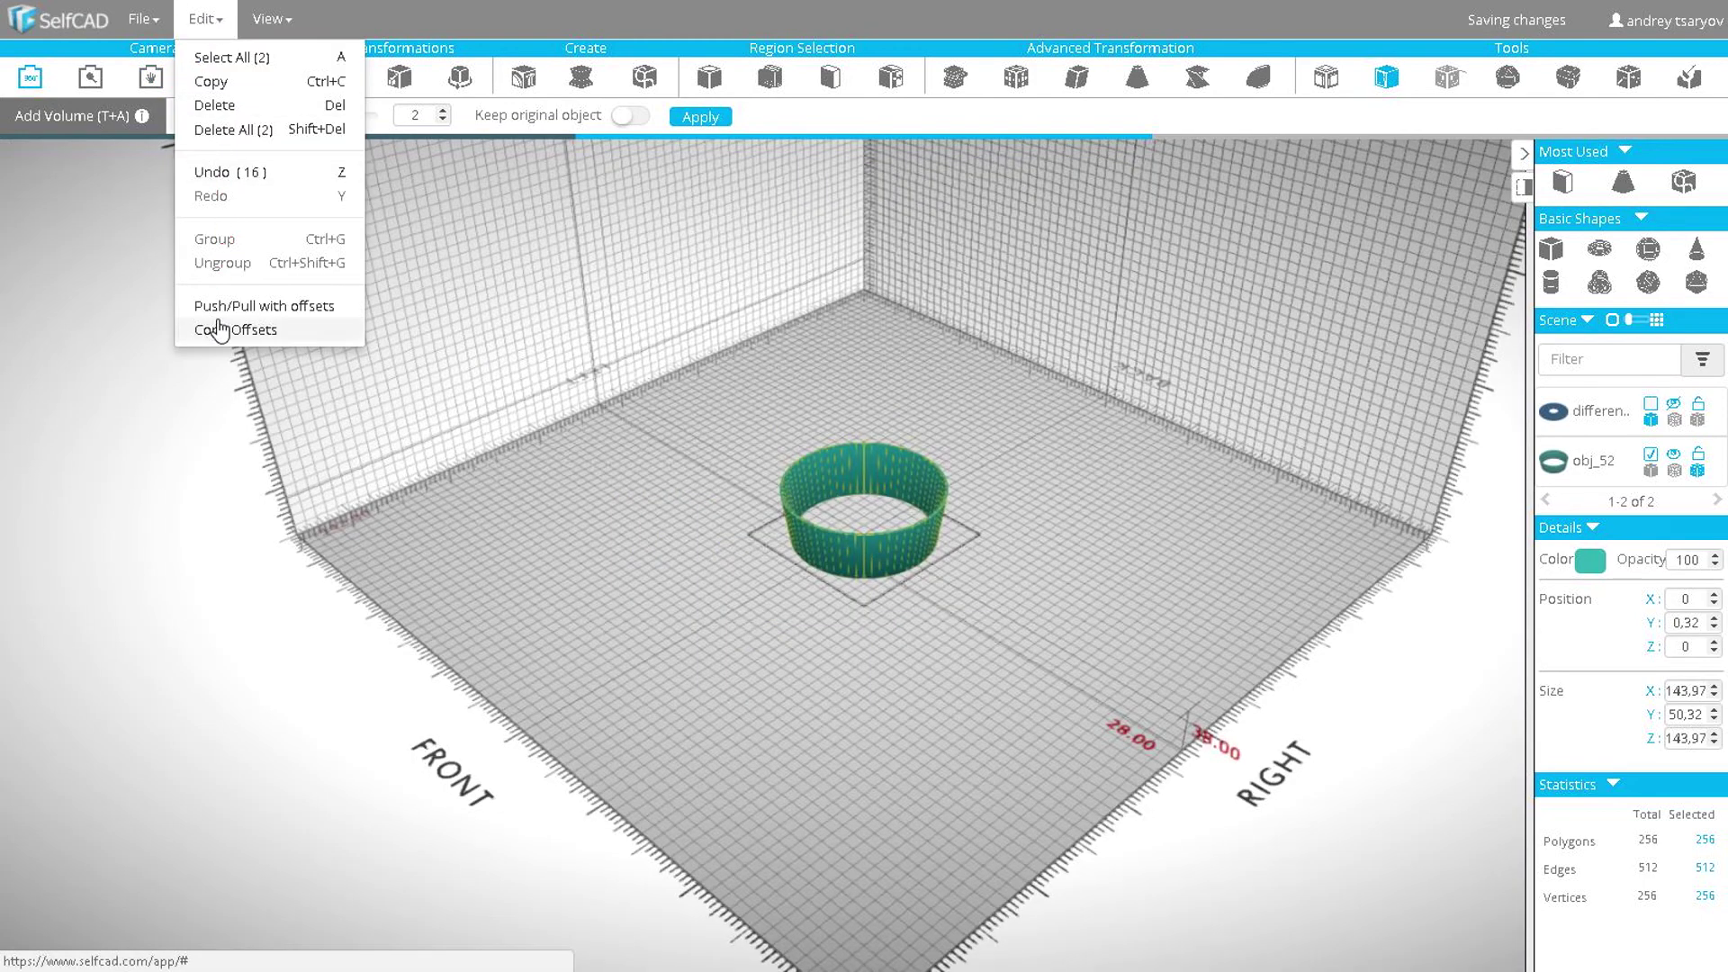
click(363, 311)
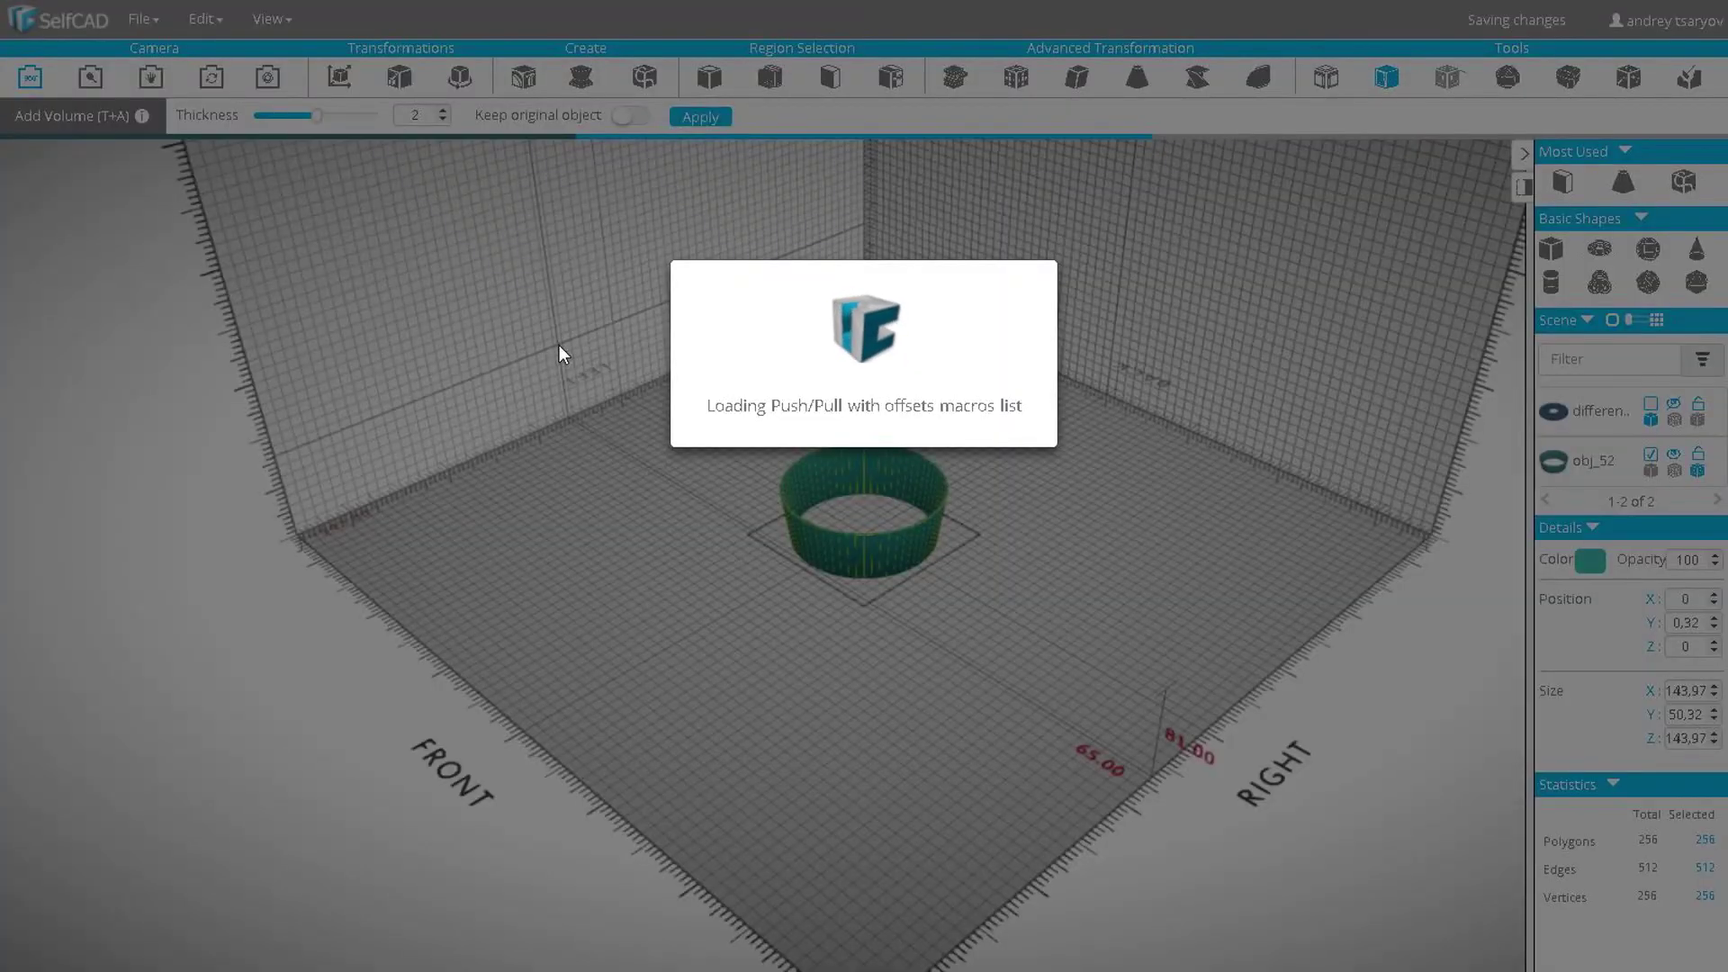
- Select the whole band of outer side polygons on the thickened wall using loop selection
scroll(862, 470, up, 5)
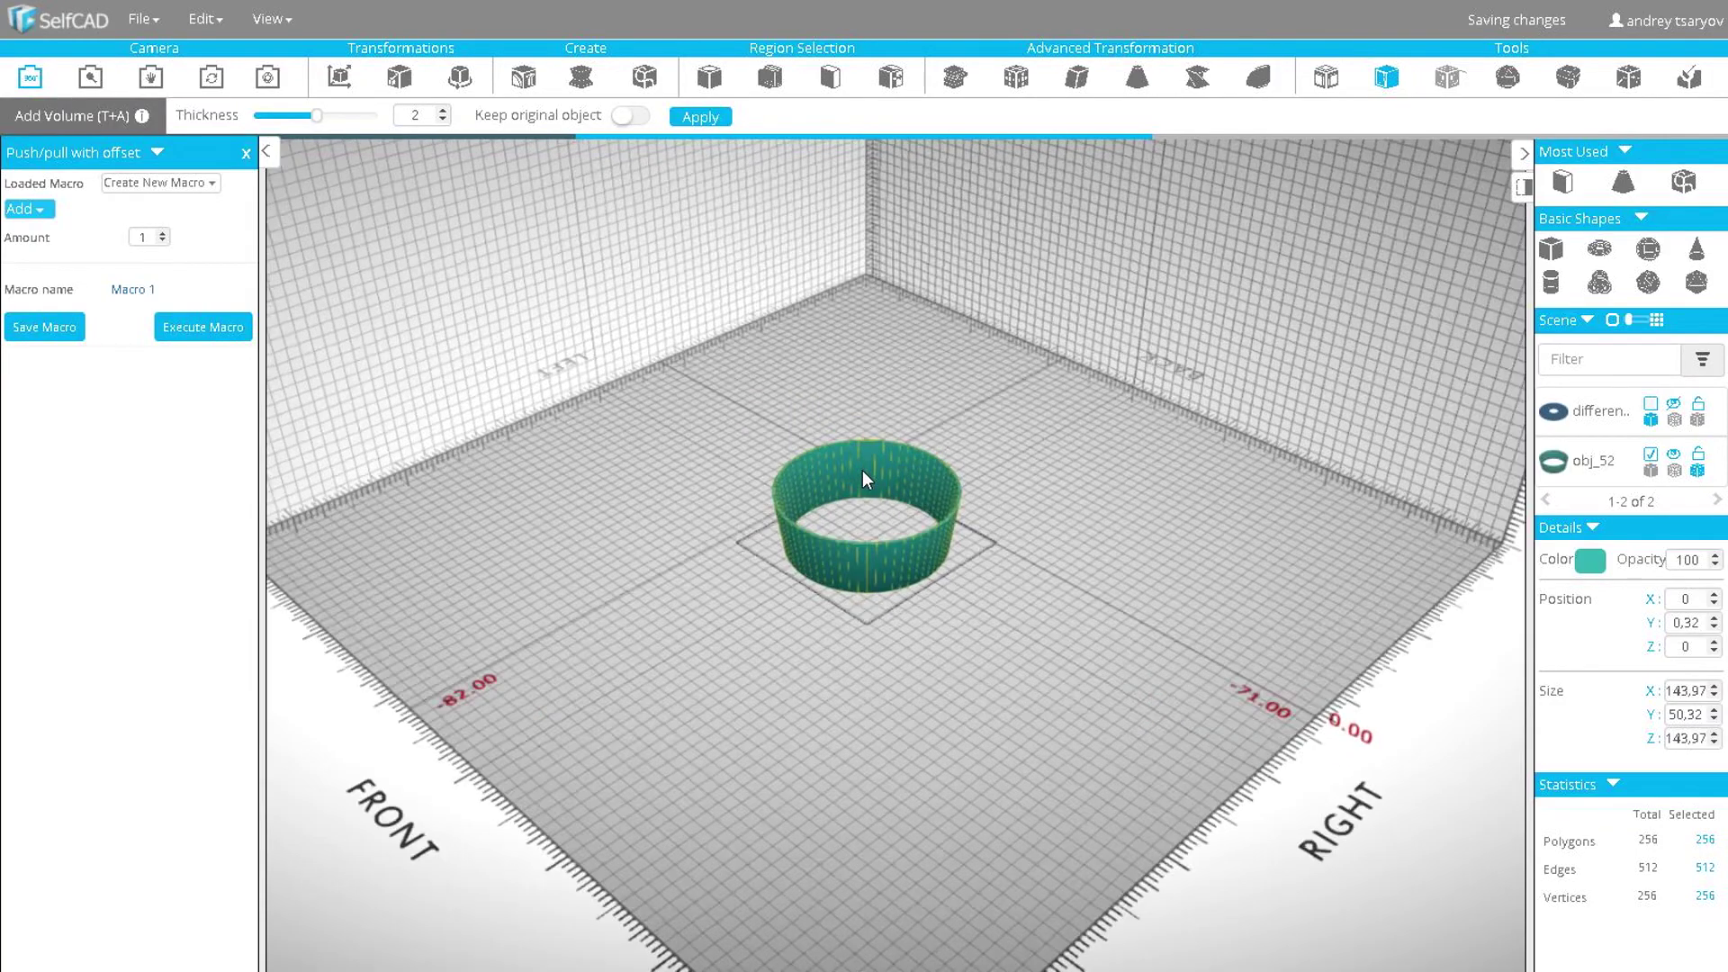
scroll(878, 552, up, 4)
click(825, 79)
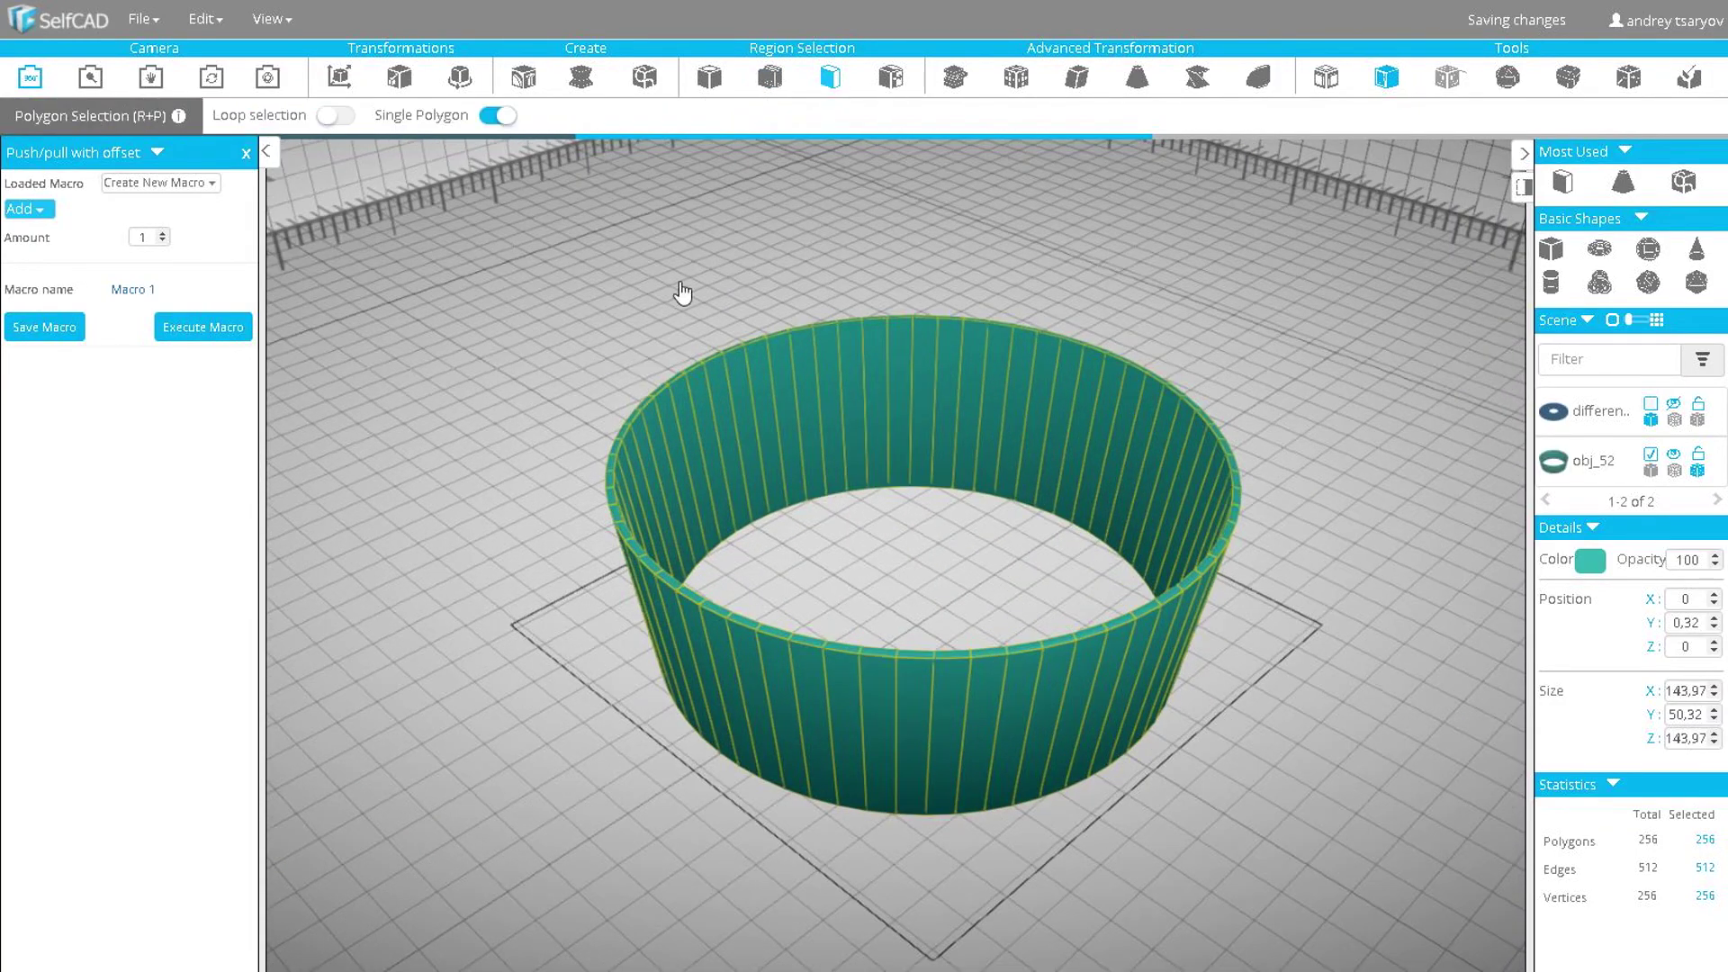
drag(526, 540, 524, 483)
scroll(854, 618, up, 3)
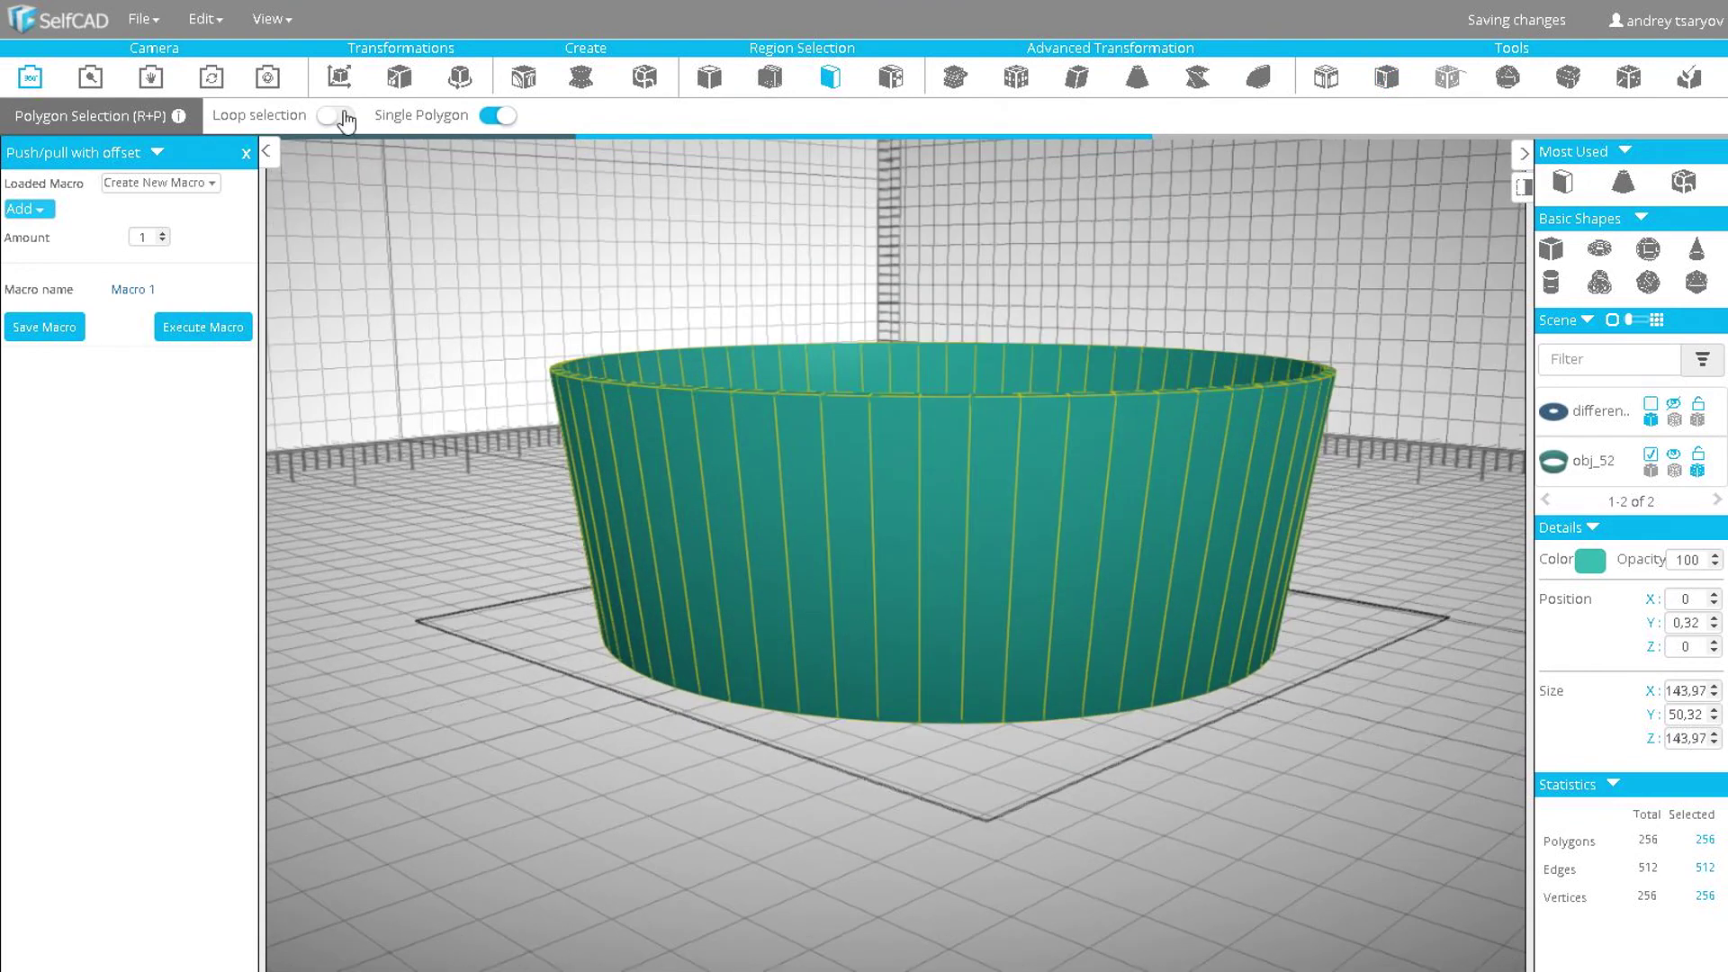
click(335, 116)
click(848, 562)
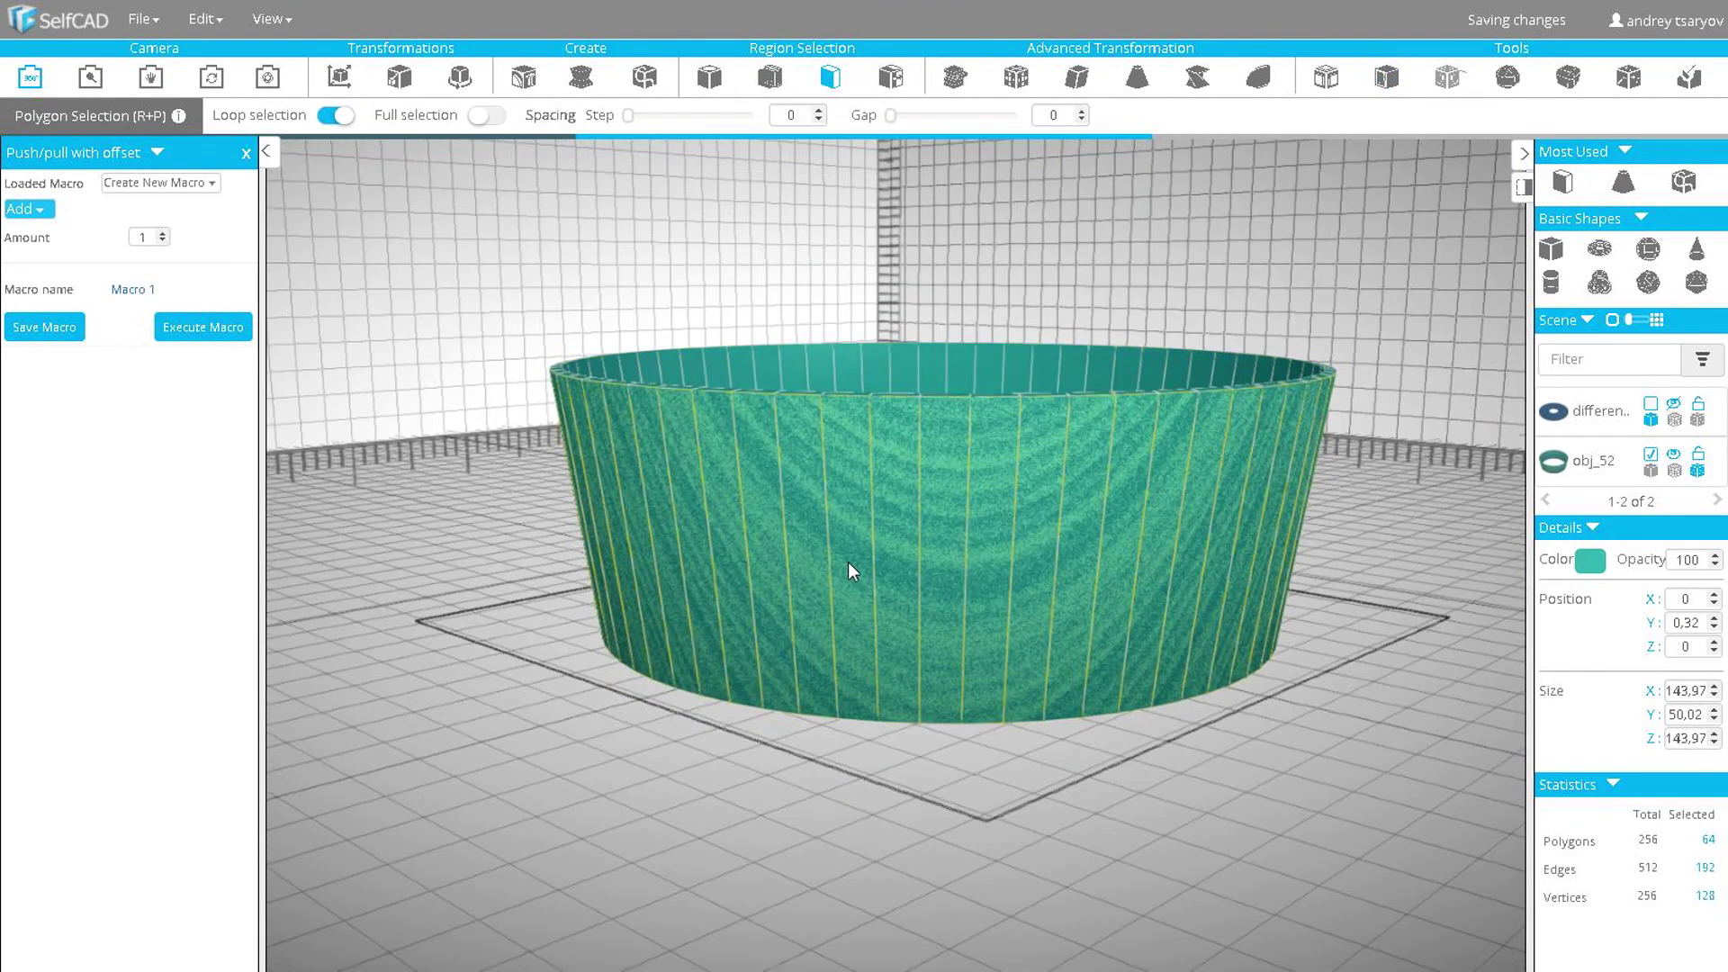
- Build a macro with Extrusion 1, a Size offset of -5 in Y and a Position offset of -5 in Y
click(27, 209)
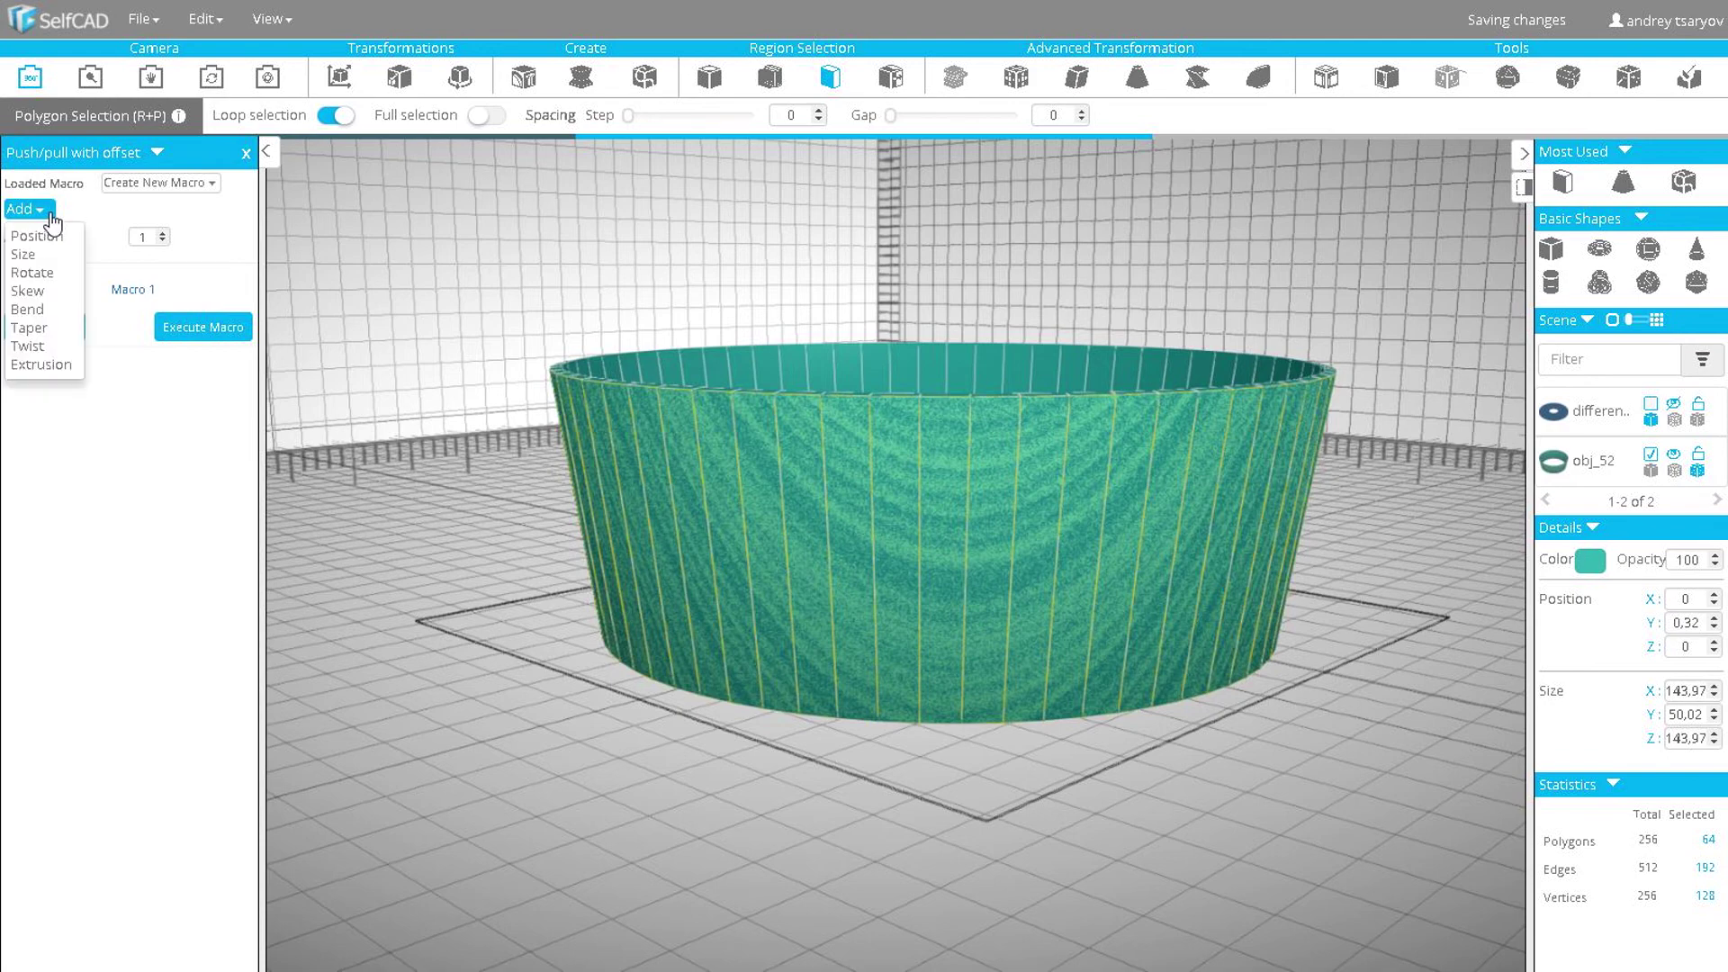
click(42, 364)
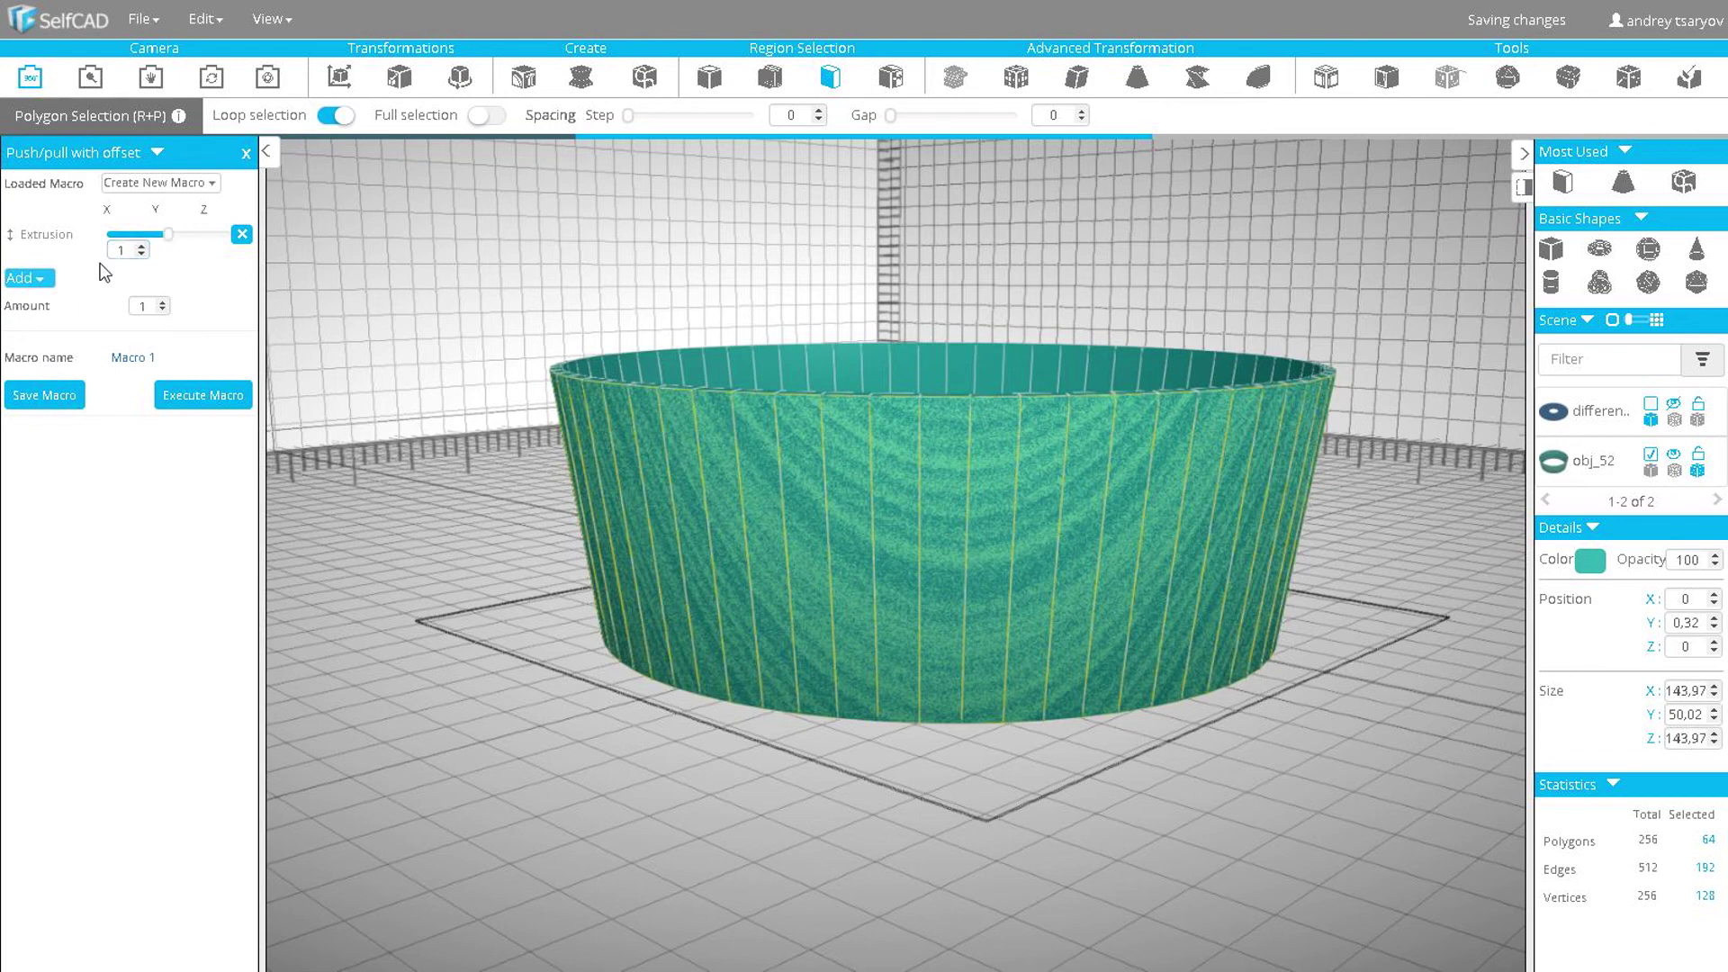
click(43, 286)
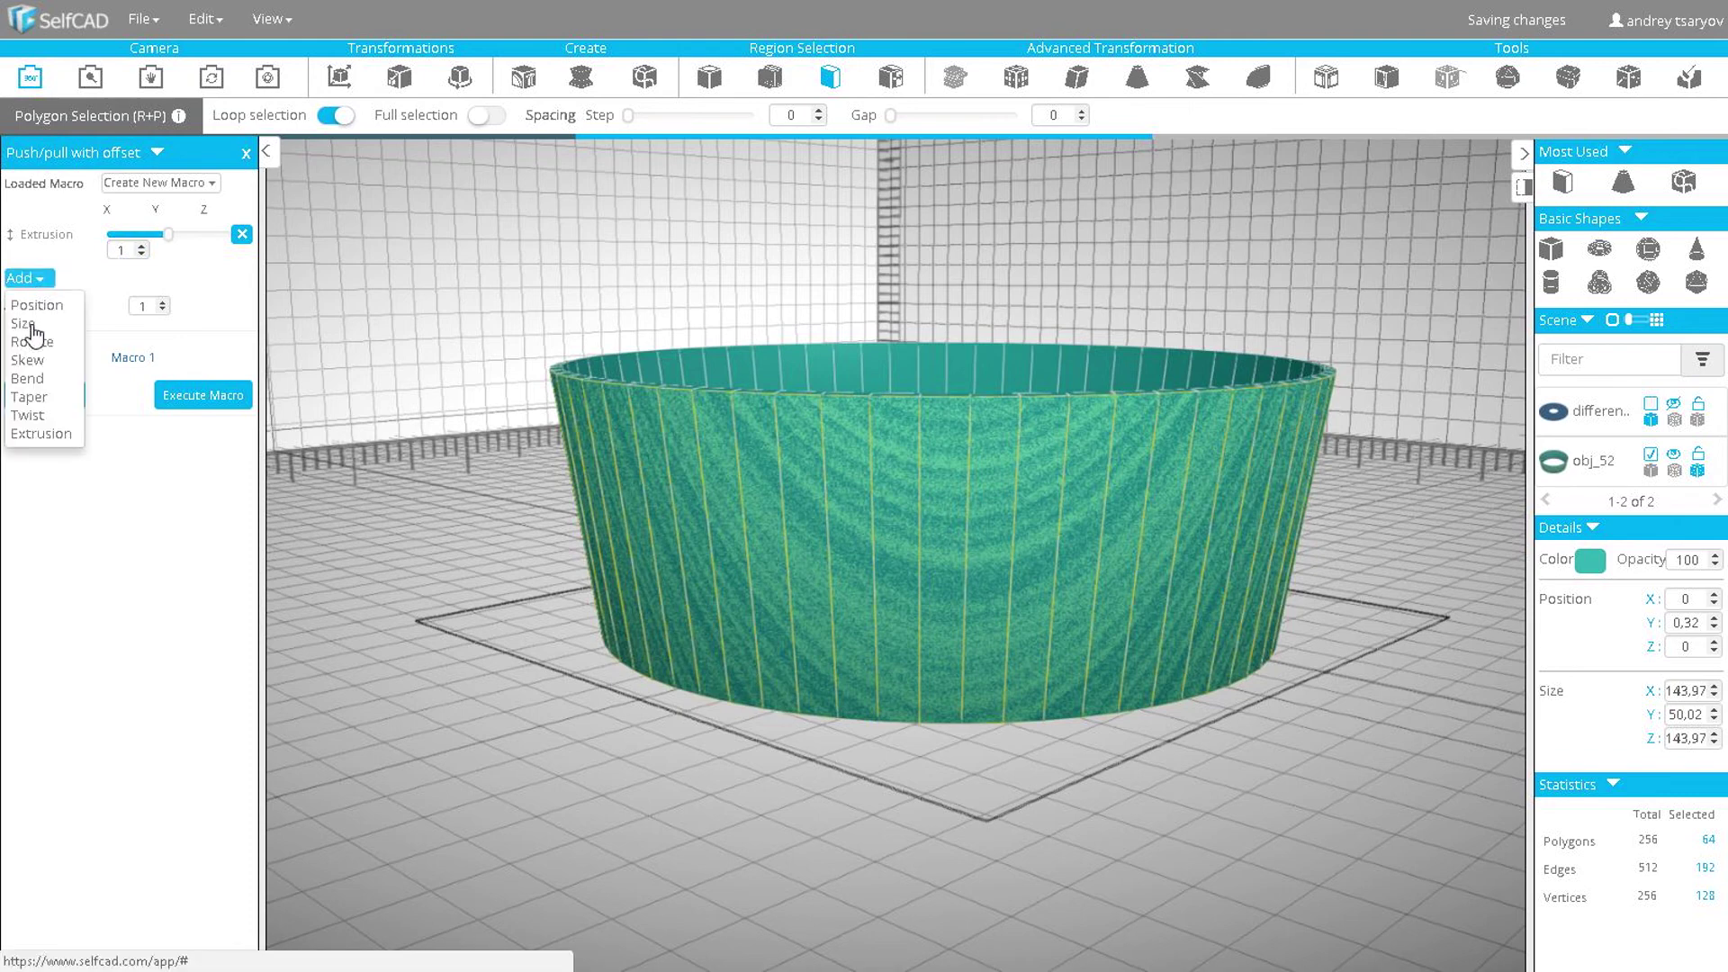
click(33, 324)
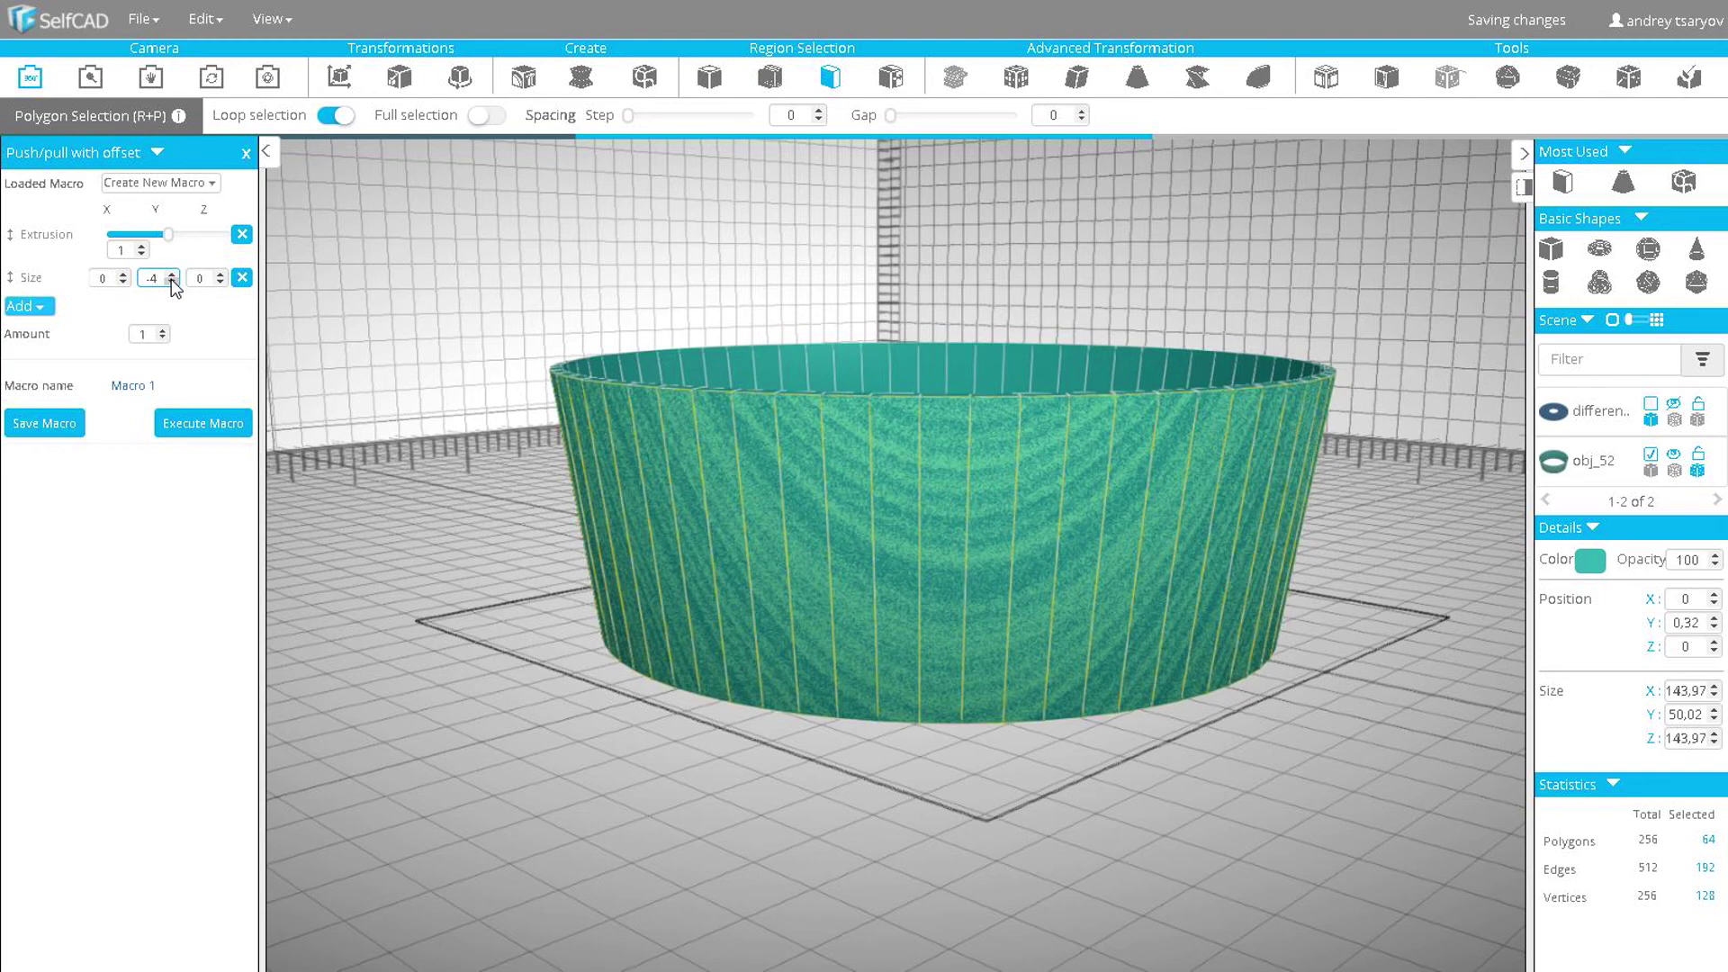
click(21, 310)
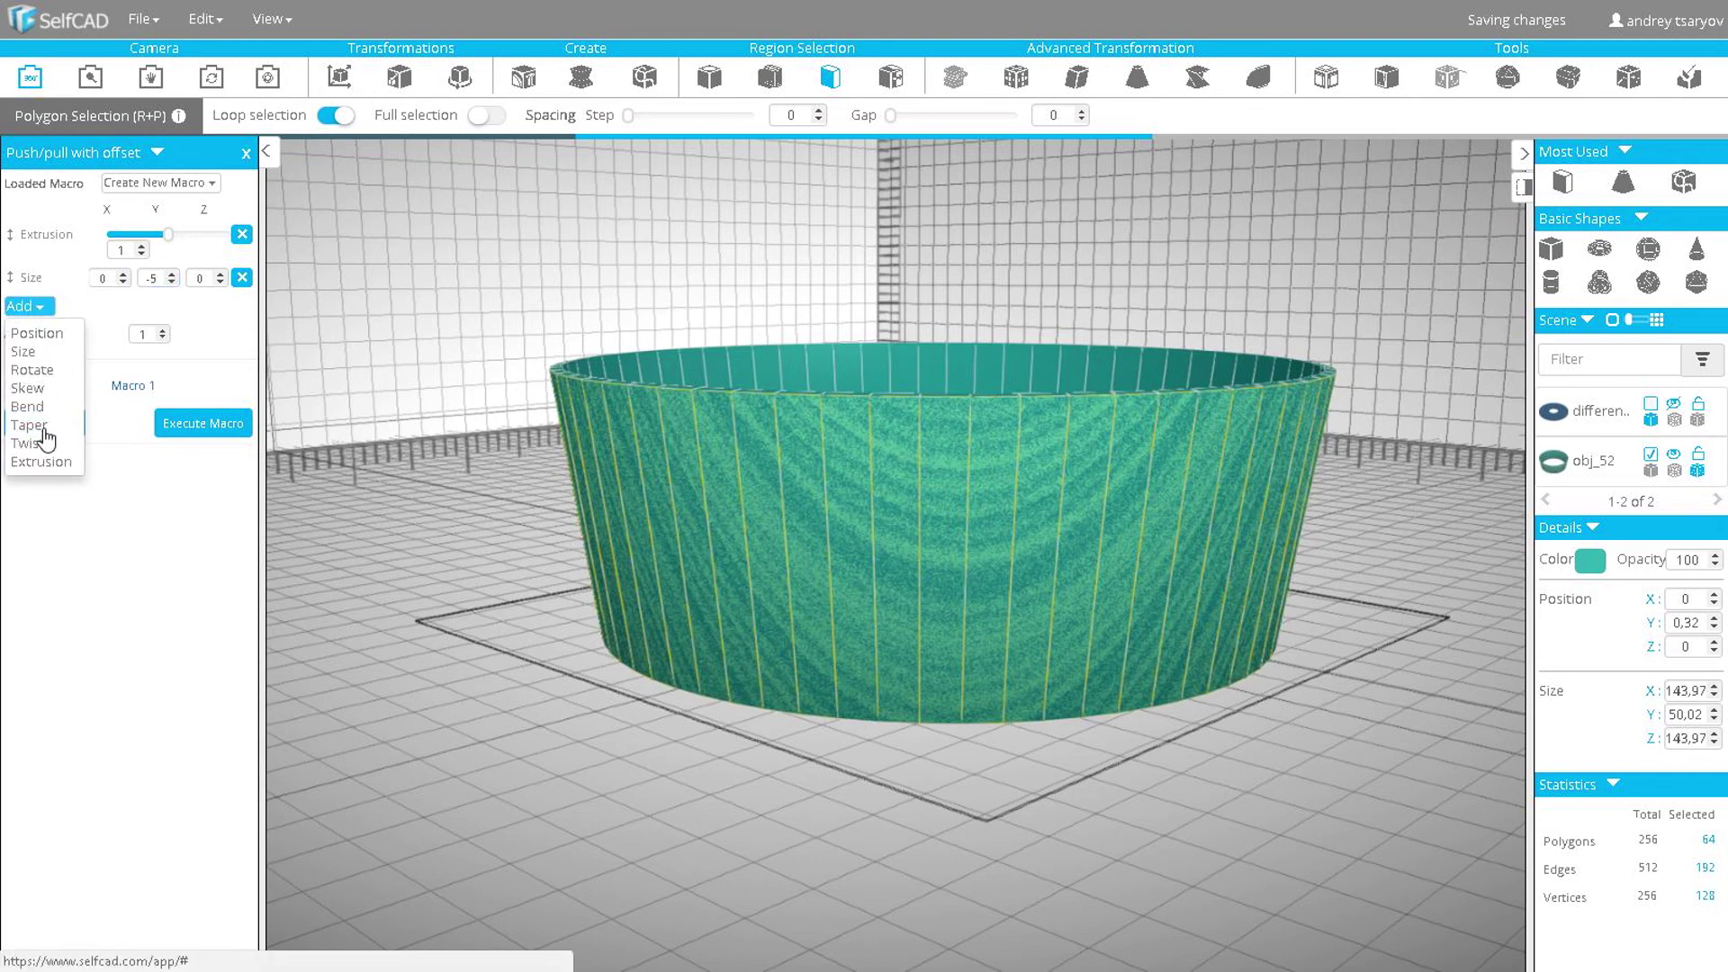
click(40, 335)
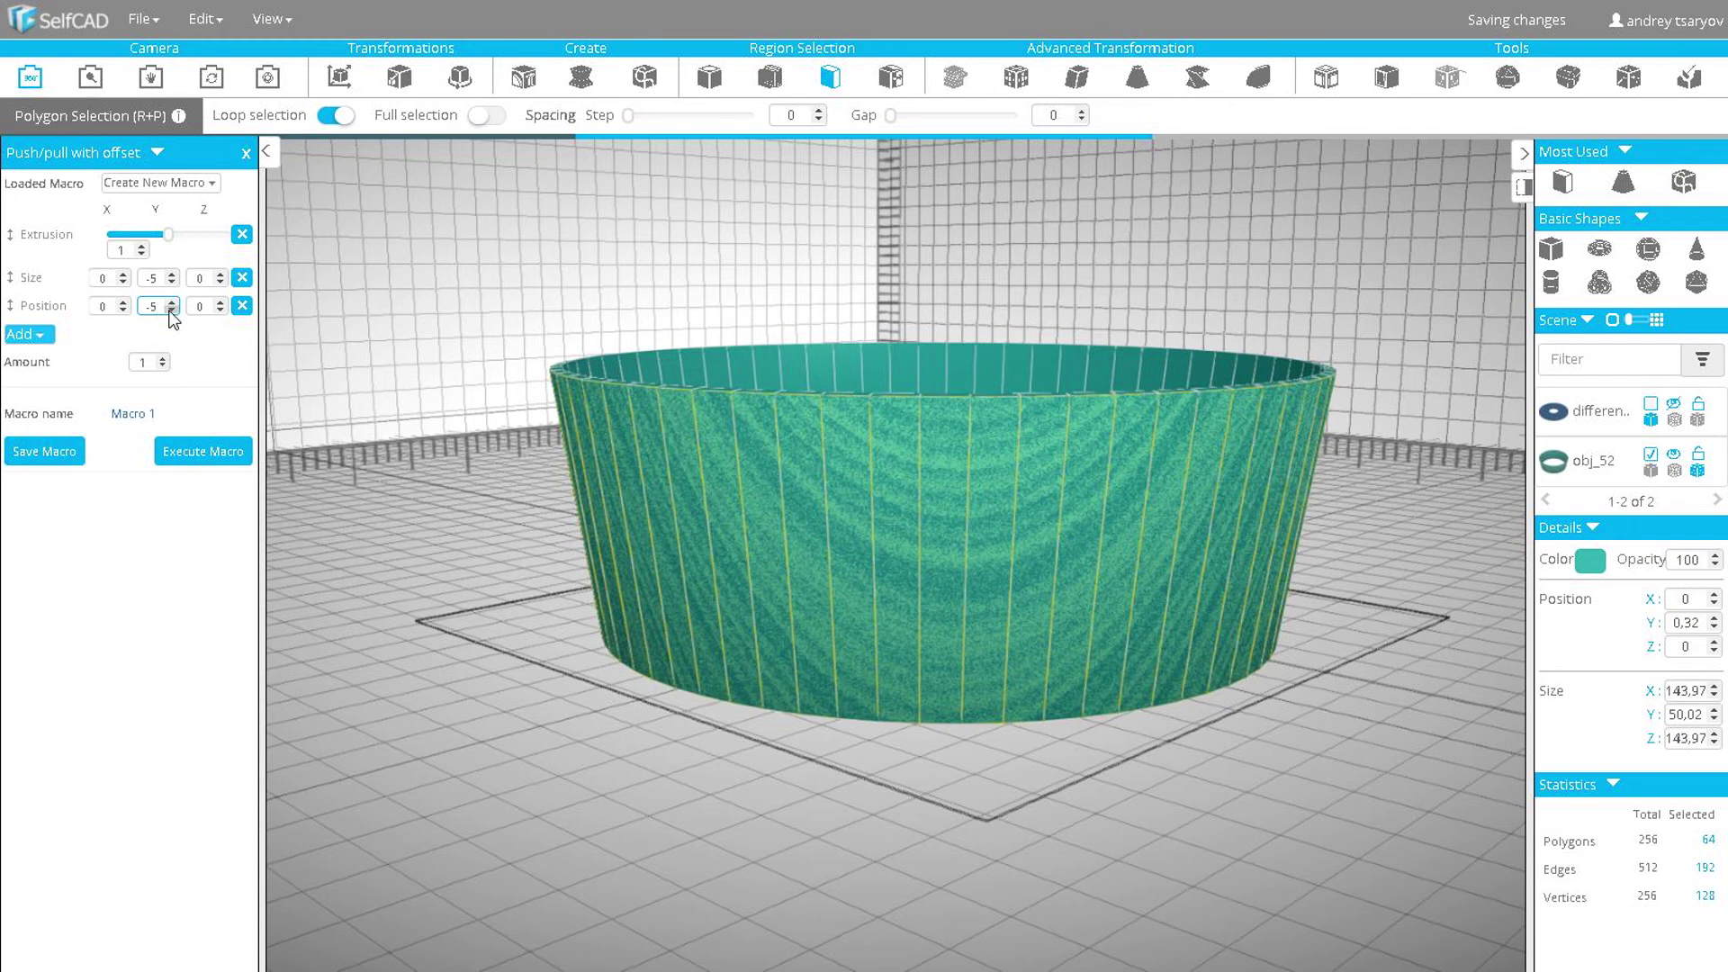
- Set the macro's Y Position offset to -2,5 and execute it on the selected outer polygons
click(201, 451)
scroll(524, 445, up, 5)
drag(523, 444, 436, 387)
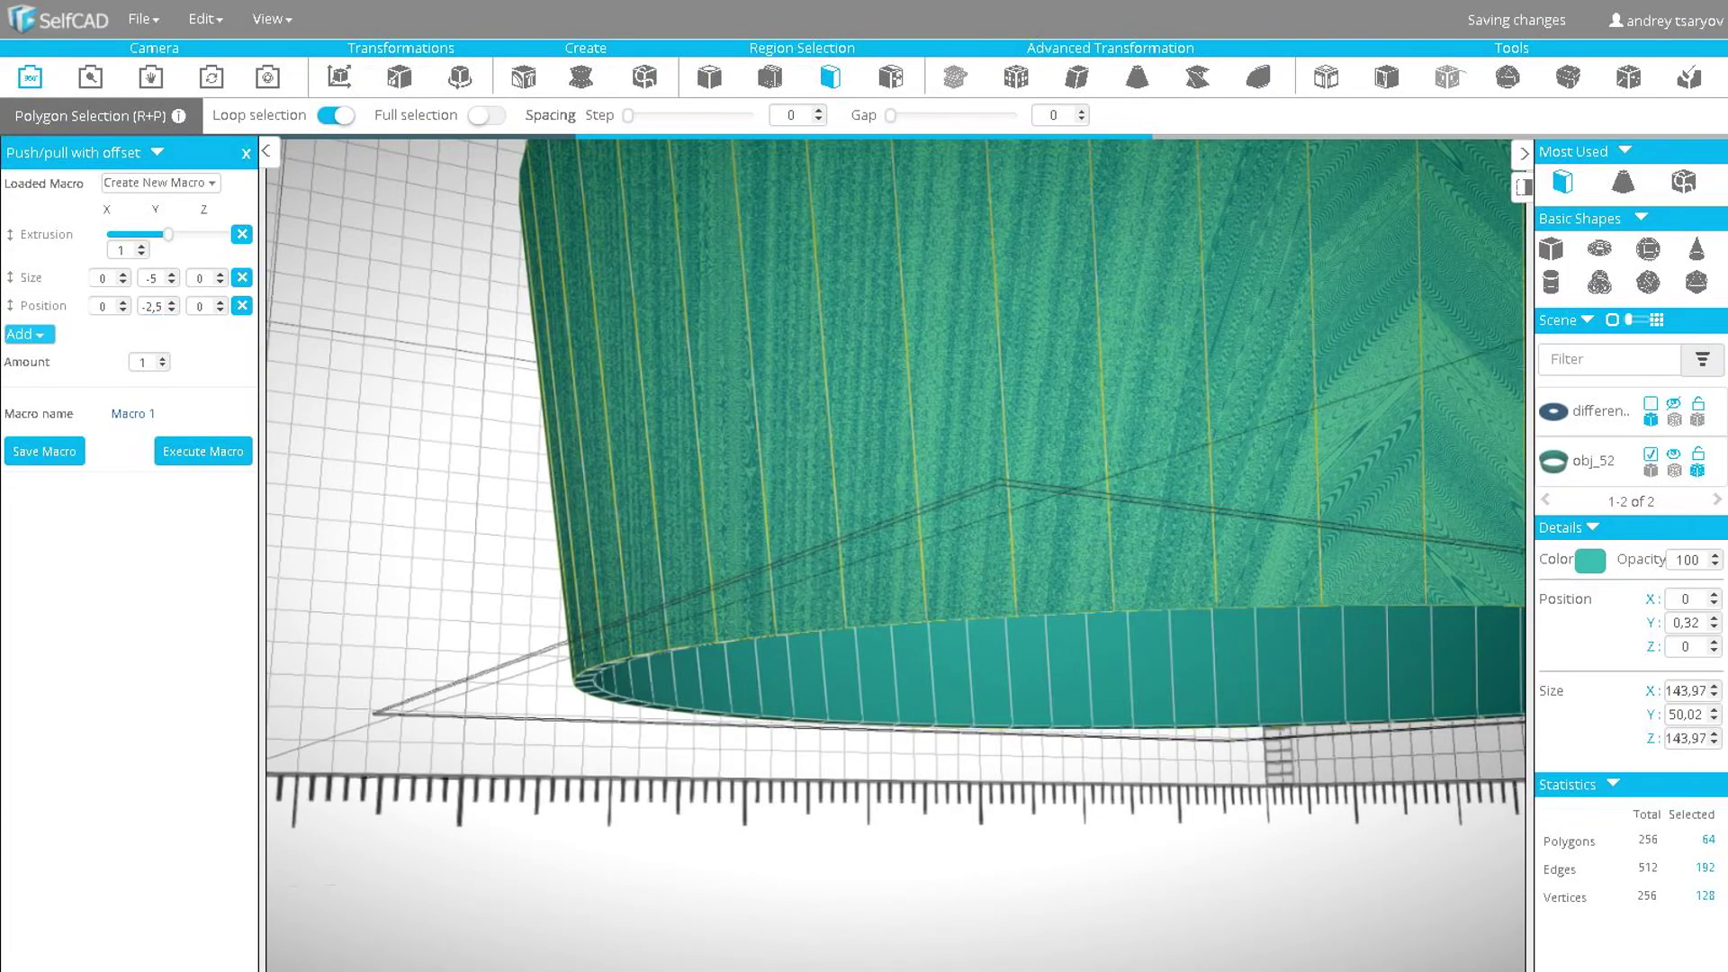
click(202, 451)
drag(518, 528, 538, 578)
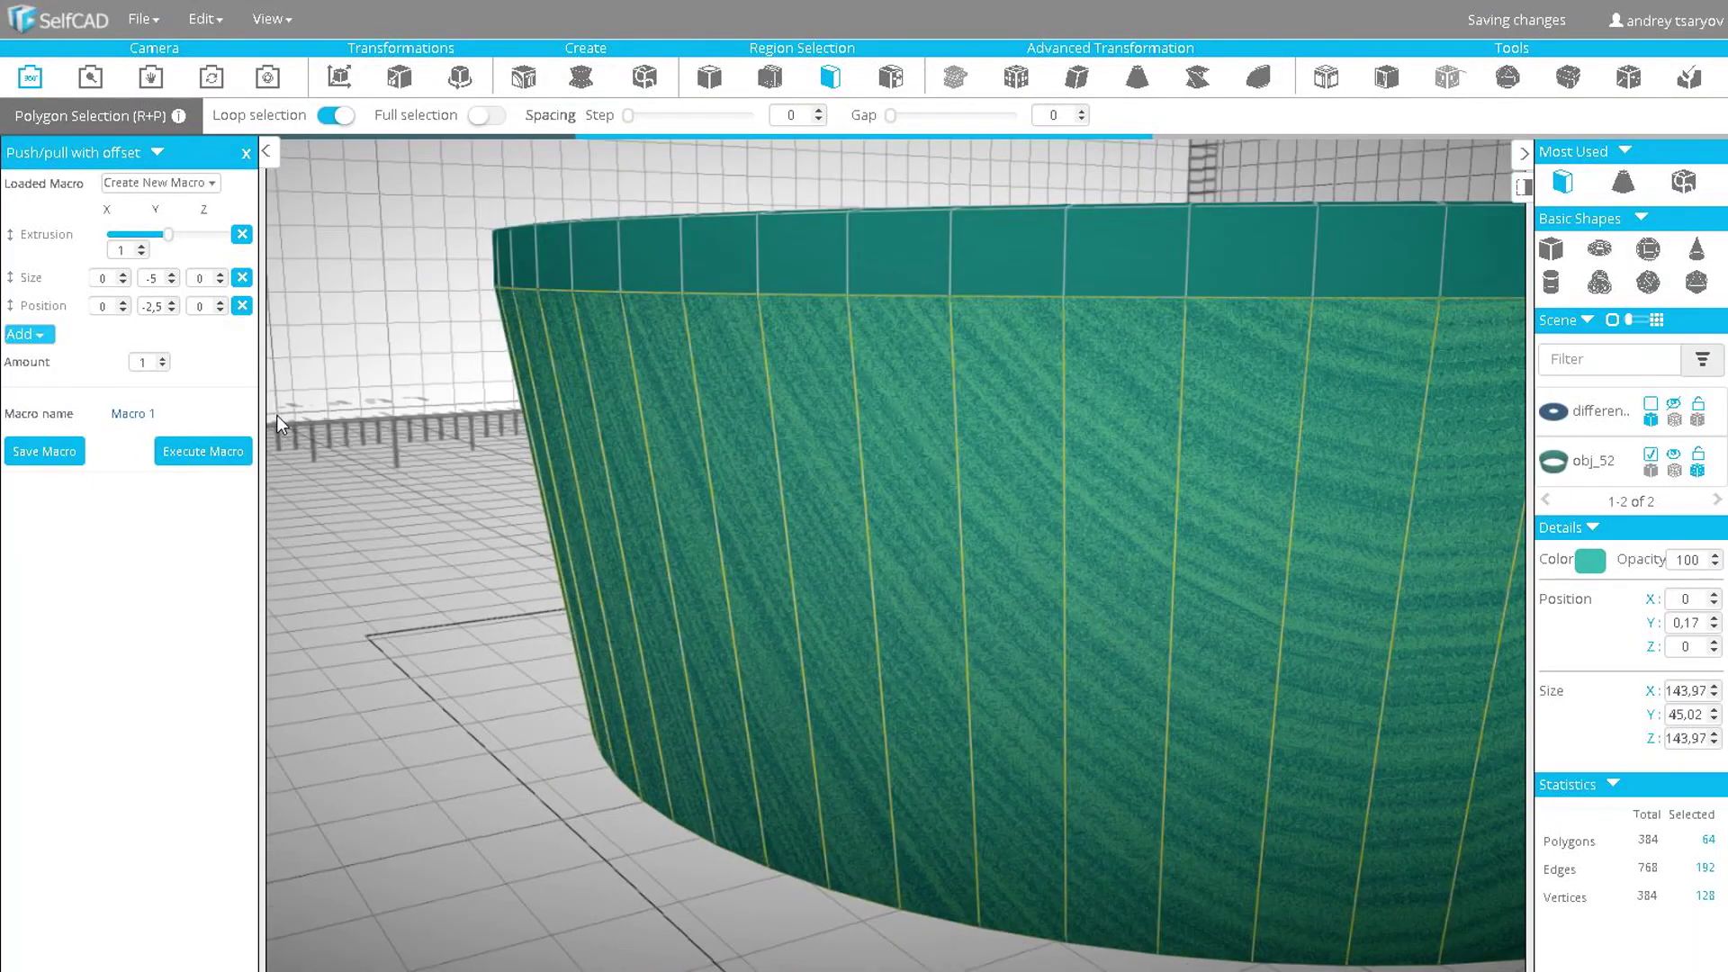
- Remove the Position operation, set the Size offsets to X 4, Y 0 and Z 4, and execute the macro
click(242, 306)
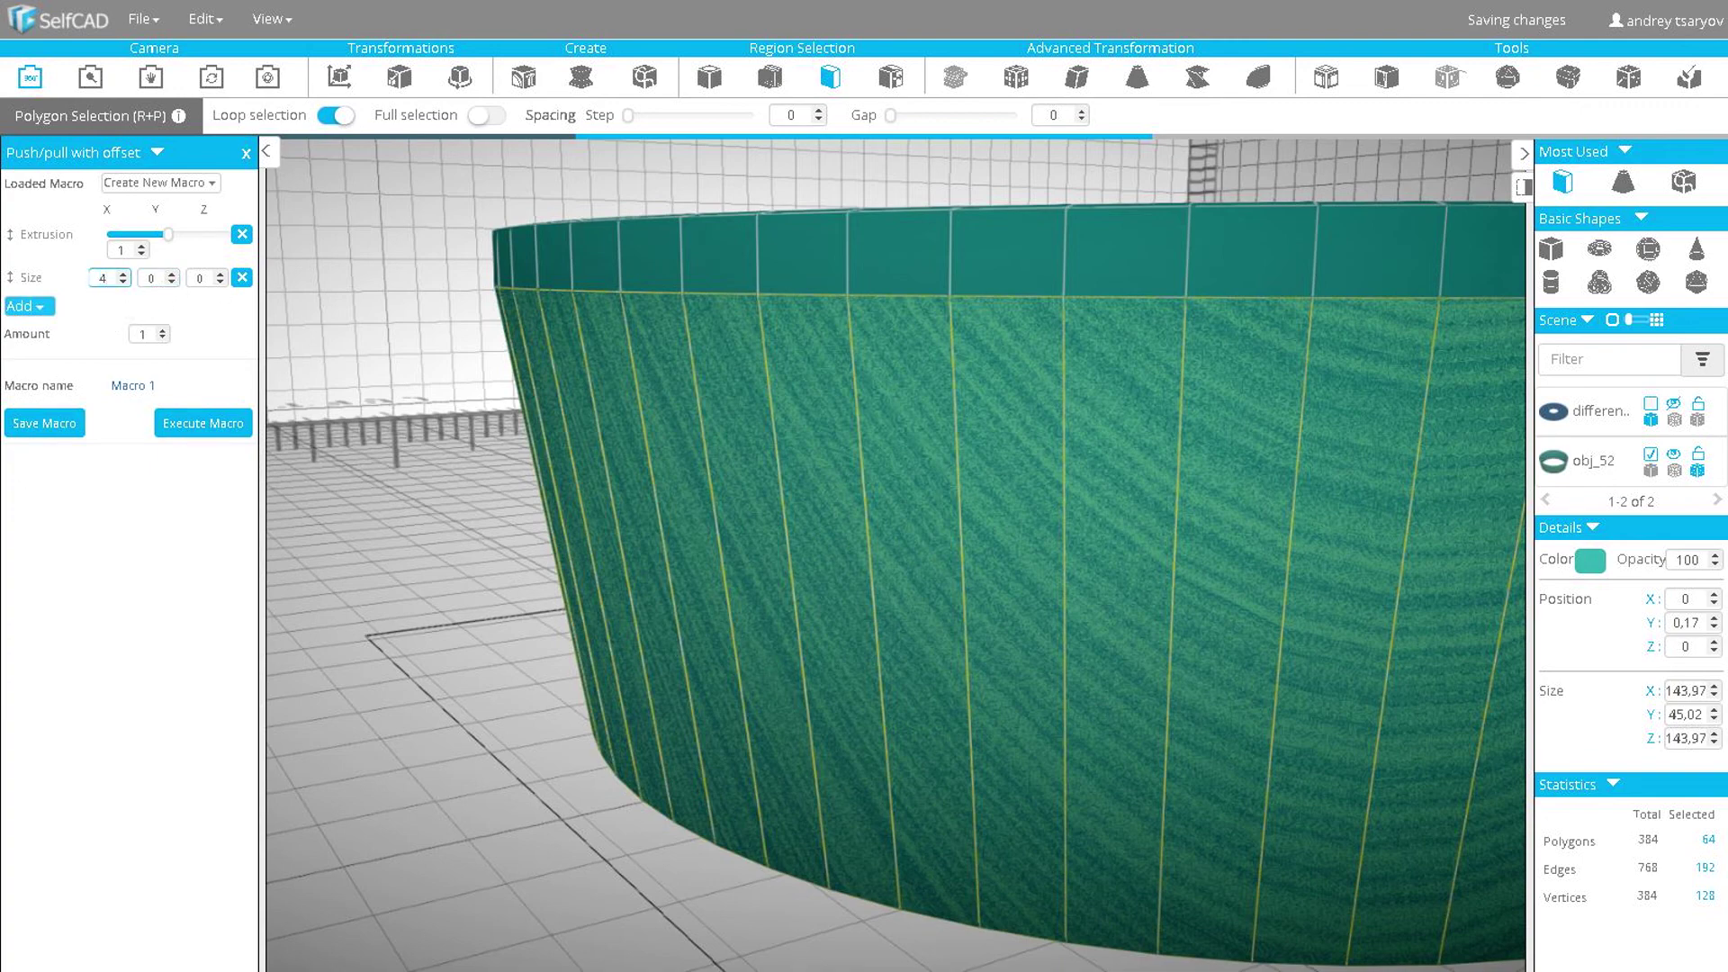
click(189, 430)
drag(417, 439, 463, 479)
scroll(463, 479, down, 5)
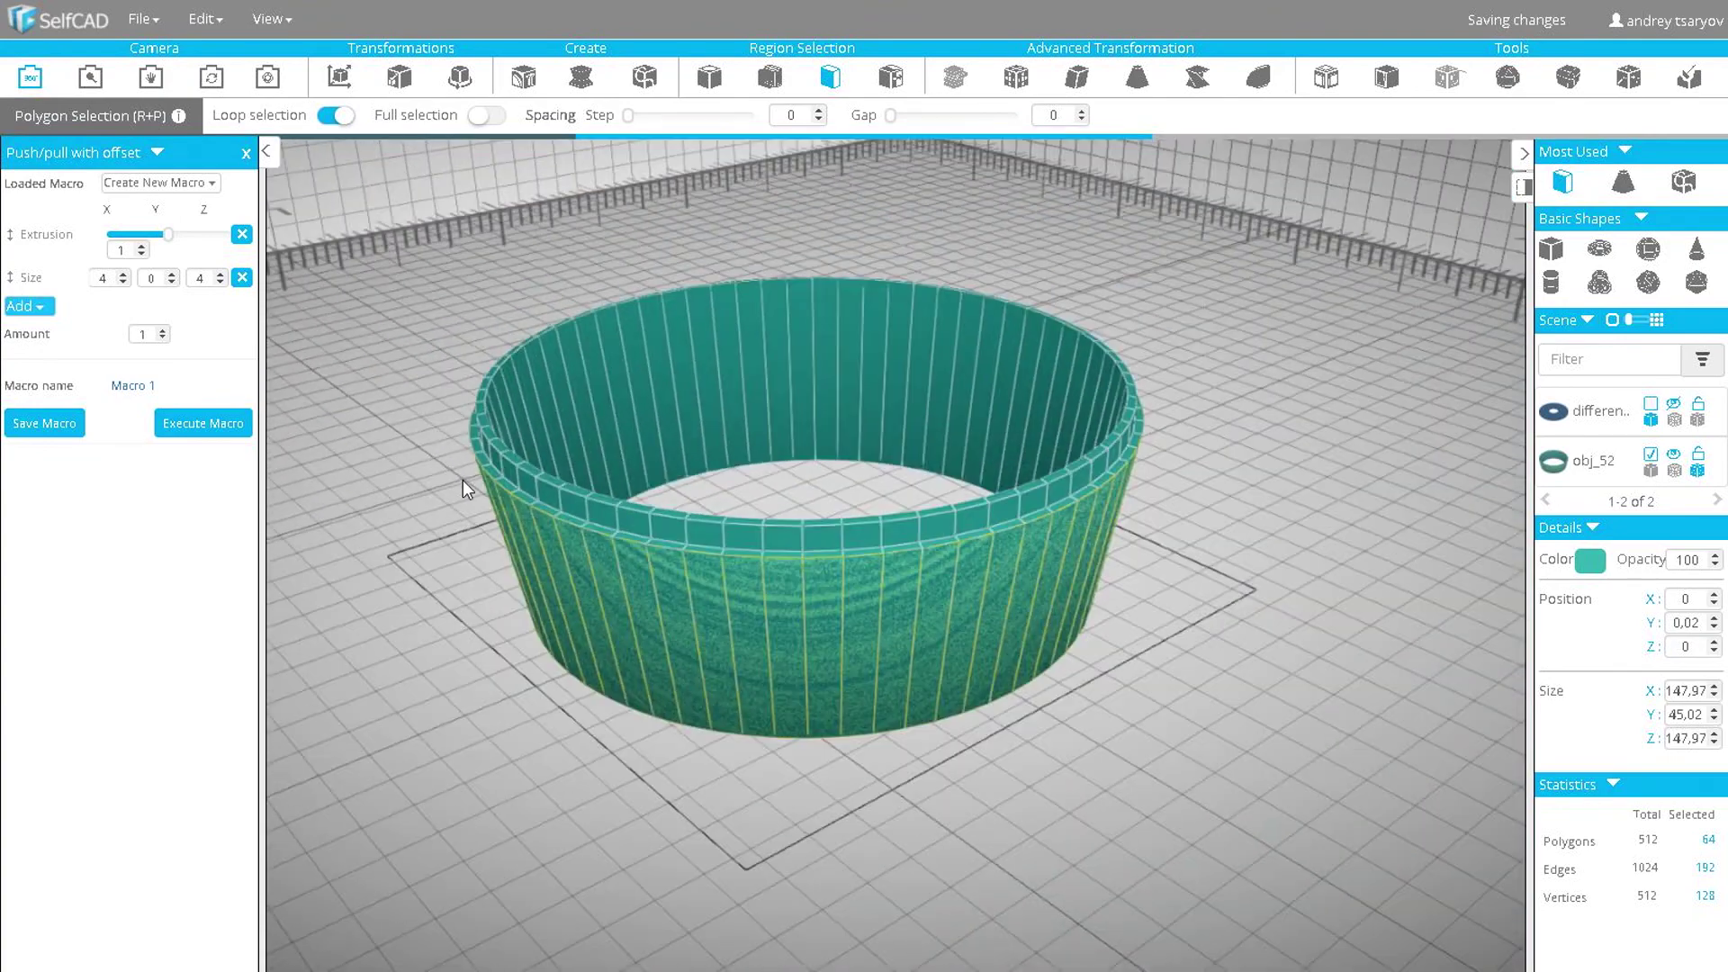
- Rebuild the container wall's mesh at resolution 4
key(n)
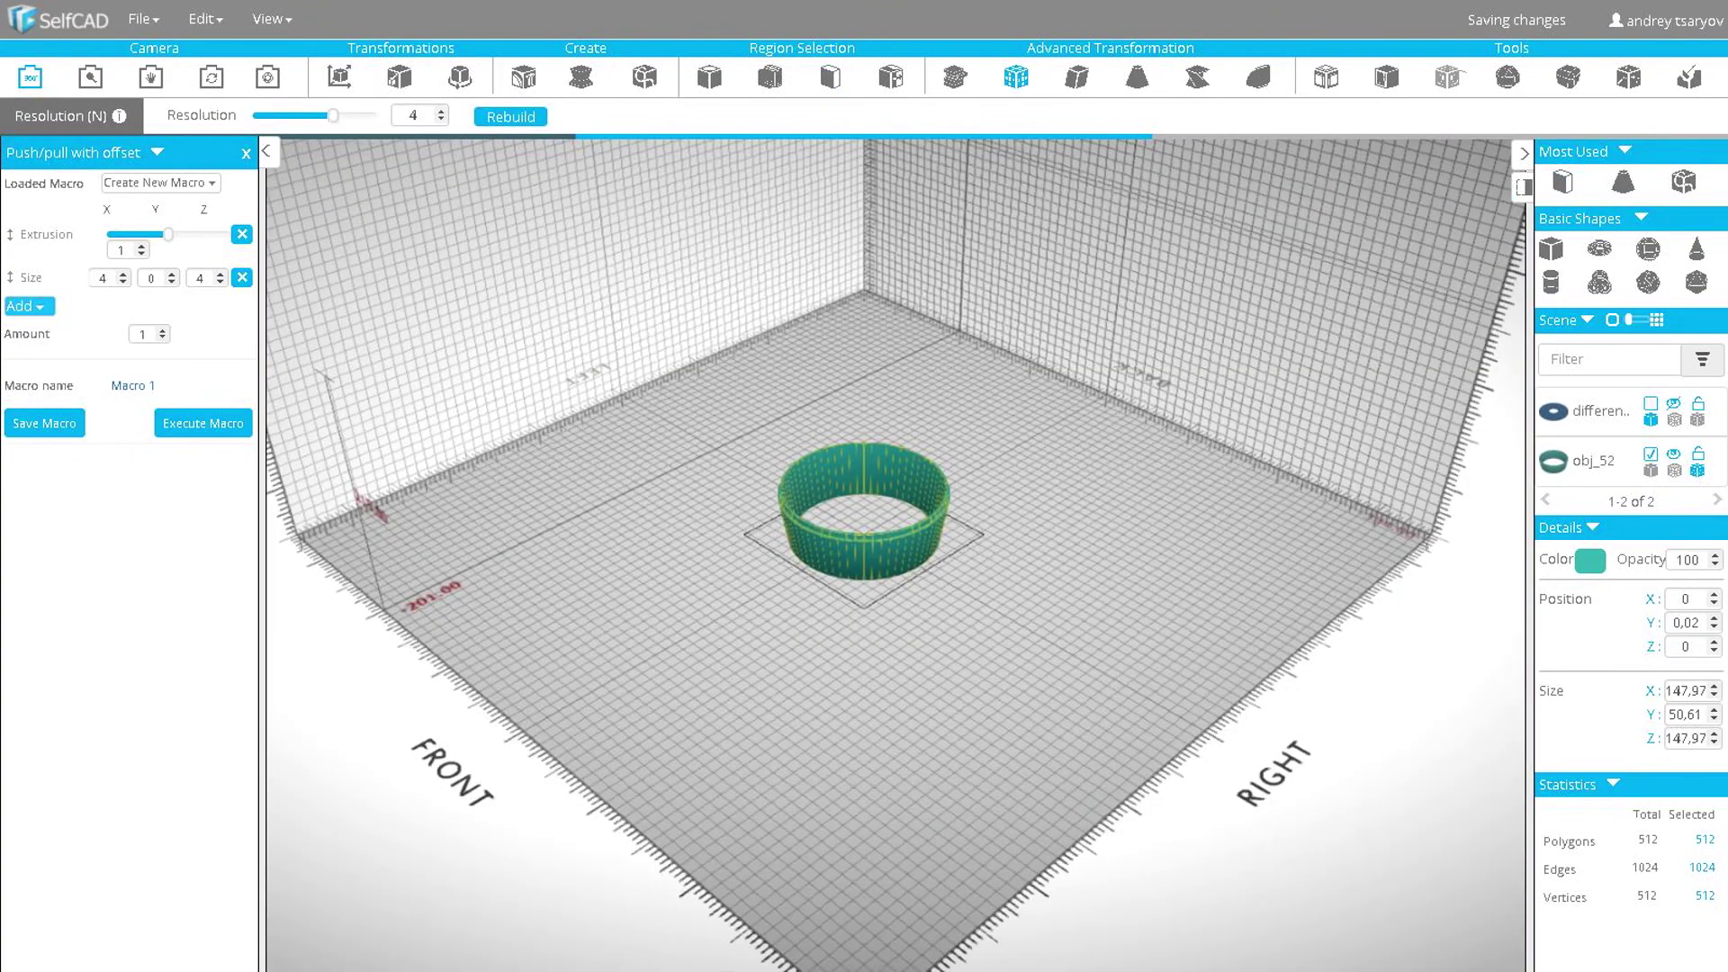
click(510, 117)
scroll(872, 567, up, 5)
drag(624, 487, 551, 405)
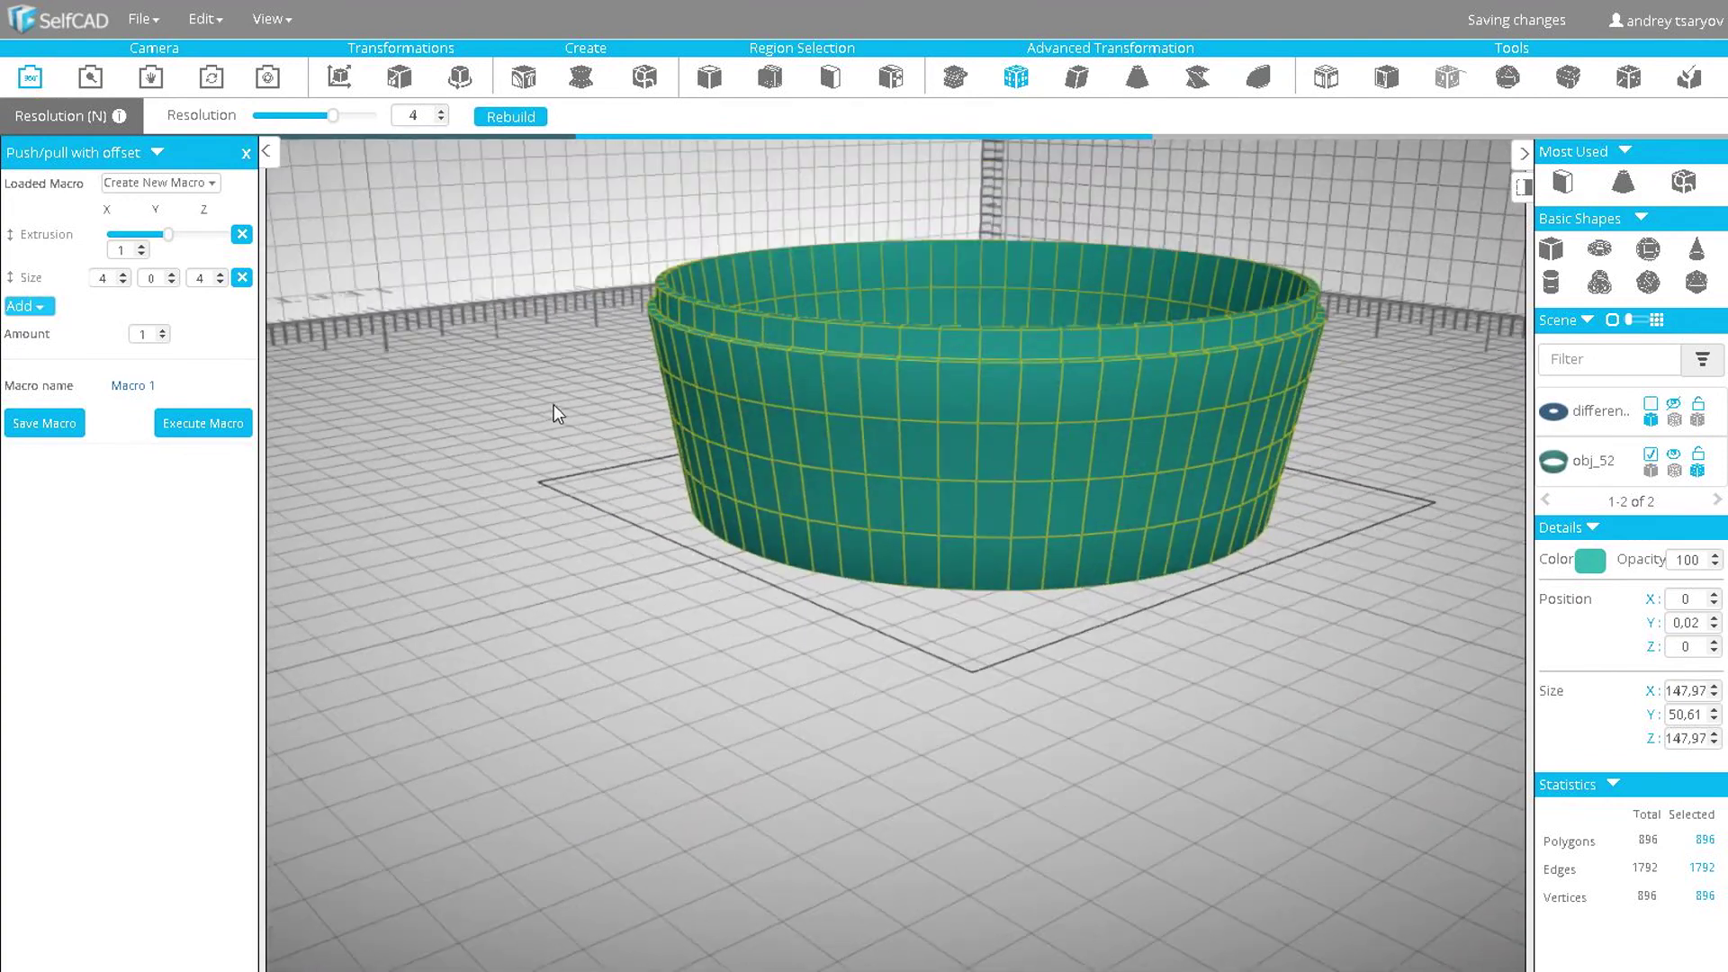
- Select the two middle bands of the wall's outer side polygons using loop selection
click(830, 80)
click(900, 449)
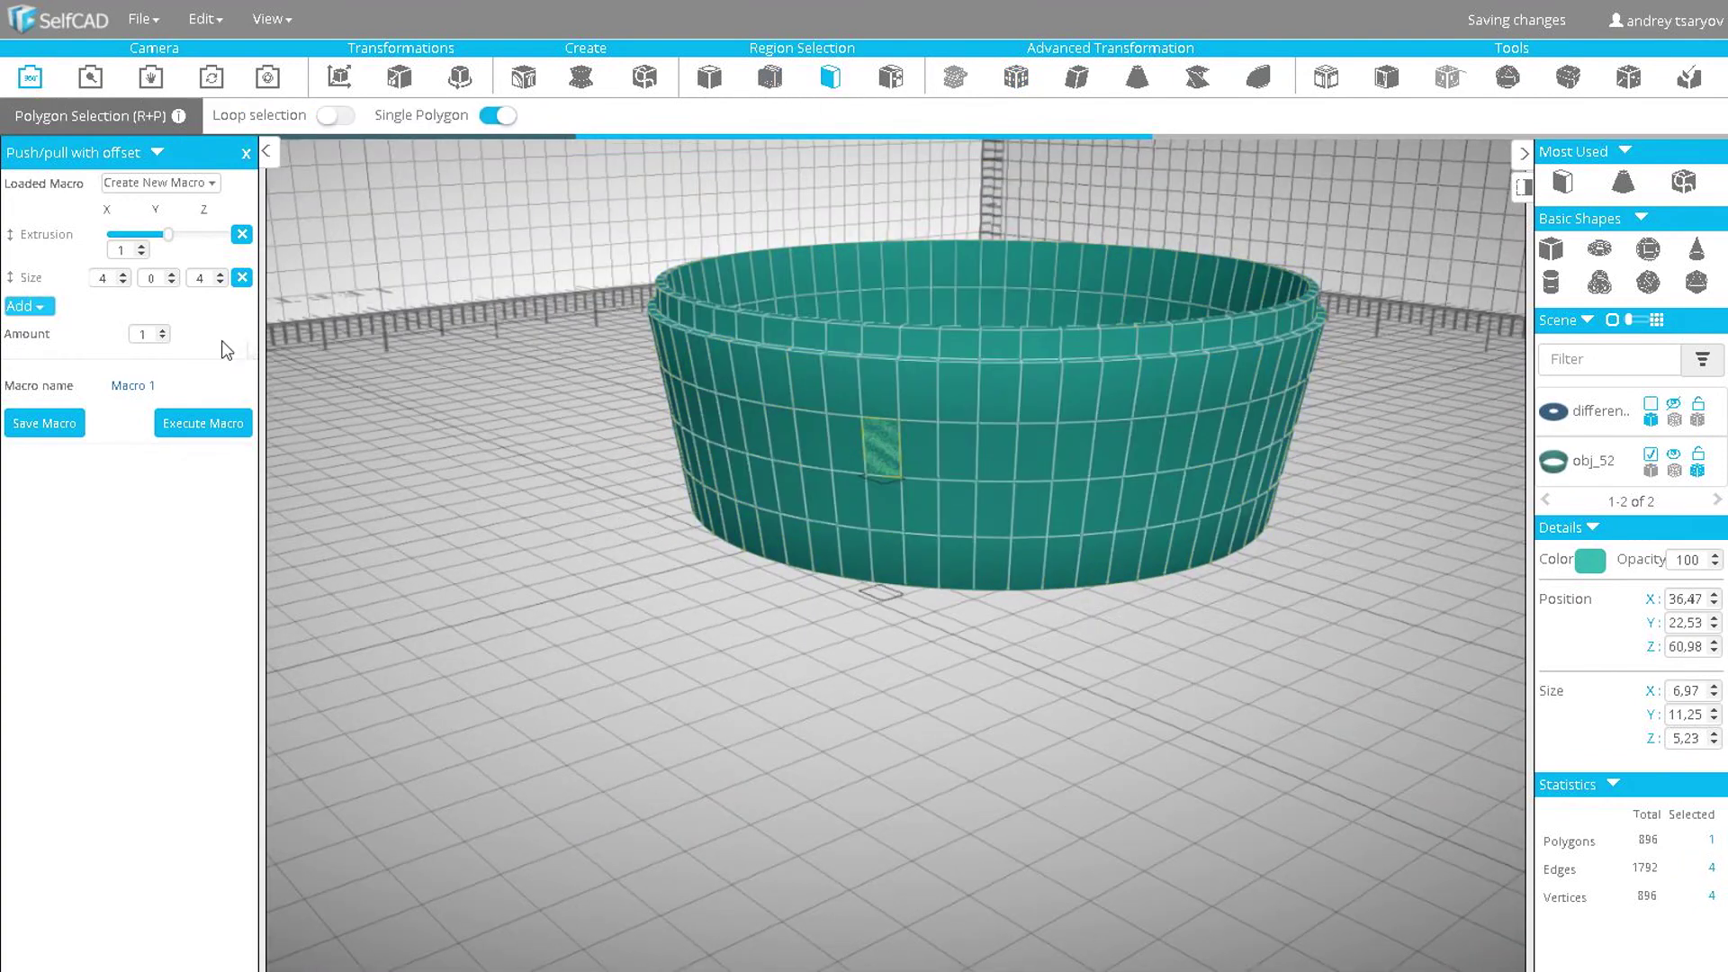
click(930, 510)
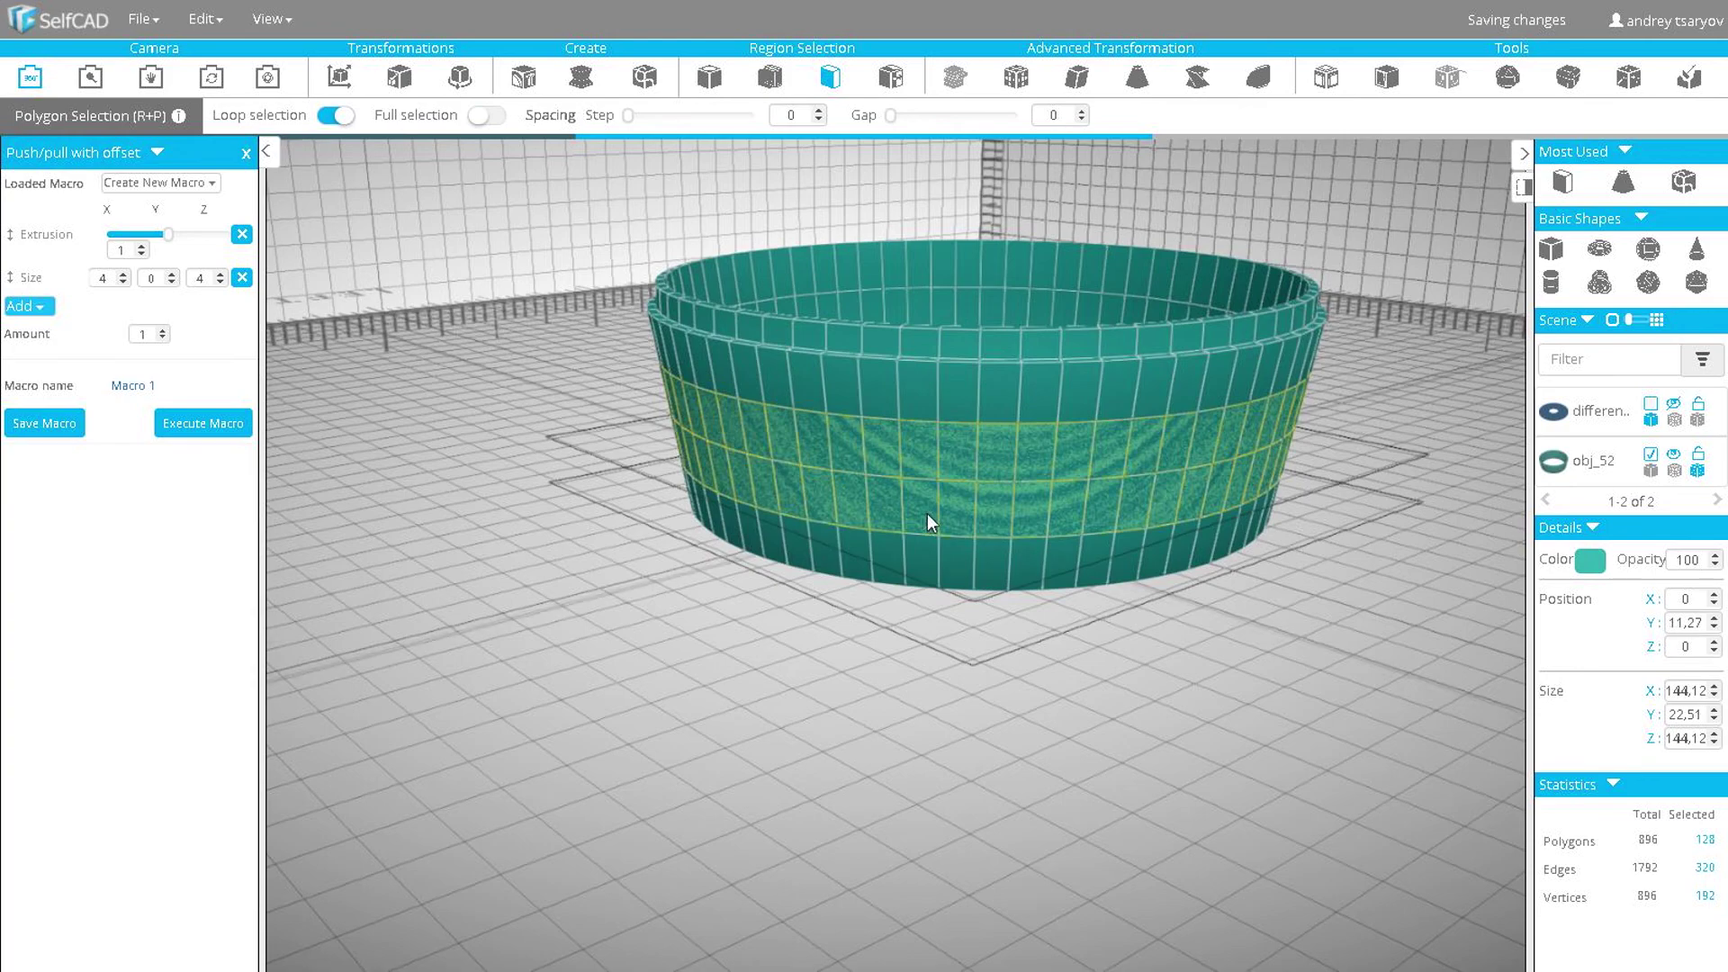
- Scale the selected middle bands outward to about 149,13 in X and Z and 18,7 in Y
click(399, 78)
drag(591, 450, 612, 513)
drag(976, 449, 1015, 470)
drag(594, 504, 581, 423)
drag(978, 375, 984, 402)
drag(598, 432, 614, 505)
drag(1020, 449, 1030, 452)
drag(405, 450, 410, 365)
drag(1027, 452, 1017, 450)
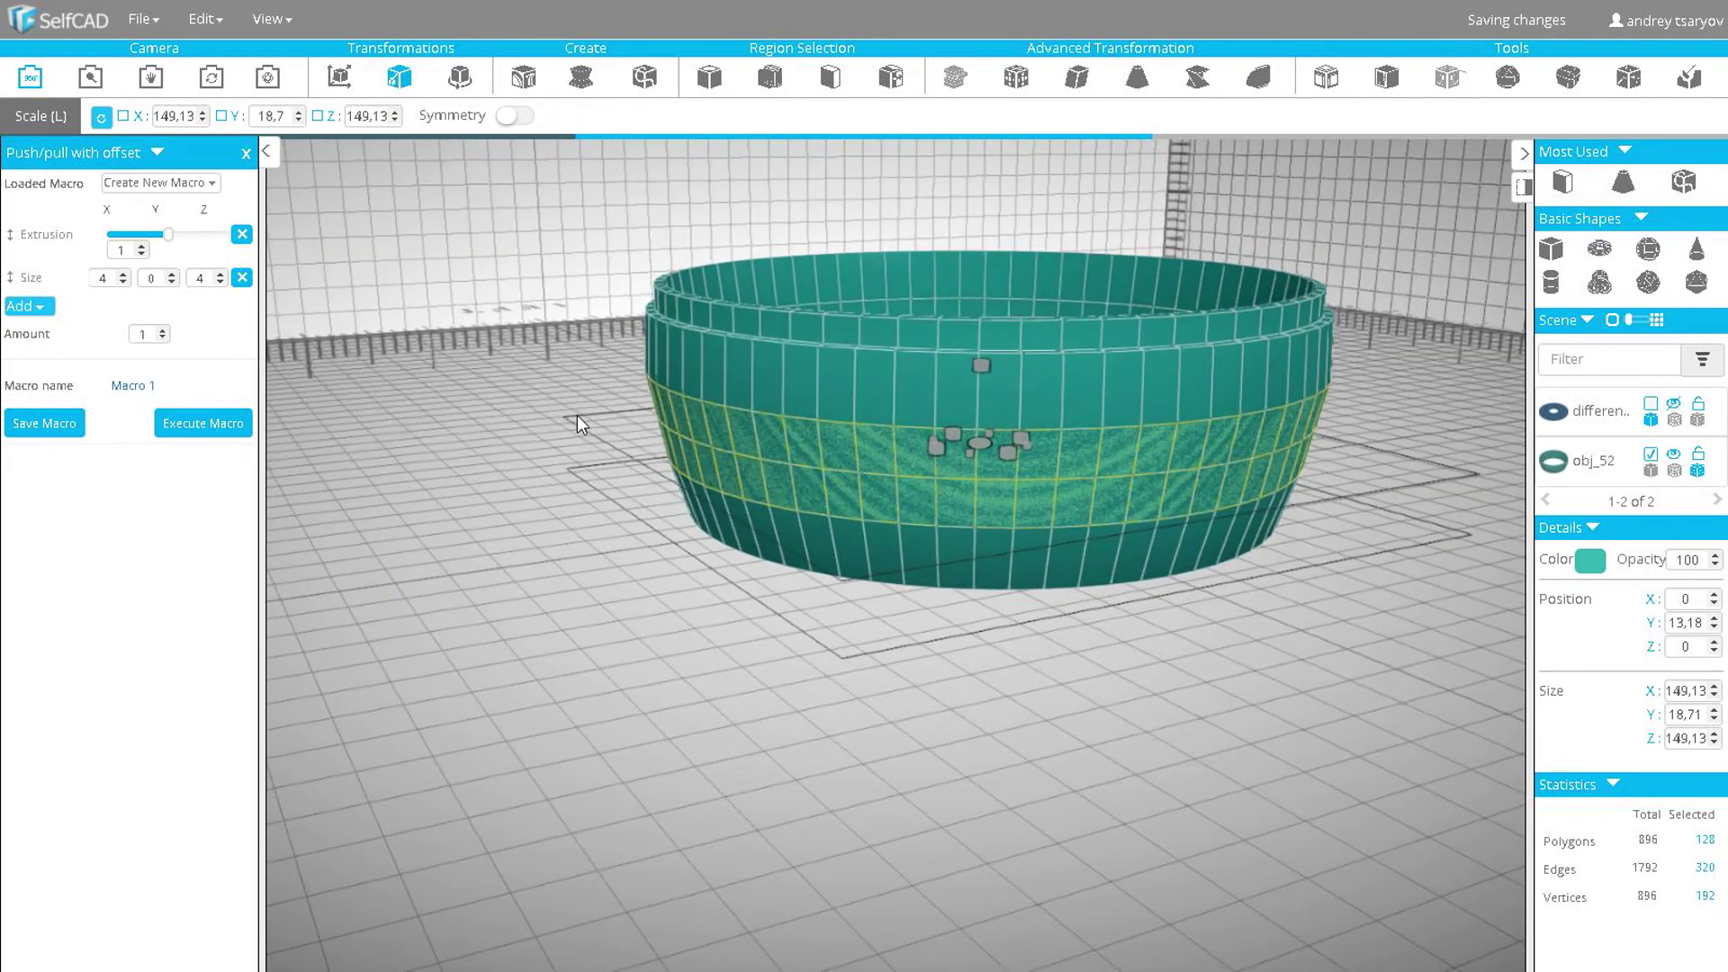
- Show the holed base disc and hide the wall ring
drag(602, 433, 578, 522)
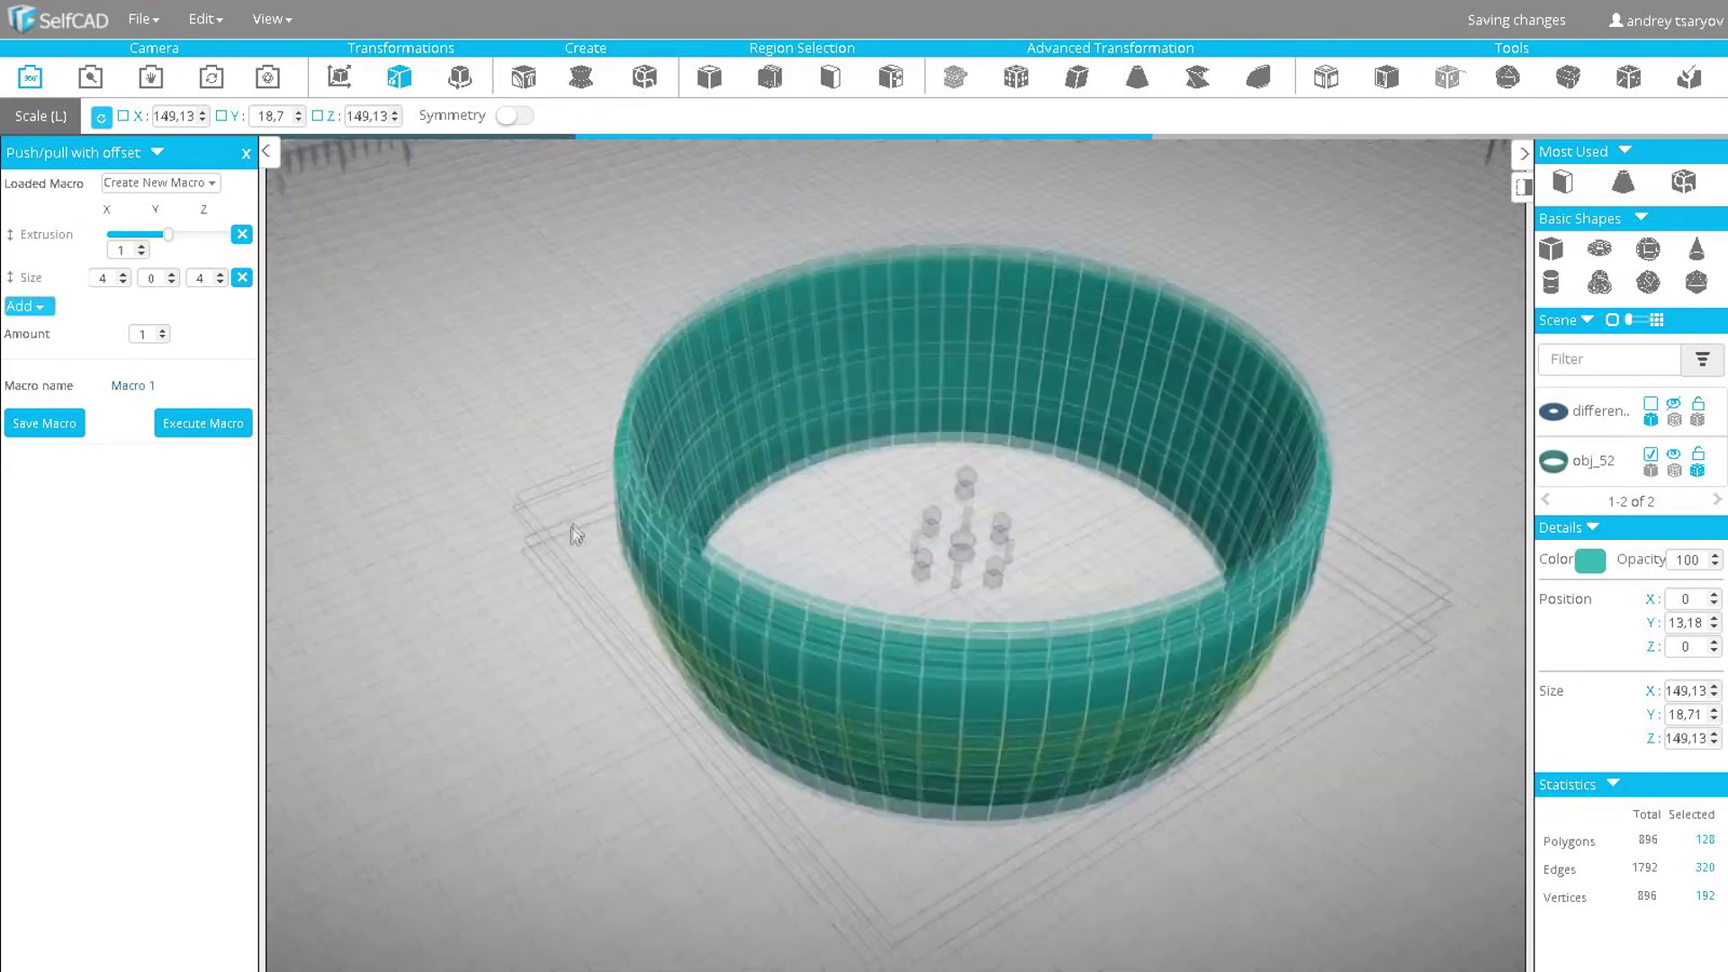
click(1673, 403)
drag(1204, 265, 1141, 135)
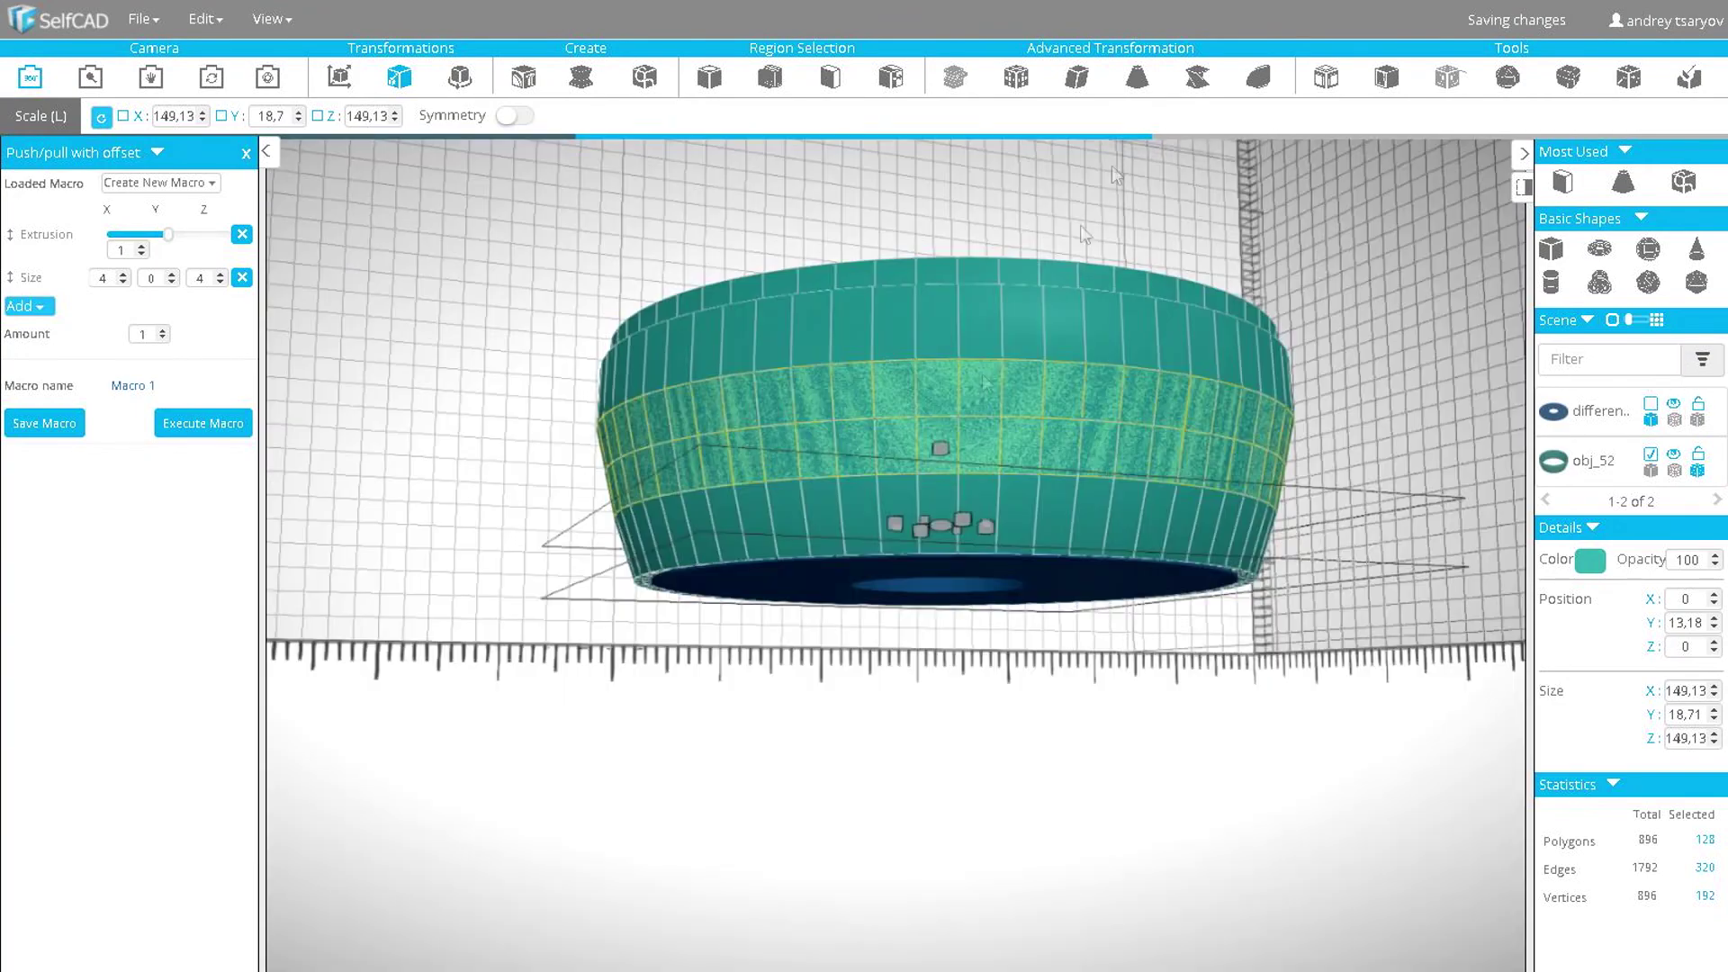
drag(707, 651, 754, 761)
click(1673, 455)
- Create a cylinder with top and bottom radius 30, height 50 and four horizontal segments
click(1555, 248)
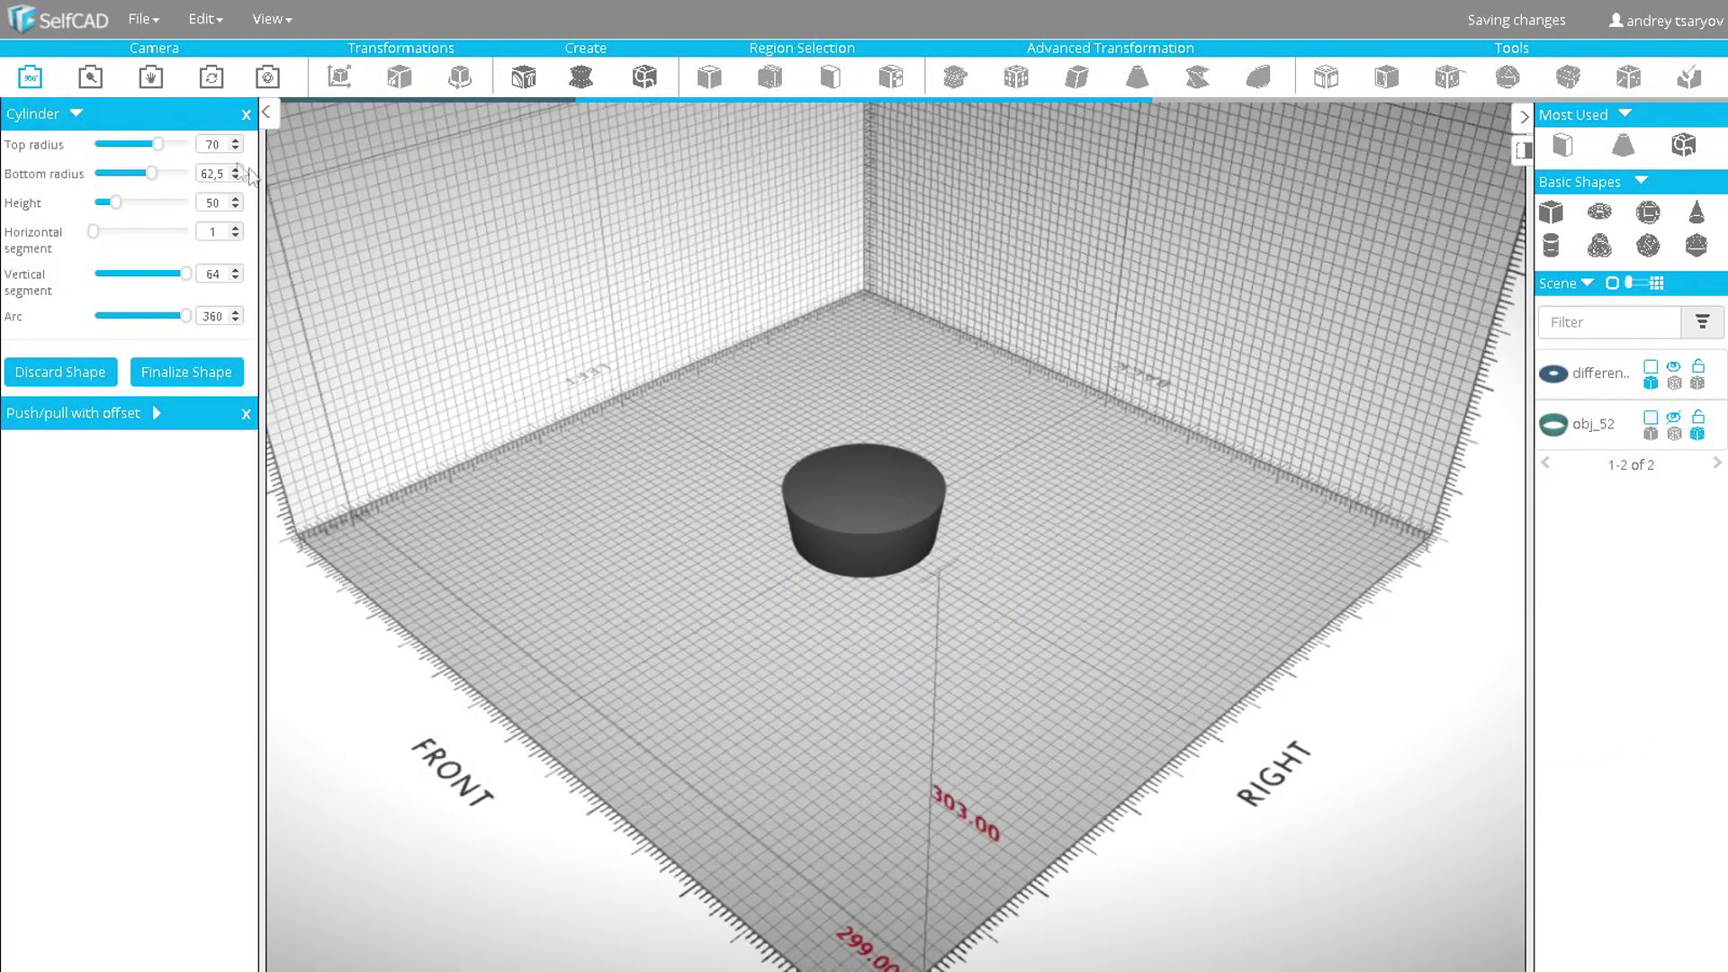
click(212, 145)
text(30)
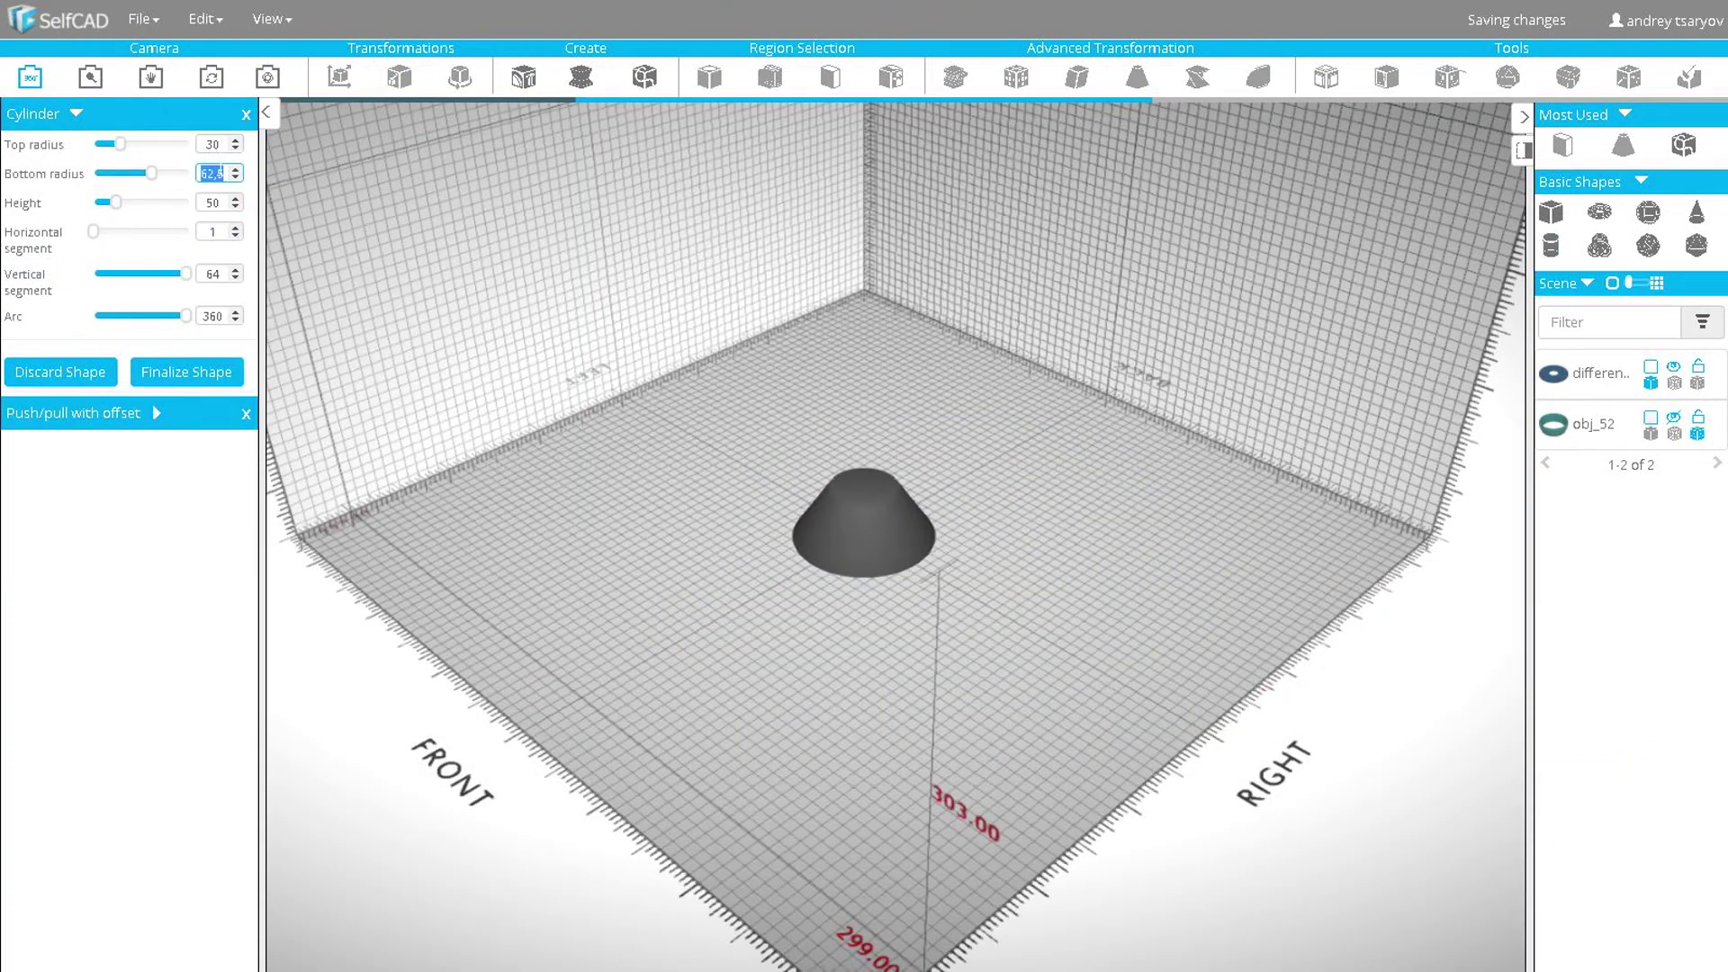
scroll(947, 612, up, 5)
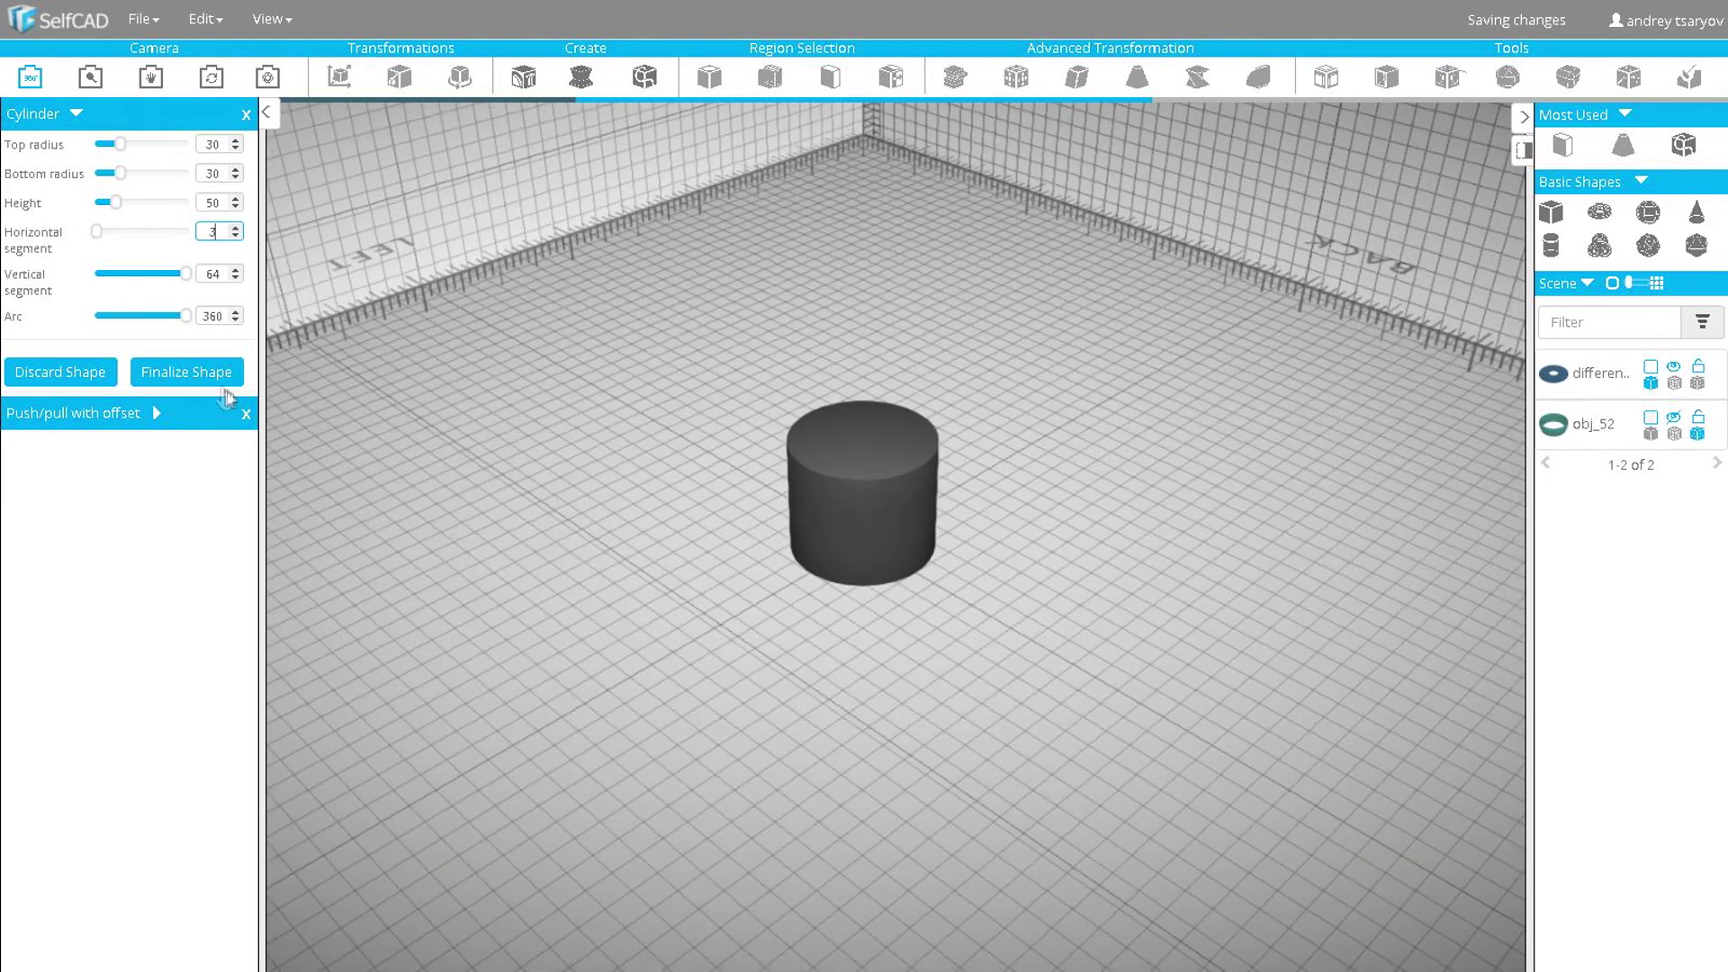
click(180, 373)
- Select the uppermost band of side polygons on the green cylinder using loop selection
click(1715, 464)
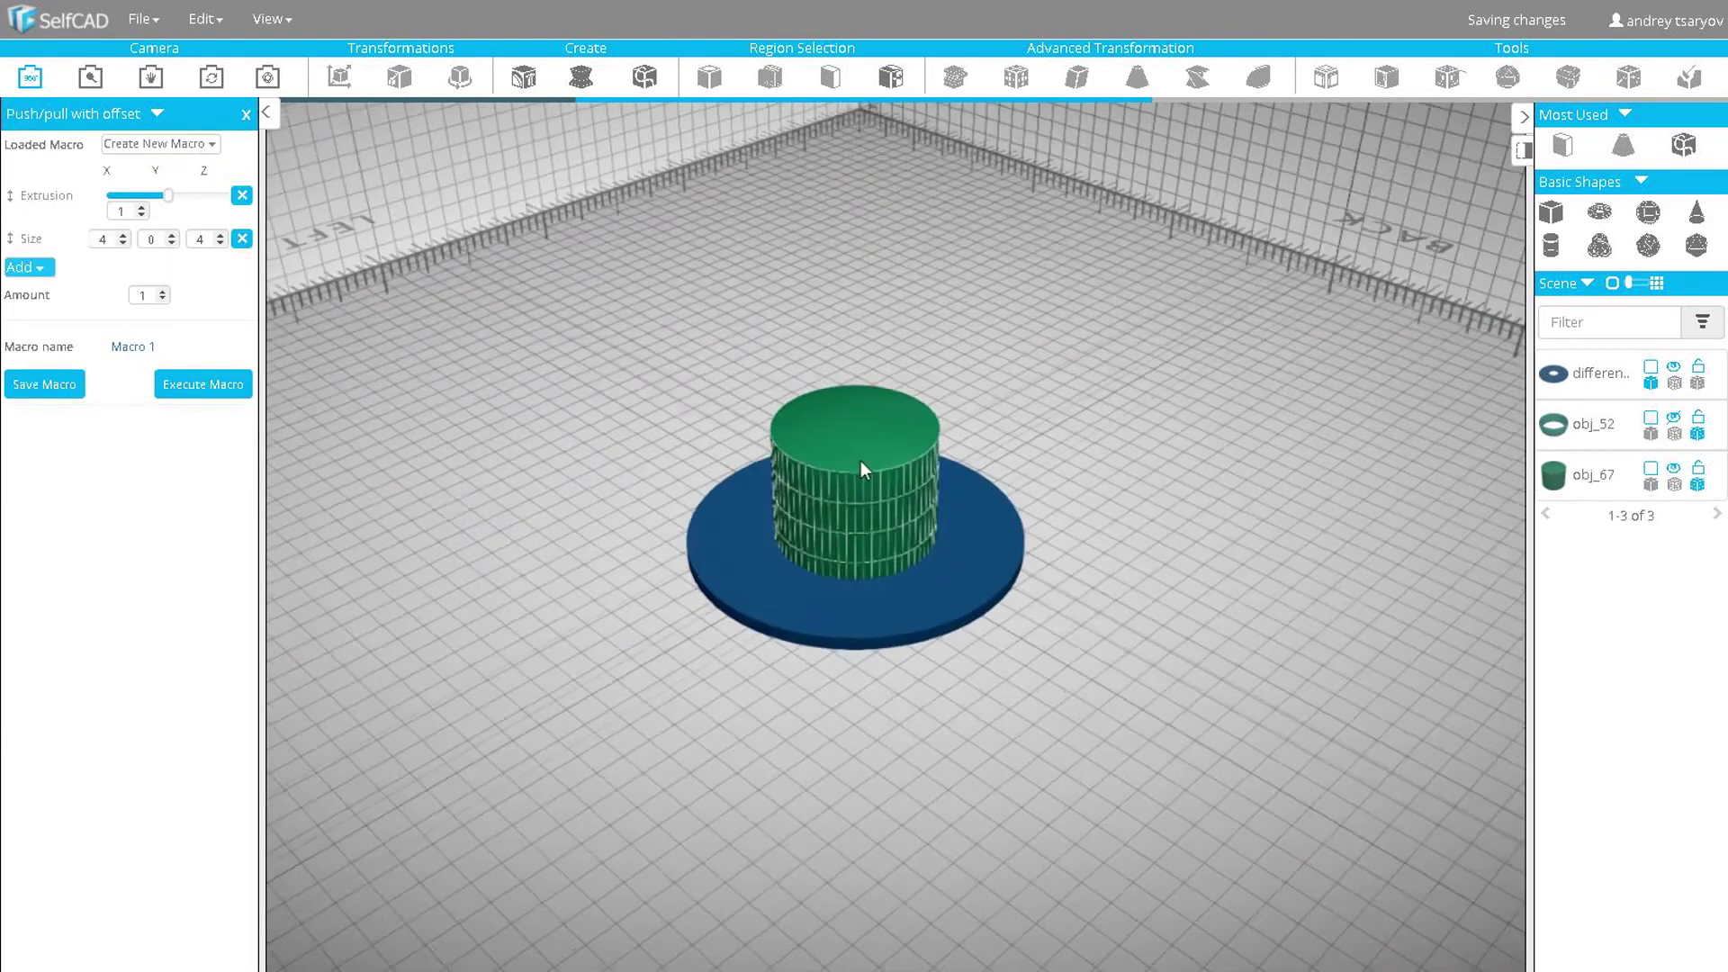
click(832, 83)
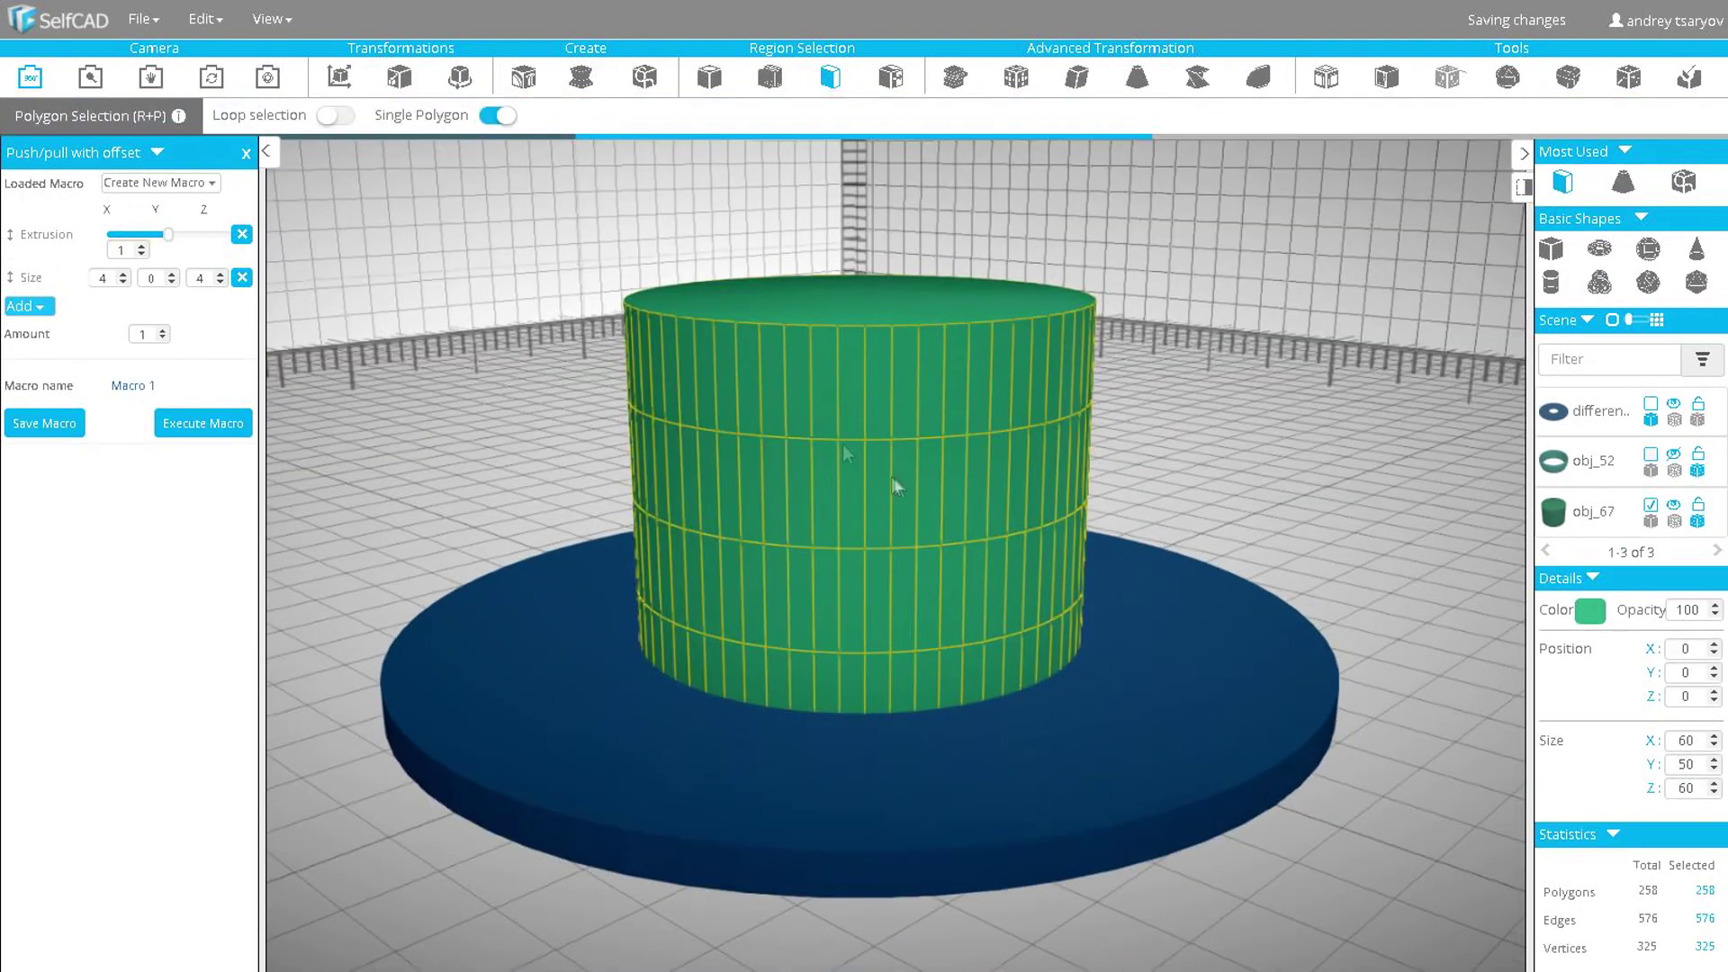
click(855, 417)
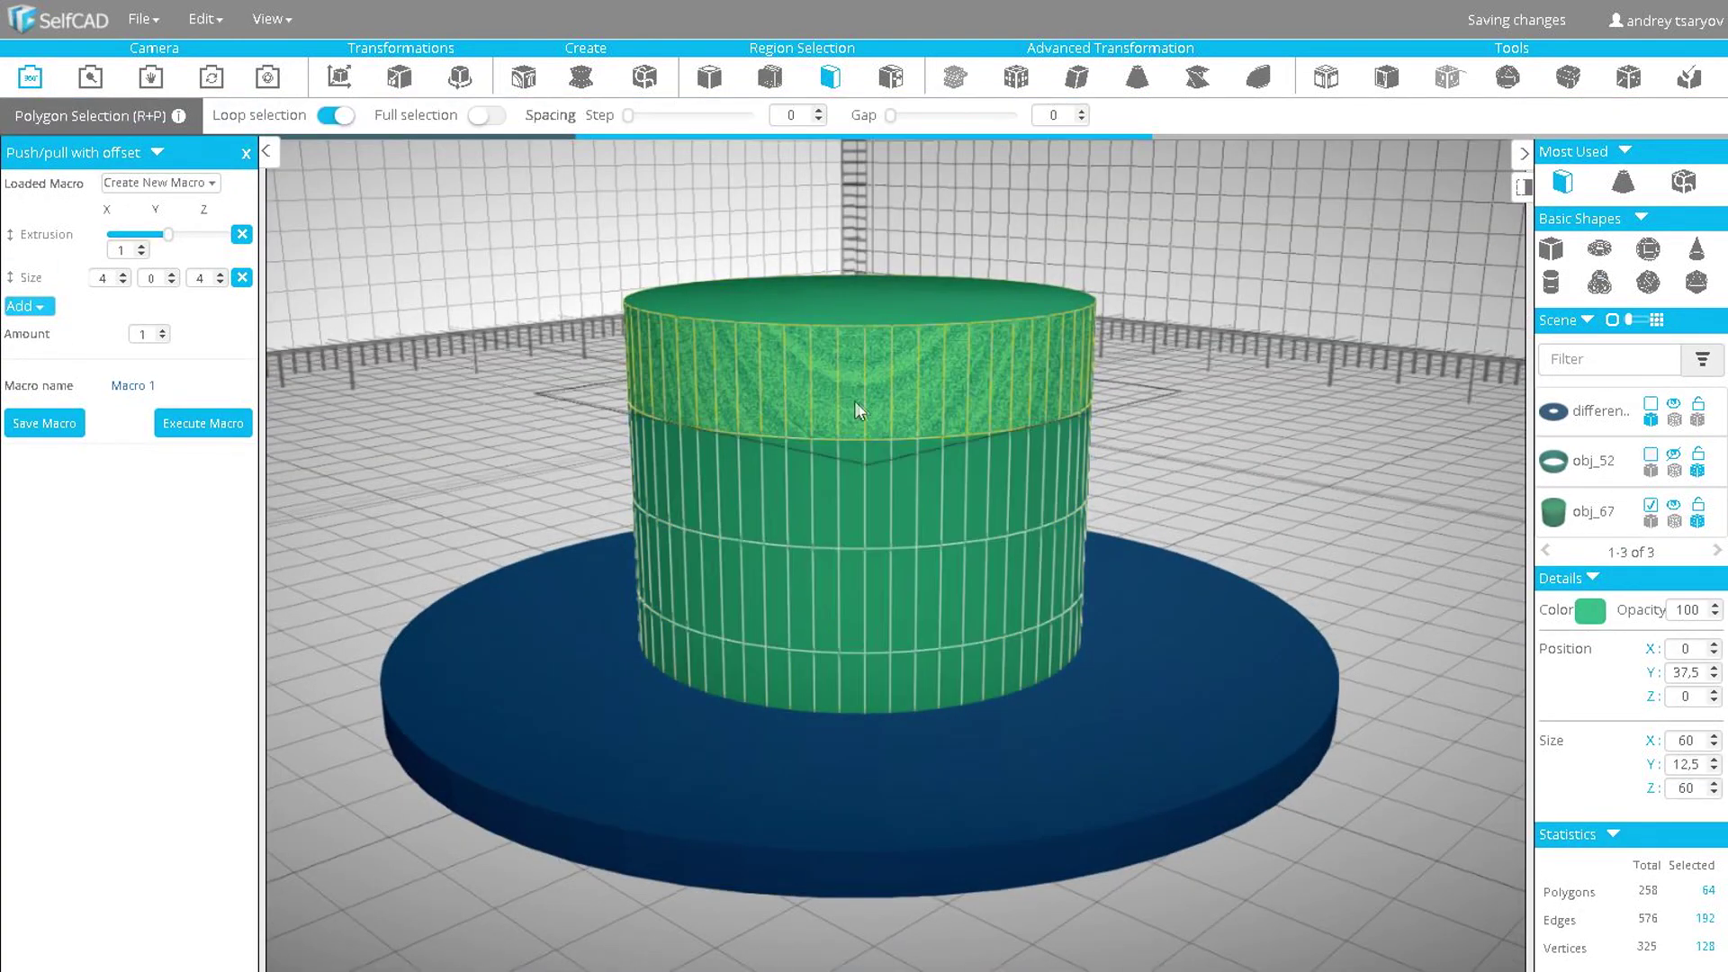
- Scale the selected upper band to 46 in both X and Z
click(399, 76)
double_click(174, 116)
text(23)
double_click(368, 116)
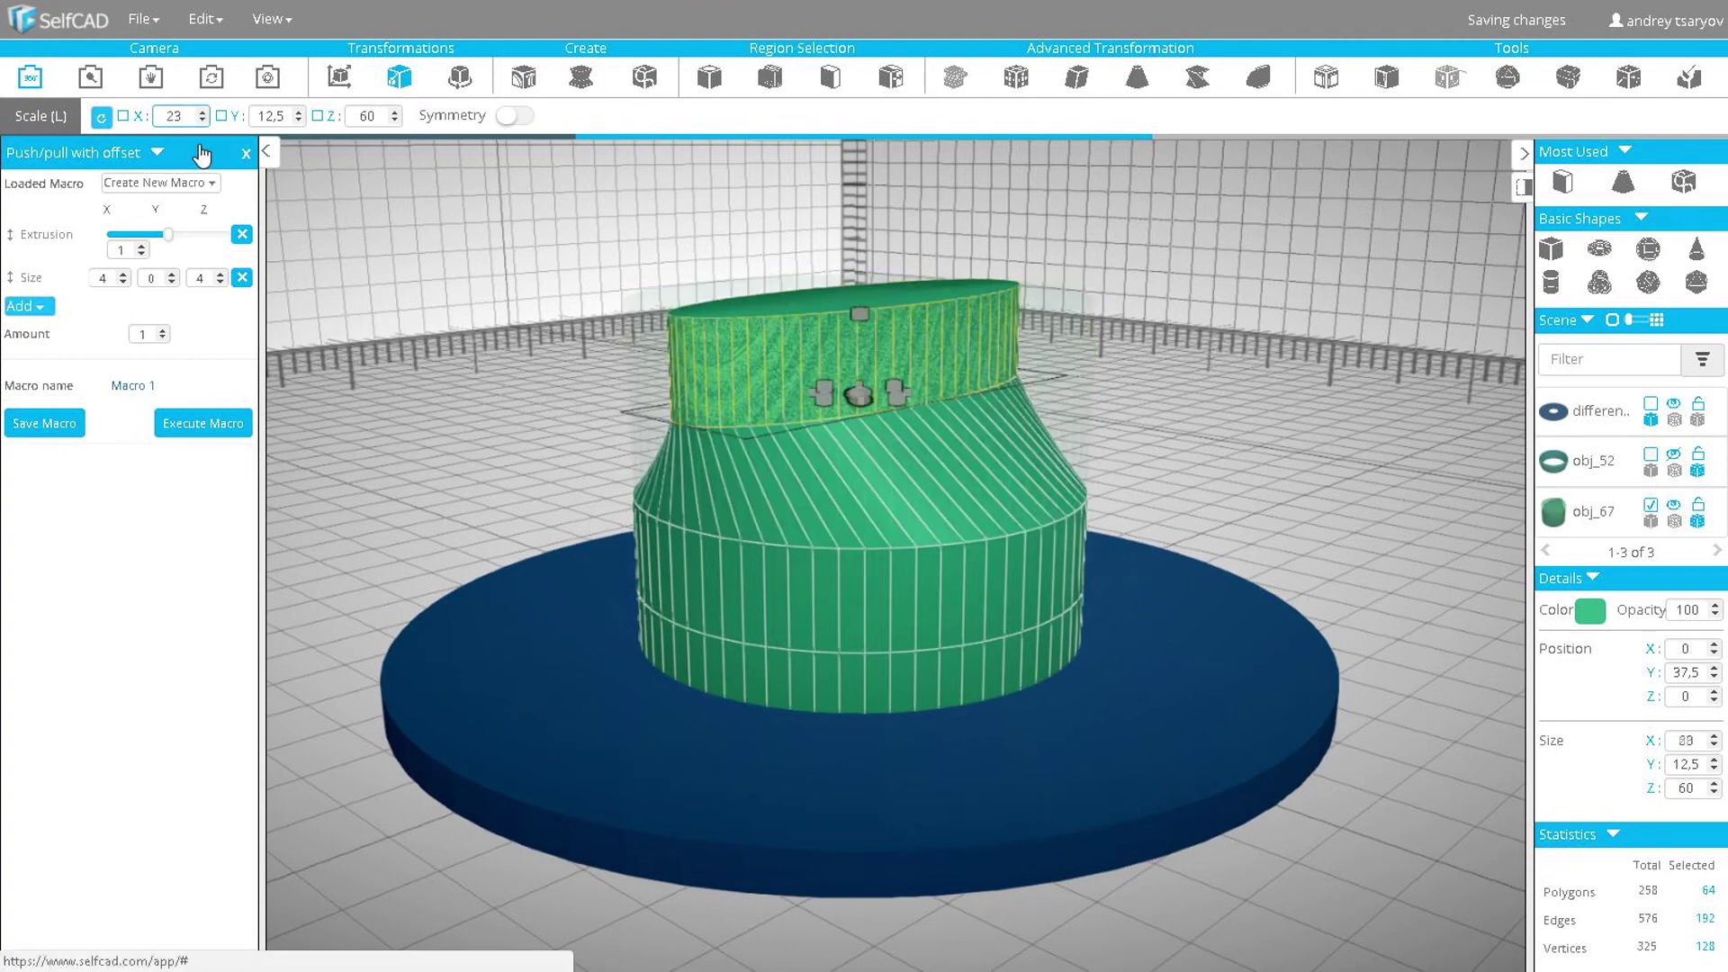
text(23)
double_click(368, 116)
text(46)
click(192, 117)
text(46)
key(Return)
- Select the whole stepped green cylinder and scale its height to 13
drag(567, 230, 596, 336)
scroll(623, 327, up, 2)
right_drag(597, 336, 586, 246)
key(ctrl+a)
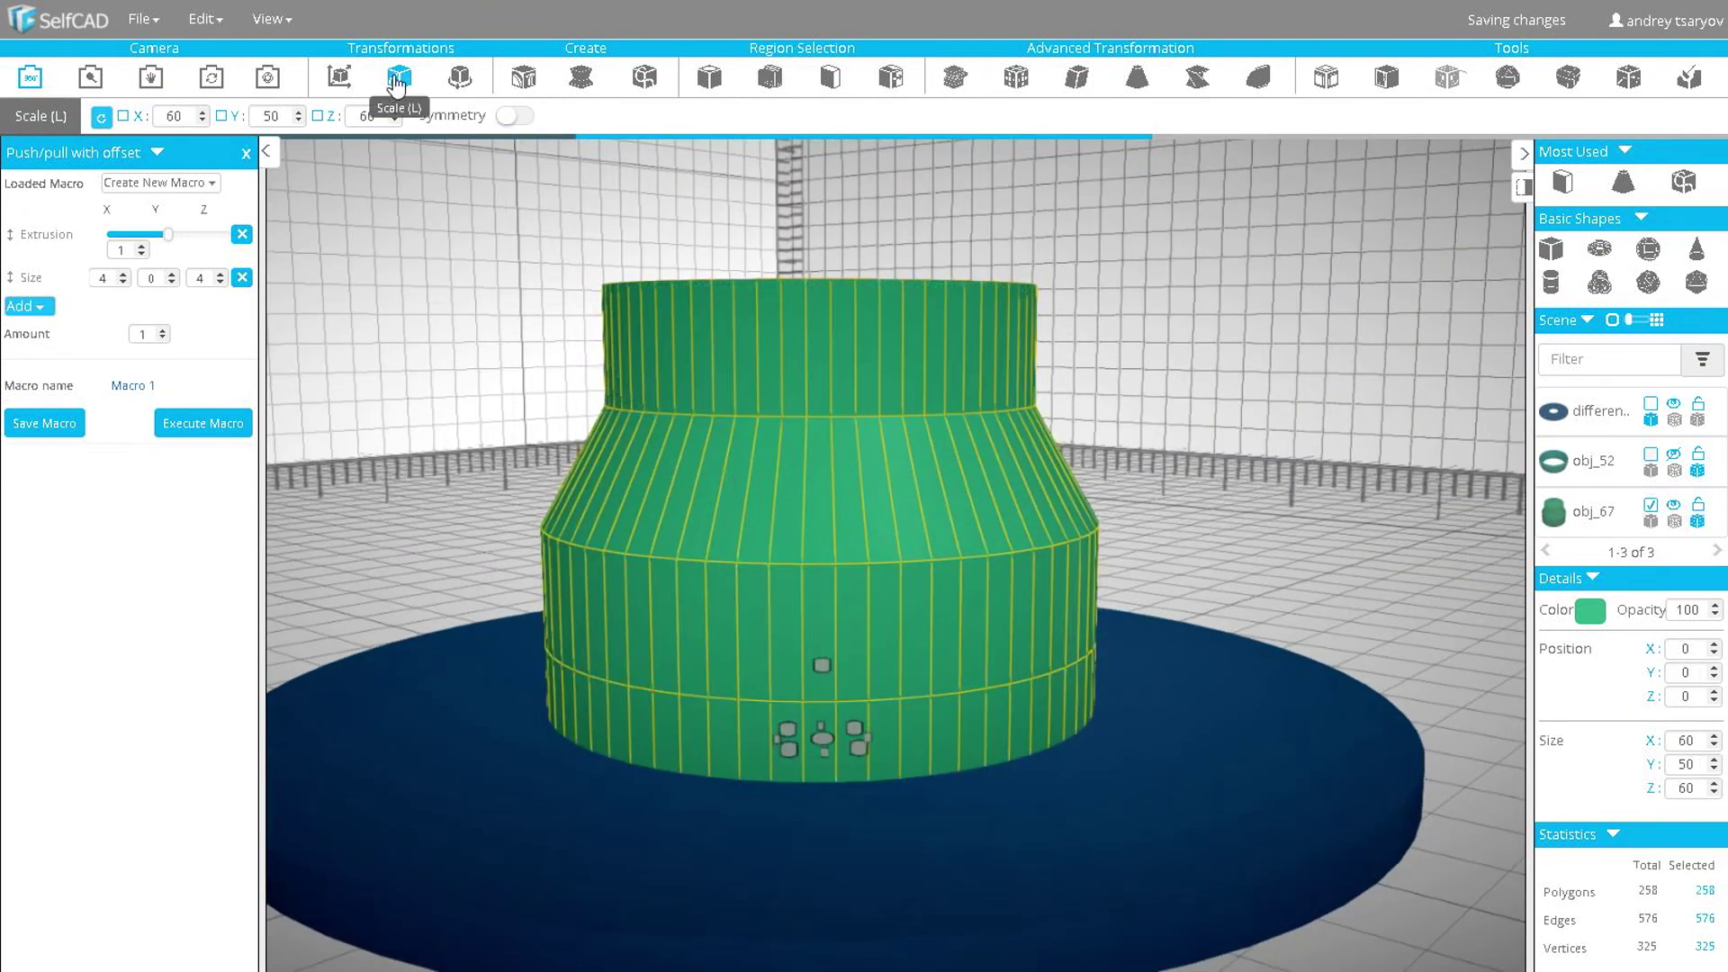
key(Return)
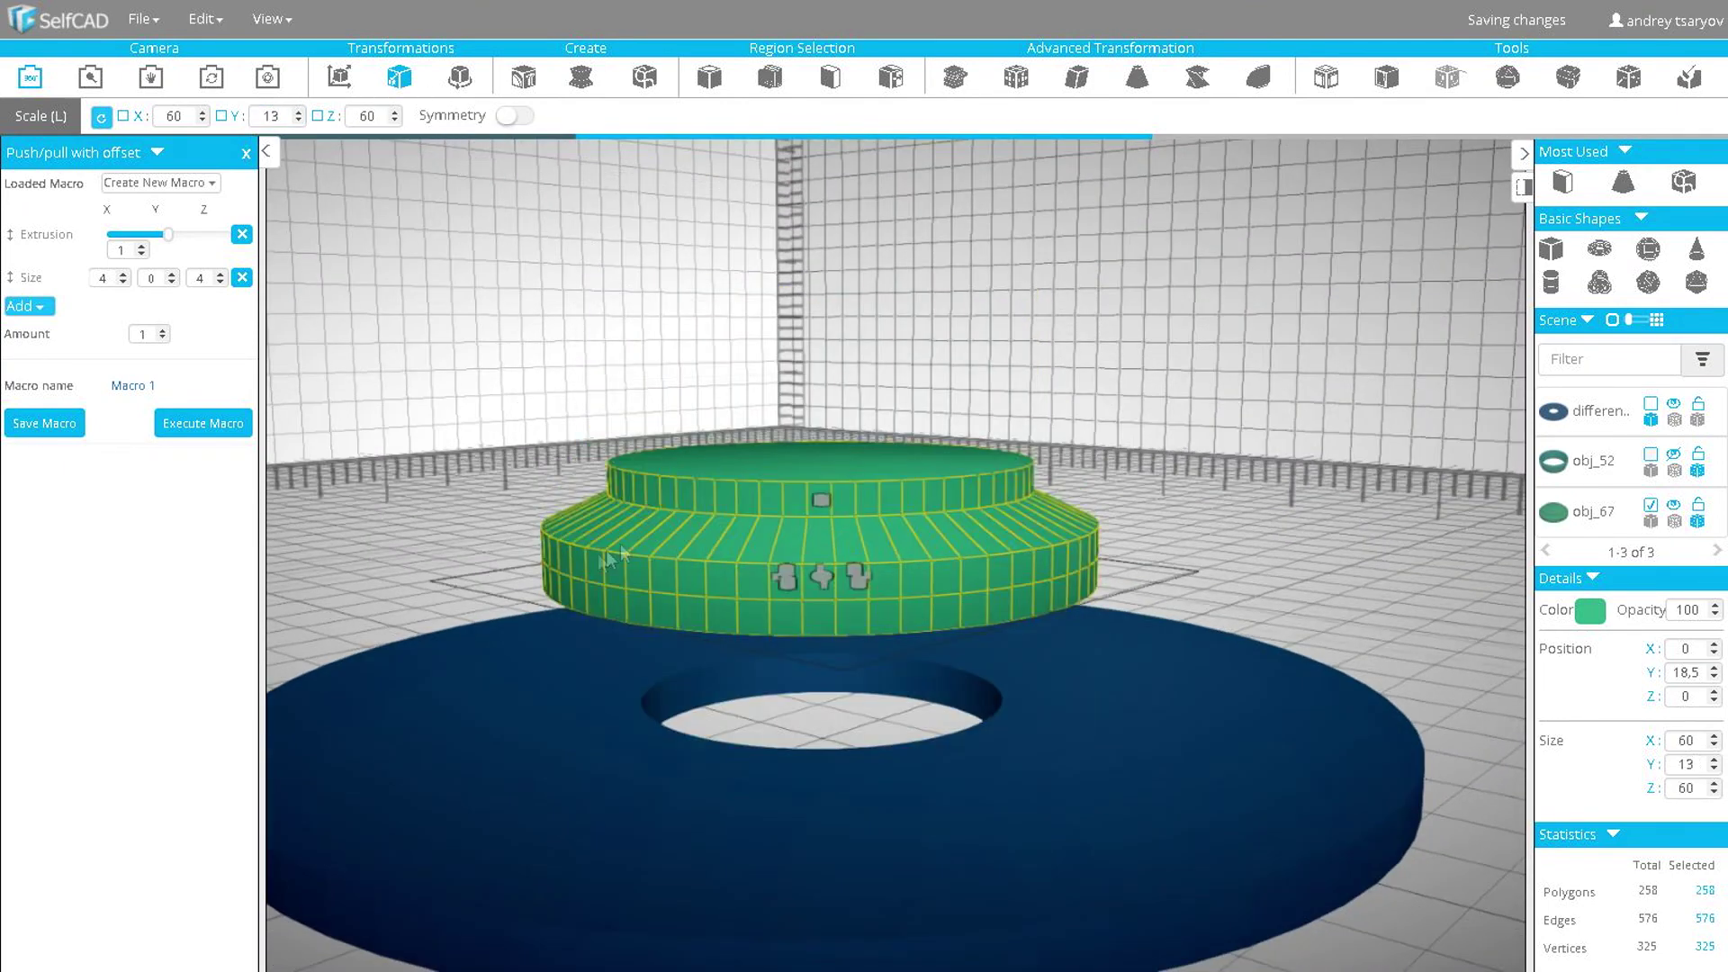
- Select the two lower side bands of the green cylinder and set their combined height to 6
right_drag(587, 559, 657, 559)
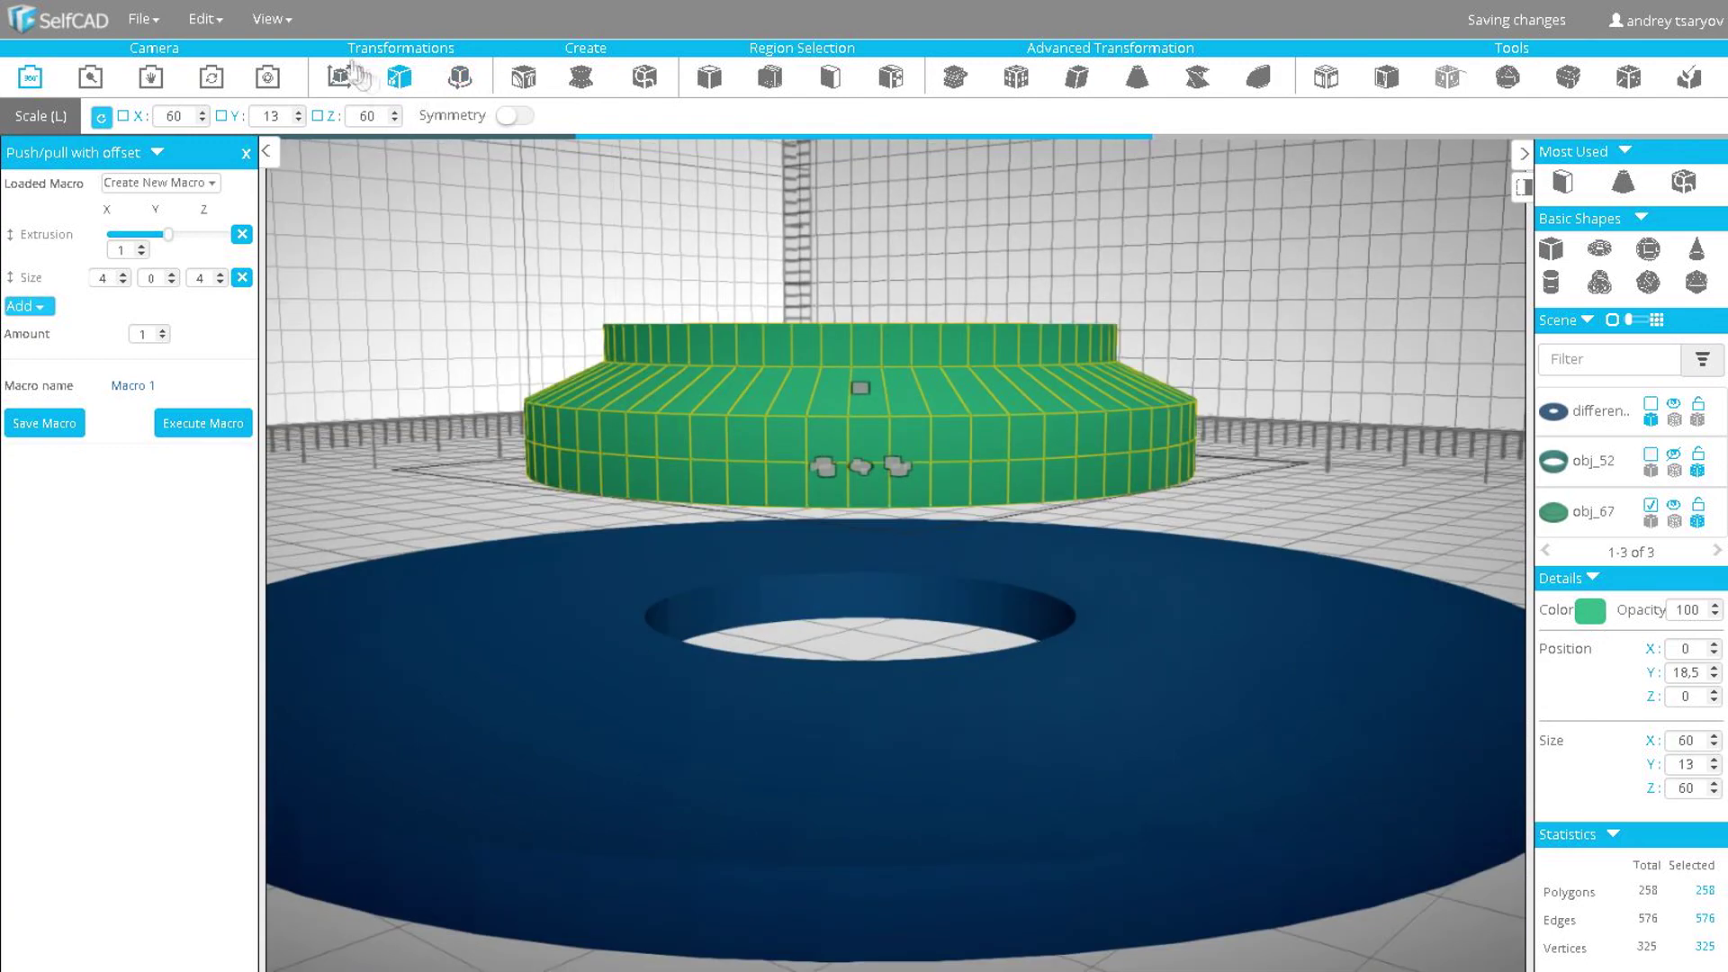
click(829, 76)
click(864, 455)
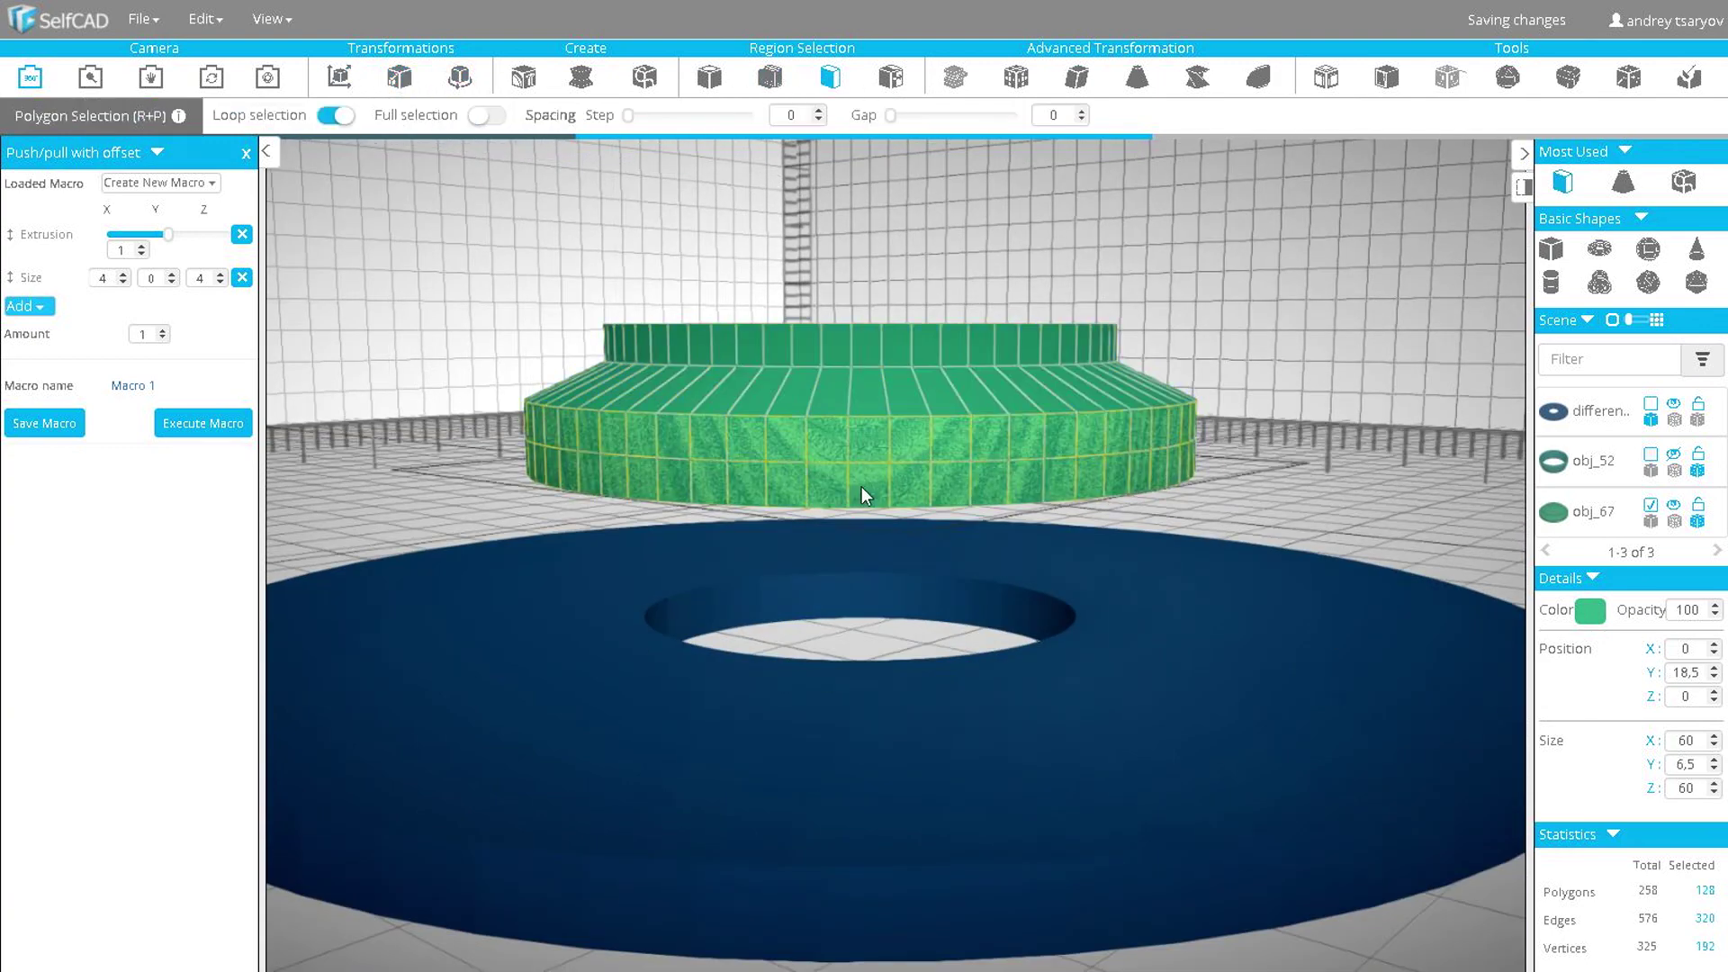
click(401, 78)
text(6)
key(Return)
- Select the narrow upper band of the green cylinder and set its height to 6
right_drag(608, 297, 601, 344)
click(833, 79)
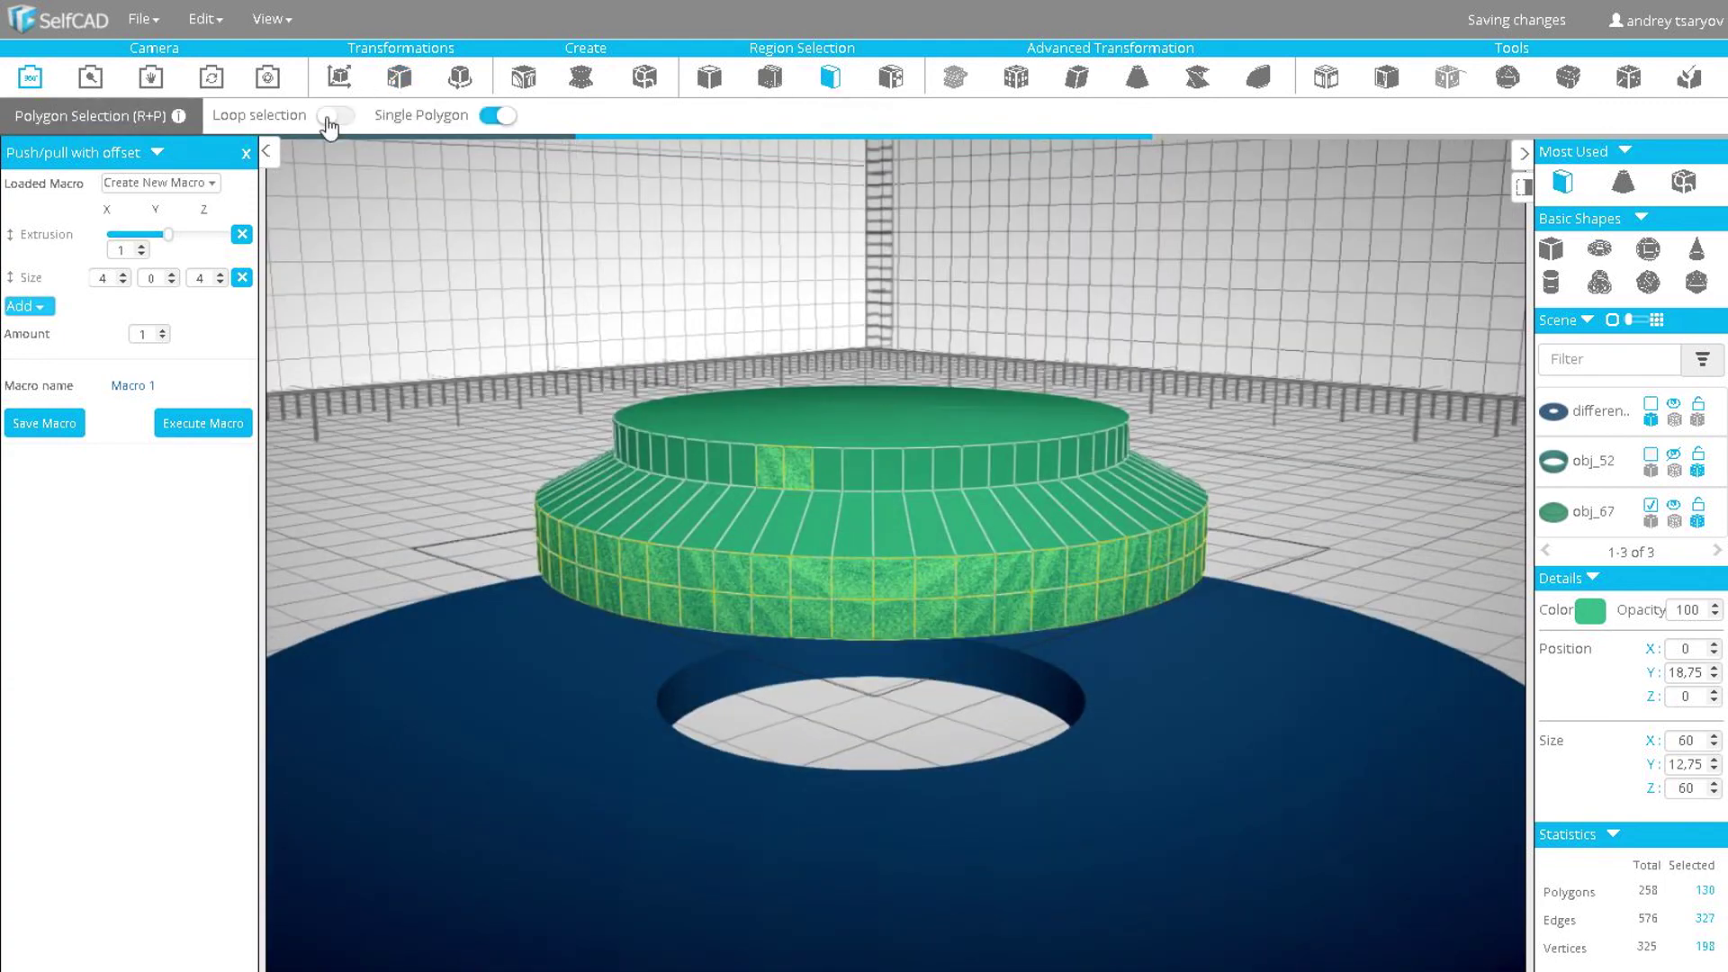
click(772, 475)
click(399, 77)
drag(255, 115, 312, 170)
text(6)
key(Return)
- Scale the whole green cylinder with the enlarged upper band to 13 in Y
click(744, 451)
drag(255, 115, 312, 118)
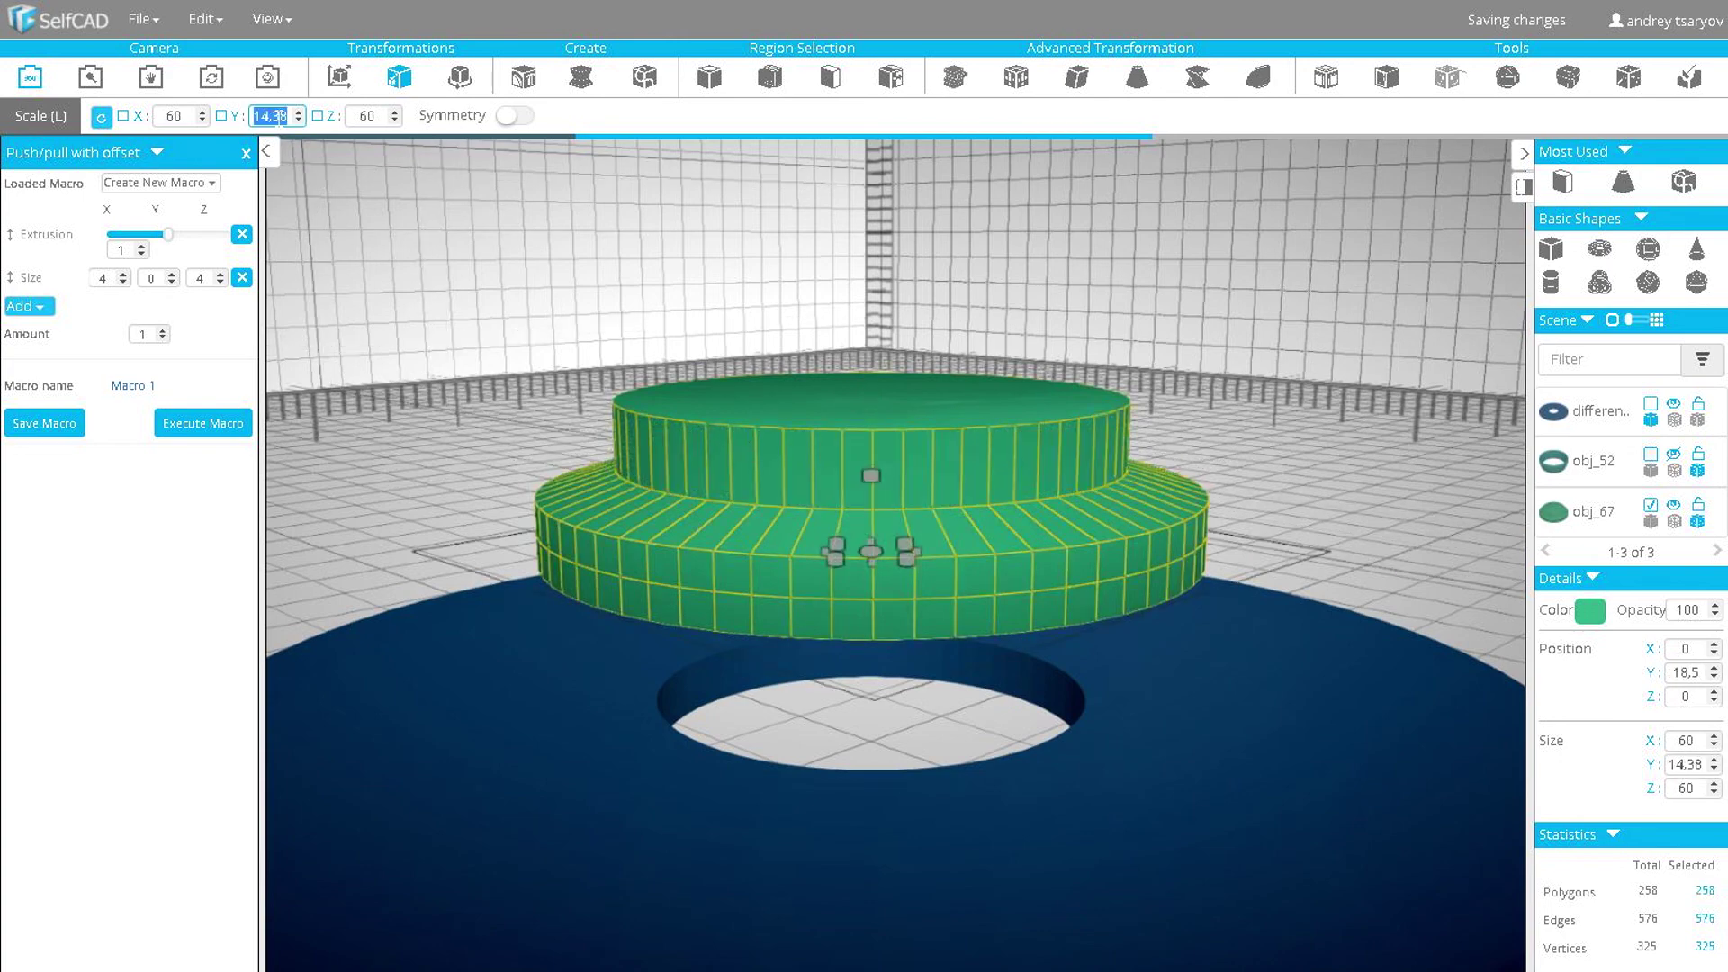
text(13)
key(Return)
drag(432, 347, 482, 362)
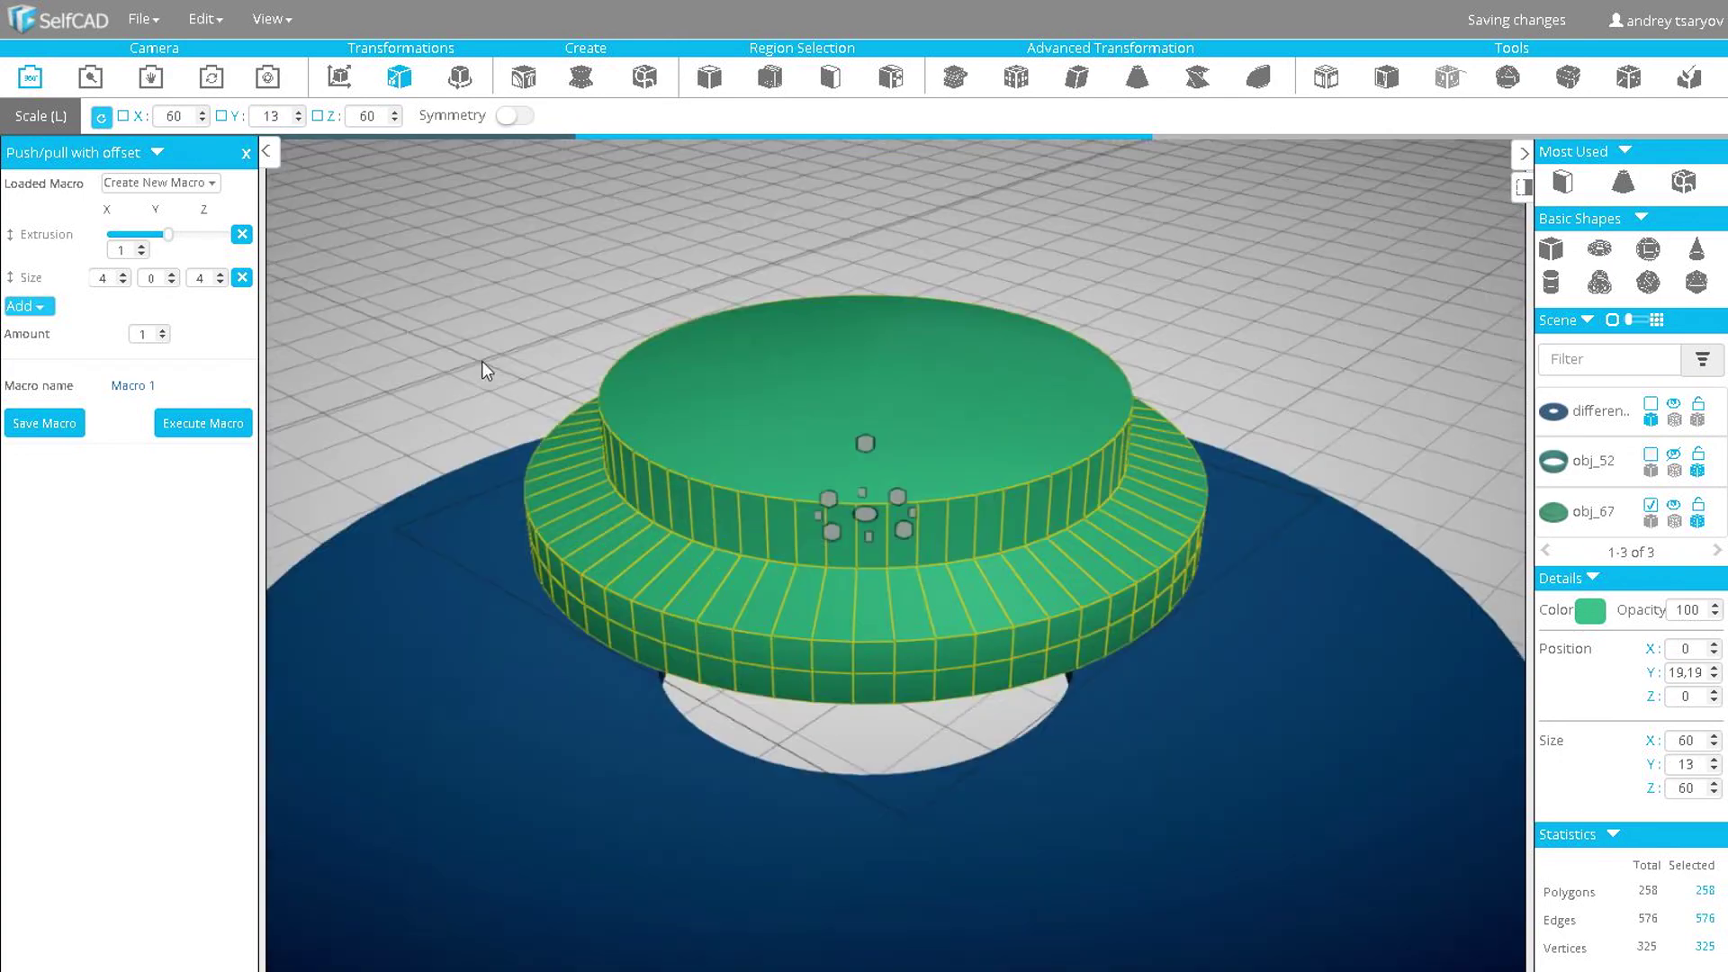
- Create another cylinder with top and bottom radius 30 and height 20
click(212, 78)
click(1551, 247)
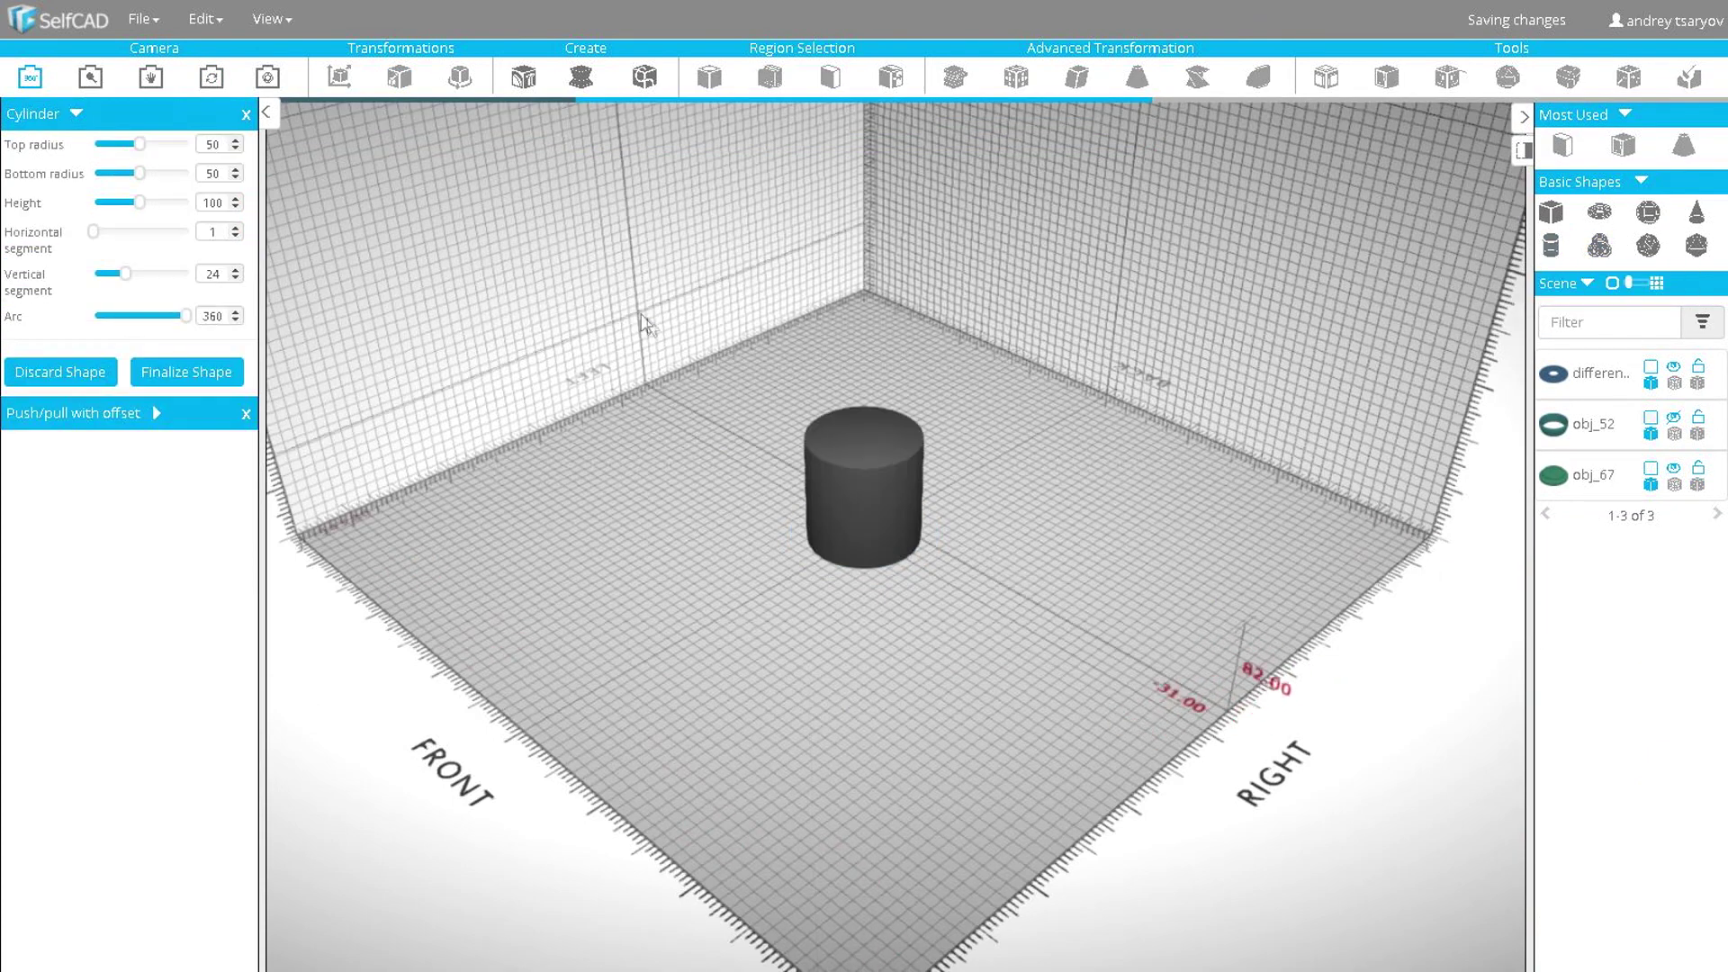
click(213, 144)
text(30)
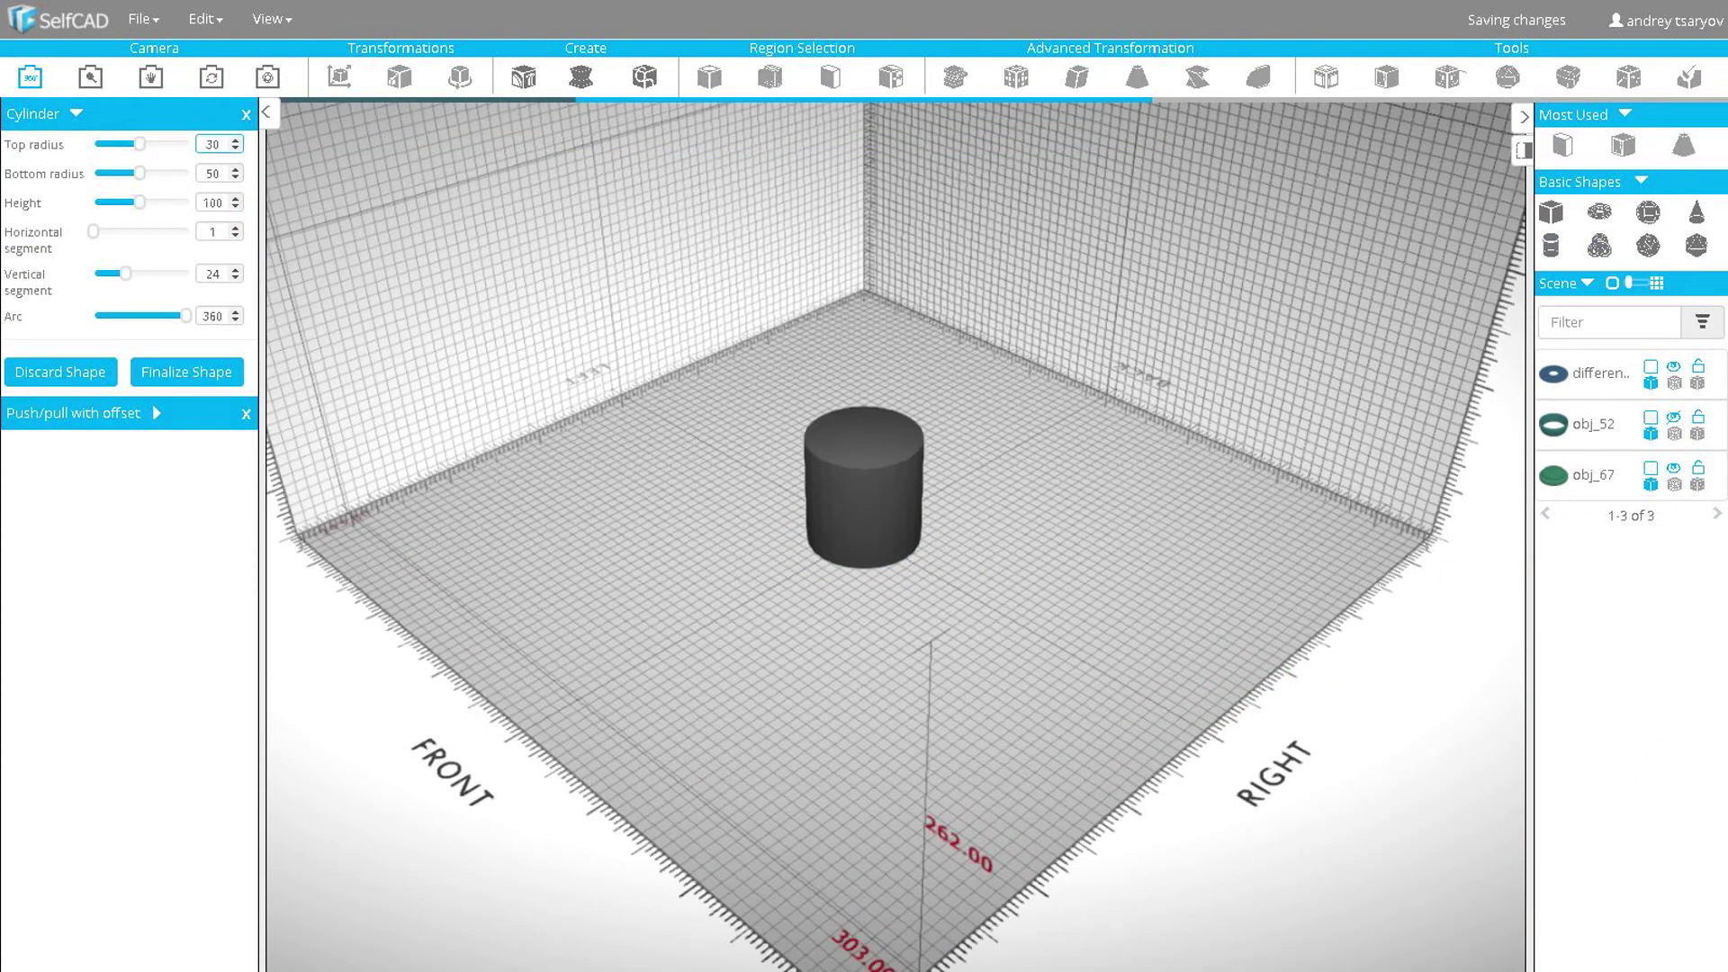
click(214, 174)
text(30)
key(Tab)
text(20)
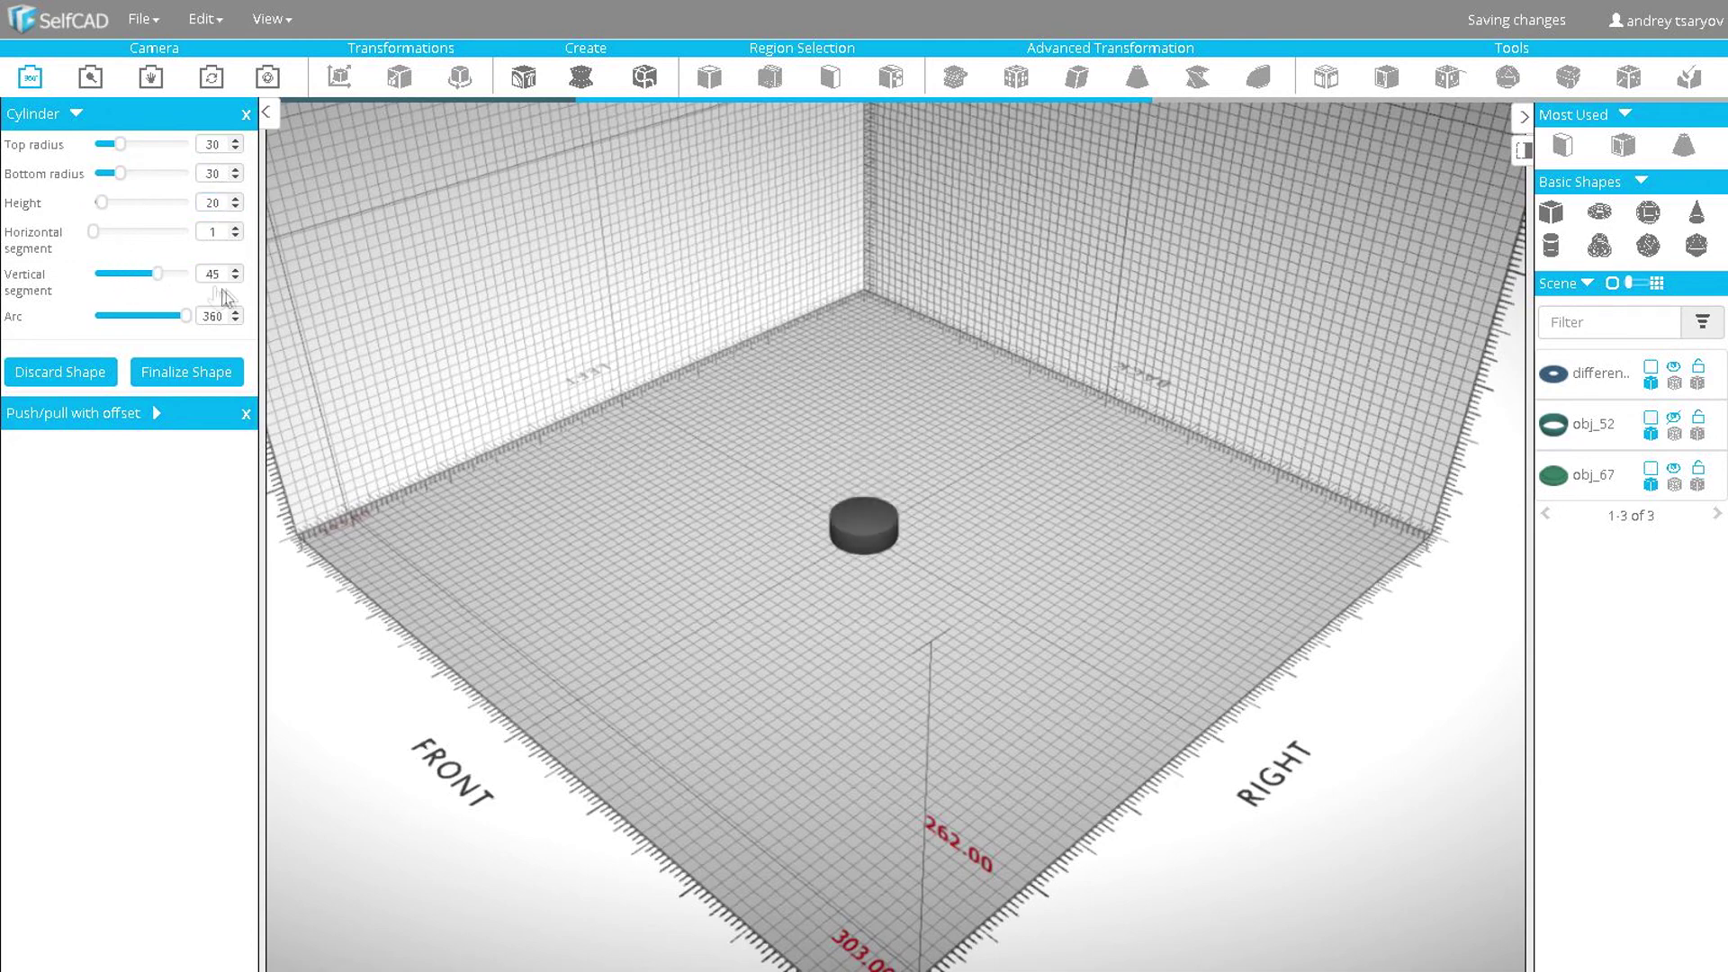
click(202, 374)
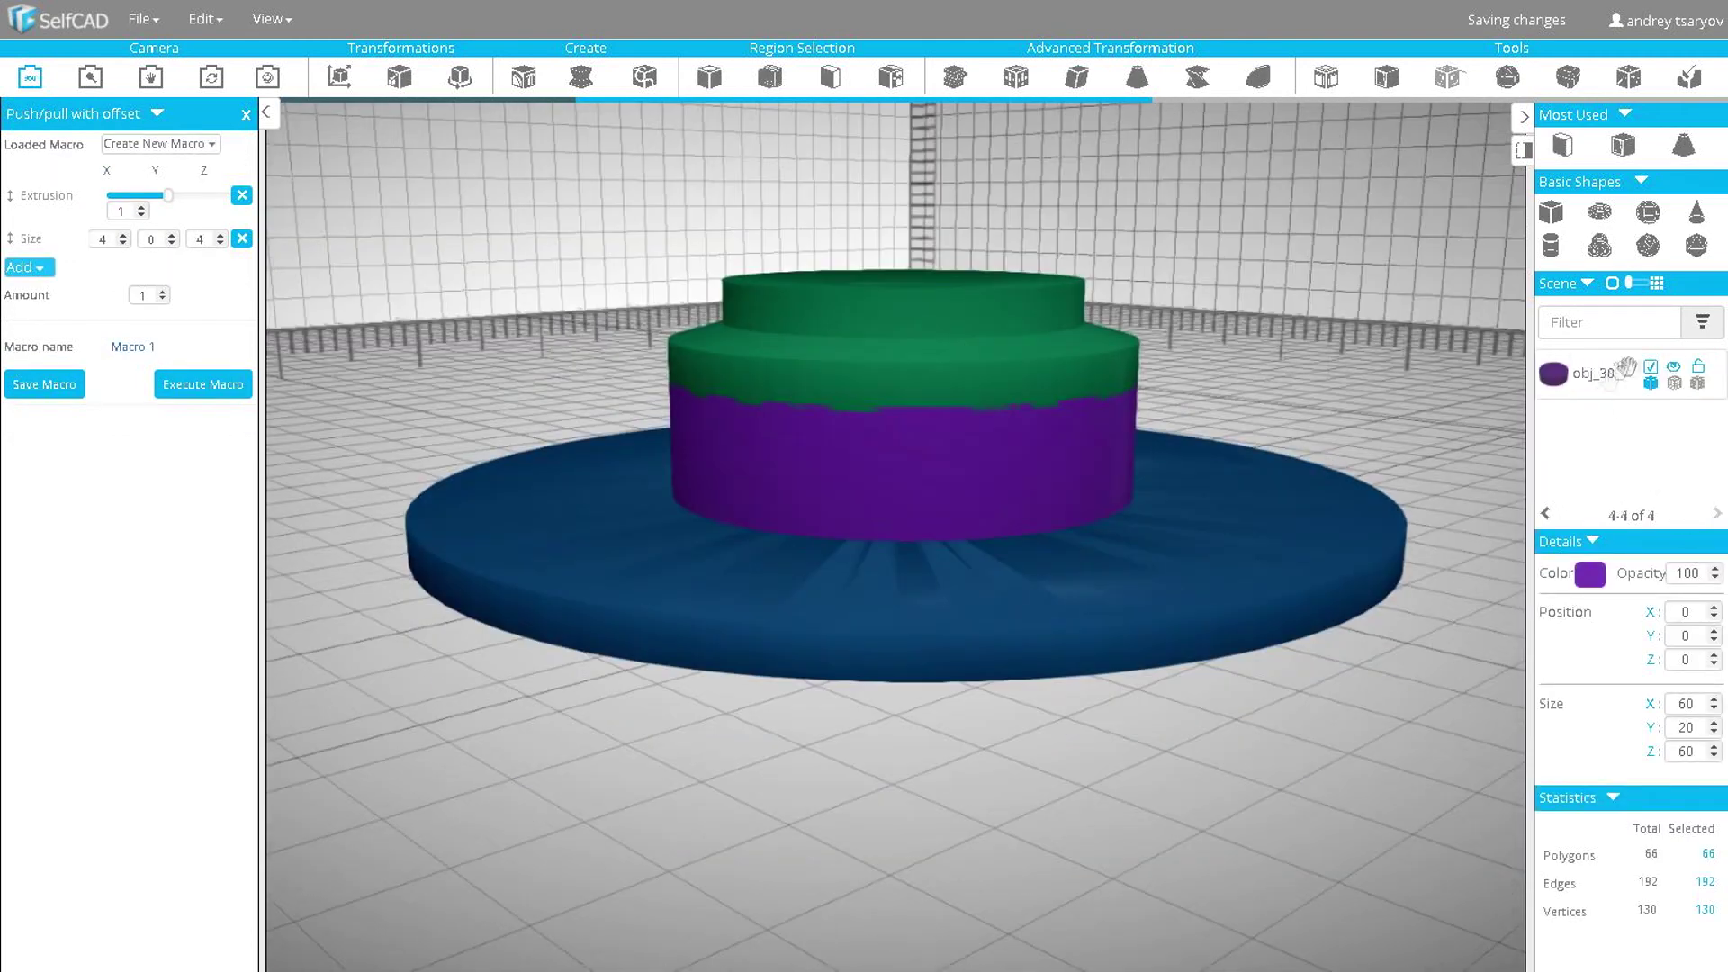
- Raise the purple cylinder to a Y position of 19 and reduce its height to 13
click(339, 76)
drag(904, 452, 902, 305)
click(398, 76)
right_drag(719, 308, 711, 386)
drag(896, 378, 907, 448)
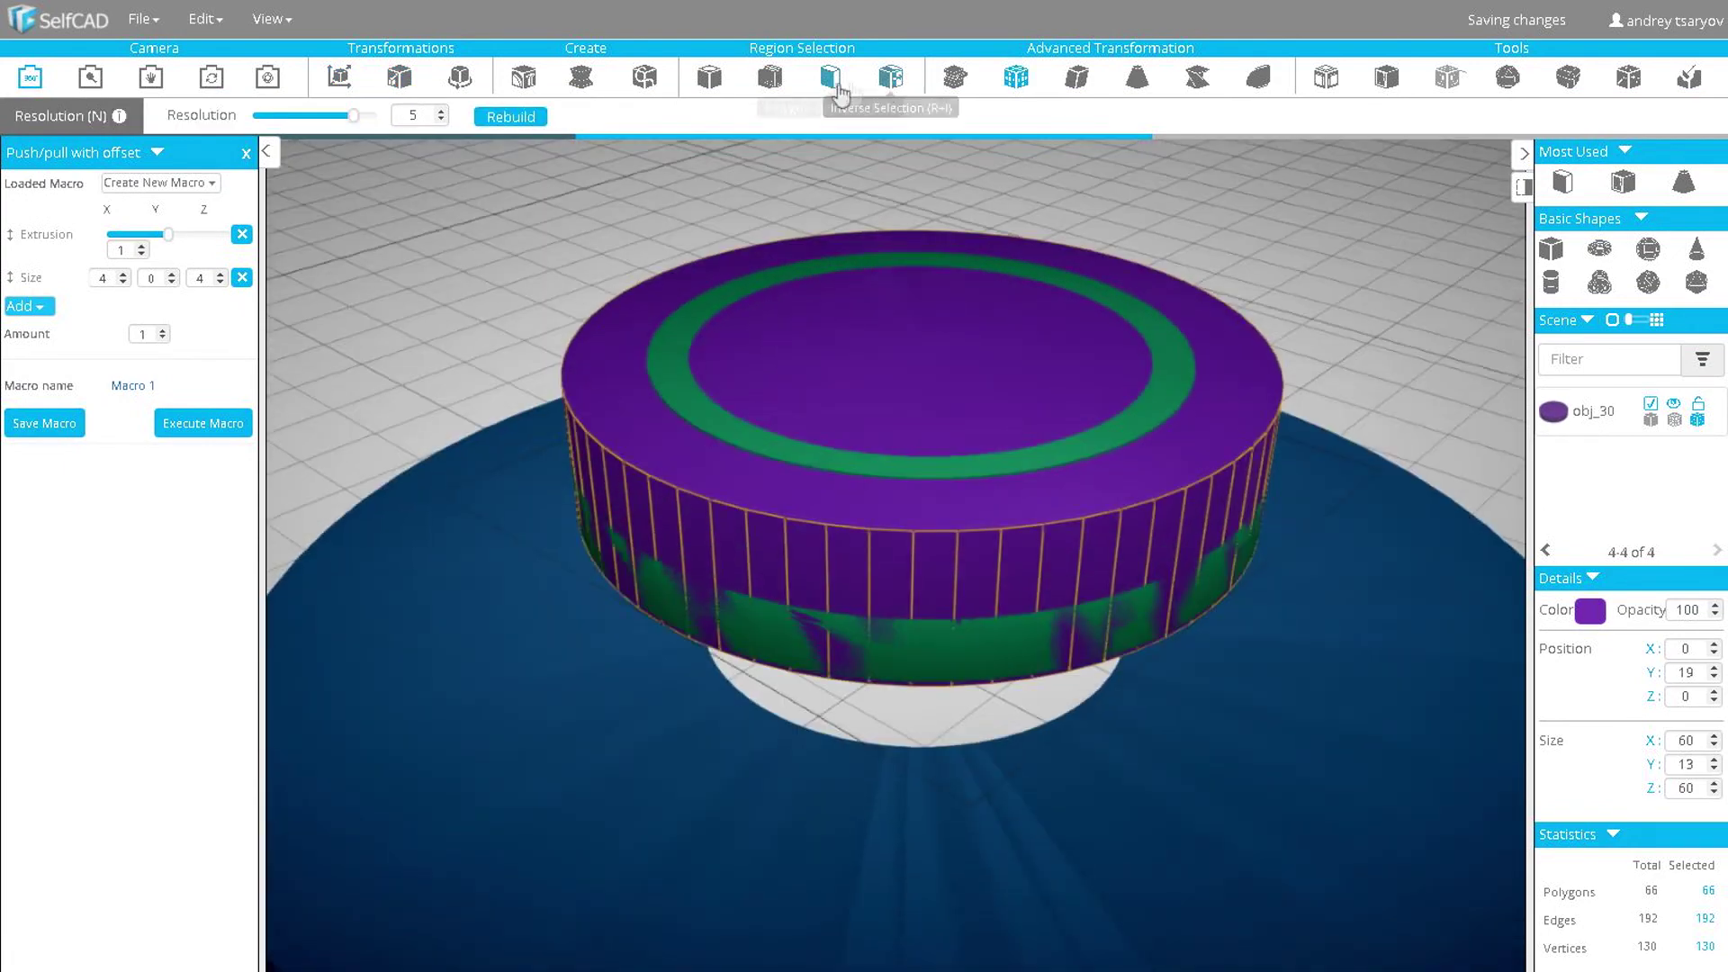
- Delete the purple cylinder's top and bottom caps and rebuild its side wall at resolution 5
click(621, 391)
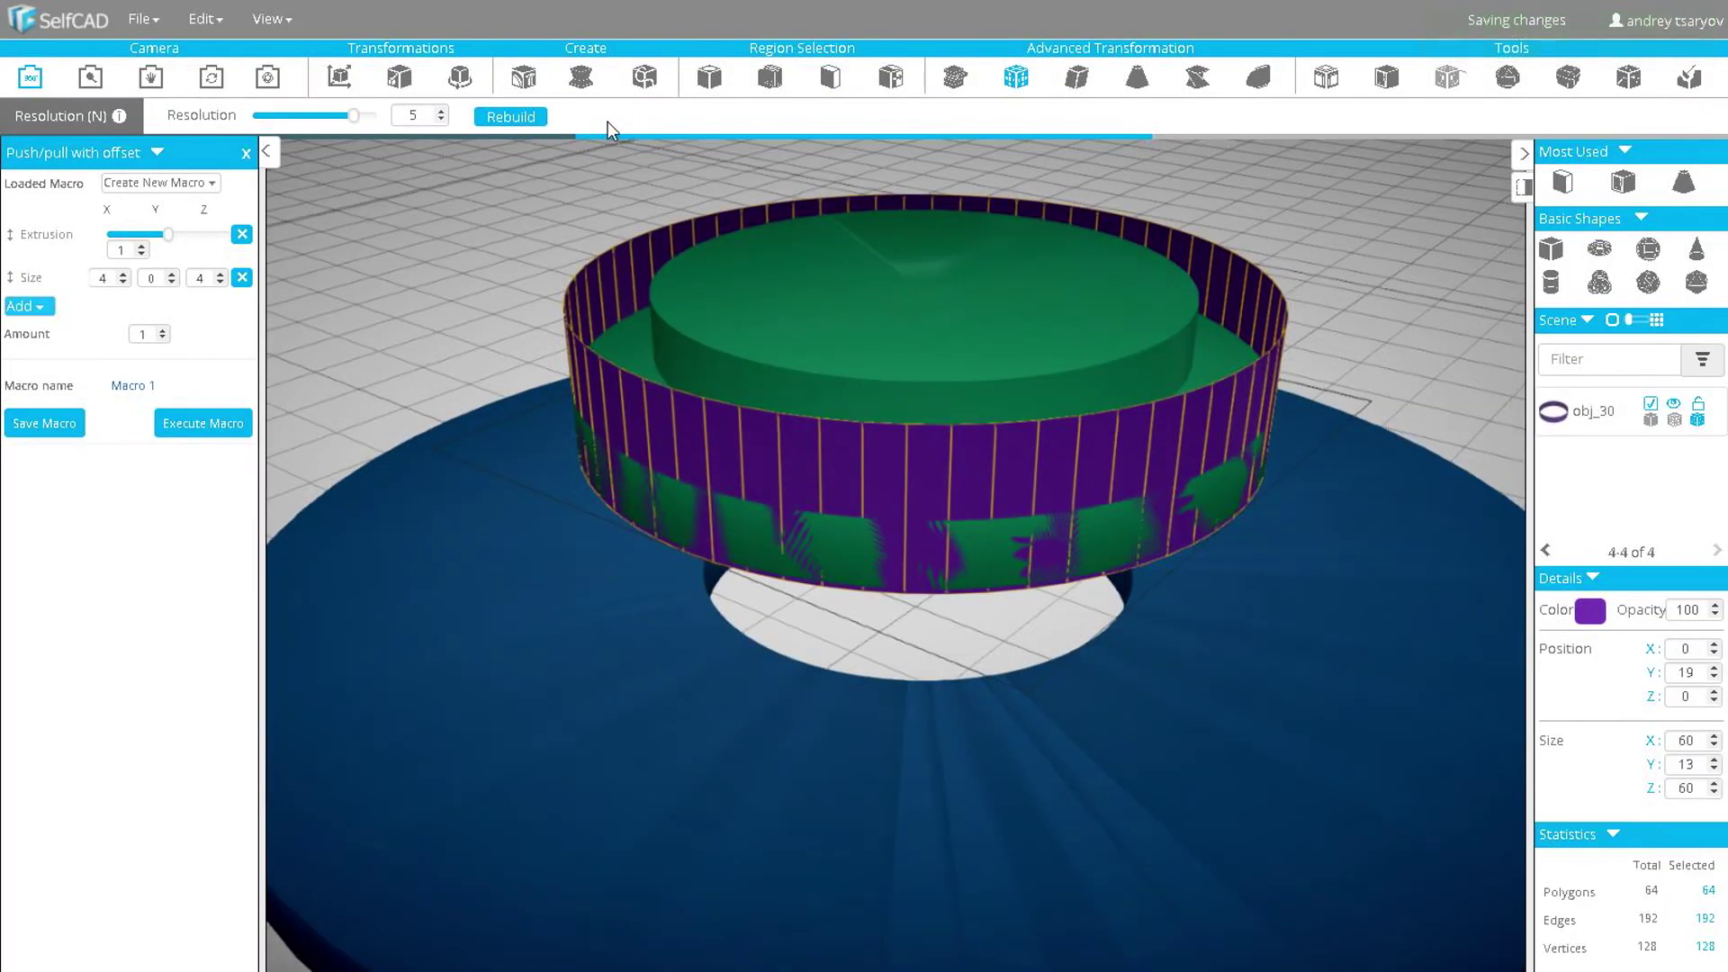
click(536, 121)
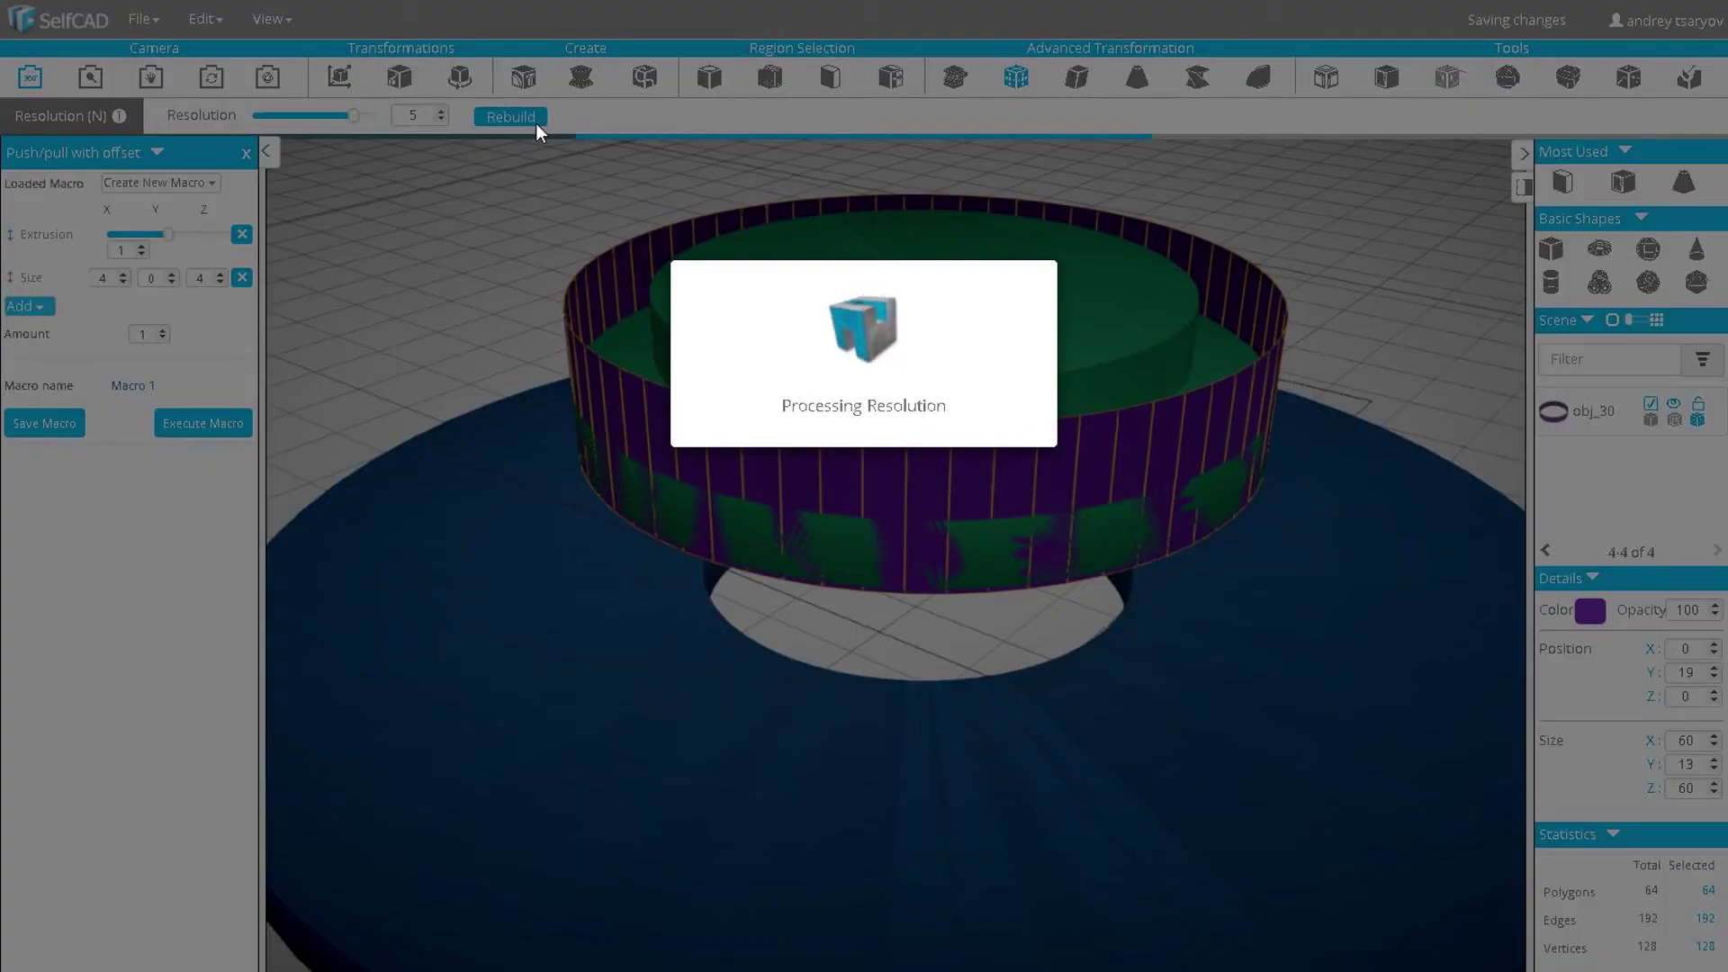
- Scale the open purple ring uniformly to about 61,4 in X and Z
click(830, 78)
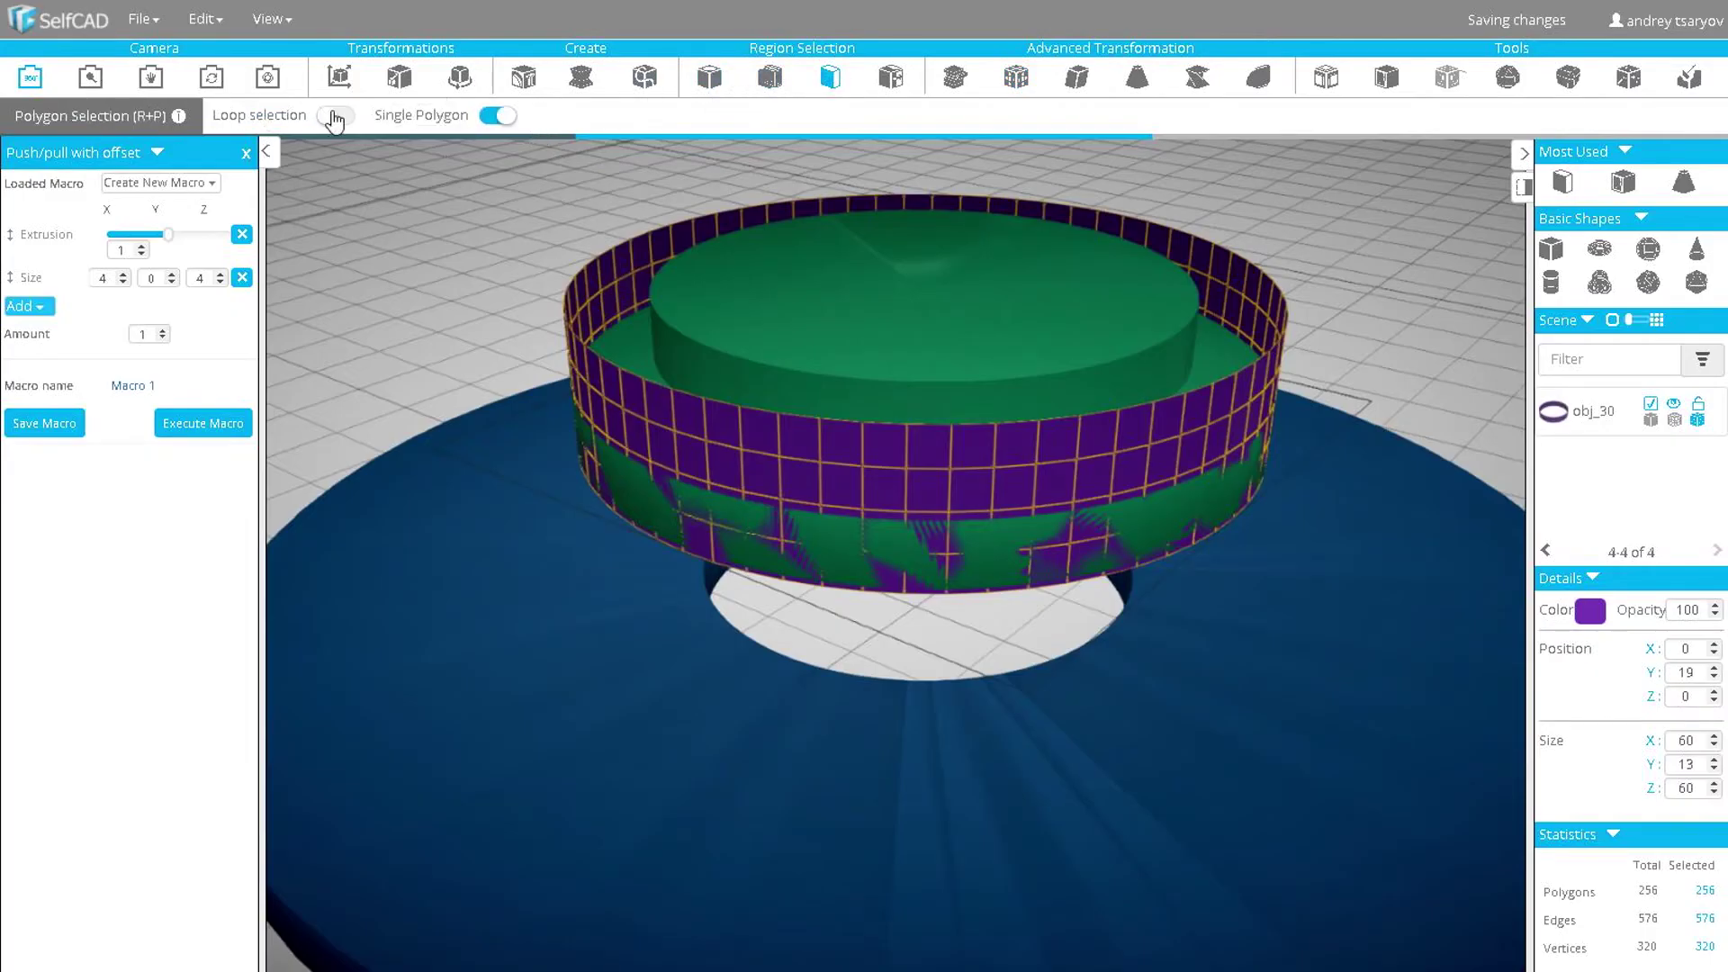
click(398, 77)
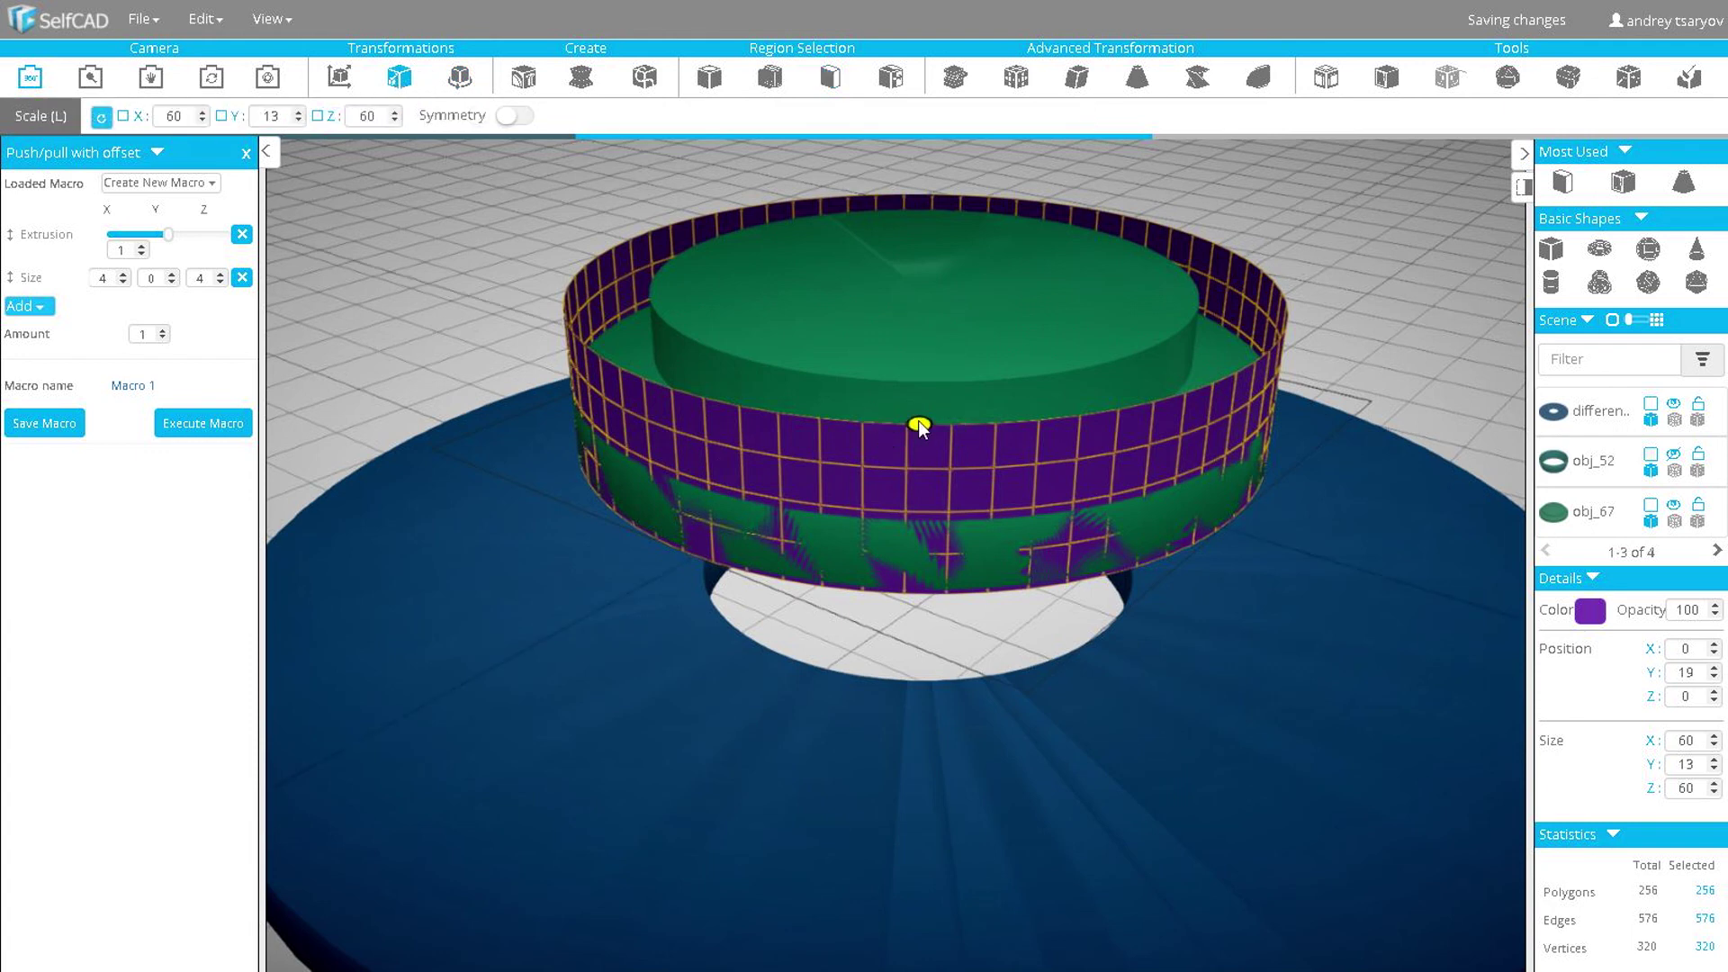
drag(927, 421, 938, 421)
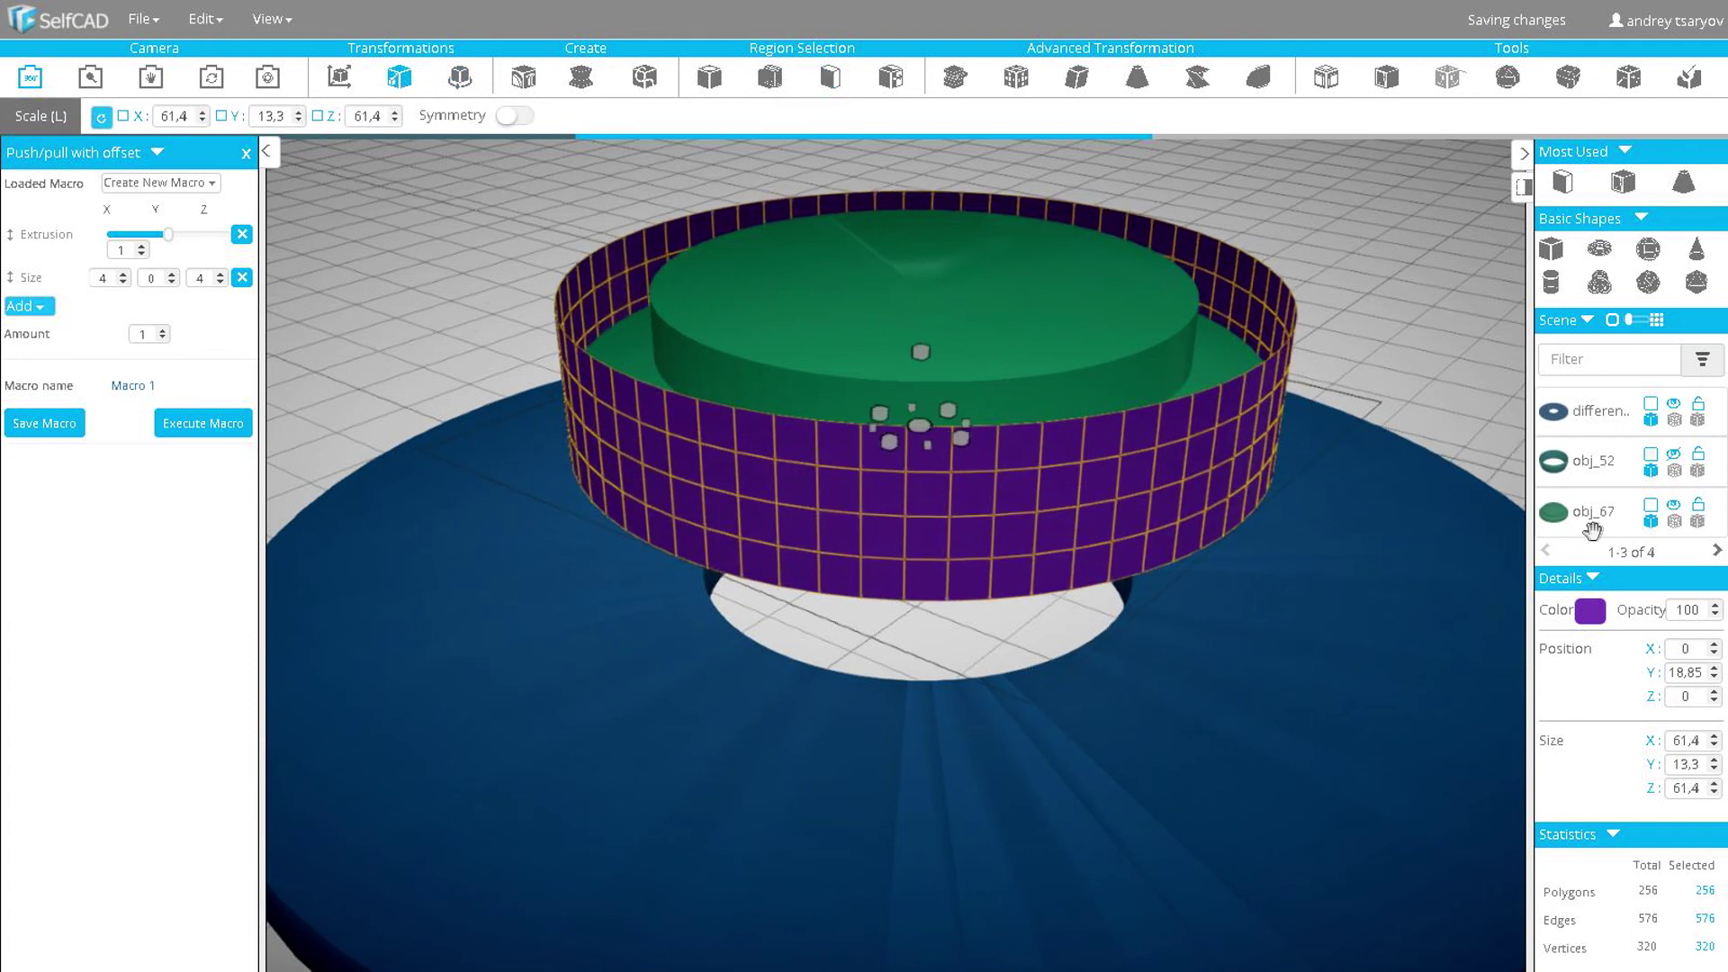
- Select the purple ring's uppermost polygon band and scale it inward to about 46,38 in X and Z
click(830, 77)
click(739, 430)
key(l)
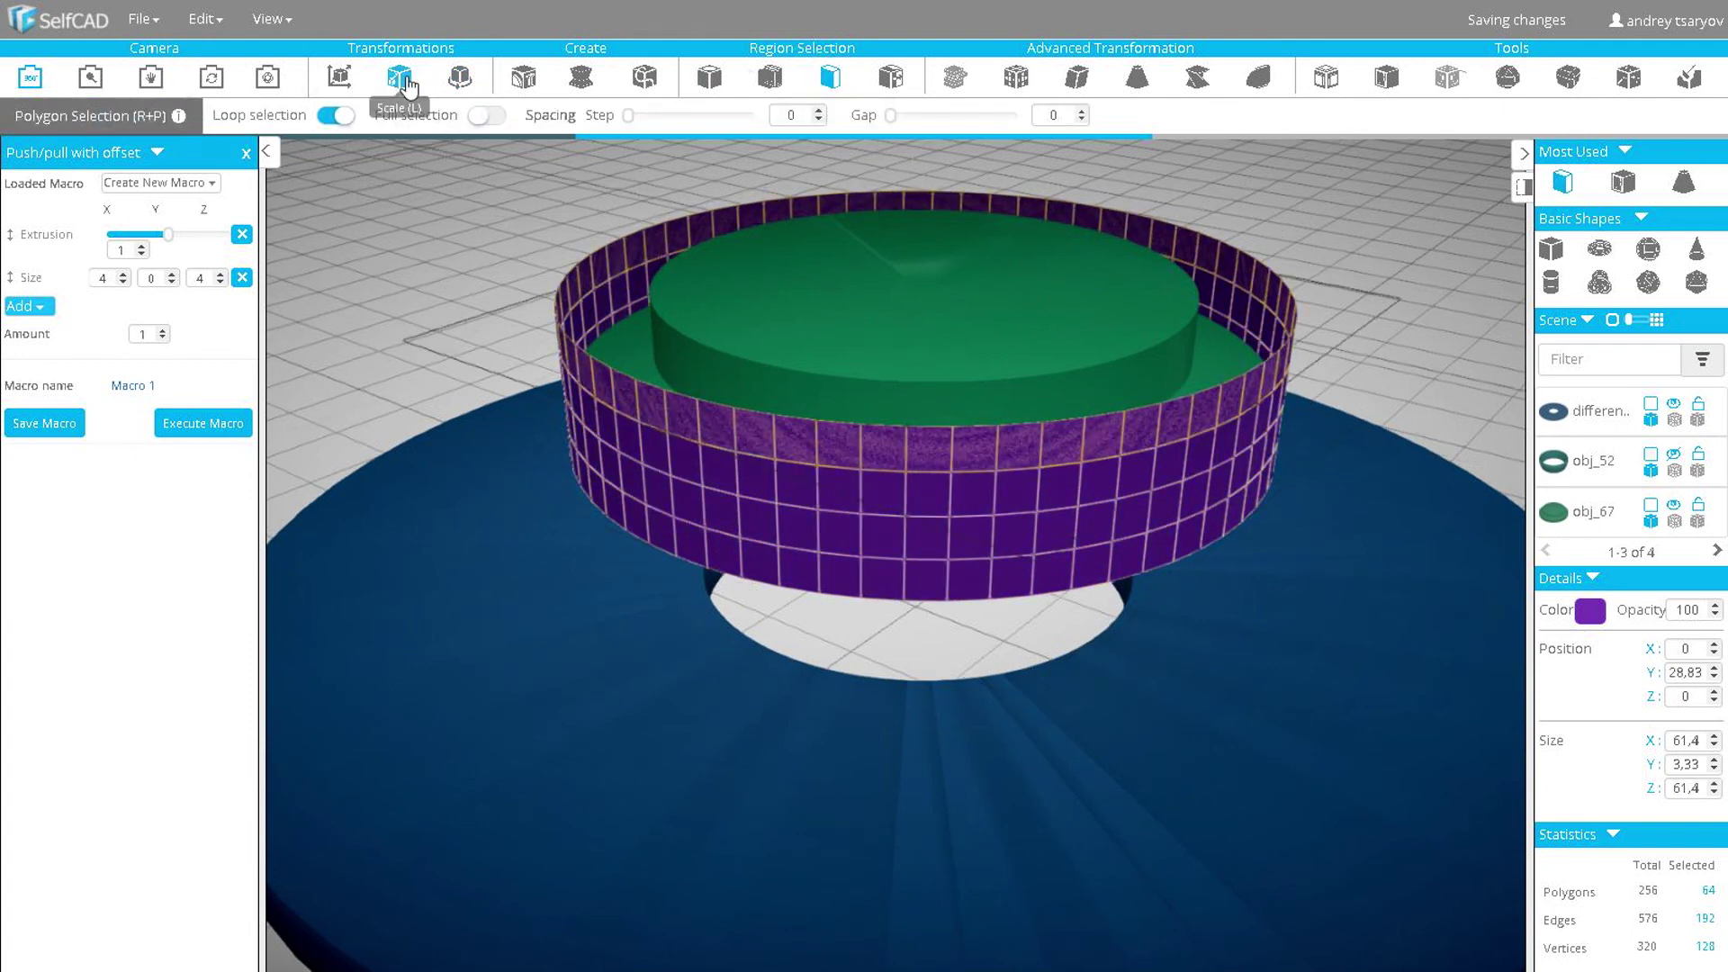
drag(931, 337, 569, 221)
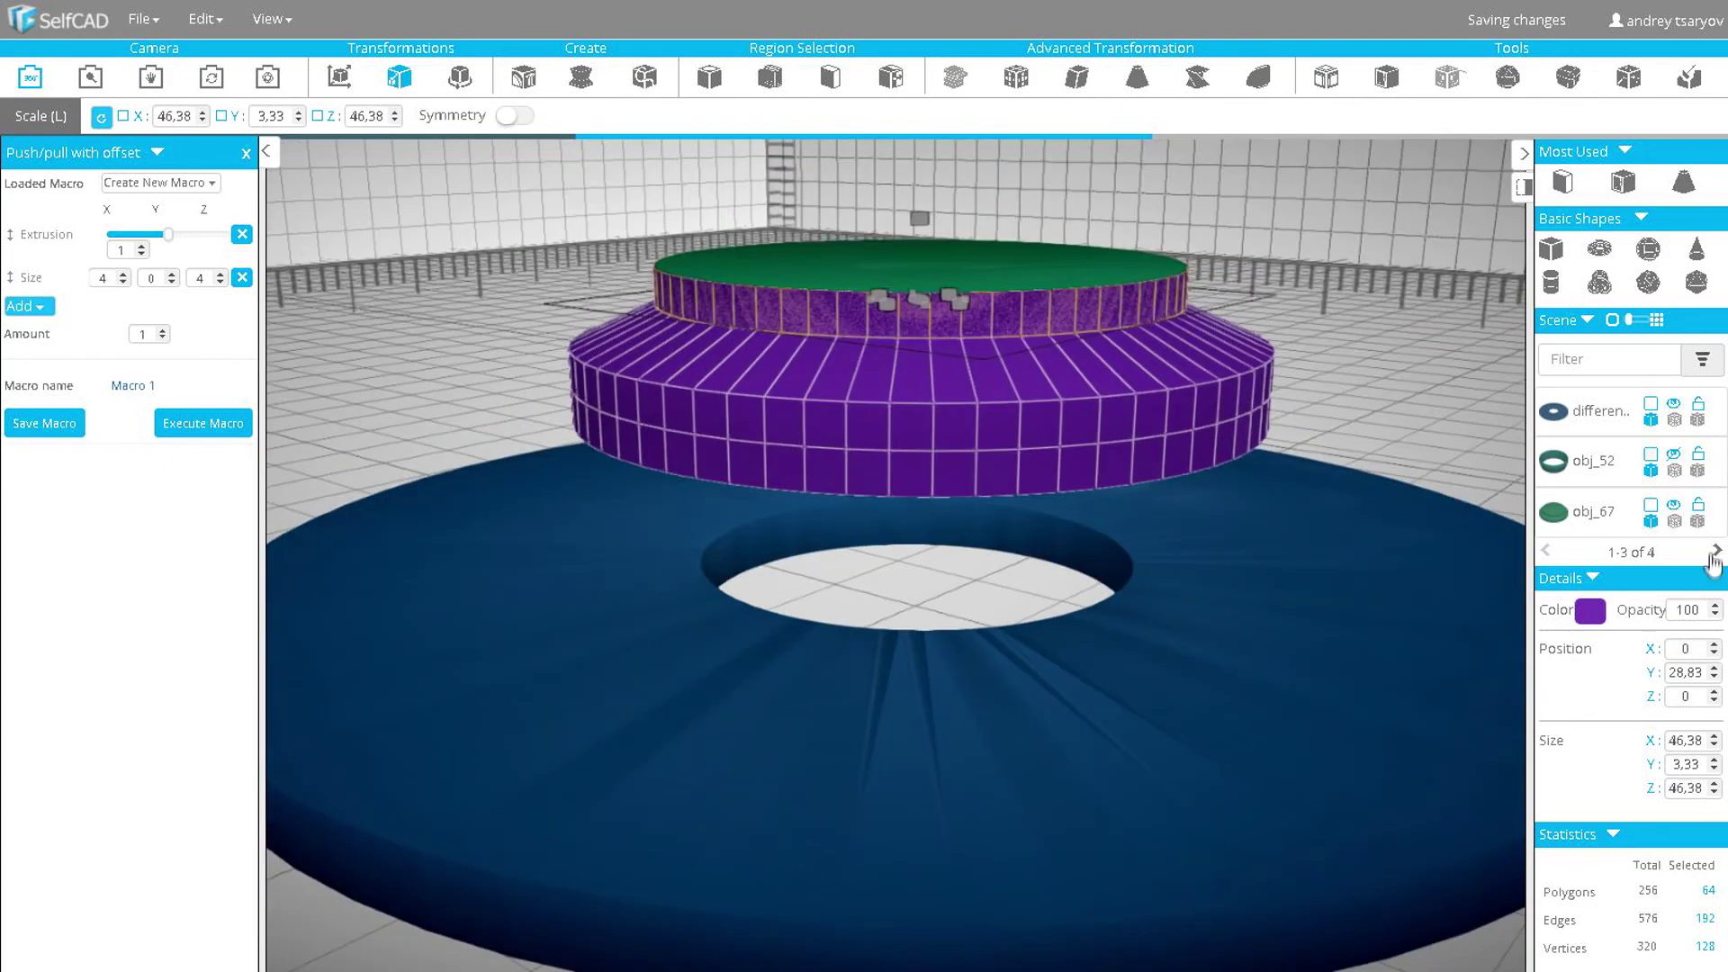
- Examine the purple ring's fit around the green cylinder in wireframe, and restore its solid display with edges
click(1672, 423)
scroll(765, 342, up, 3)
drag(810, 360, 767, 362)
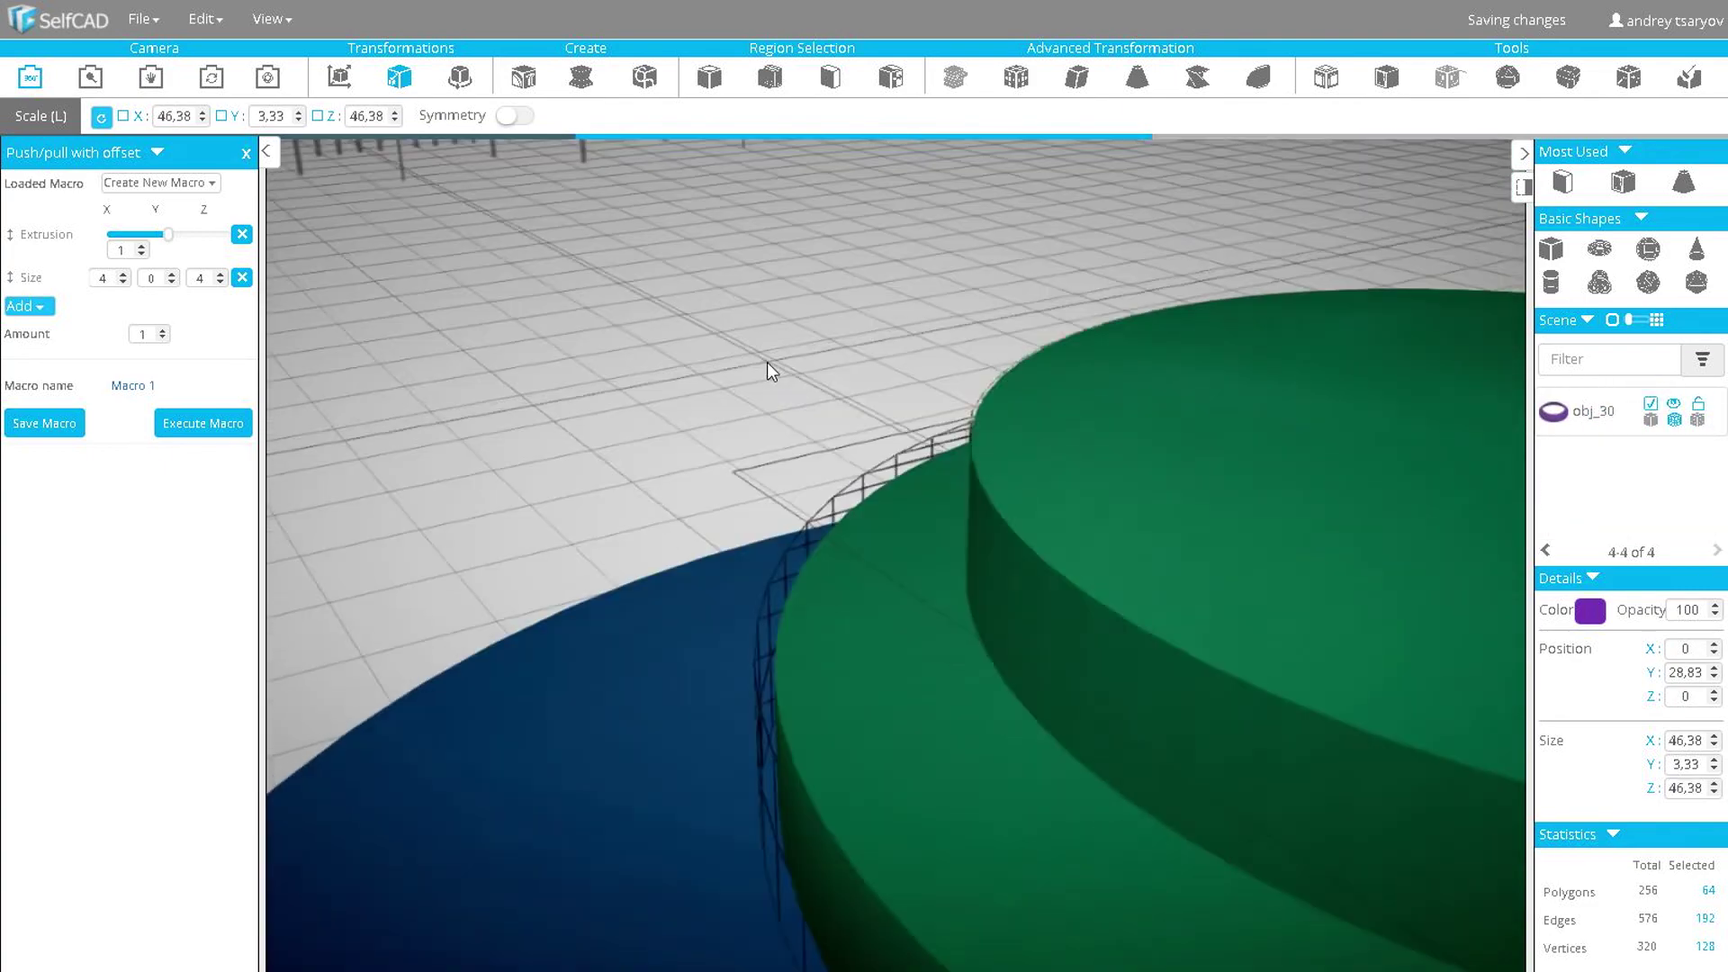
scroll(763, 365, down, 3)
click(1698, 421)
- Enlarge the ring's selected upper band to about 47,38 in X and Z
drag(891, 373, 725, 337)
scroll(725, 337, up, 3)
drag(1133, 451, 1148, 441)
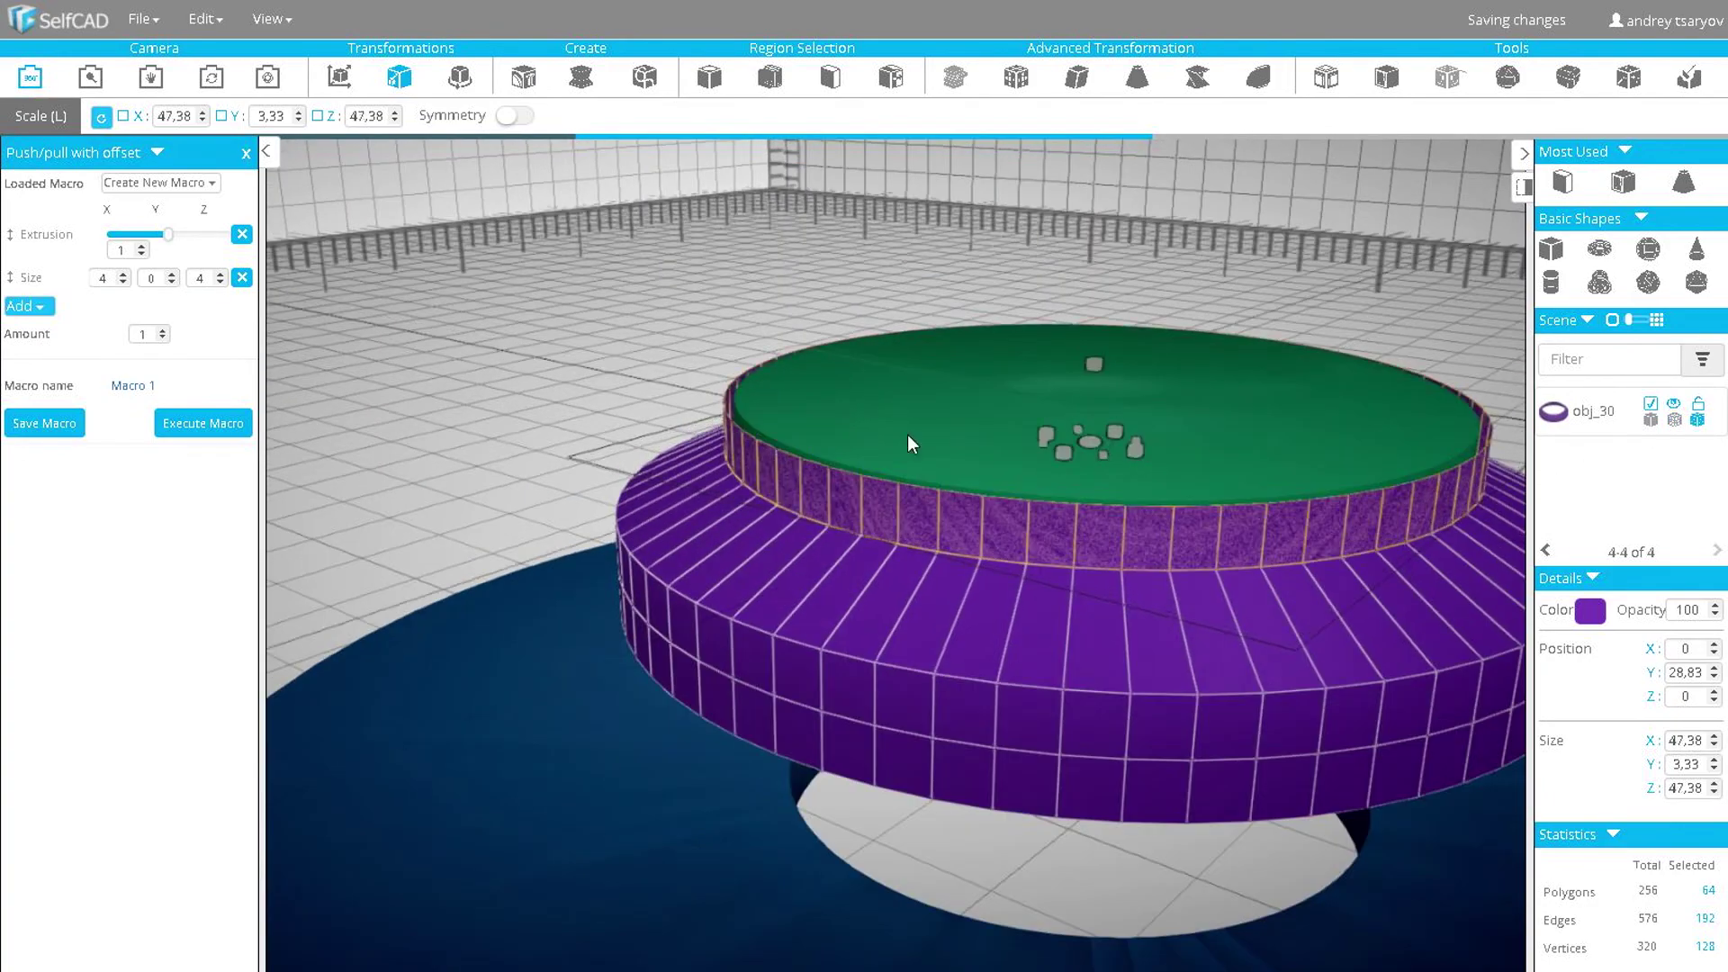
- Thicken the purple ring with Add Volume at thickness 5, and place the blue cube so it covers half the ring
click(1386, 76)
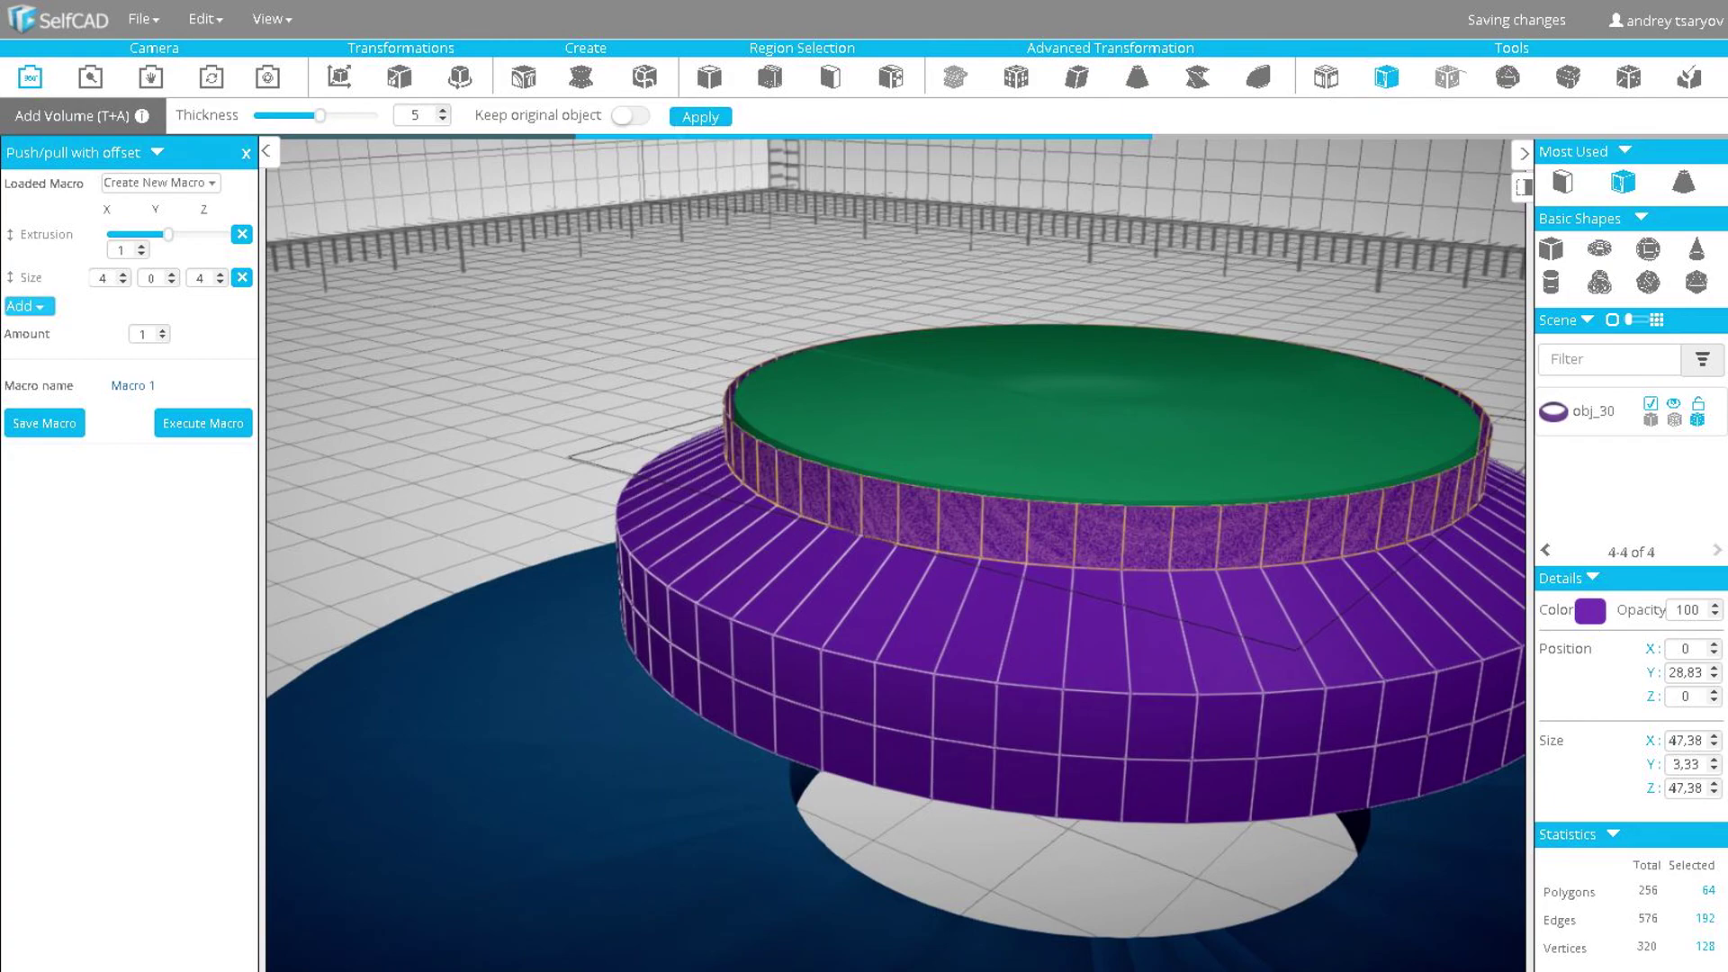
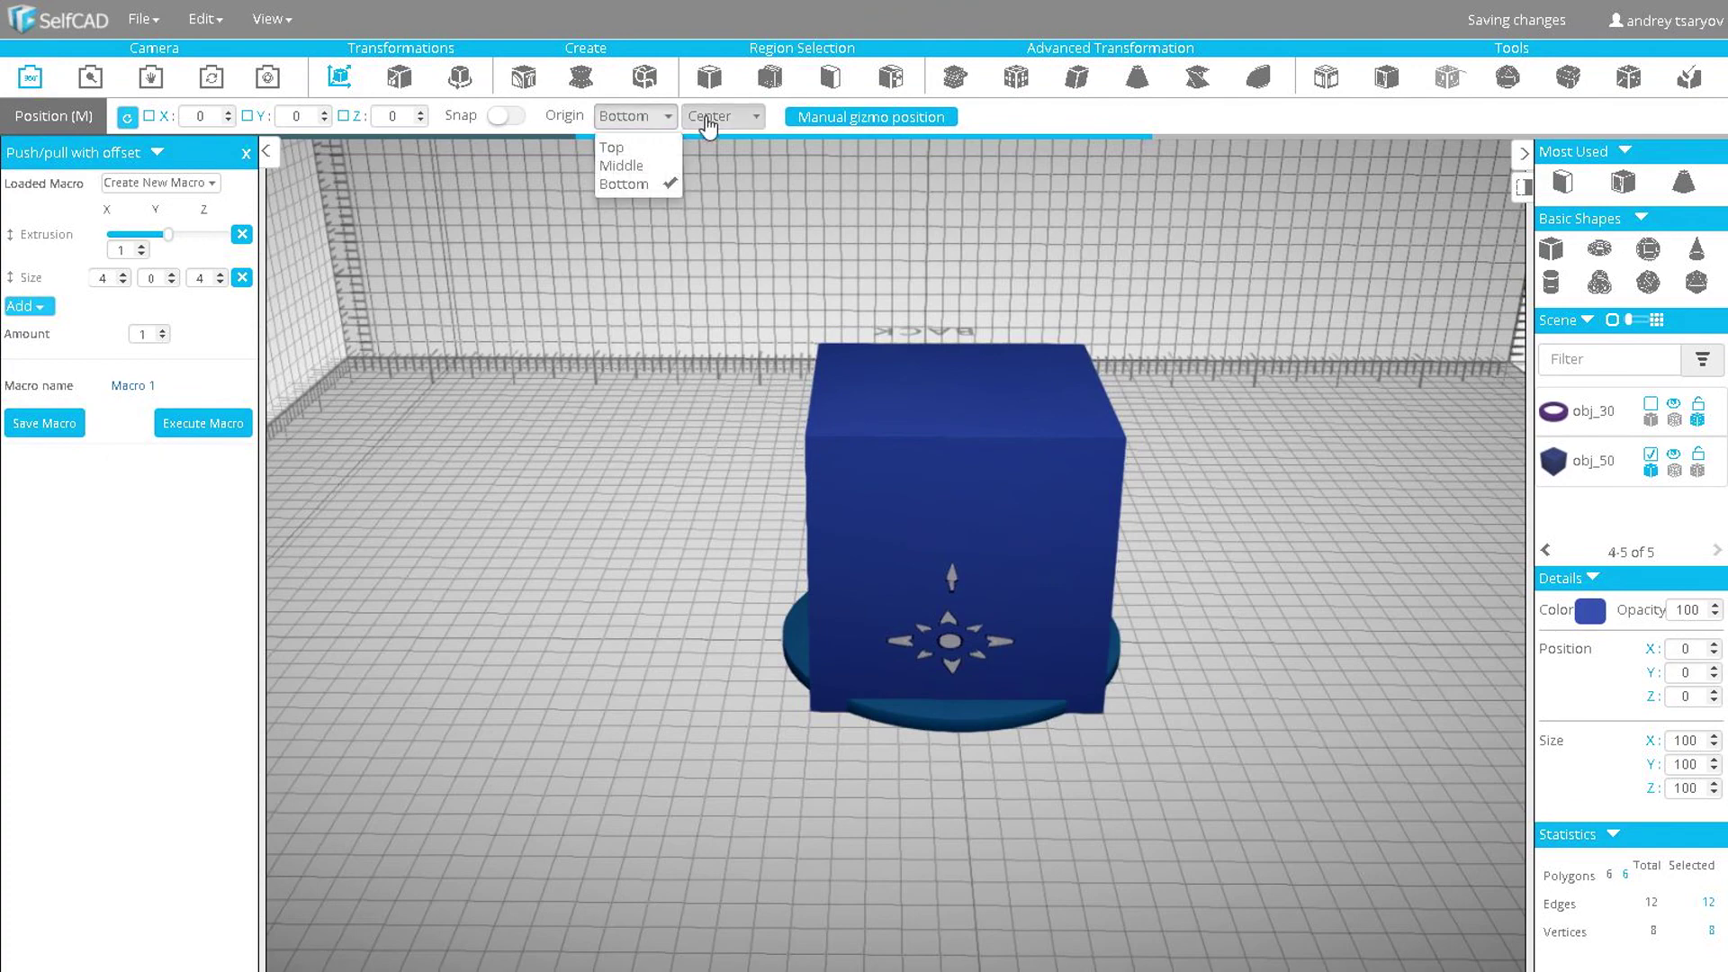
click(722, 116)
click(717, 216)
drag(862, 656, 922, 645)
key(Return)
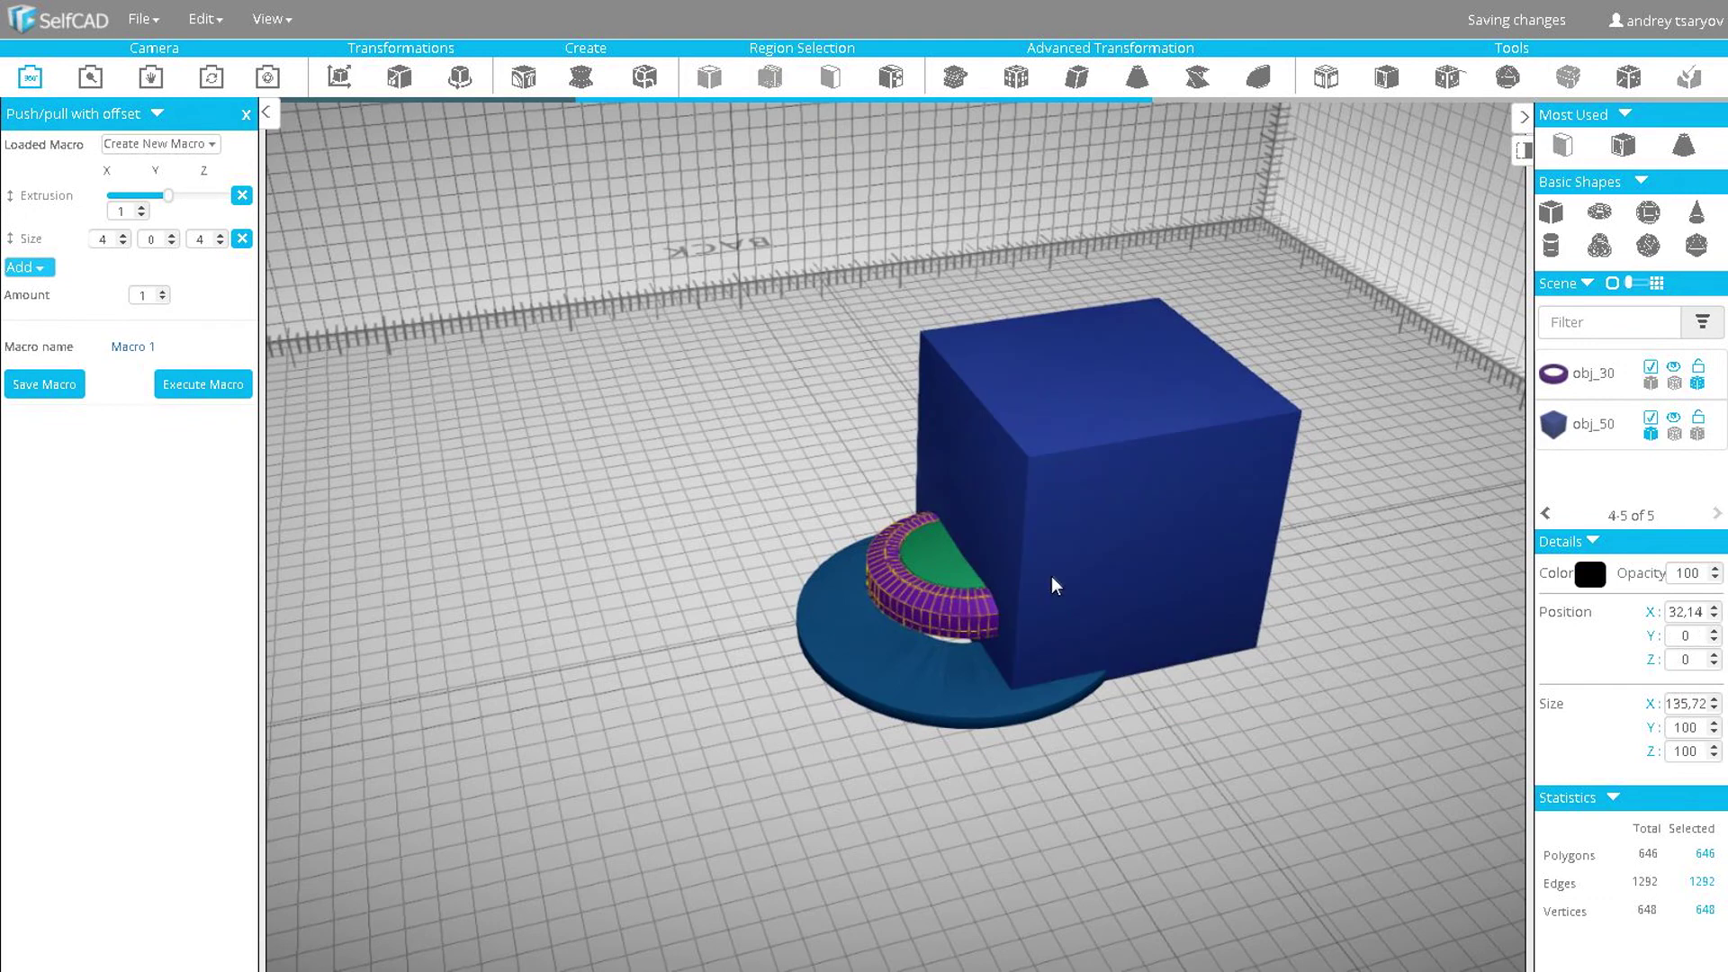
- Subtract the blue cube from the purple ring with a Boolean Difference, leaving half the ring
click(1449, 76)
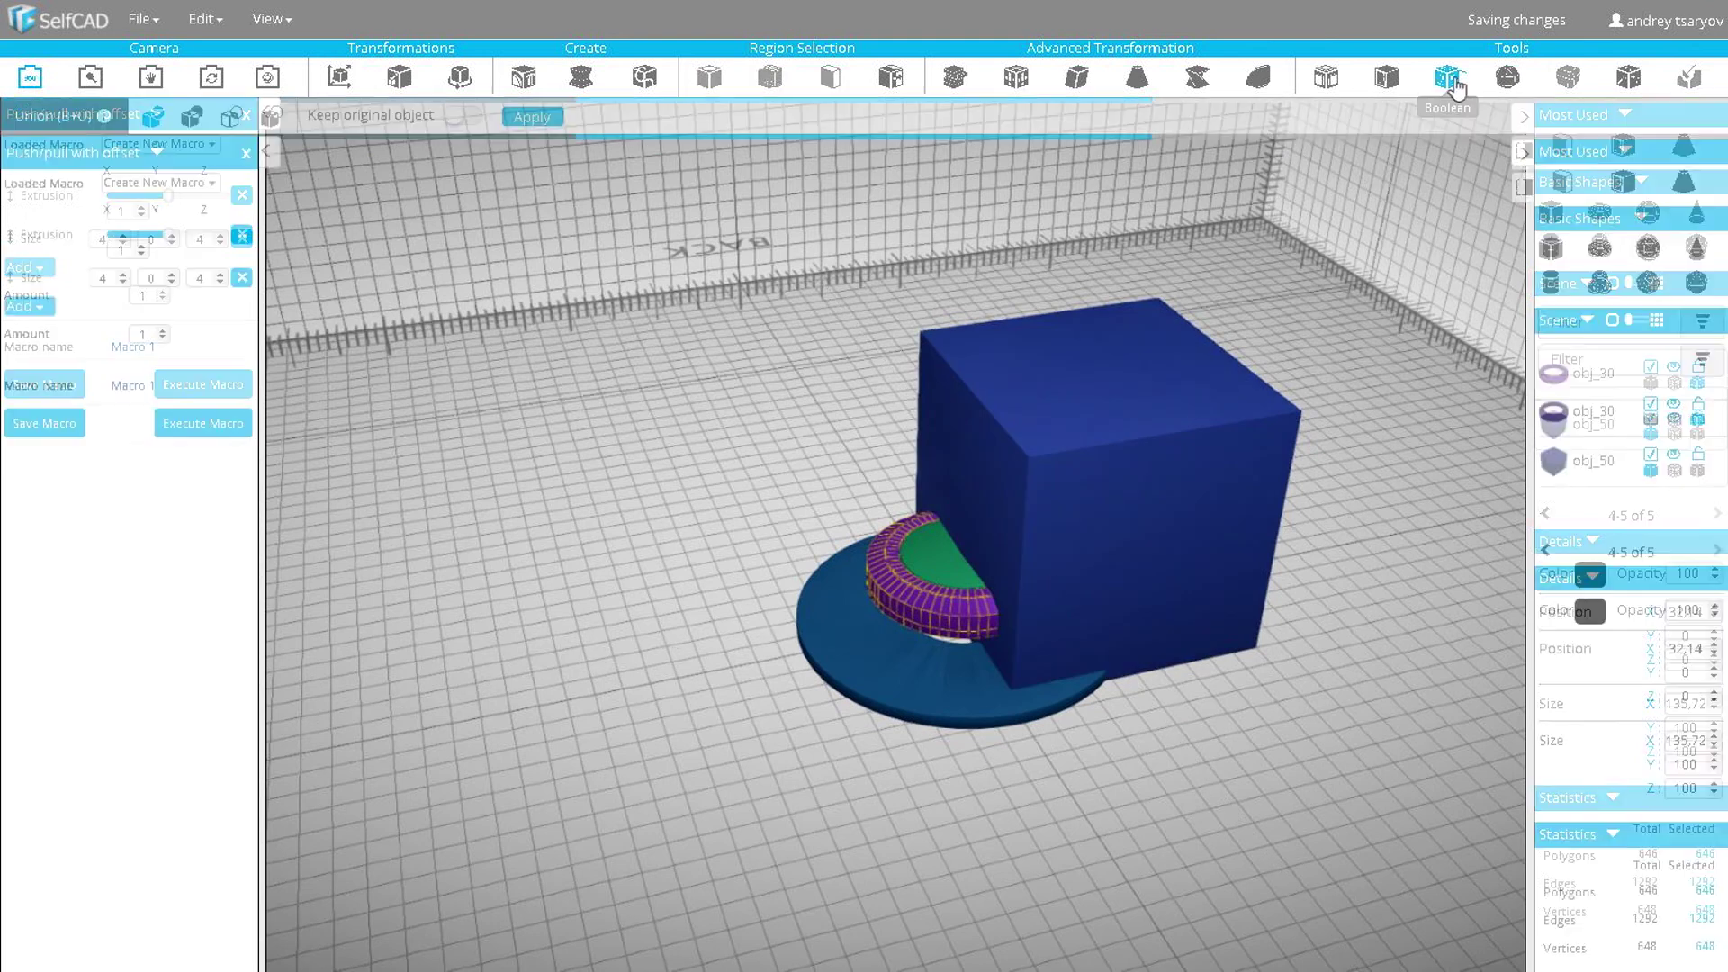
click(269, 119)
click(597, 116)
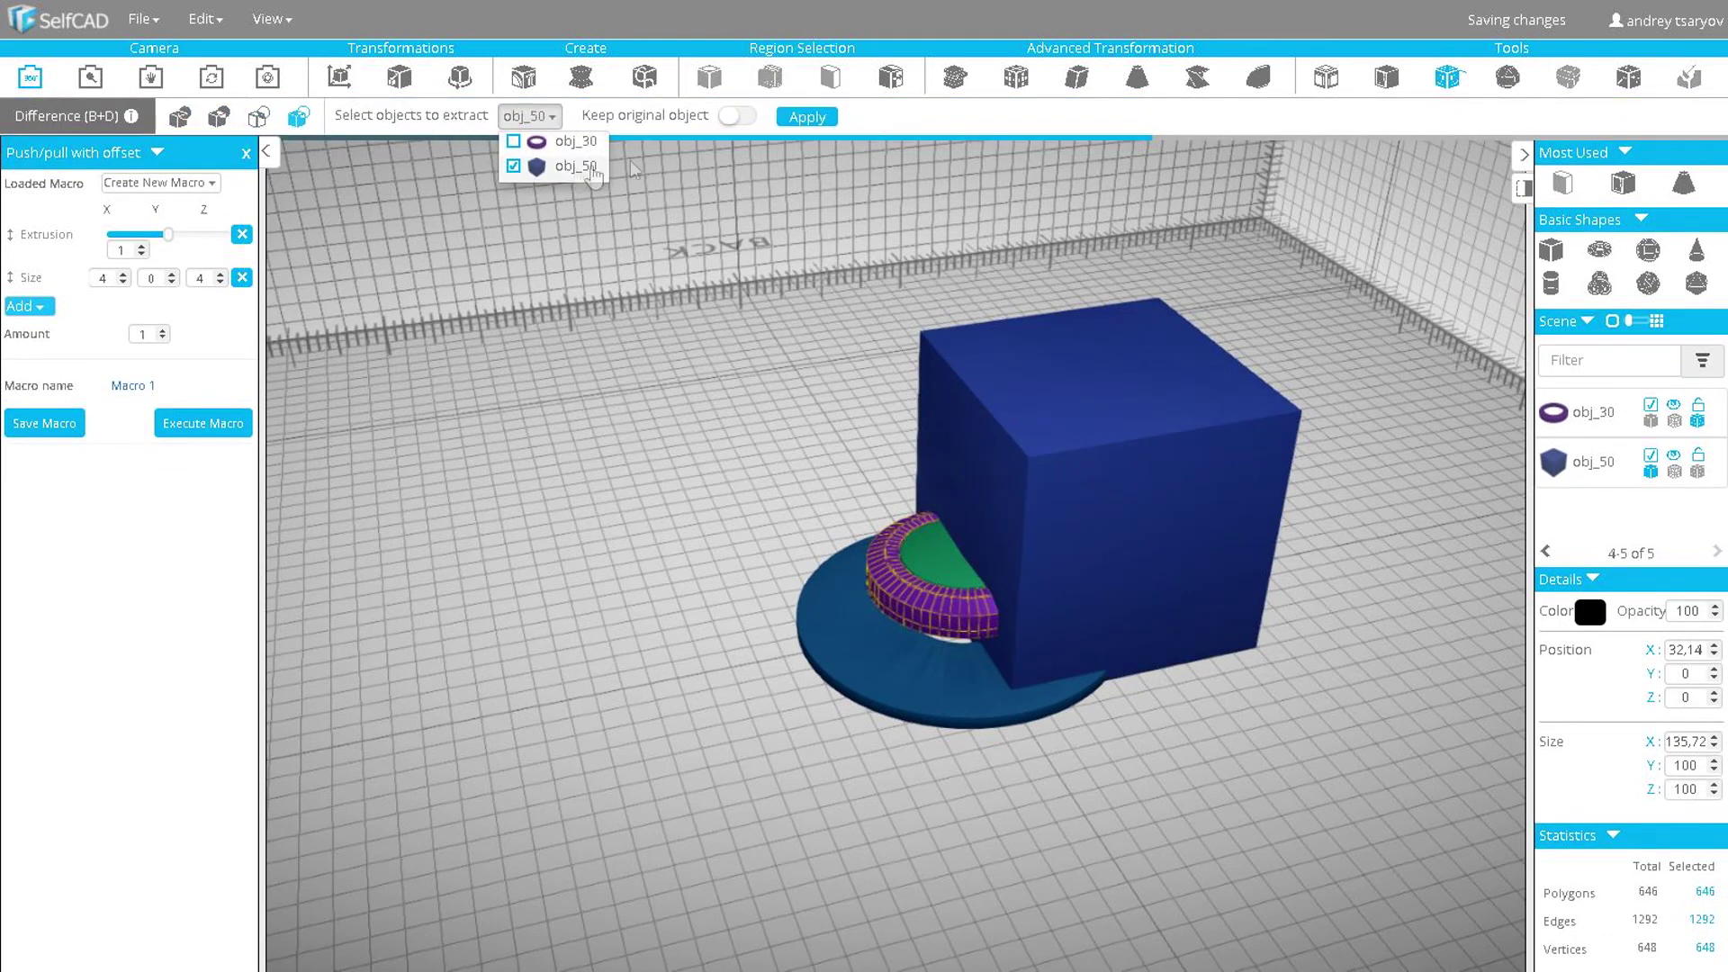
click(808, 117)
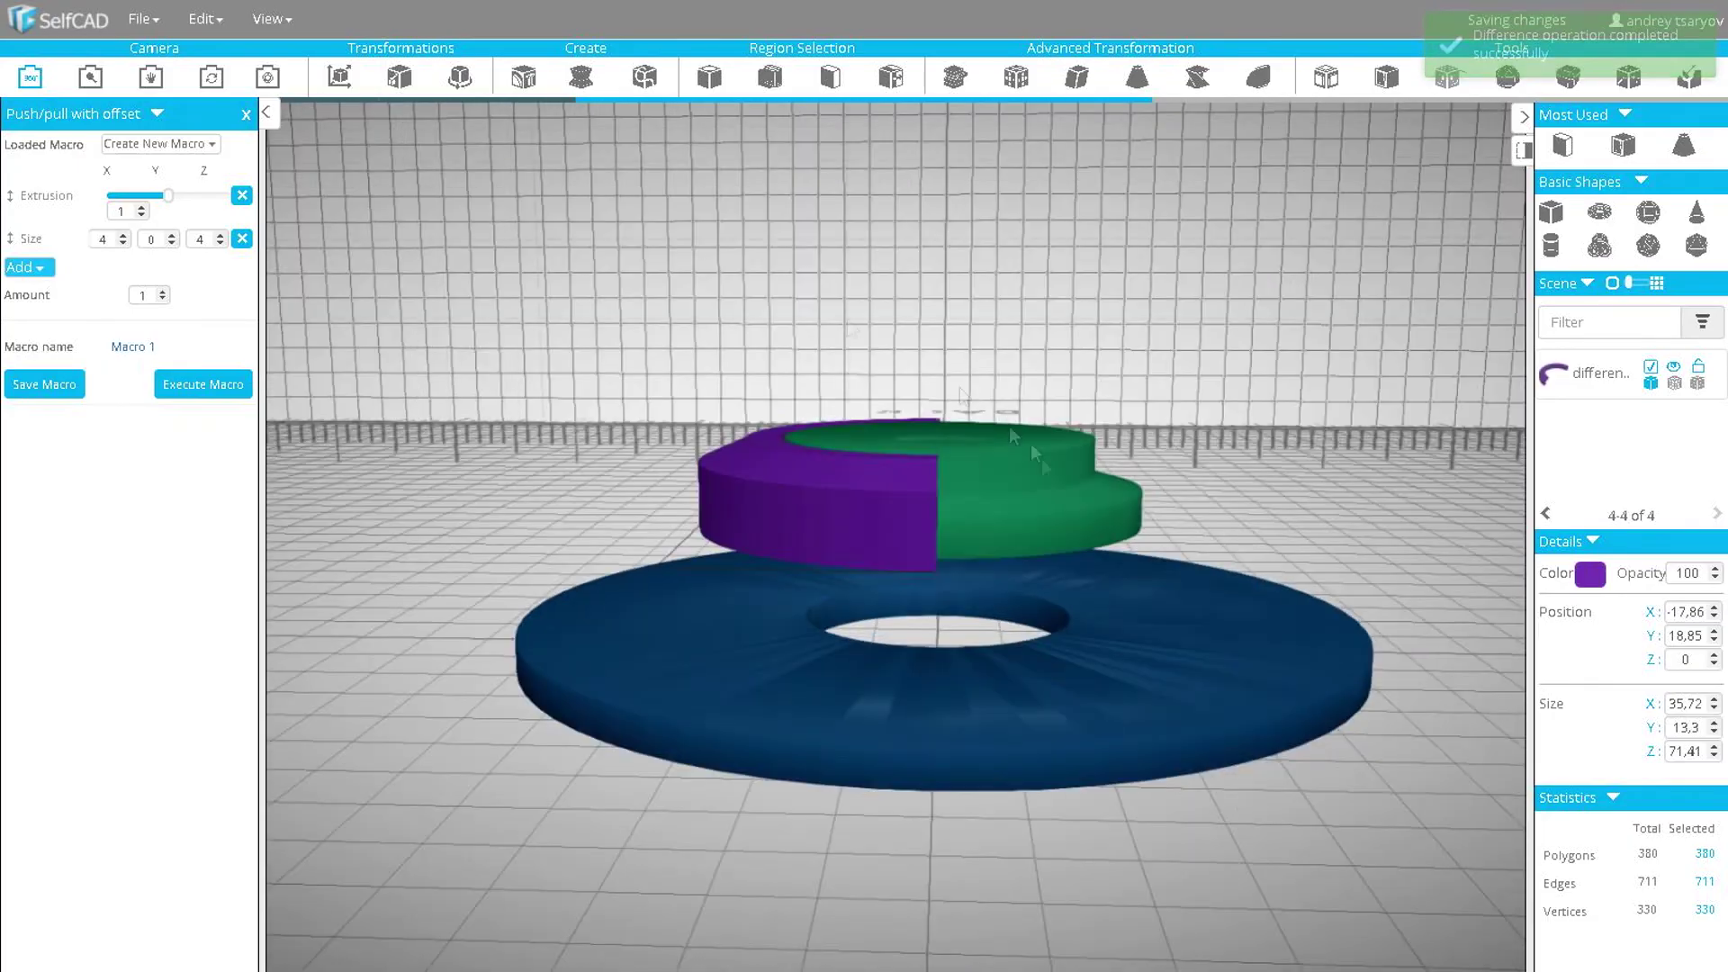
- Lower the halved purple ring and the green plug together onto the blue base disc
shift+click(1041, 461)
key(m)
drag(918, 450, 920, 527)
drag(643, 351, 635, 232)
scroll(635, 233, up, 5)
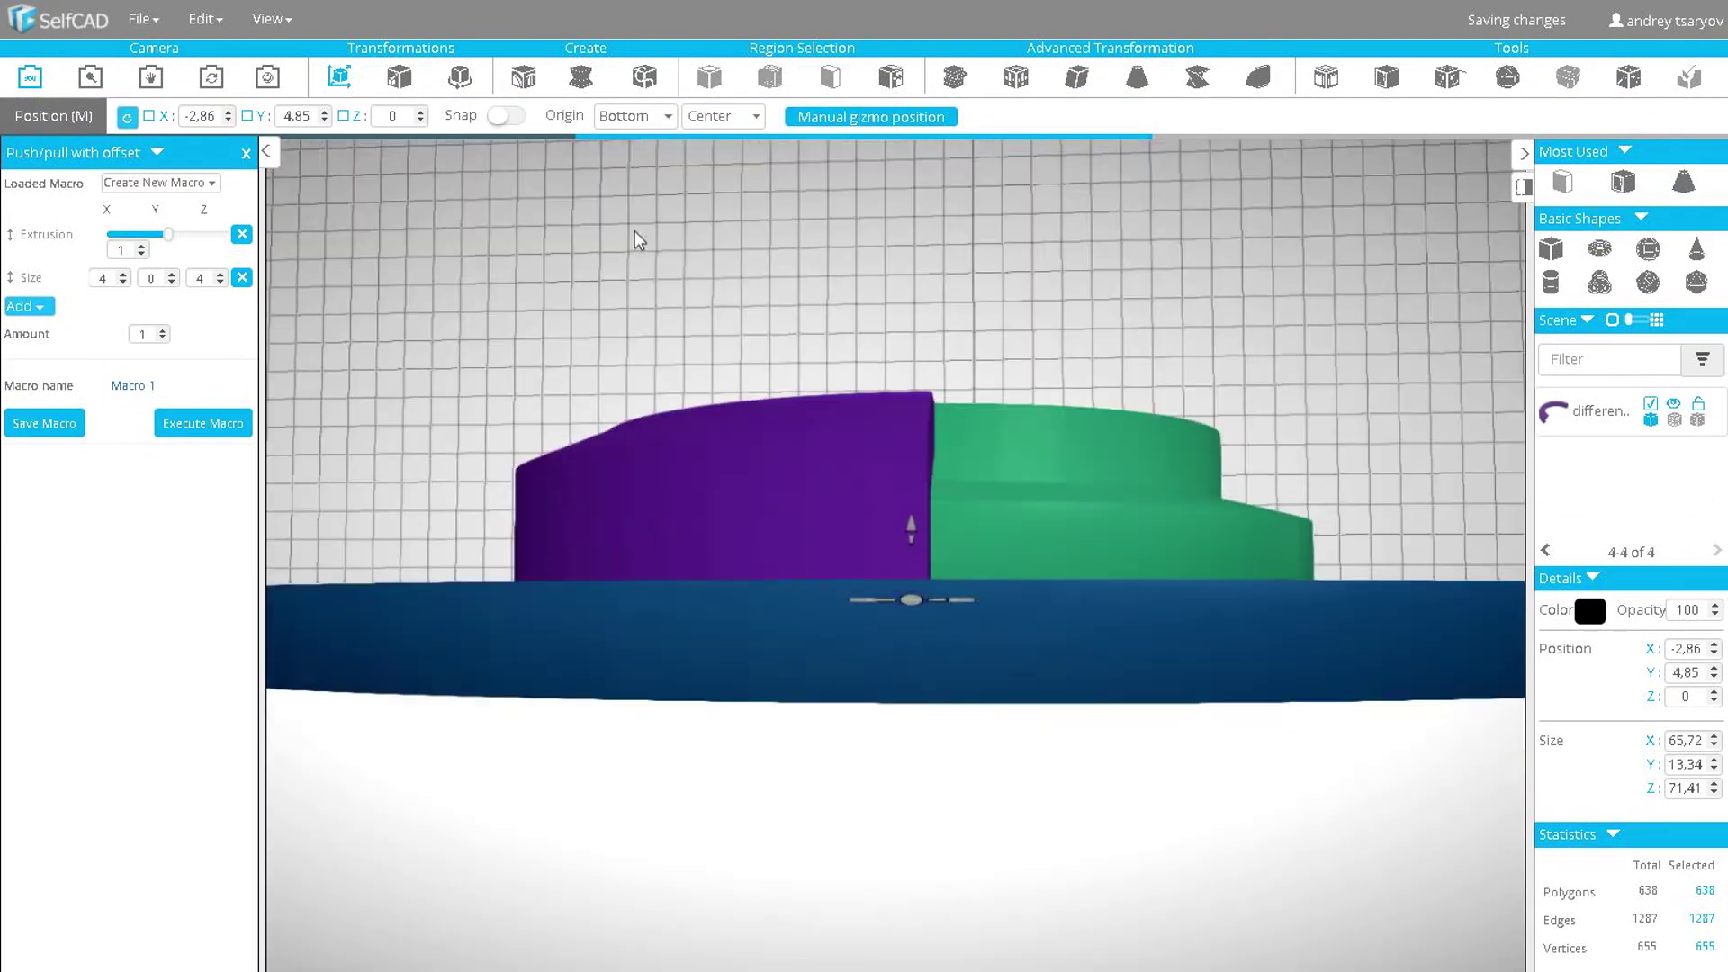
scroll(637, 240, down, 3)
right_drag(378, 153, 486, 321)
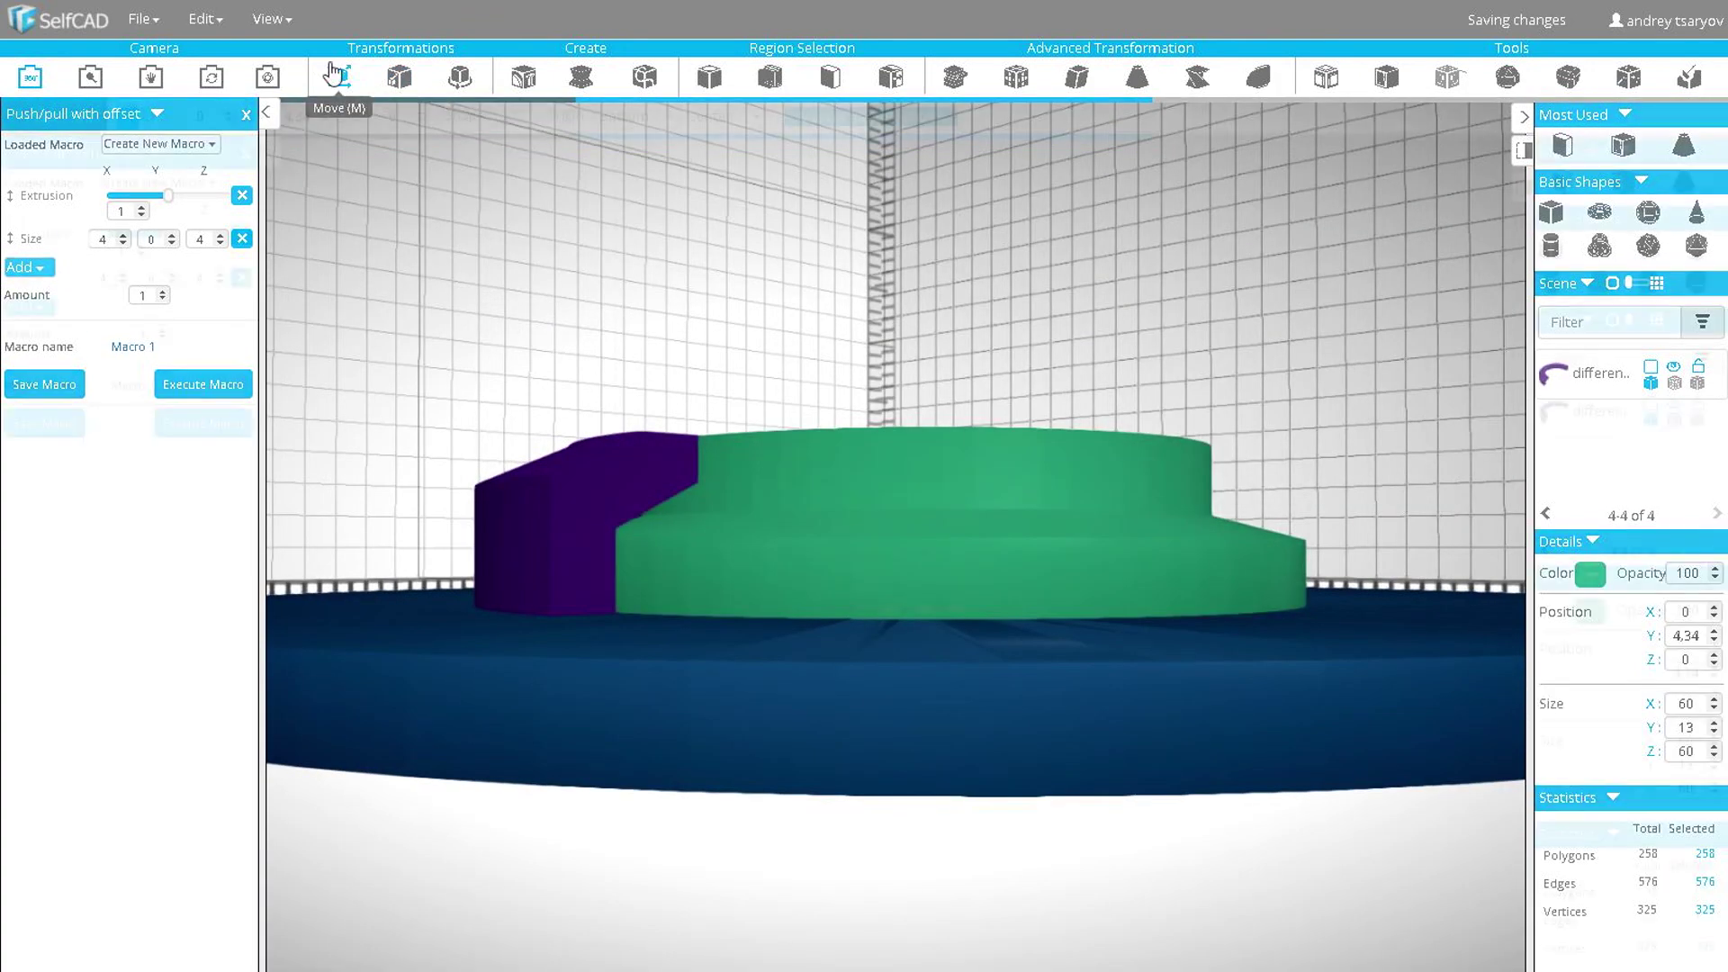
- Adjust the heights of the green plug and the halved purple ring separately to Y 5
click(336, 74)
drag(923, 533, 923, 521)
drag(1080, 297, 517, 335)
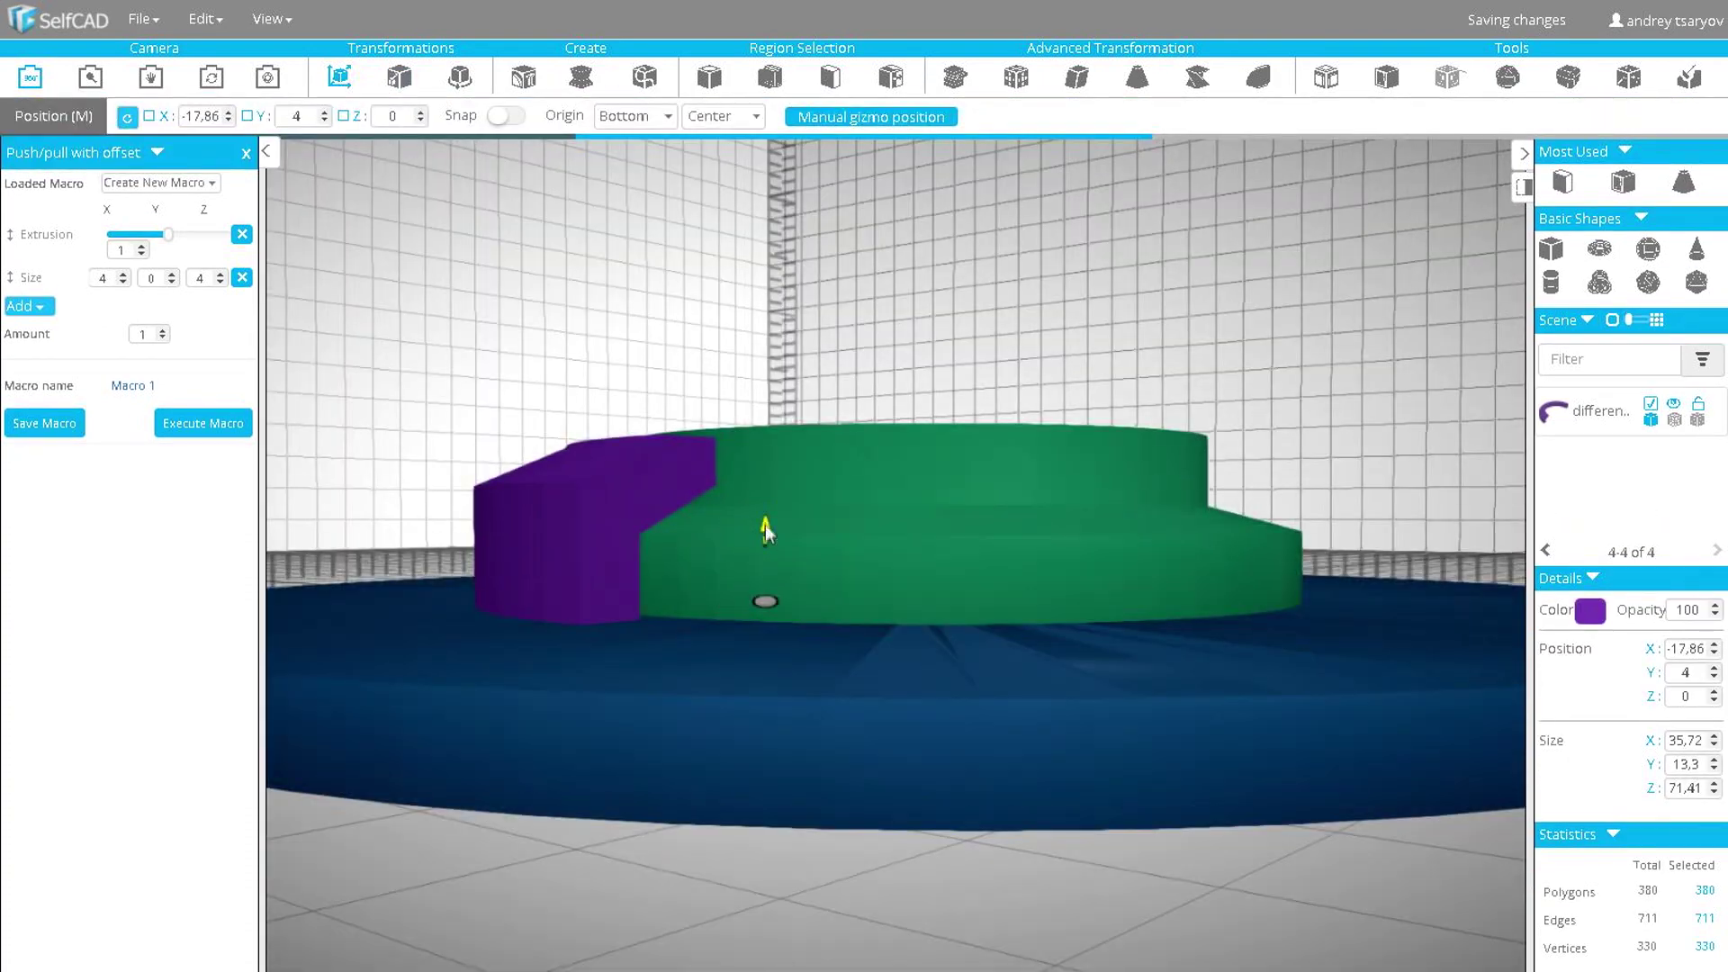
drag(765, 527, 765, 517)
drag(720, 288, 954, 306)
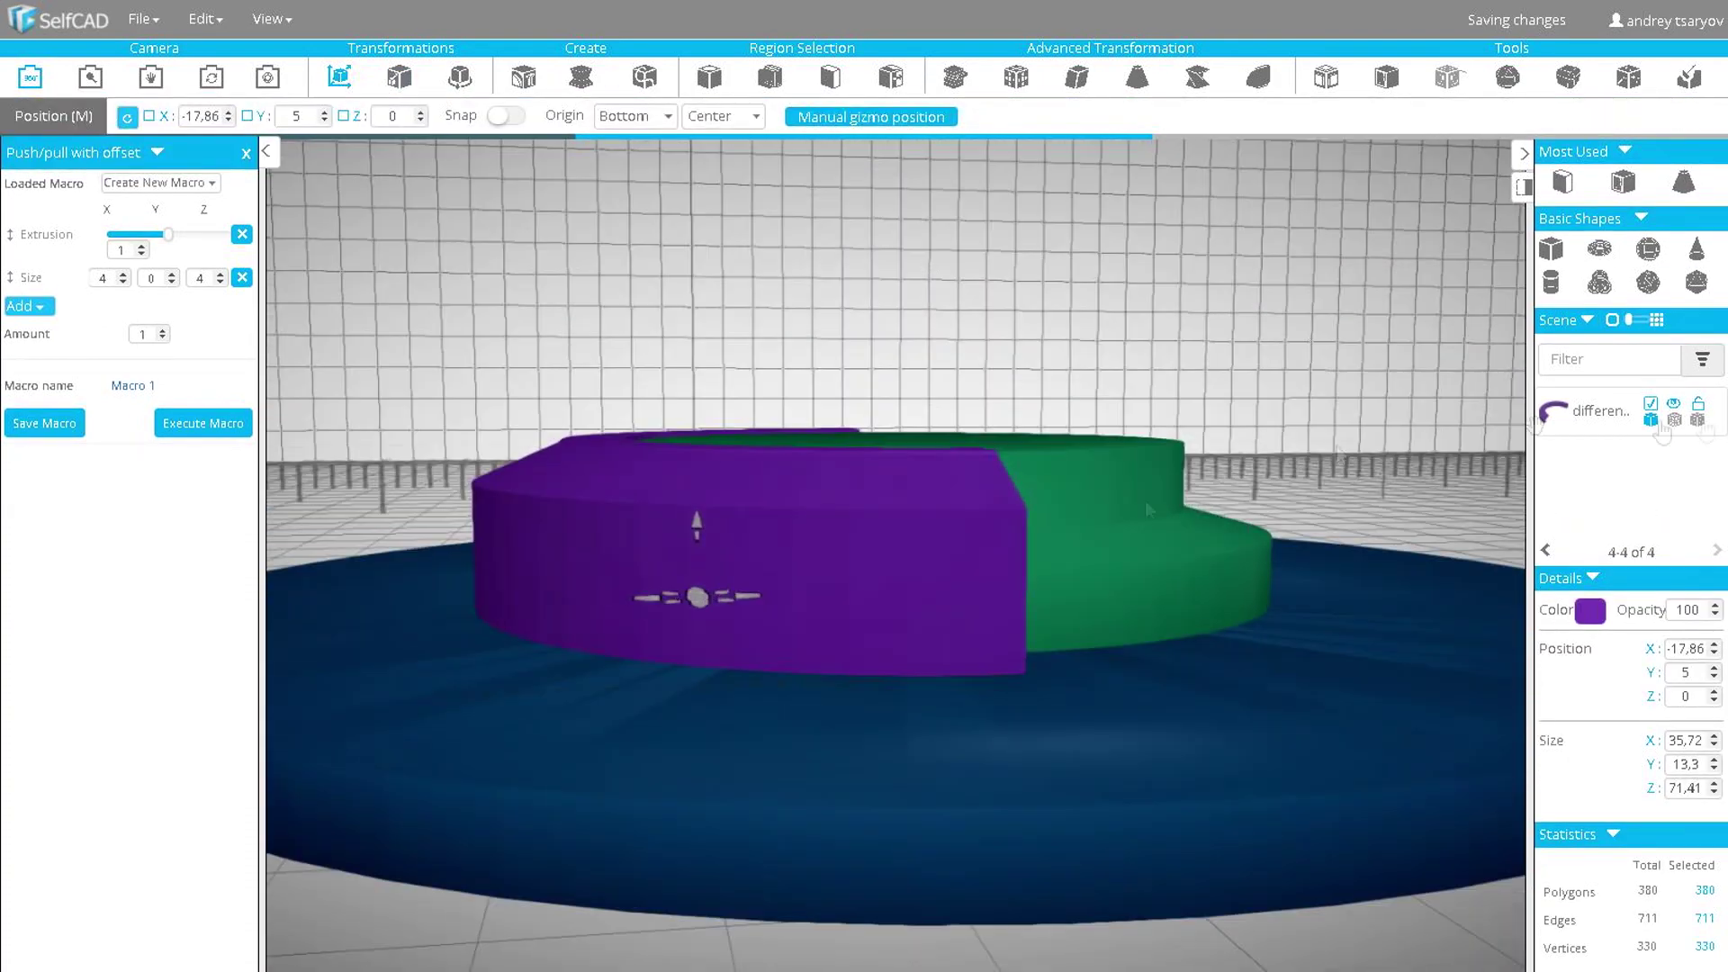
- Examine in wireframe how the halved ring and the base disc fit around the green plug
click(1673, 419)
scroll(872, 381, up, 3)
scroll(872, 381, down, 3)
click(936, 700)
scroll(1620, 432, up, 1)
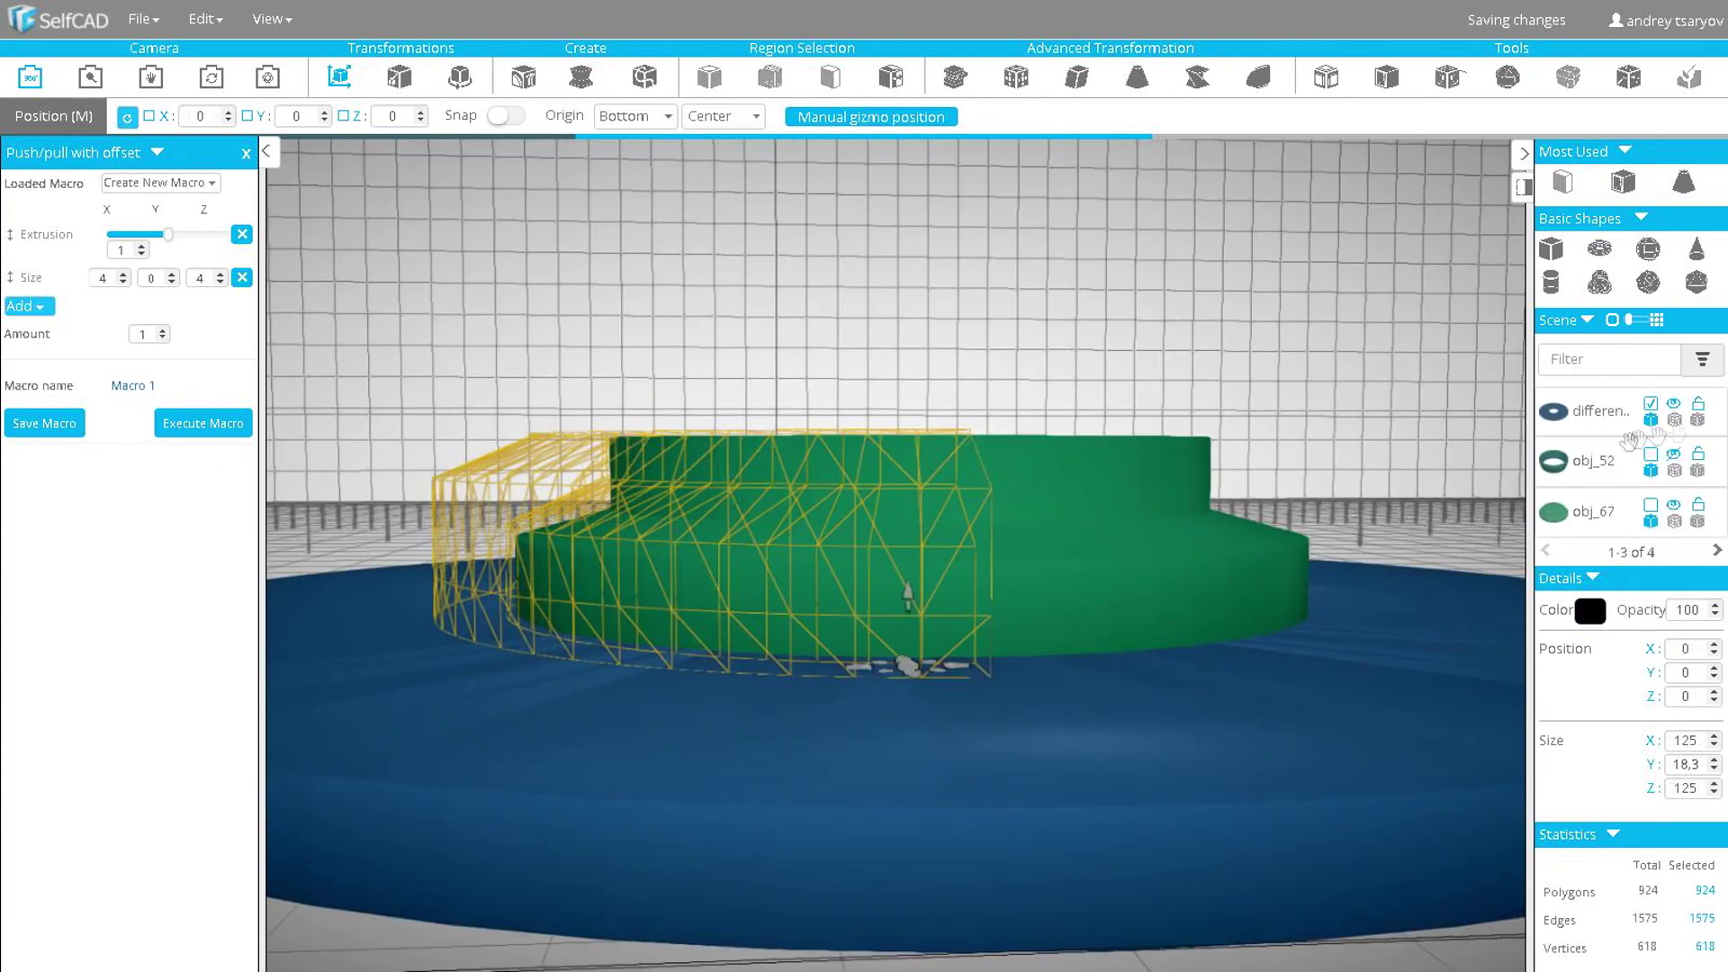
click(1674, 419)
click(504, 490)
drag(517, 297, 482, 320)
click(517, 347)
drag(662, 319, 680, 409)
- Display the blue base disc and the halved purple ring as solids with visible edges
click(1697, 384)
scroll(1661, 391, down, 1)
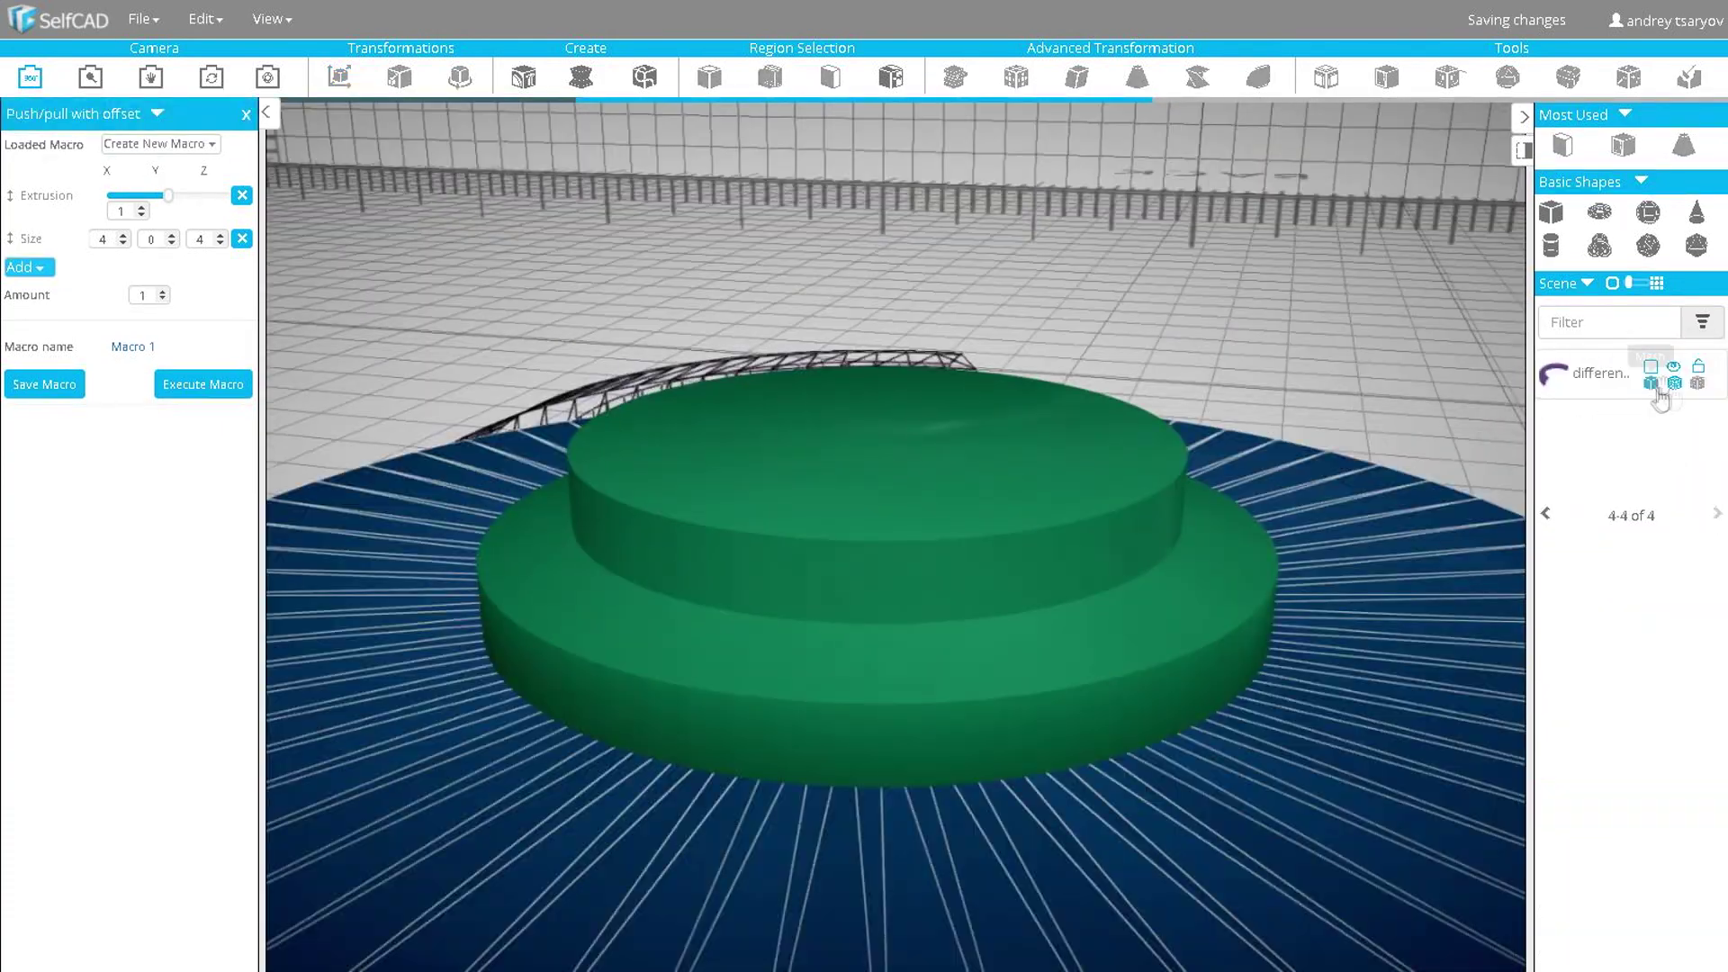
click(1696, 383)
scroll(786, 401, down, 3)
drag(765, 234, 821, 274)
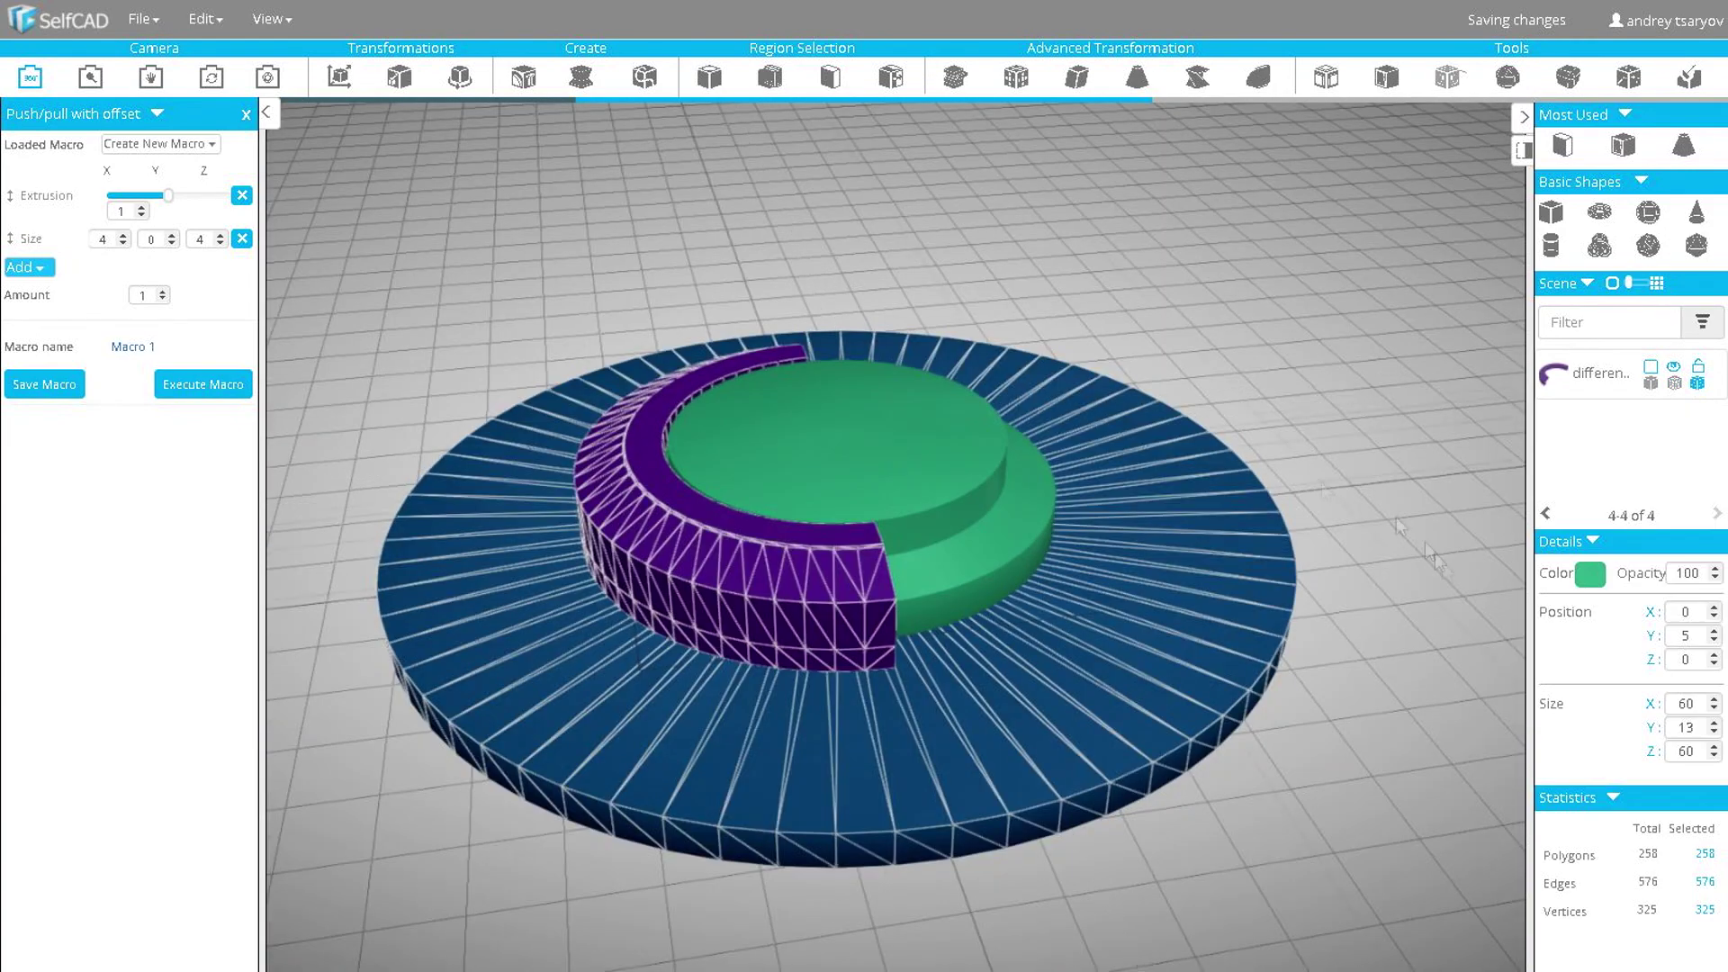
- Unhide the dark green container wall around the base, keeping the green plug shown
click(1546, 514)
click(1673, 468)
click(1673, 418)
drag(981, 285, 1386, 319)
click(1673, 469)
- Try shifting the green plug sideways to X 11, and set its X position back to 0
click(981, 387)
key(m)
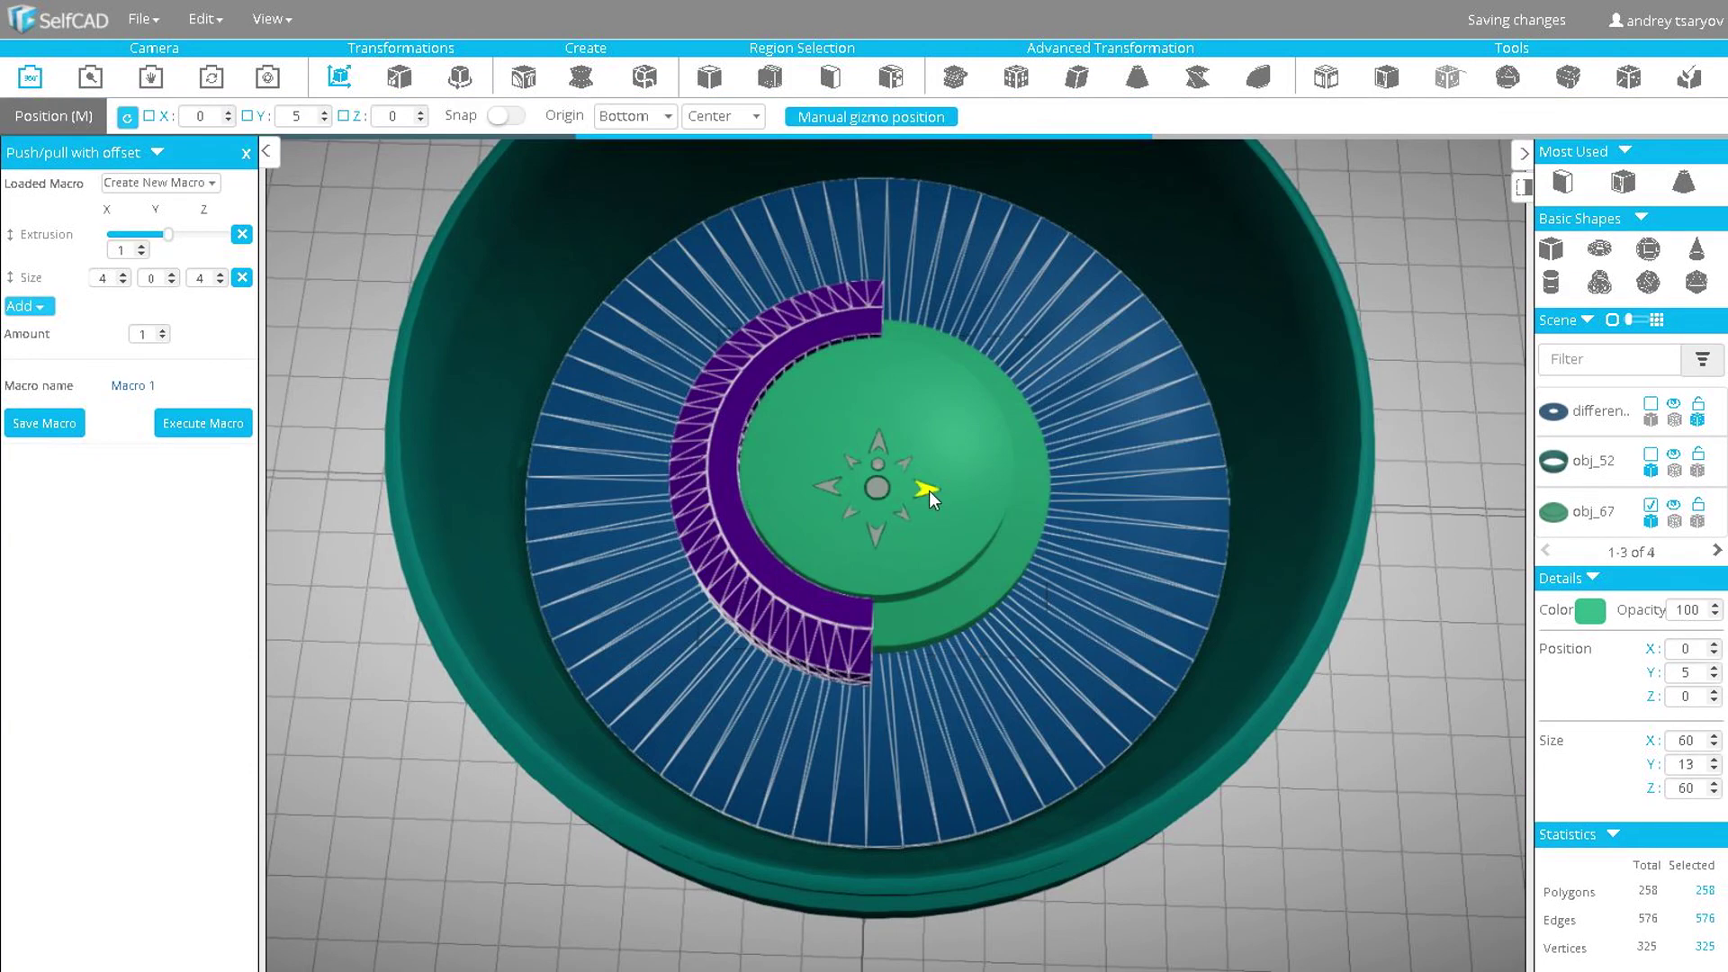
drag(928, 490, 1116, 494)
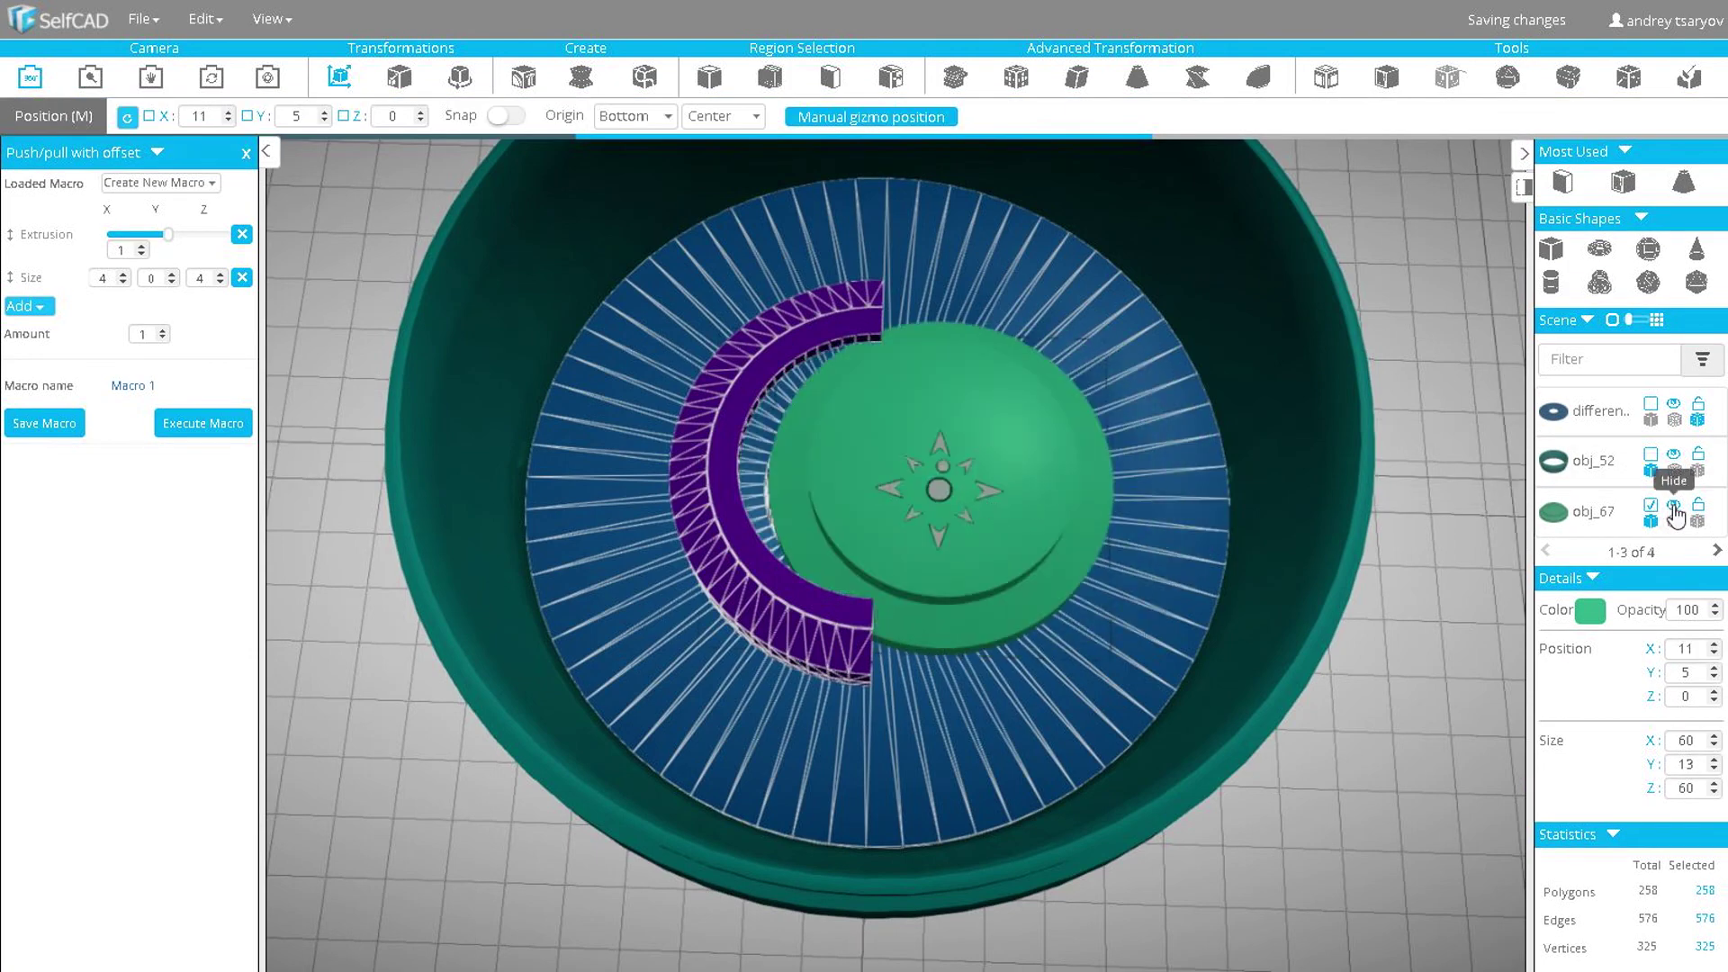
double_click(201, 116)
text(0)
- Hide the green plug and reset the camera to the default view of the workspace
click(1673, 505)
drag(1386, 562, 1297, 360)
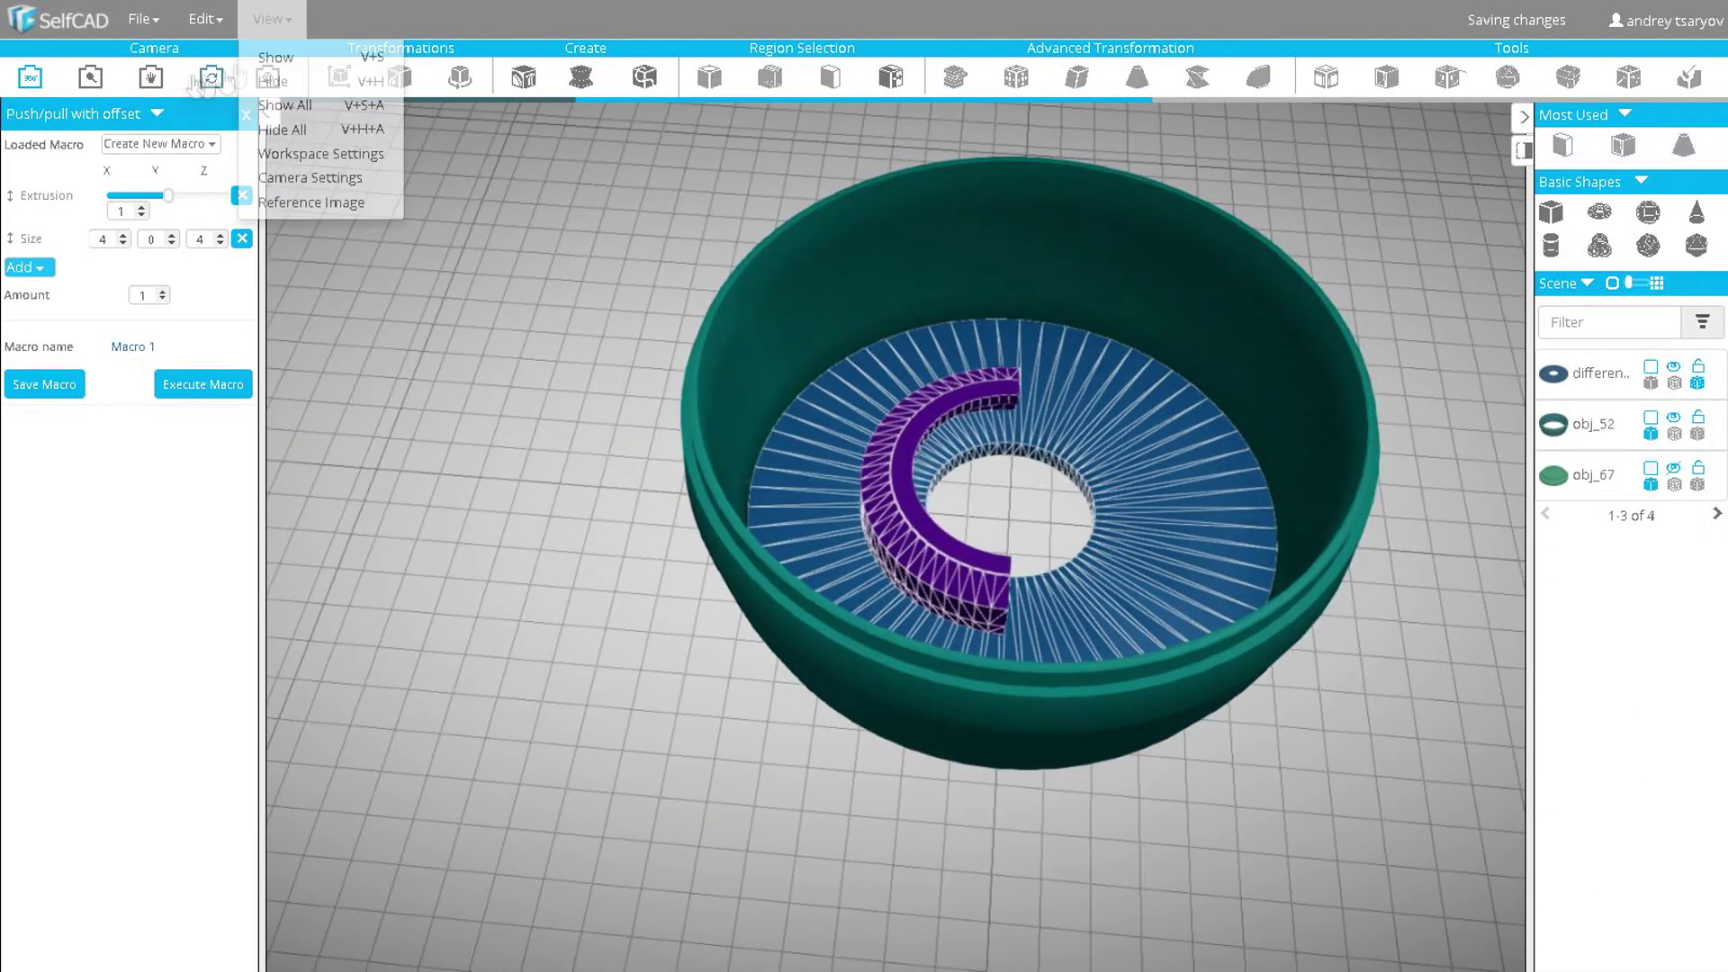
click(211, 78)
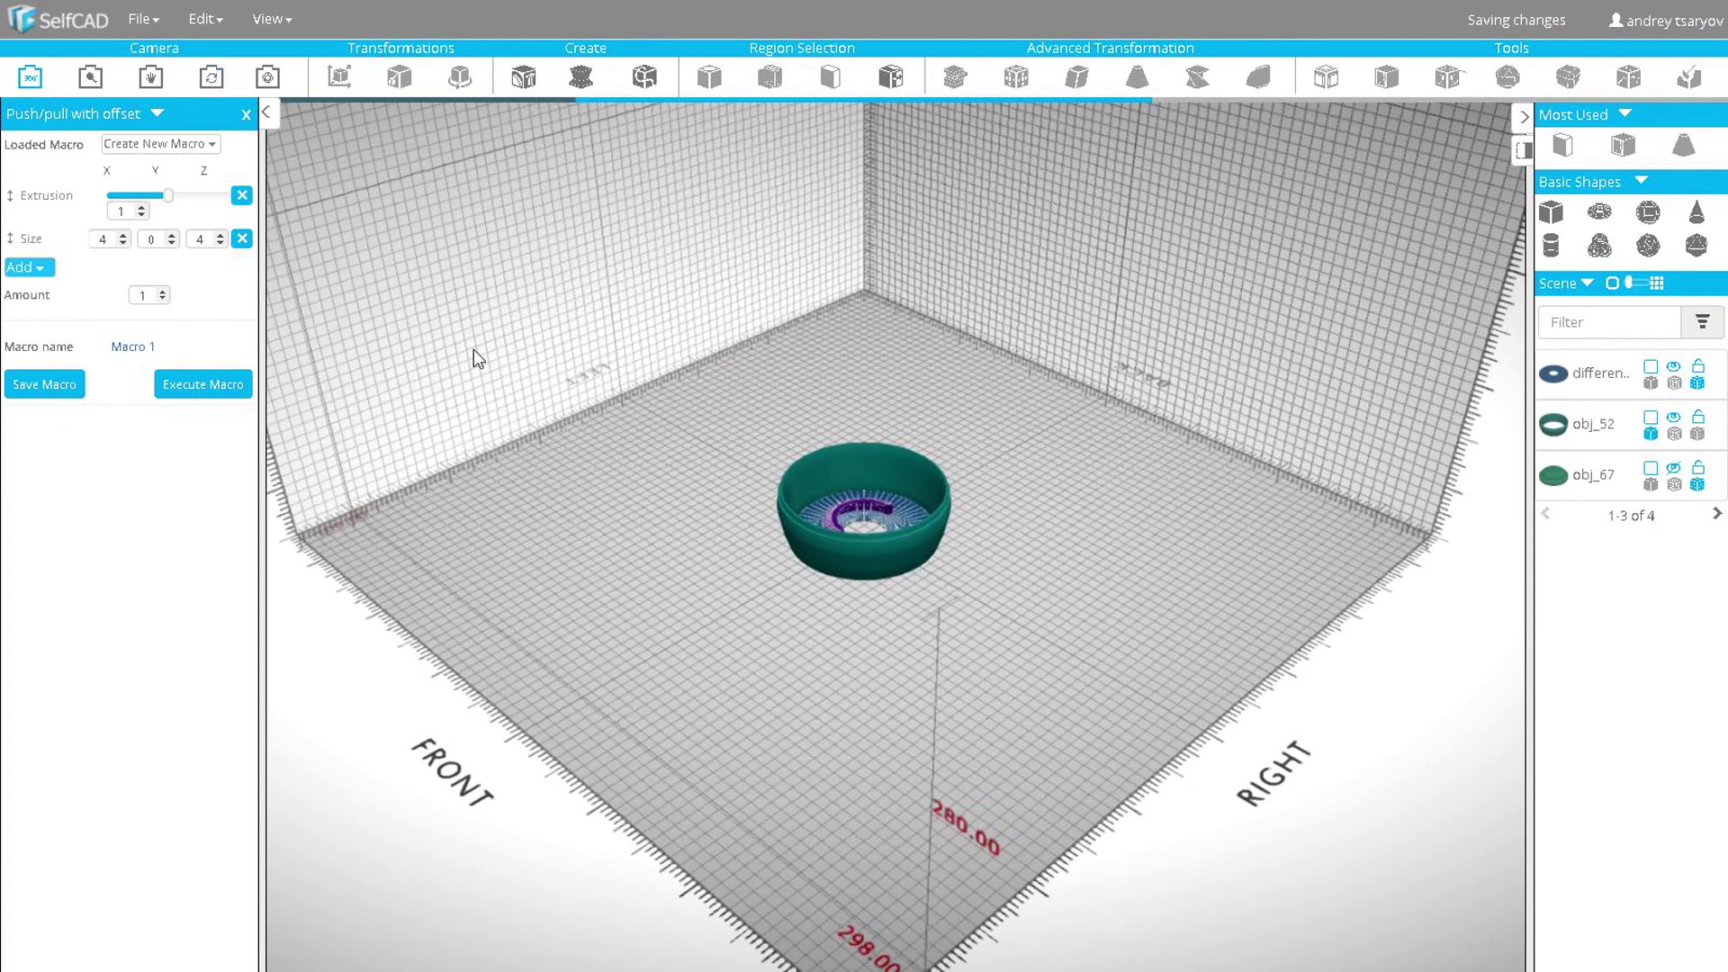
- Create a cylinder with top radius 10, bottom radius 10 and height 20
click(1550, 245)
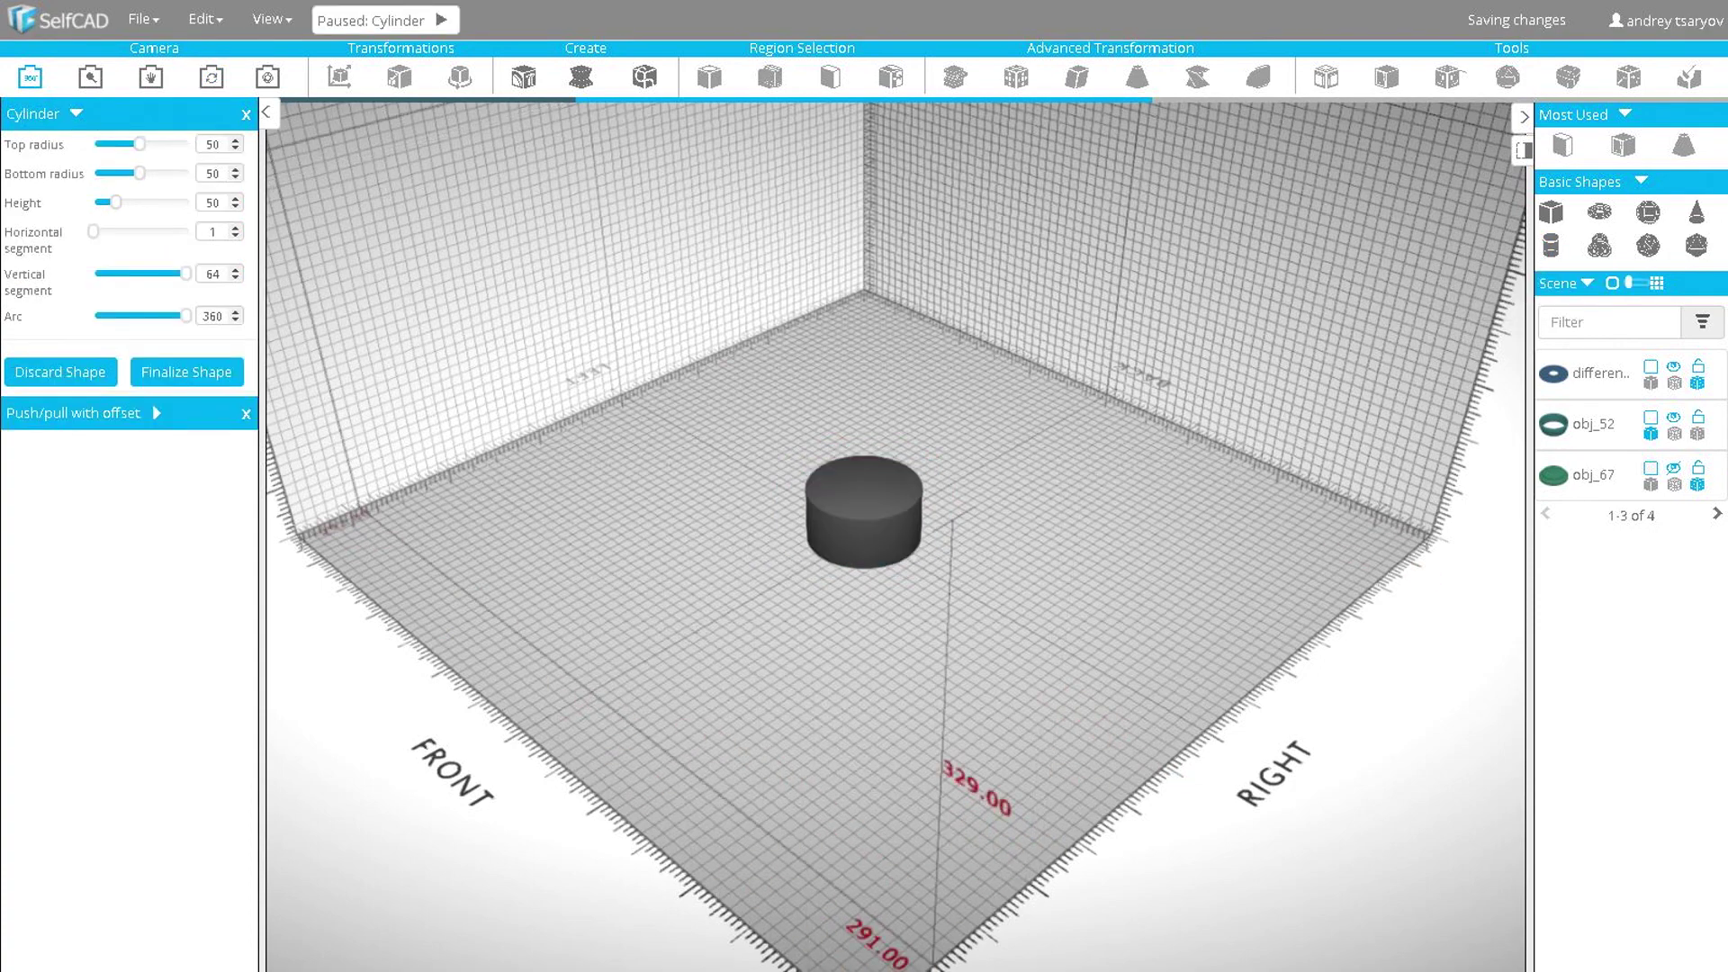
key(Tab)
text(10)
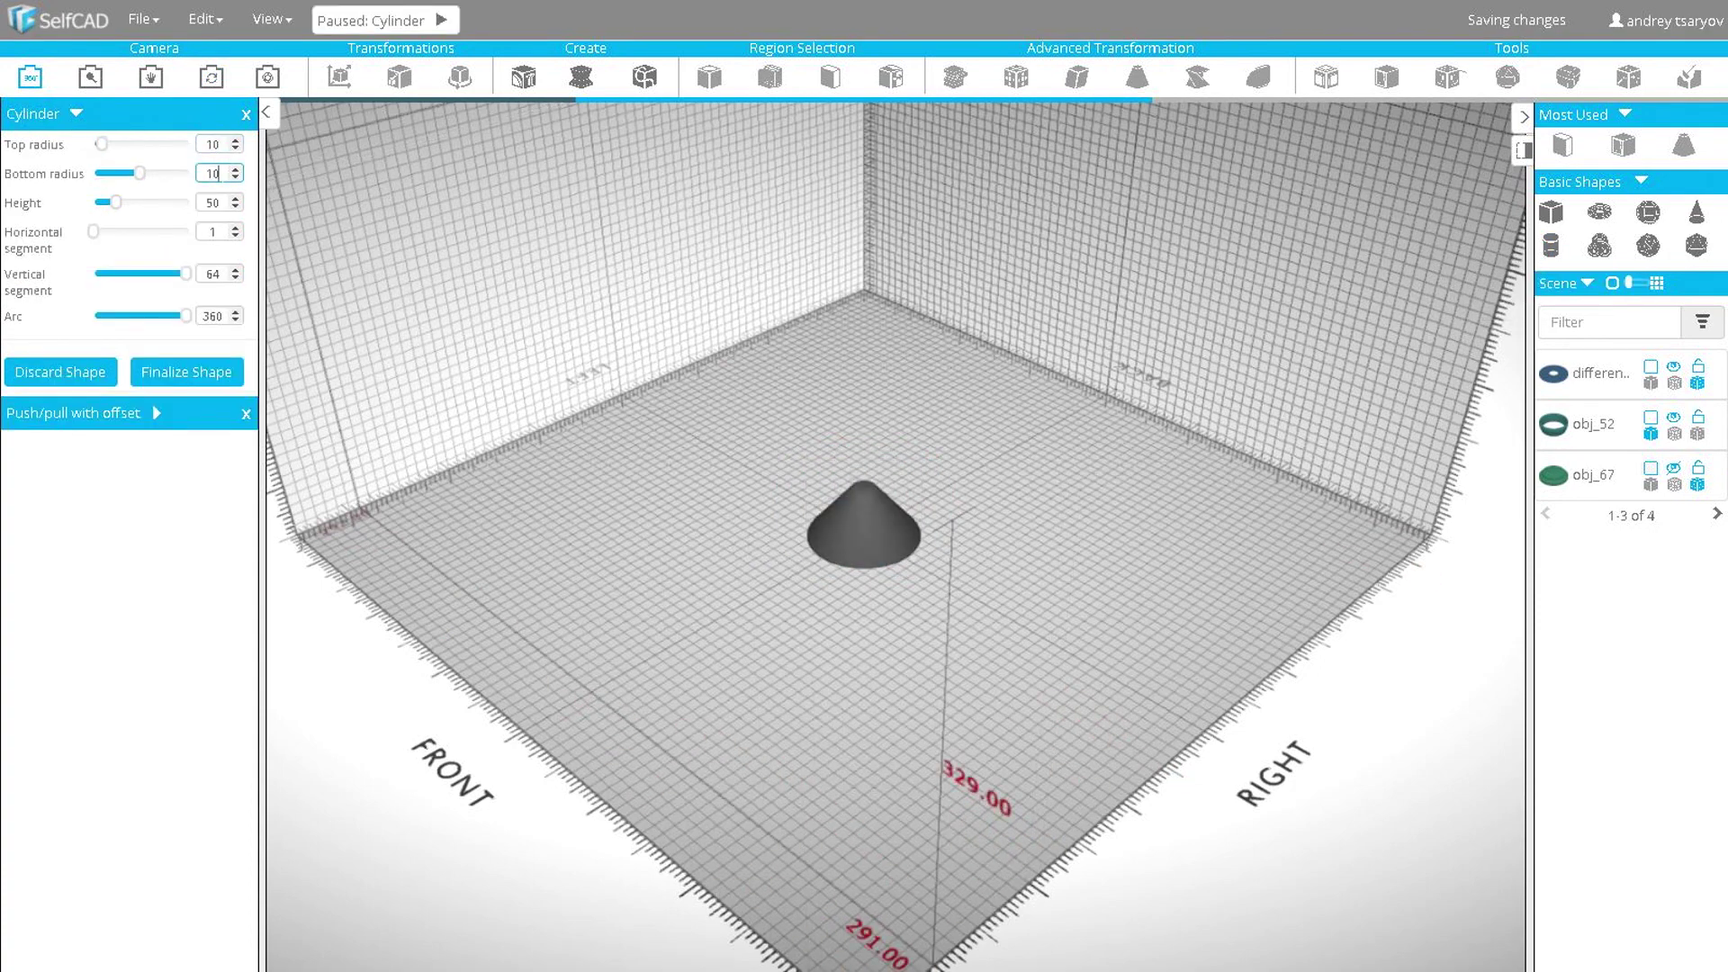
key(Tab)
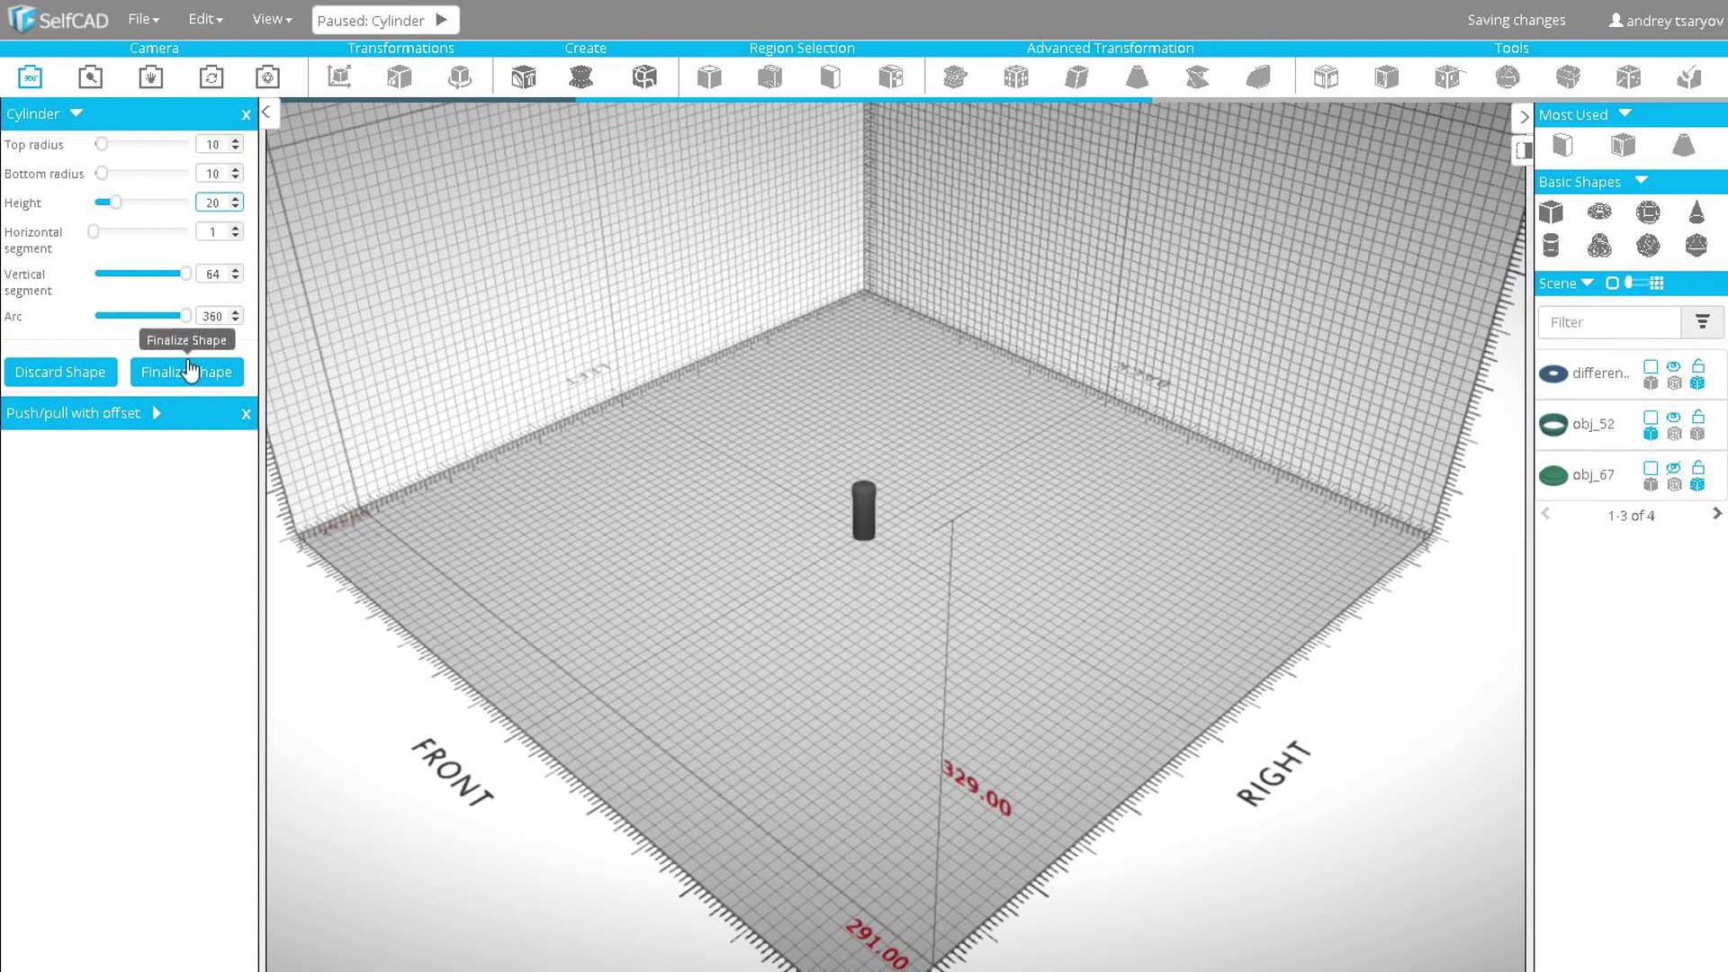
click(189, 370)
- Move the red cylinder outside the container to X 85 and rotate it to 270° about Z
scroll(964, 508, up, 5)
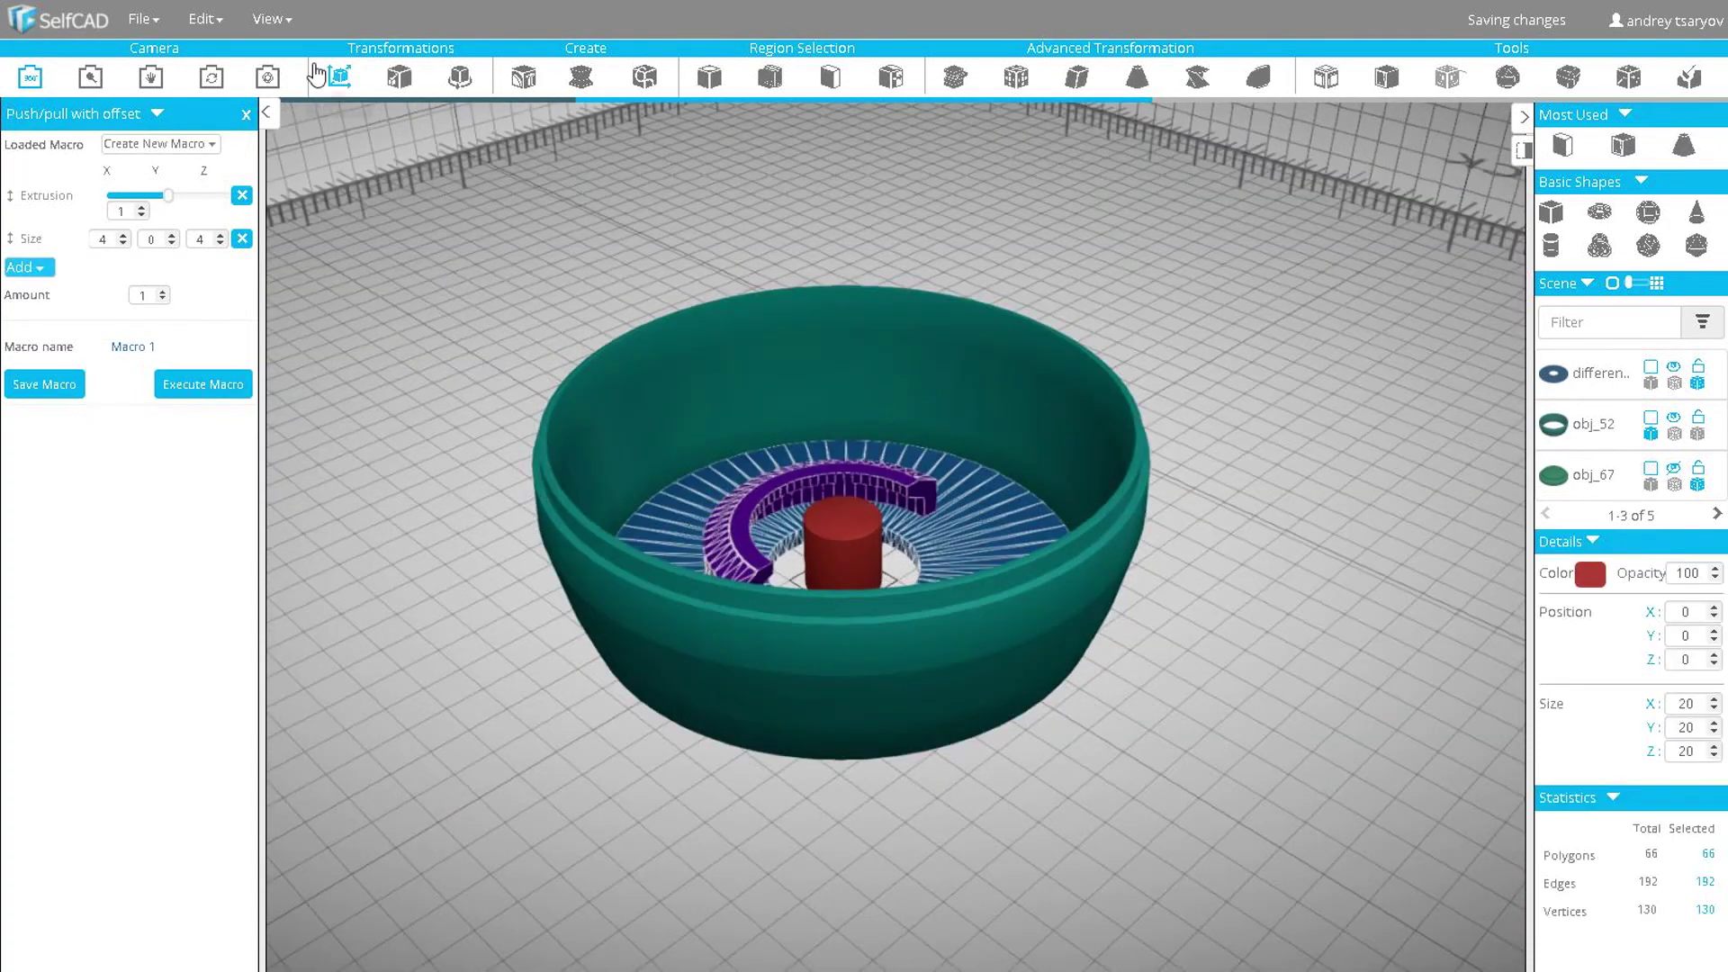
click(317, 74)
drag(875, 605, 1136, 769)
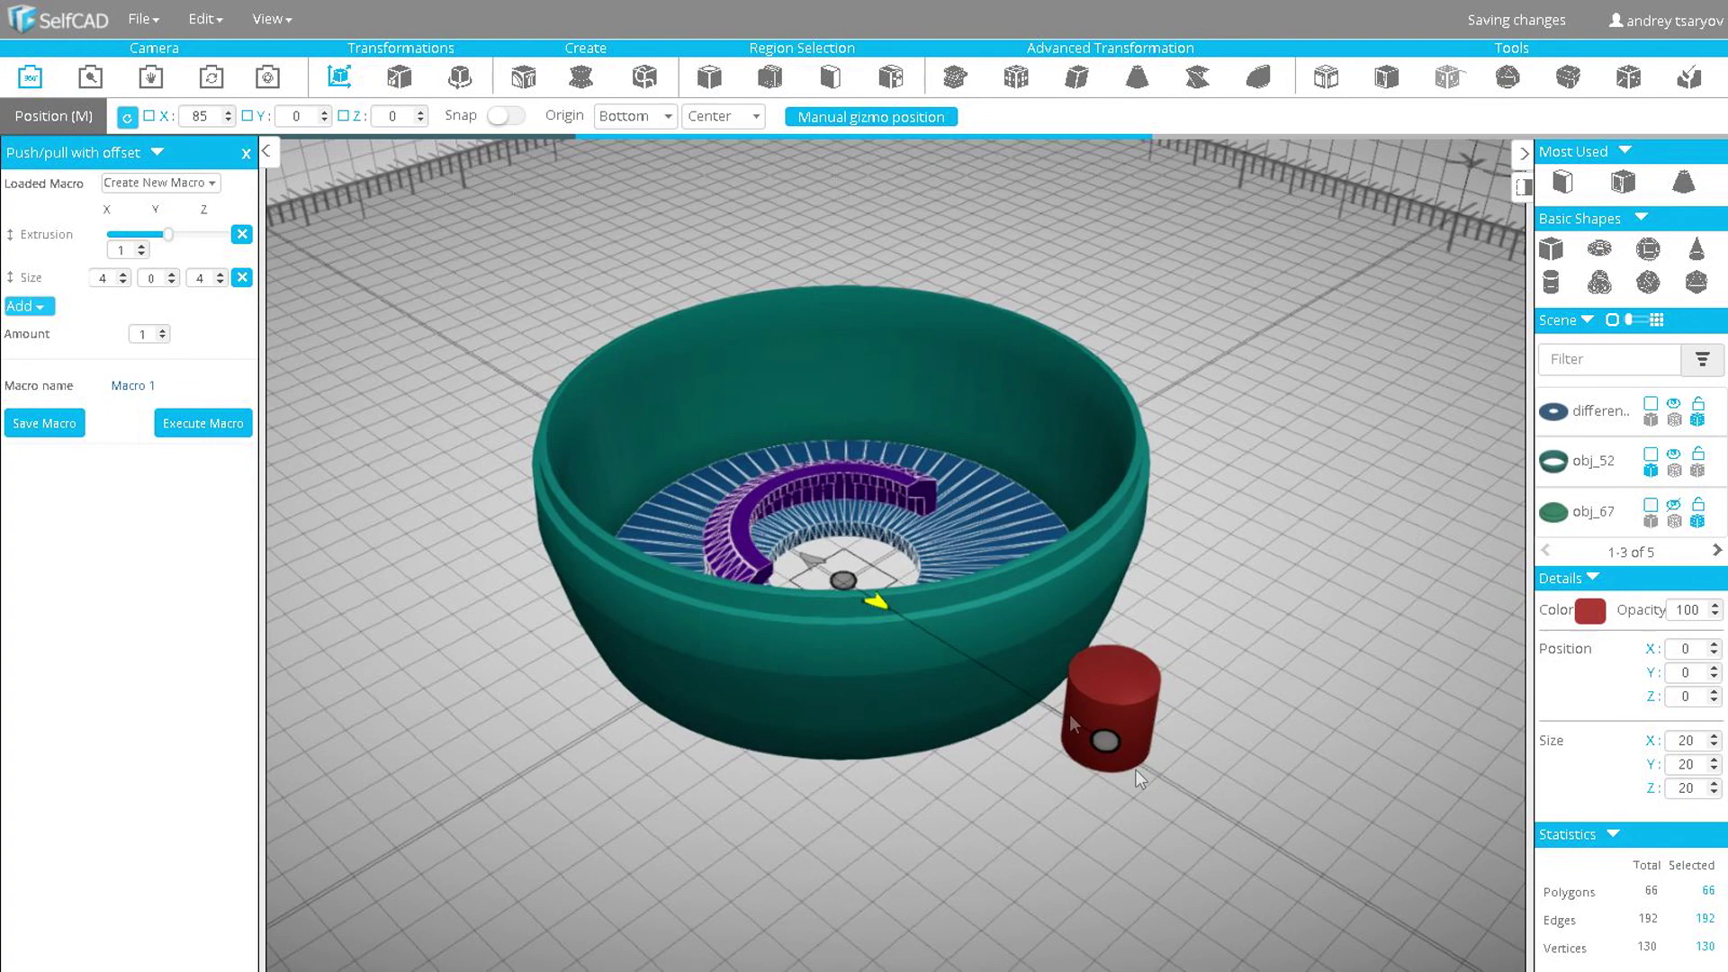
click(463, 91)
drag(1122, 674, 1183, 840)
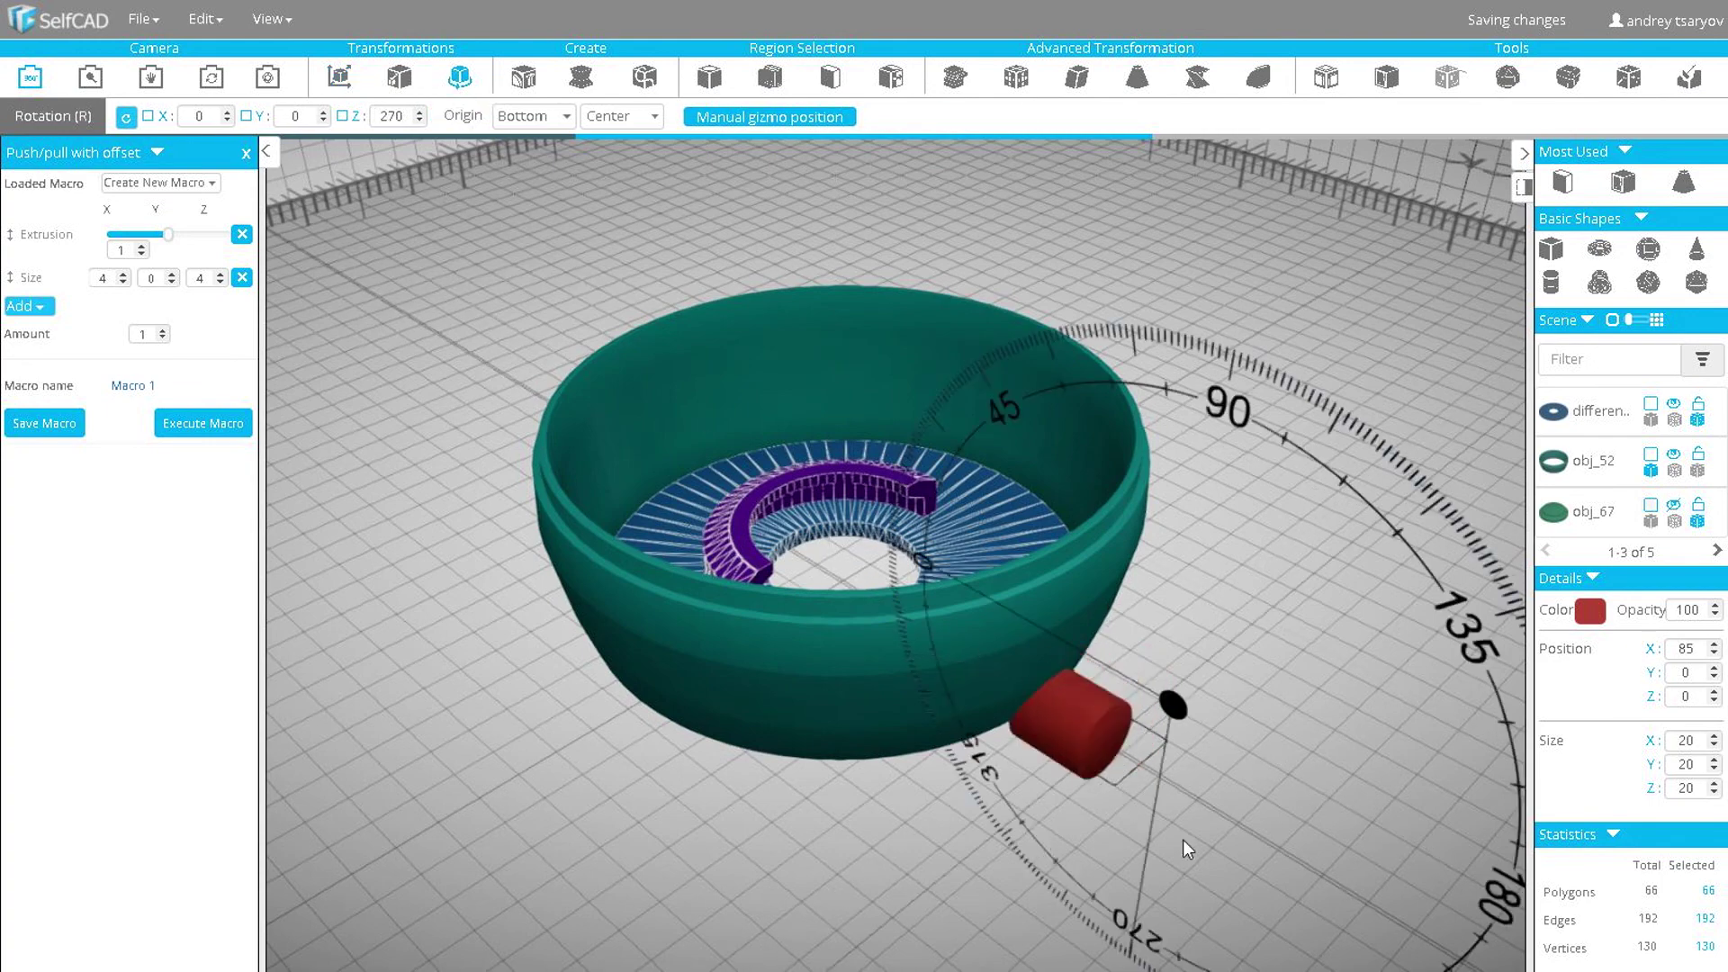
- Position the rotated red cylinder through the container wall at X 70 and Y 12
click(340, 77)
drag(1476, 477, 1494, 387)
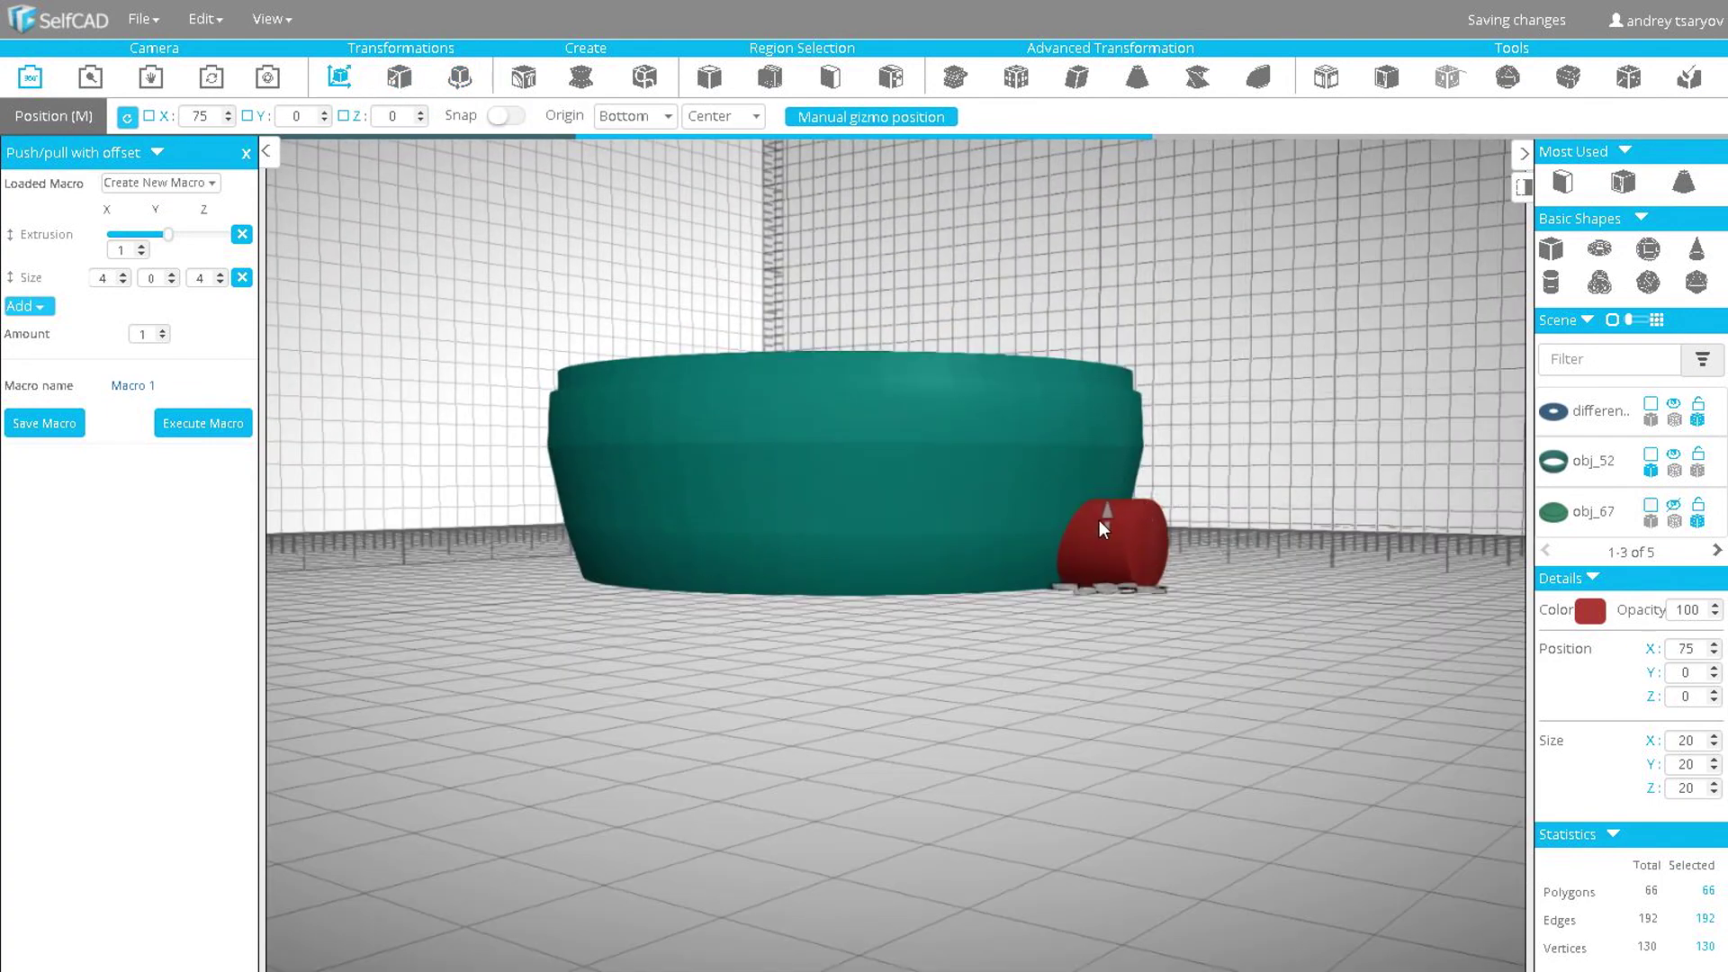
drag(1099, 522, 1107, 449)
drag(1269, 393, 1105, 607)
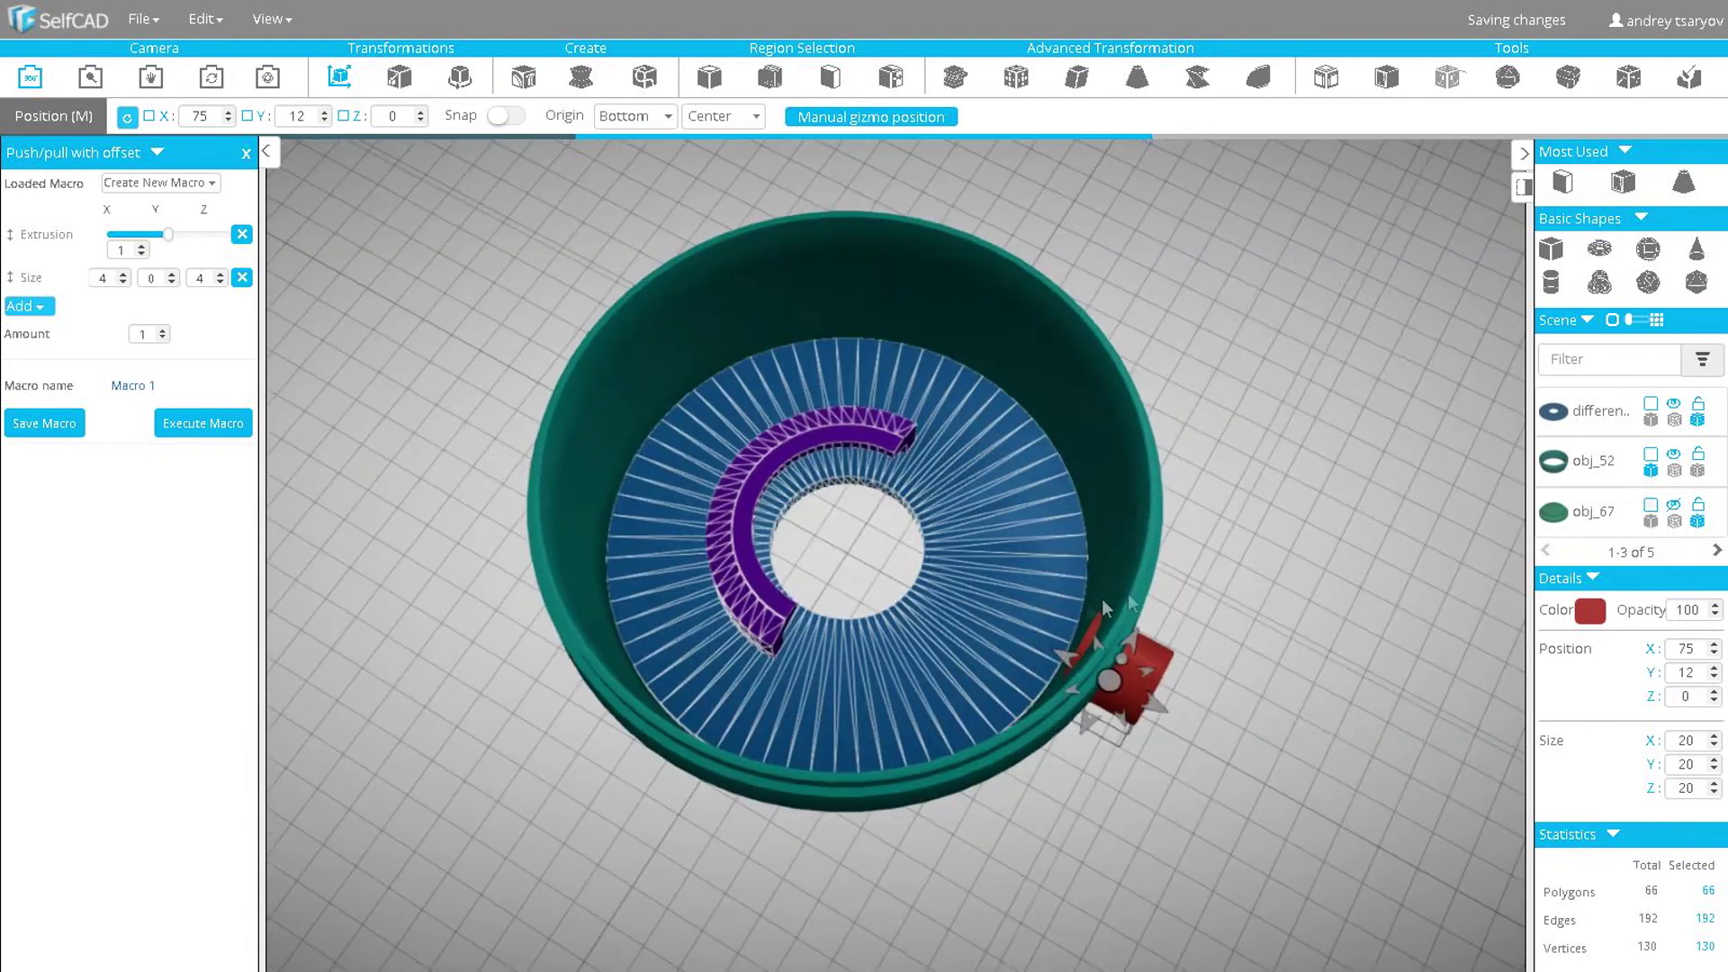
drag(1042, 656, 1047, 659)
drag(1233, 621, 891, 378)
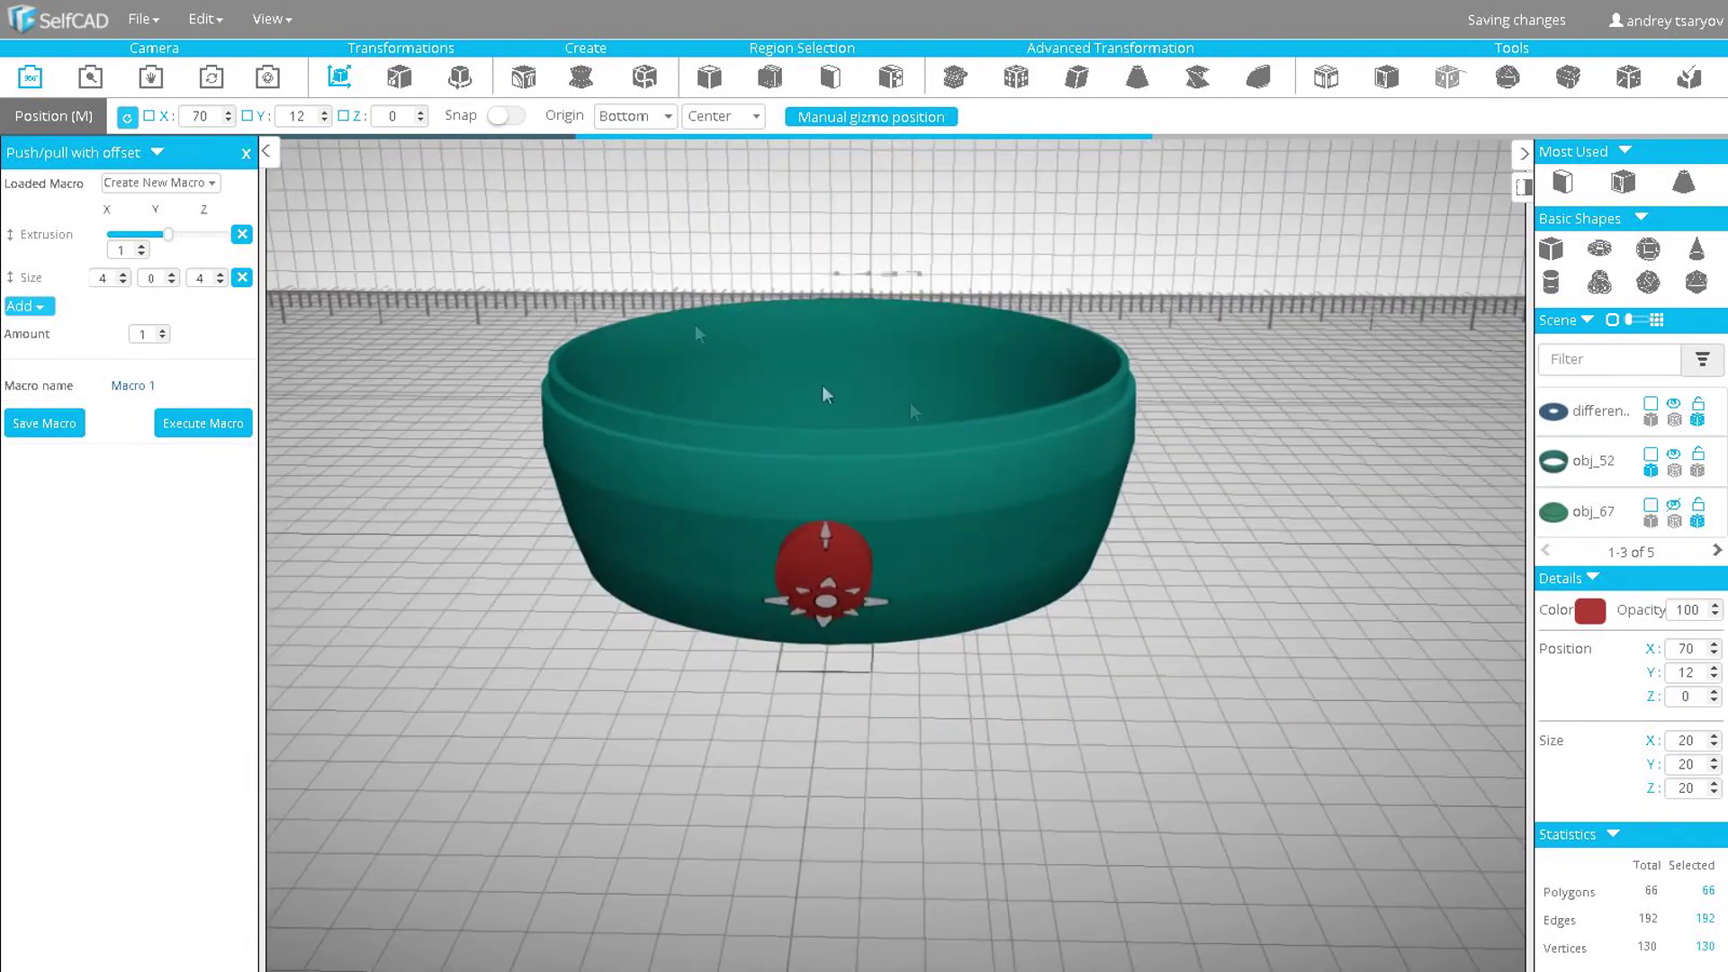
- Scale the red cylinder into an oval with a Y size of 25 and a Z size of 18
click(399, 77)
drag(566, 548, 562, 460)
scroll(561, 460, up, 5)
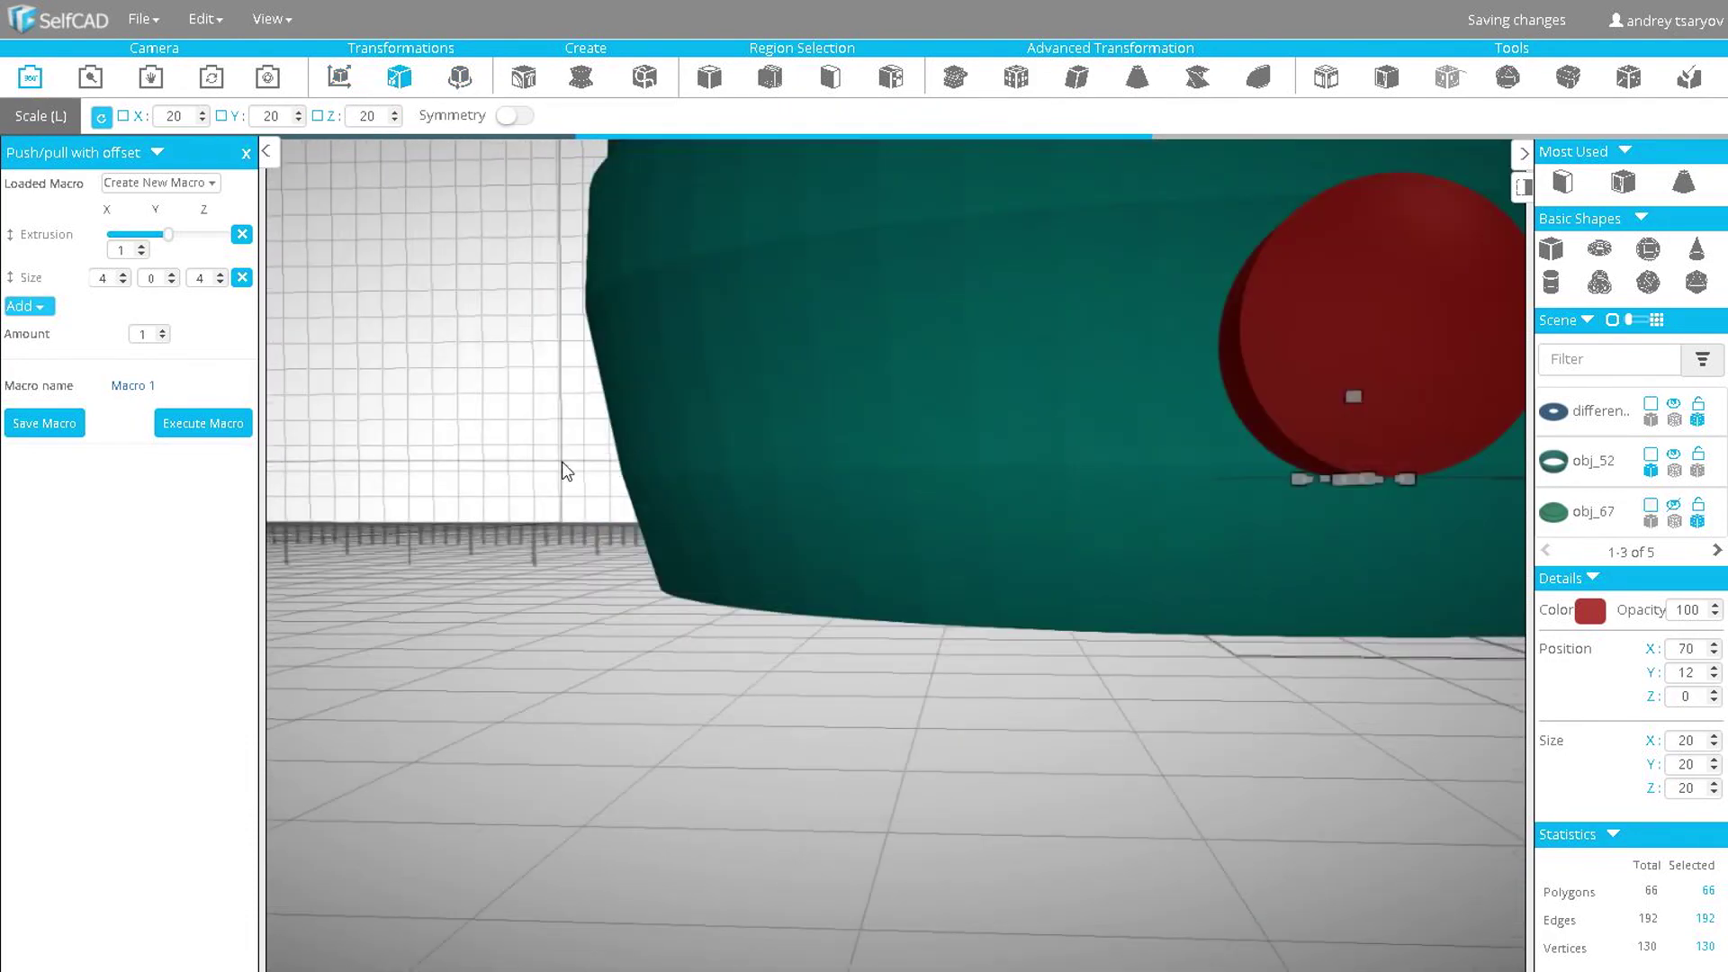
scroll(528, 490, down, 3)
right_drag(1035, 495, 930, 578)
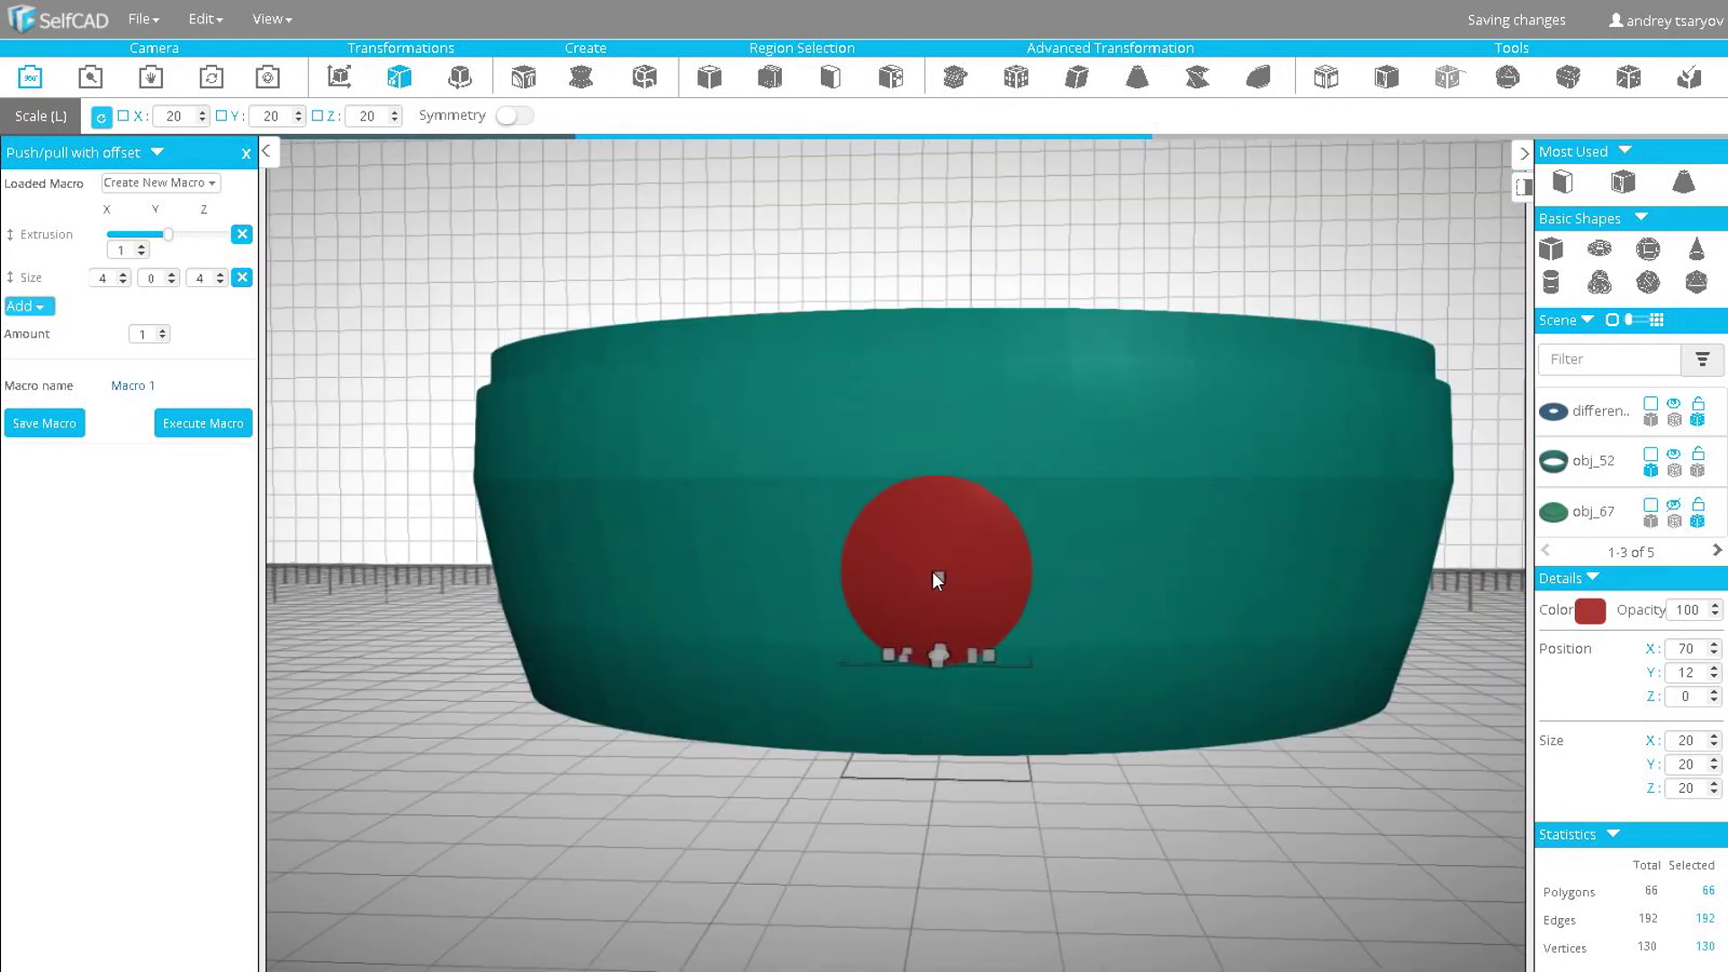
drag(937, 574, 944, 532)
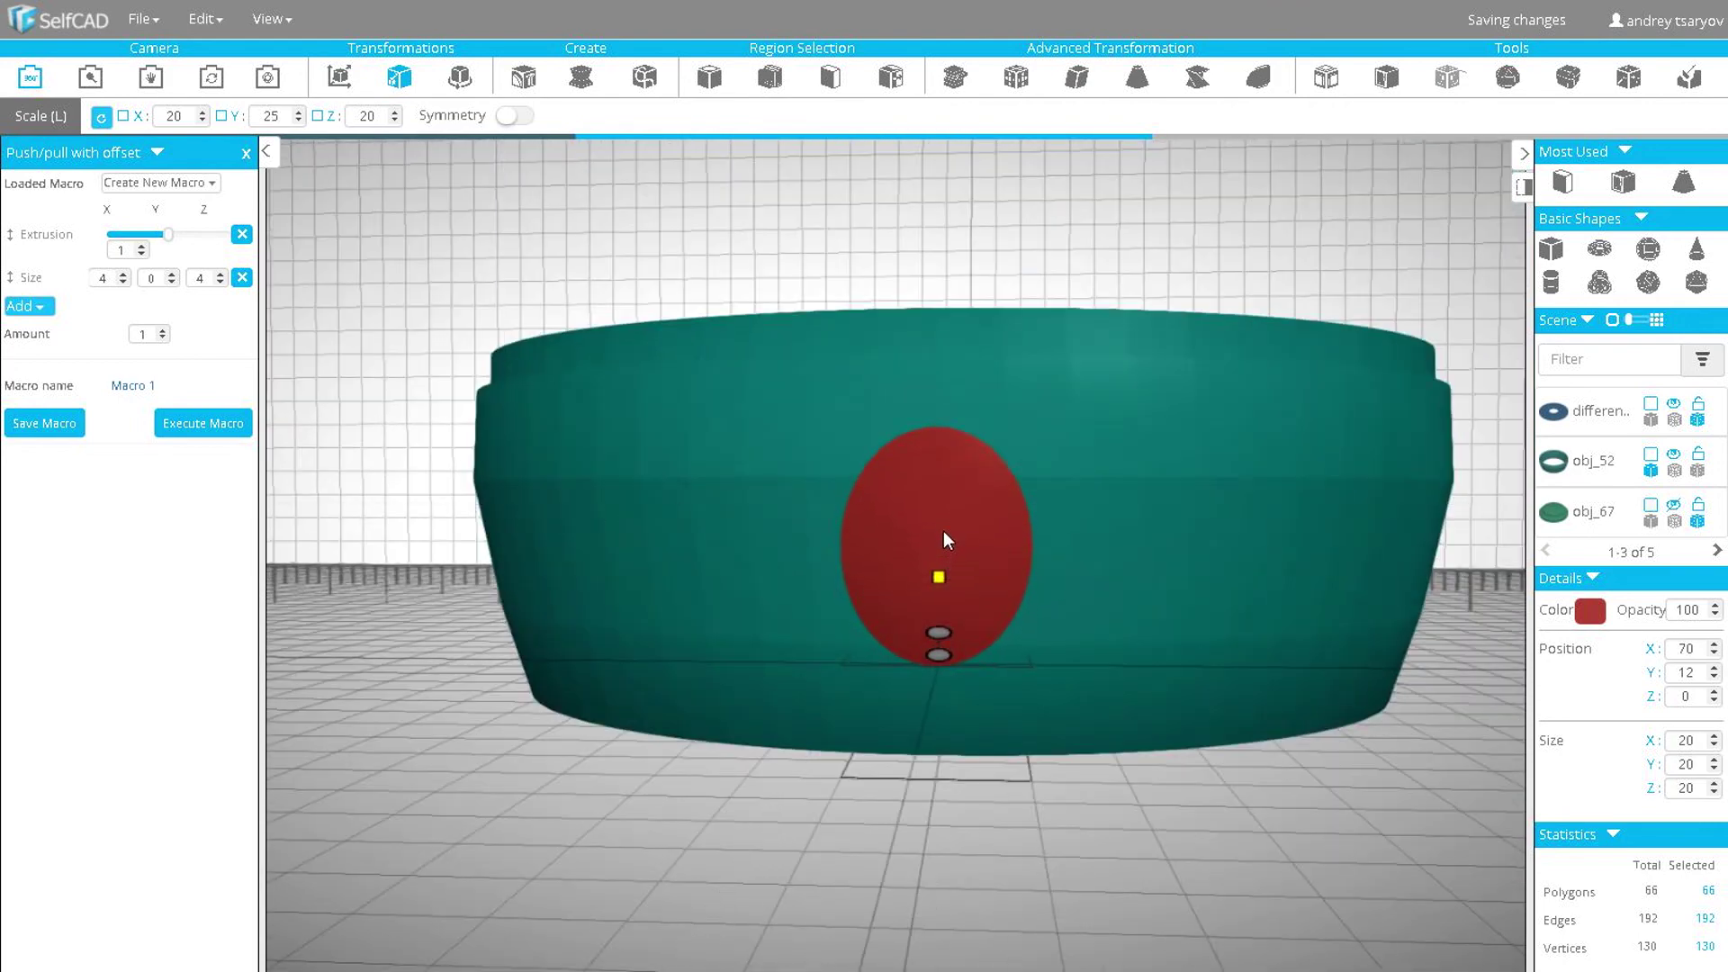
drag(1090, 251, 933, 368)
drag(315, 630, 443, 711)
drag(976, 797, 883, 792)
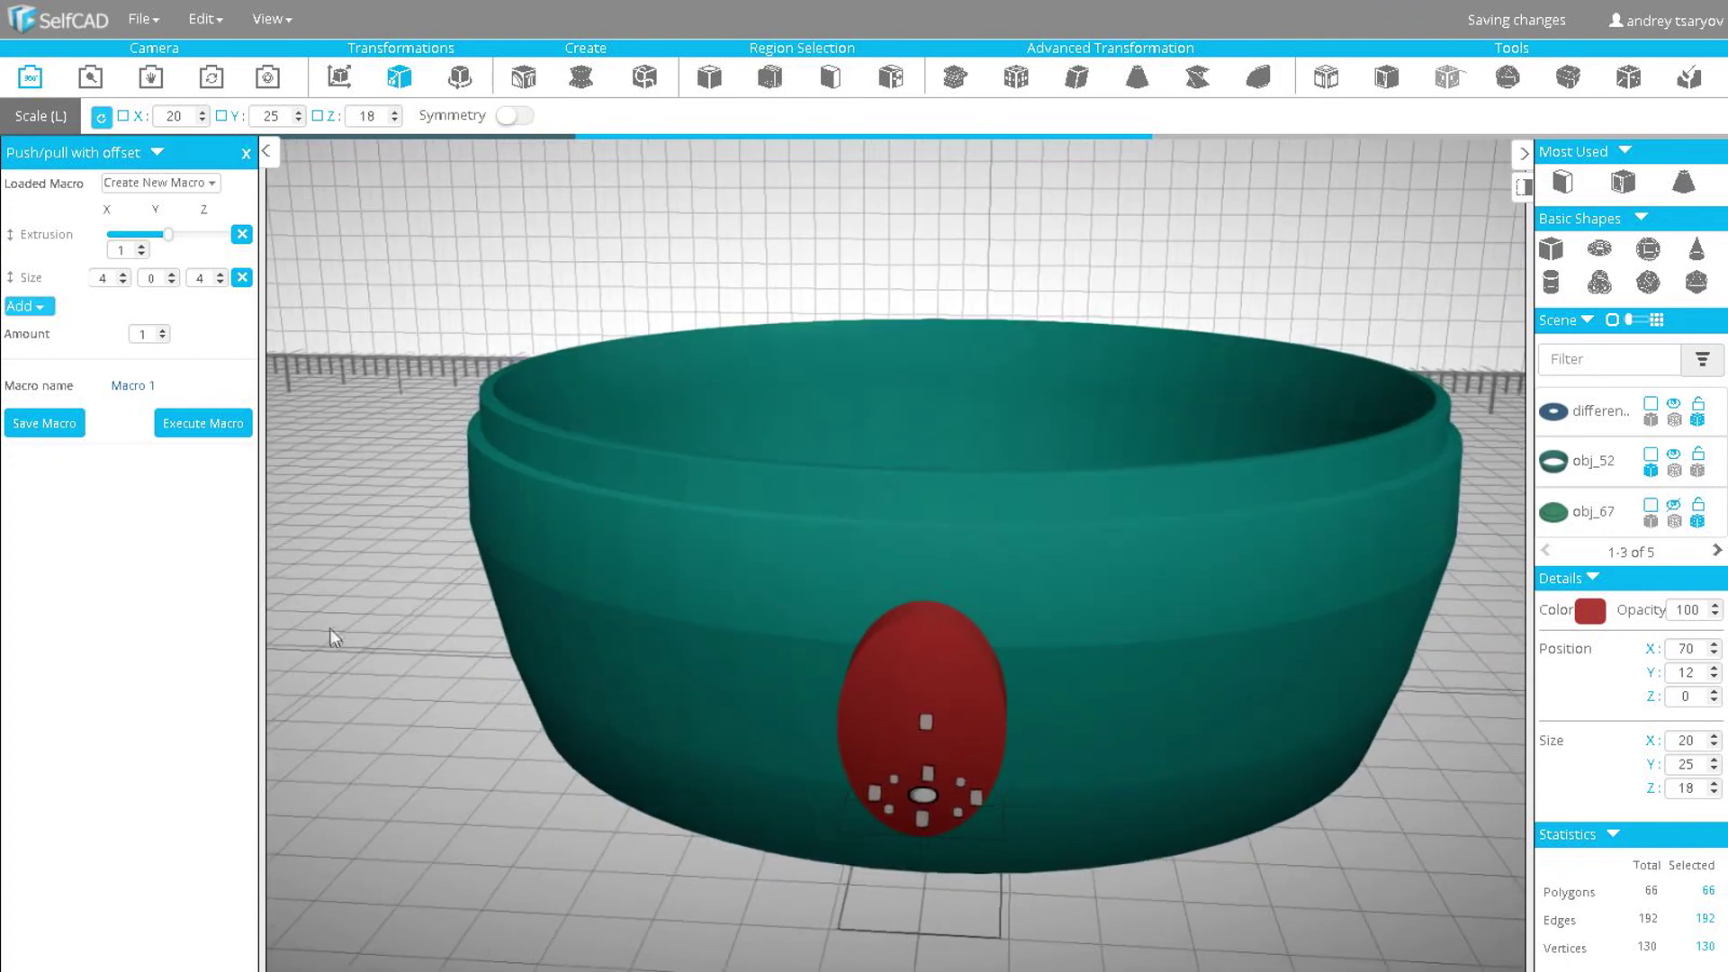
- Close the push/pull settings and open Copy Offsets for the red oval cylinder
drag(330, 628, 815, 630)
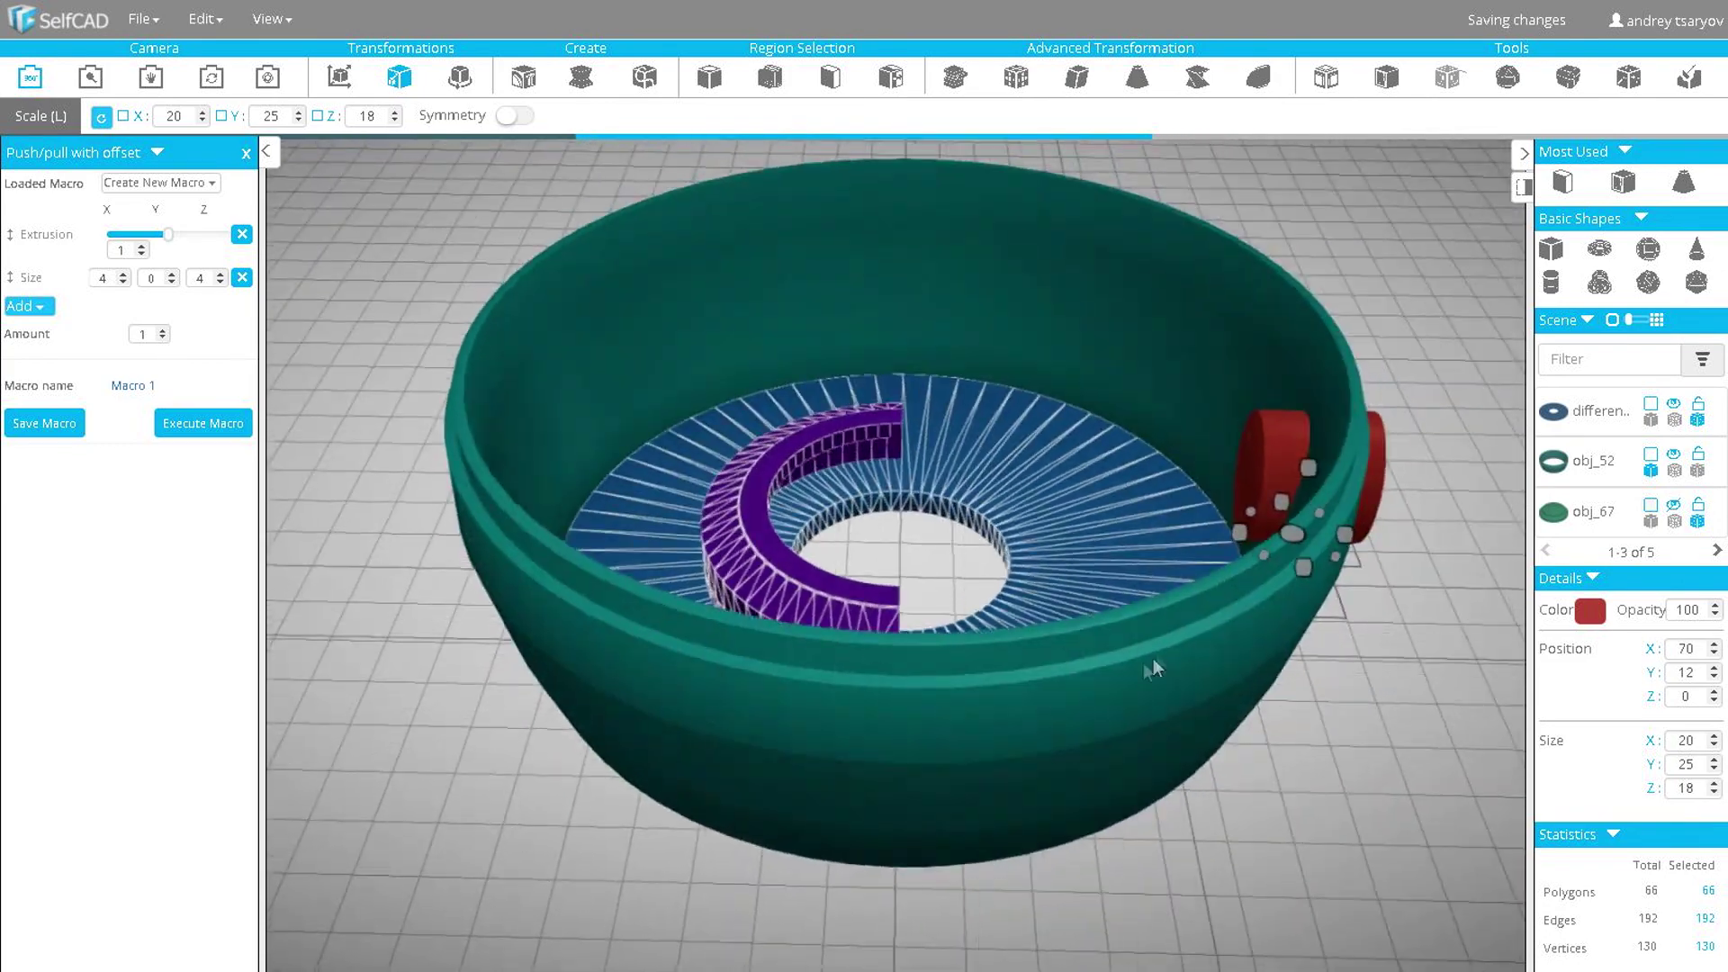
right_drag(1153, 664, 842, 592)
scroll(843, 592, up, 2)
drag(843, 592, 1125, 634)
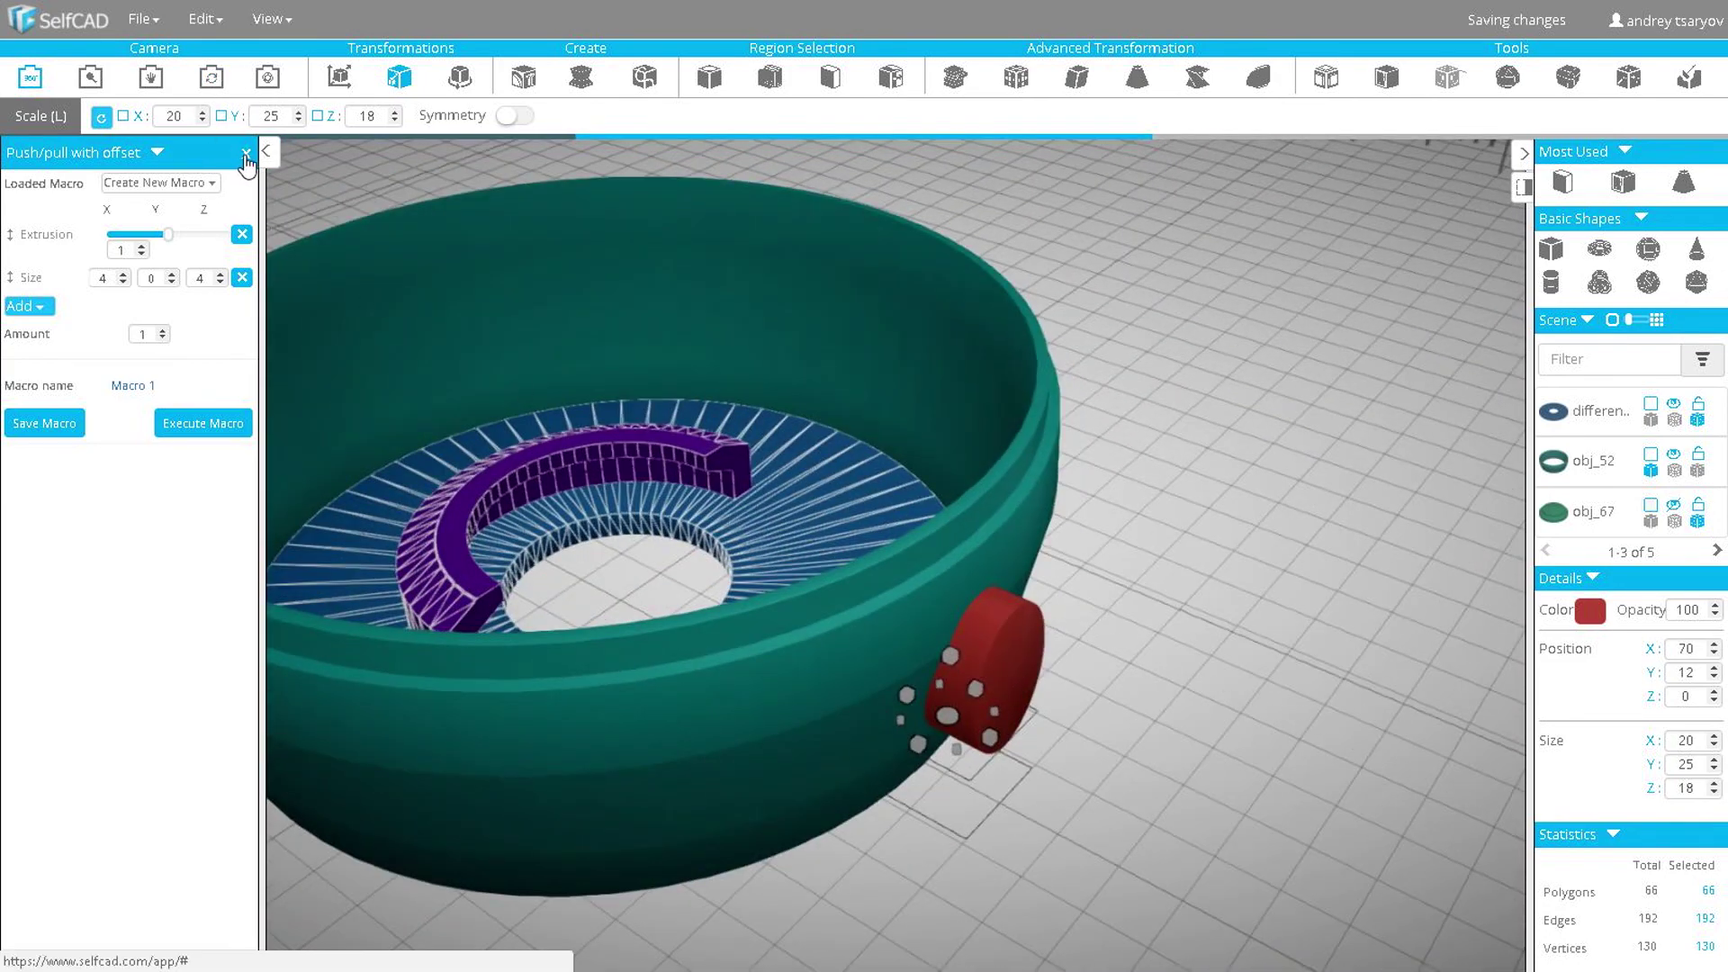
click(248, 155)
click(213, 79)
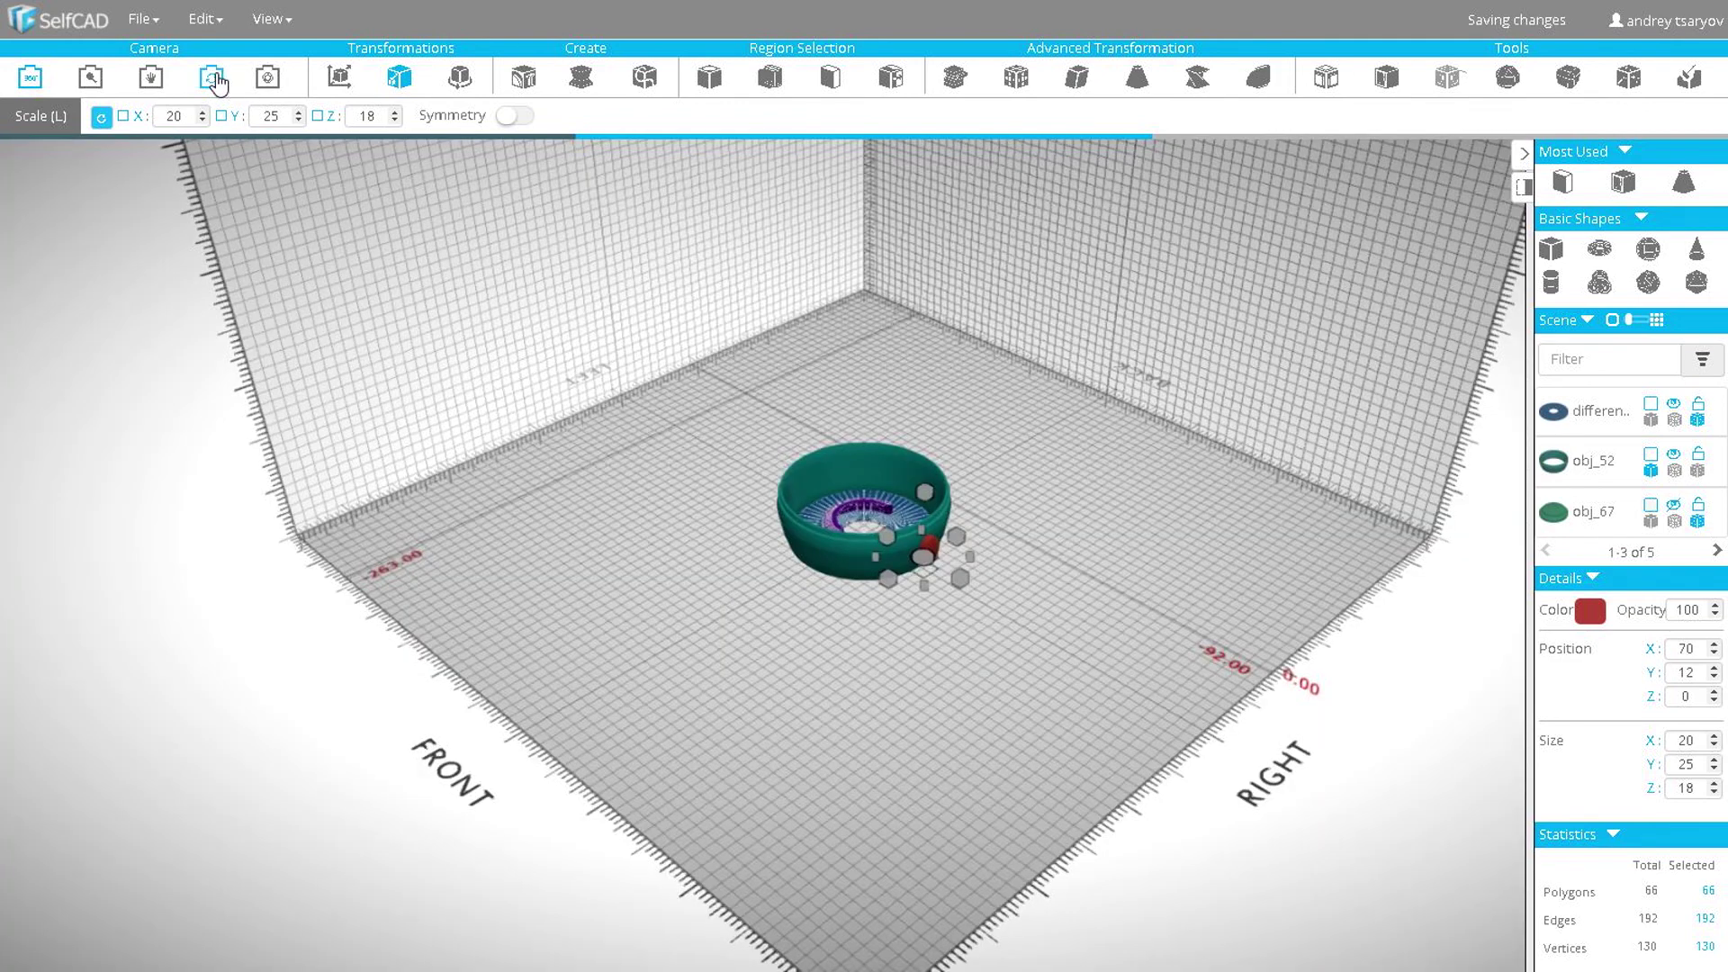
click(206, 19)
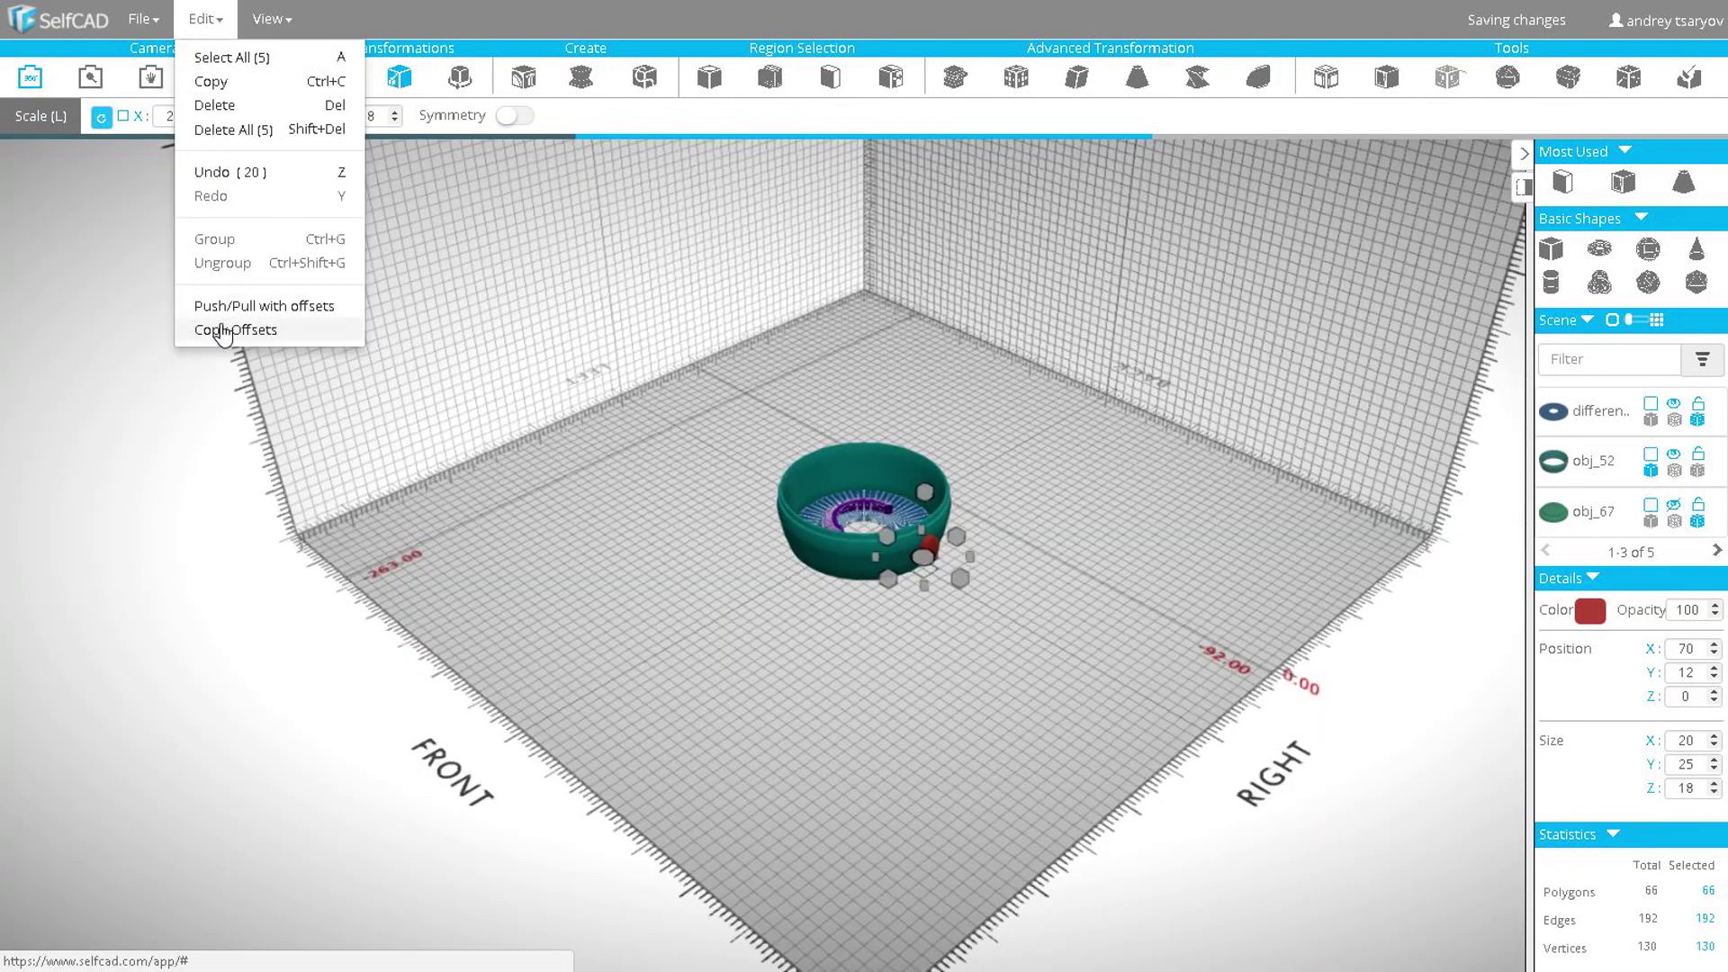
click(354, 338)
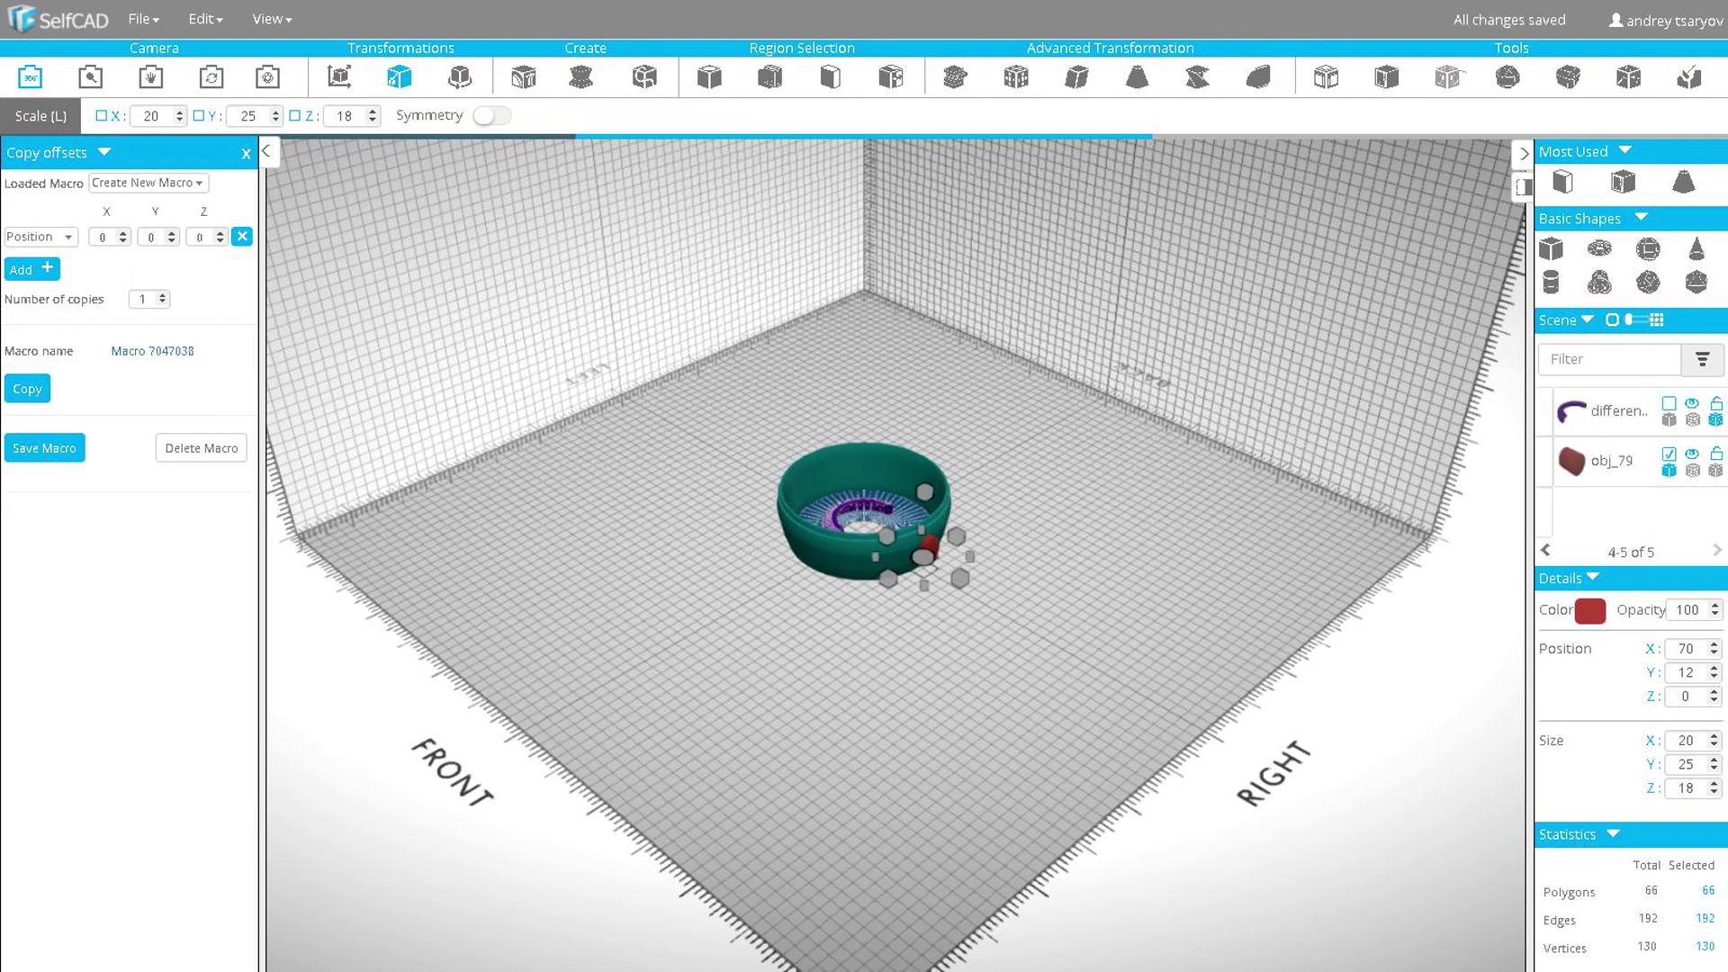
- Make 7 pivot-based copies of the red oval cylinder spaced around the container wall
click(63, 247)
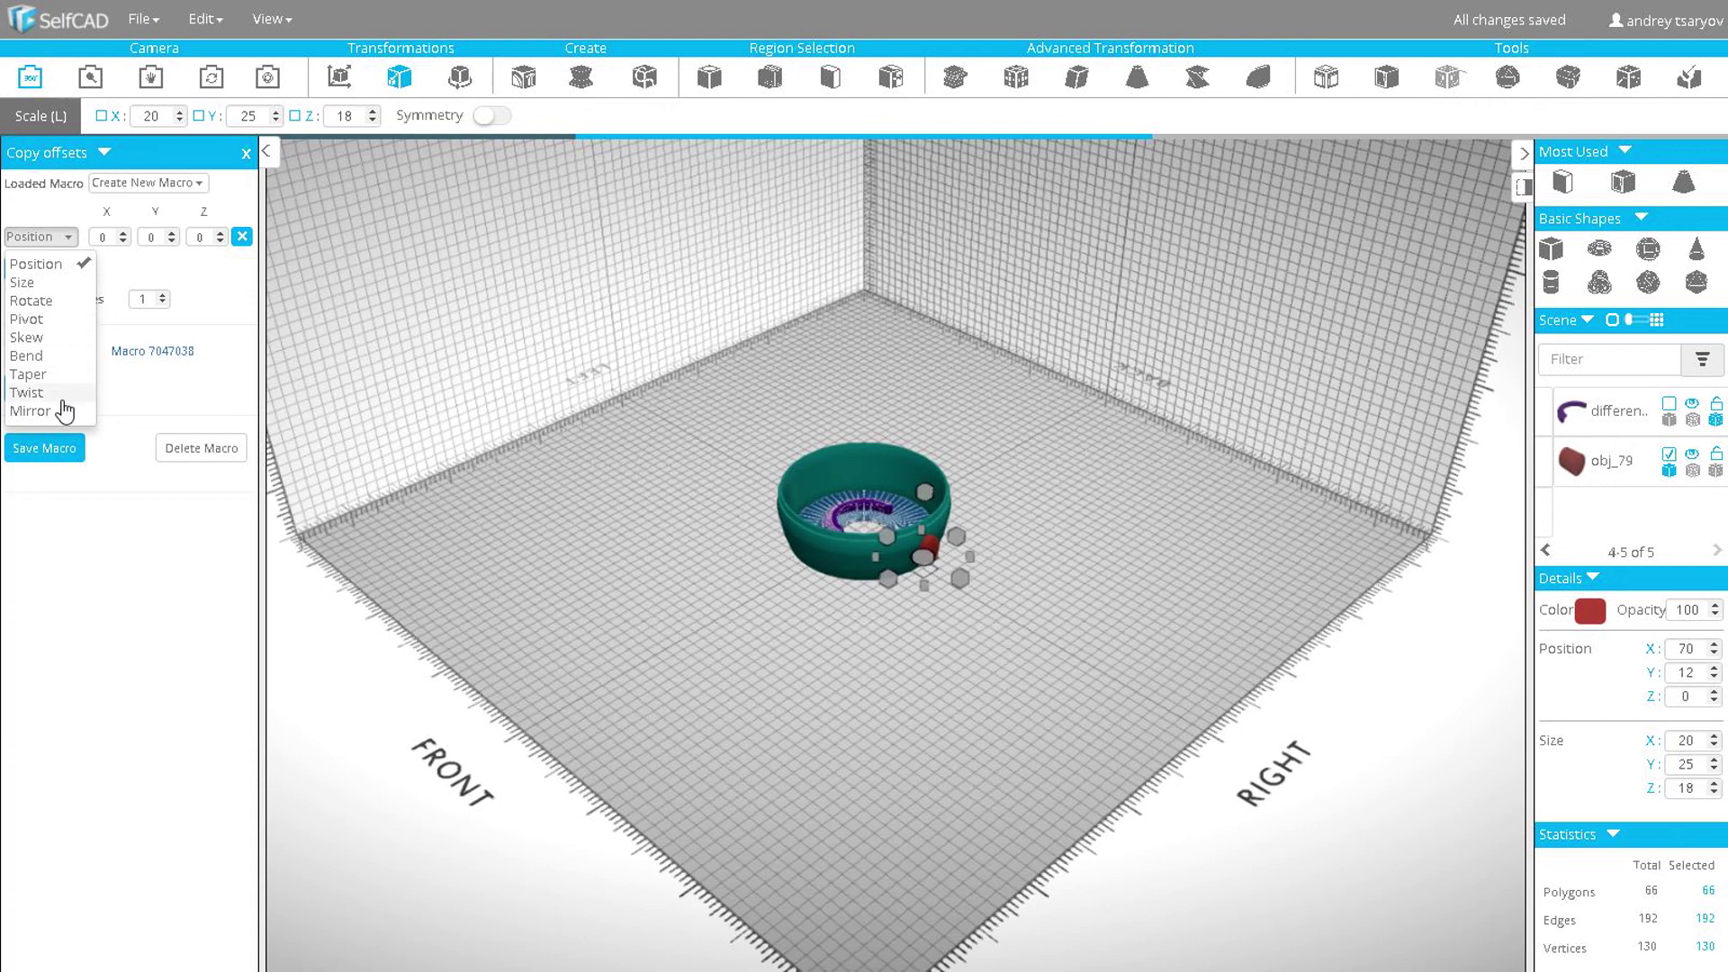
click(172, 269)
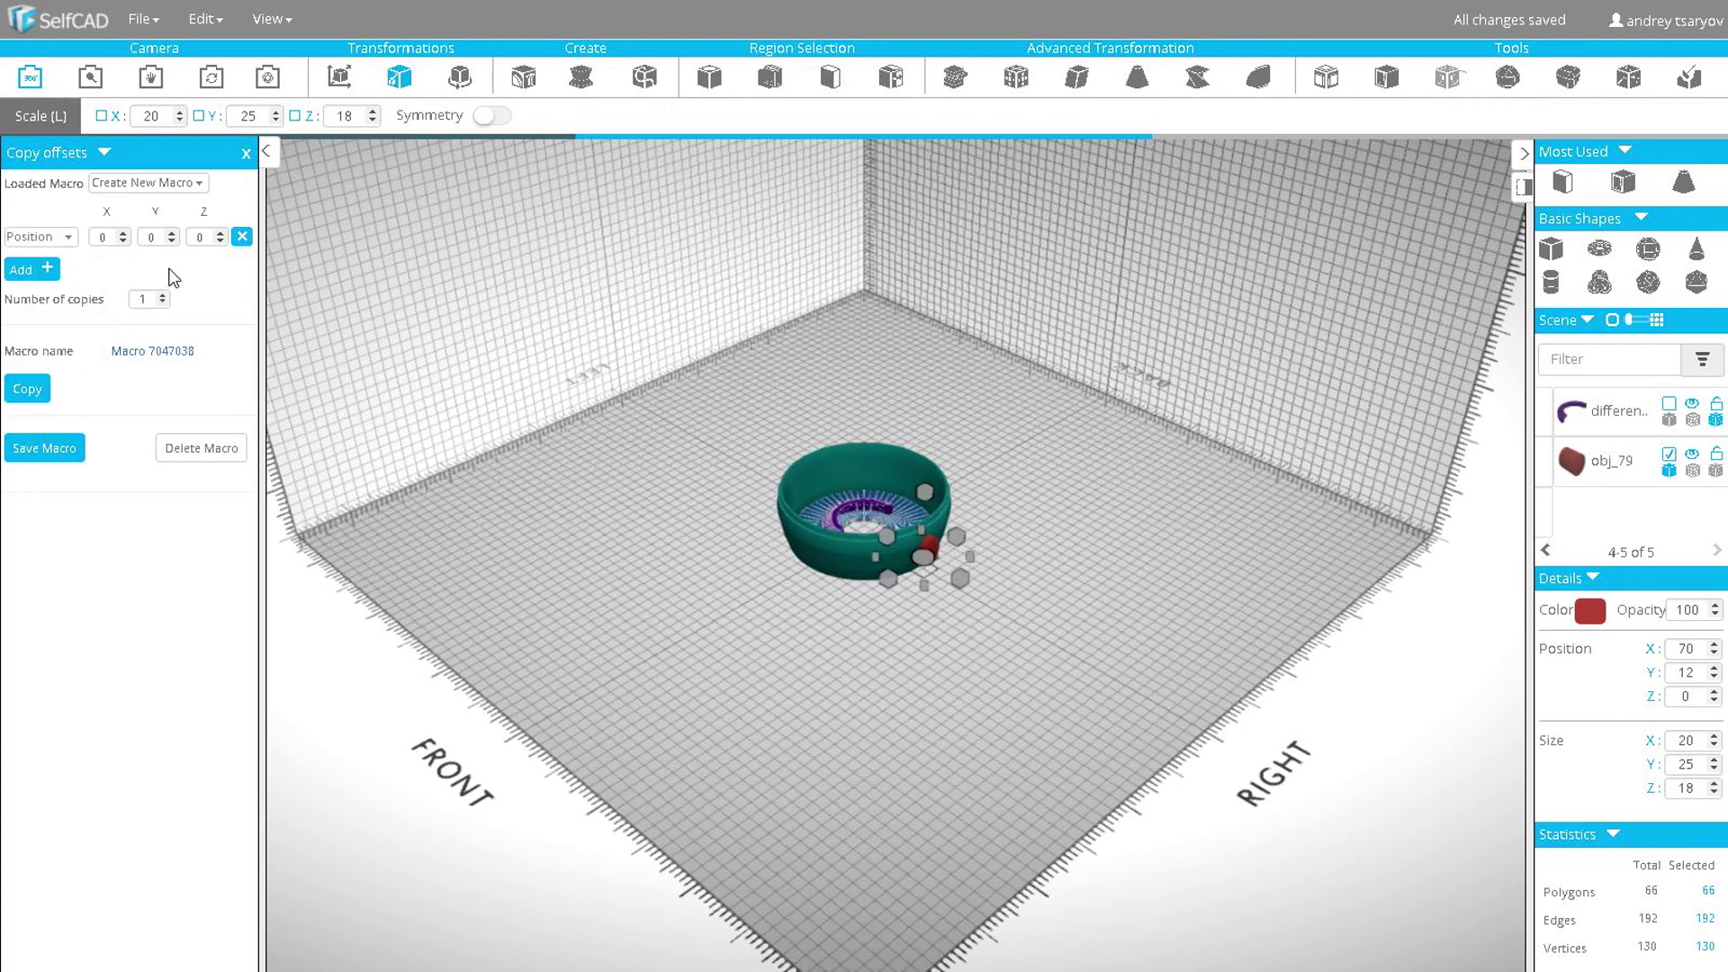
click(50, 281)
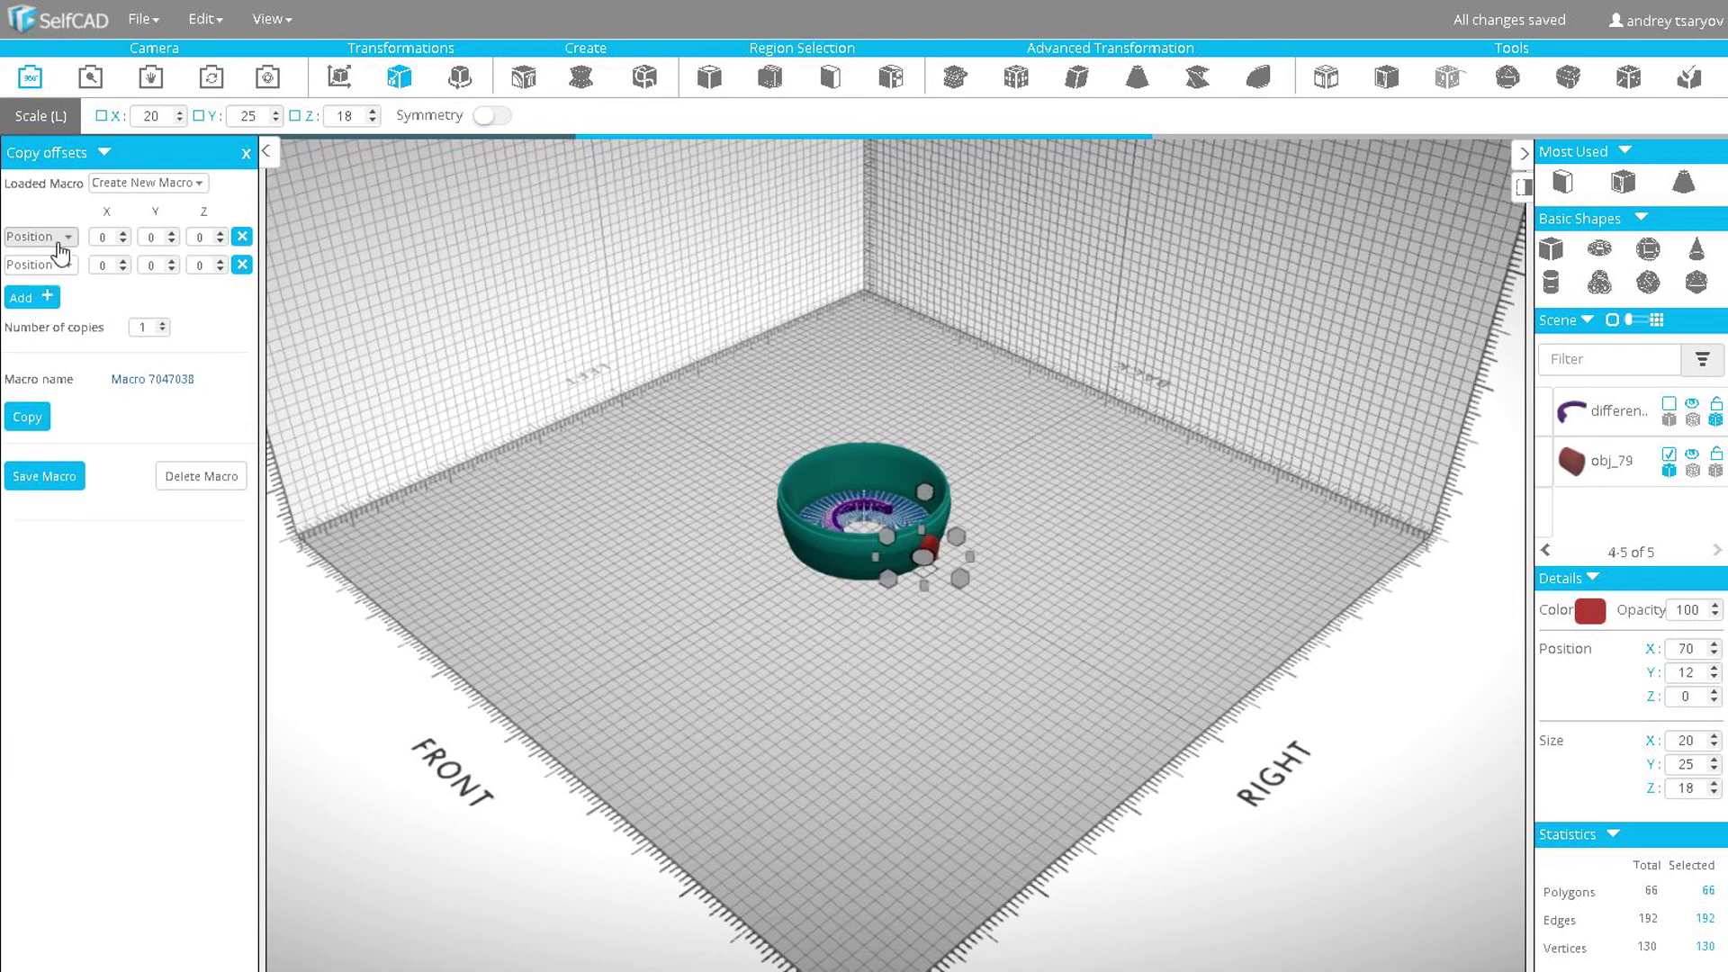
click(241, 265)
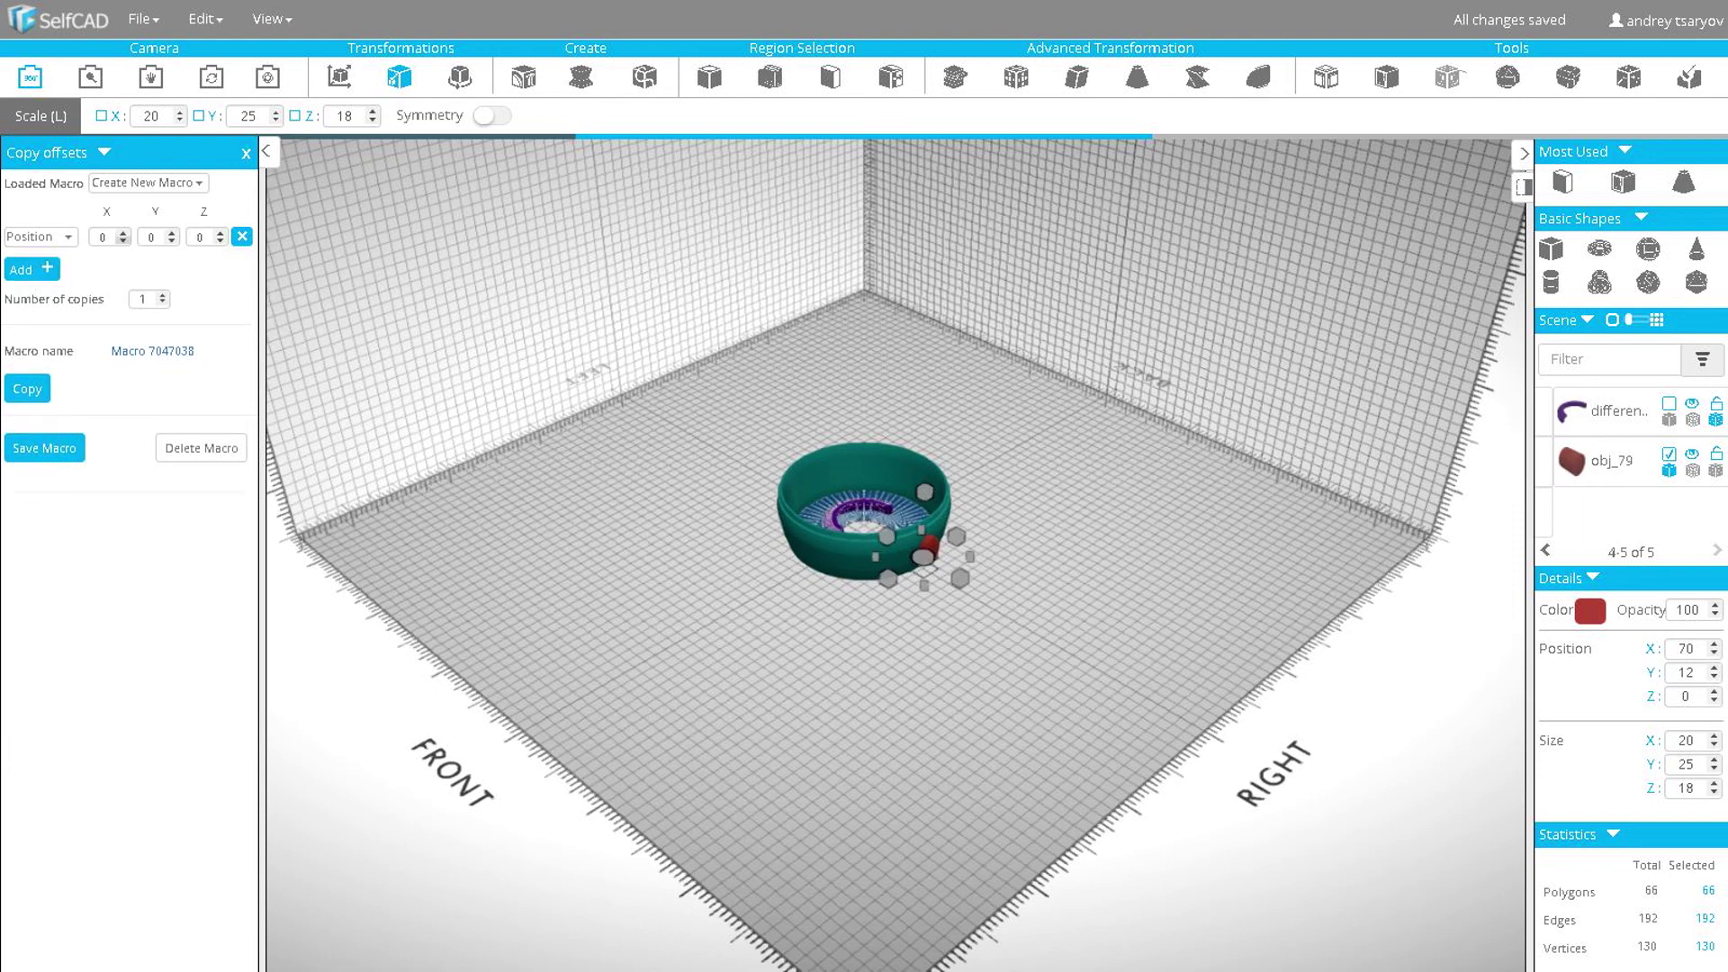
click(56, 241)
click(36, 396)
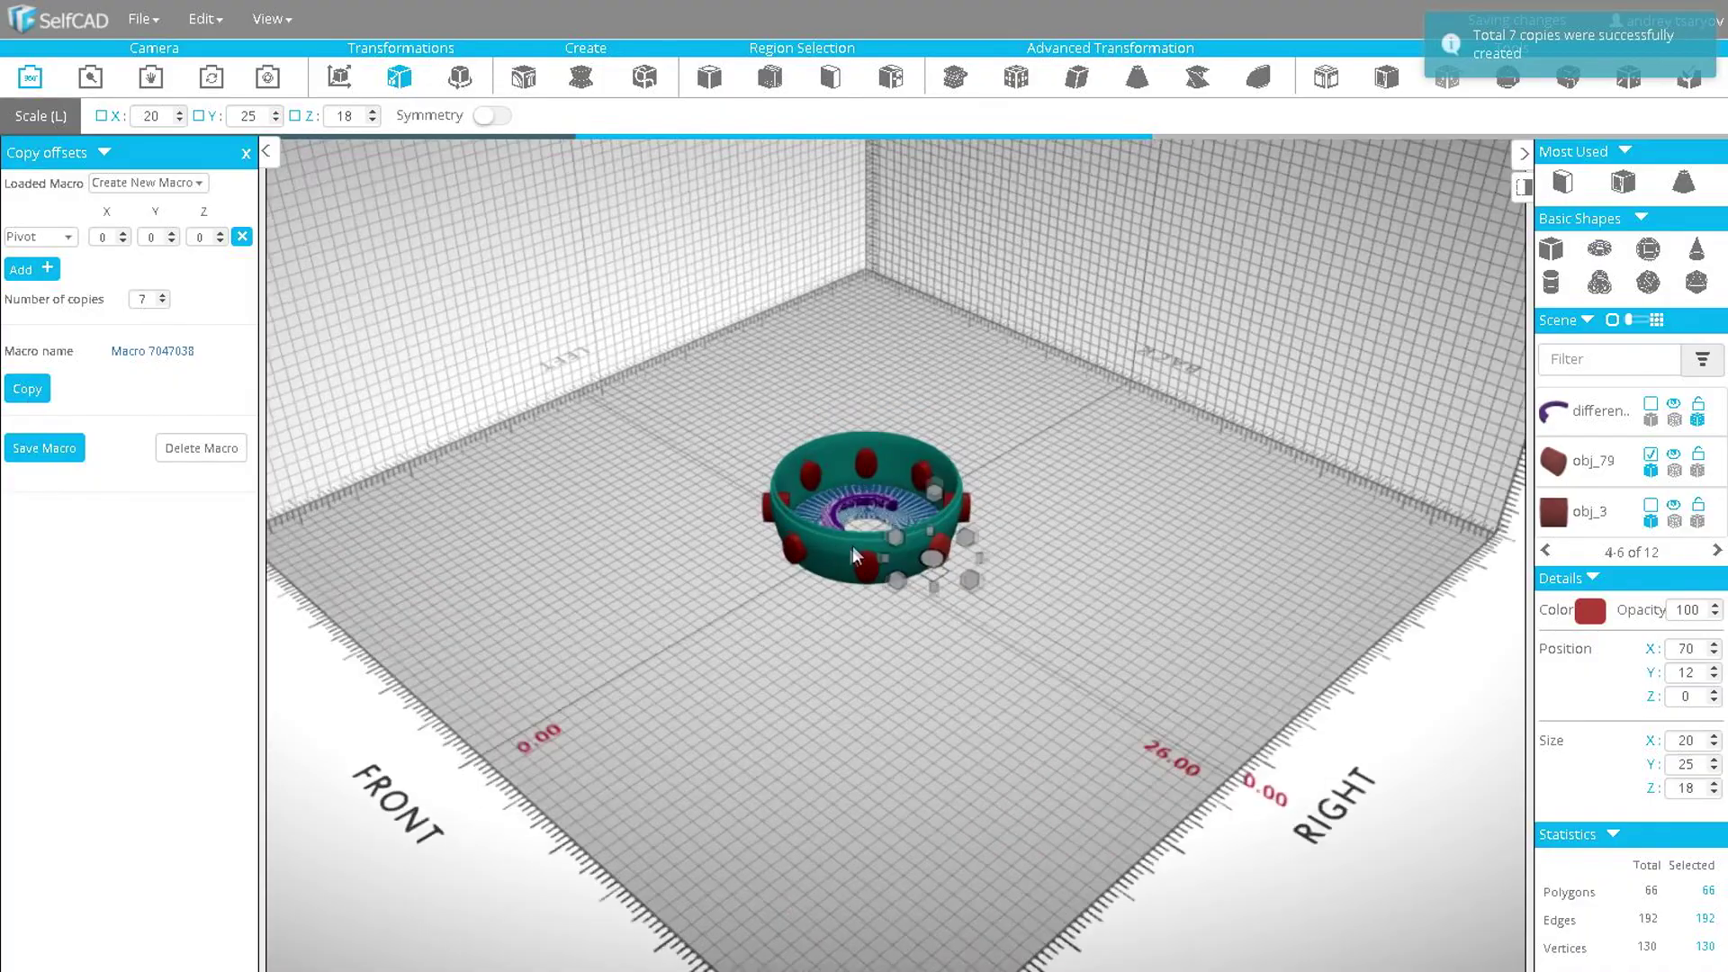
- Switch the selection from the red oval cylinder to the teal container
scroll(583, 405, up, 5)
drag(584, 405, 657, 400)
scroll(657, 399, up, 3)
drag(1080, 338, 1120, 364)
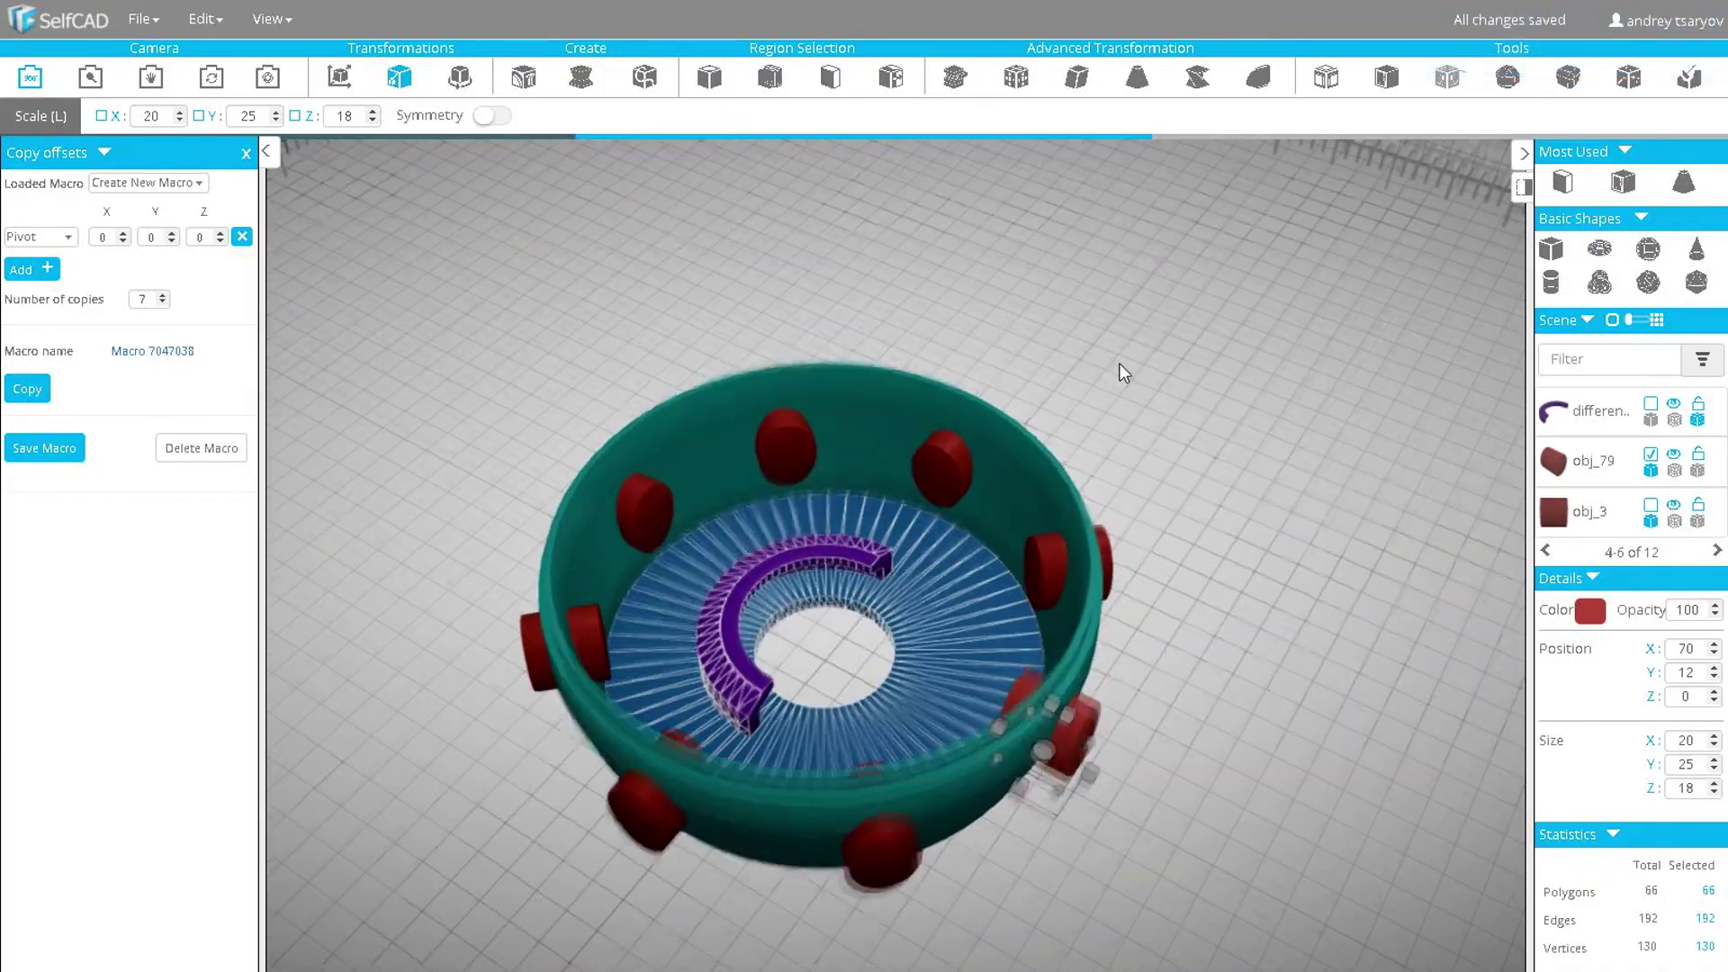
drag(450, 259, 508, 263)
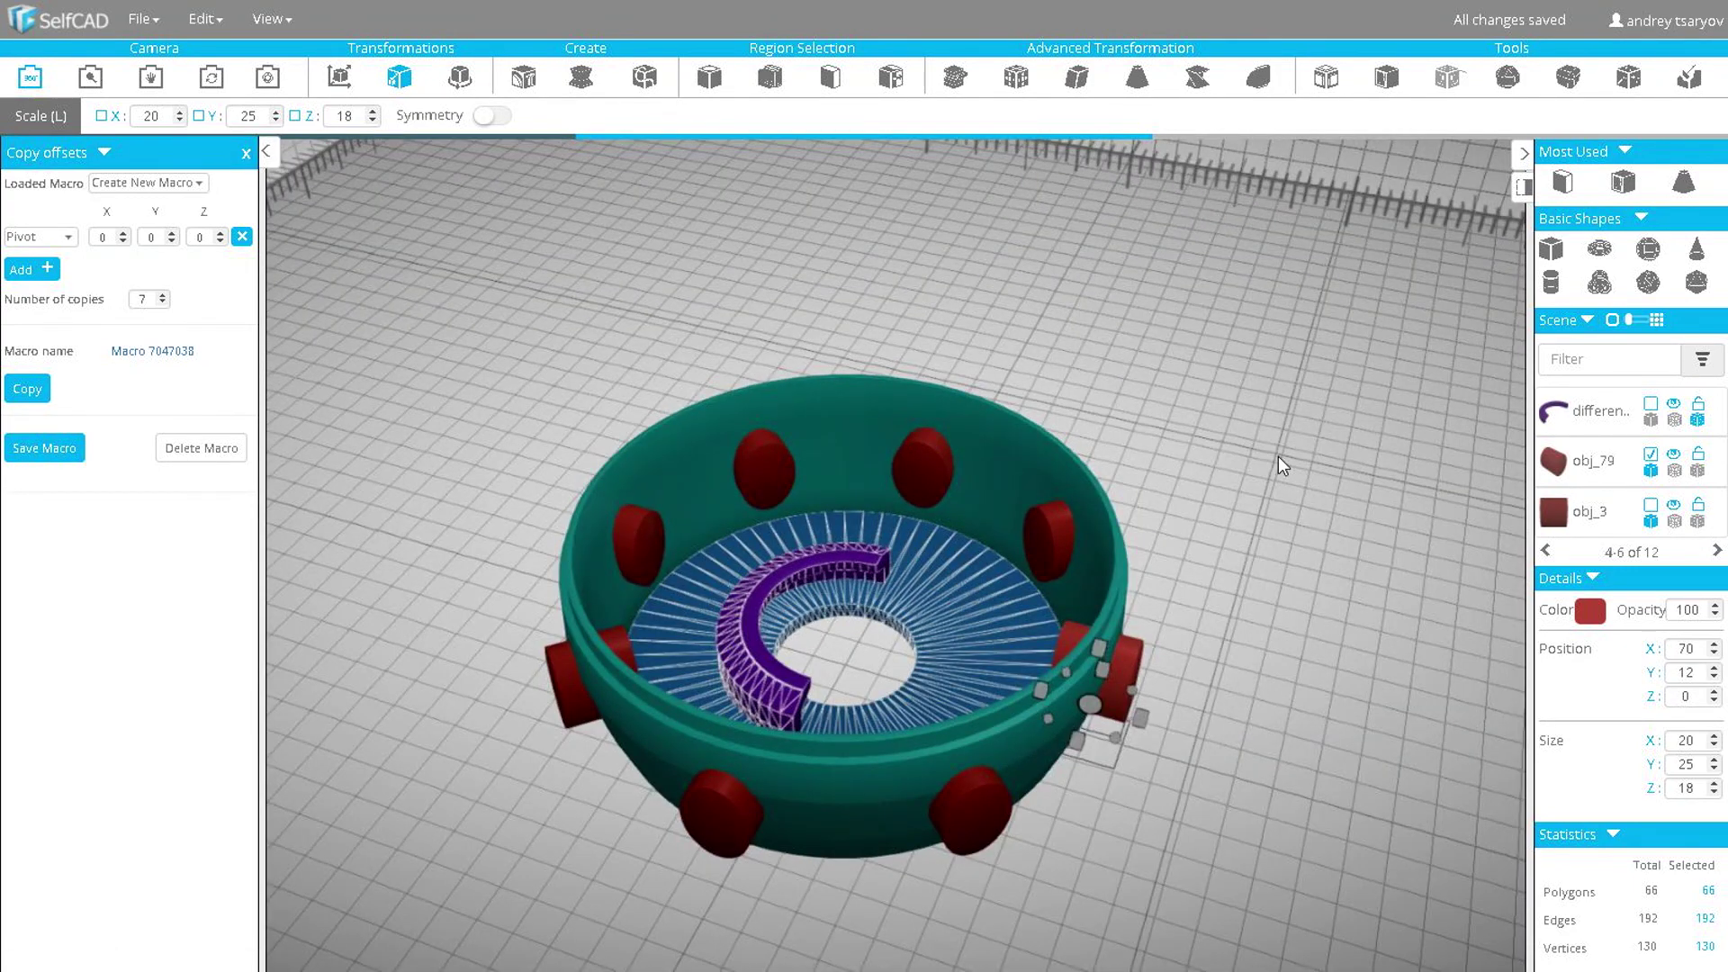
click(211, 79)
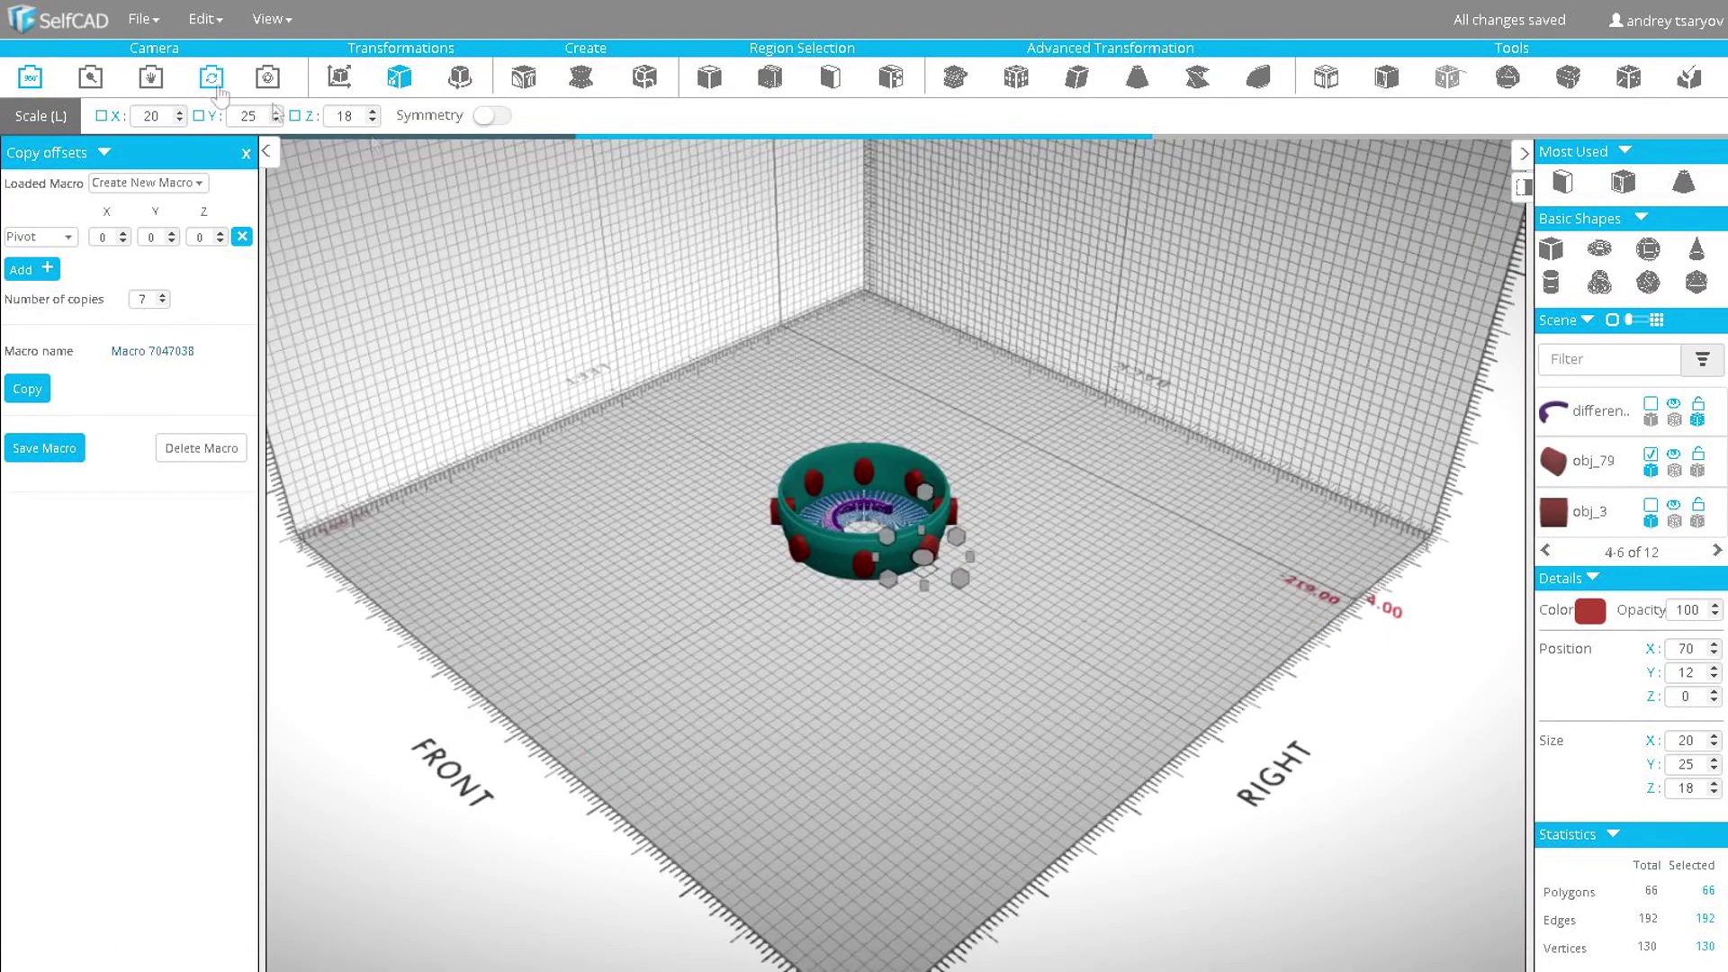
click(1033, 481)
click(884, 549)
click(884, 549)
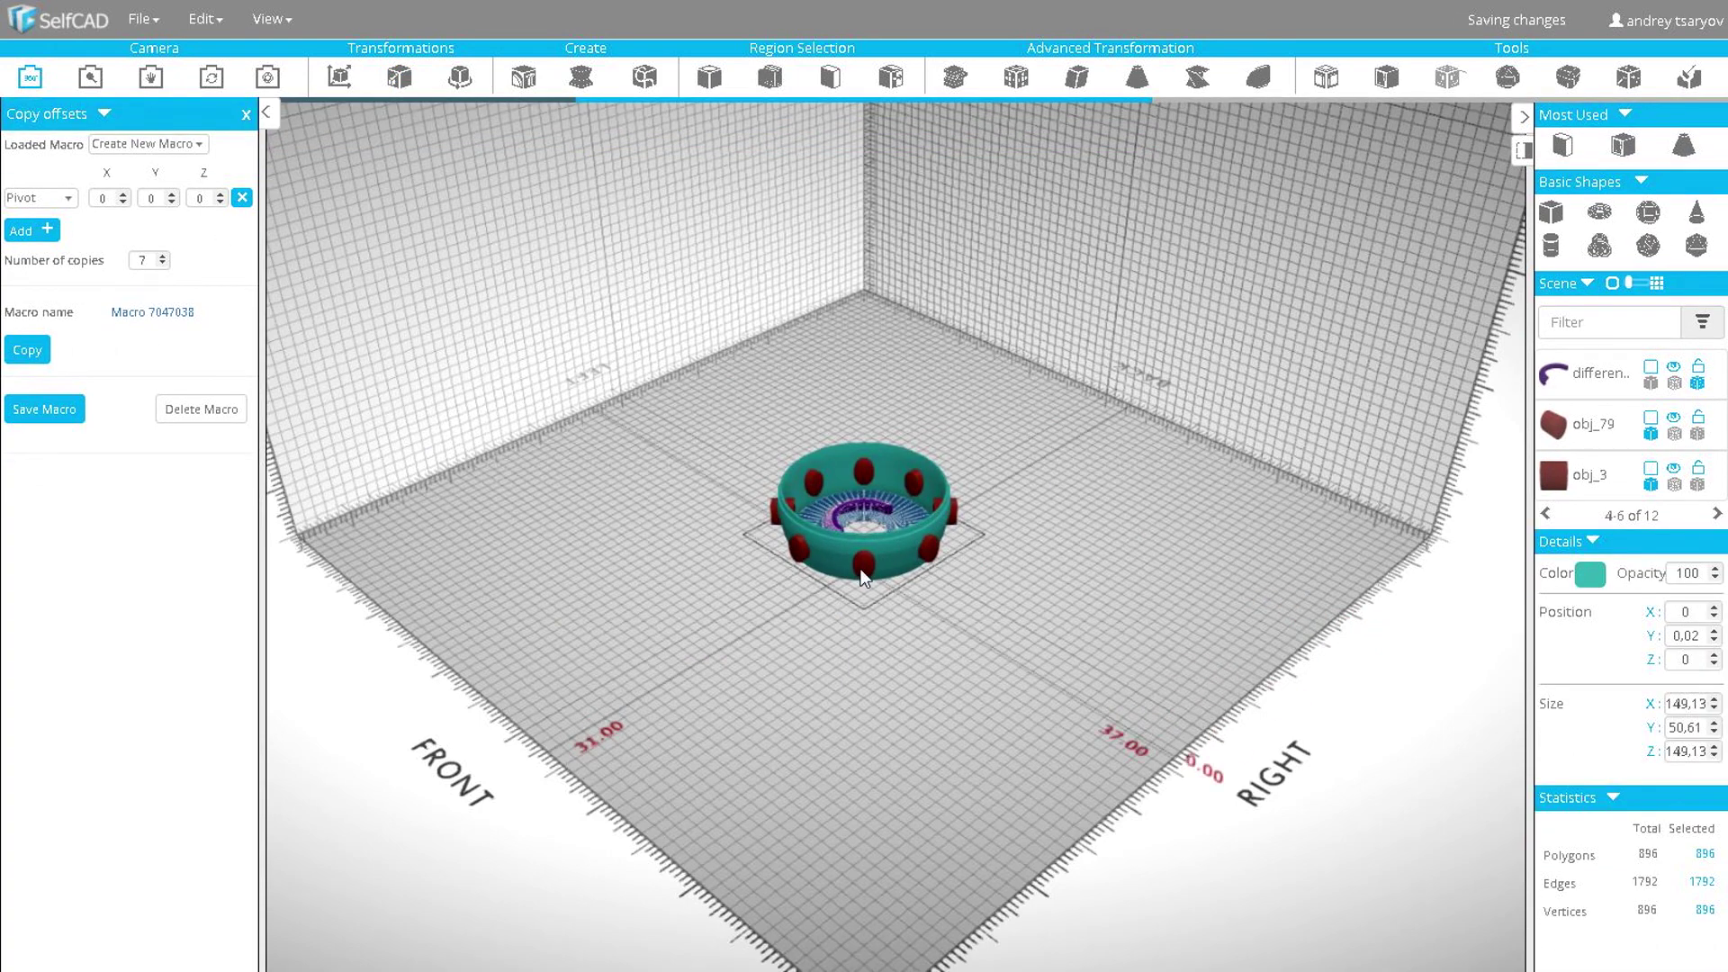
- Start a Difference operation and add the eight red oval cylinders around the wall to the container selection
click(1447, 76)
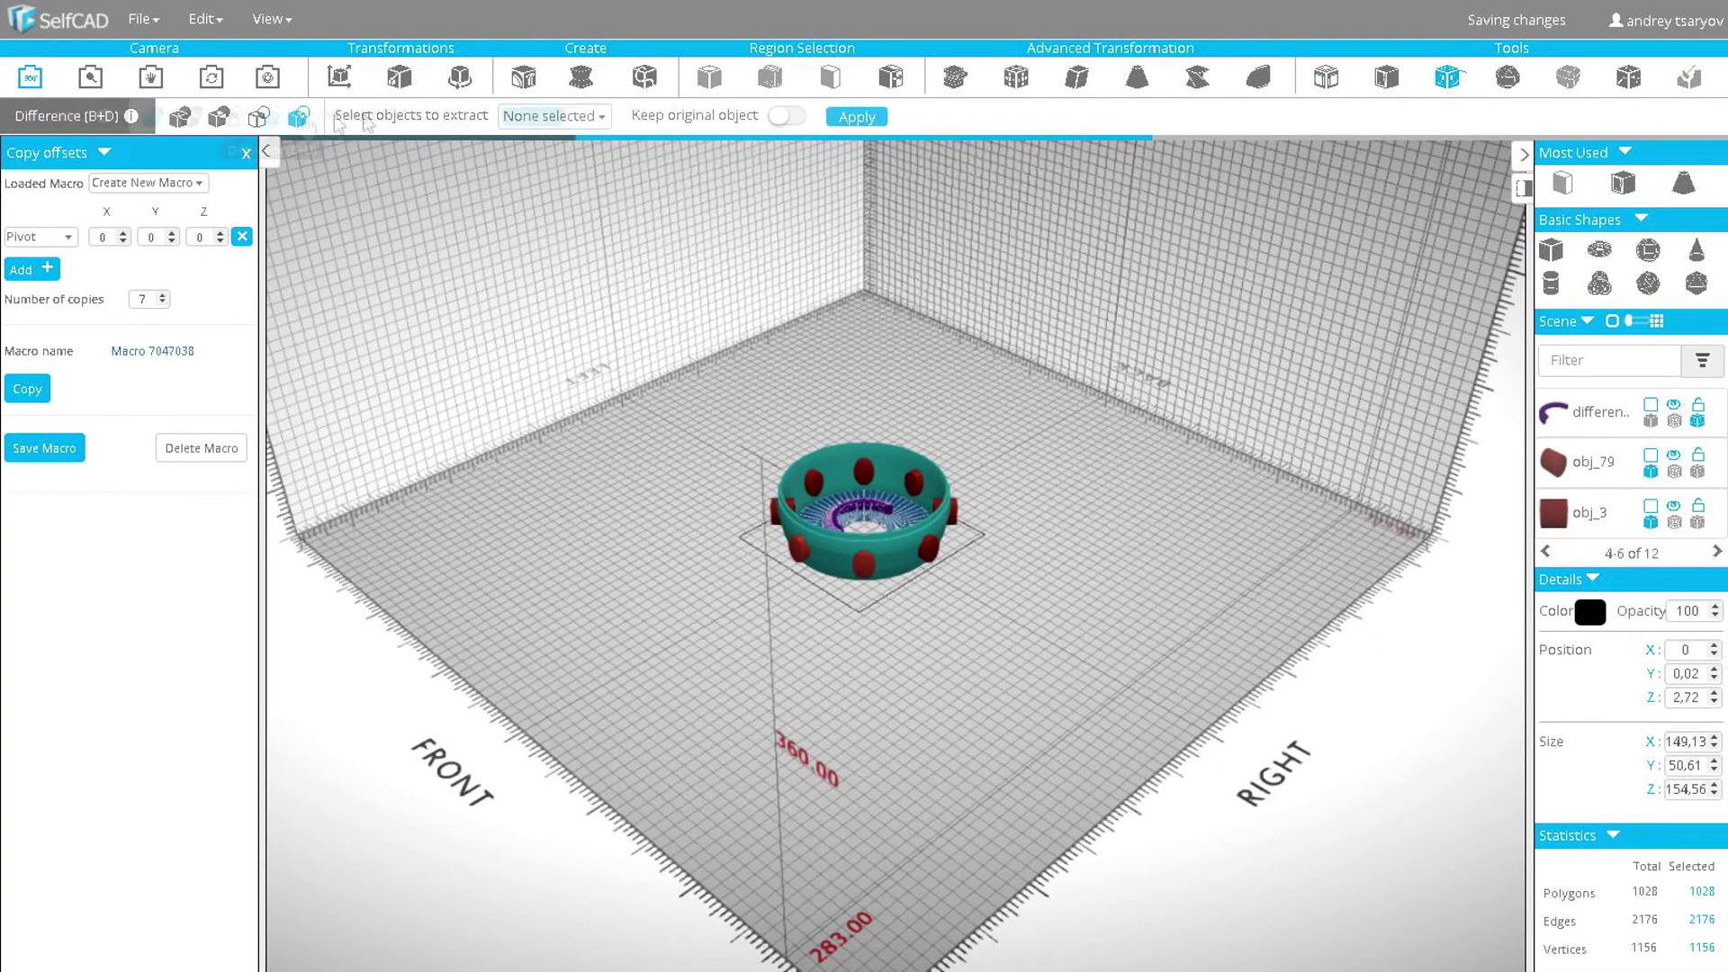
click(554, 115)
click(934, 554)
click(949, 511)
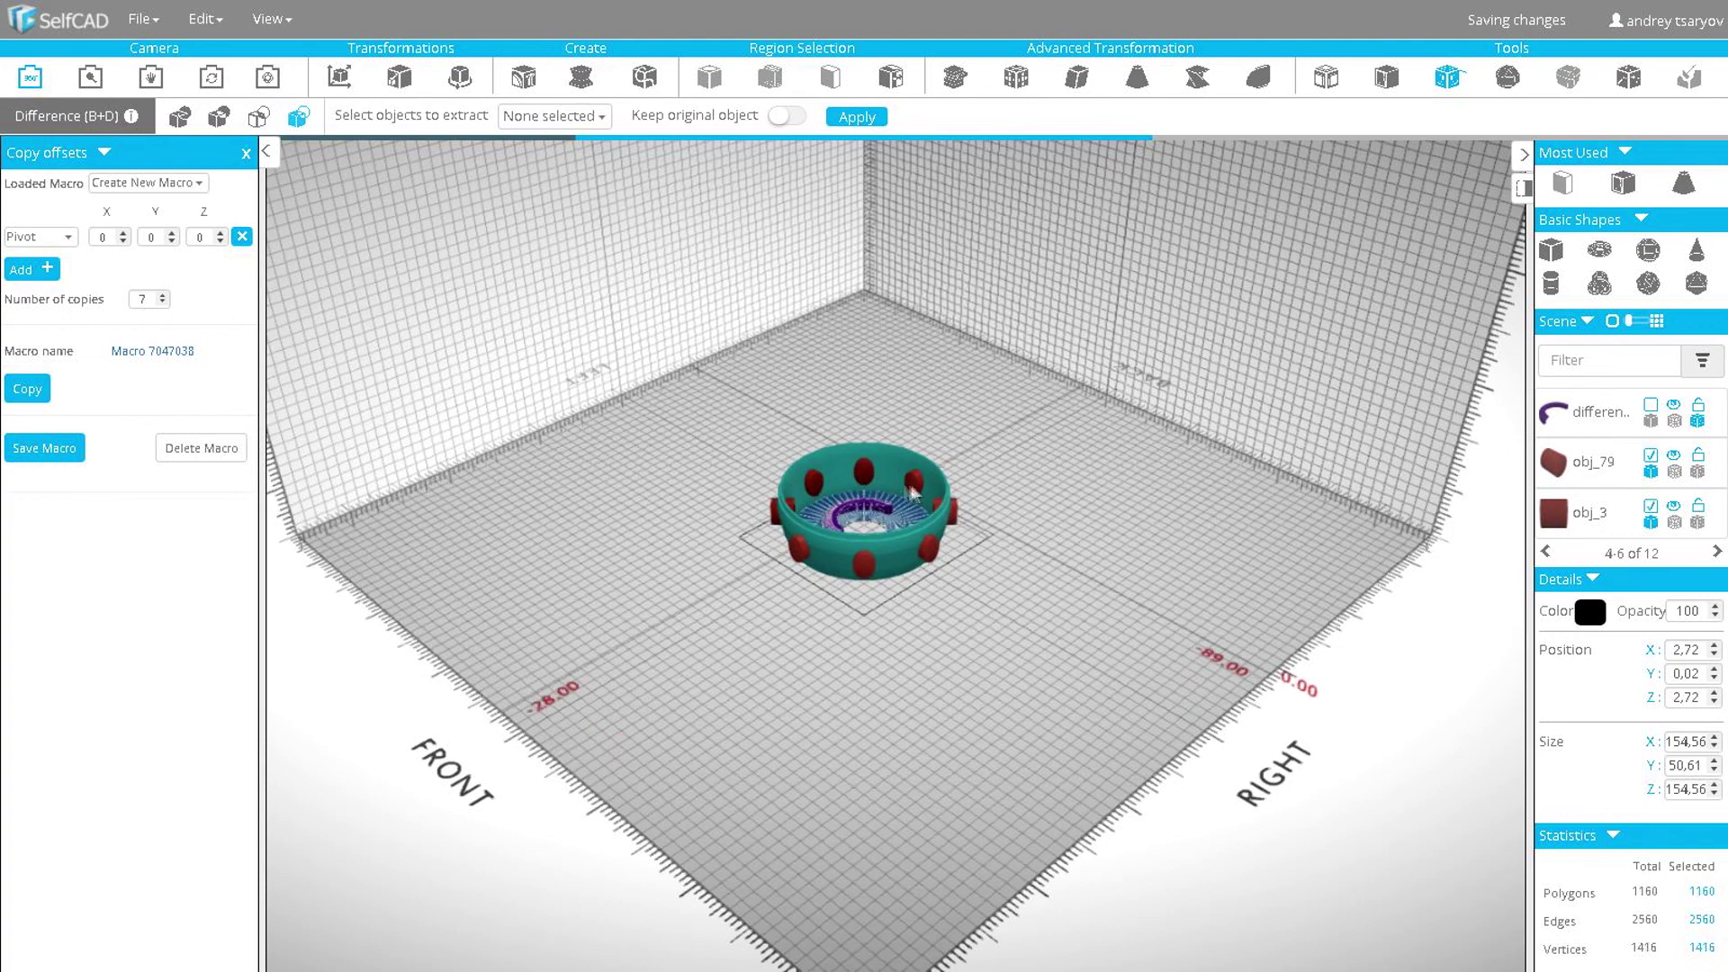
click(914, 484)
click(864, 473)
click(814, 483)
click(776, 515)
- Set all eight red cylinders as the objects to extract and subtract them from the container wall
click(554, 115)
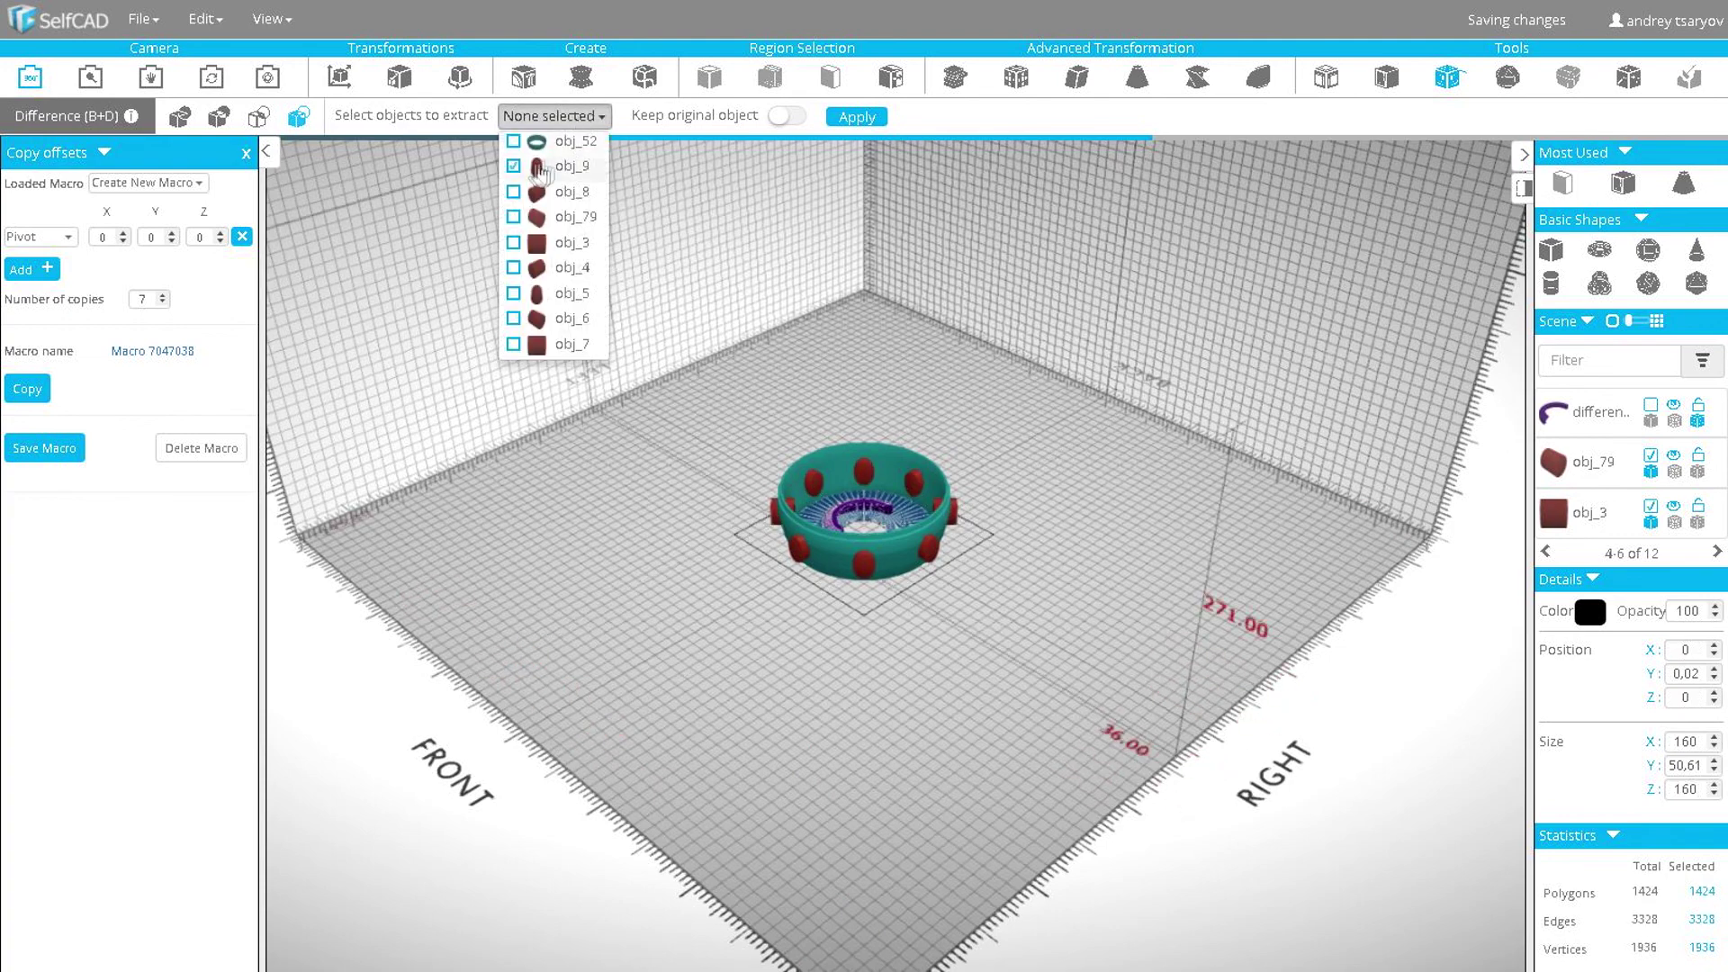
click(513, 166)
click(513, 191)
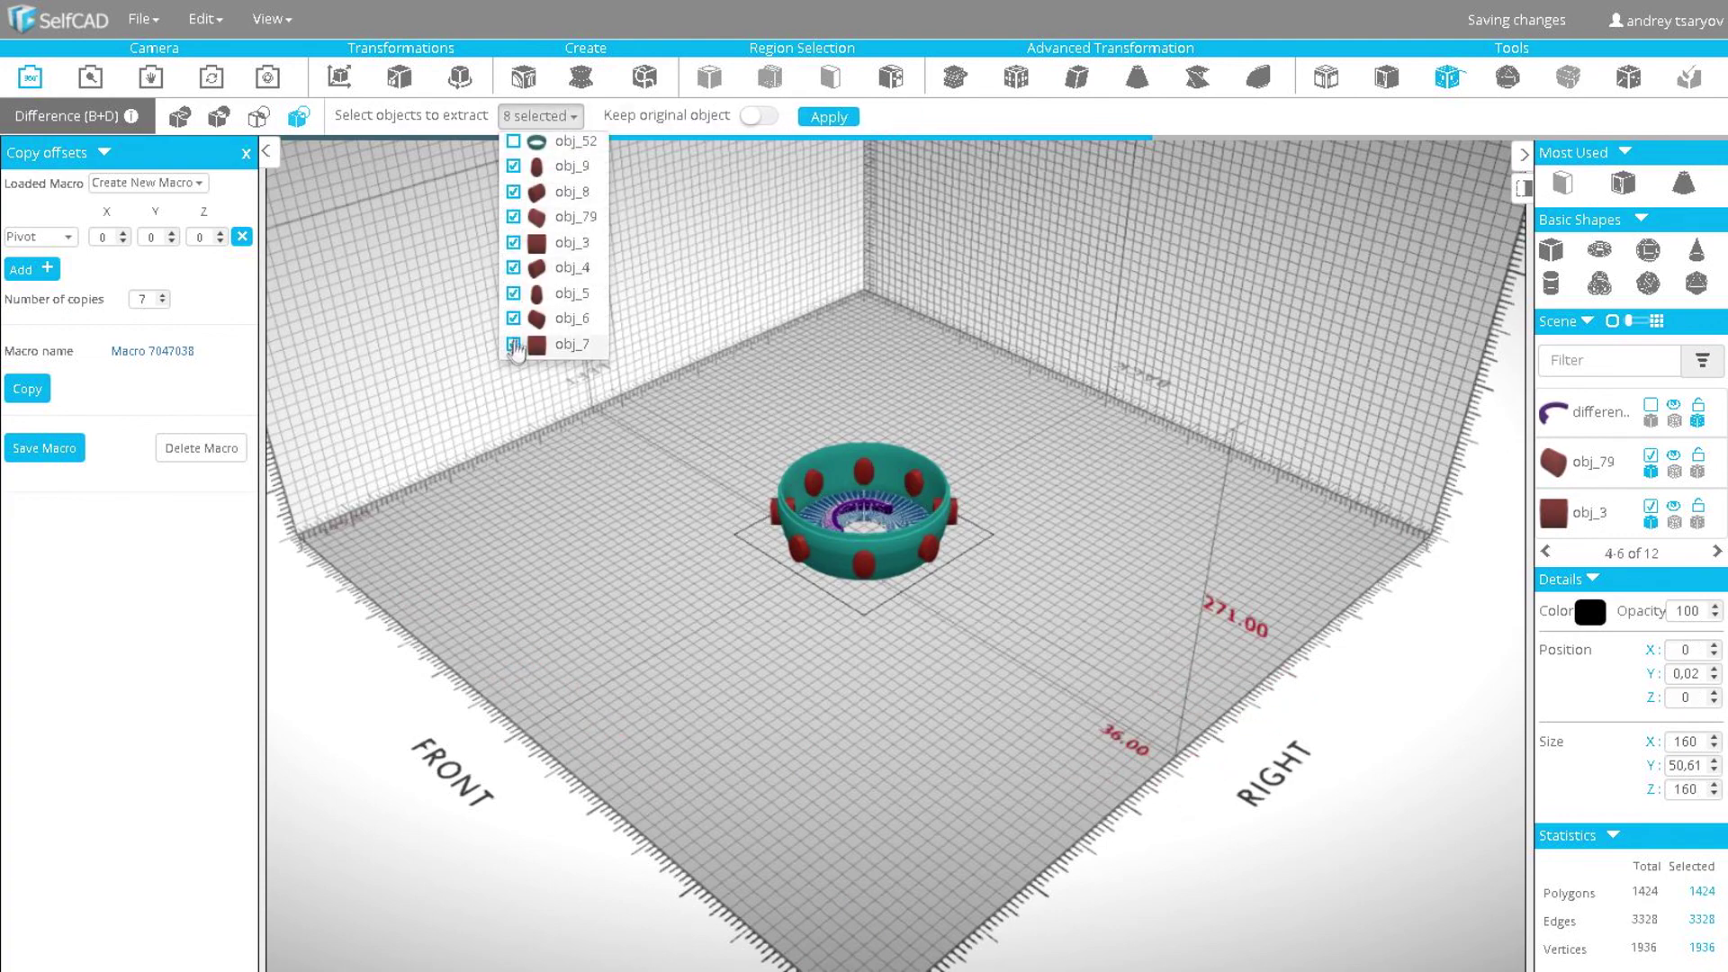
click(822, 118)
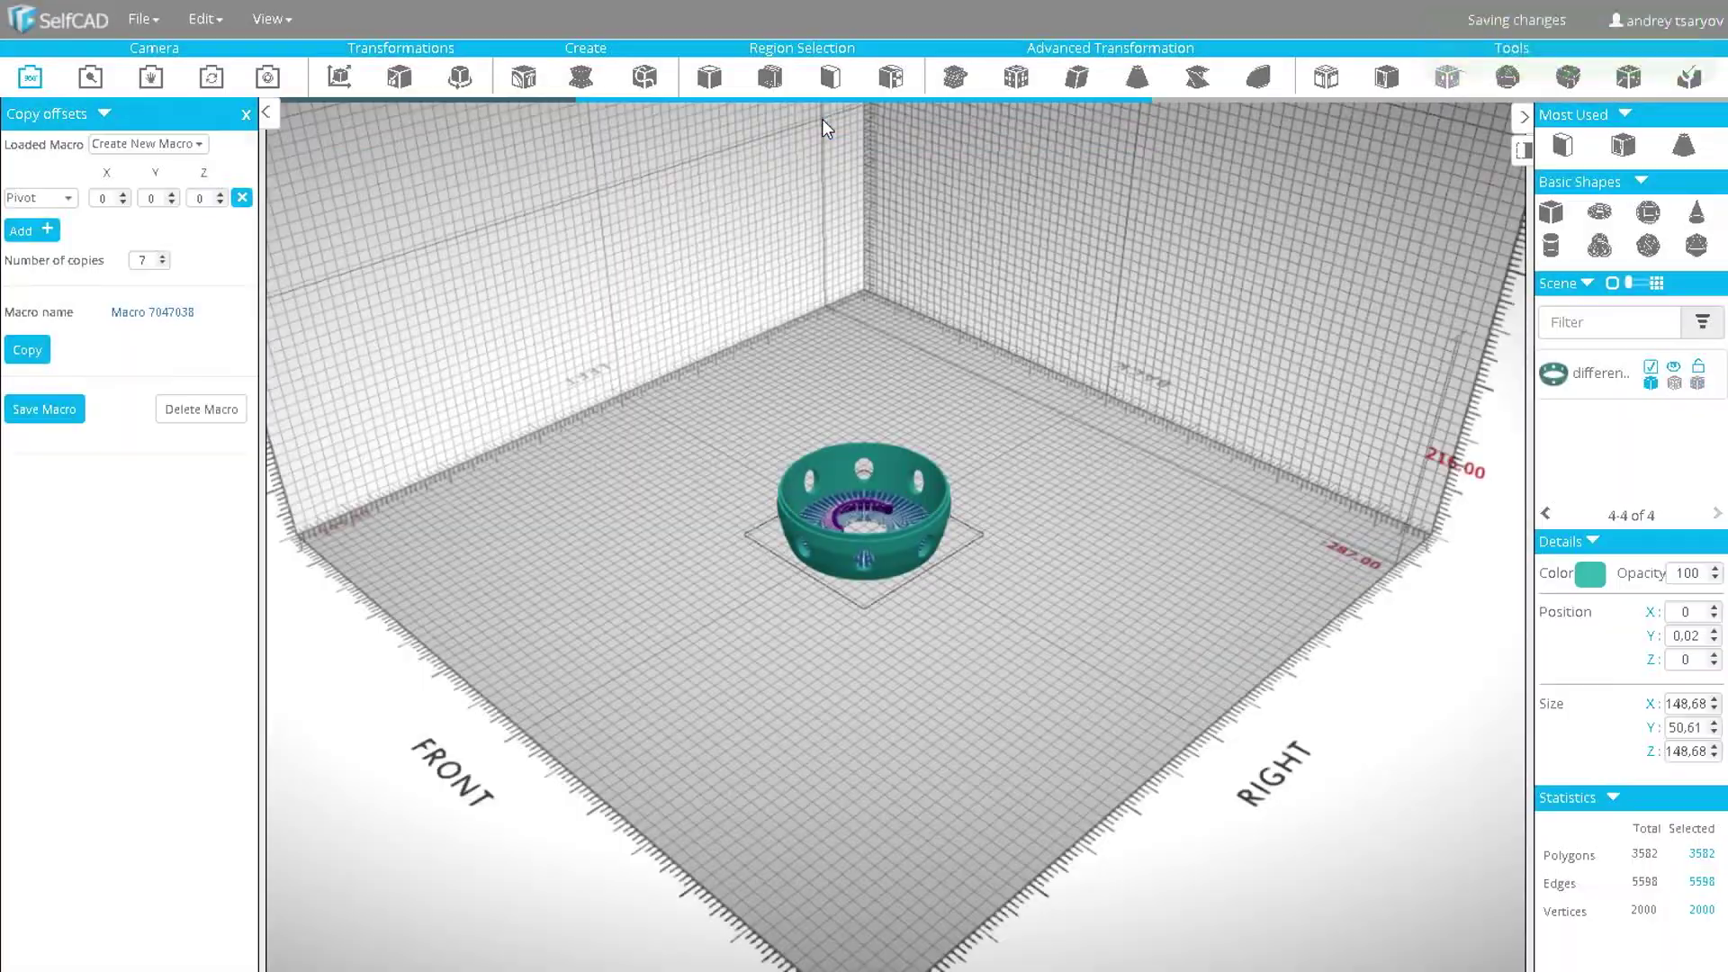
- Select the perforated container together with its holed base and purple half ring, and raise them to Y 55
scroll(904, 459, up, 6)
drag(839, 471, 576, 279)
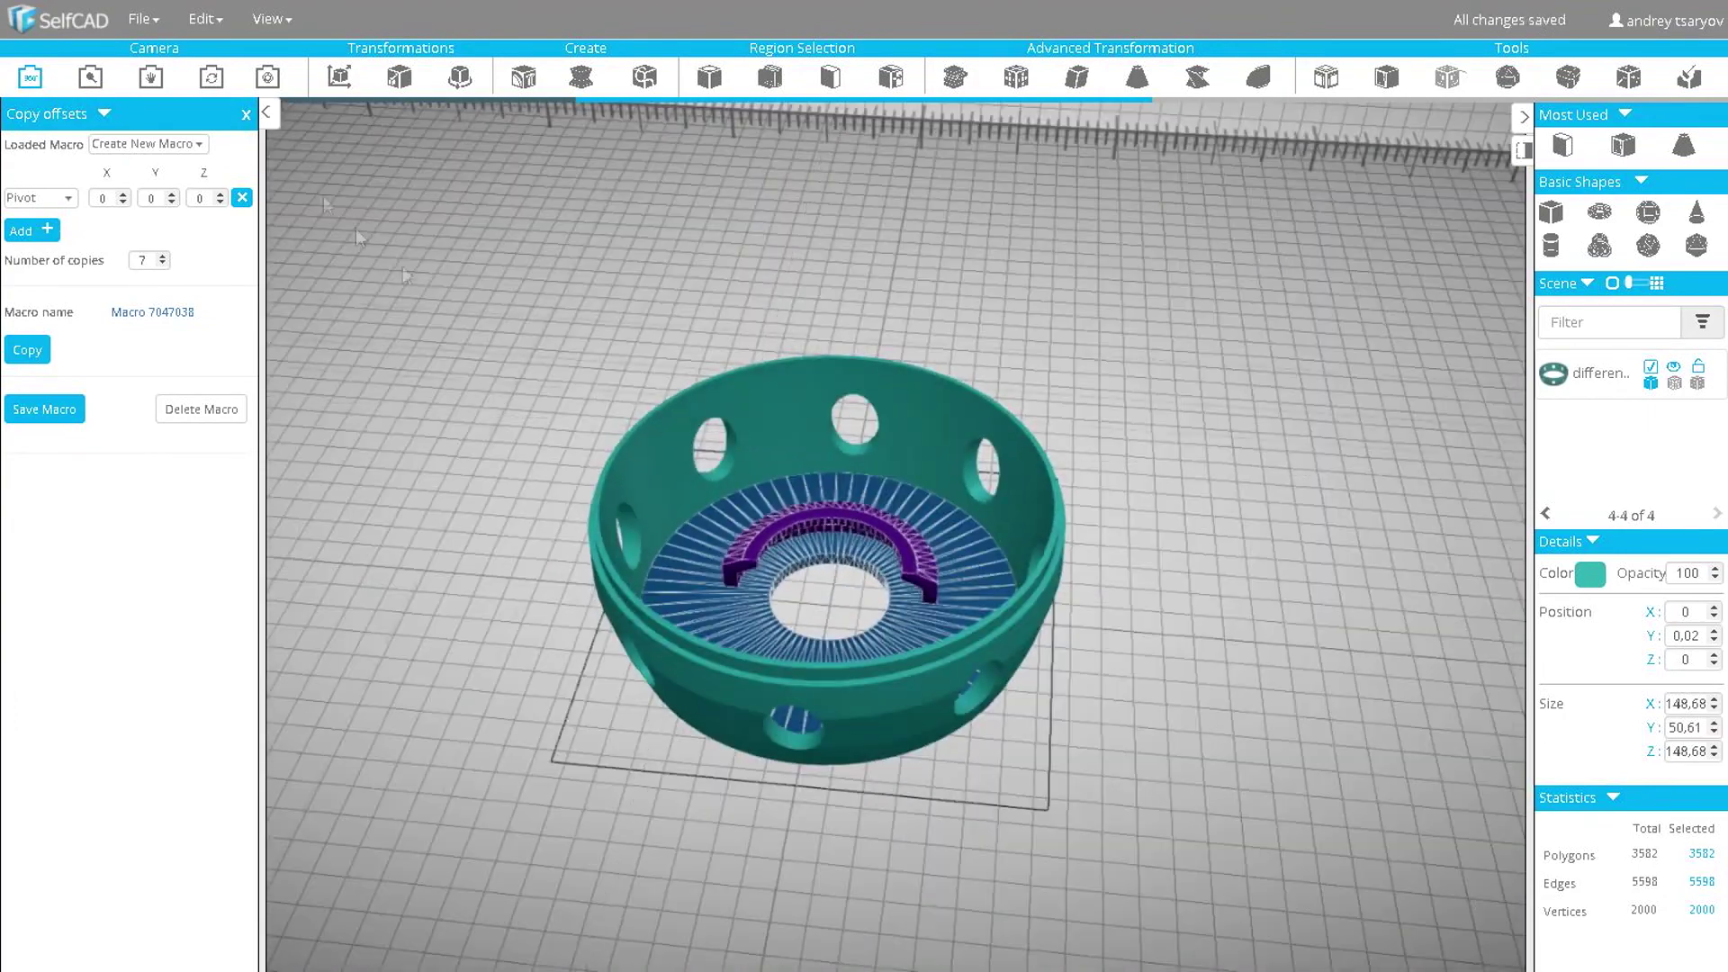
click(211, 78)
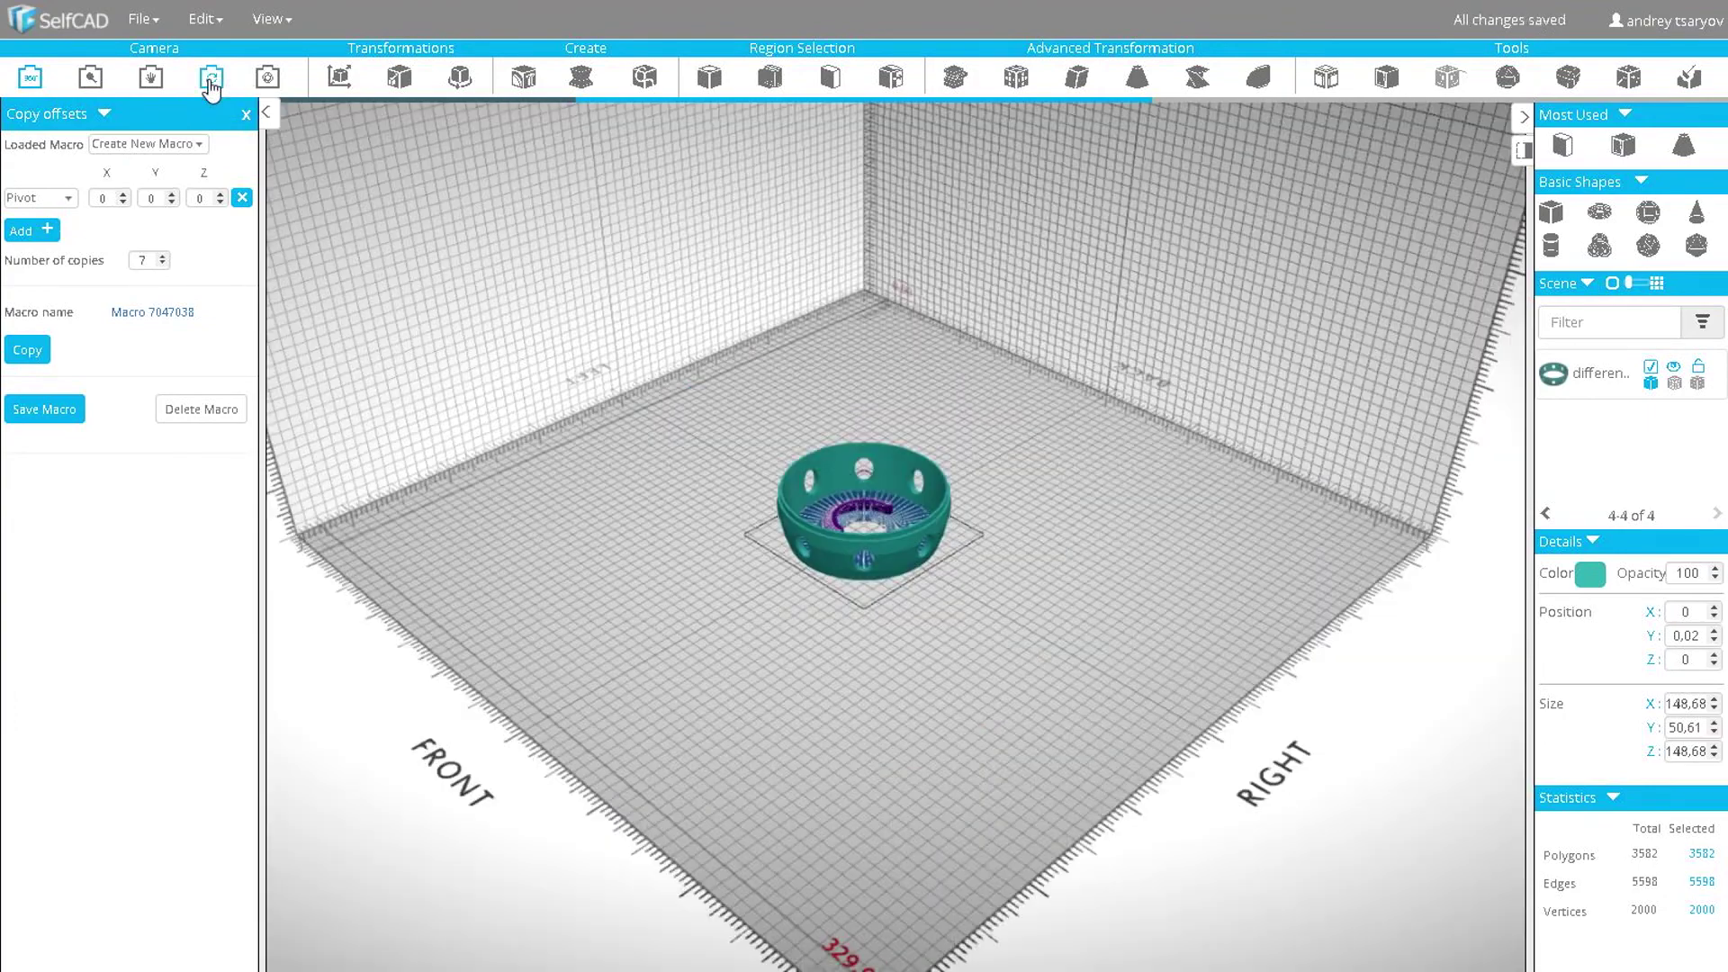
click(1652, 367)
click(1651, 470)
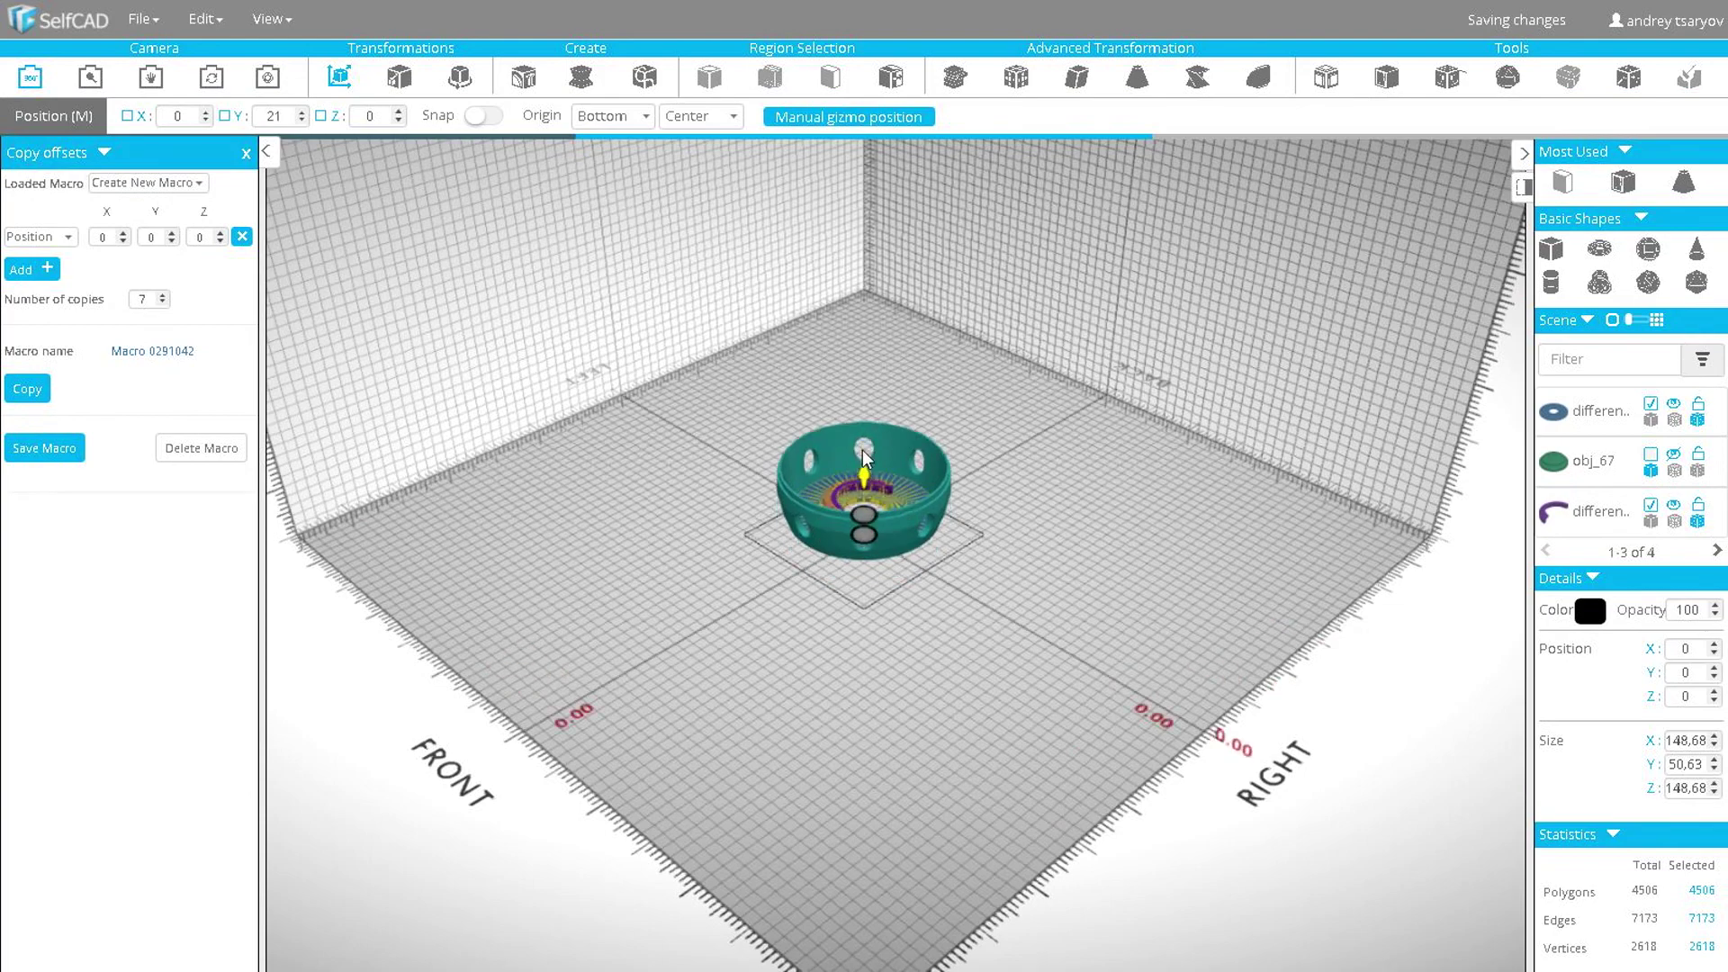
scroll(686, 385, up, 3)
drag(685, 385, 891, 432)
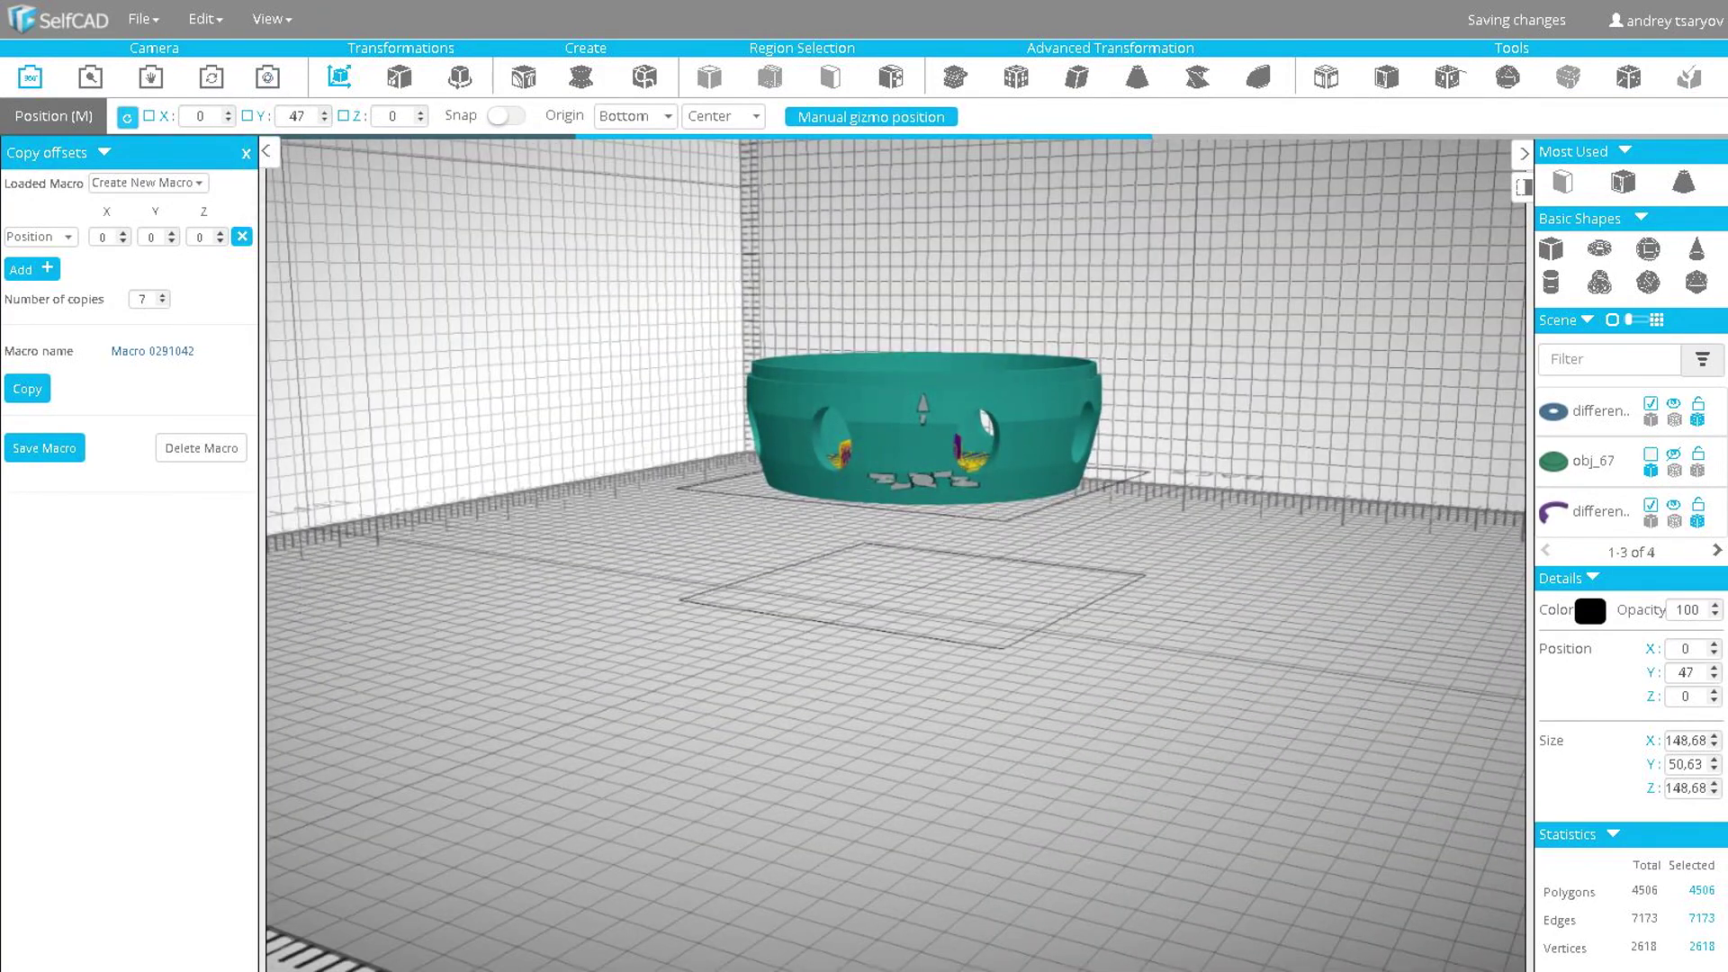
double_click(297, 116)
text(55)
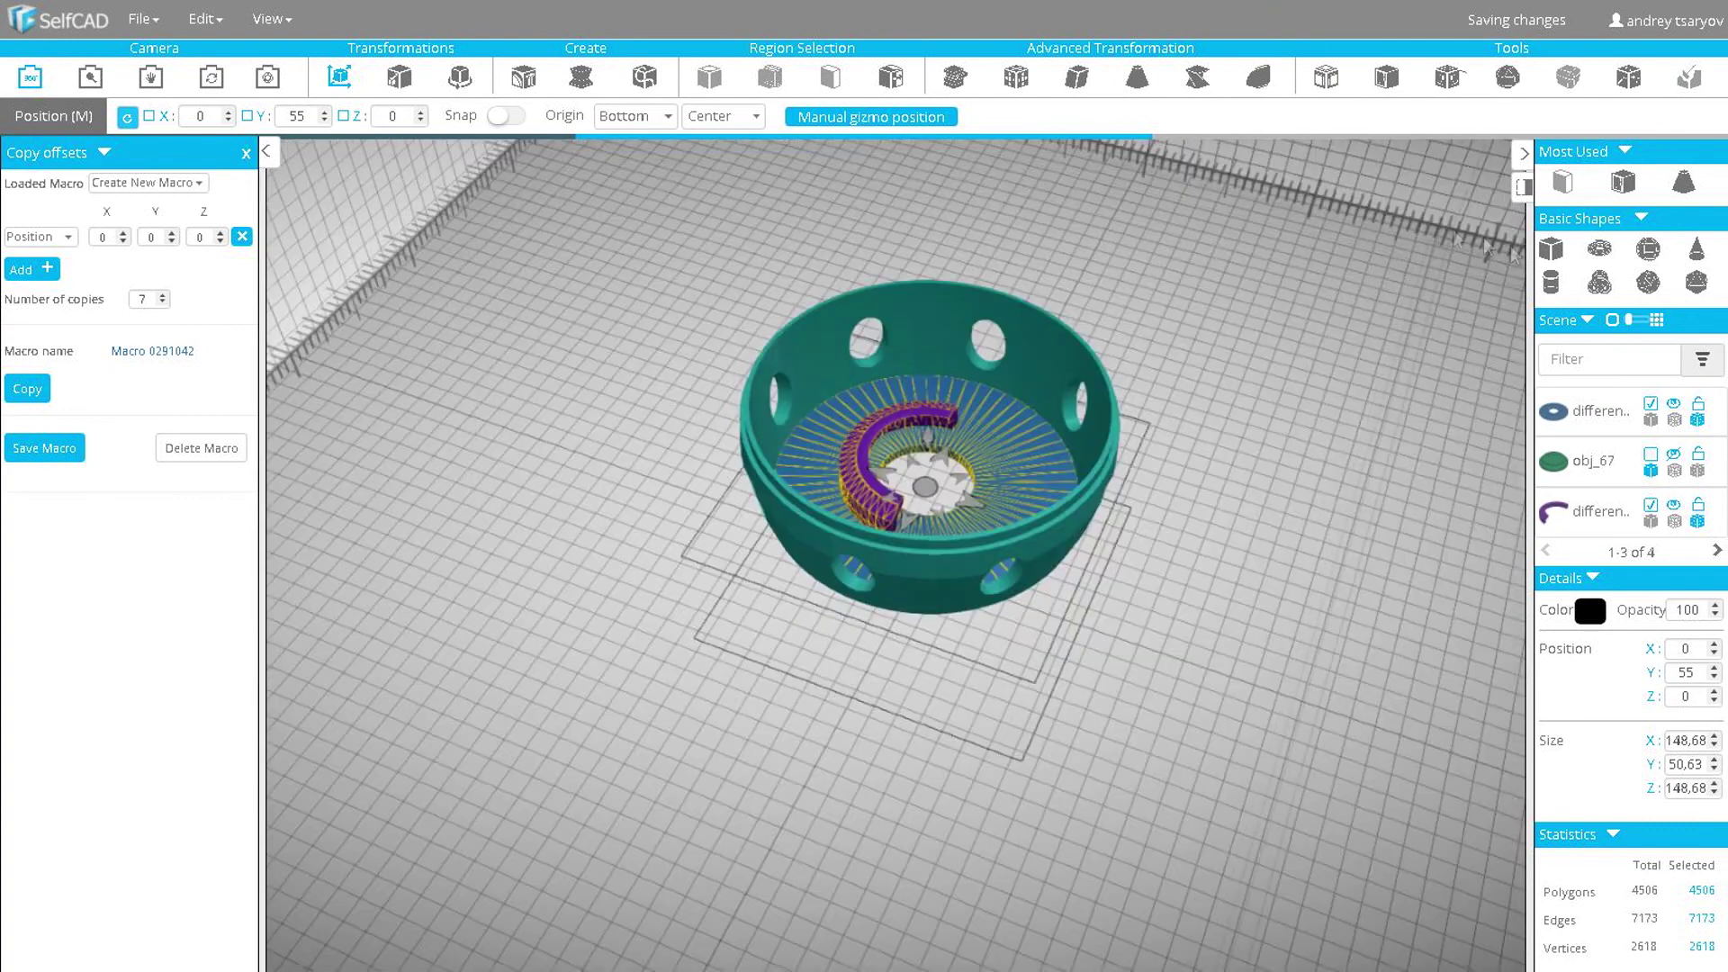
- Create a cube shape with width 10, height 10 and depth 5
click(1551, 213)
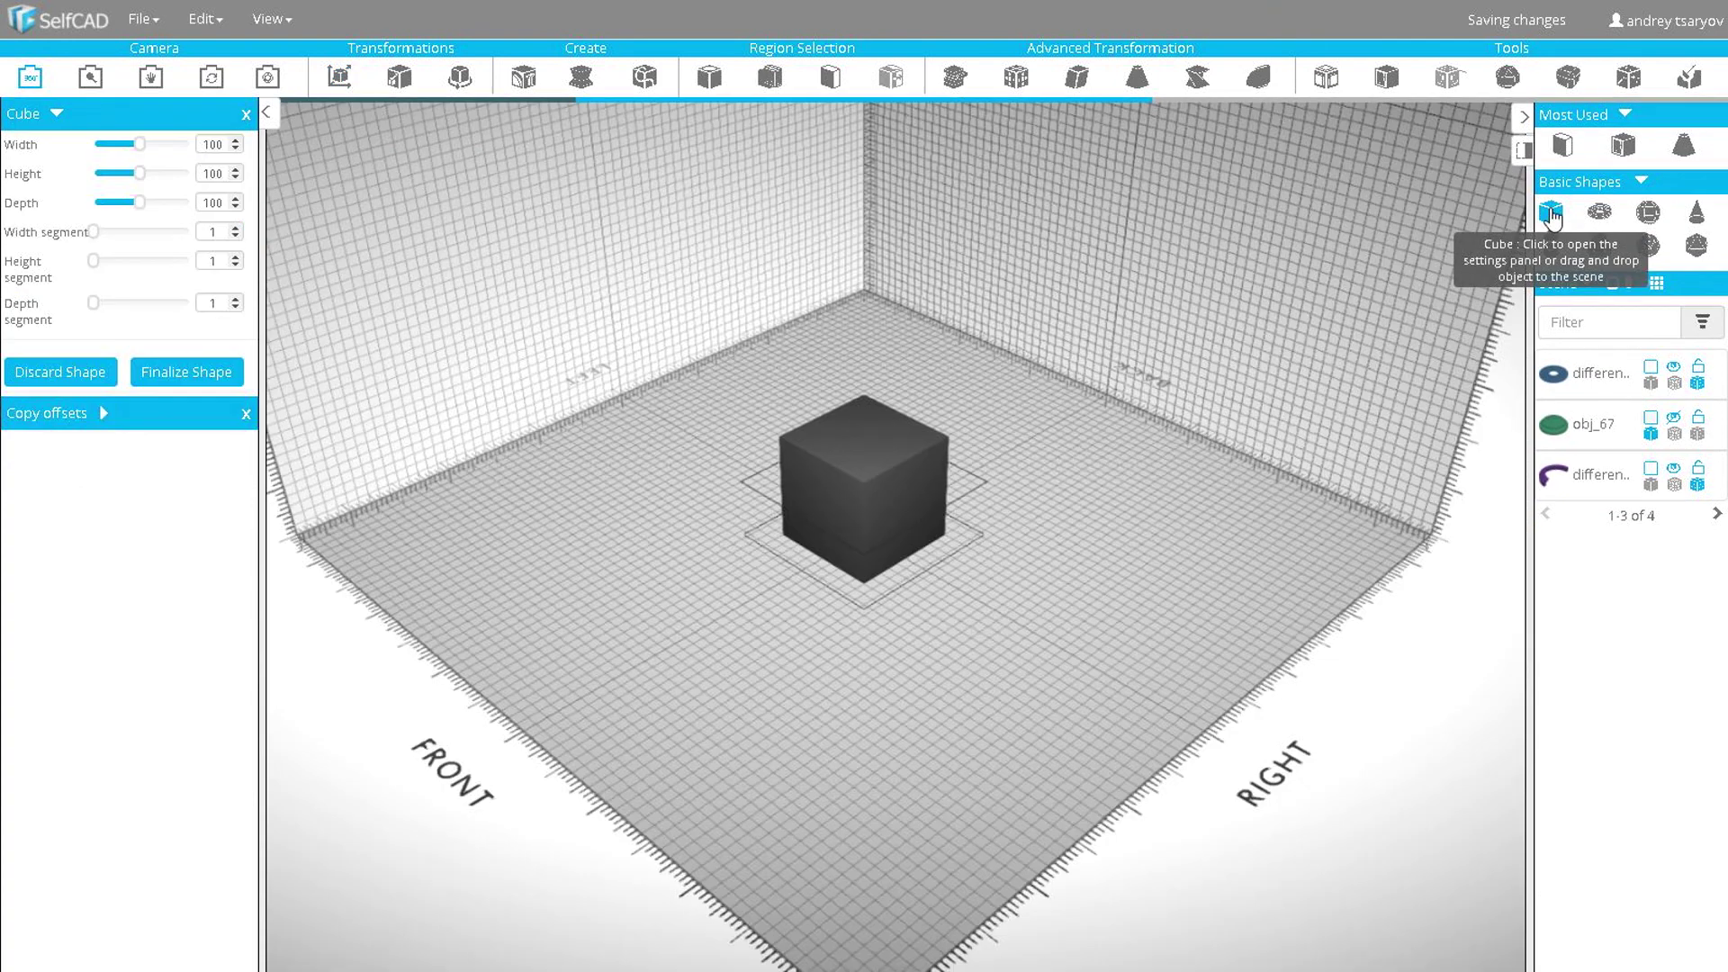
double_click(217, 144)
text(1)
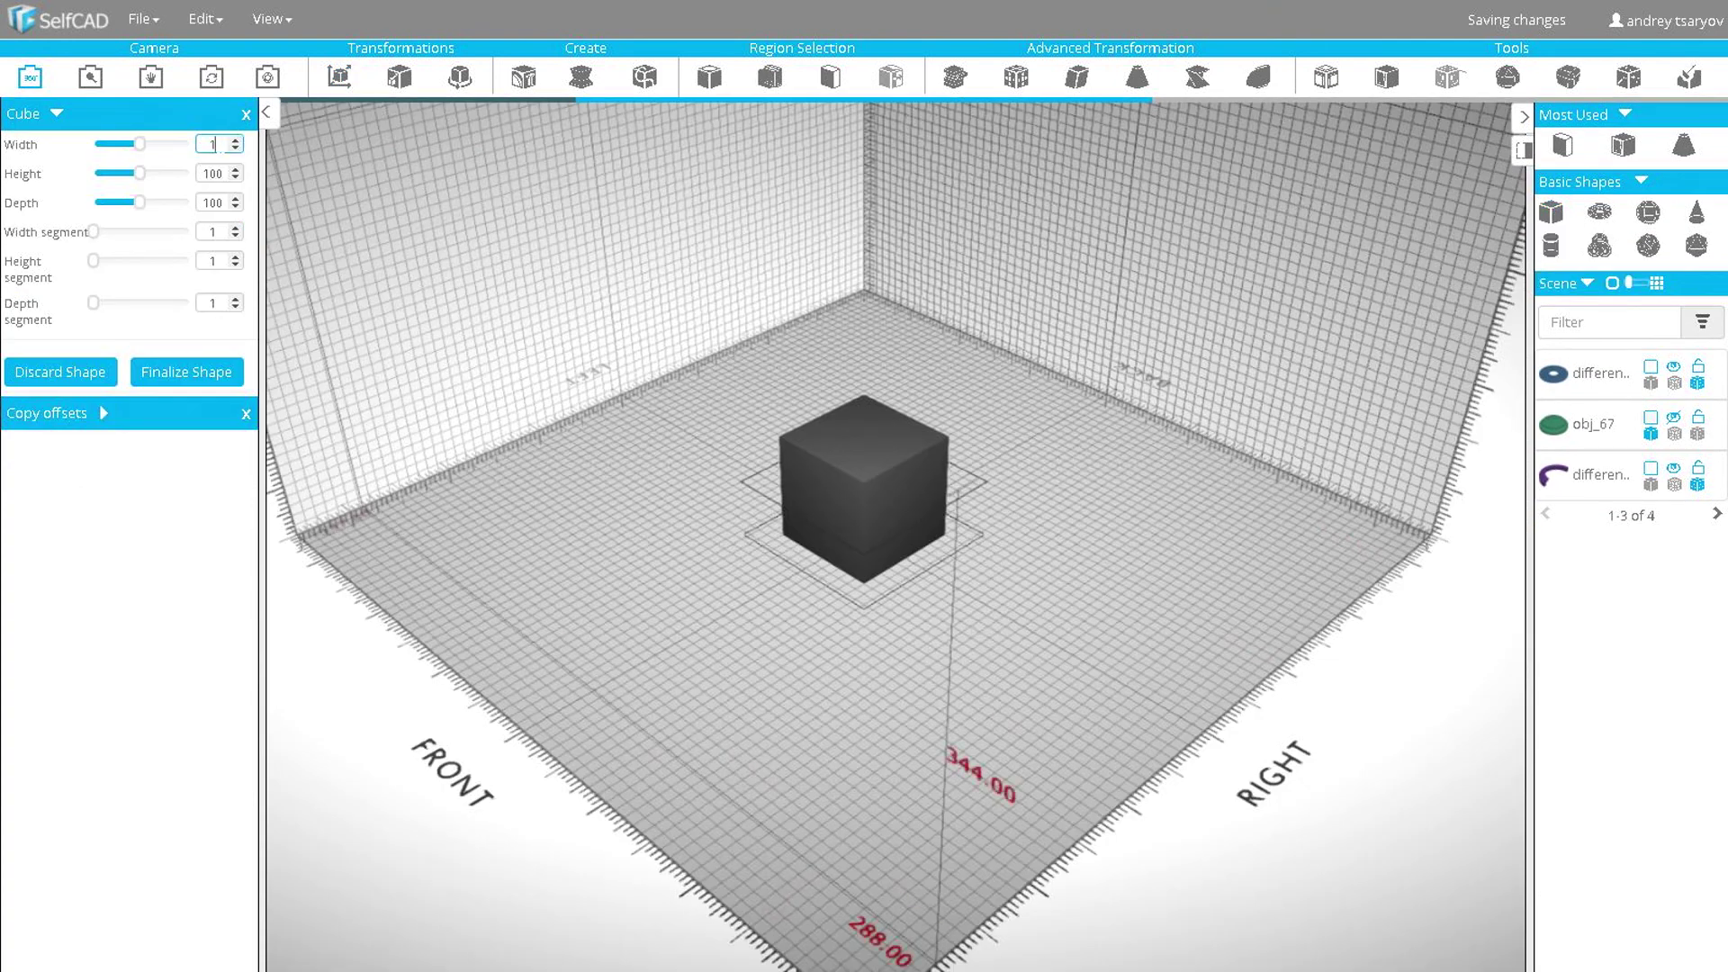
text(0)
key(Tab)
text(10)
key(Tab)
text(5)
click(184, 361)
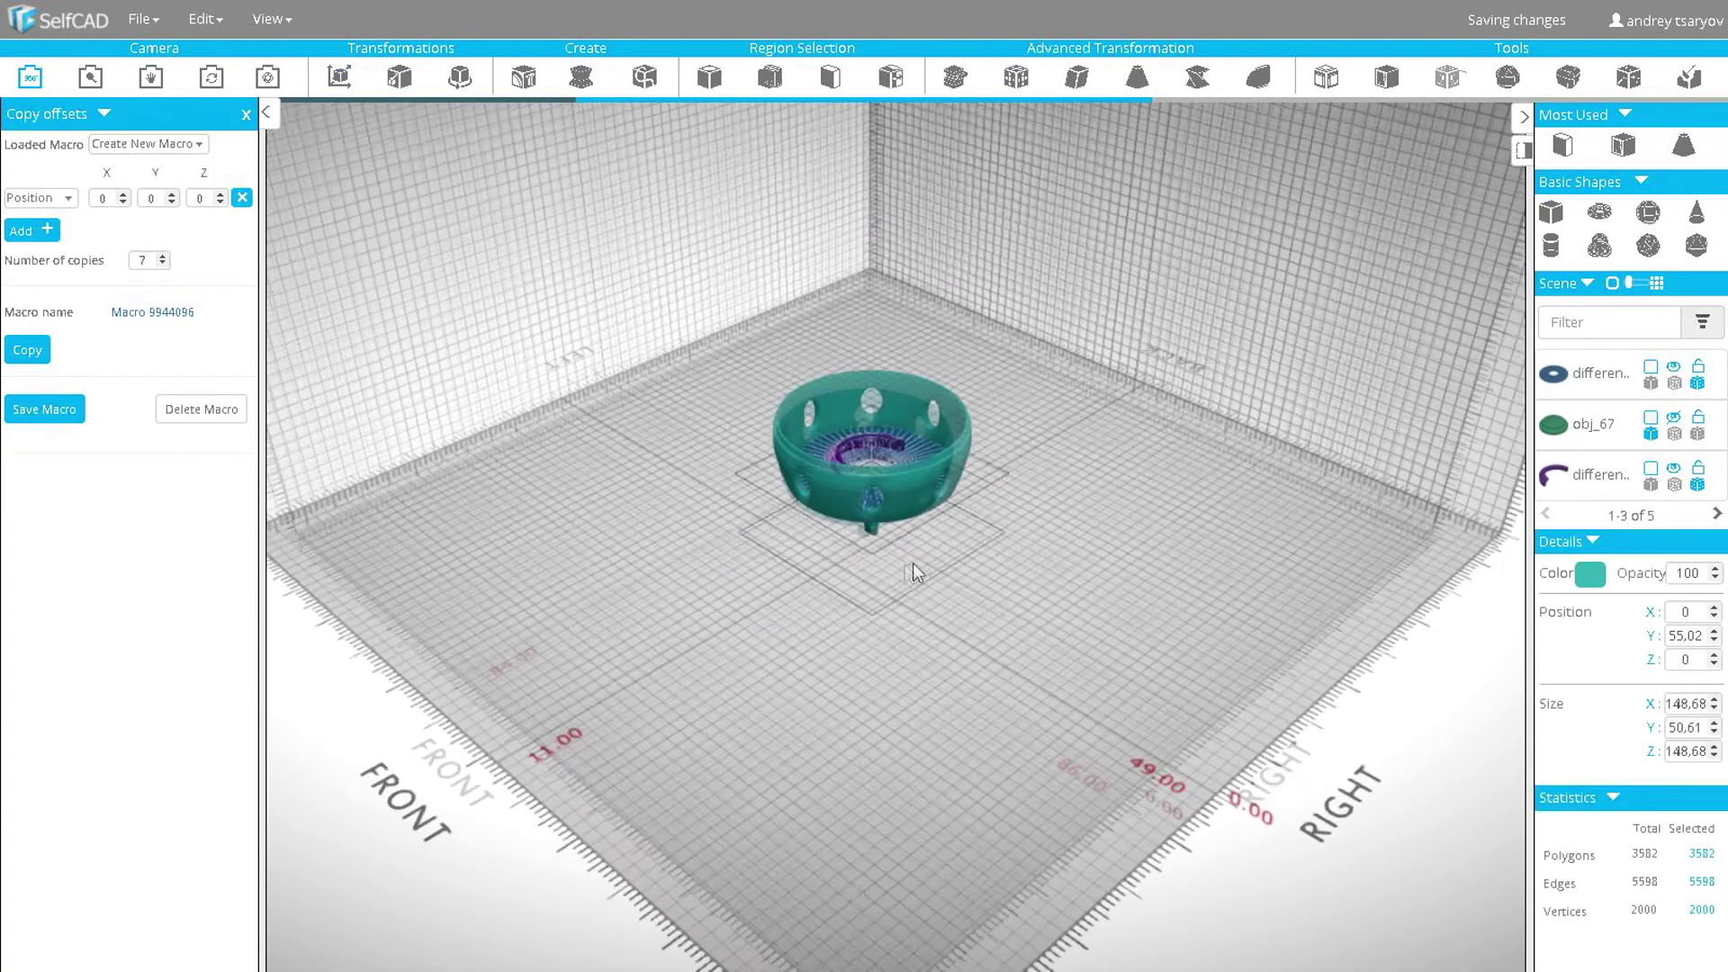
- Move the small teal block out from under the container to X 165
scroll(910, 565, up, 4)
click(831, 502)
key(m)
drag(860, 529, 1190, 774)
right_drag(1190, 774, 795, 701)
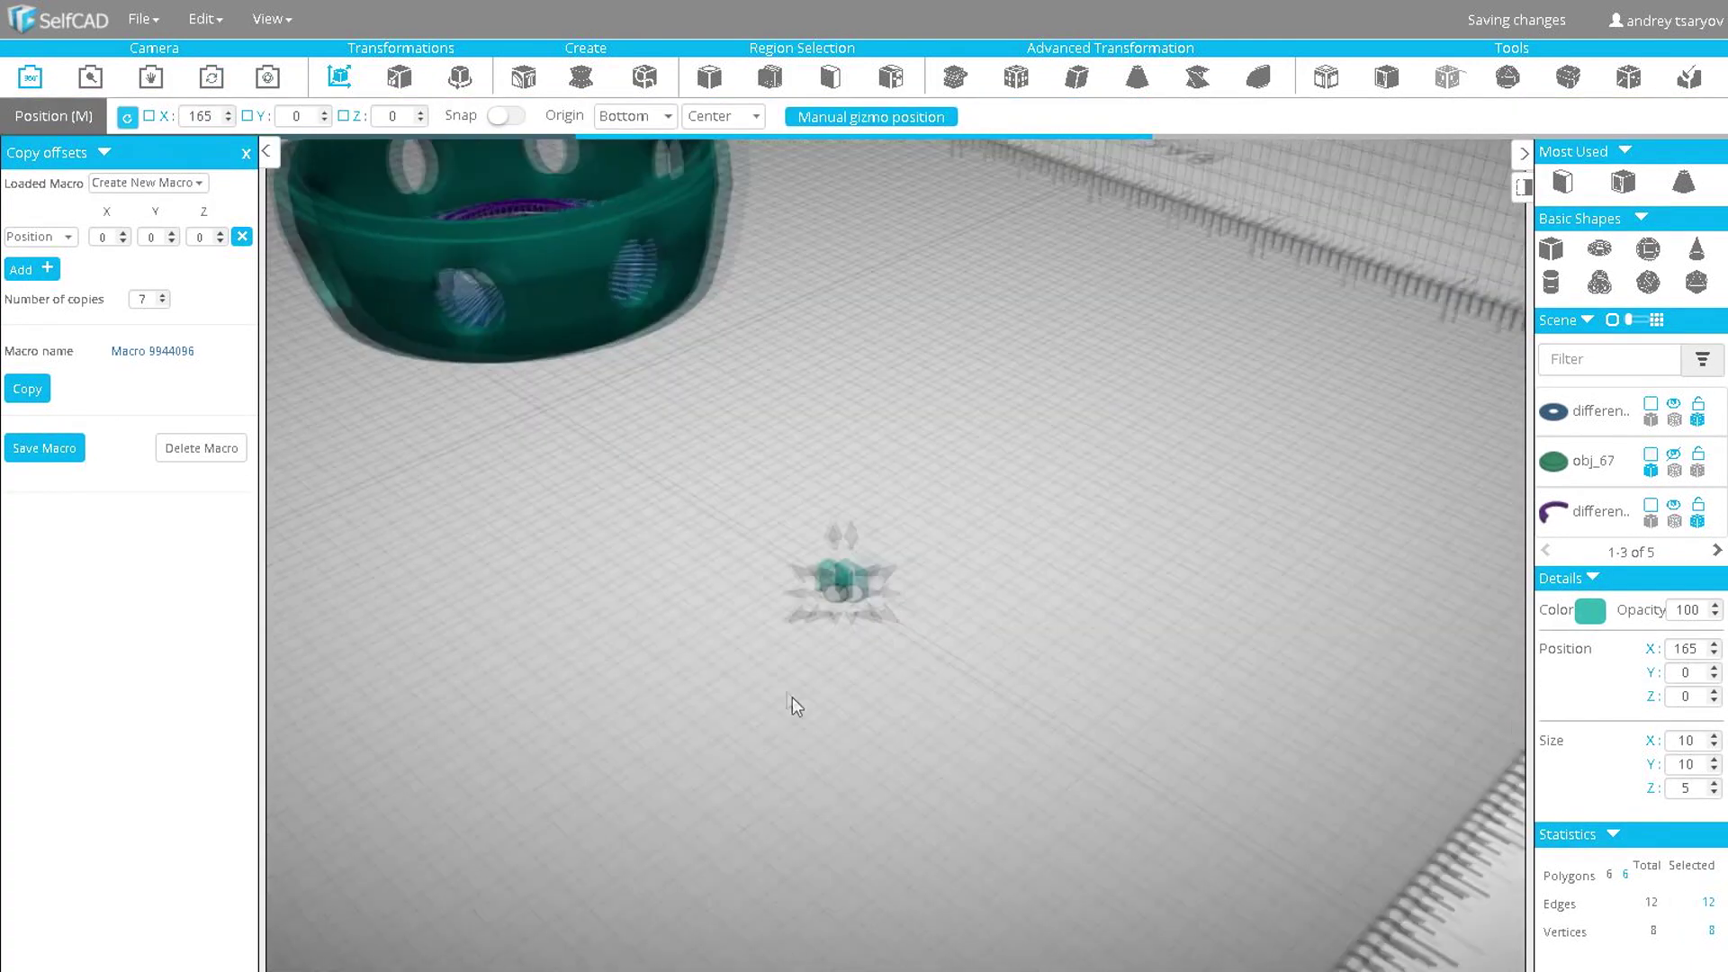
- Rotate the small teal block about the X axis so it lies flat with its 5-unit side vertical
key(r)
drag(795, 700, 743, 613)
drag(754, 581, 792, 526)
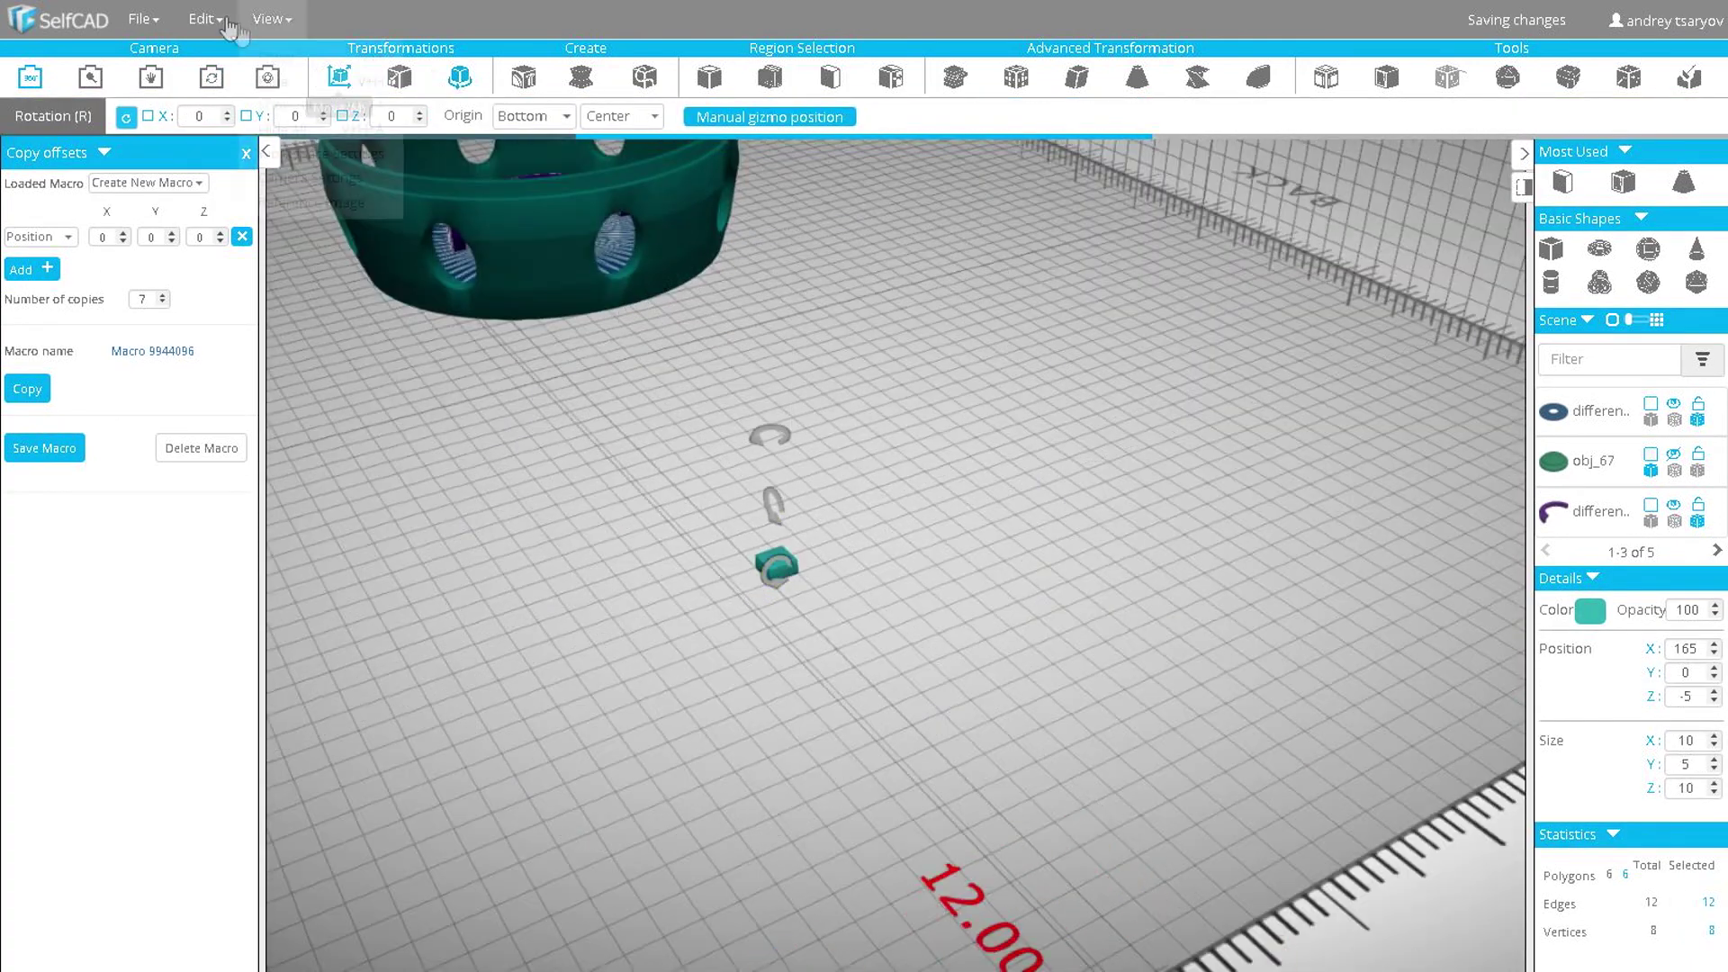
- Open Push/Pull with offsets for the small block and close the Copy Offsets settings
click(205, 19)
click(262, 306)
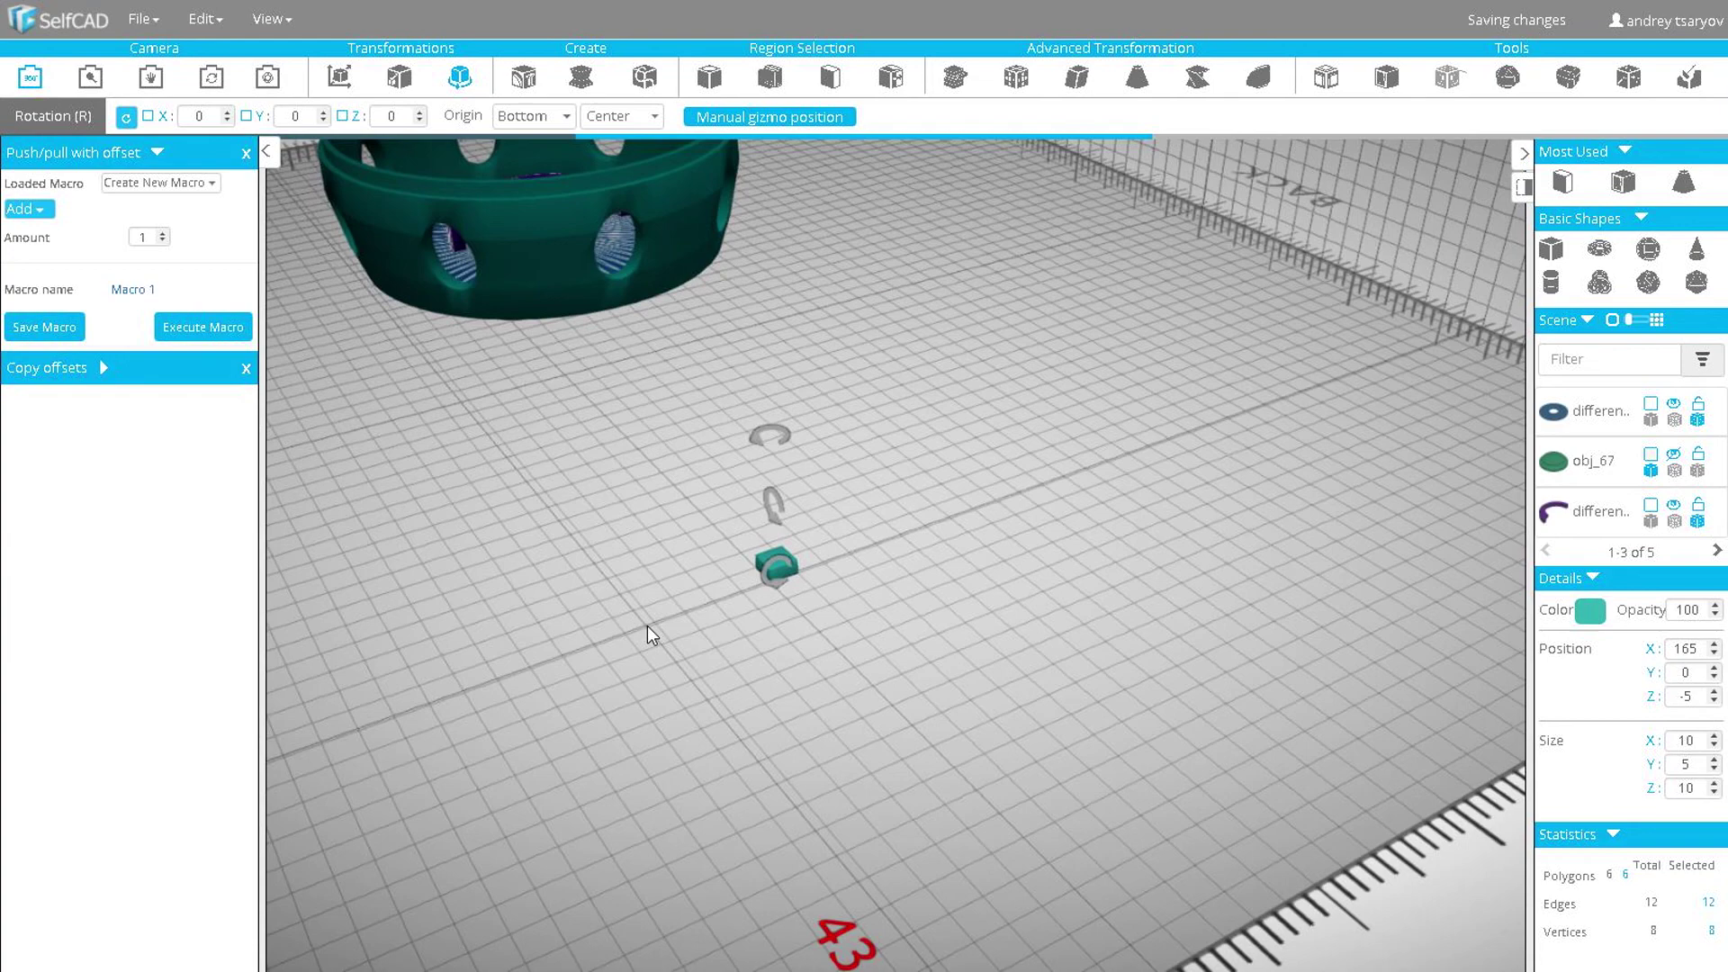
click(244, 368)
- Select the small block's single end face facing away from the container and mark the block in the scene list
drag(792, 621, 872, 633)
scroll(990, 651, up, 4)
scroll(972, 621, up, 3)
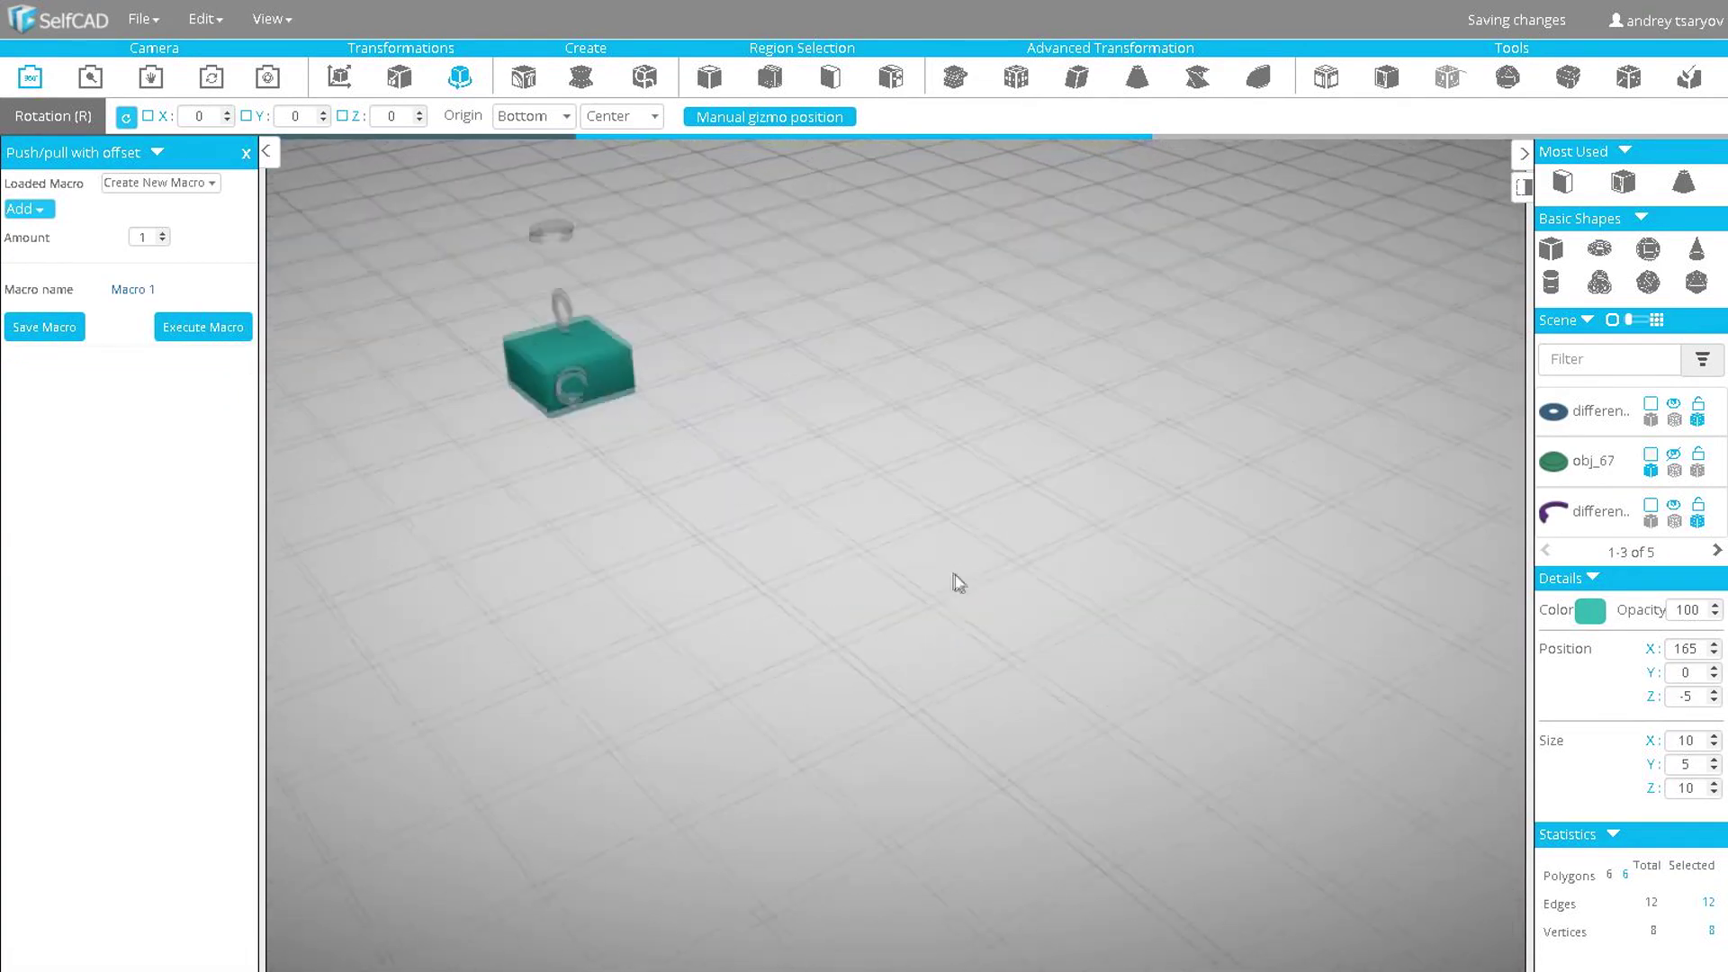
click(830, 76)
click(615, 428)
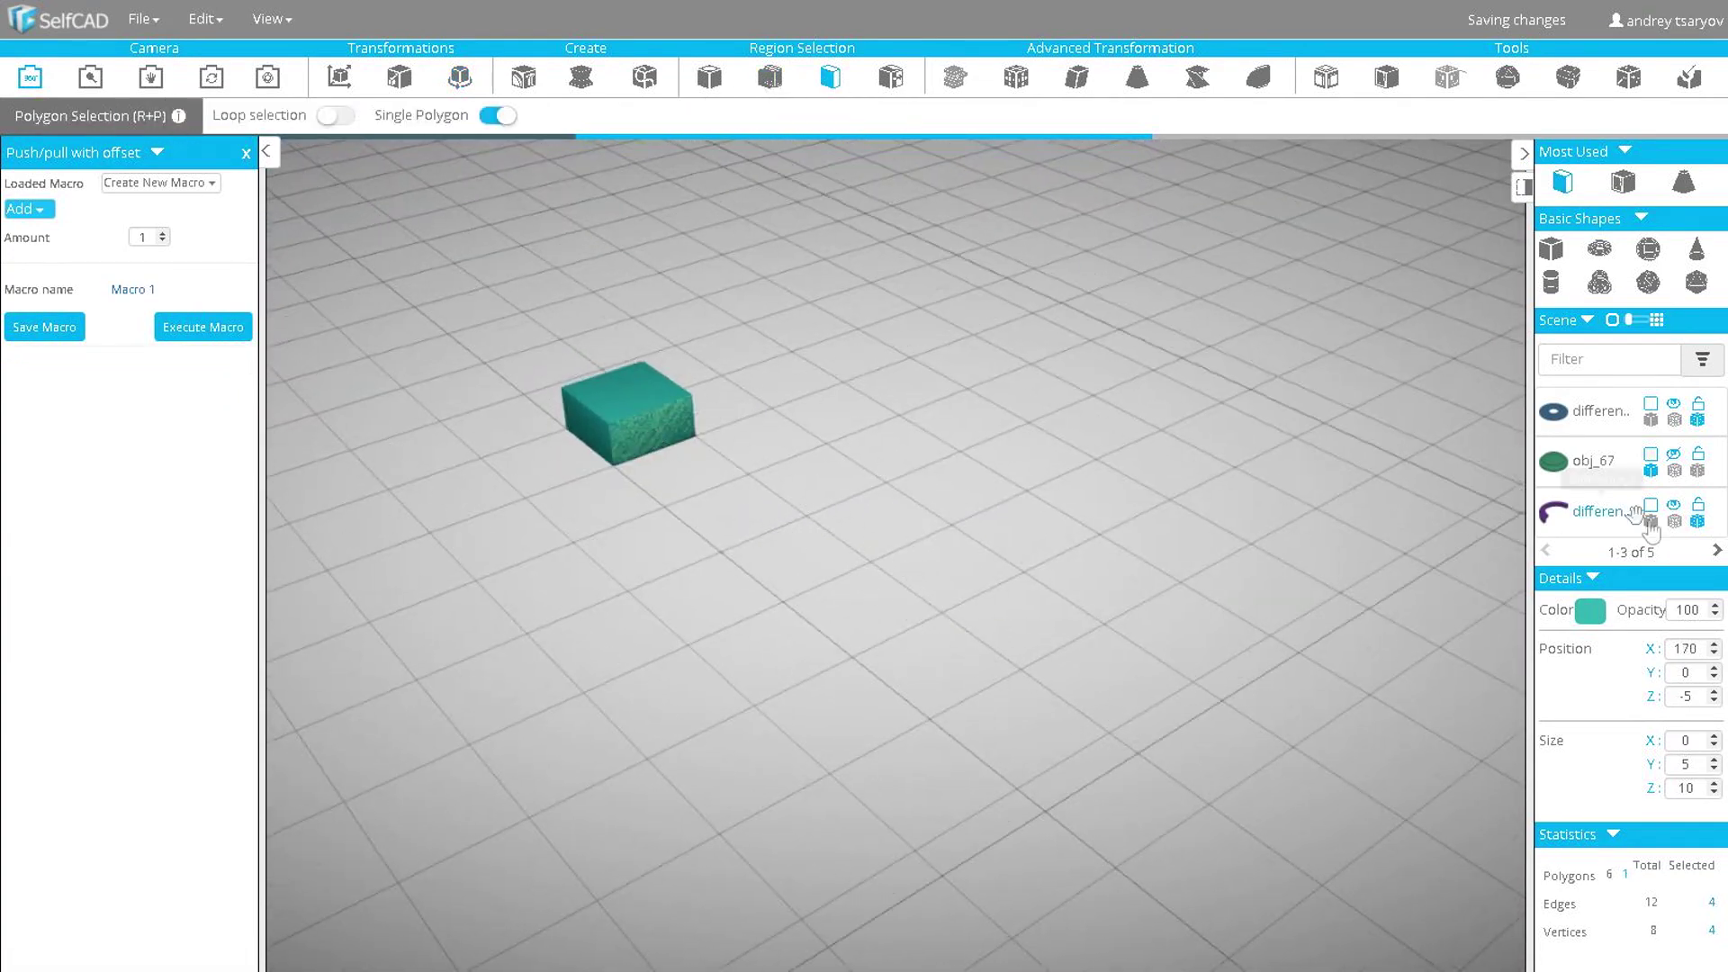
click(1716, 550)
click(1651, 453)
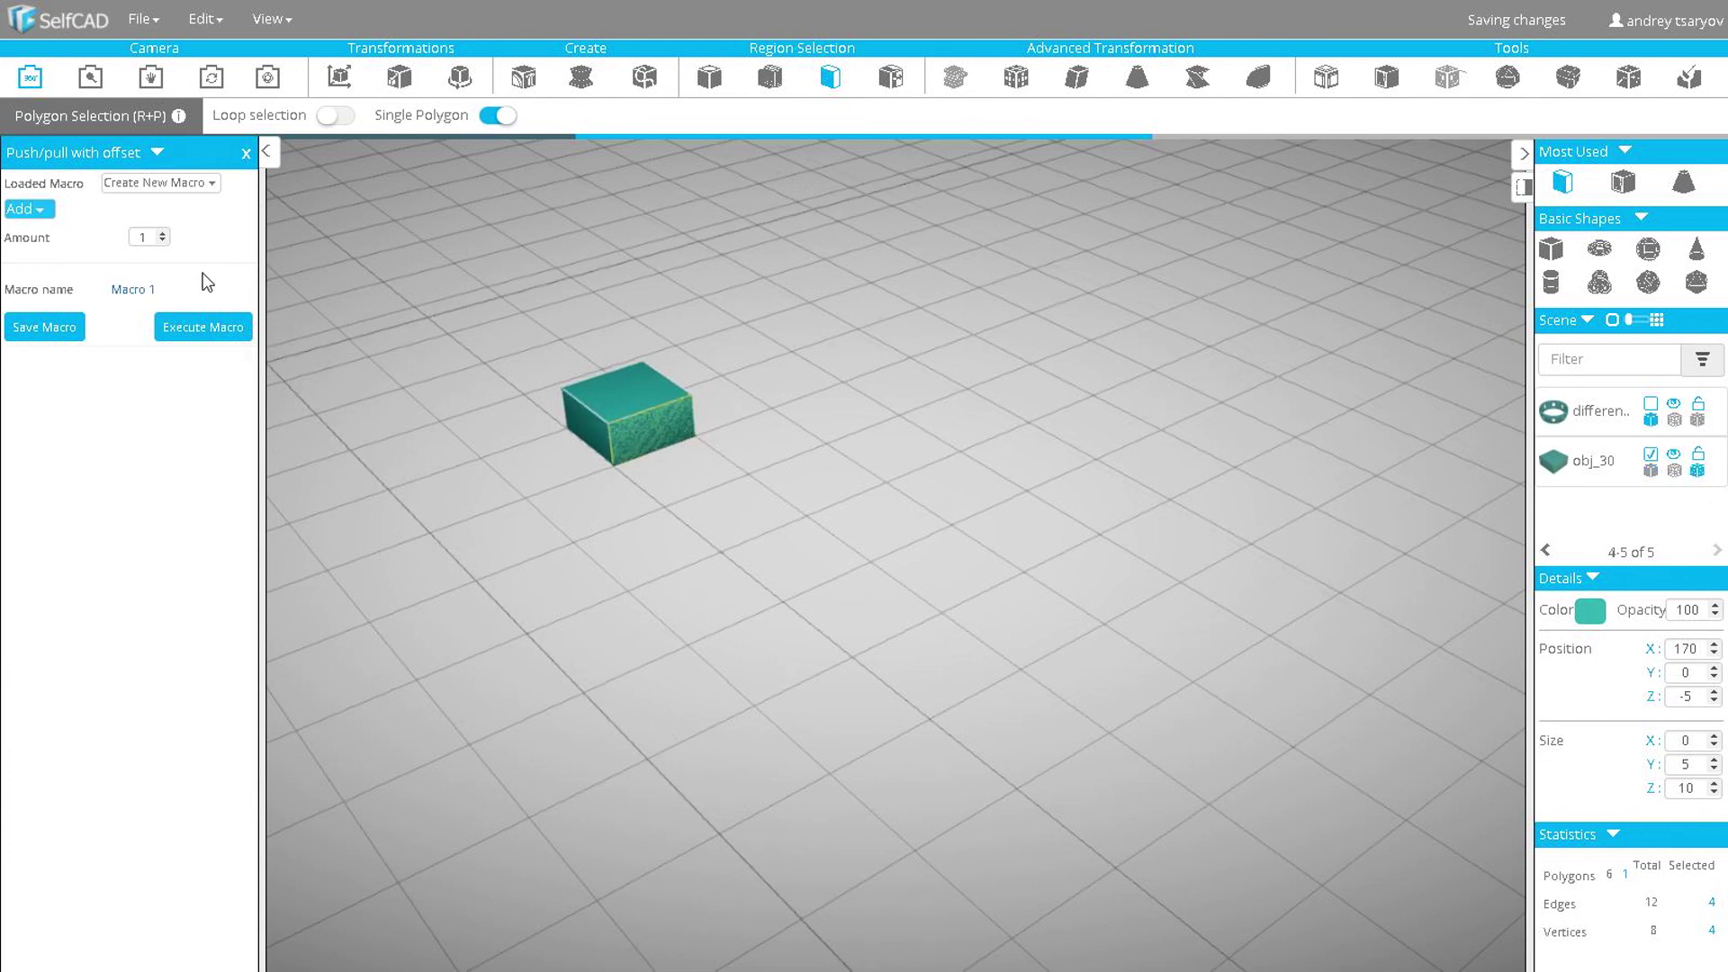
- Add Extrusion 1 and Size Z 32 operations to the push/pull macro and execute it once on the selected end face
click(30, 209)
click(36, 364)
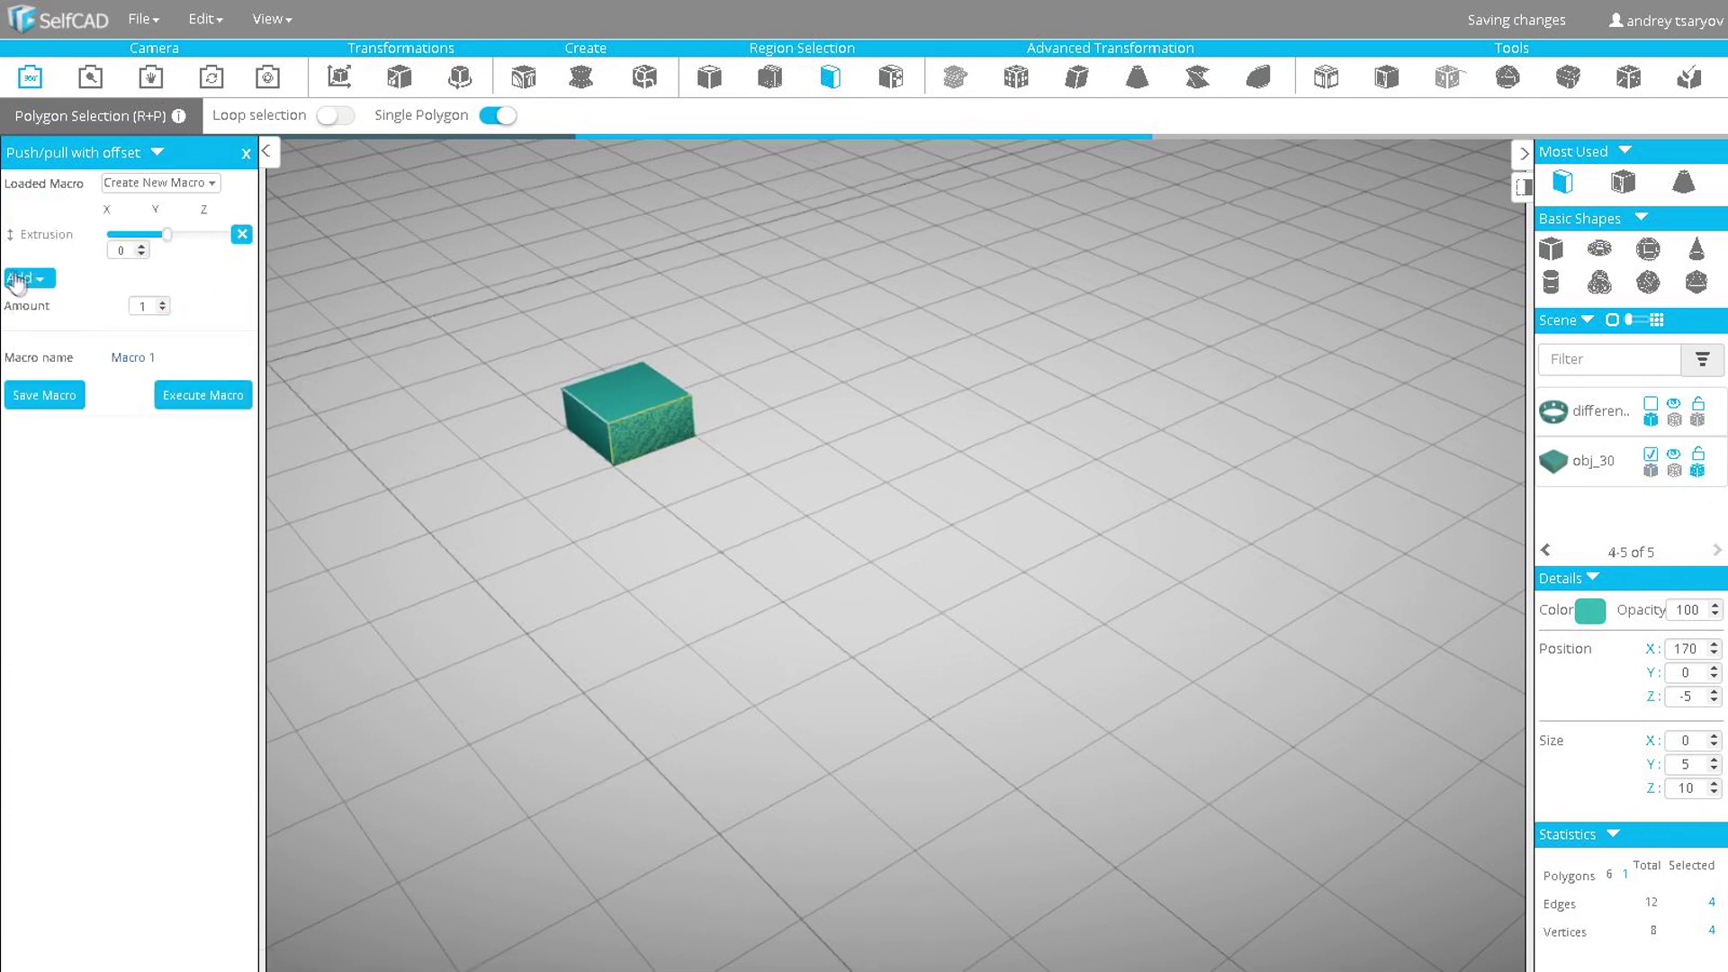
click(27, 278)
click(24, 324)
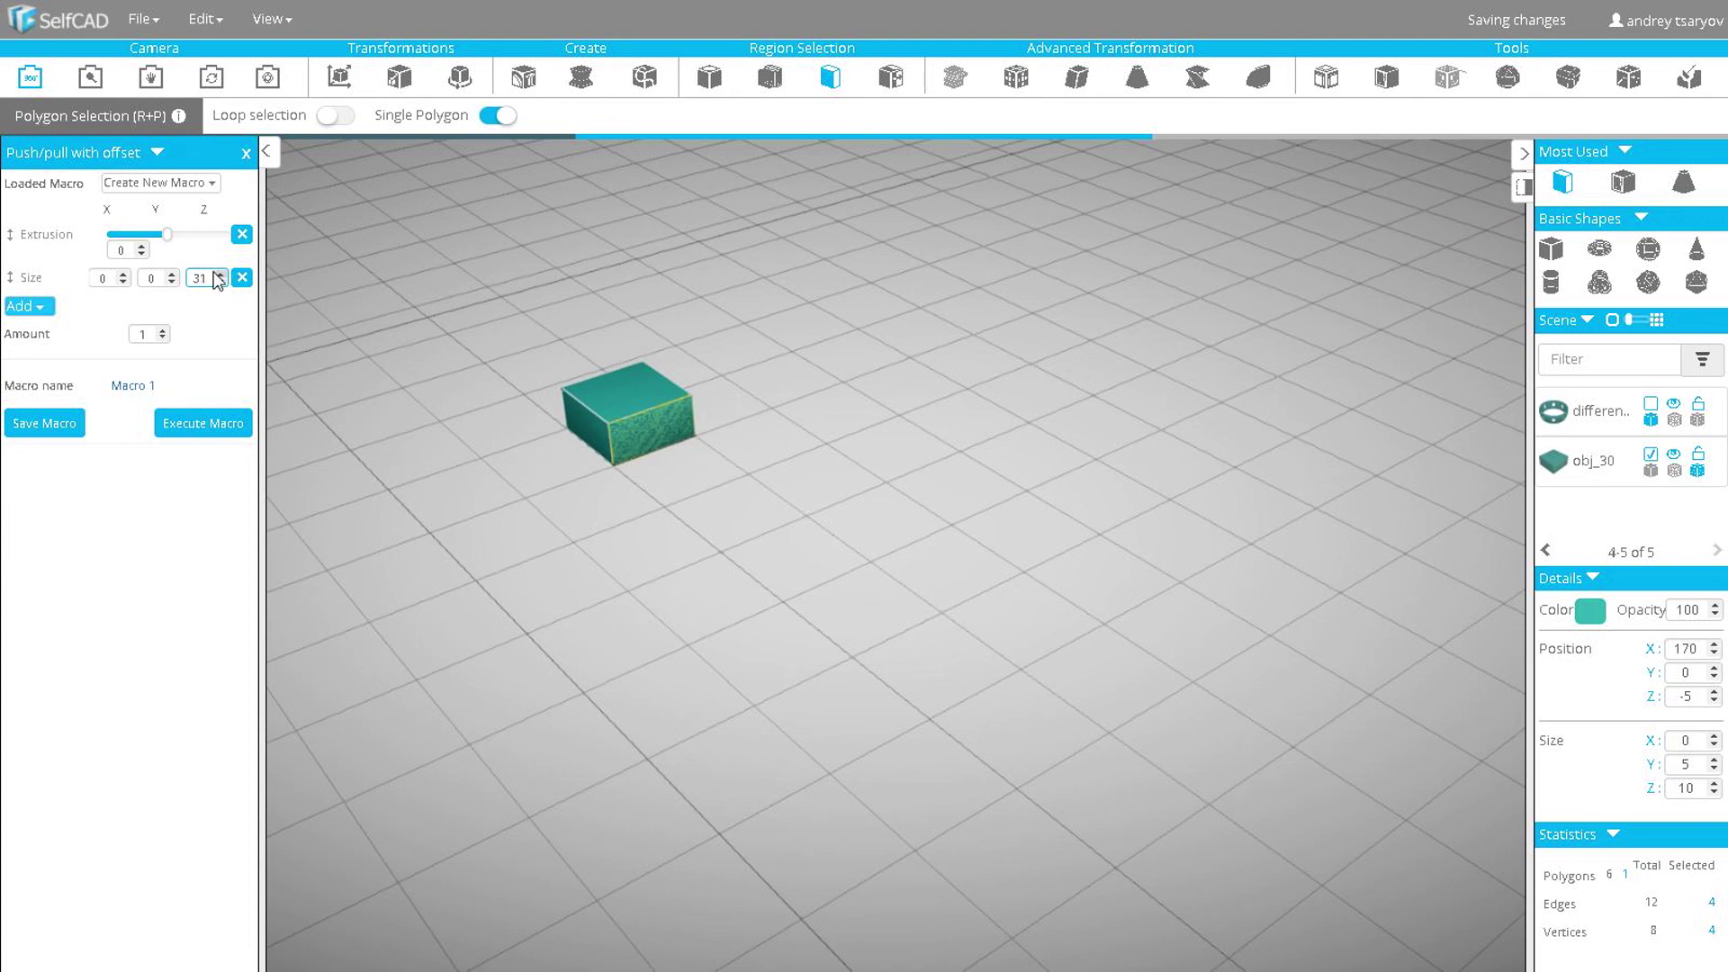
click(221, 435)
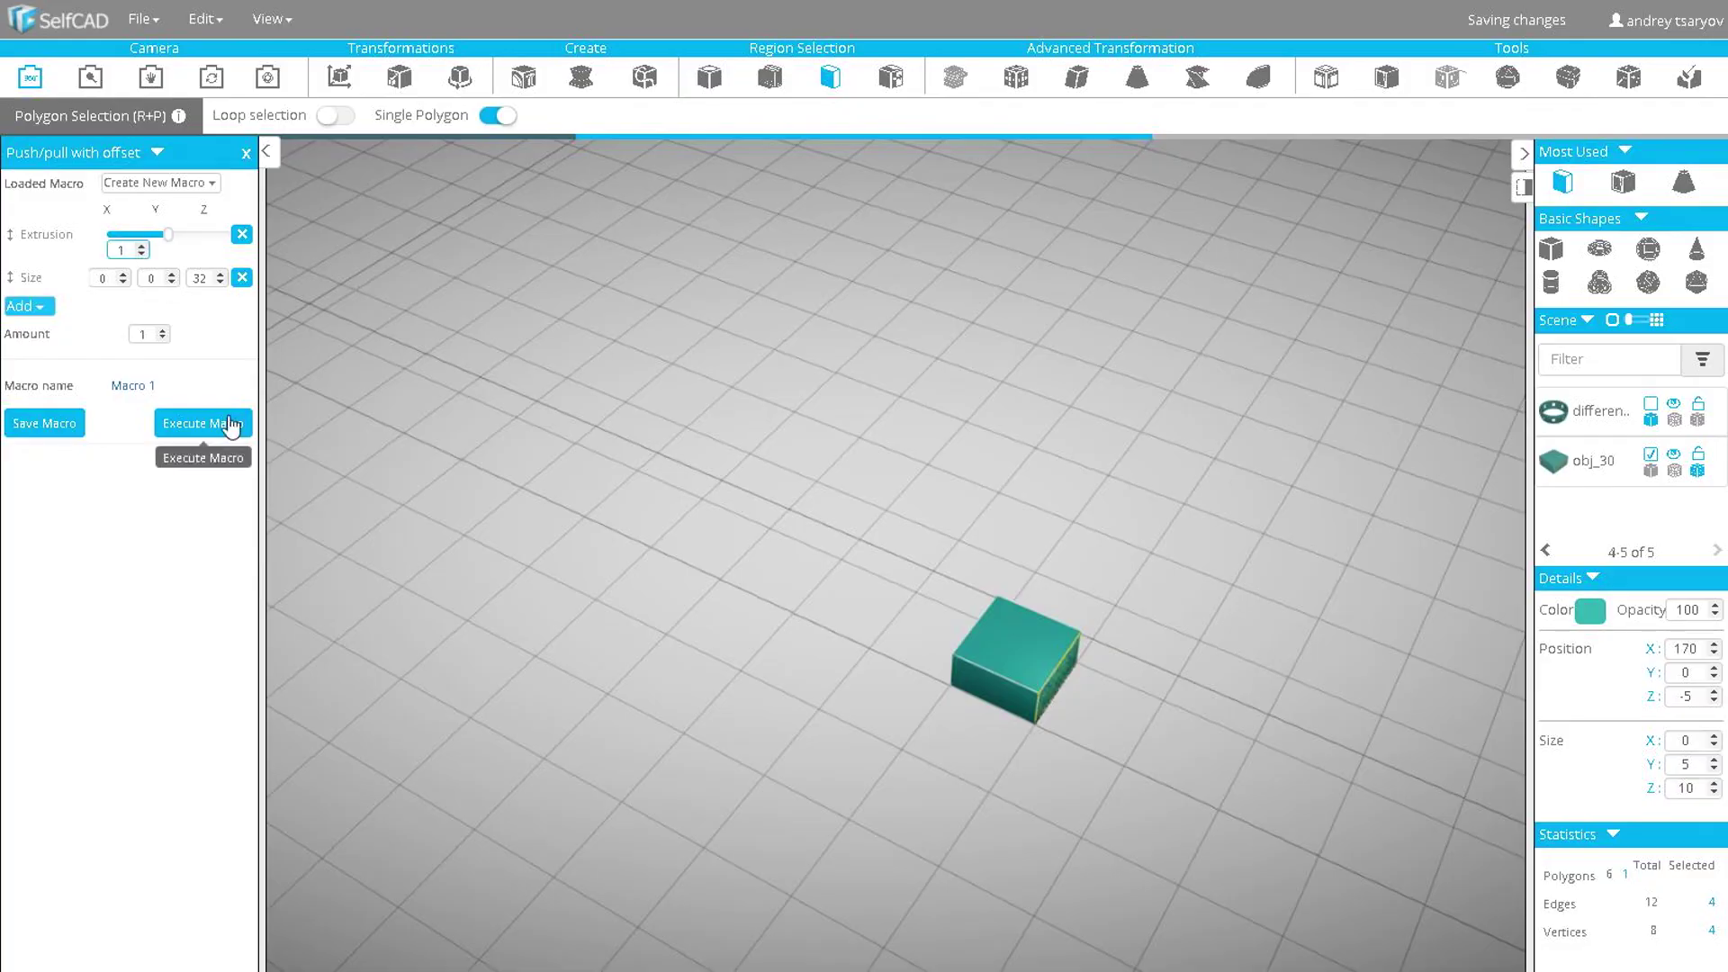
click(231, 425)
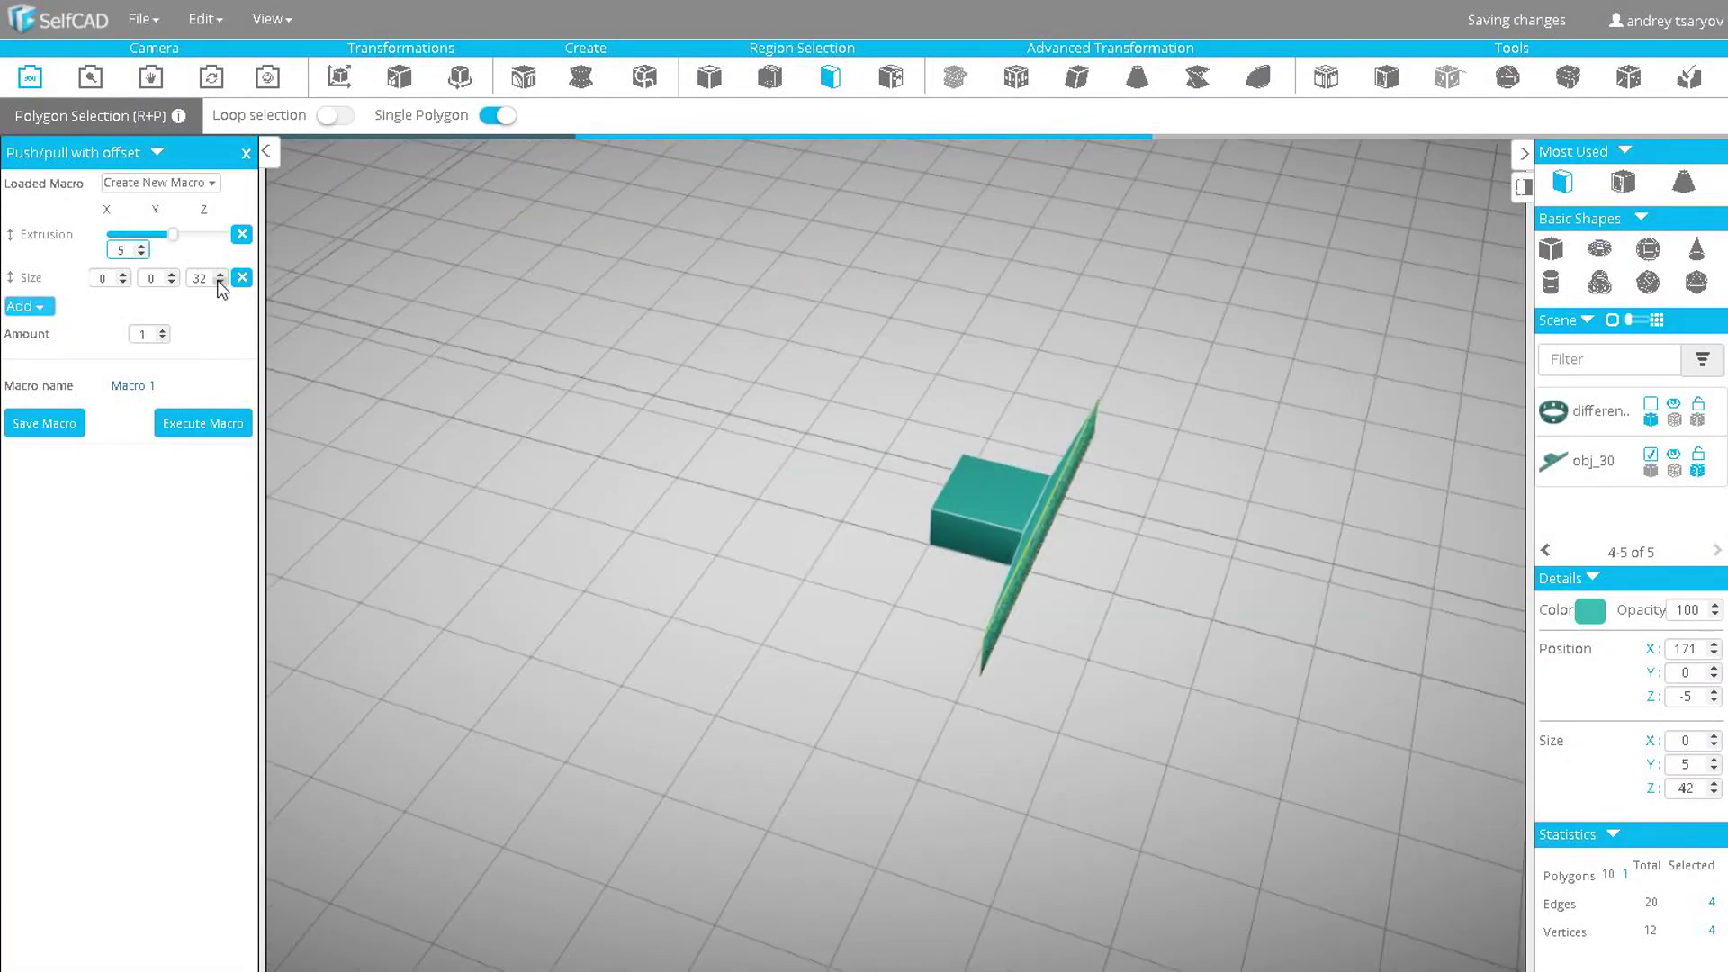
- Extrude the end face twice by 5 with Size Z 0 and seven more times by 5 with Size Z -5
click(164, 331)
click(191, 424)
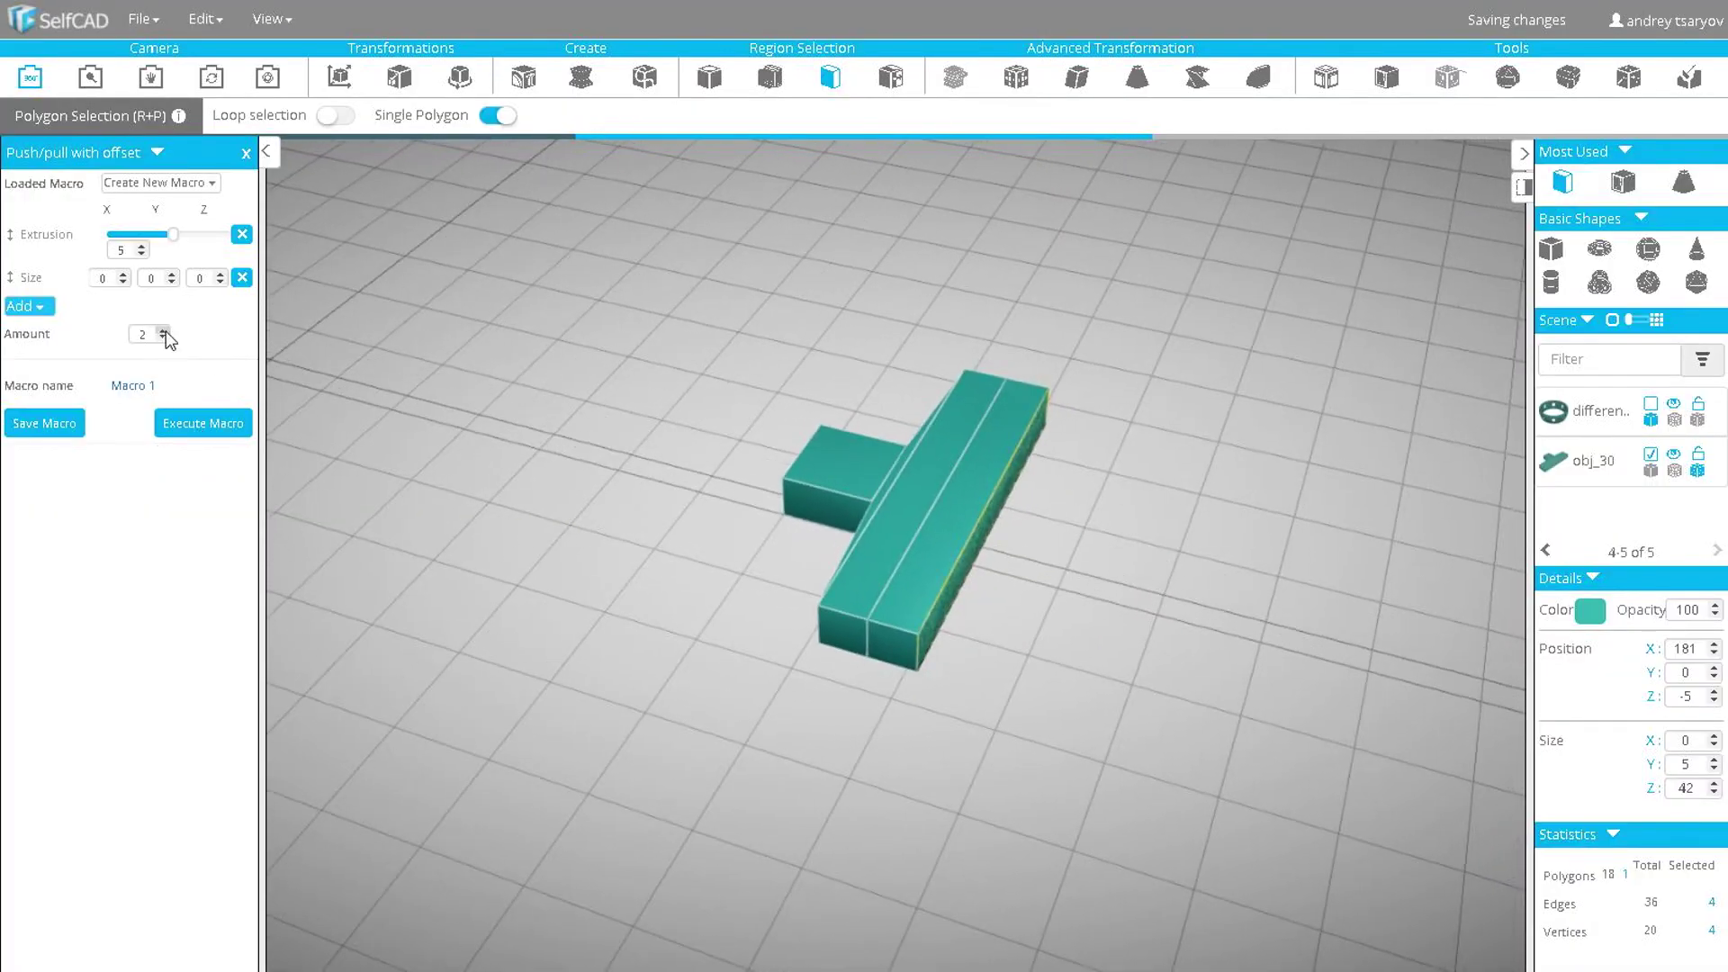
click(212, 434)
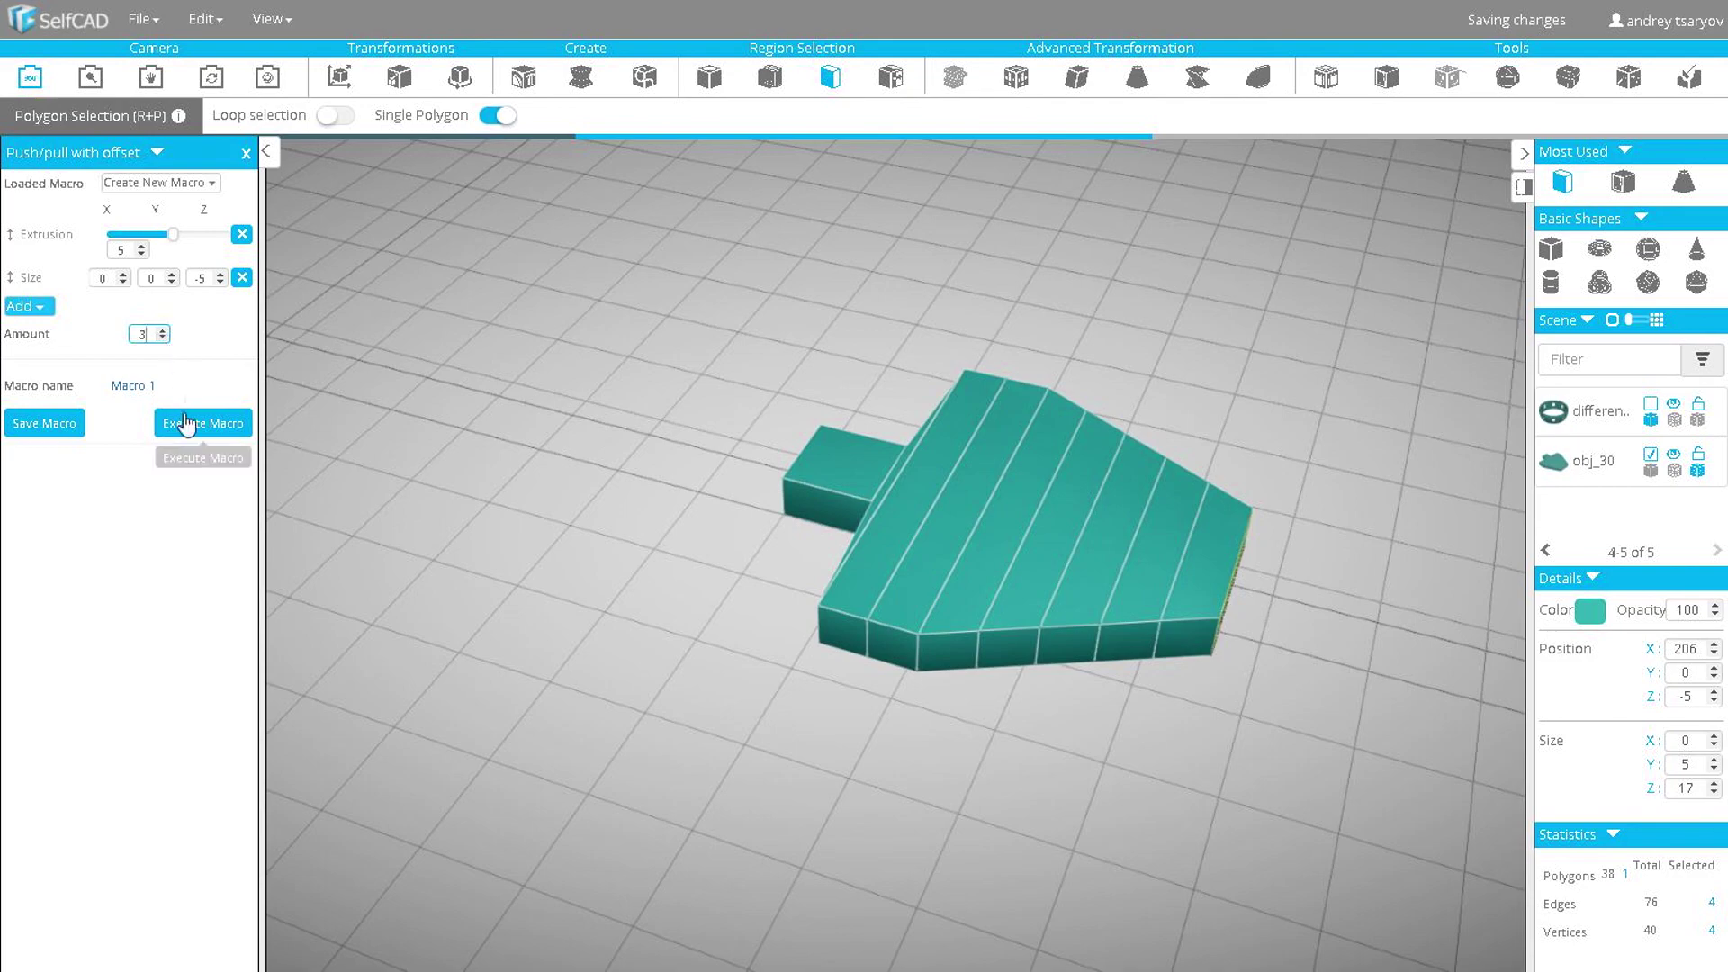
click(205, 430)
- Move the narrow end face outward along X until the piece is 59 units long
drag(559, 479, 841, 324)
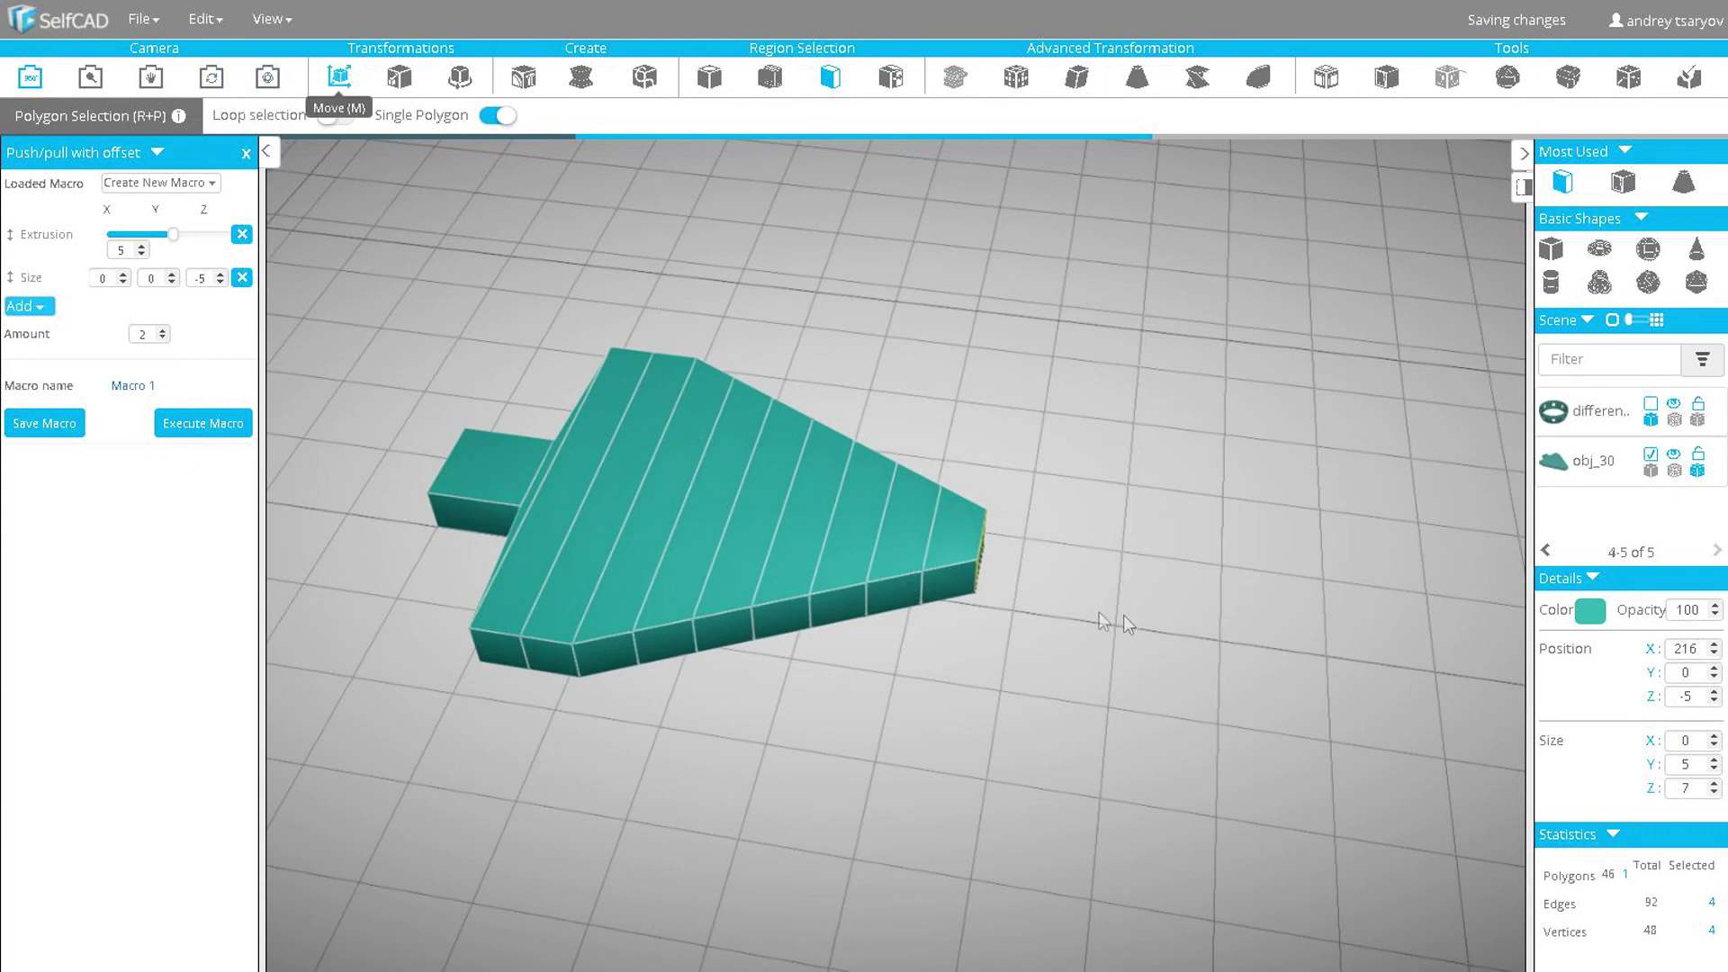
key(m)
drag(1012, 571, 1070, 580)
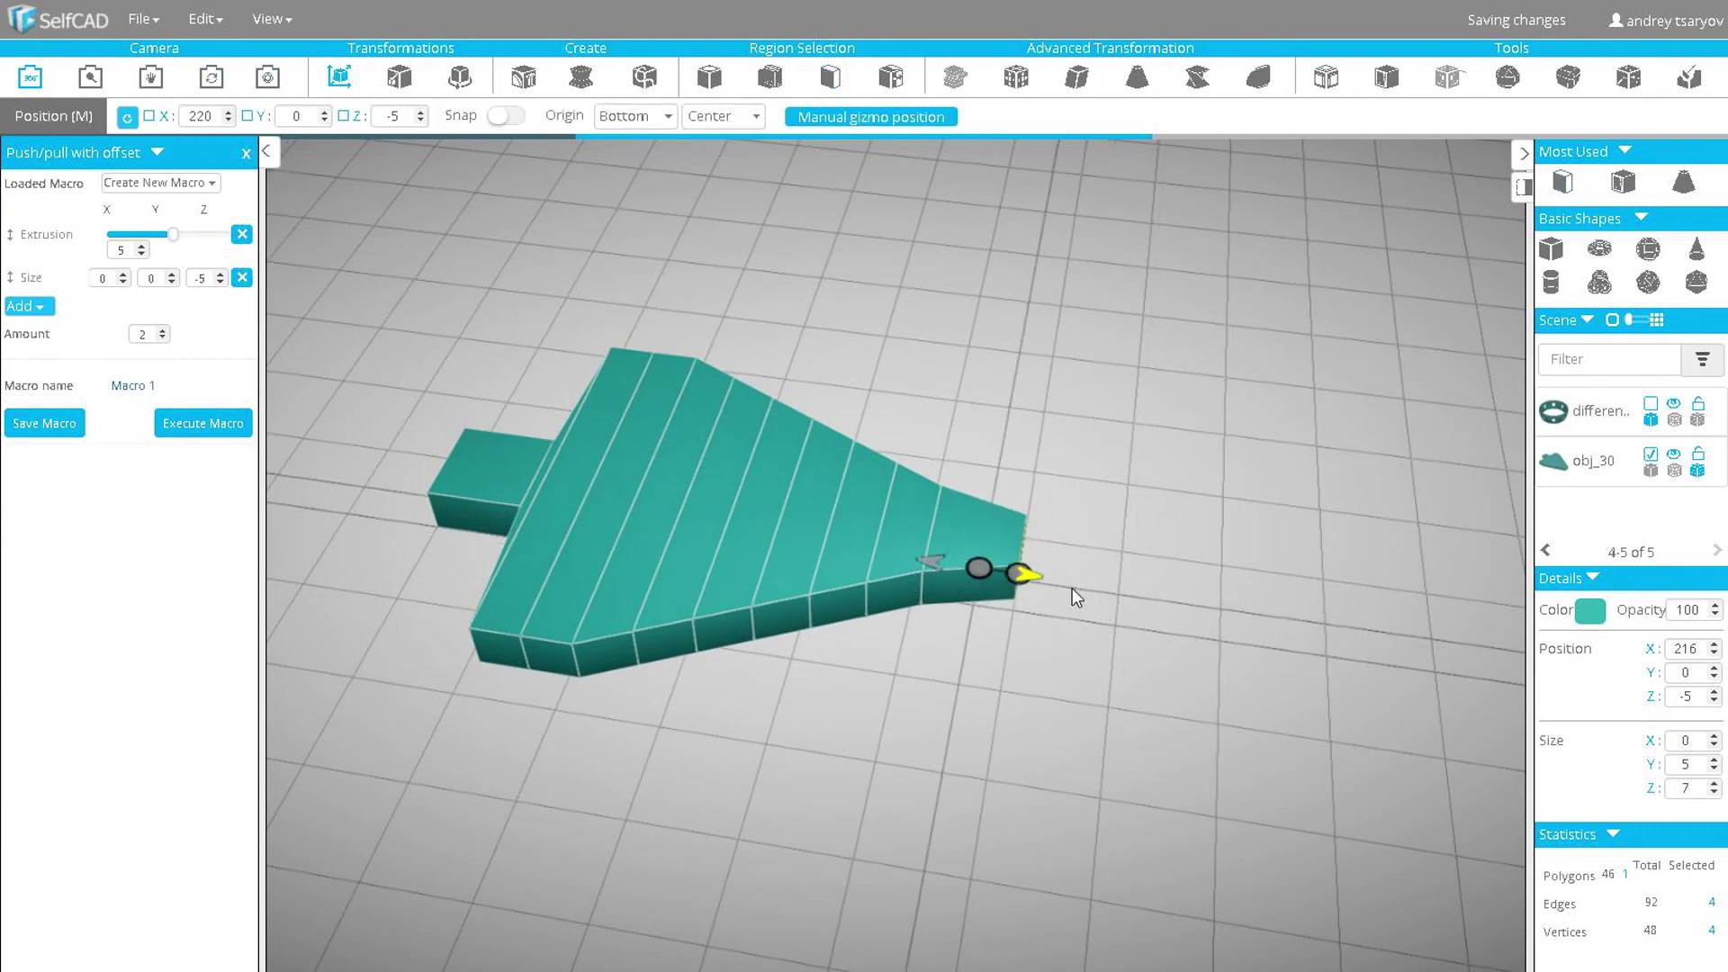
drag(1072, 587, 1057, 587)
scroll(948, 689, down, 3)
- Select the whole piece and rotate it about the X axis so it stands upright
key(ctrl+a)
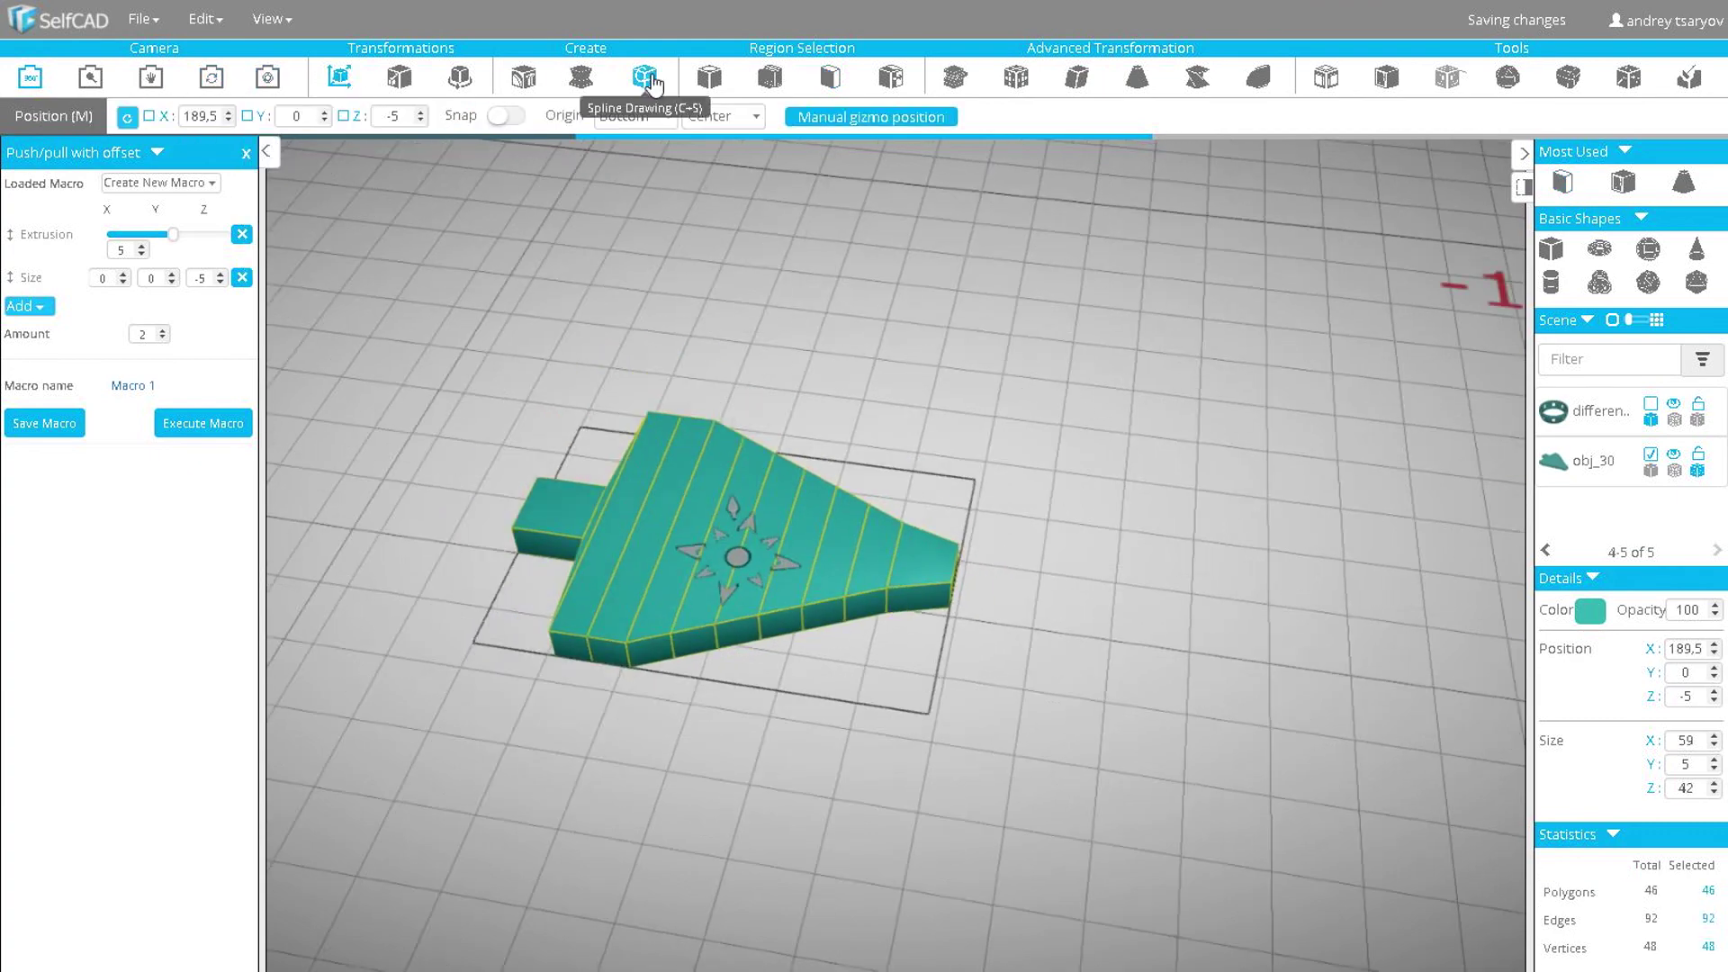
click(461, 79)
drag(547, 411, 776, 623)
- Bend the upright piece along its length so its narrow end curves down toward the floor
click(1257, 77)
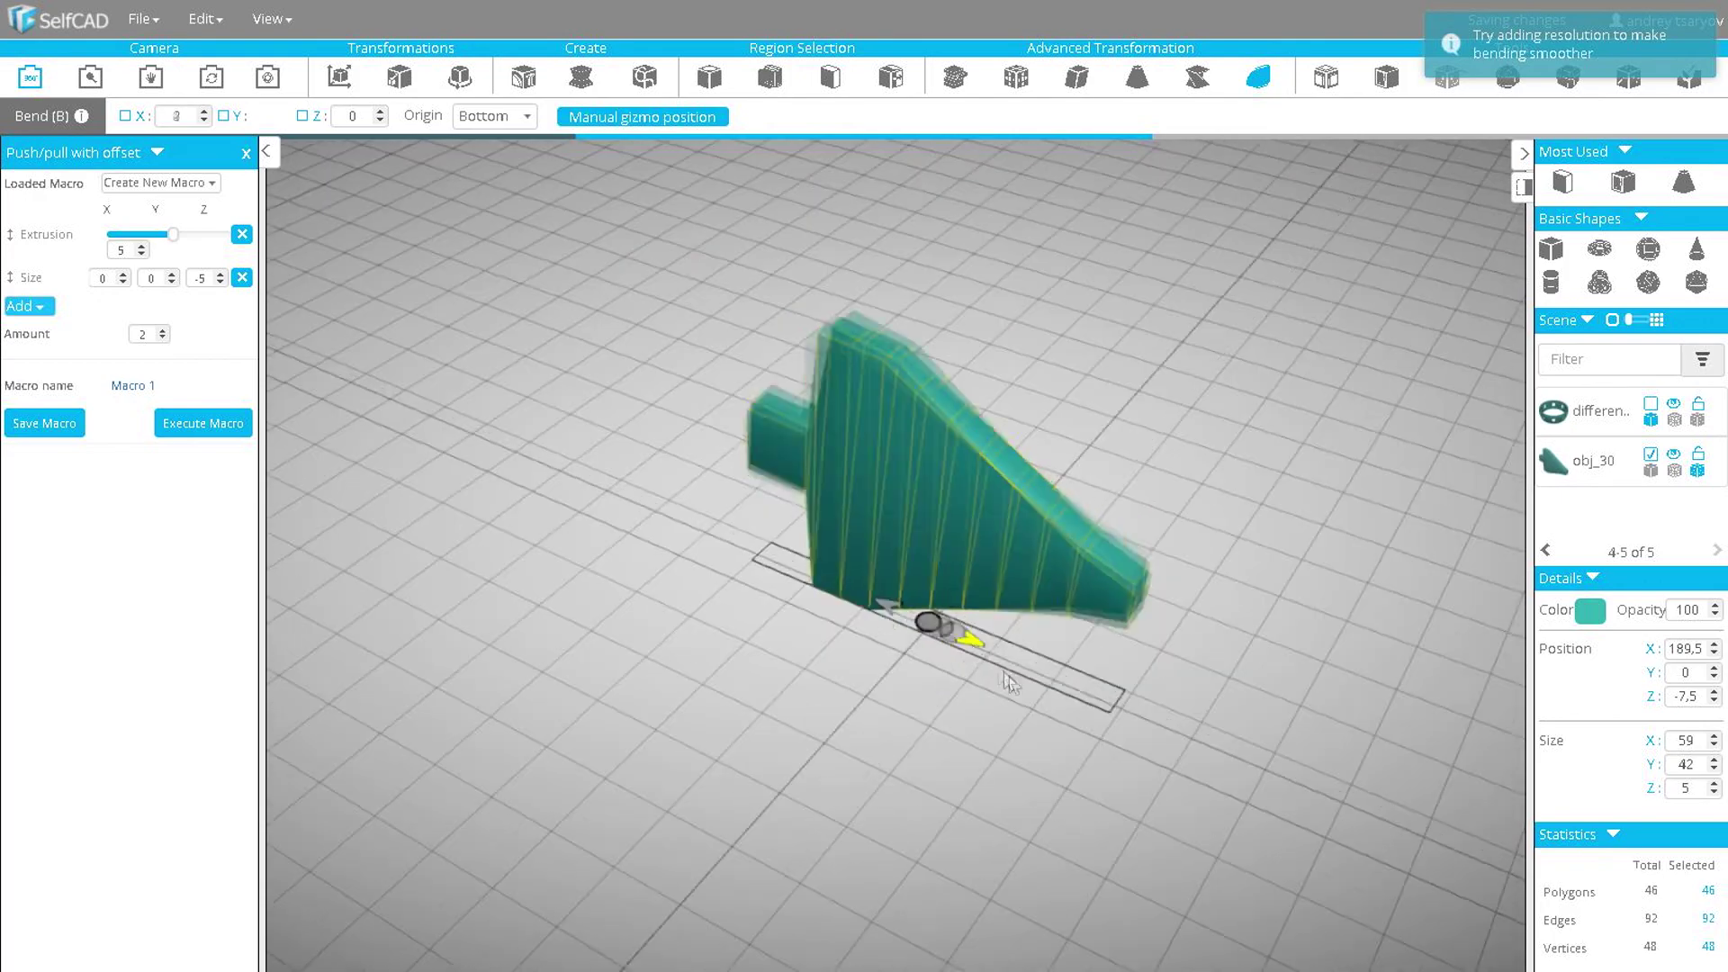
key(ctrl+z)
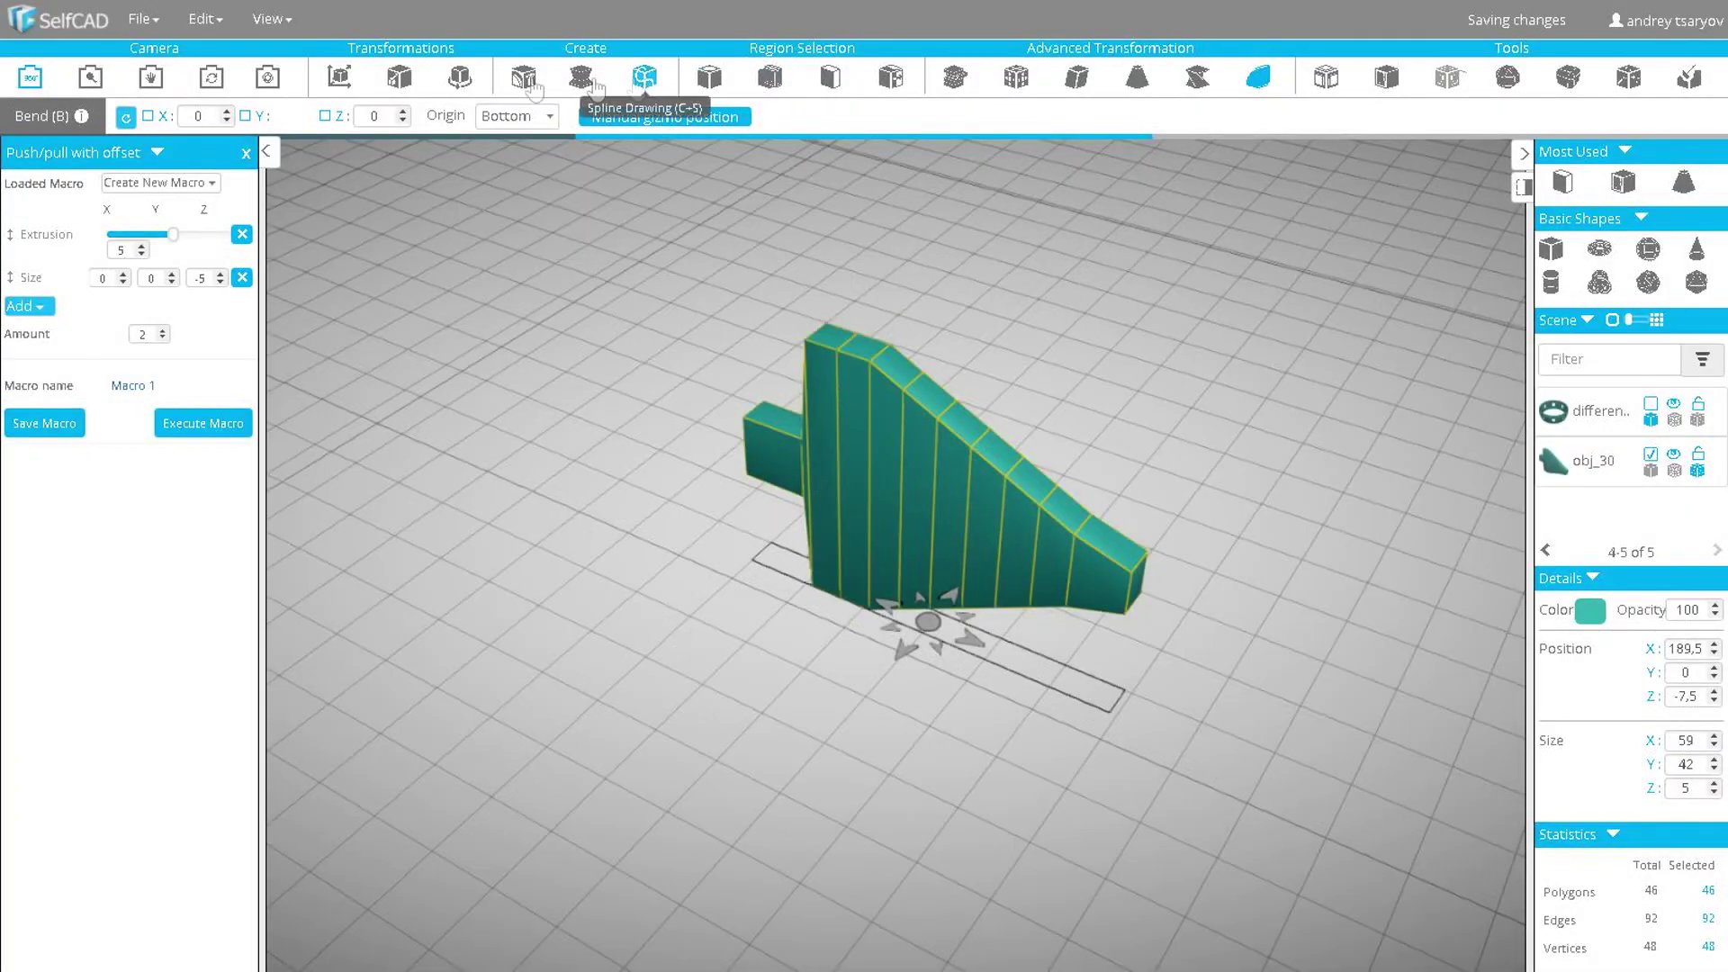
click(460, 78)
drag(943, 585, 986, 543)
key(b)
drag(1017, 662, 743, 549)
scroll(648, 602, up, 5)
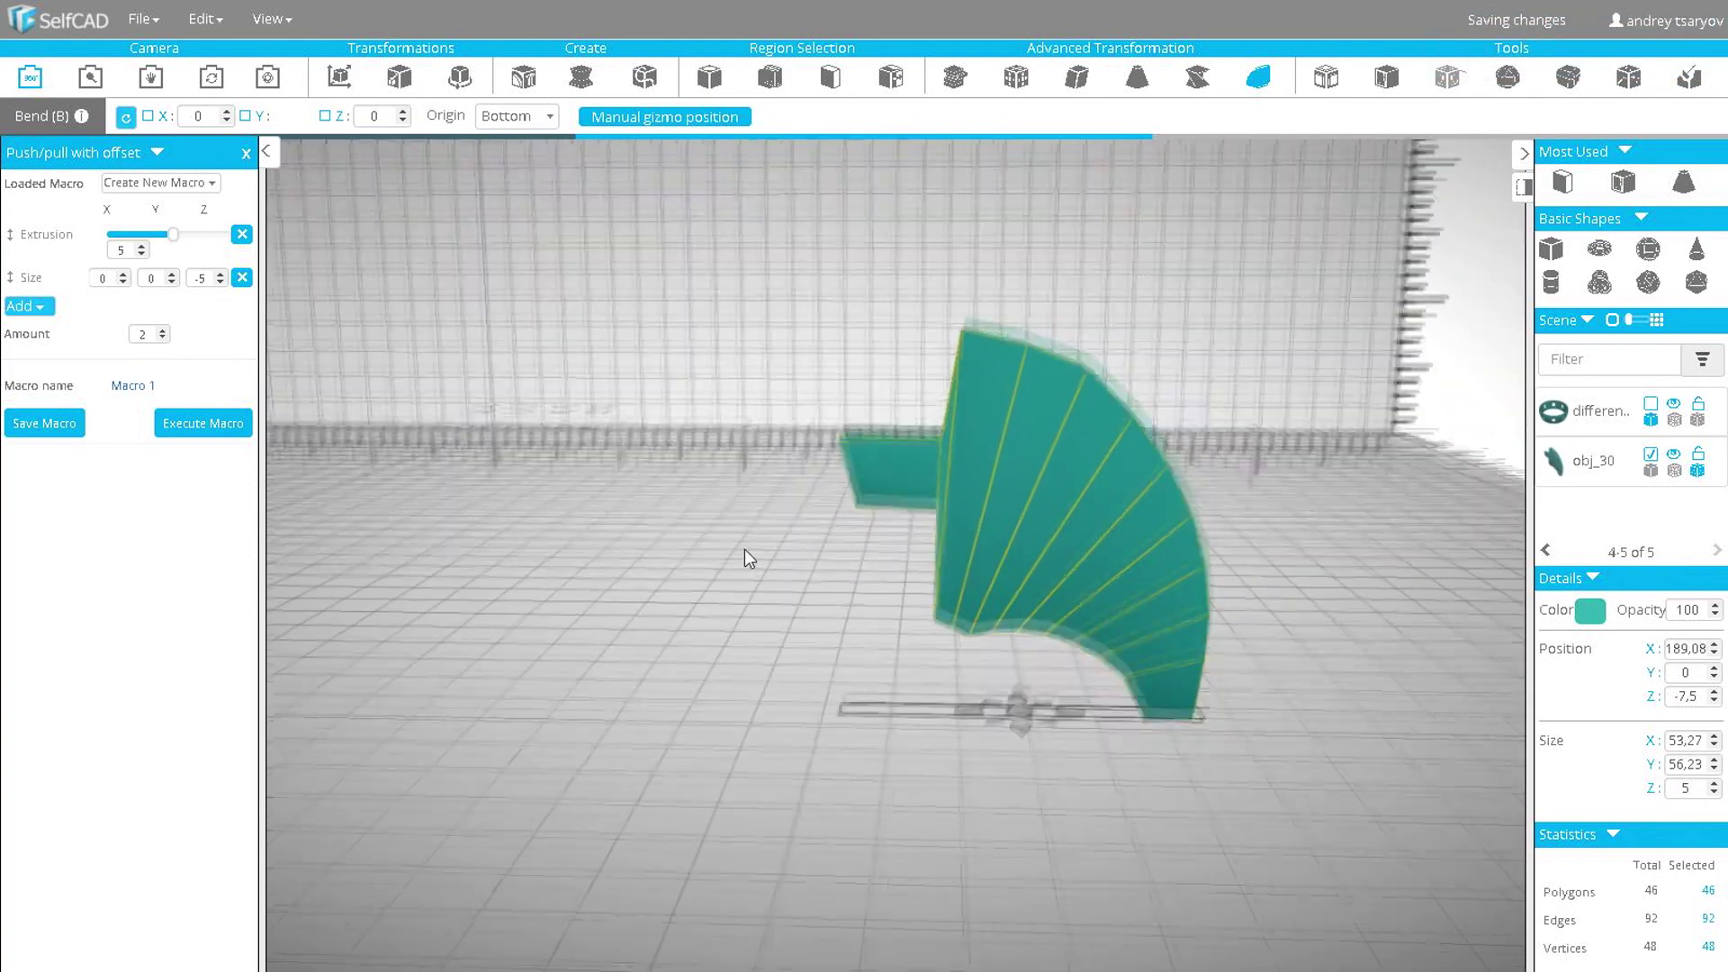
- Scale the bent piece to 30.27 in X and 47.23 in Y
click(398, 78)
drag(1029, 650, 922, 727)
drag(1168, 540, 913, 616)
scroll(917, 614, down, 5)
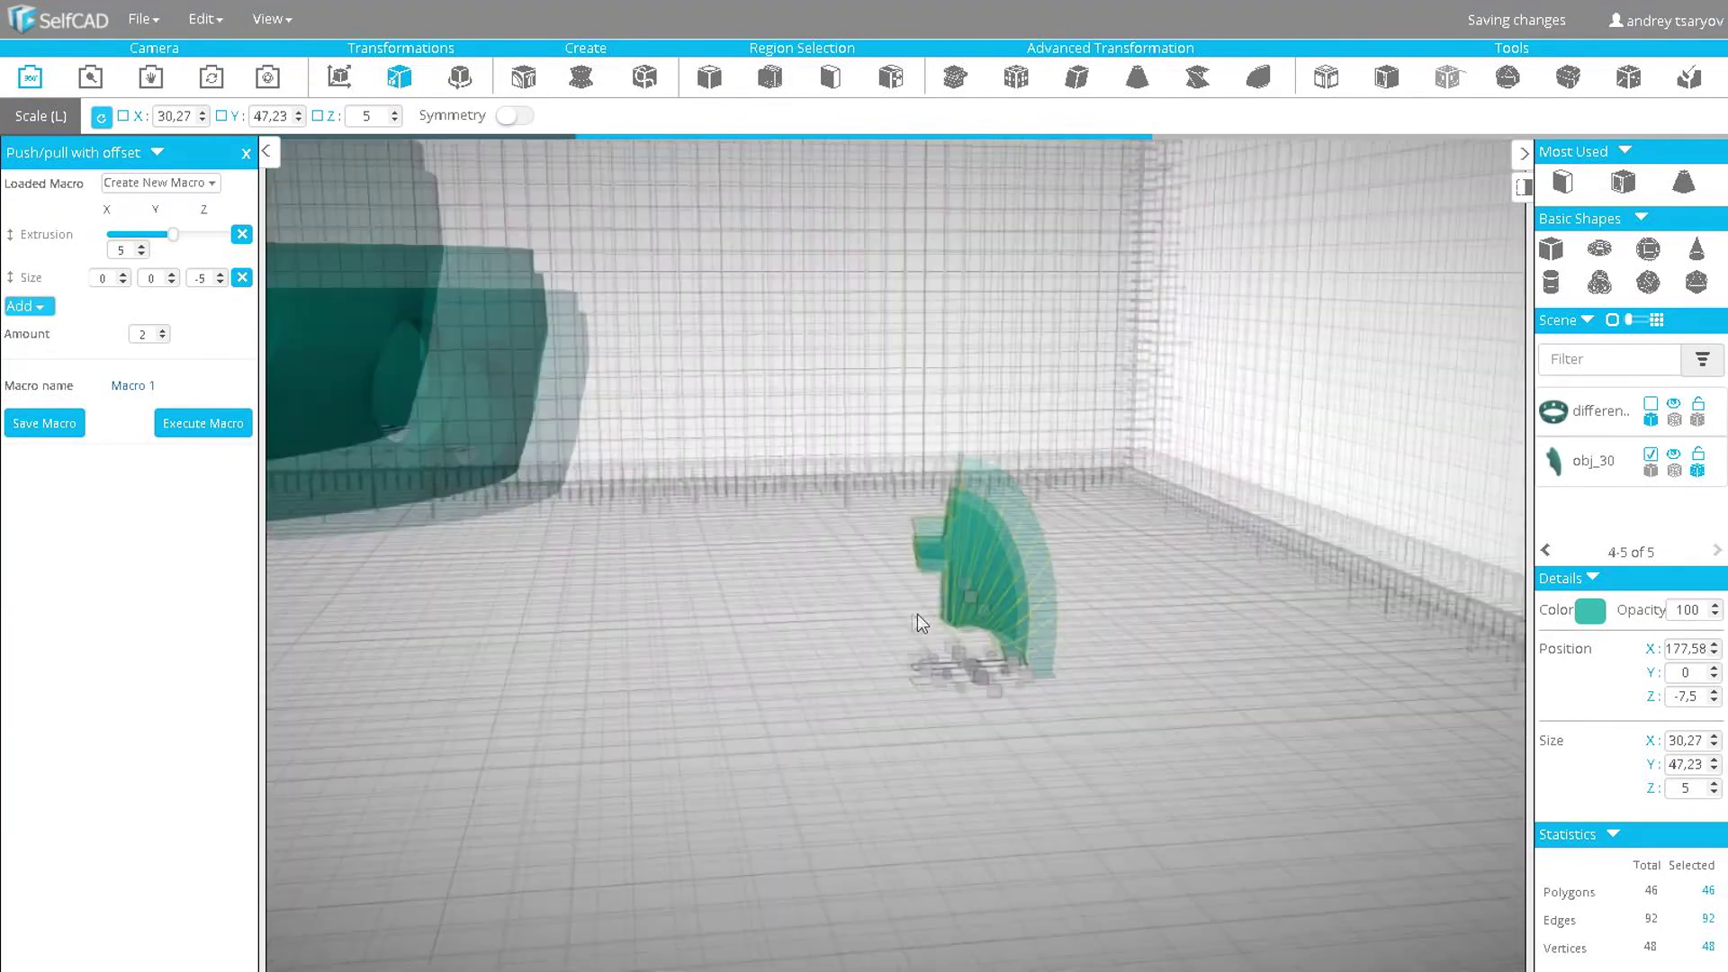
- Move the bent piece against the container's outer wall at X 72, Y 45, Z 0
click(341, 79)
drag(720, 540, 742, 743)
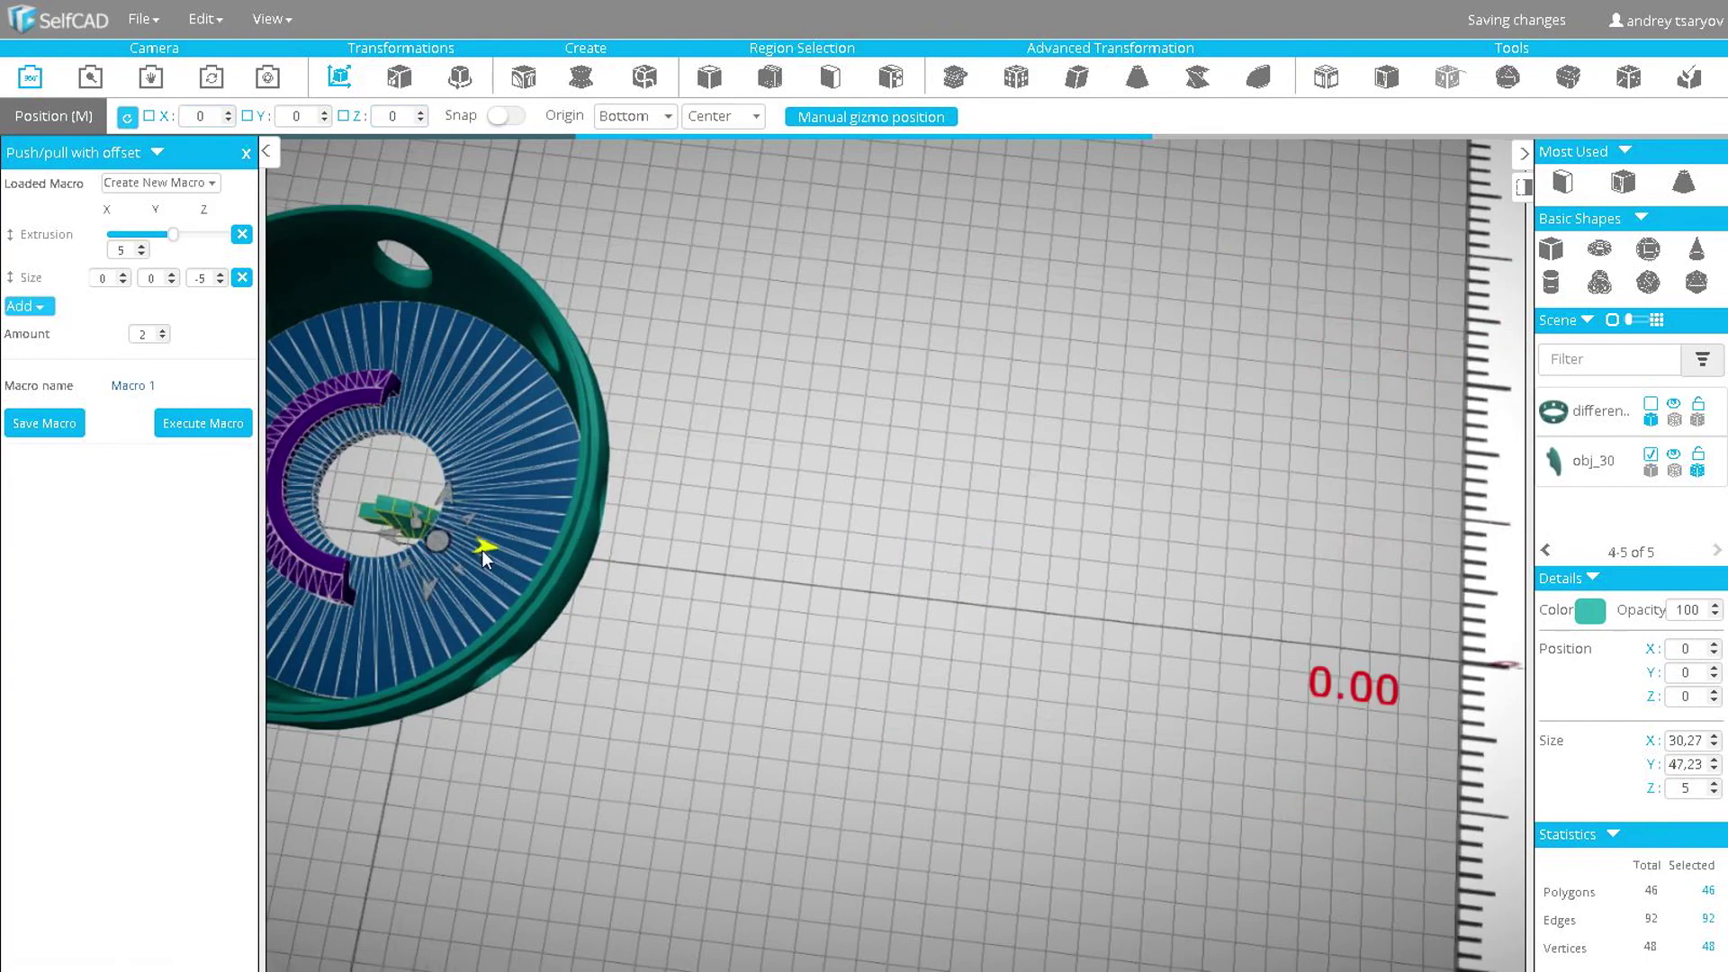
drag(483, 549, 690, 578)
drag(600, 637, 768, 466)
drag(1005, 488, 950, 511)
drag(750, 489, 750, 450)
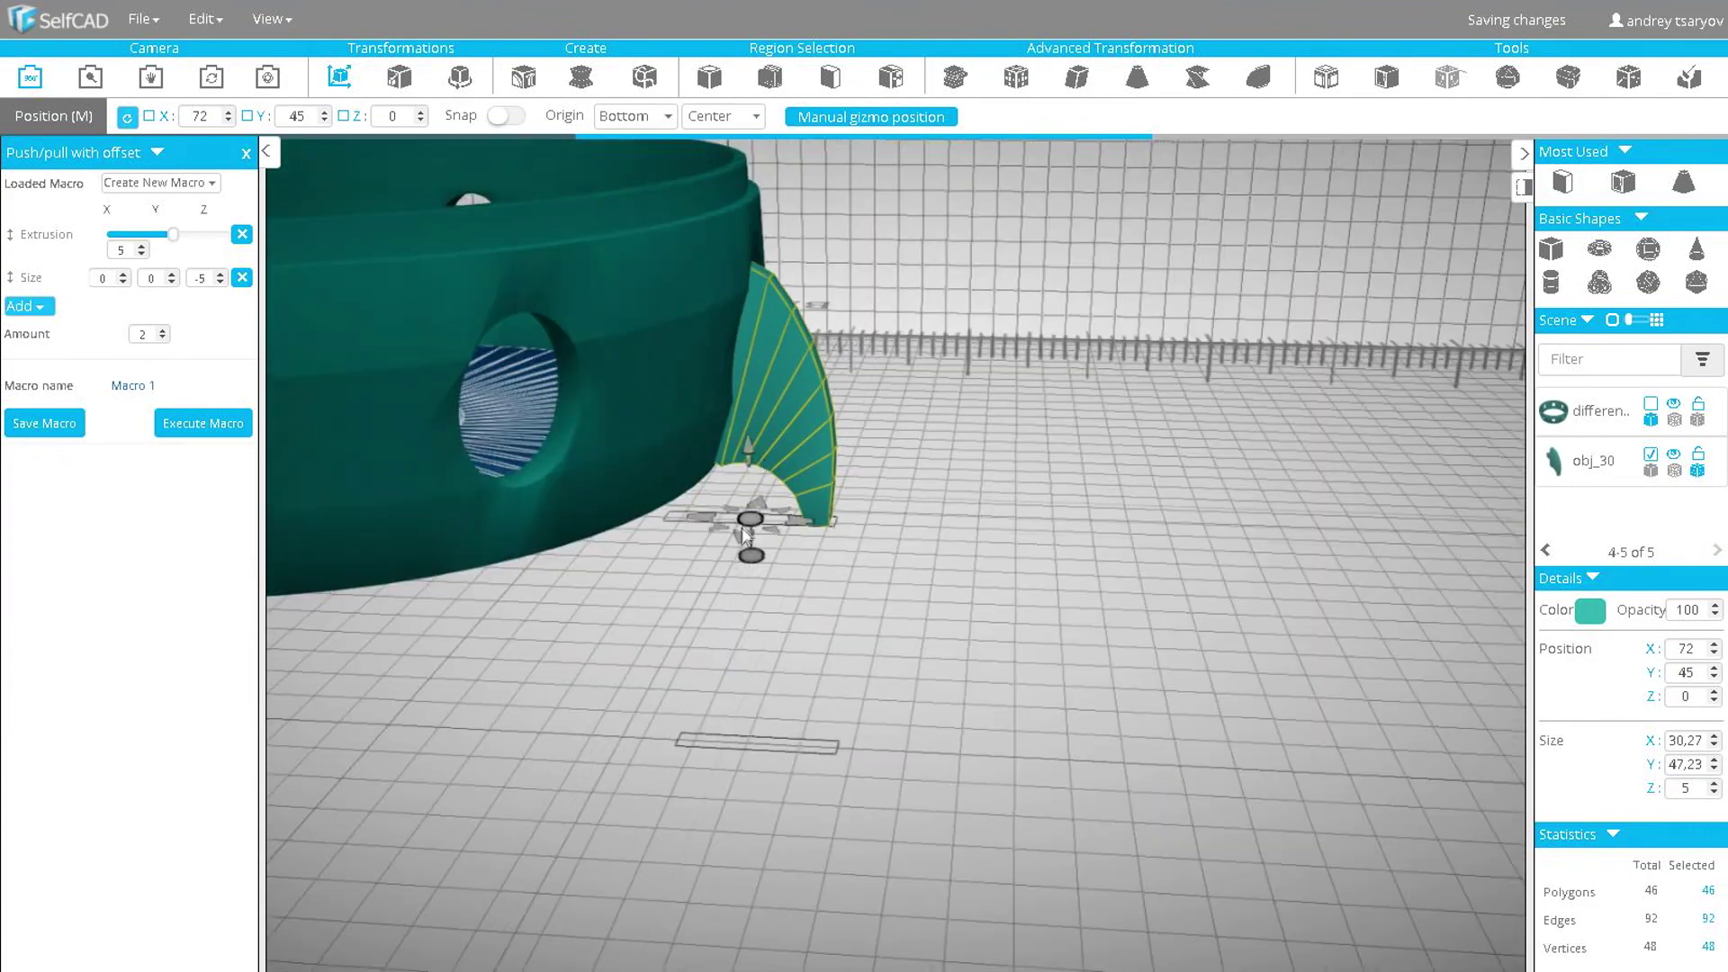
- Scale the bent piece's height to 41.23 in Y
drag(891, 634, 967, 567)
key(l)
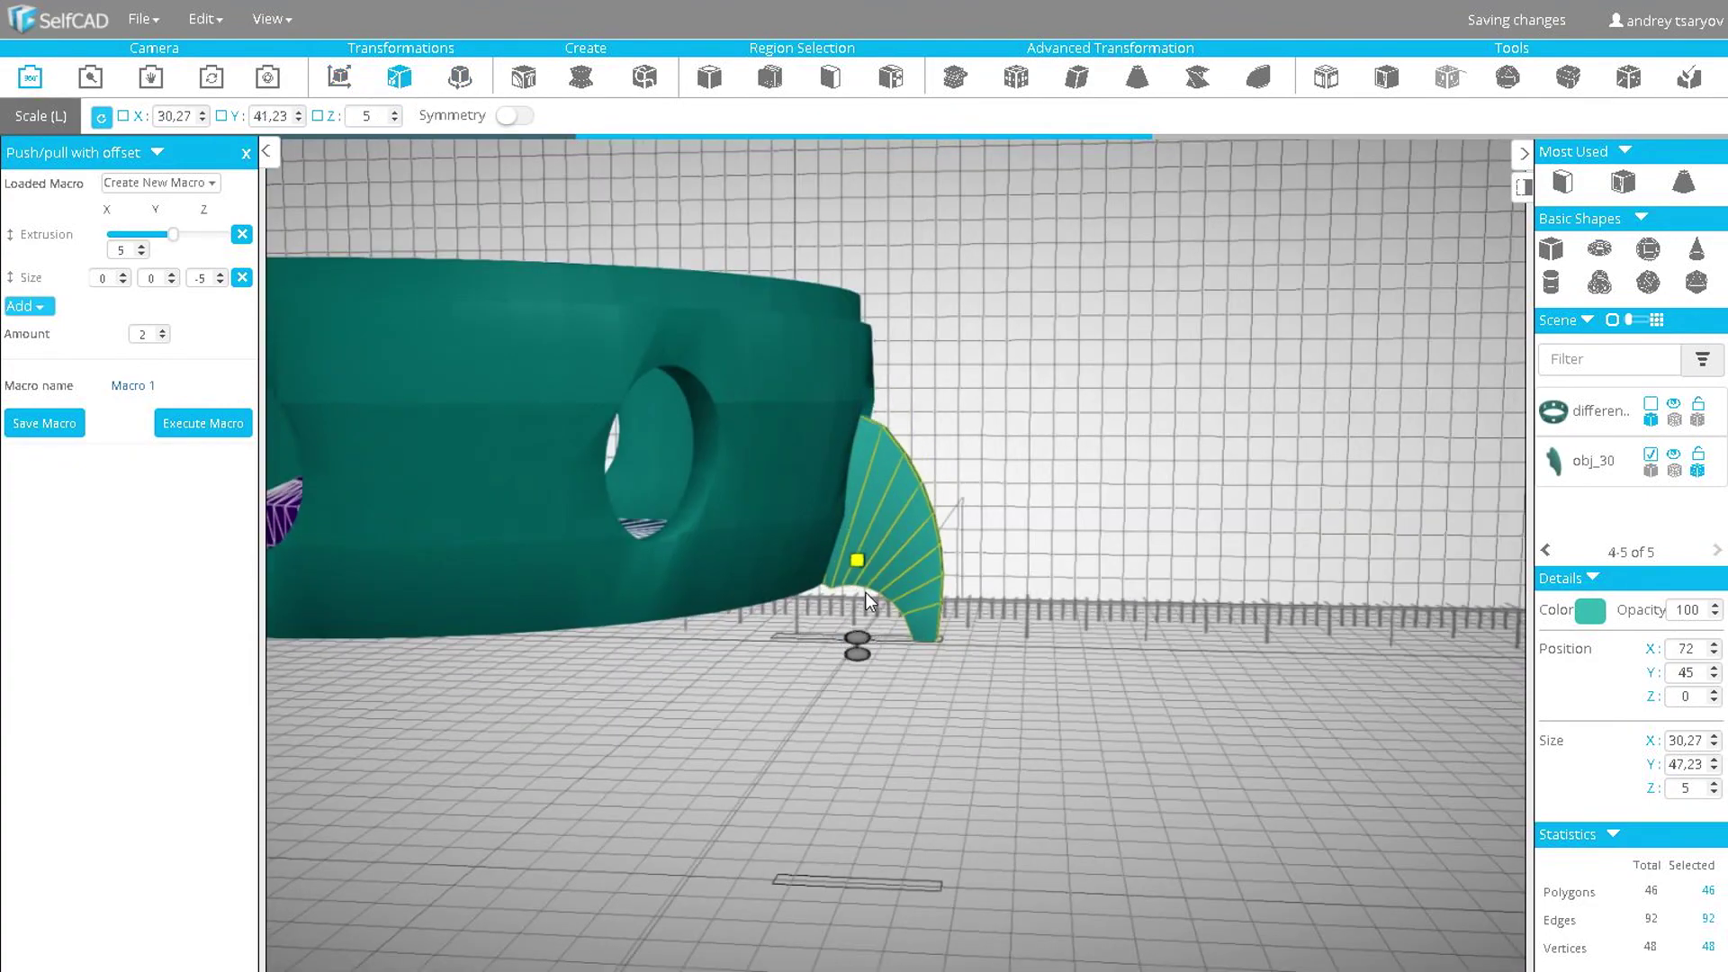
drag(866, 593, 1045, 204)
- Select the foot's bottom face and move it down to Y 36 to lengthen the leg
click(821, 85)
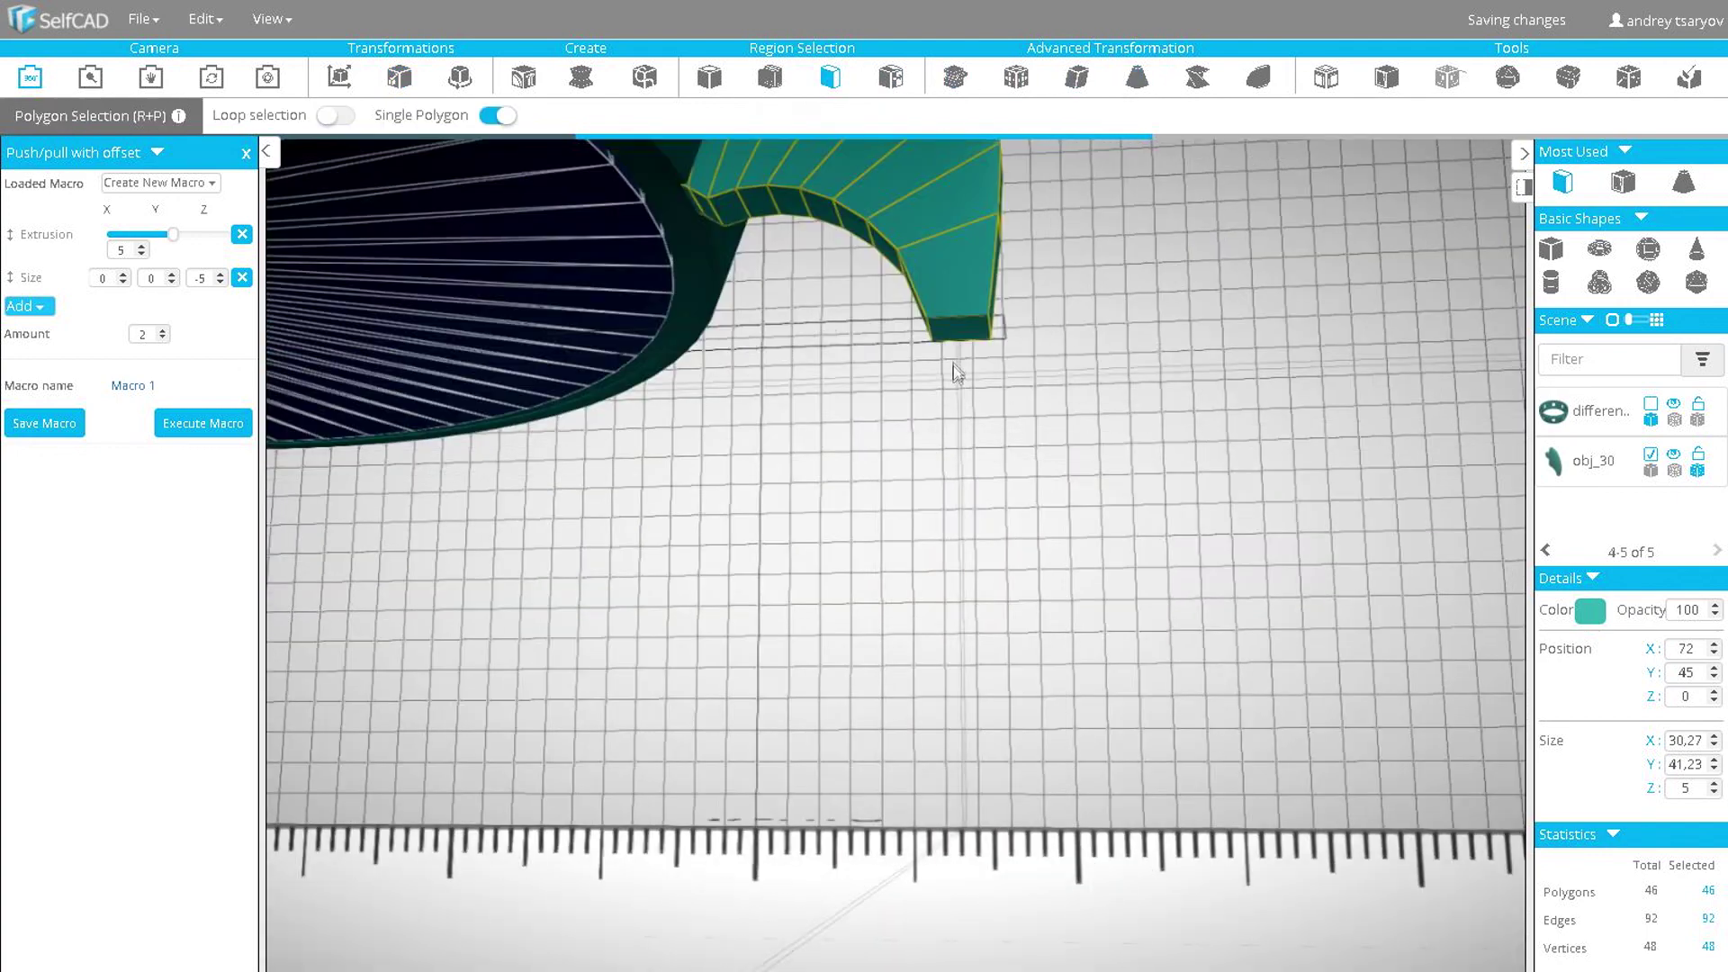
click(951, 335)
click(340, 78)
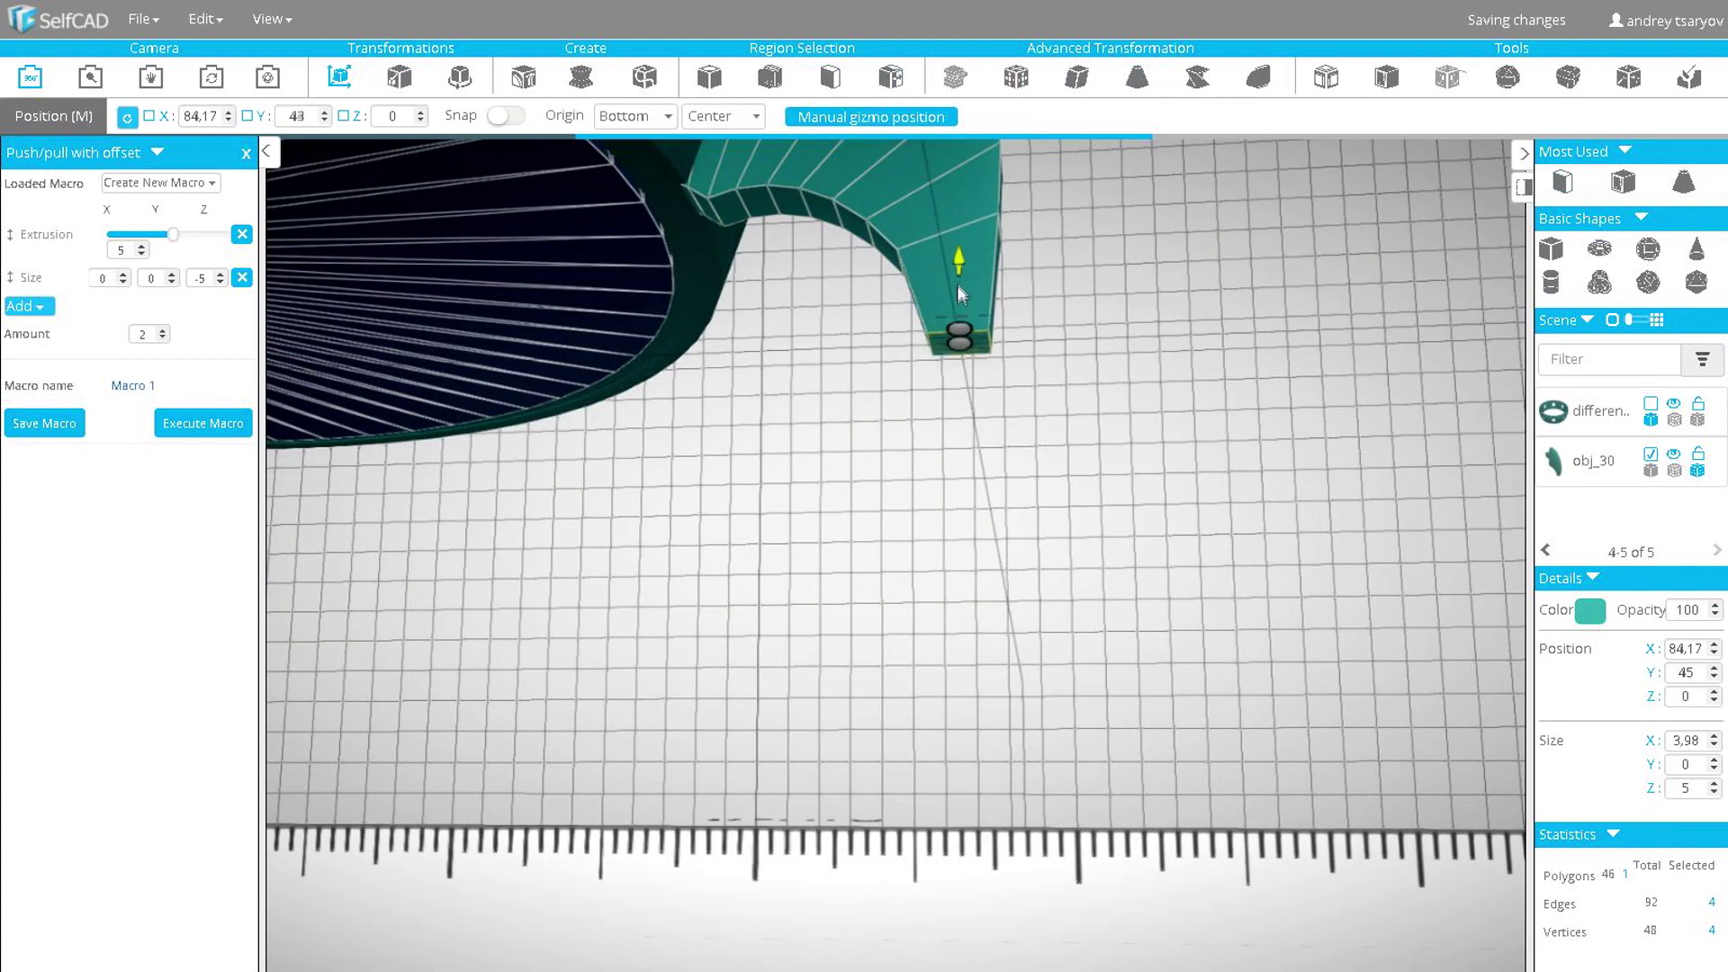
drag(959, 378, 959, 395)
scroll(783, 408, down, 3)
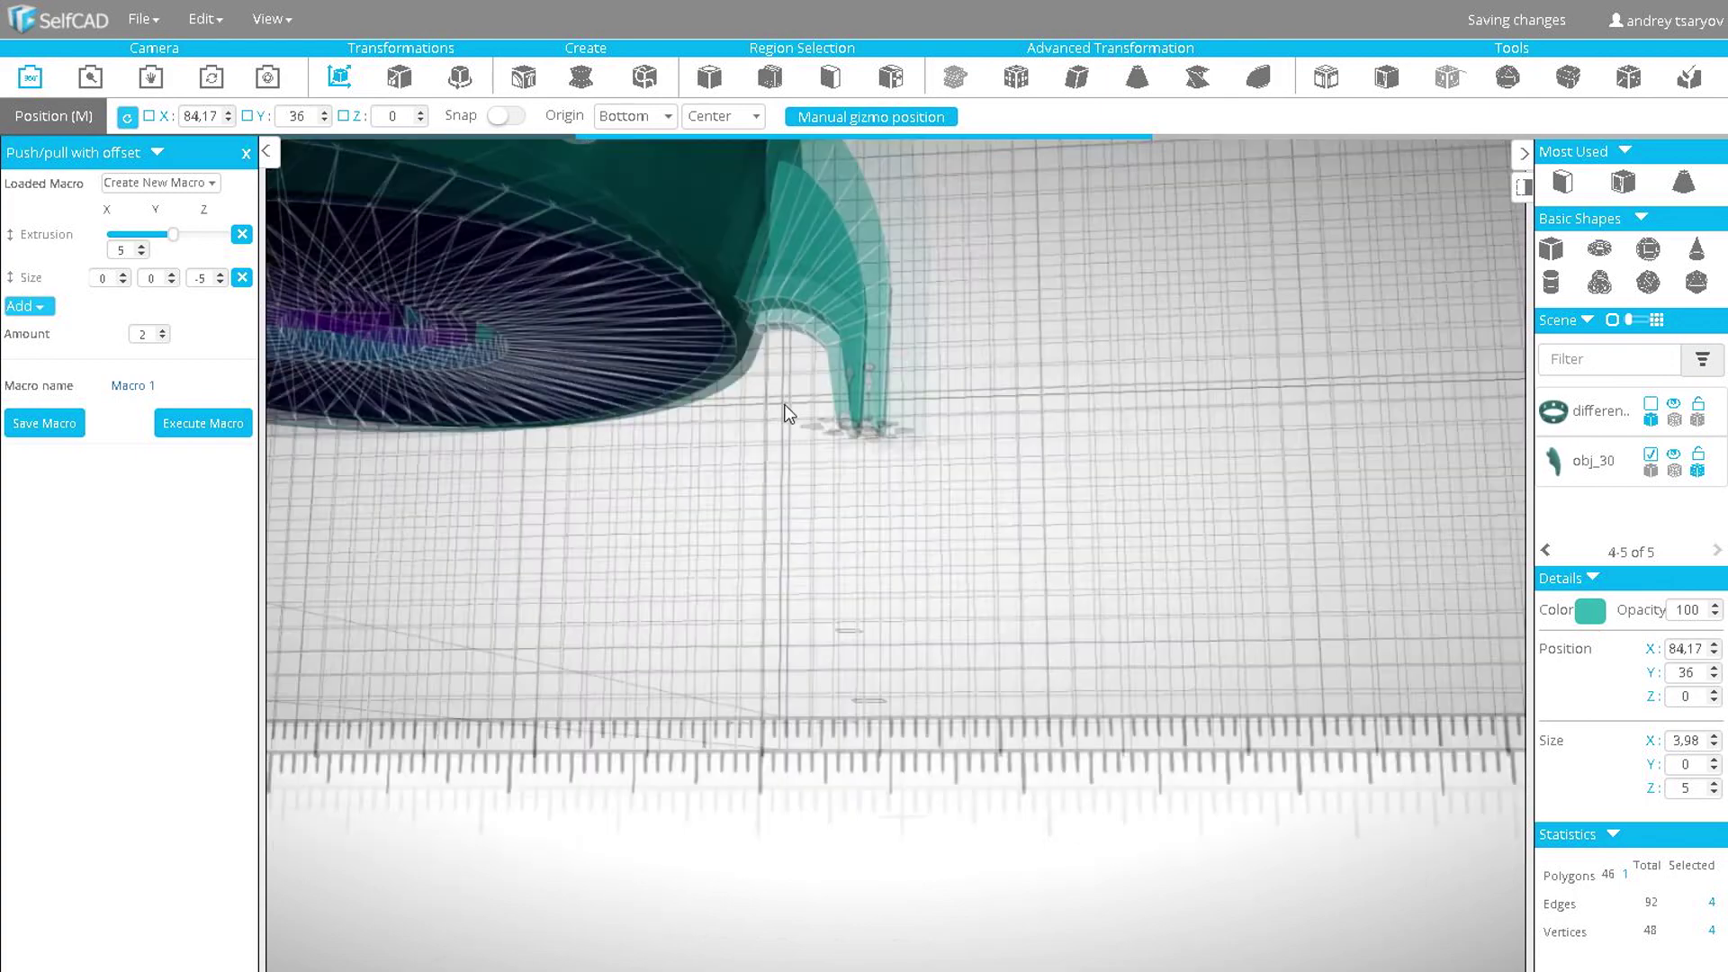
drag(783, 409, 999, 471)
scroll(765, 400, up, 3)
scroll(765, 400, down, 2)
- Select the whole leg piece and scale its X size to 29.27
click(883, 511)
click(400, 78)
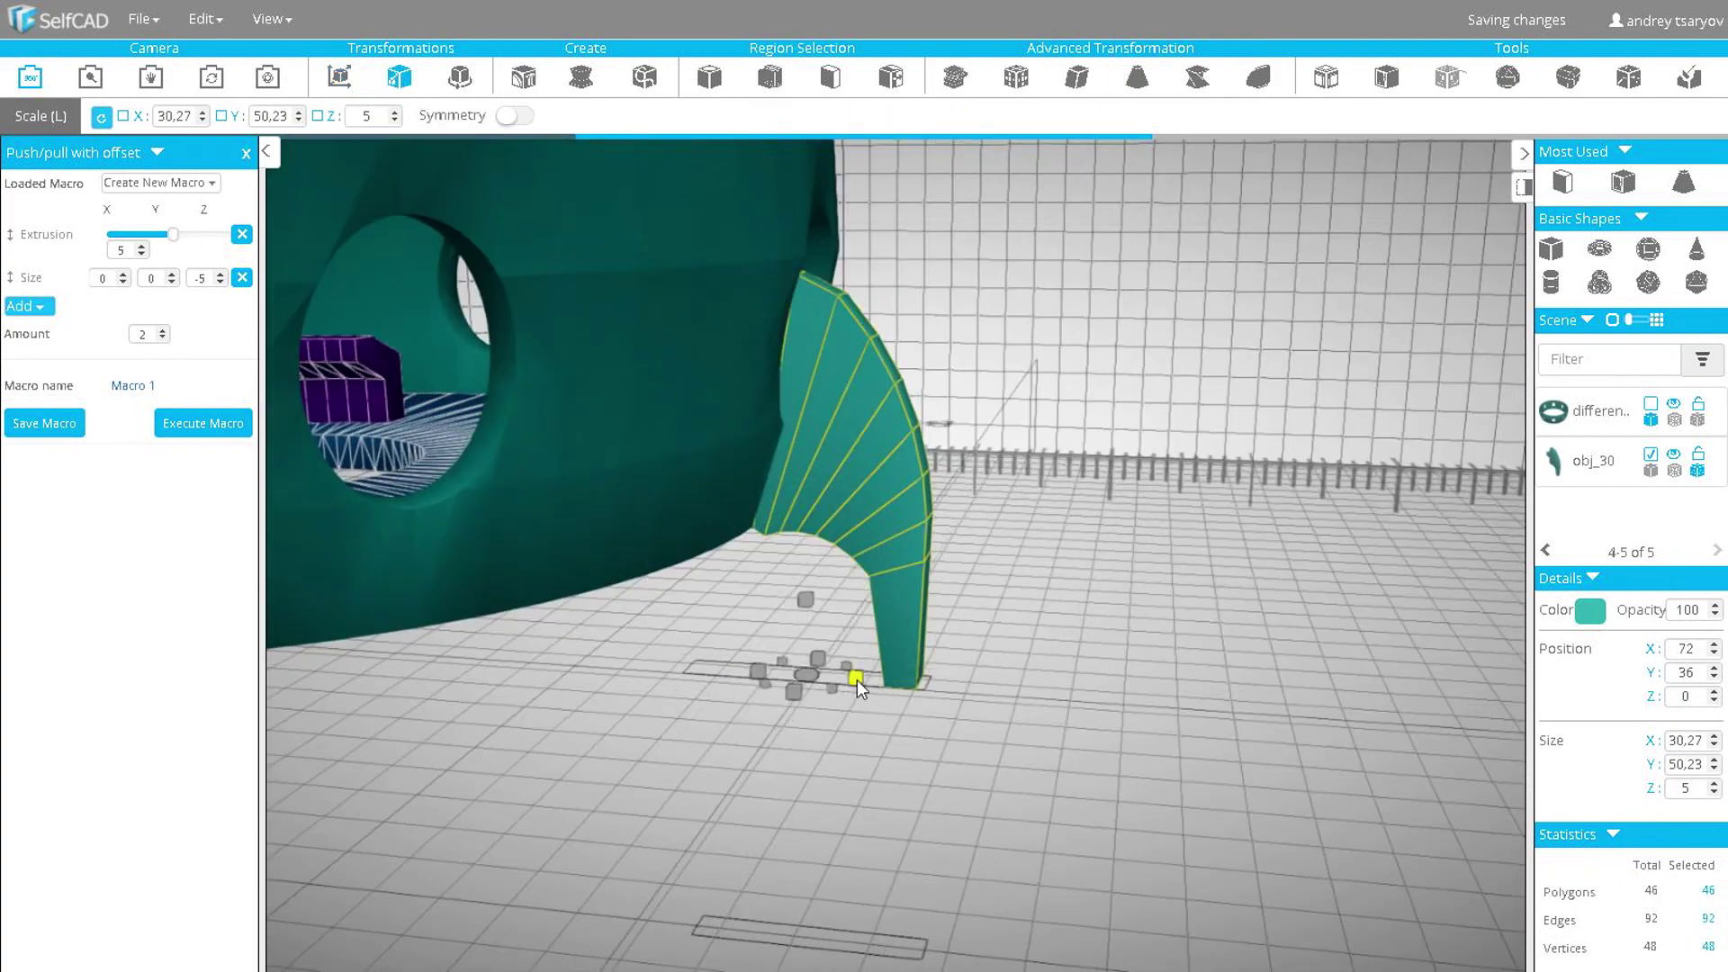
drag(857, 678, 866, 719)
- Move the leg piece away from the container to X 103.5
key(m)
drag(1080, 639, 1170, 615)
drag(948, 690, 1176, 706)
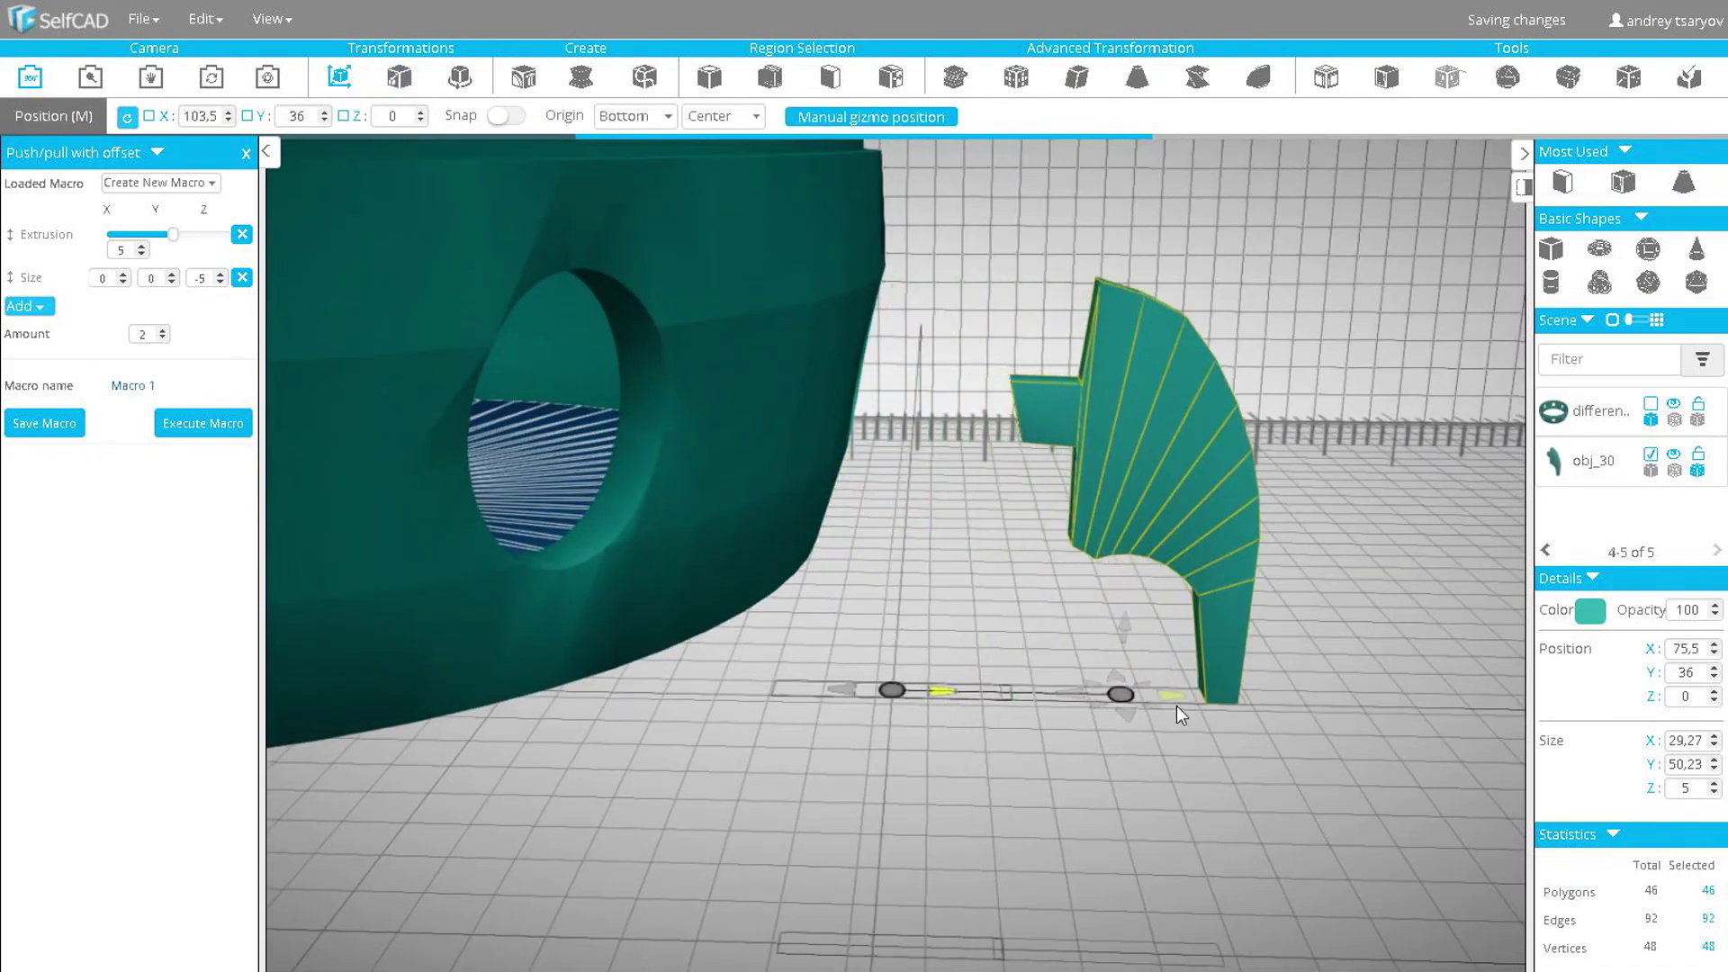
- Rotate the tab's end face facing the container to vertical and move it along X to shorten the tab
drag(999, 577, 953, 607)
scroll(953, 608, up, 3)
click(832, 81)
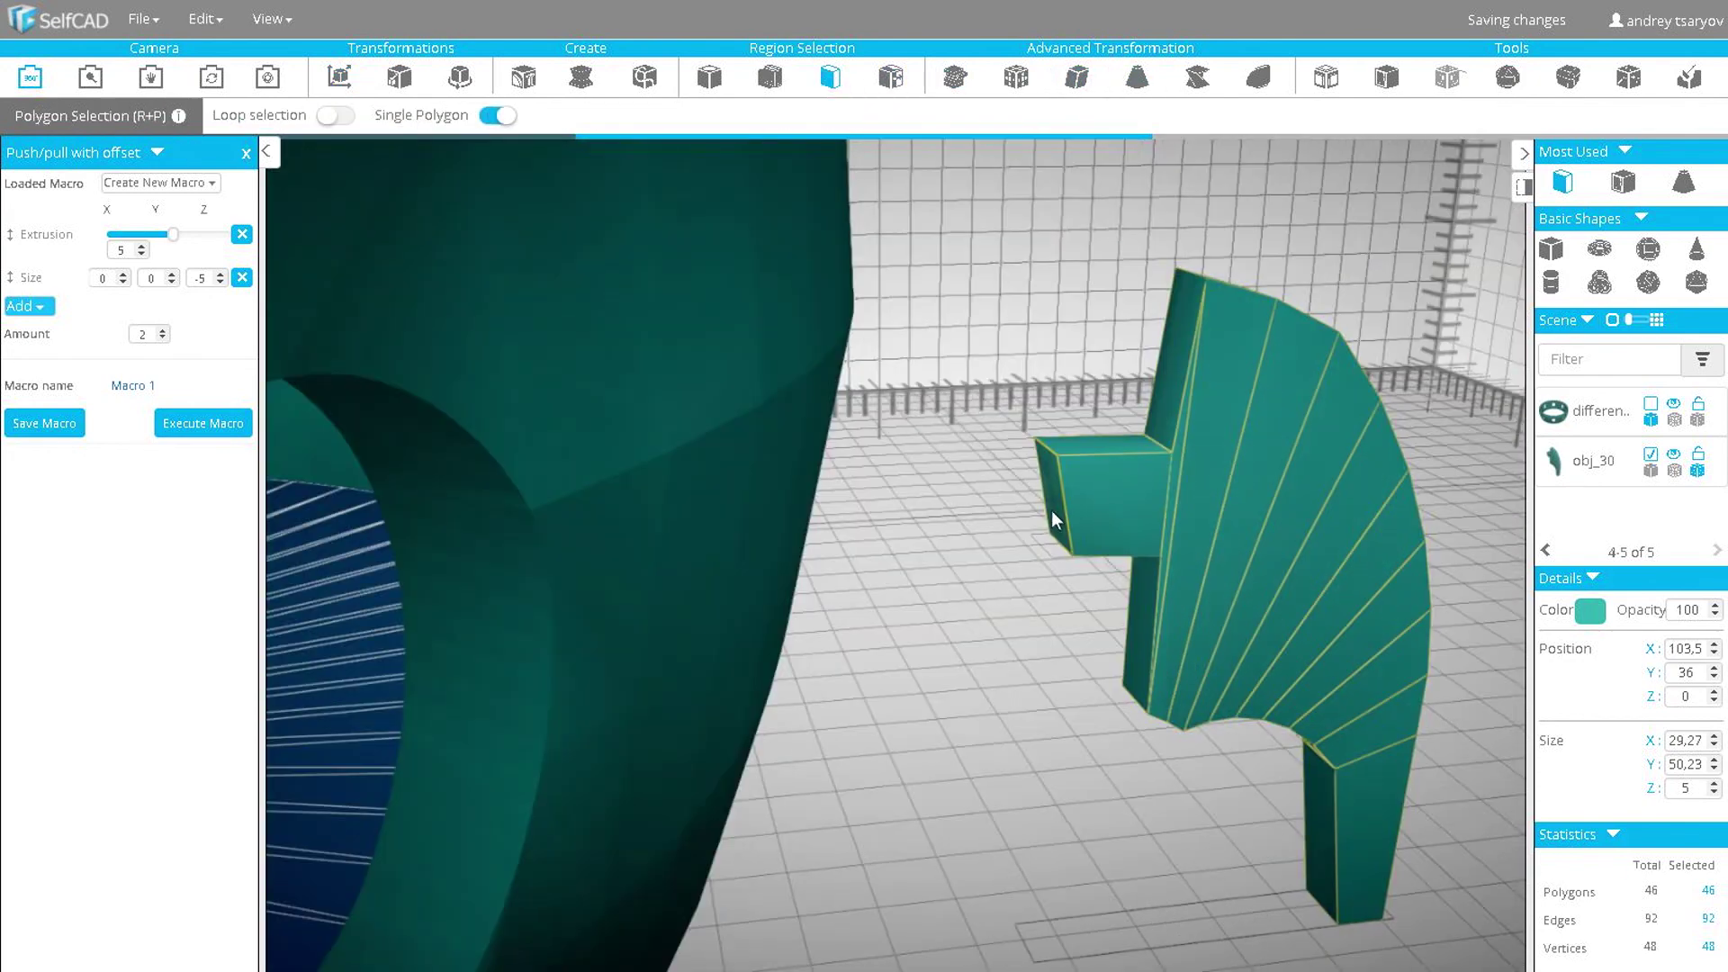
click(463, 87)
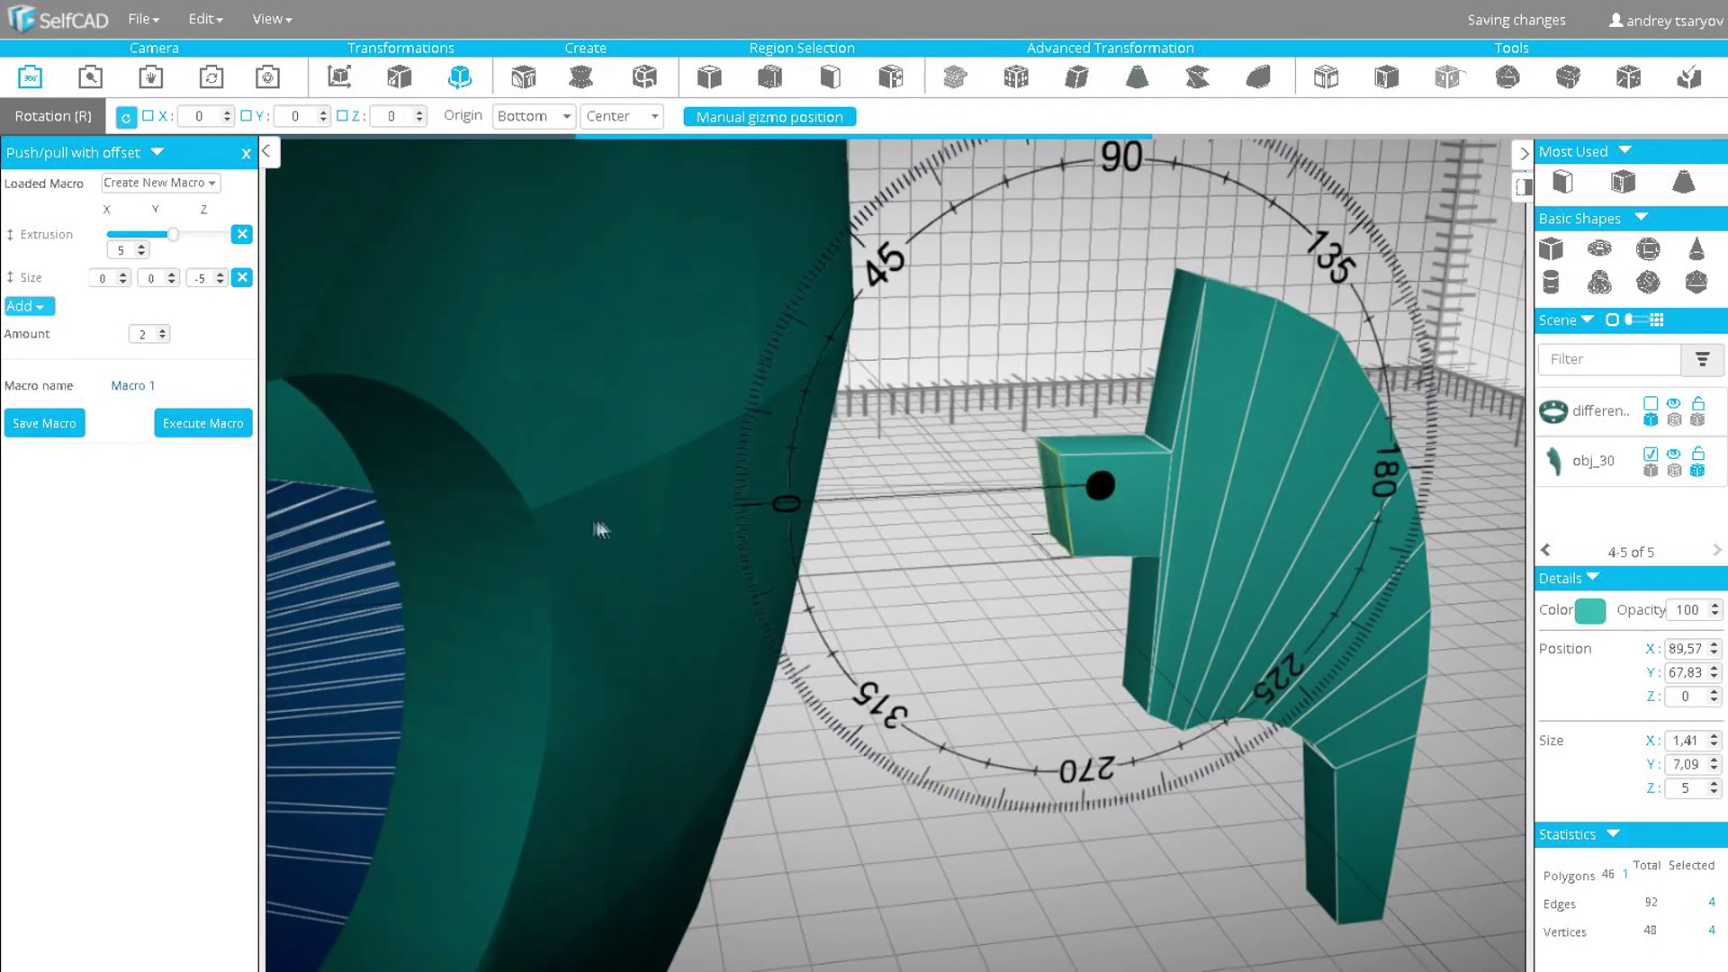
key(m)
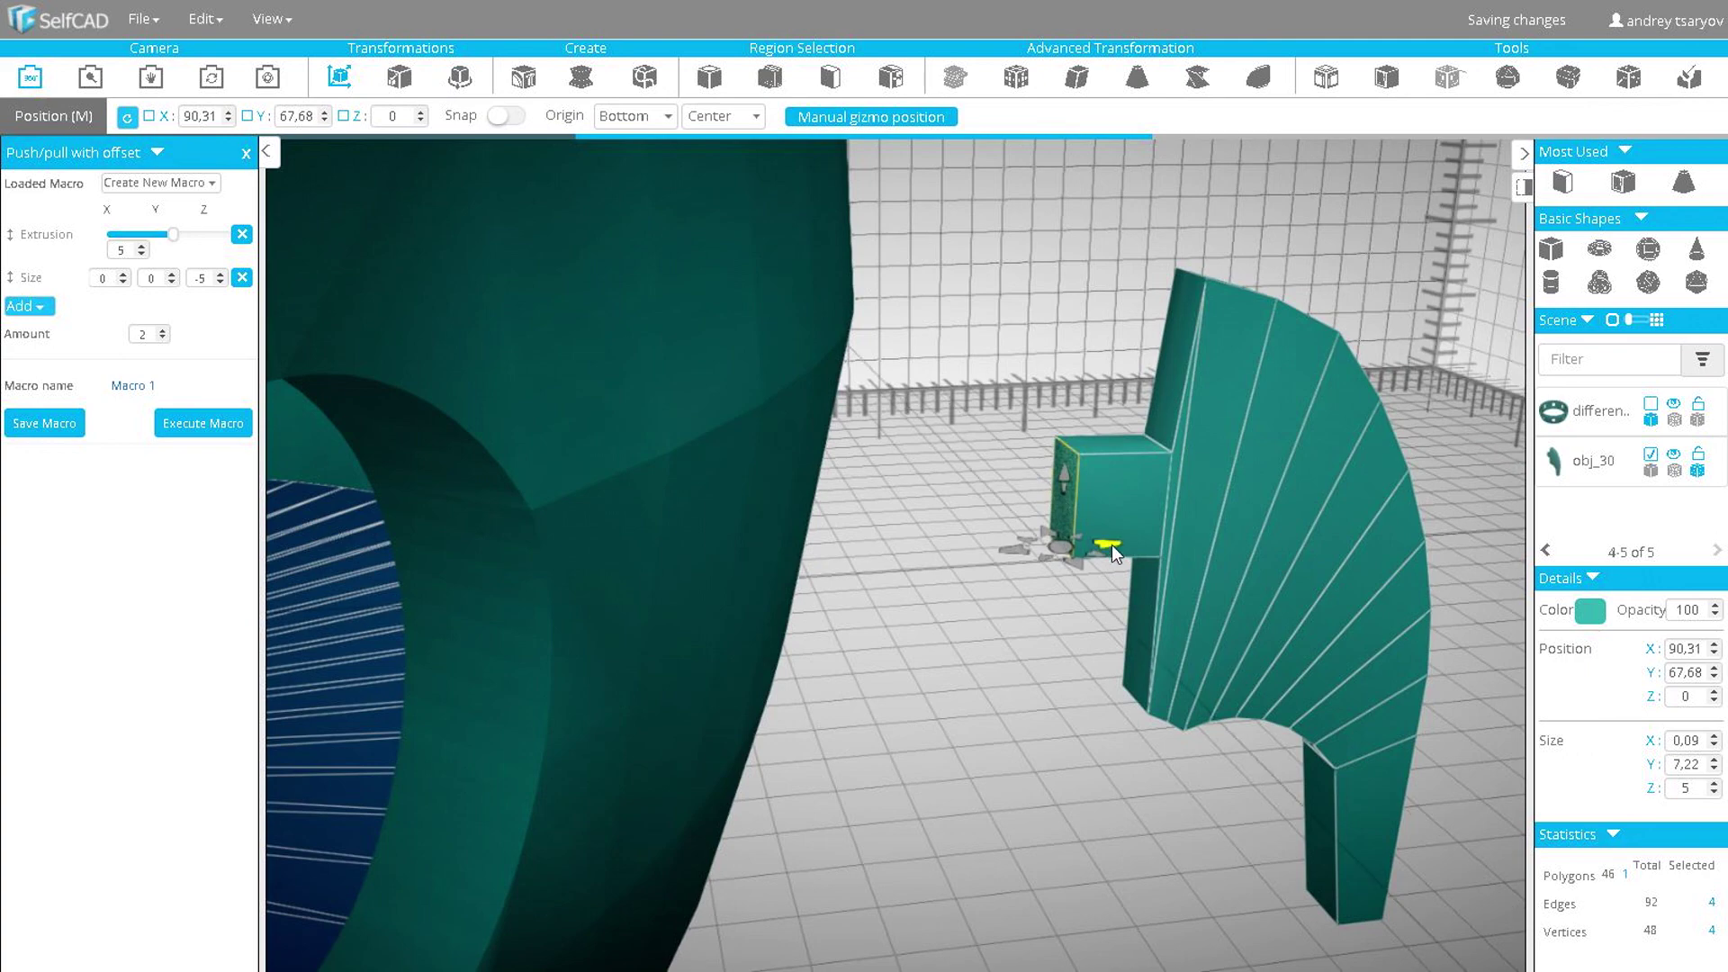
drag(900, 423, 814, 405)
- Select the leg's face just above the tab and rotate it to vertical
click(831, 77)
drag(990, 378, 644, 410)
click(1129, 494)
click(463, 86)
drag(621, 578, 540, 531)
- Scale the face above the tab to 8.11 in Y and move it to Y 75.37
click(396, 79)
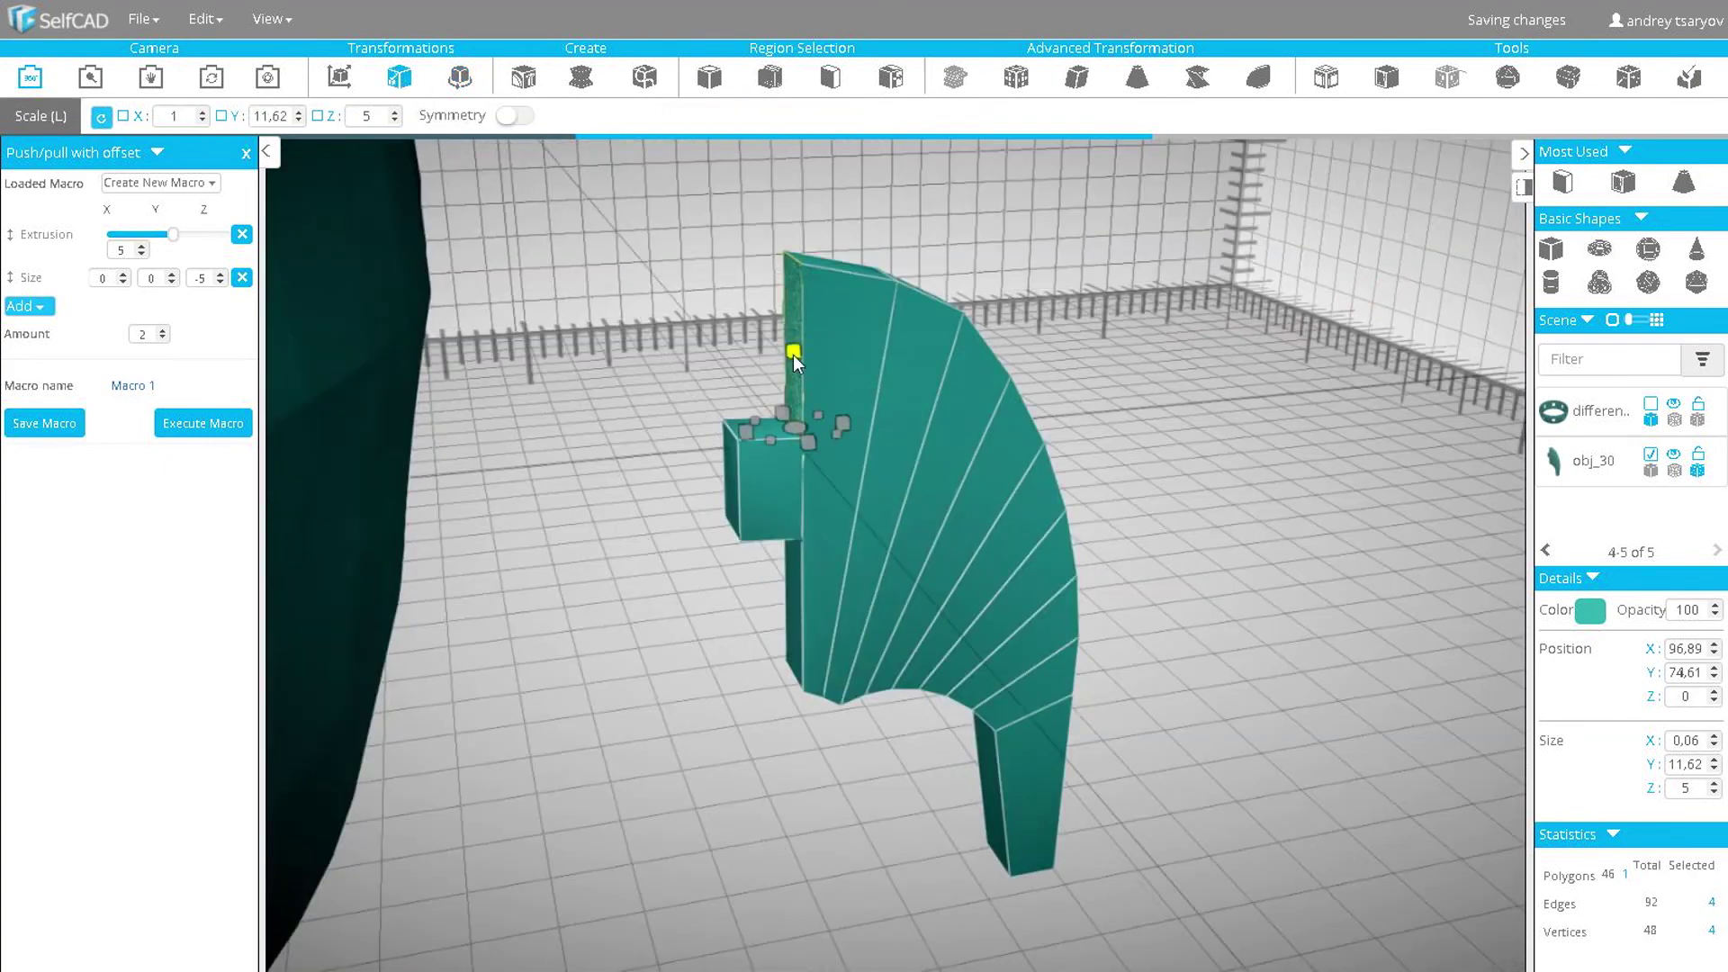
key(m)
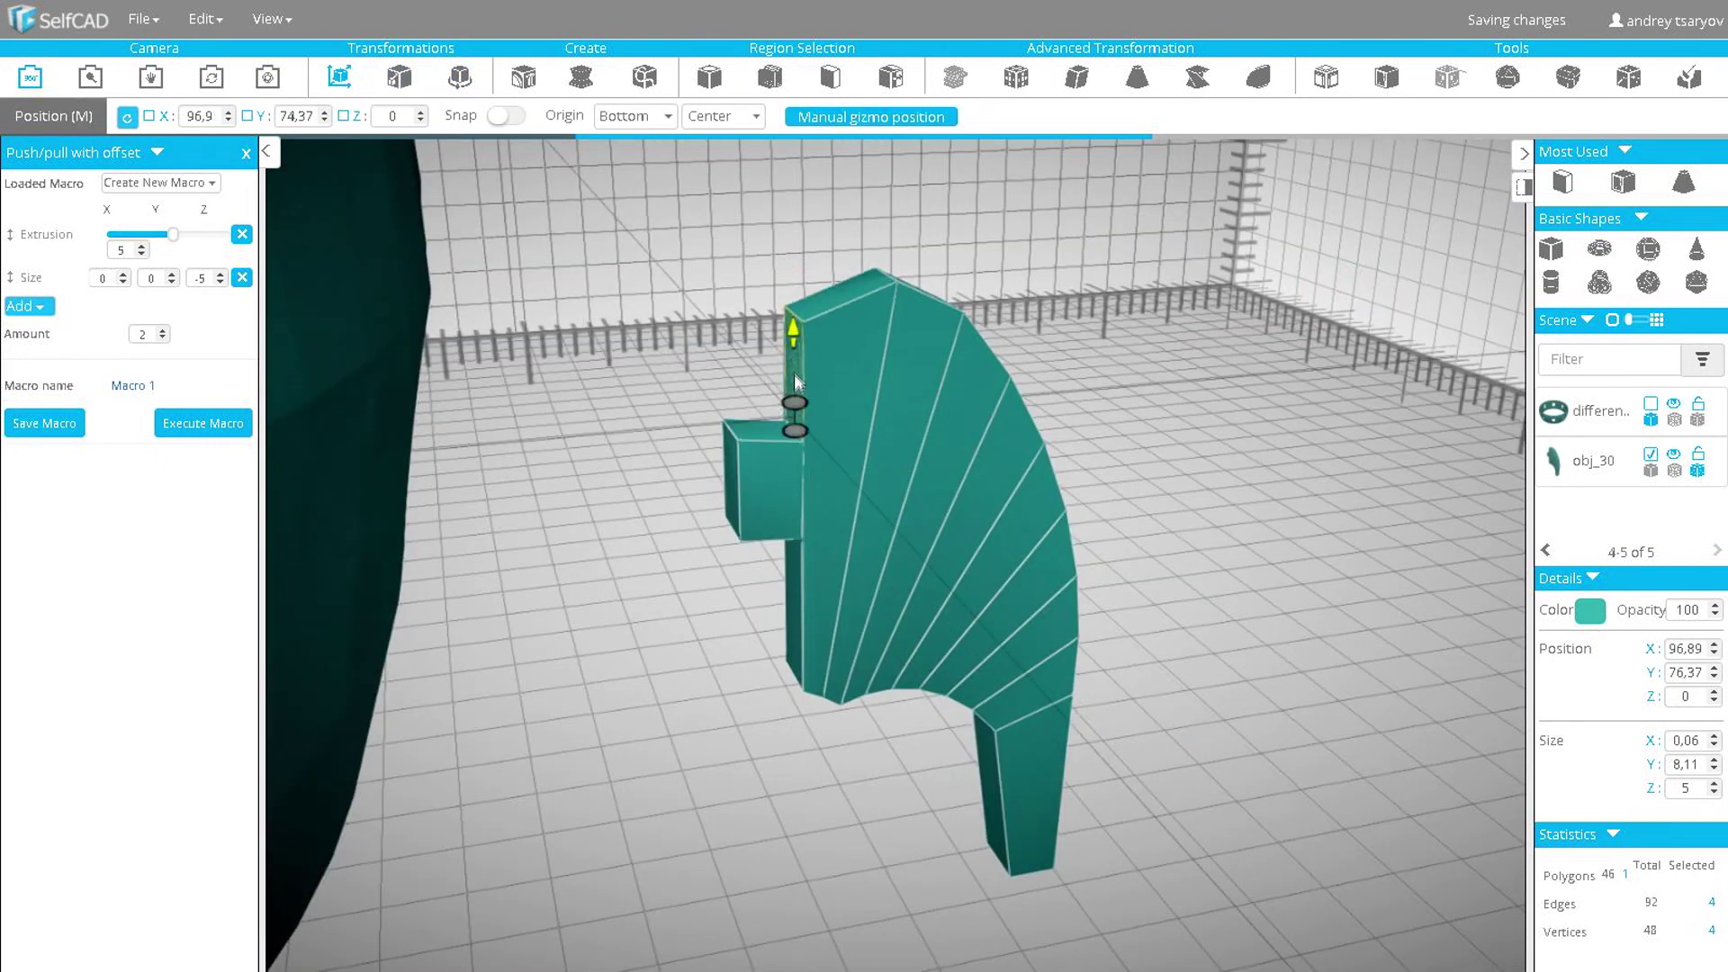
drag(794, 373, 794, 360)
- Select the six inner faces along the leg's curved underside and move them up to Y 56.41
drag(684, 315, 1237, 394)
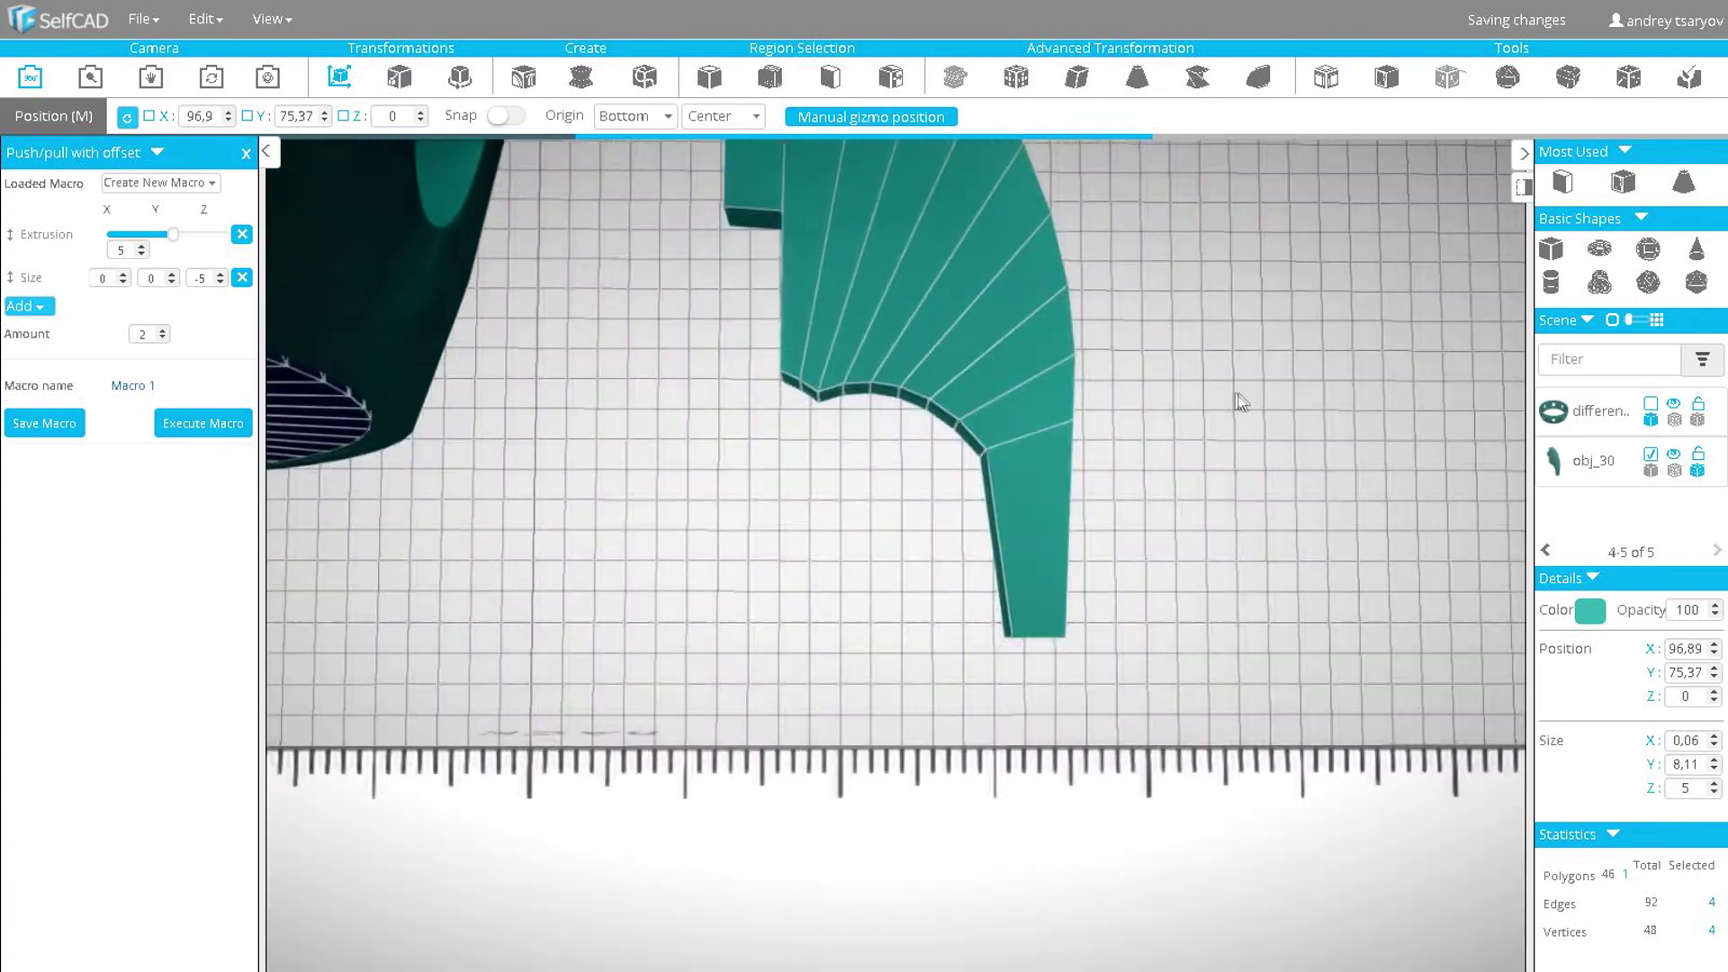
click(830, 76)
scroll(866, 420, up, 3)
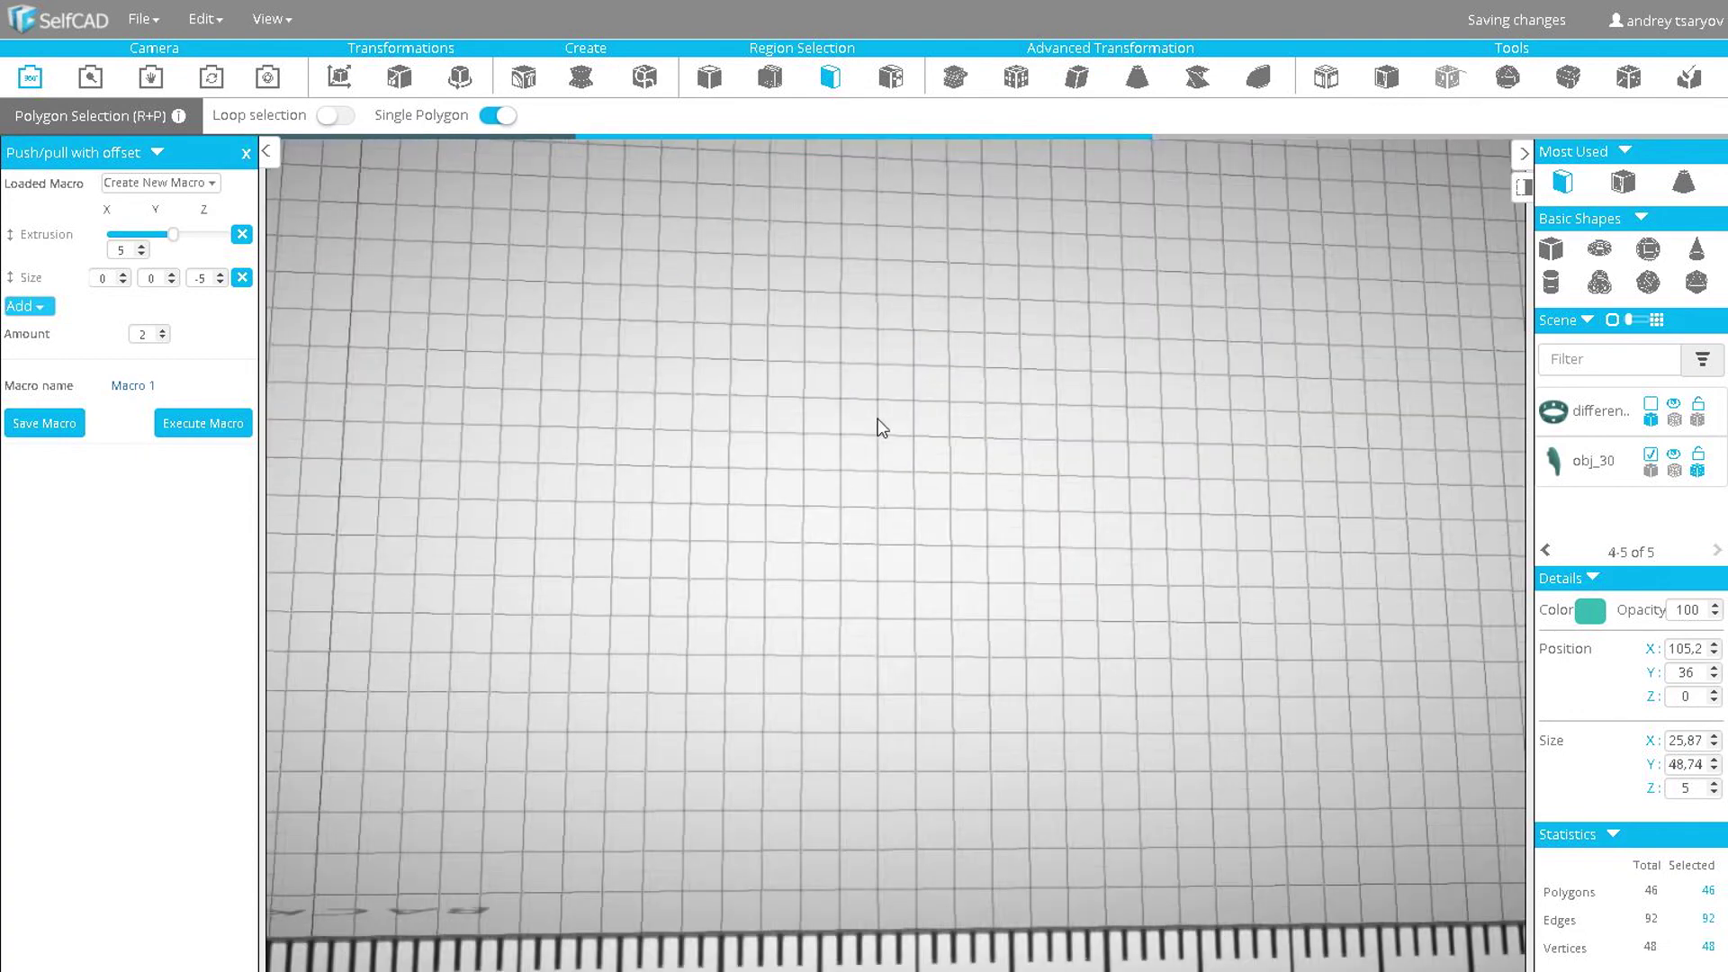
scroll(881, 428, down, 5)
scroll(872, 444, up, 5)
click(856, 438)
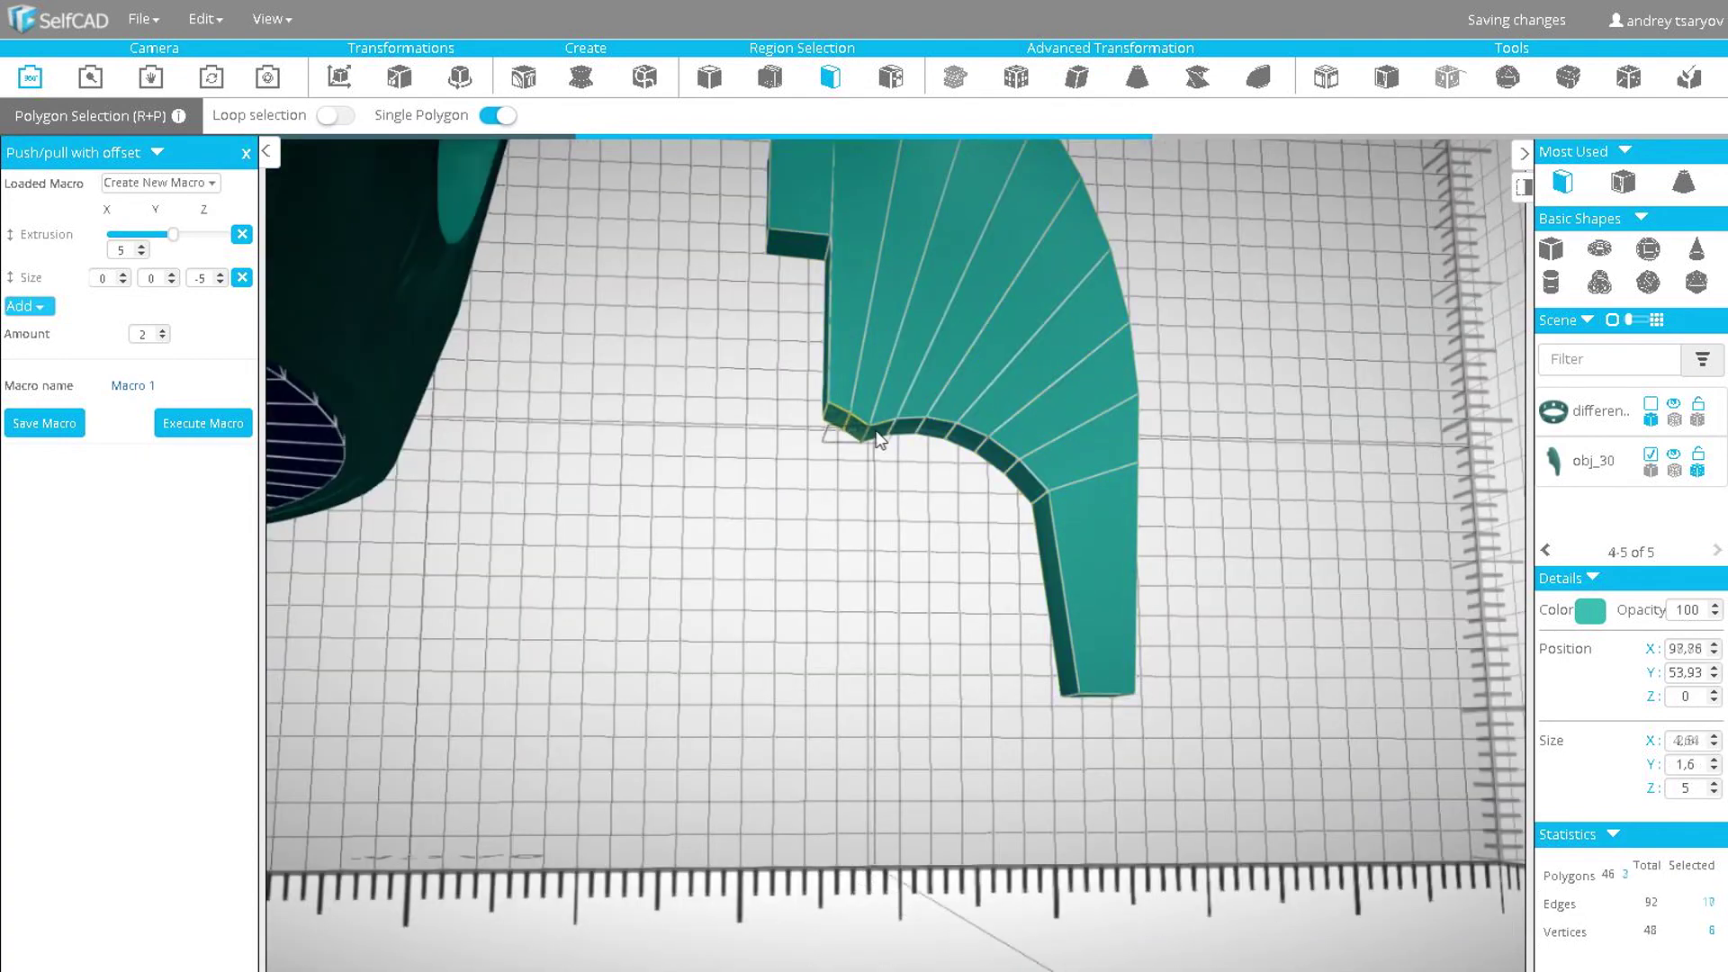
key(m)
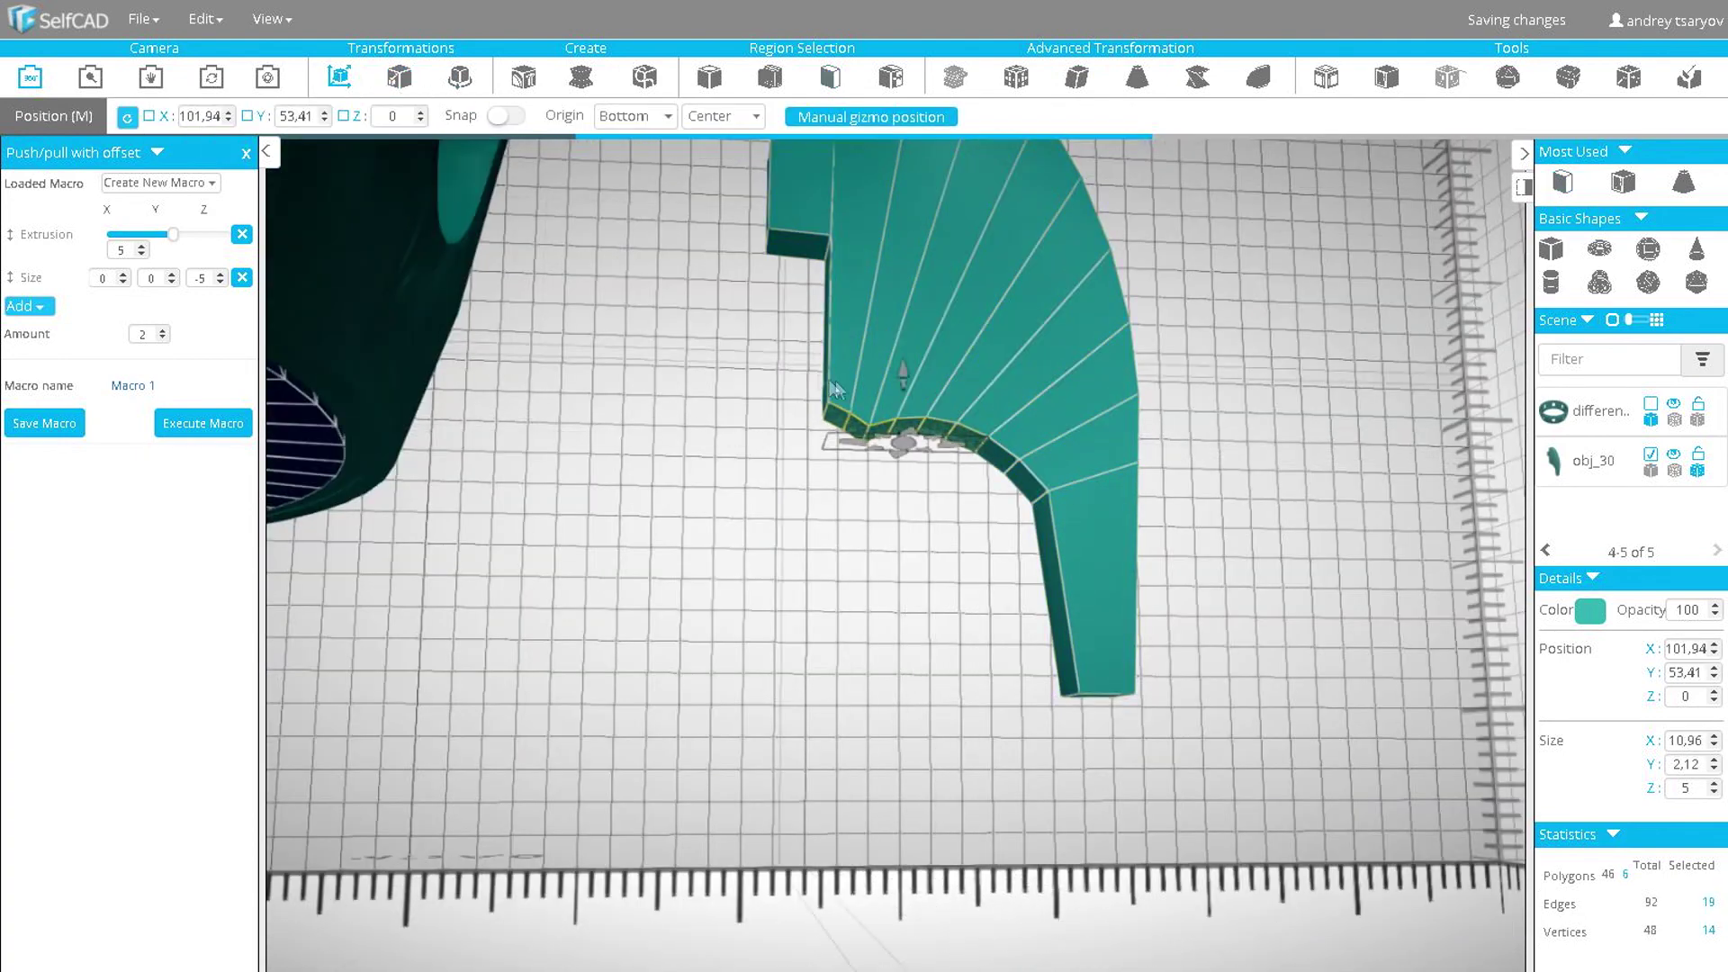
mouse_move(886, 348)
mouse_down()
mouse_move(880, 369)
mouse_move(878, 342)
mouse_up()
drag(959, 504, 964, 555)
- Rotate the selected underside faces to slope toward the foot and reselect the whole leg piece
key(r)
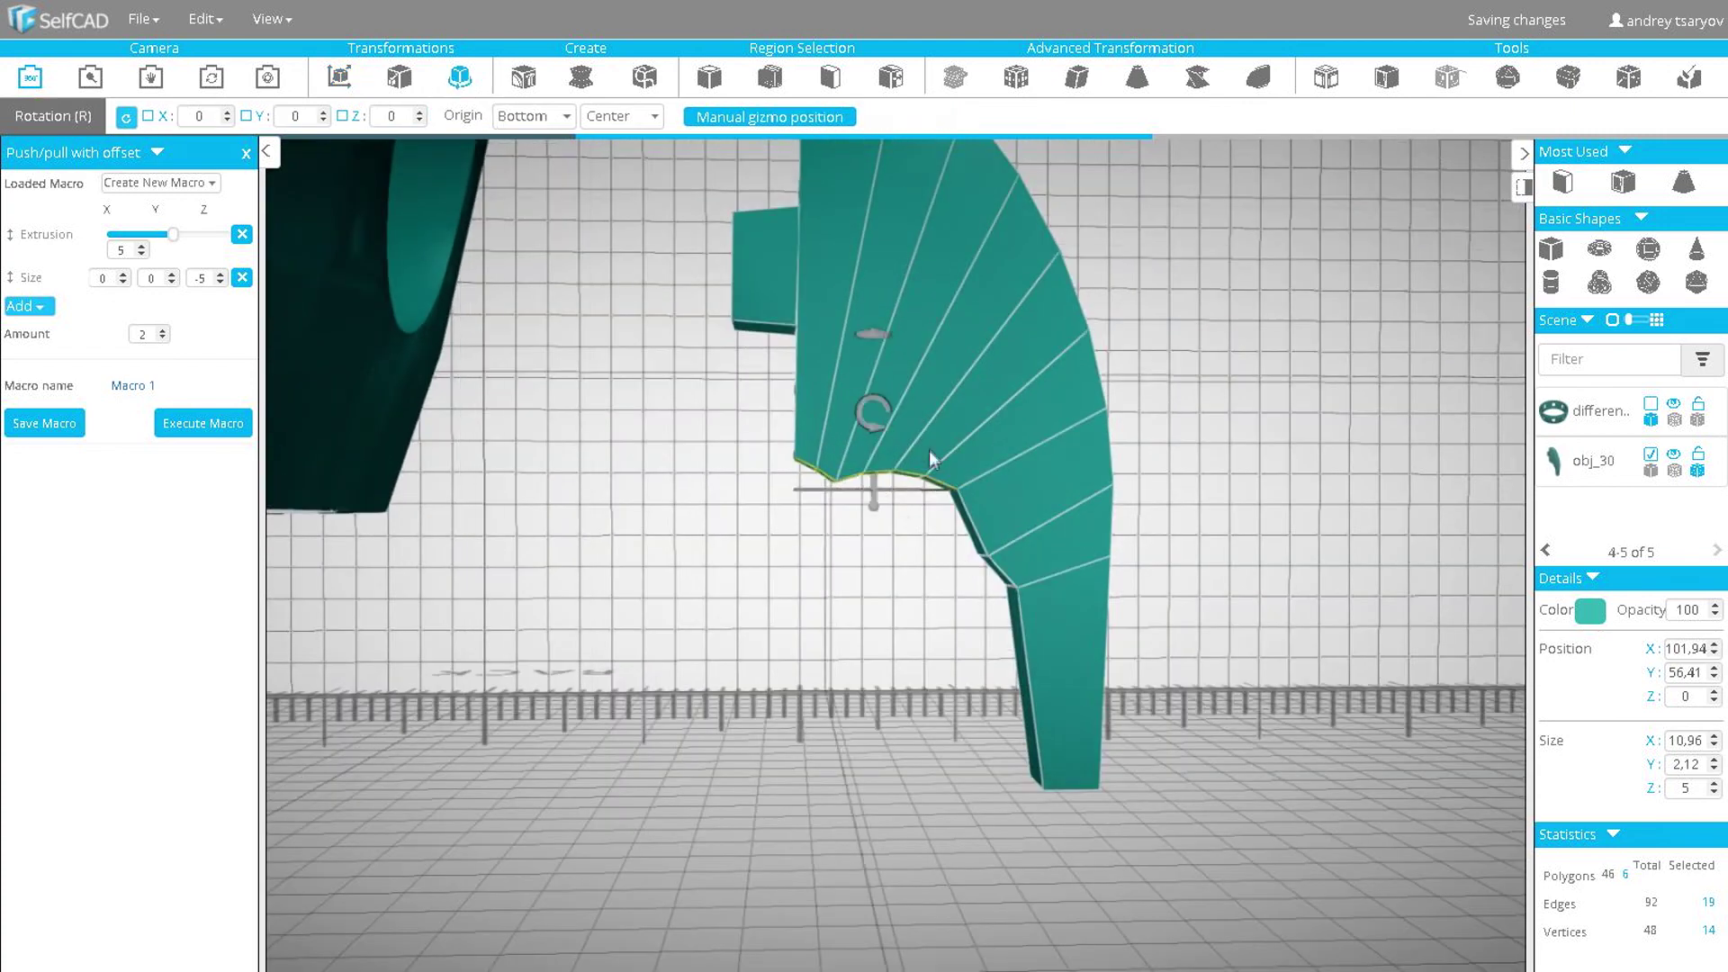
drag(792, 474, 738, 612)
key(ctrl+a)
scroll(864, 600, down, 3)
drag(864, 600, 756, 675)
scroll(754, 629, down, 2)
drag(1062, 261, 1035, 396)
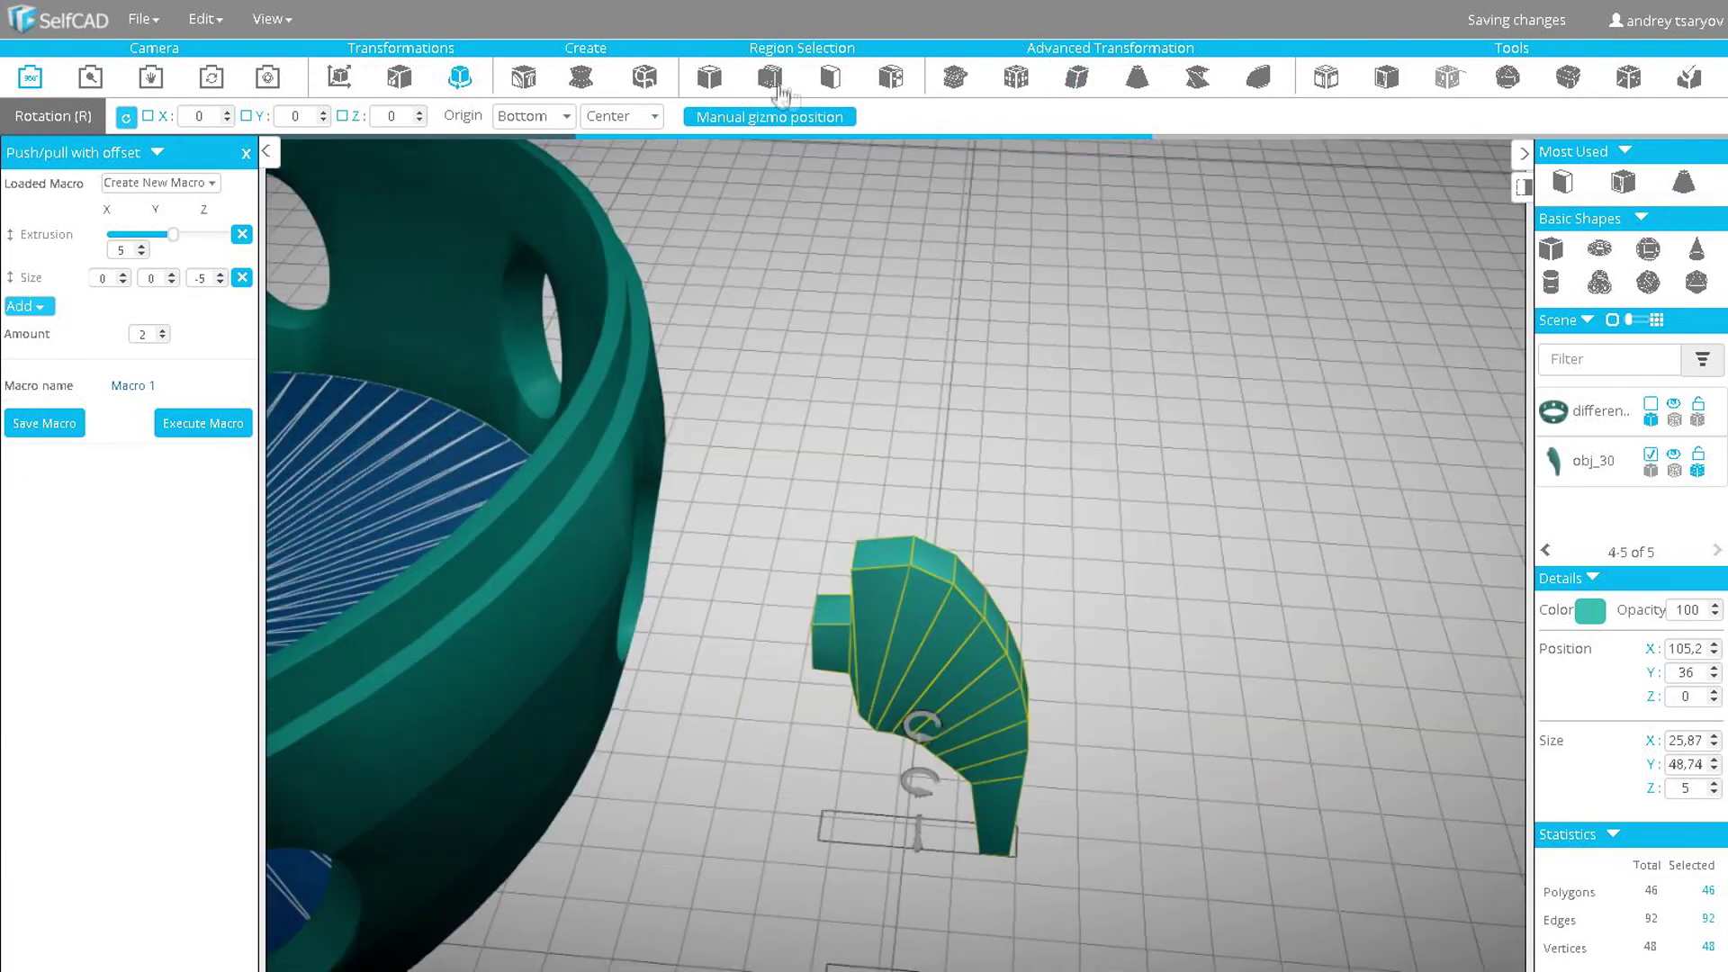
- Select the leg's two topmost faces and move them down until the piece is 46.74 high, reselecting the whole piece
click(829, 78)
scroll(1001, 636, down, 1)
scroll(1002, 638, up, 4)
click(841, 533)
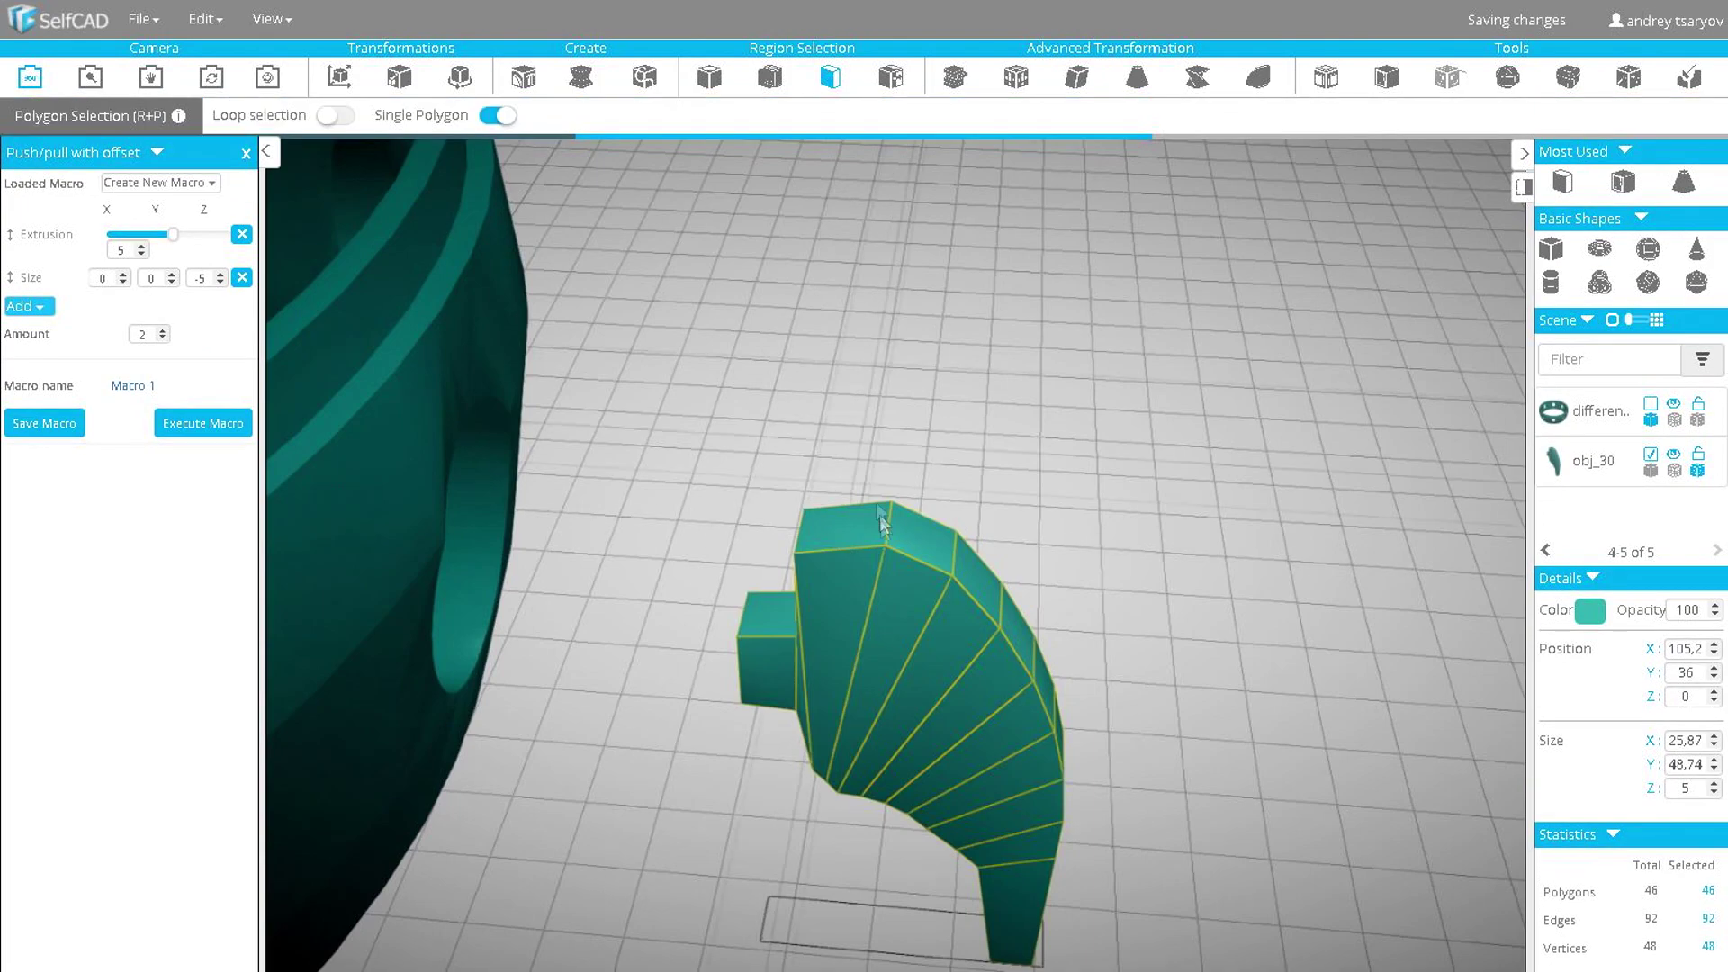
click(918, 546)
drag(1015, 567, 1019, 487)
click(338, 77)
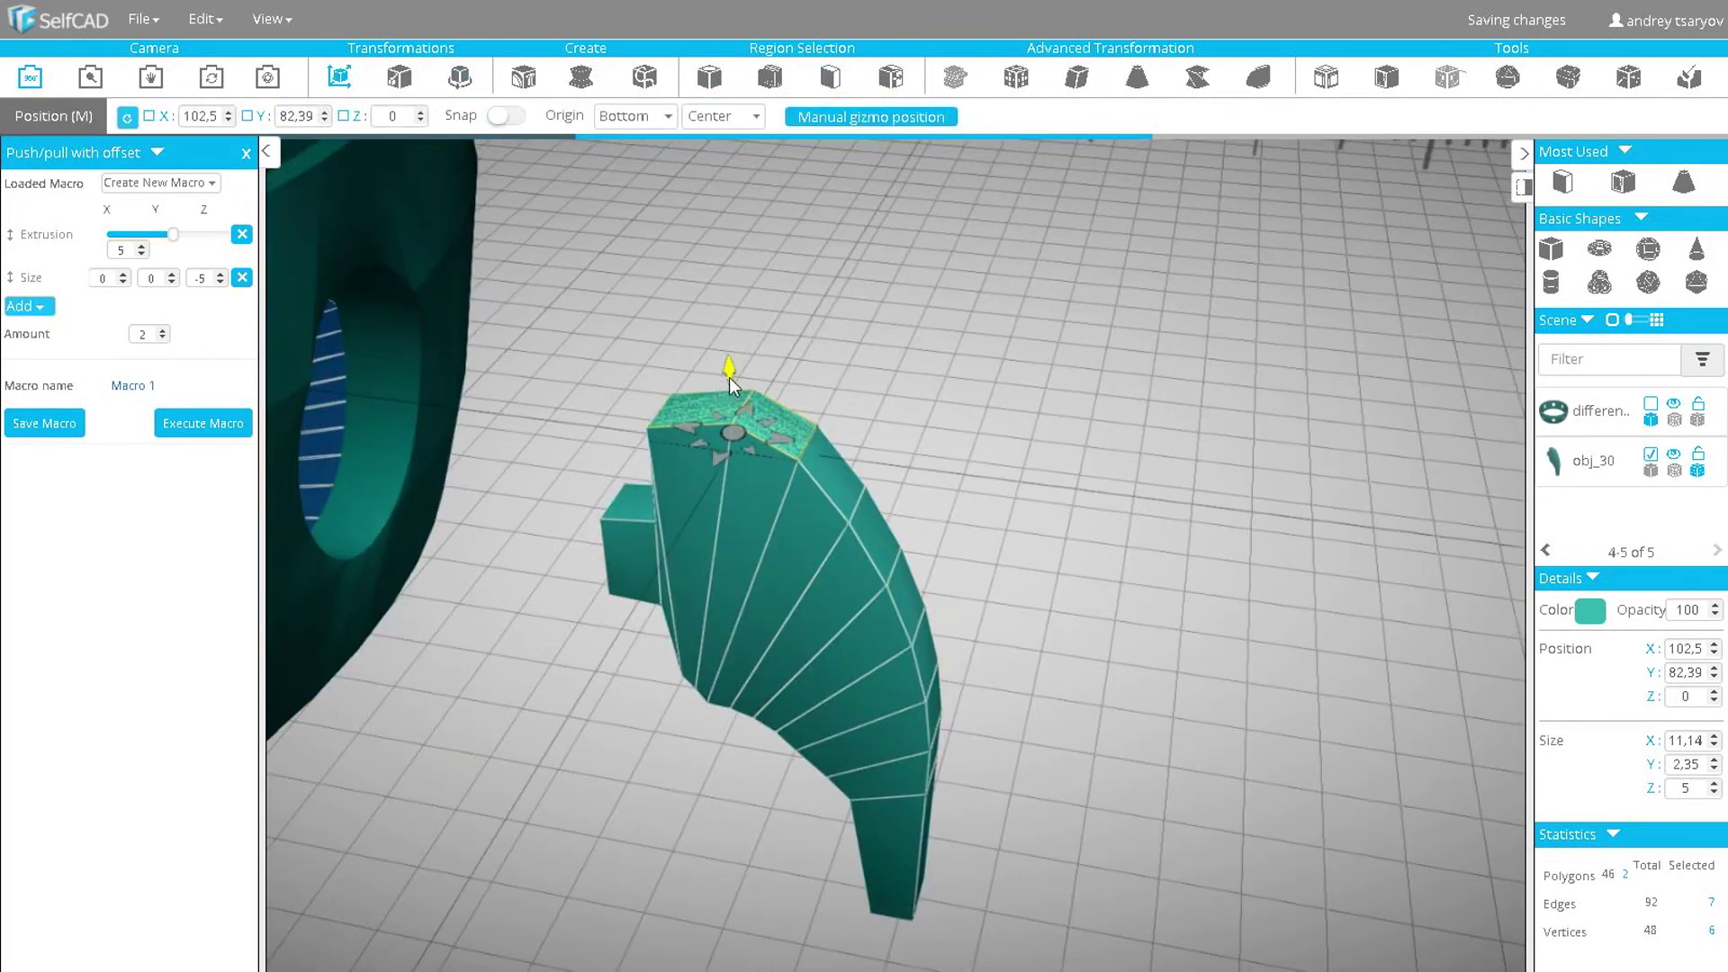
drag(735, 410, 732, 396)
drag(1017, 495, 1017, 454)
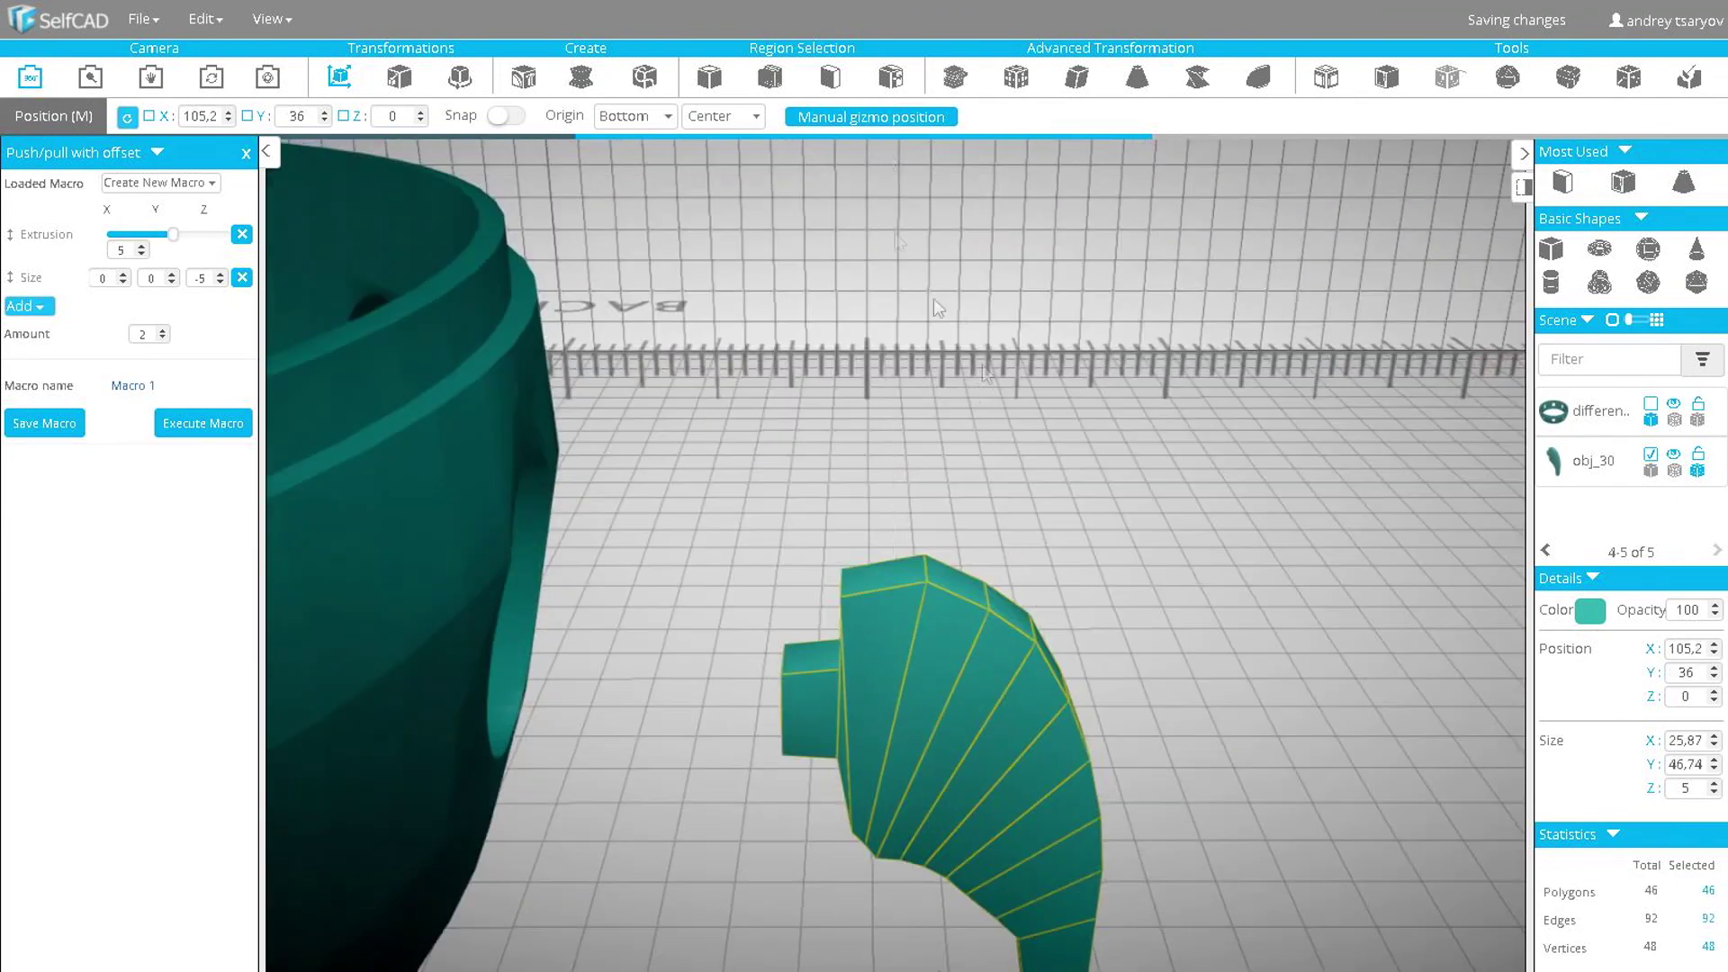
- Select the single top face on the tab side of the leg and move it down to Y 80.47
click(830, 76)
click(884, 574)
key(m)
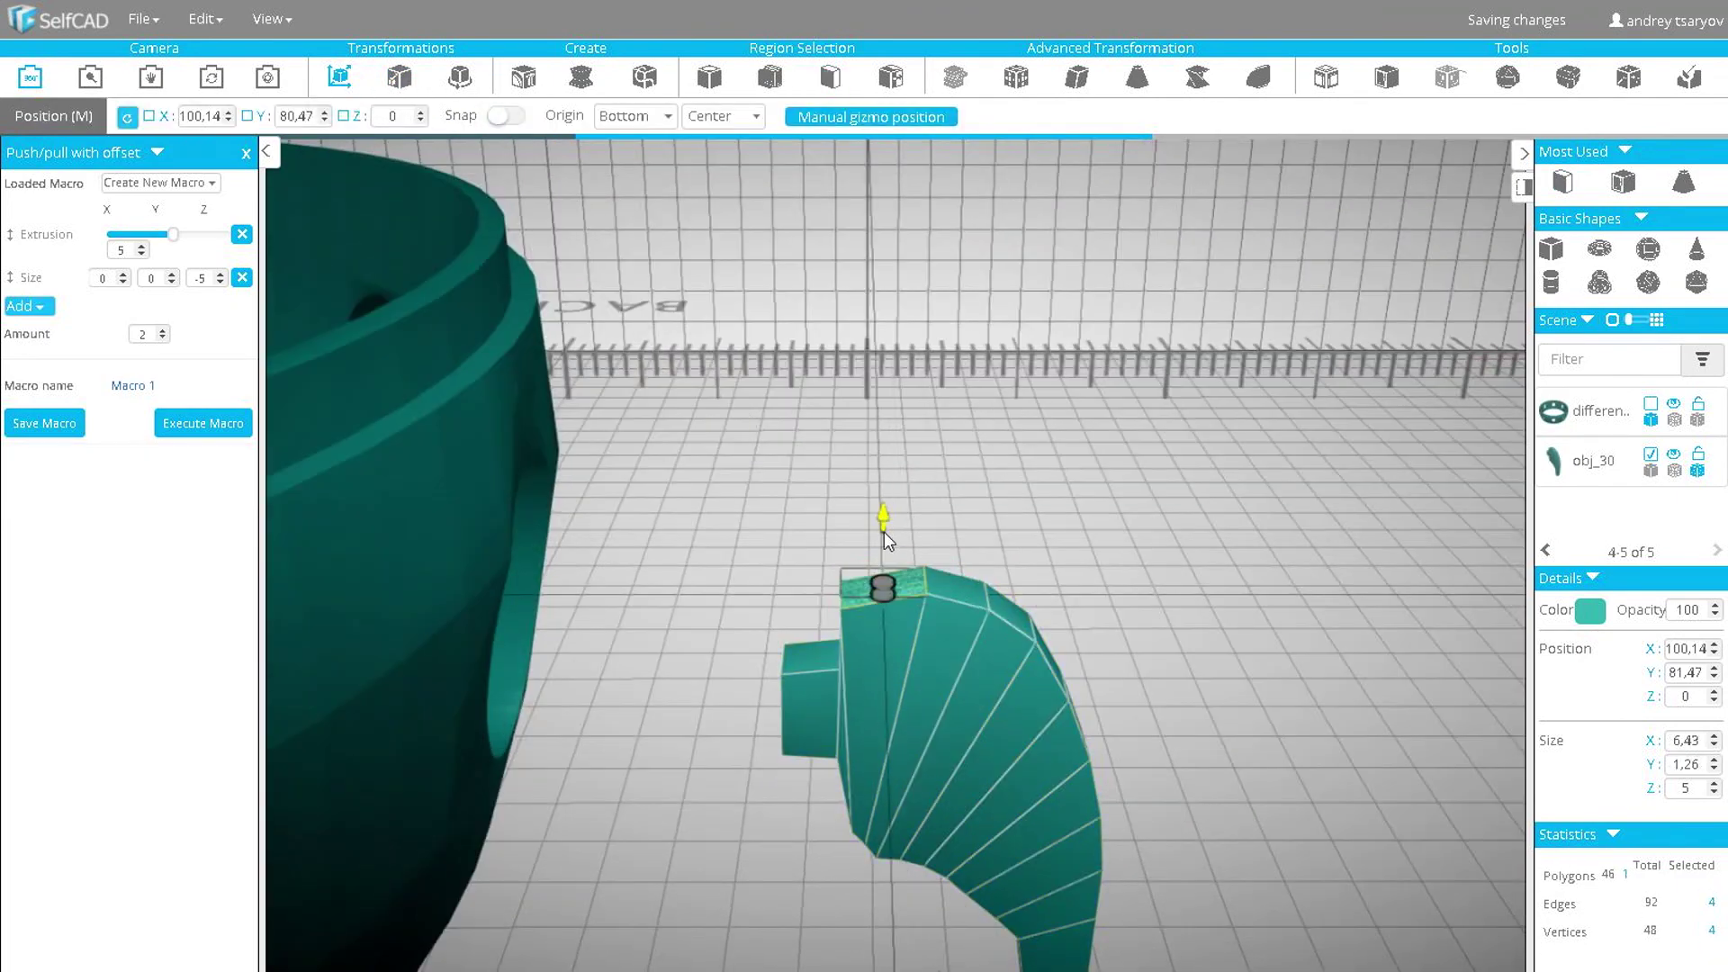
drag(883, 532, 883, 533)
drag(1041, 475, 1042, 437)
scroll(1042, 439, down, 3)
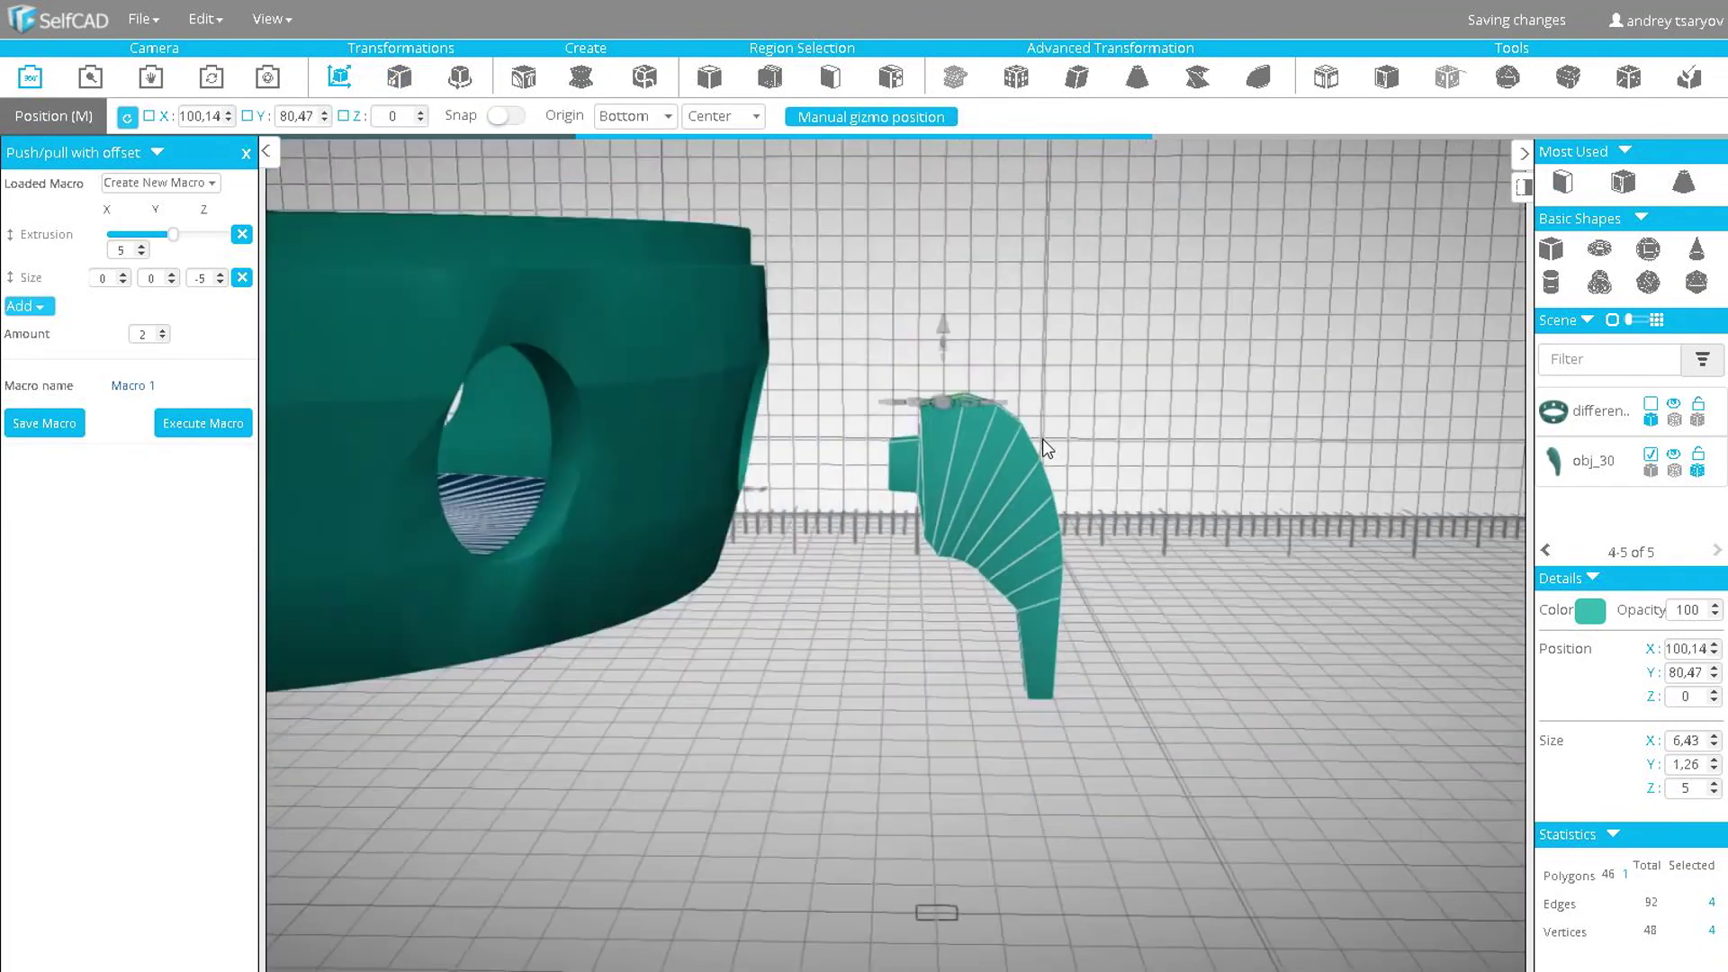
scroll(1042, 440, down, 3)
drag(1197, 387, 1172, 415)
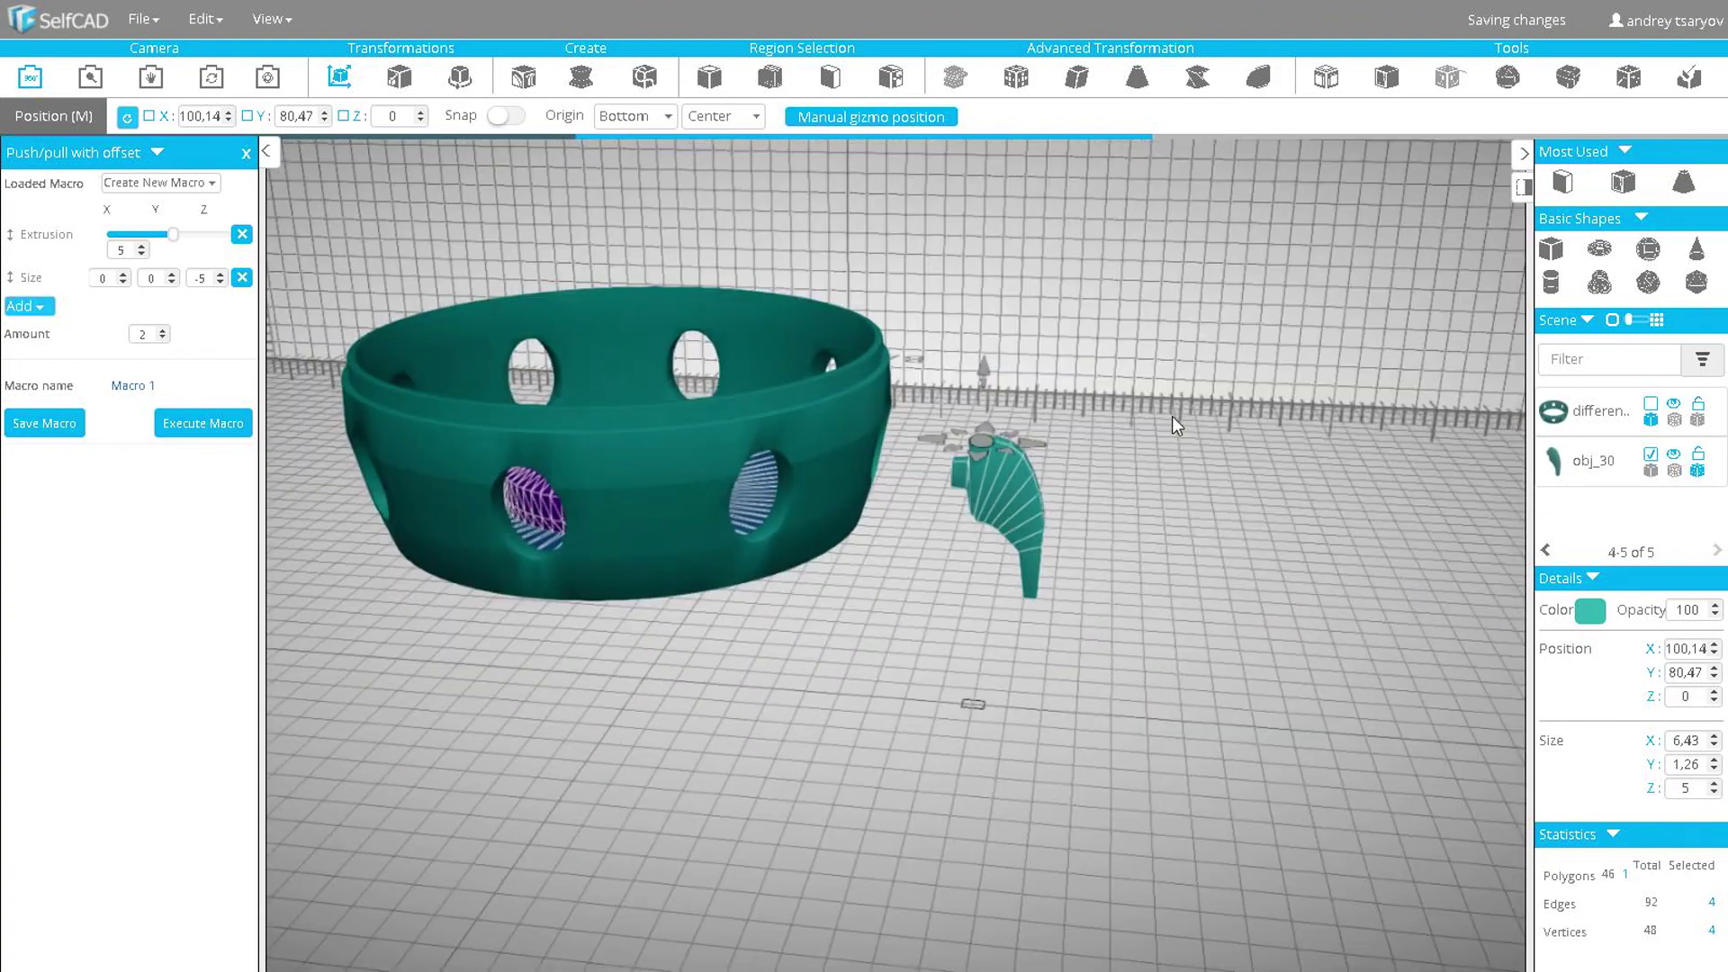
- Try to shift the four lowest faces along the leg's outer edge sideways in X
scroll(1121, 576, up, 5)
drag(1003, 548, 809, 468)
click(830, 78)
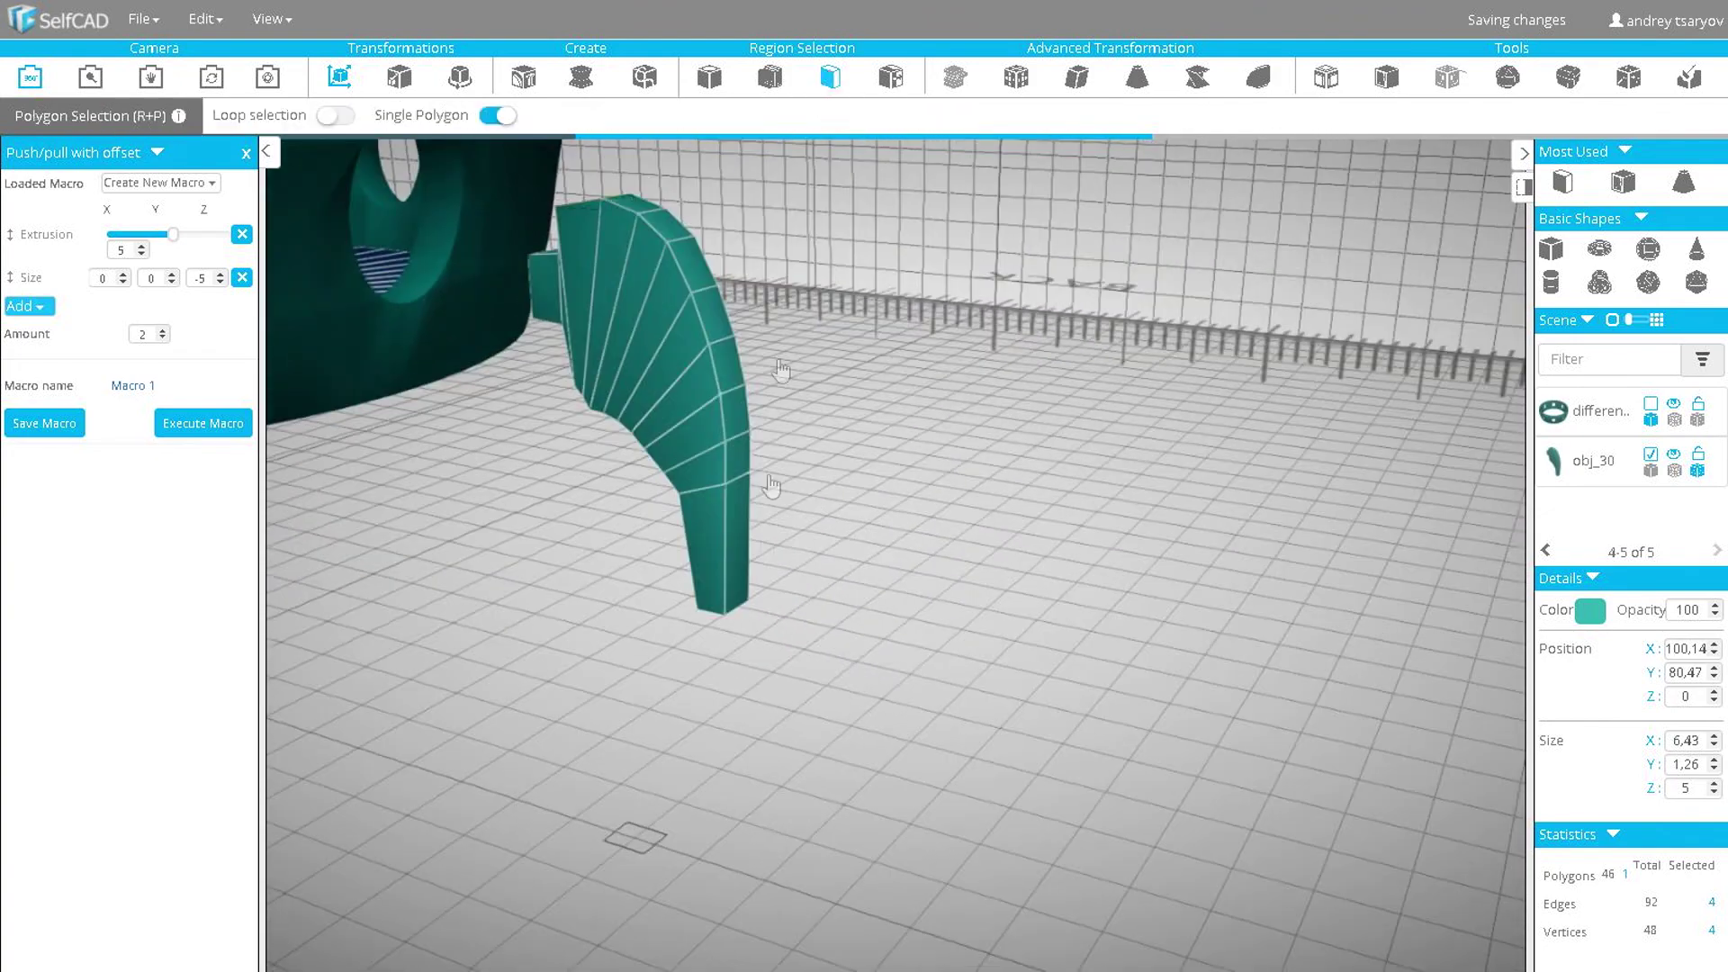
click(740, 514)
click(740, 461)
click(336, 79)
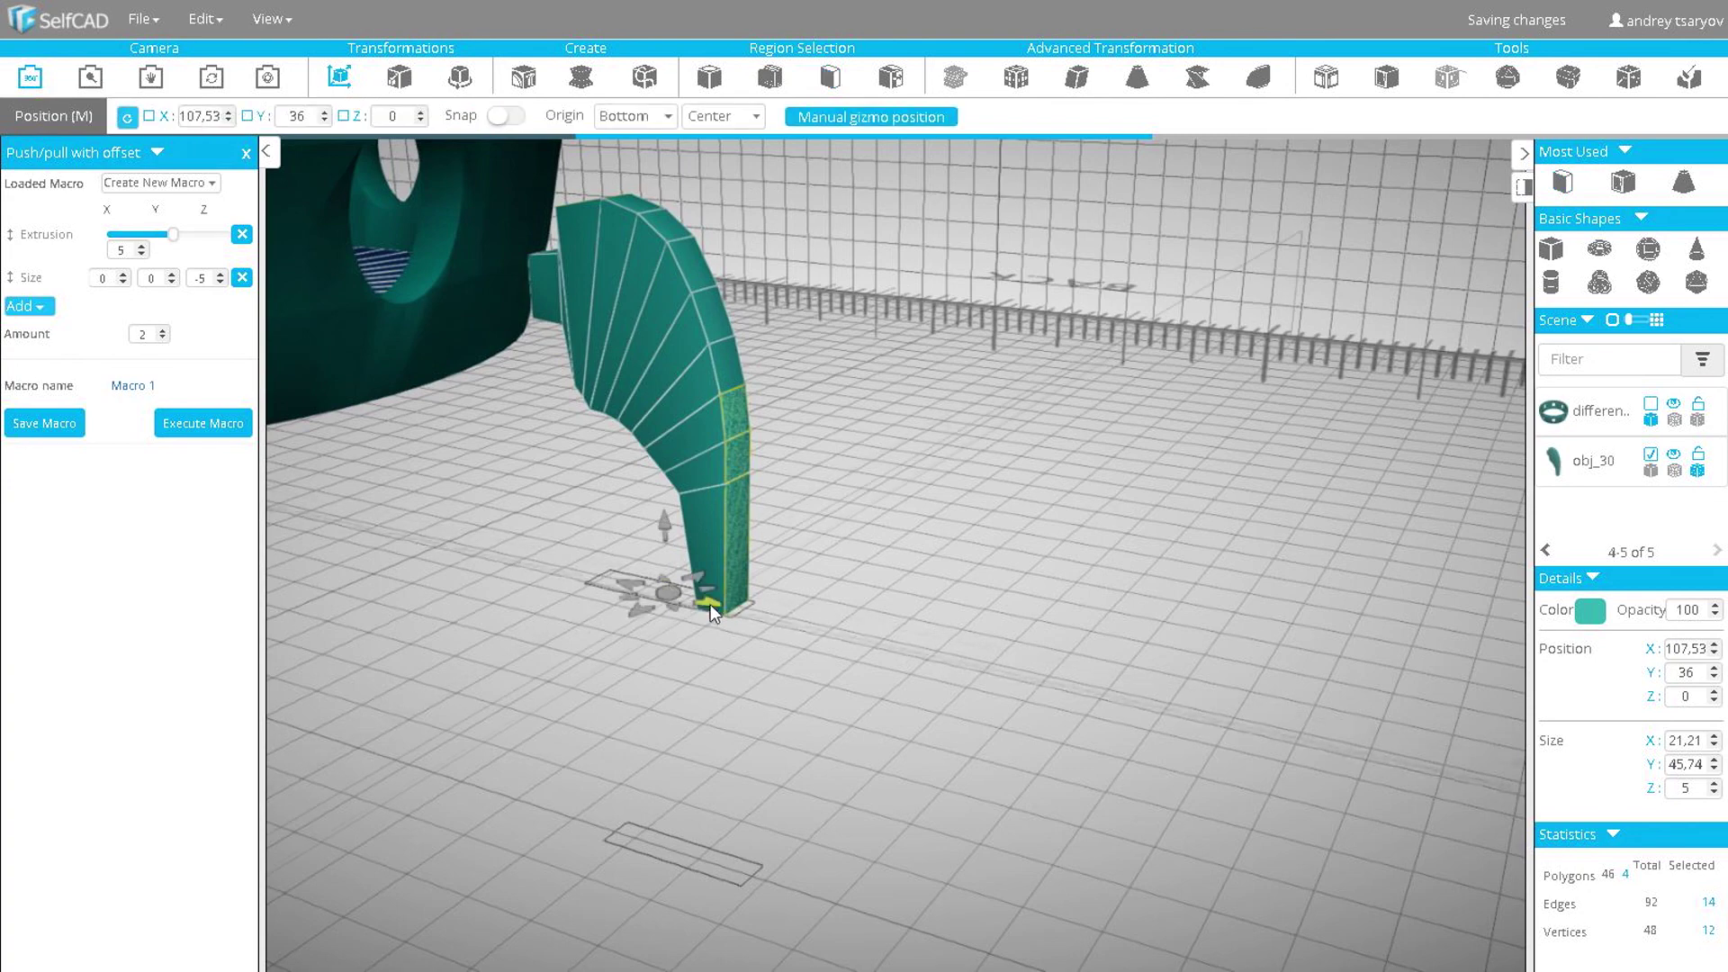
drag(861, 464, 909, 576)
click(731, 427)
mouse_move(900, 747)
mouse_down()
mouse_move(873, 691)
mouse_move(897, 755)
mouse_move(877, 753)
mouse_up()
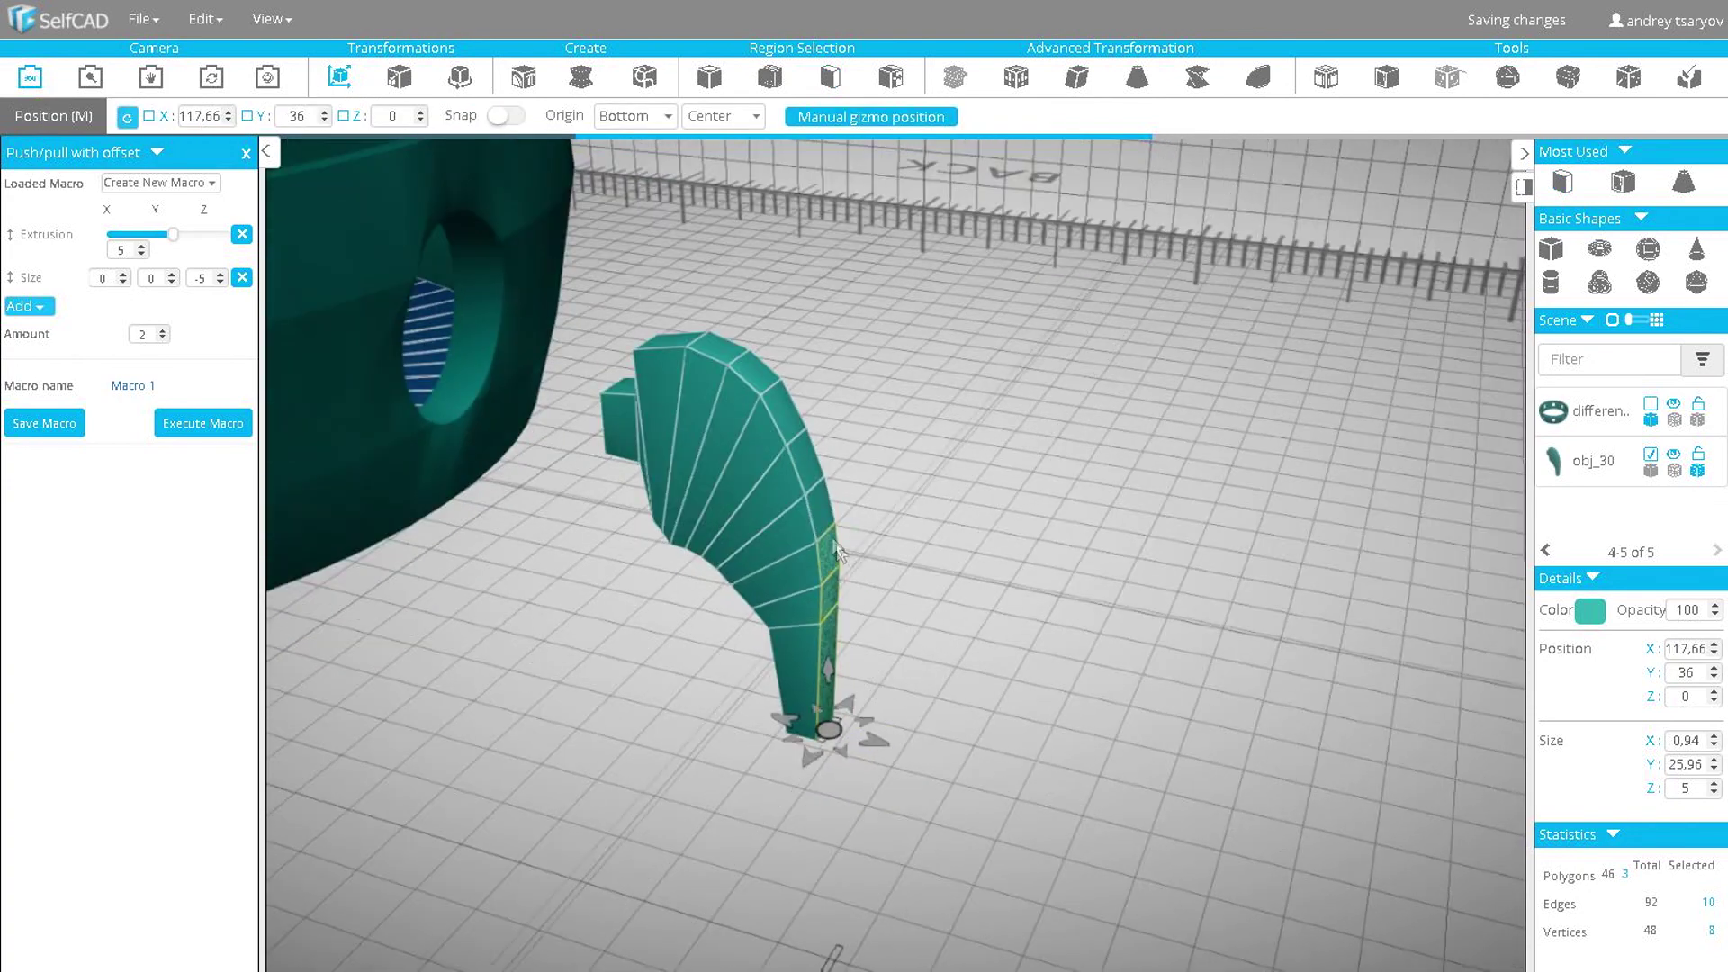
click(830, 77)
click(821, 509)
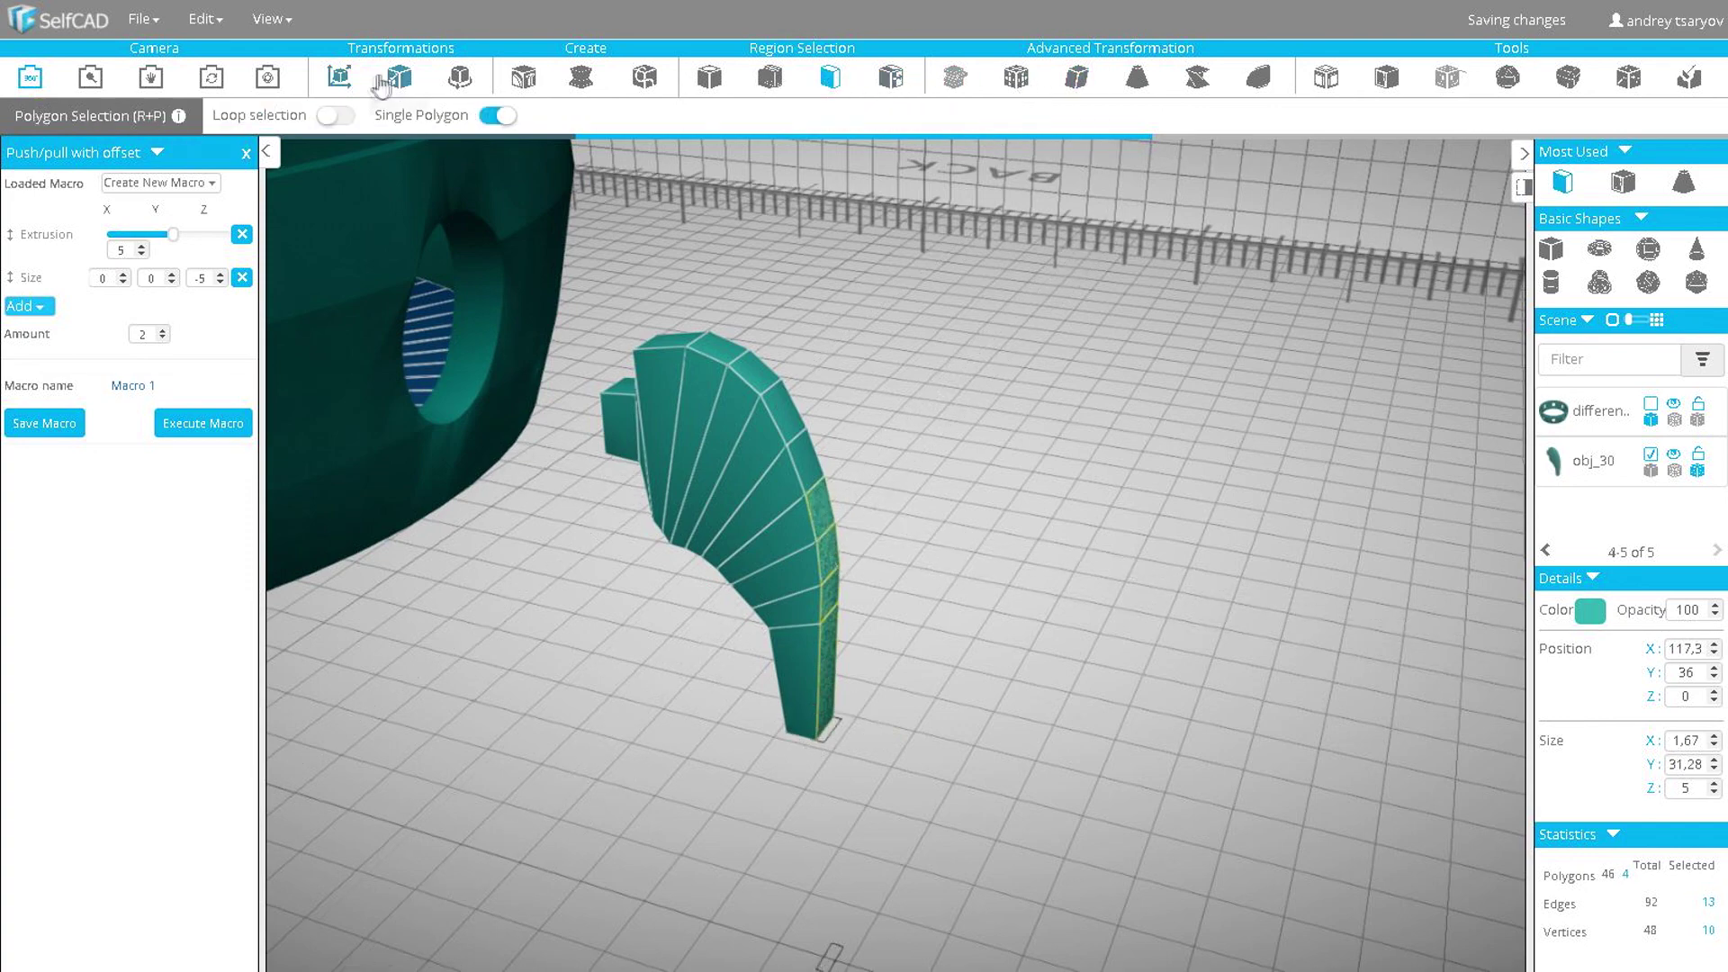
click(341, 78)
drag(878, 747, 1194, 552)
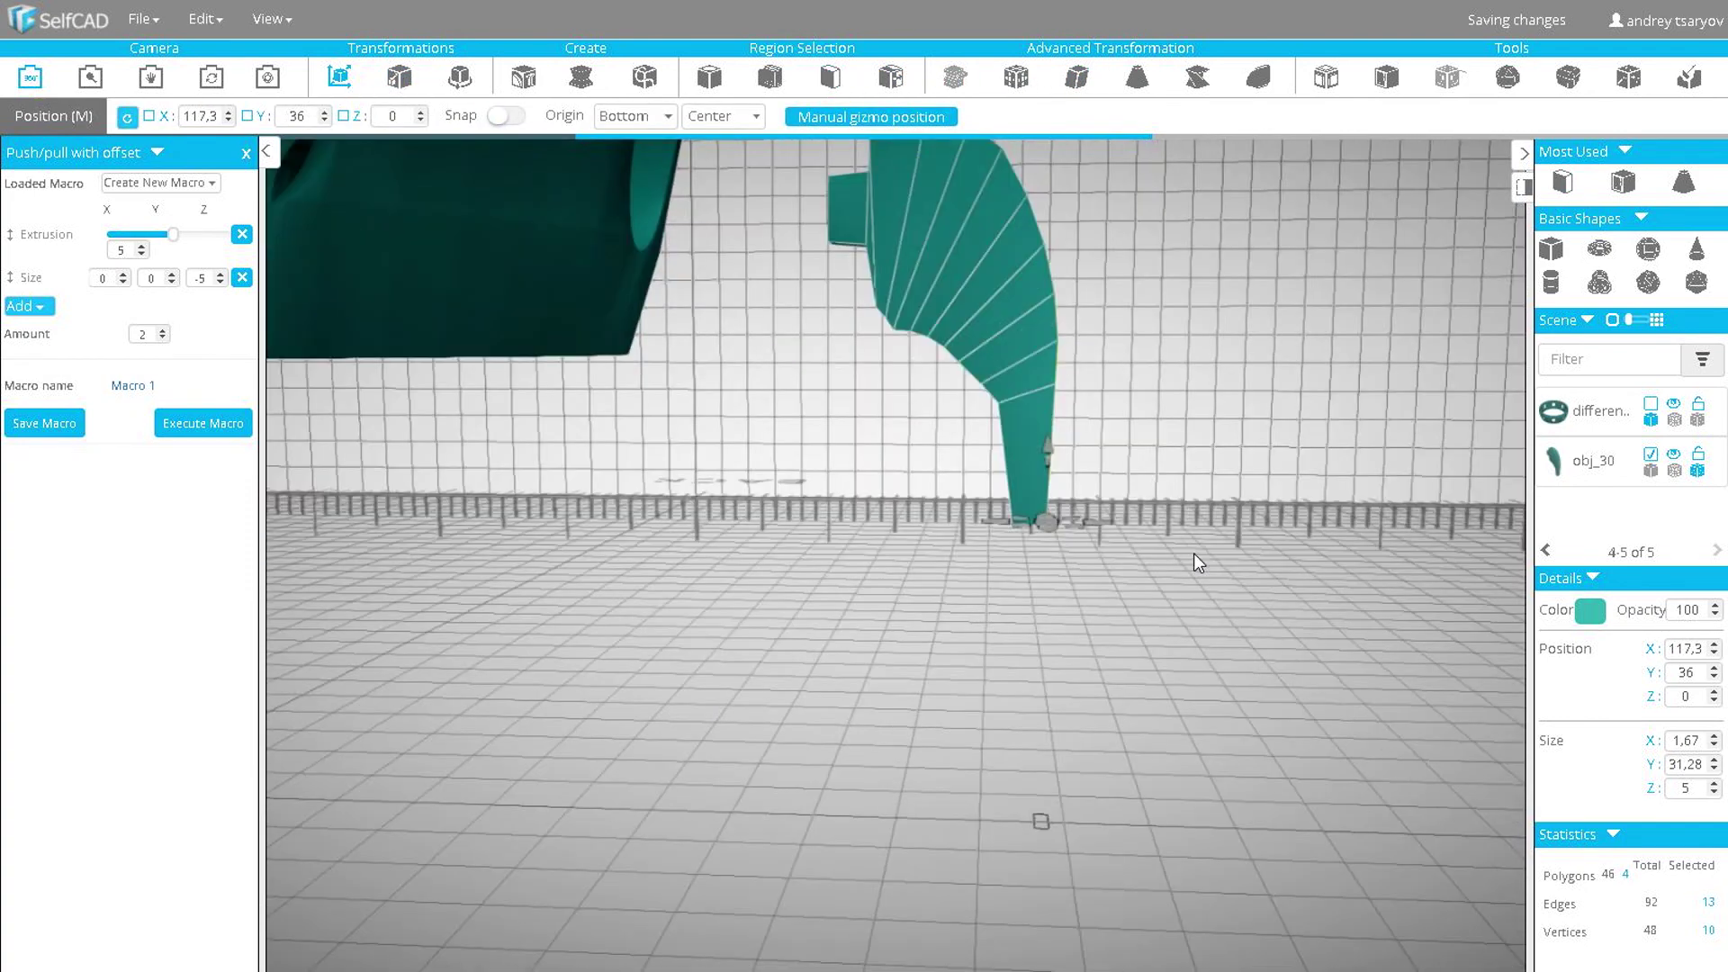
- Reselect the whole leg piece and scale it to 64.74 in Y
key(ctrl+a)
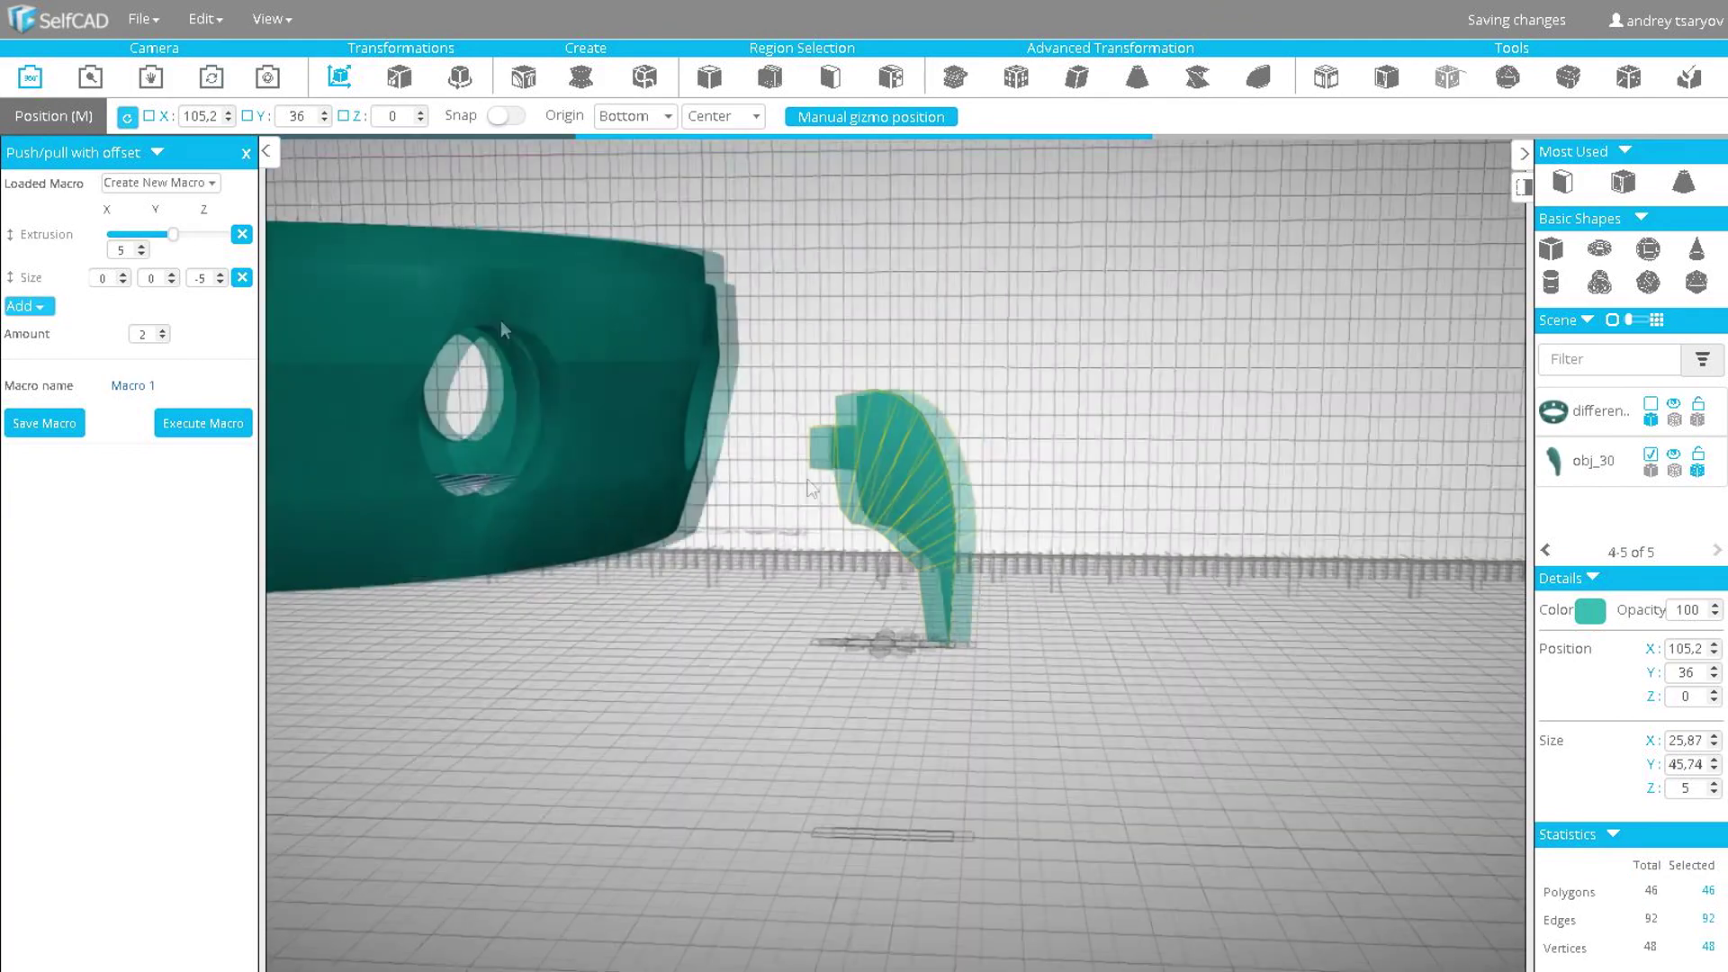
key(l)
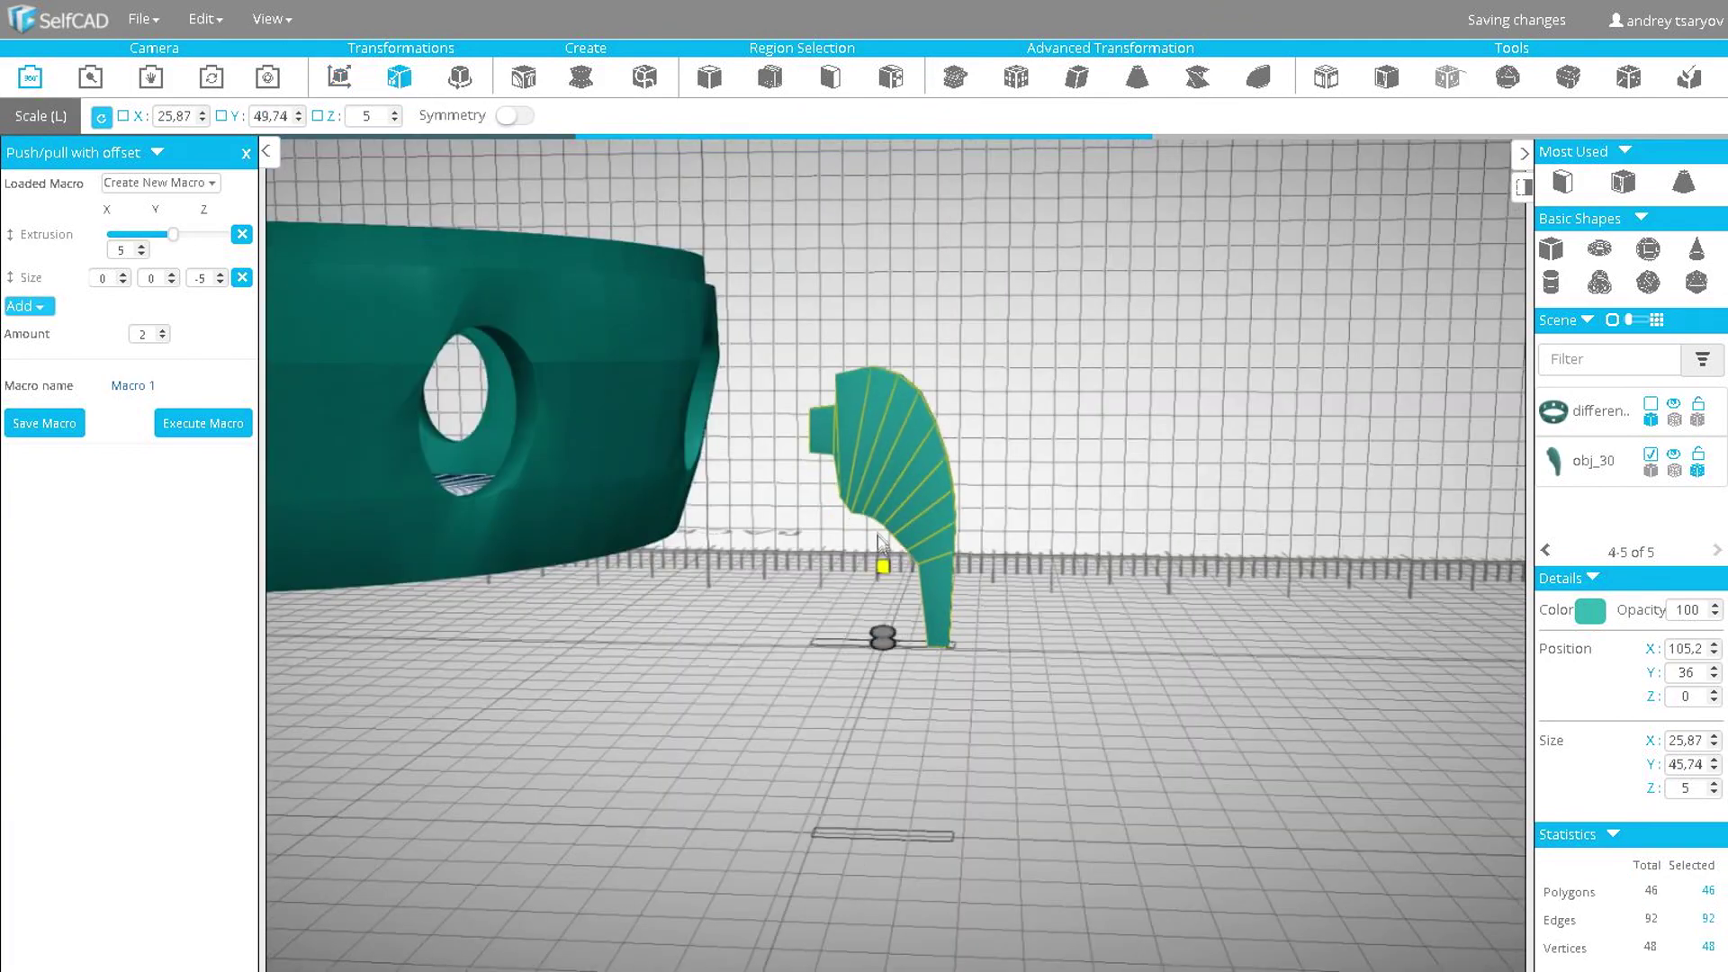
drag(883, 510, 913, 455)
- Select the four faces at the upper end of the leg's curved underside and move them up to Y 68.89
scroll(913, 456, up, 5)
key(r)
key(p)
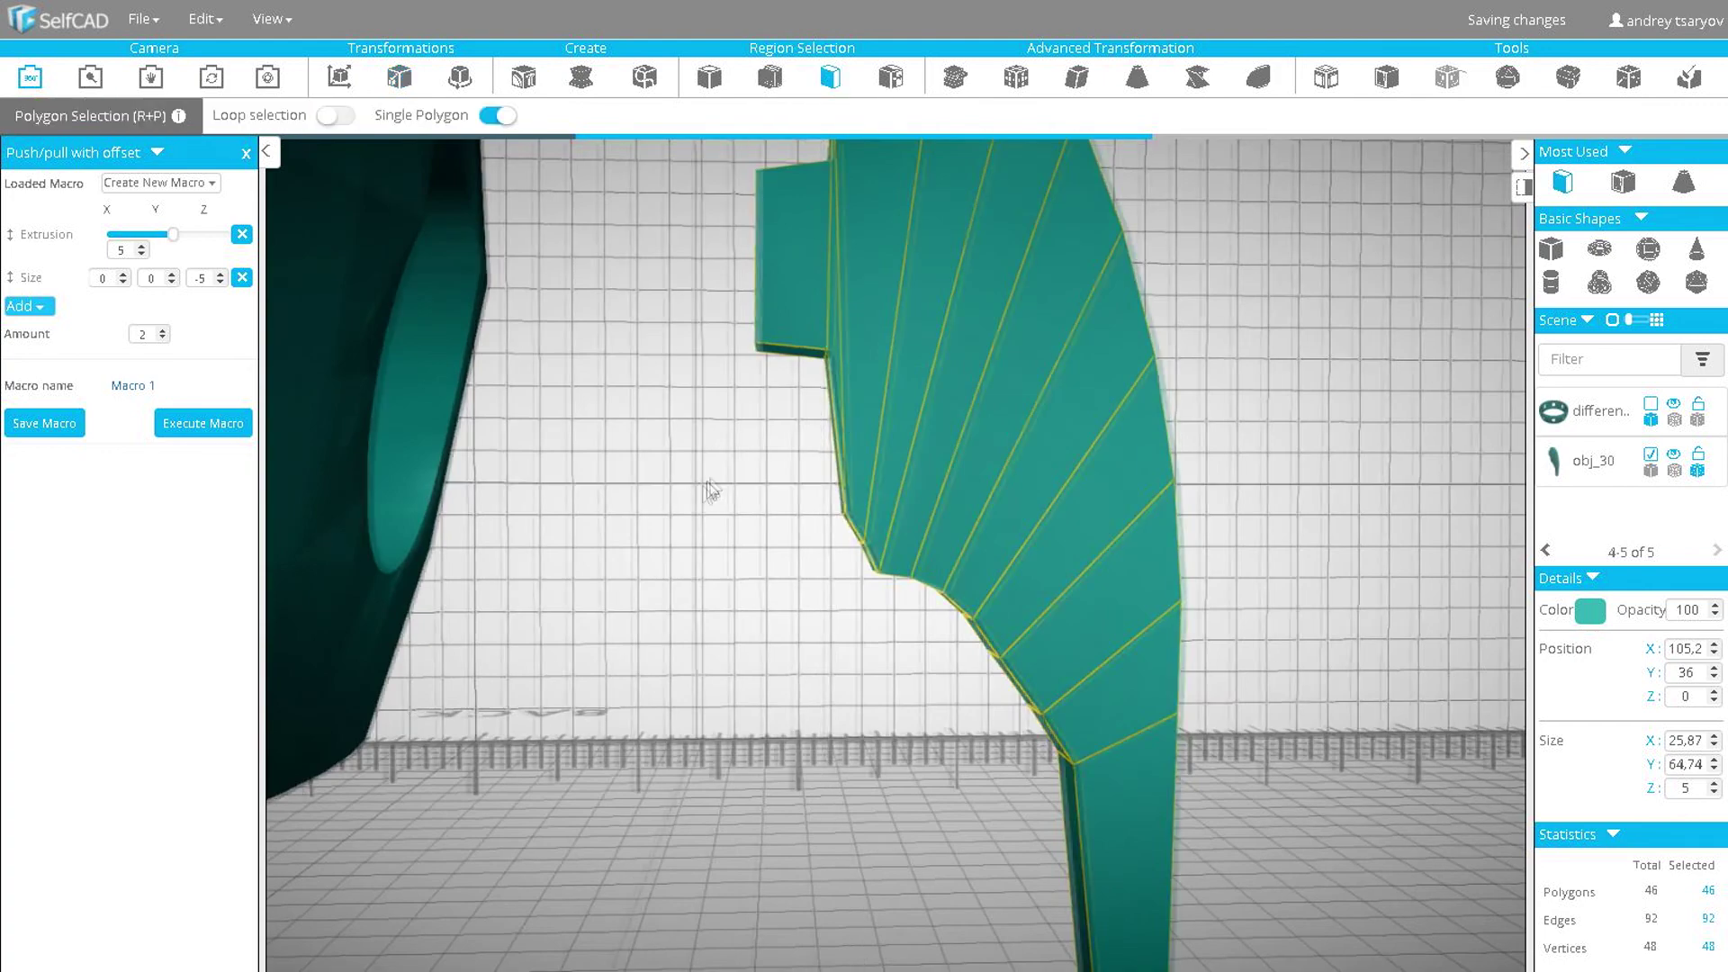
click(956, 385)
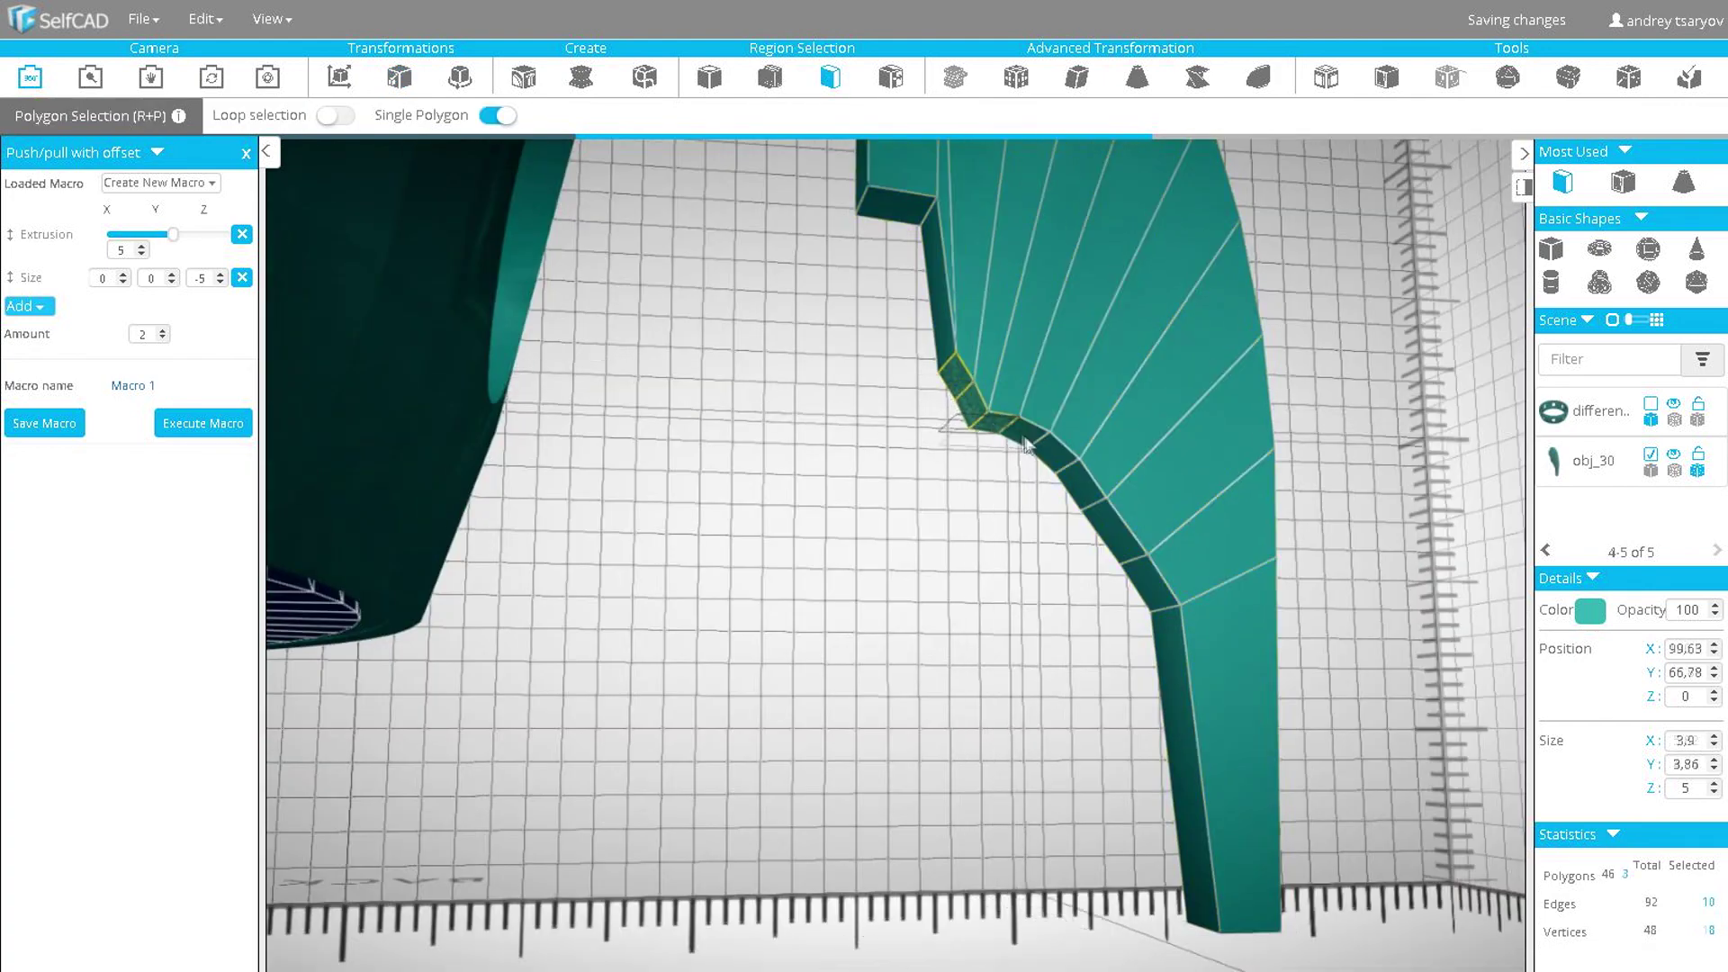
click(353, 84)
drag(992, 364, 1006, 303)
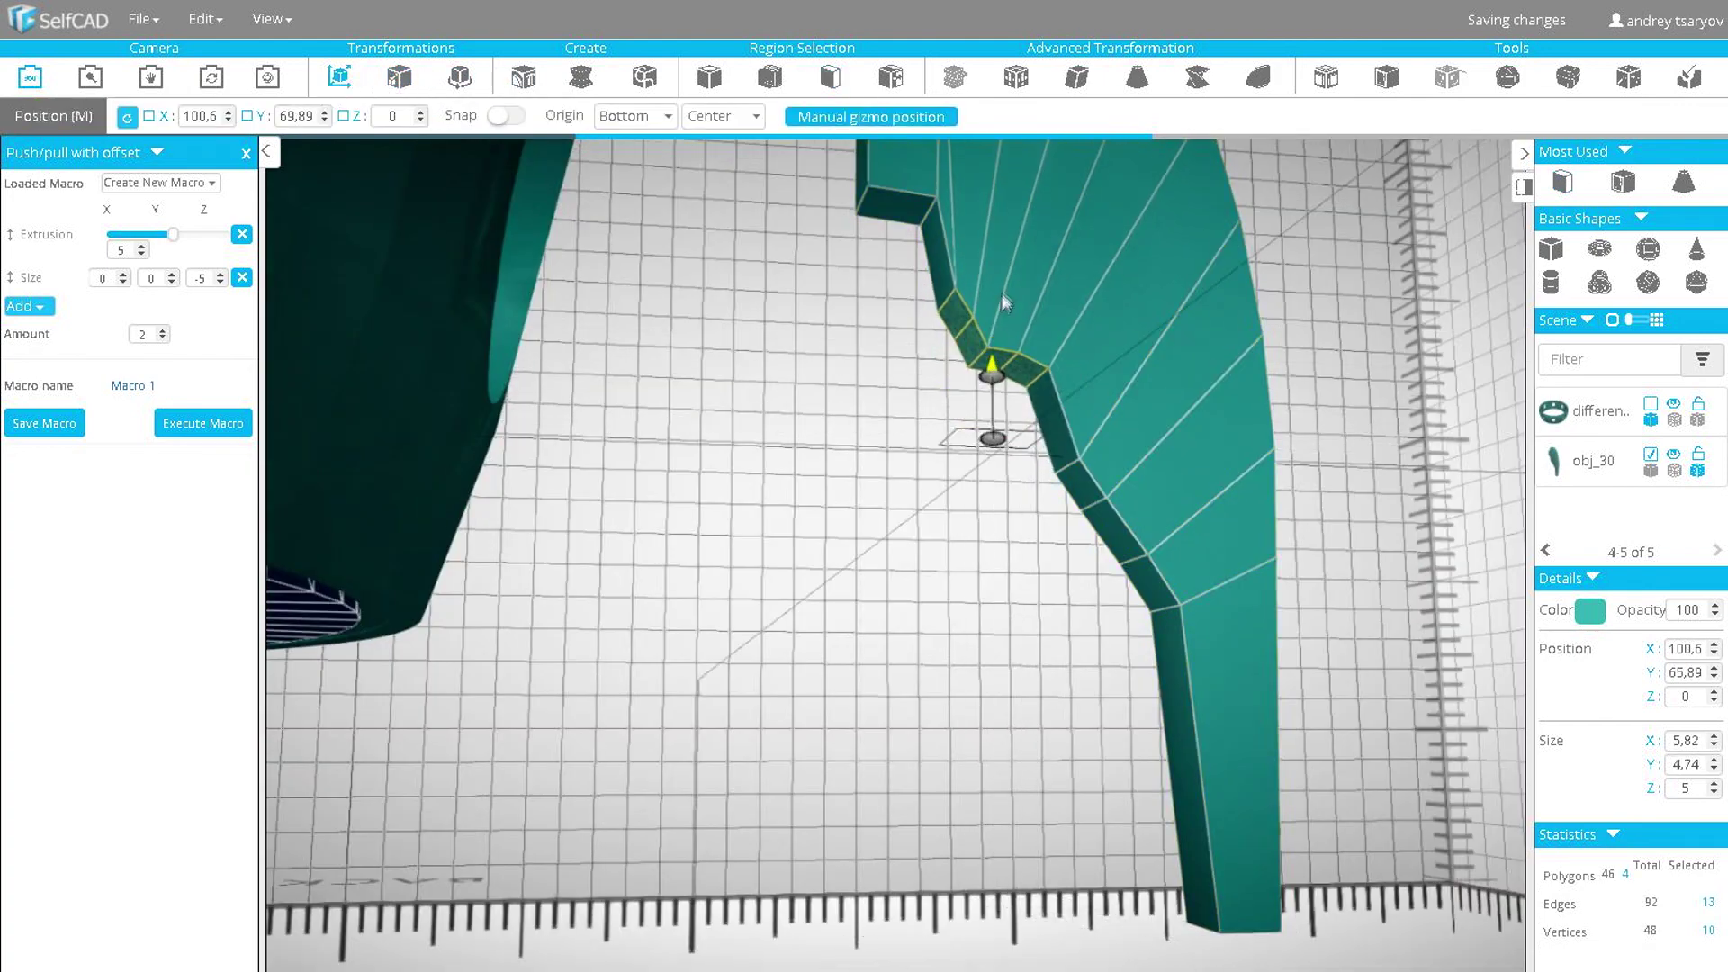
drag(954, 509, 1056, 582)
scroll(972, 566, down, 5)
scroll(999, 549, up, 5)
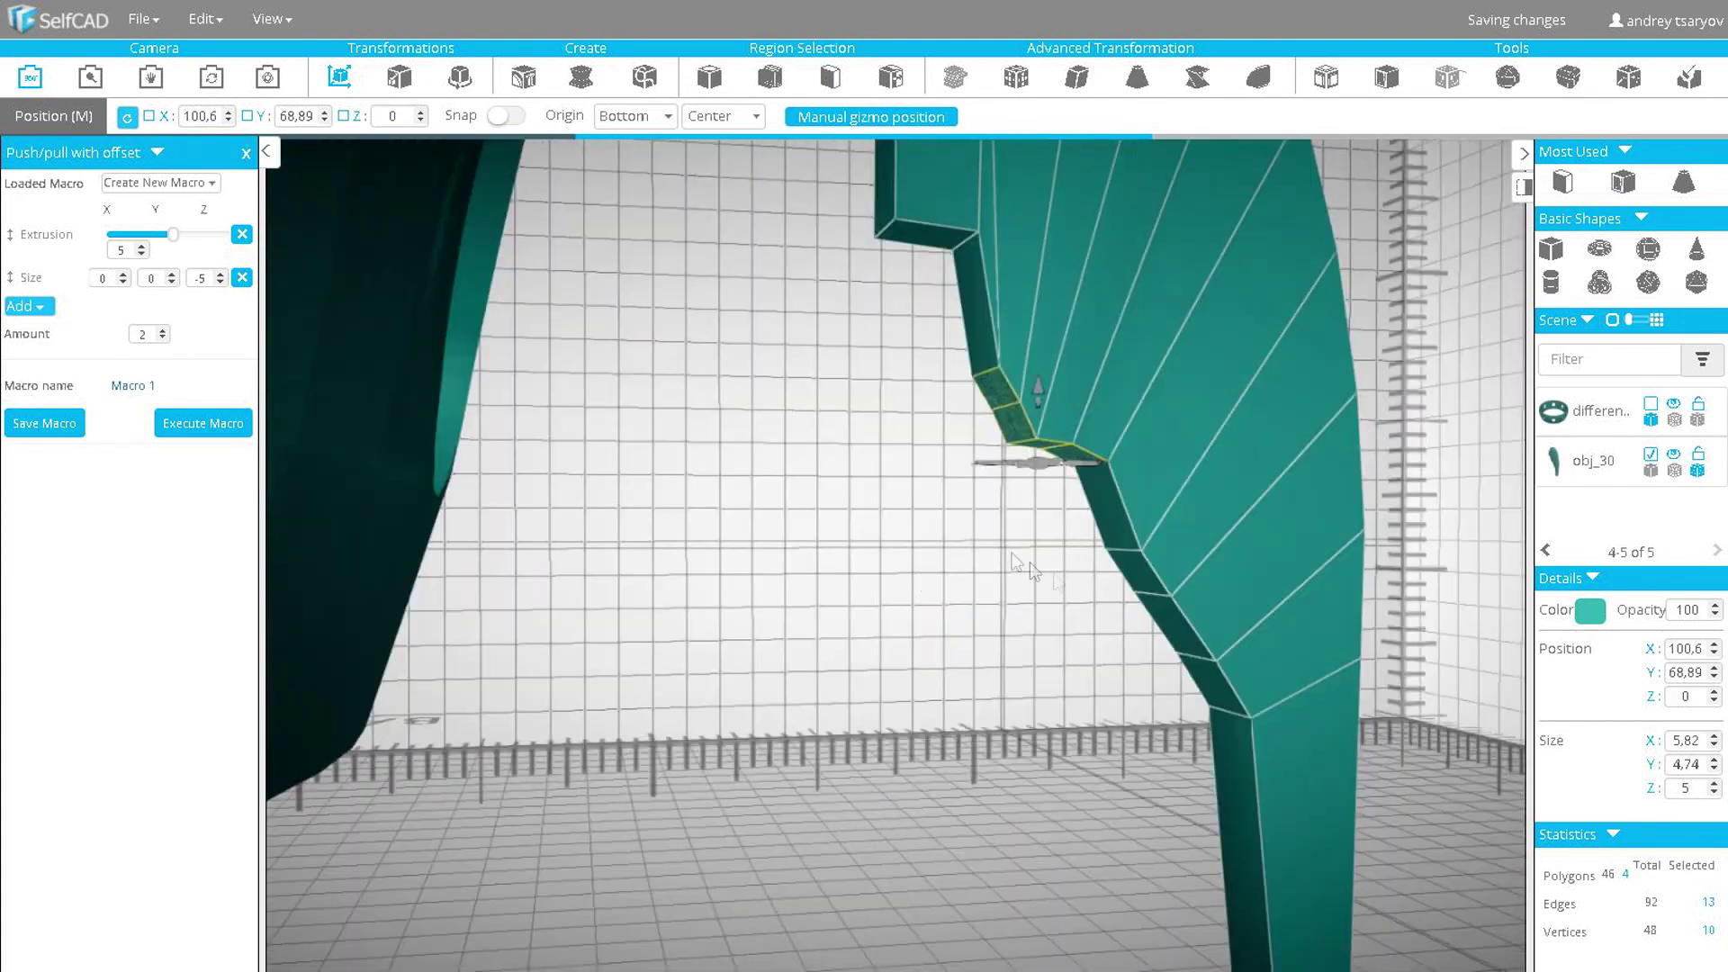
- Select the single face midway along the curved underside and move it to X 107.17, Y 63.92 to smooth the curve
click(830, 76)
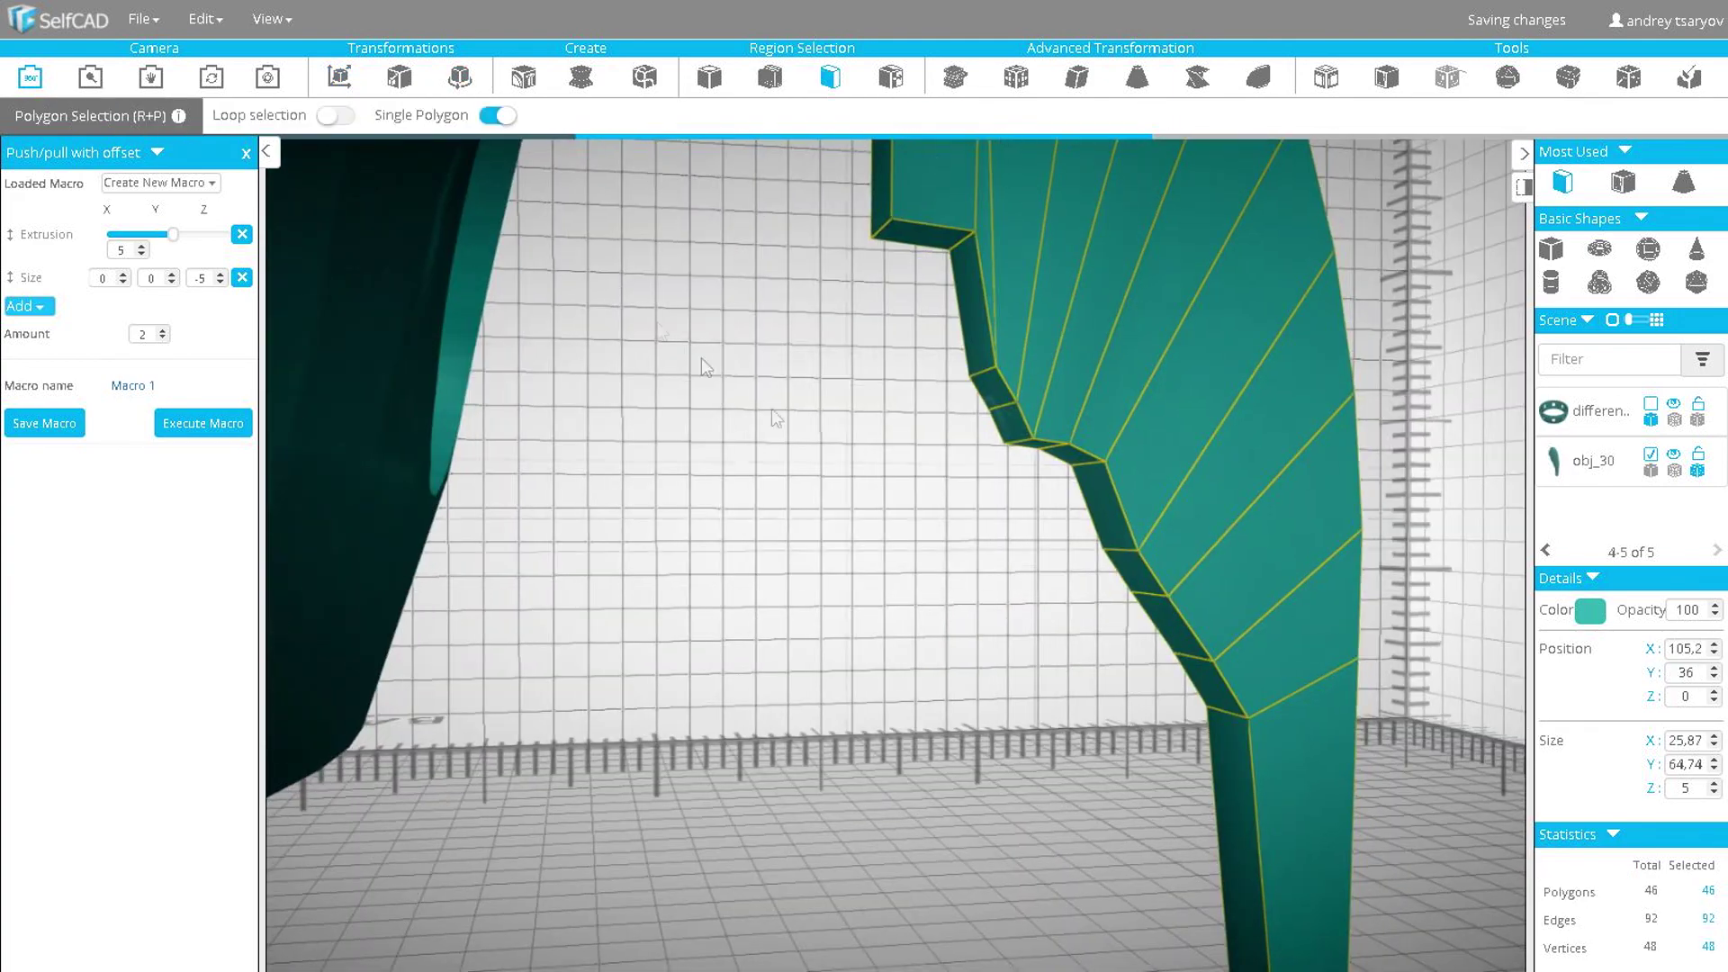
click(1154, 592)
key(m)
right_drag(1027, 621, 950, 521)
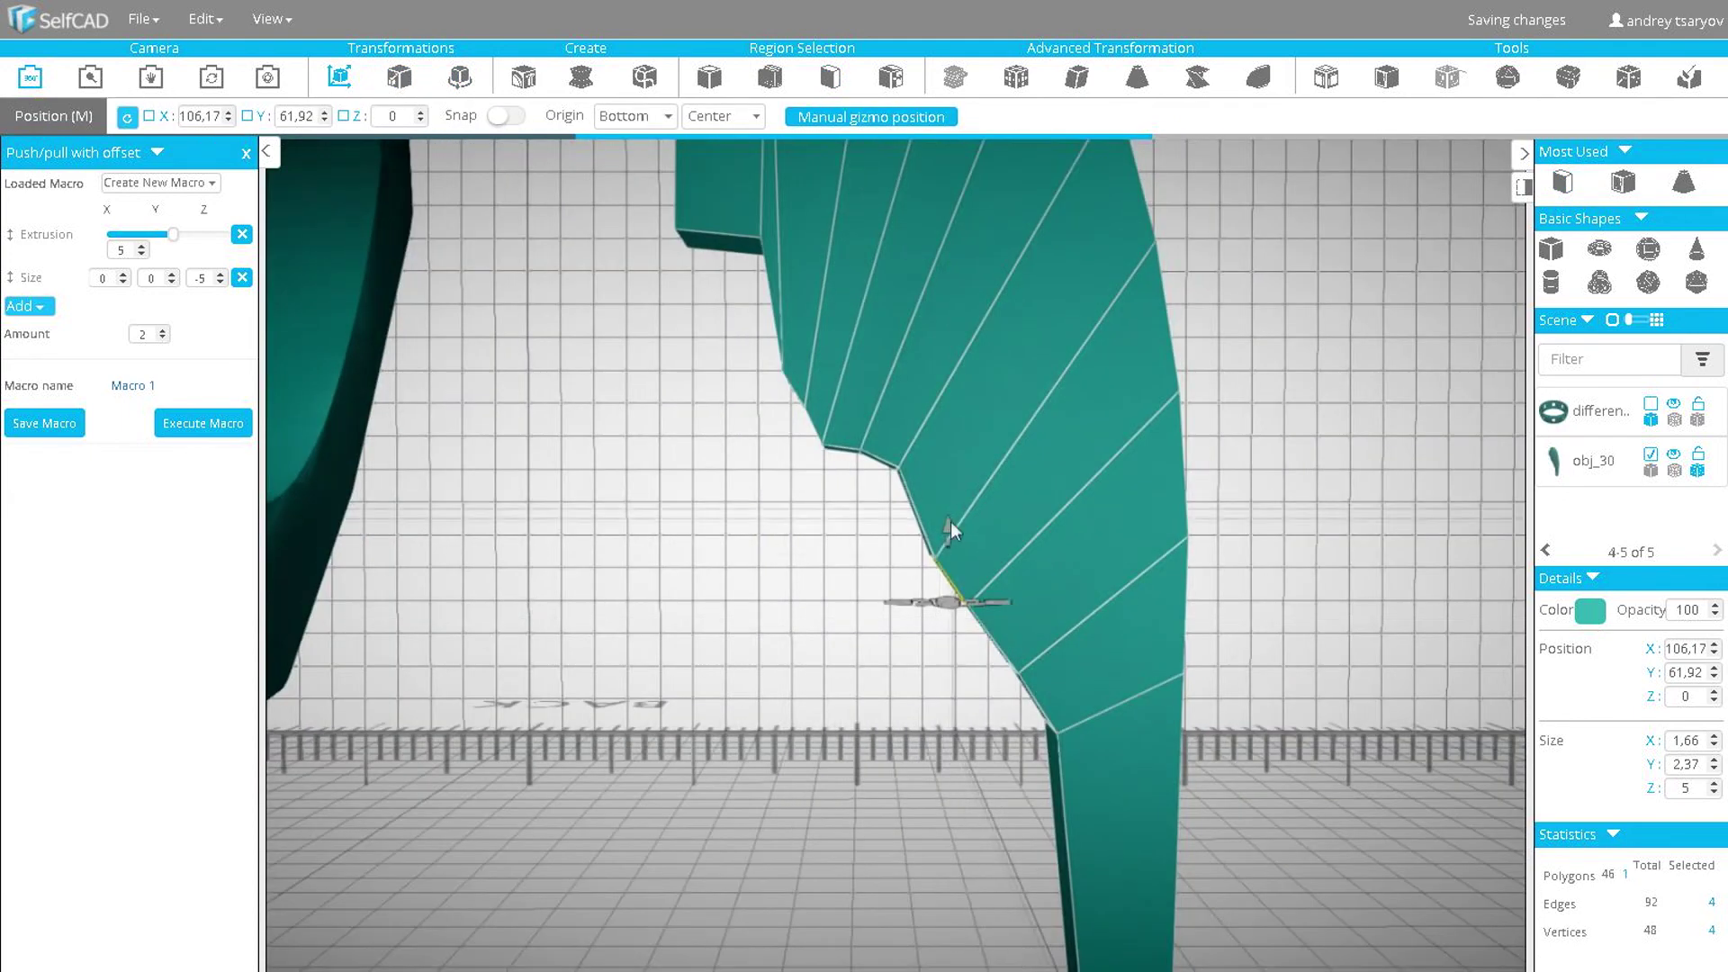
drag(956, 511, 965, 488)
drag(1003, 563, 988, 741)
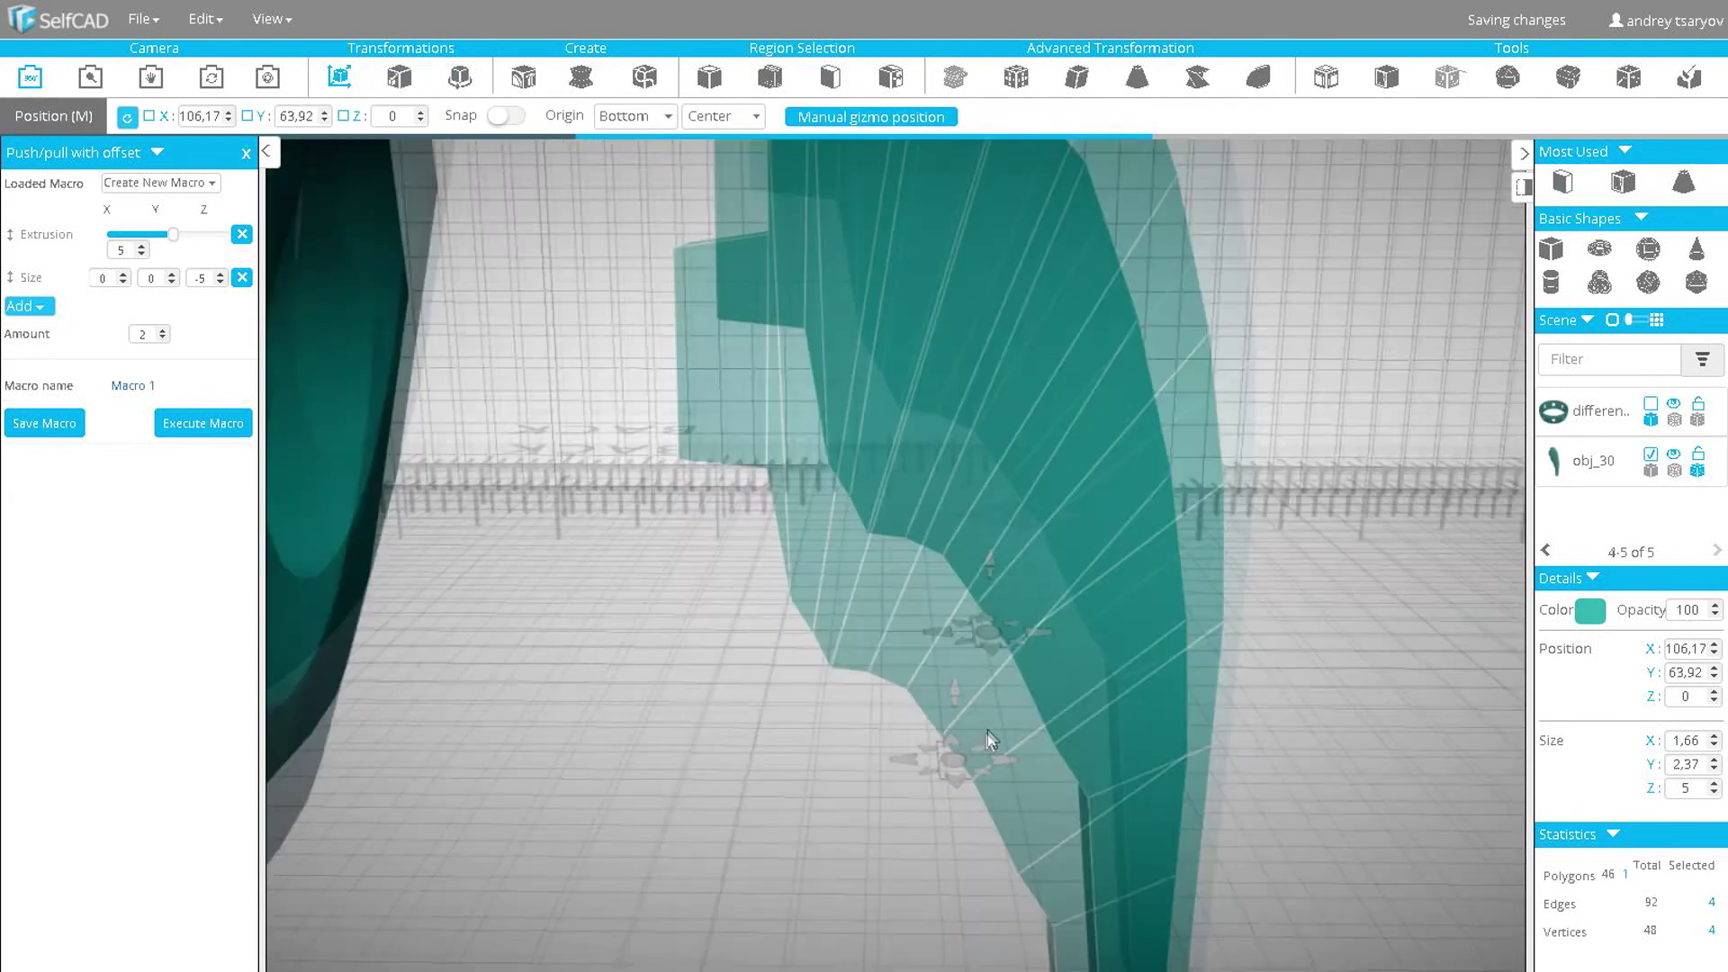
right_drag(987, 741, 1101, 396)
drag(1068, 477, 1032, 481)
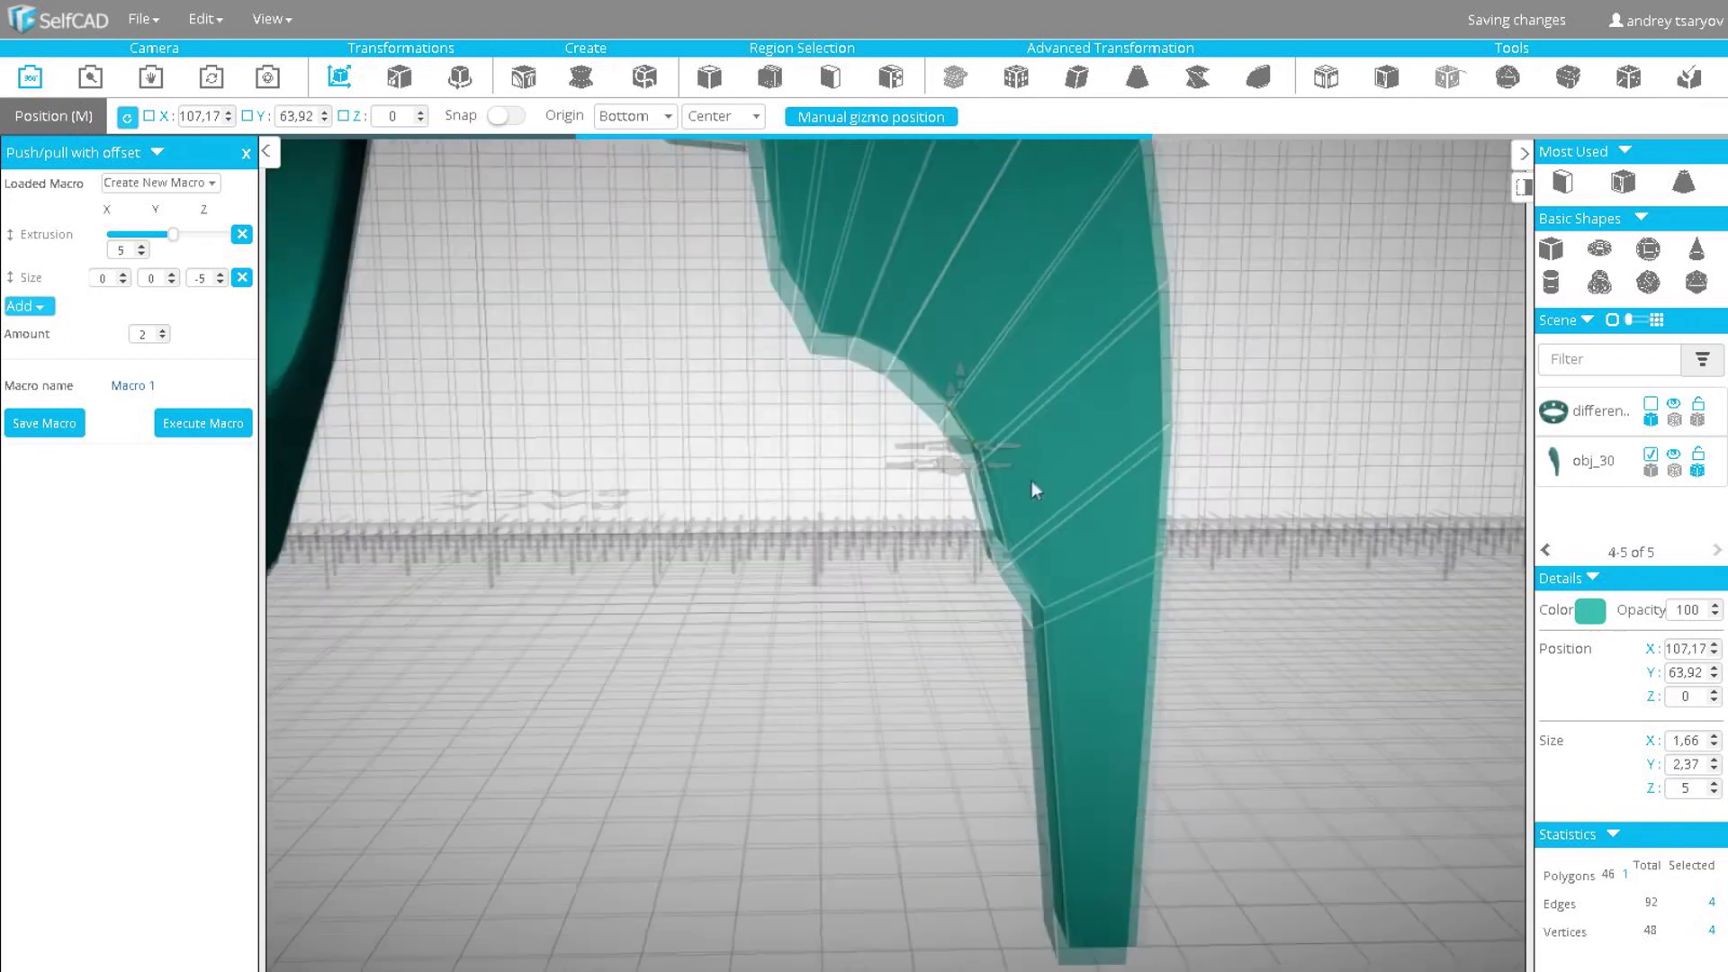
right_drag(1031, 481, 1087, 427)
- Select the underside face just above the straight foot and rotate it 19 degrees about Z
click(830, 76)
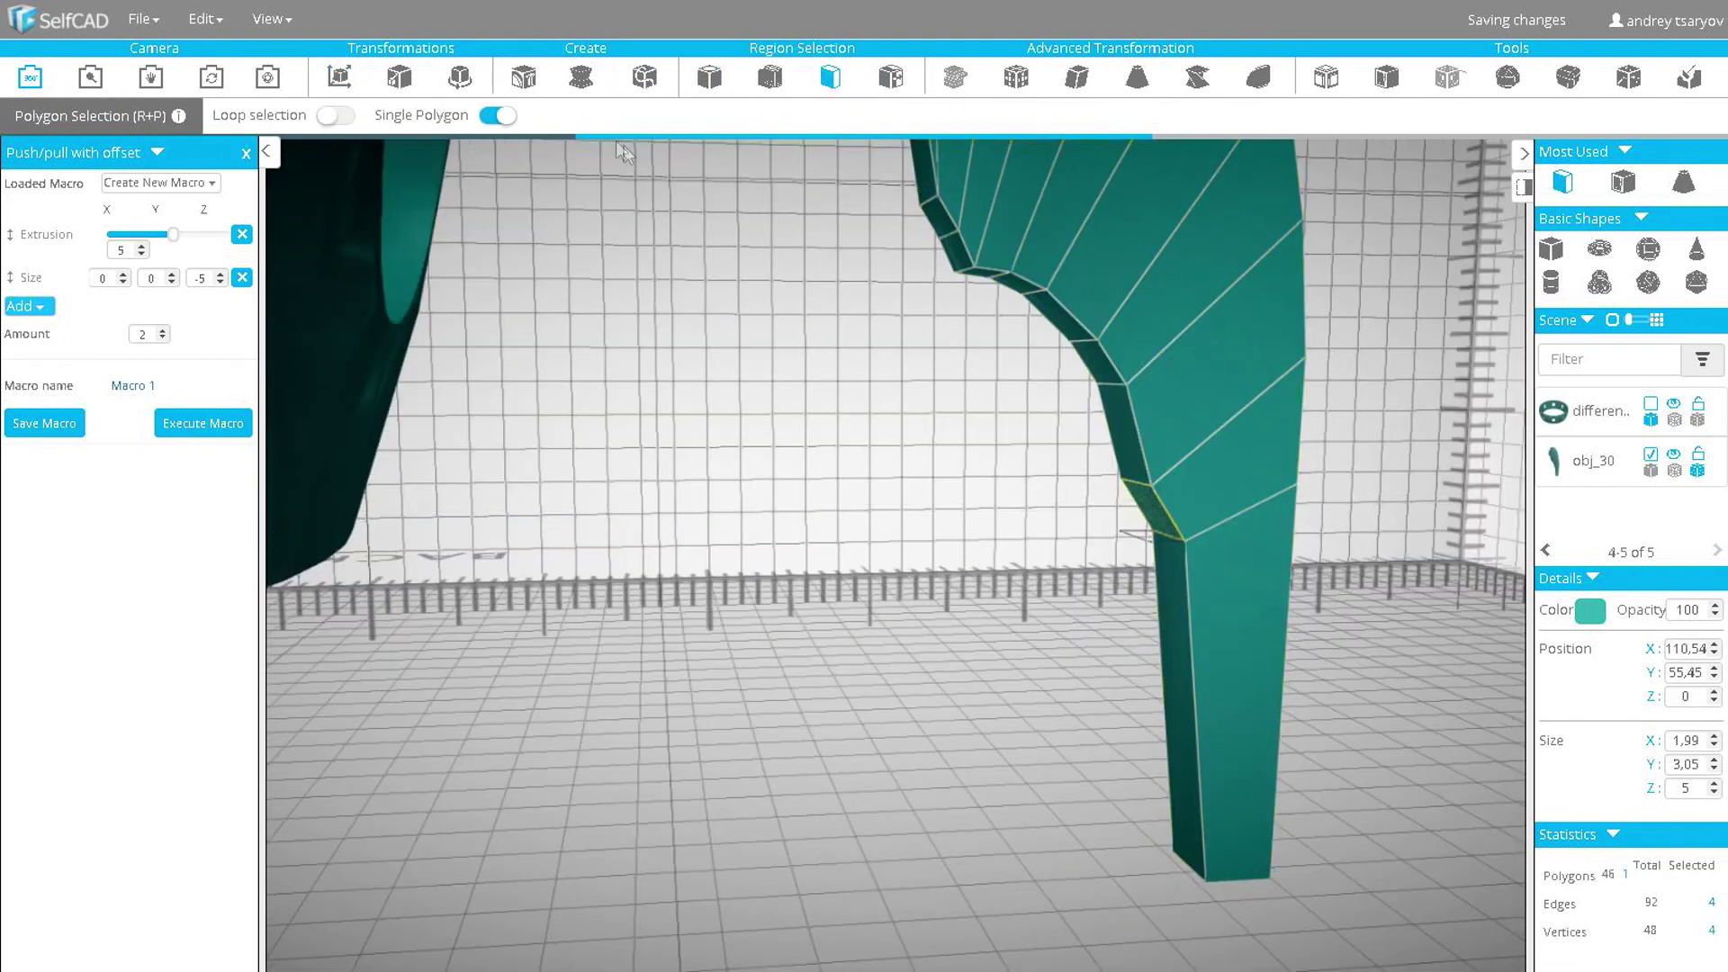
key(r)
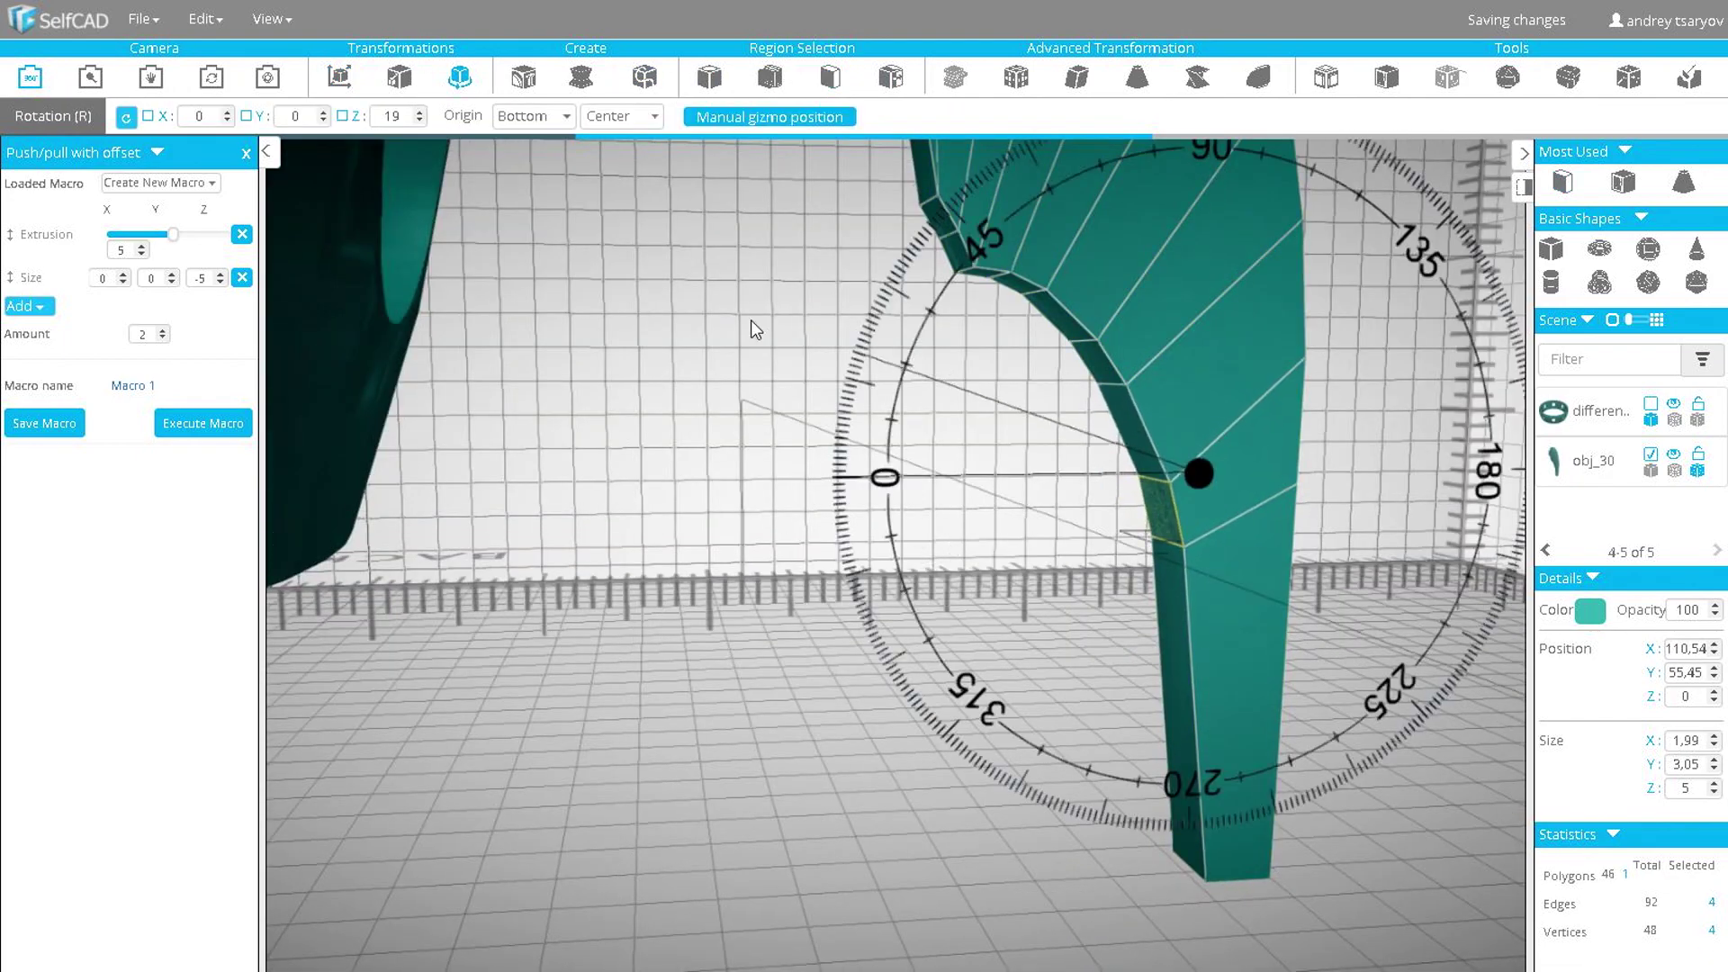
drag(751, 321, 750, 320)
mouse_move(896, 665)
mouse_down()
mouse_move(858, 648)
mouse_move(866, 673)
mouse_up()
scroll(867, 673, down, 5)
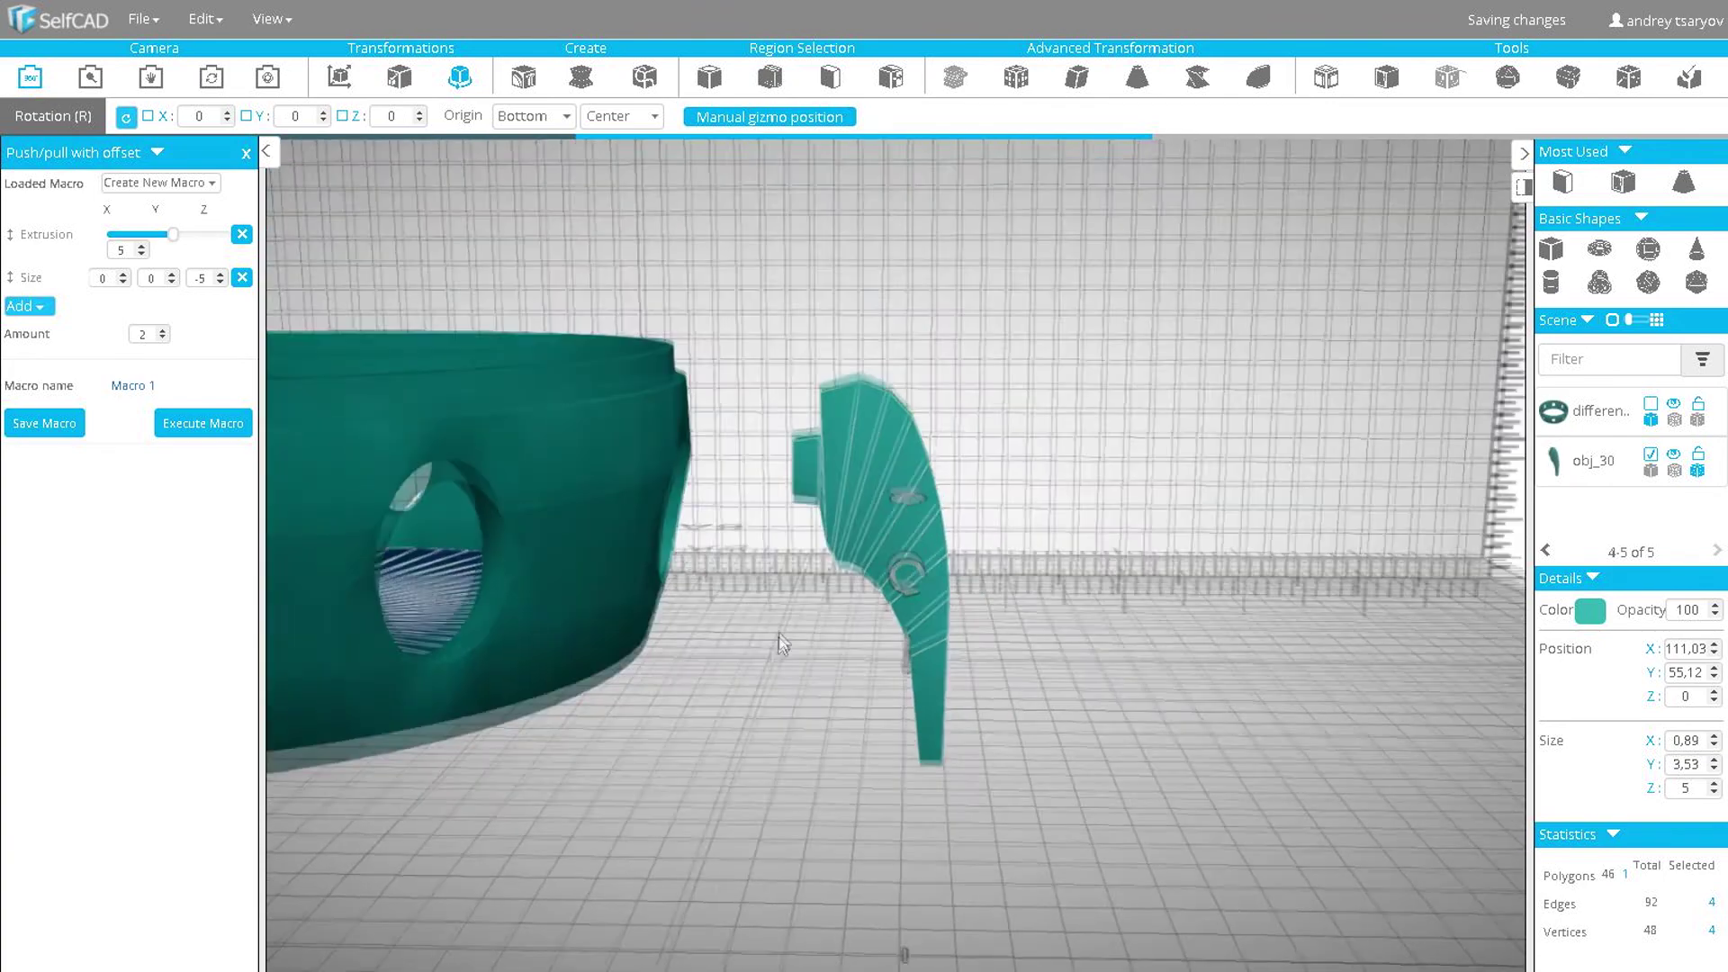
- Select the three topmost faces of the leg and move them down to Y 91.99
right_drag(782, 640, 905, 608)
scroll(904, 491, up, 5)
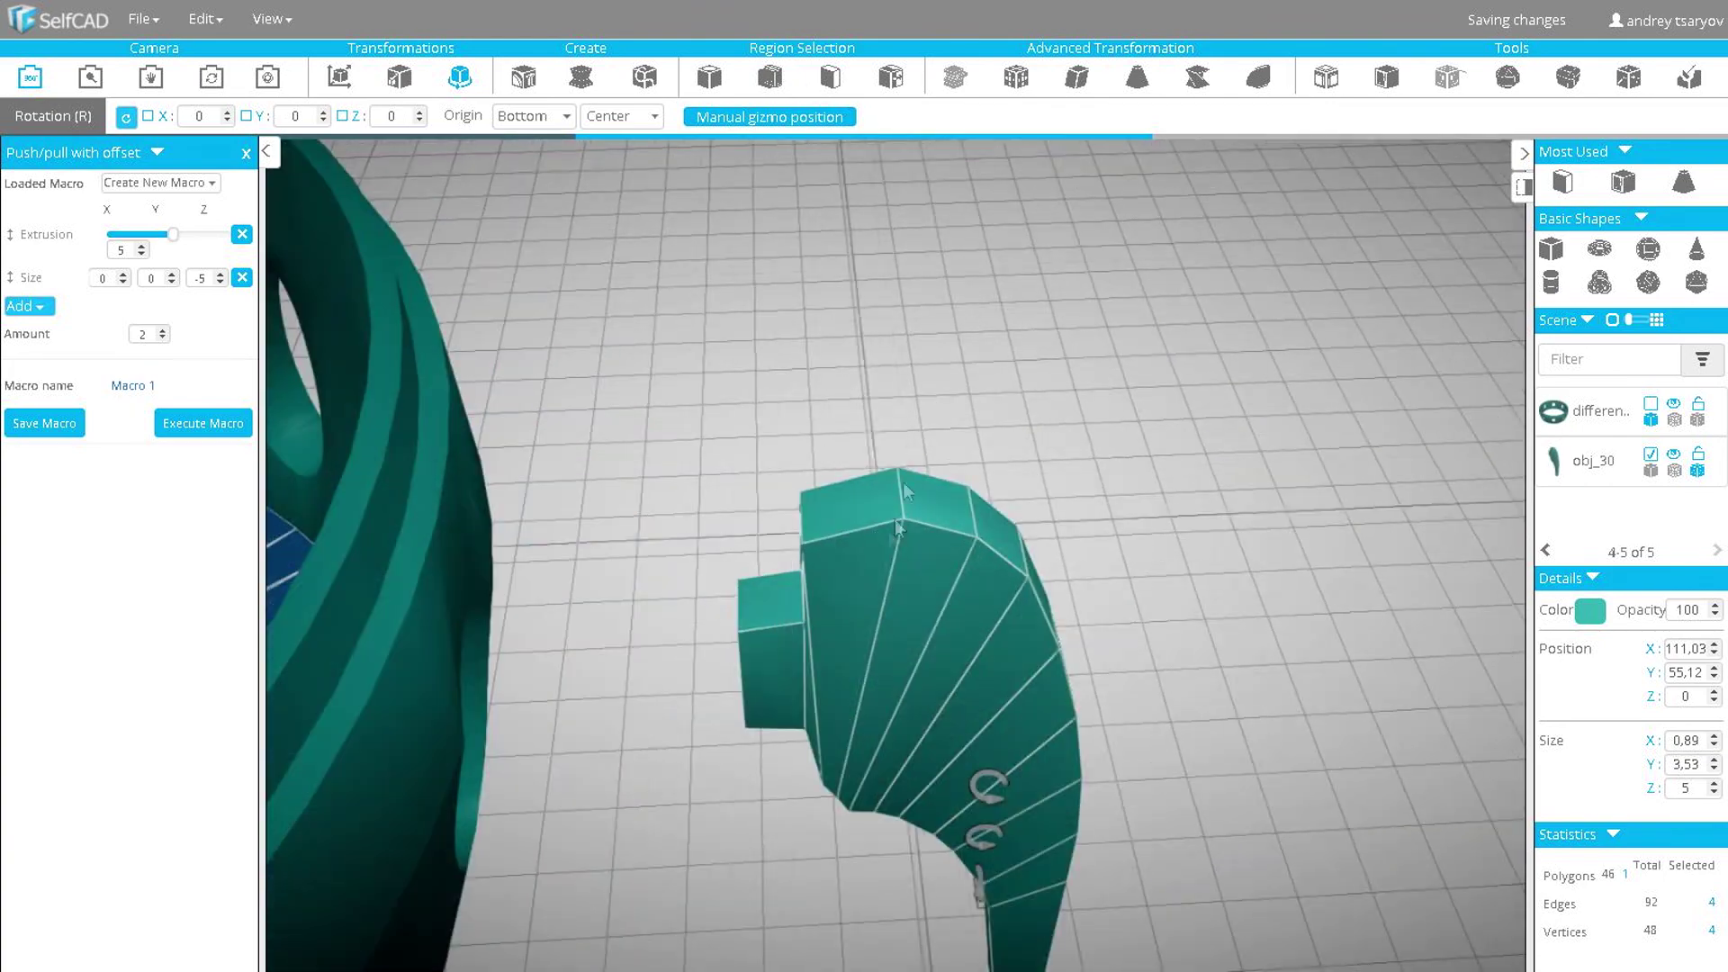
click(830, 77)
click(842, 338)
click(845, 498)
click(931, 499)
right_drag(932, 499, 803, 424)
click(839, 392)
key(m)
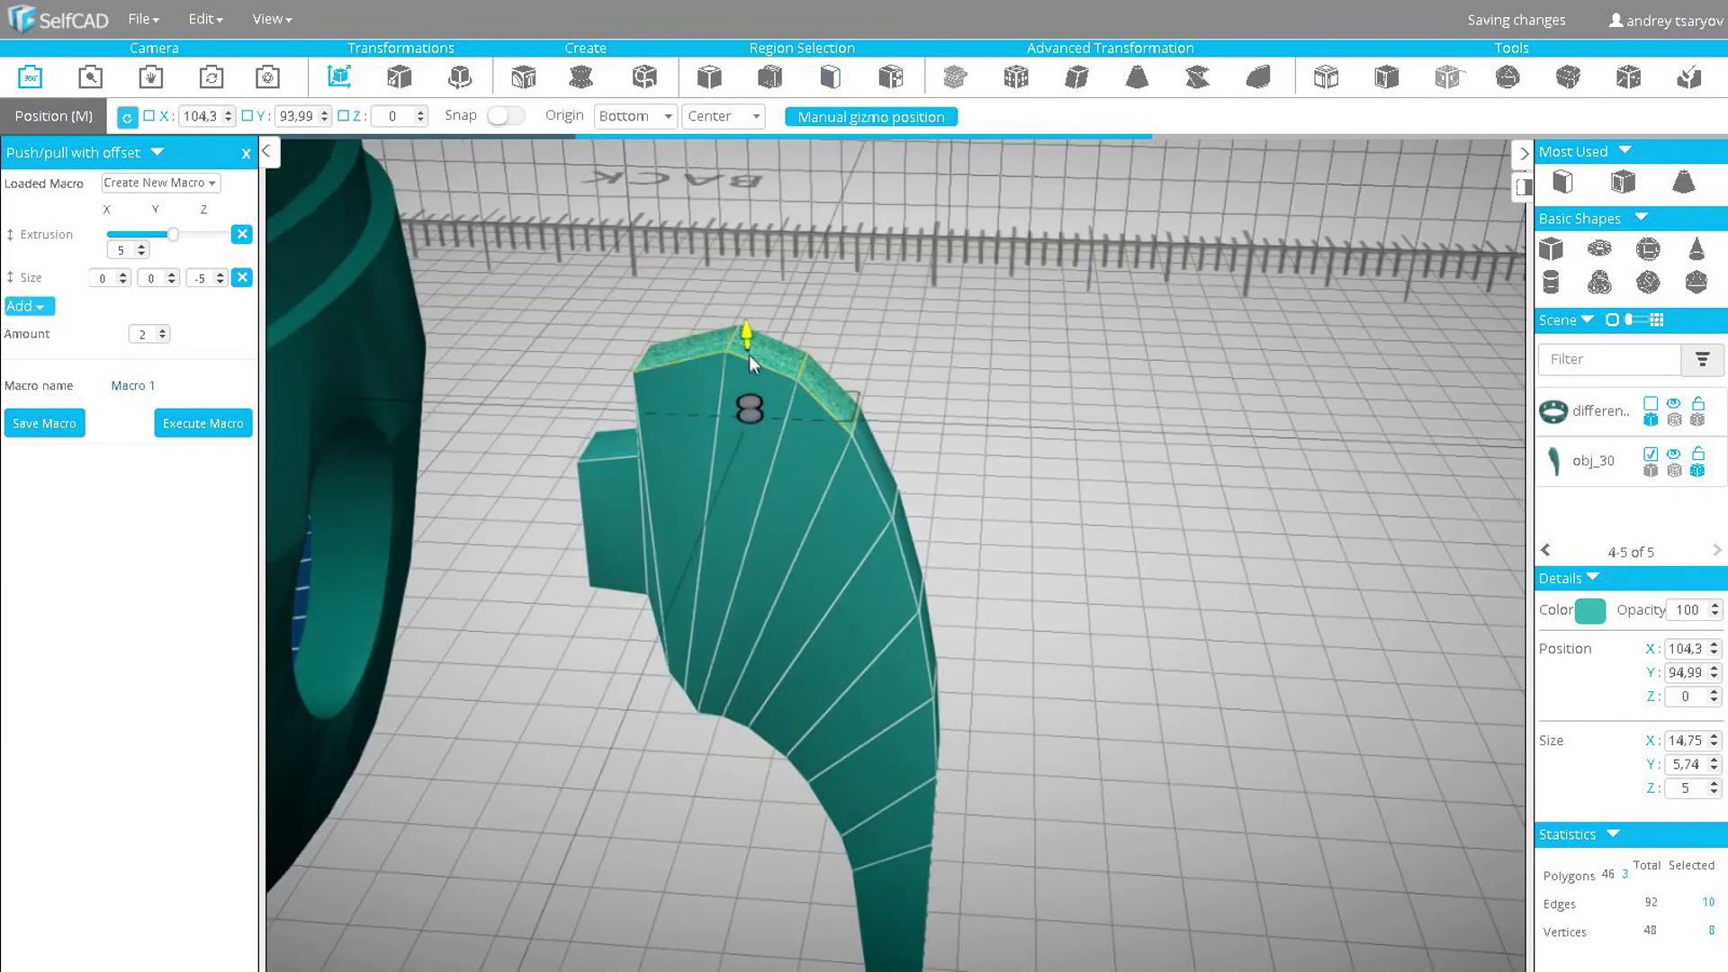
drag(749, 355, 745, 386)
right_drag(744, 382, 865, 153)
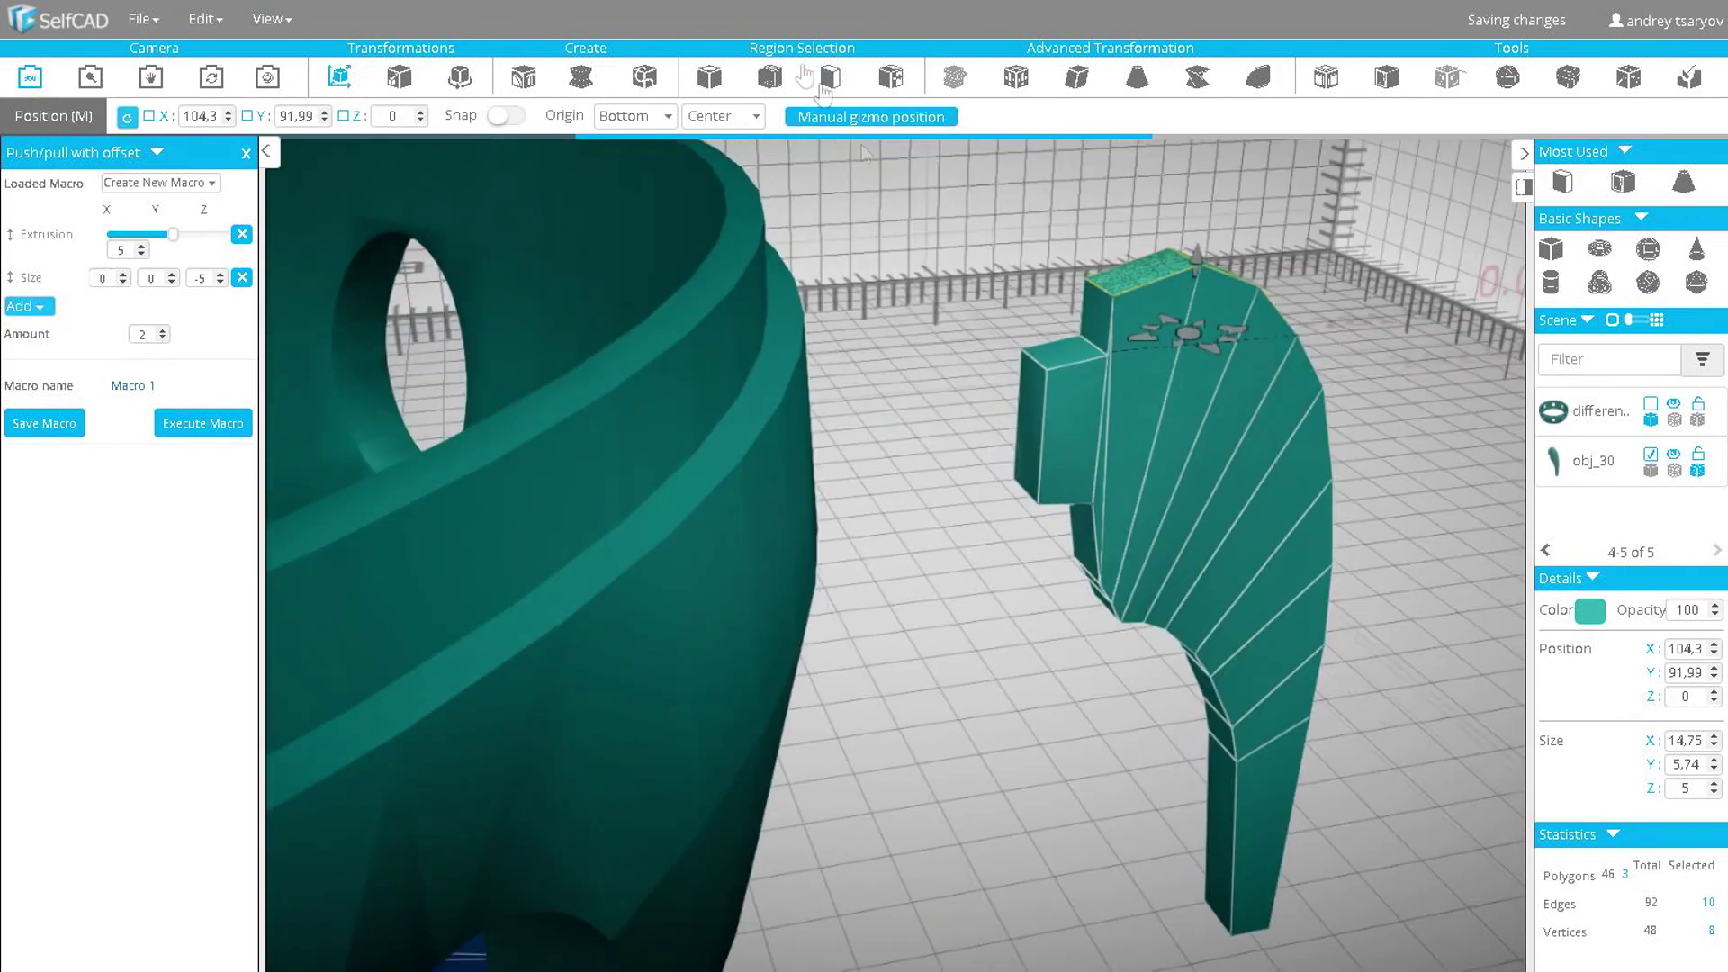
- Scale the tab's end face to 7.51 in Y and move it down to Y 80.2
click(830, 77)
click(1032, 396)
click(399, 77)
right_drag(954, 344, 942, 355)
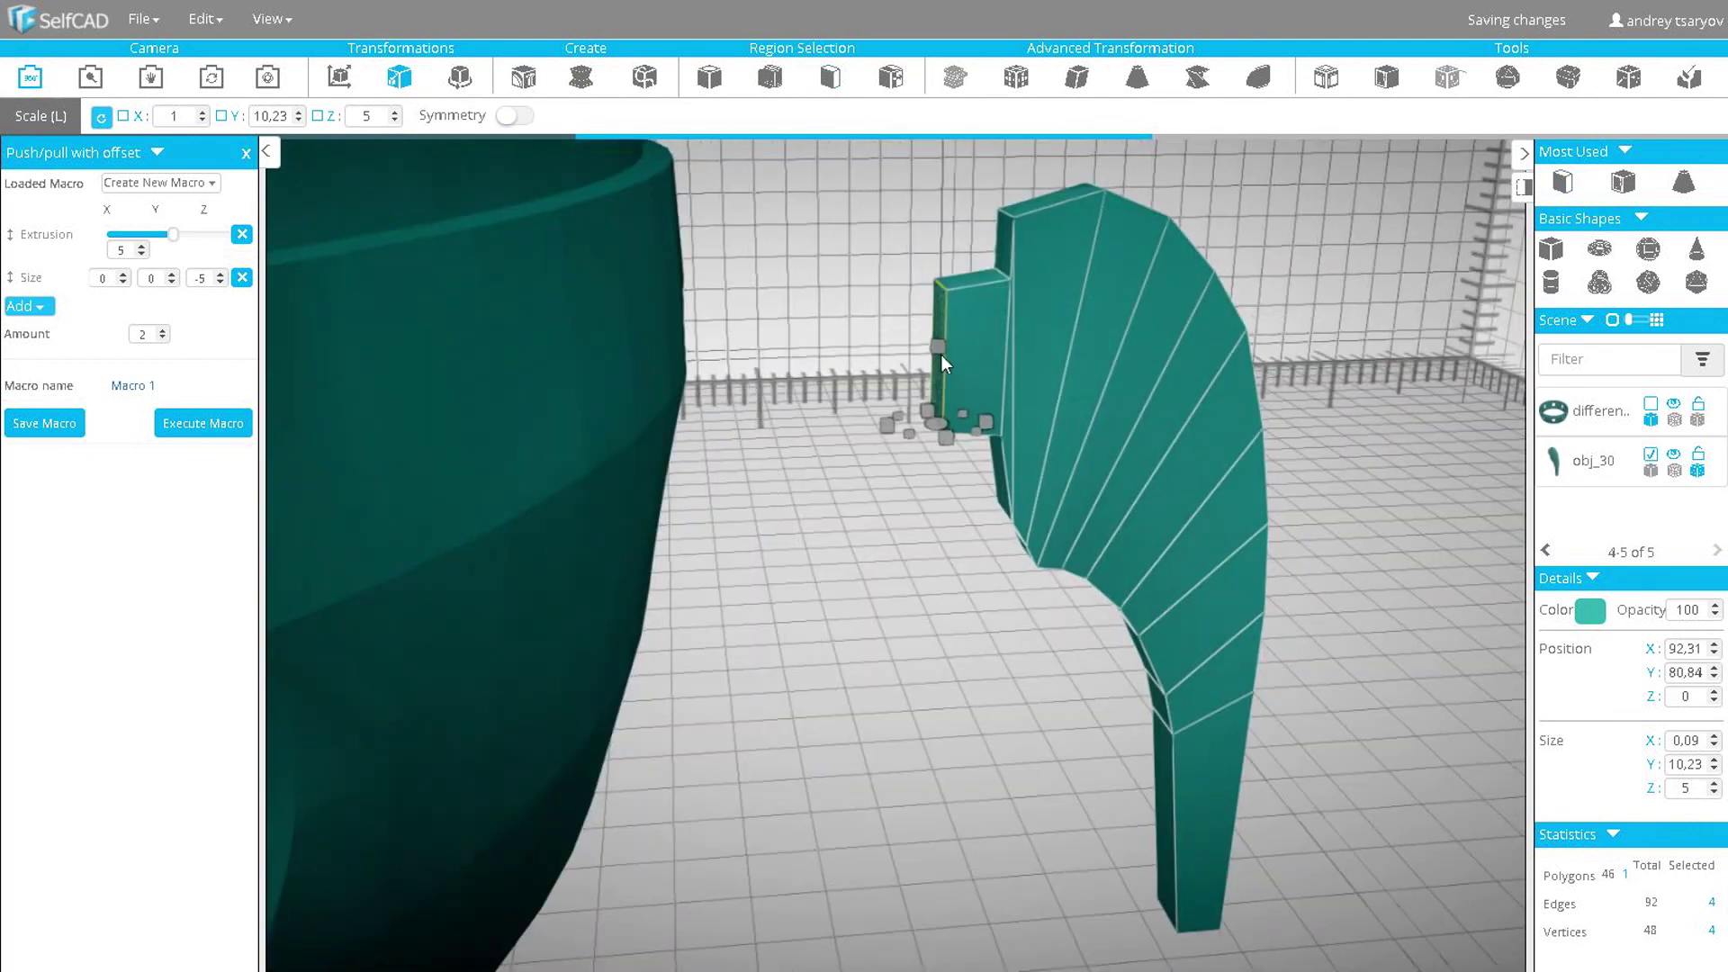
drag(937, 348, 941, 388)
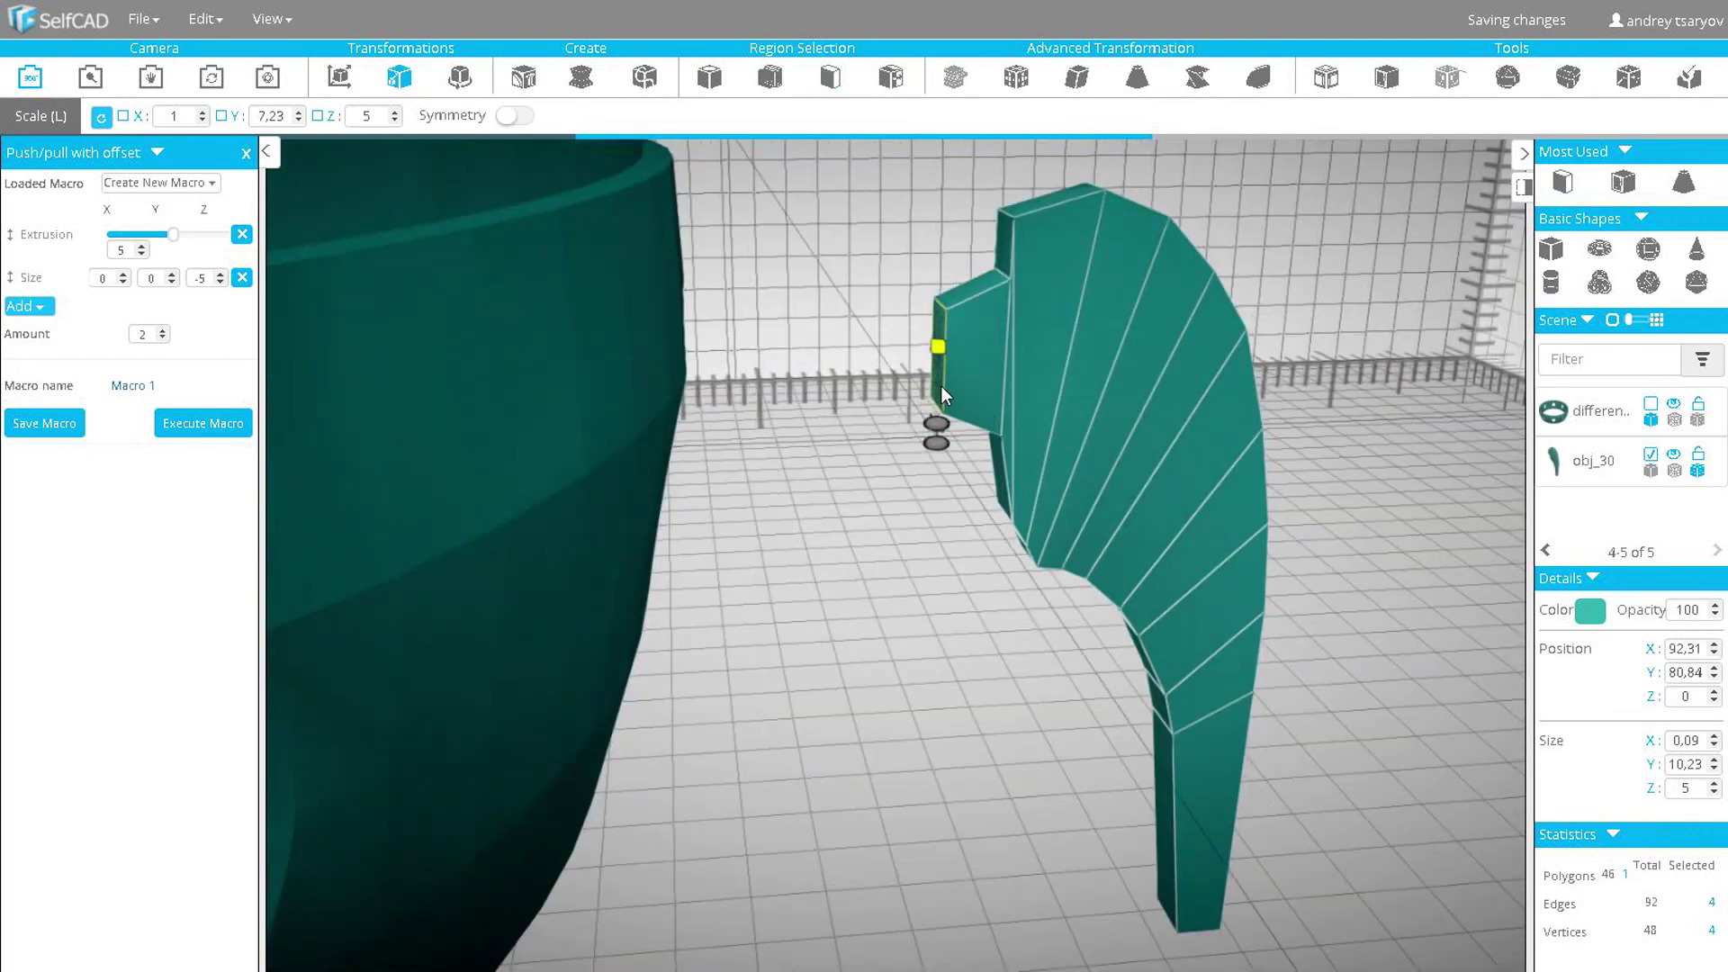
click(339, 77)
drag(938, 349, 938, 373)
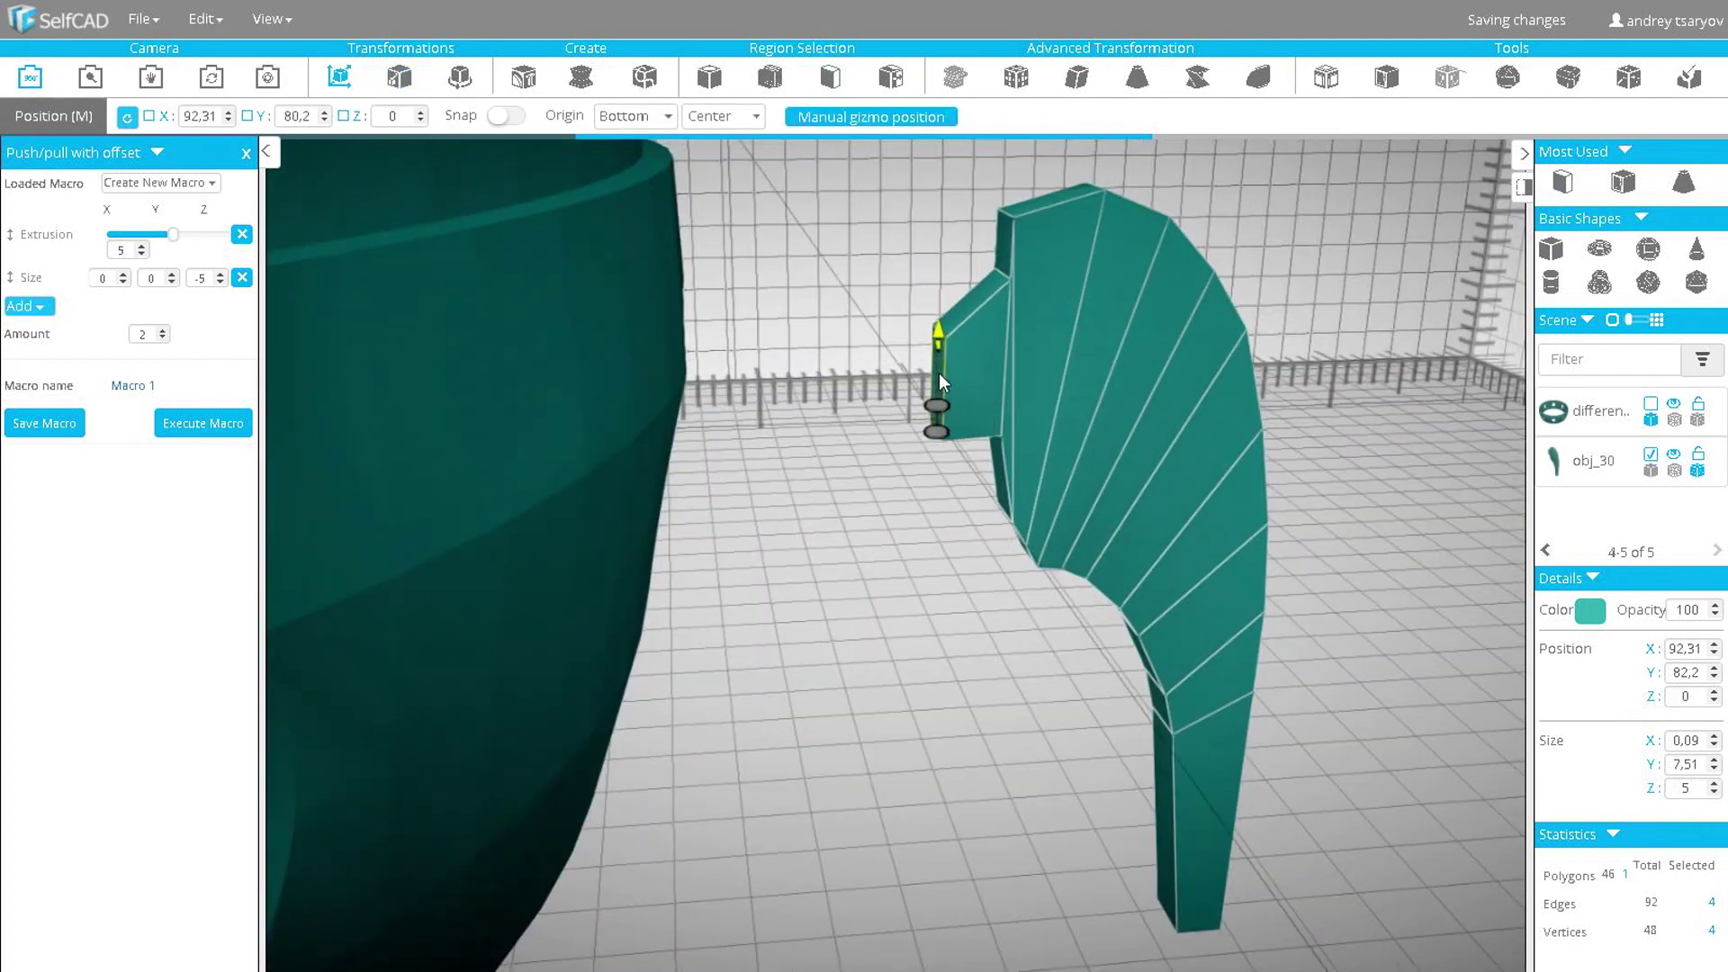
drag(976, 261, 1029, 297)
- Select the face directly above the tab, scale it to 8.62 in Y and move it down to Y 87.52
shift+click(1083, 302)
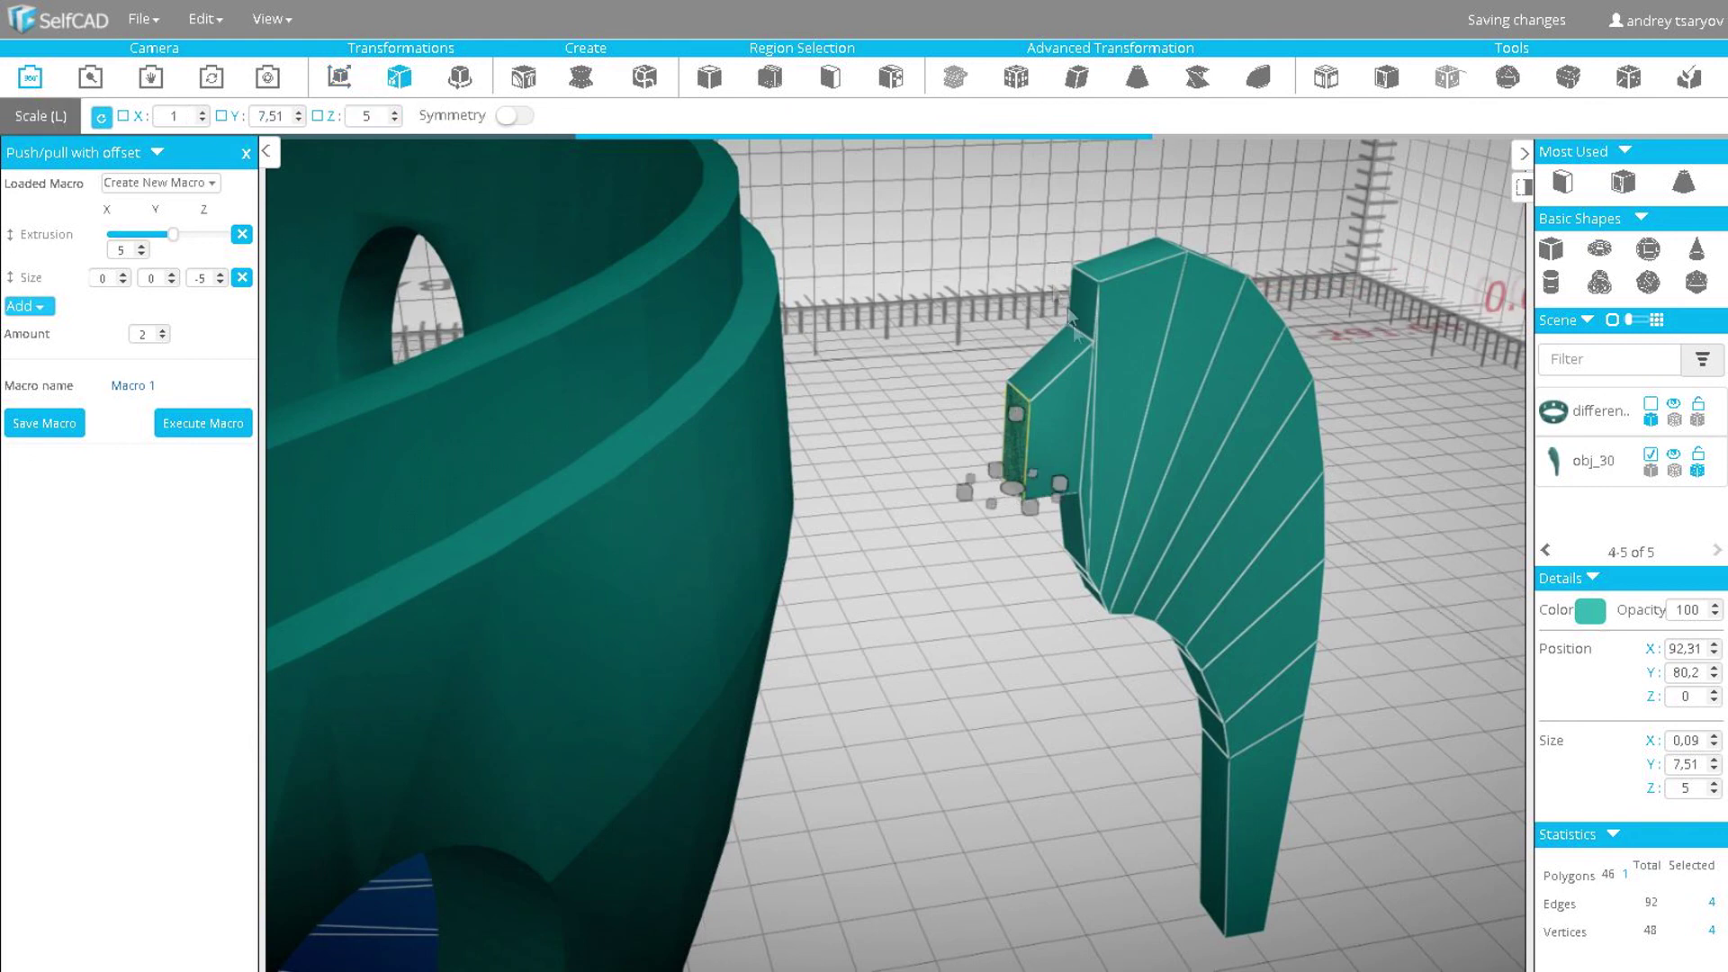
click(831, 77)
click(1056, 305)
click(1083, 306)
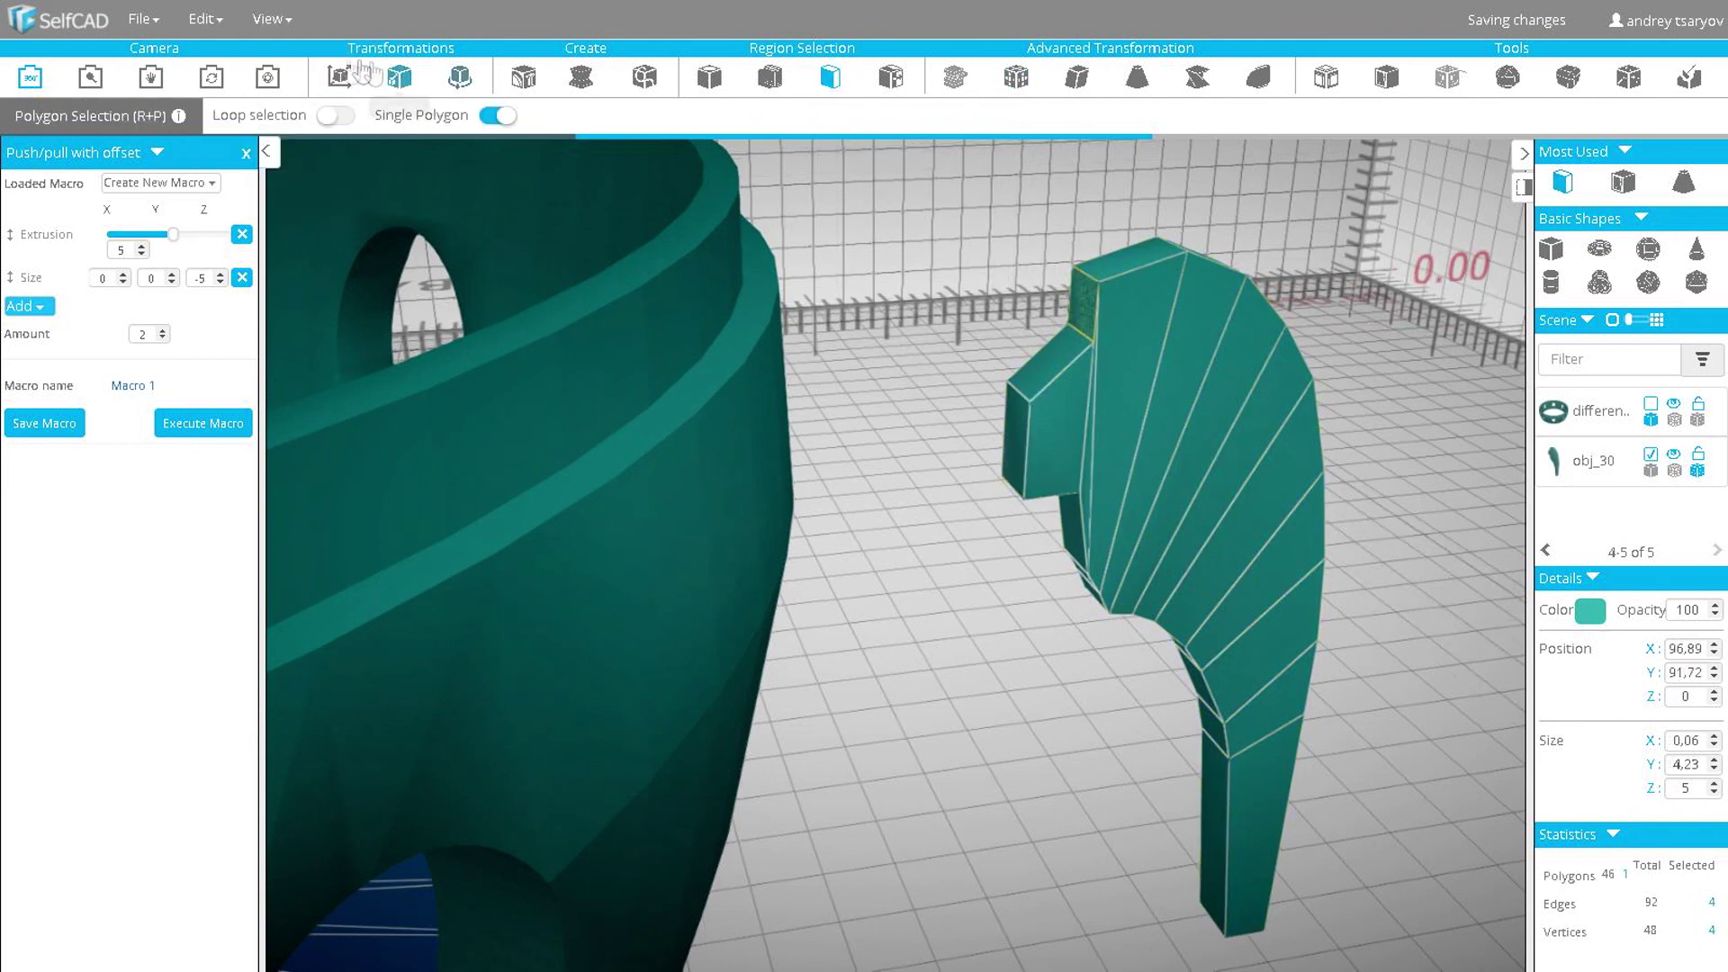
click(398, 77)
drag(1087, 257, 1085, 234)
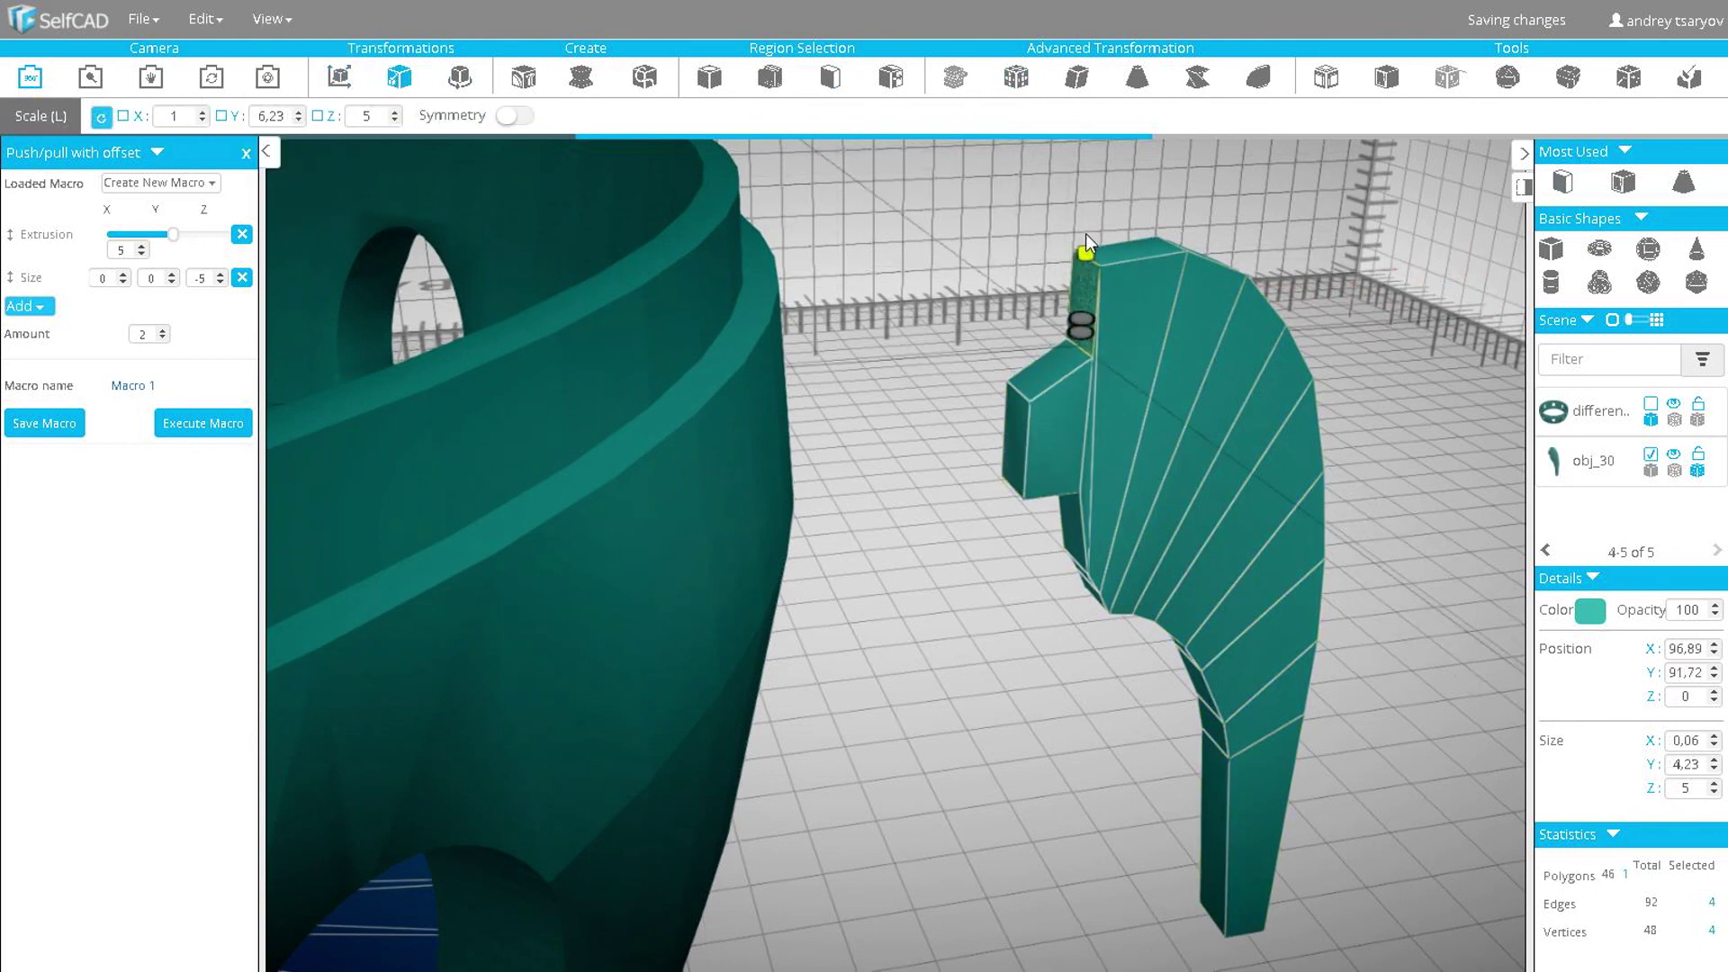
click(339, 77)
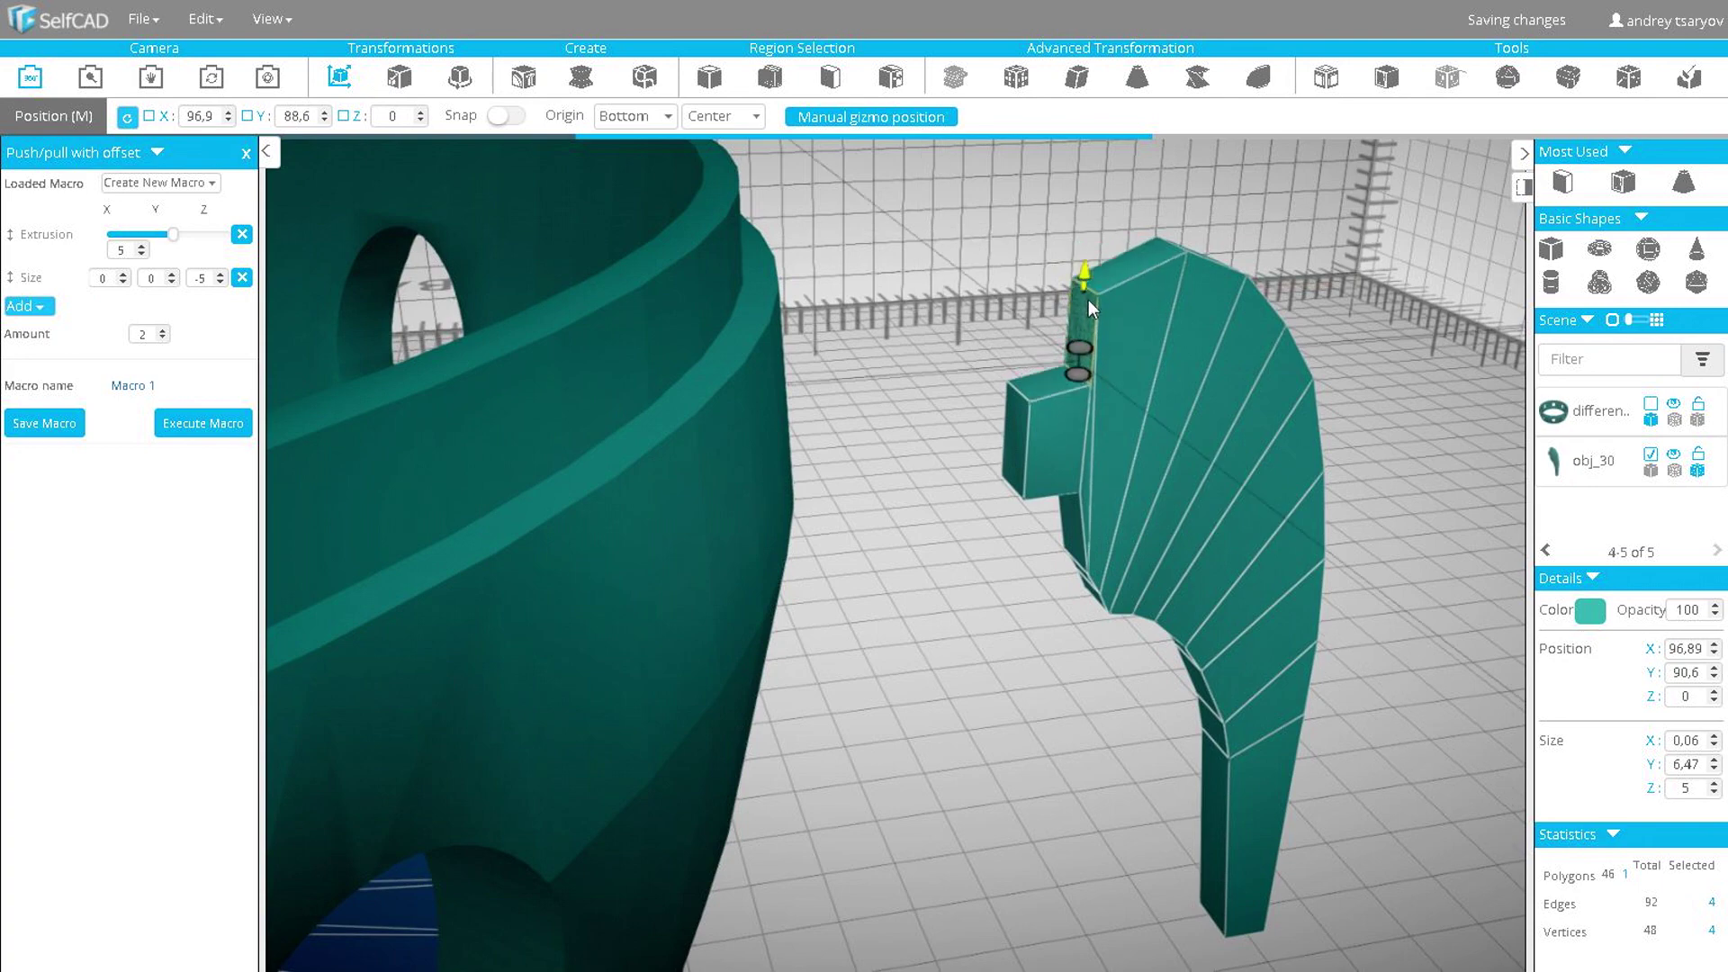
key(l)
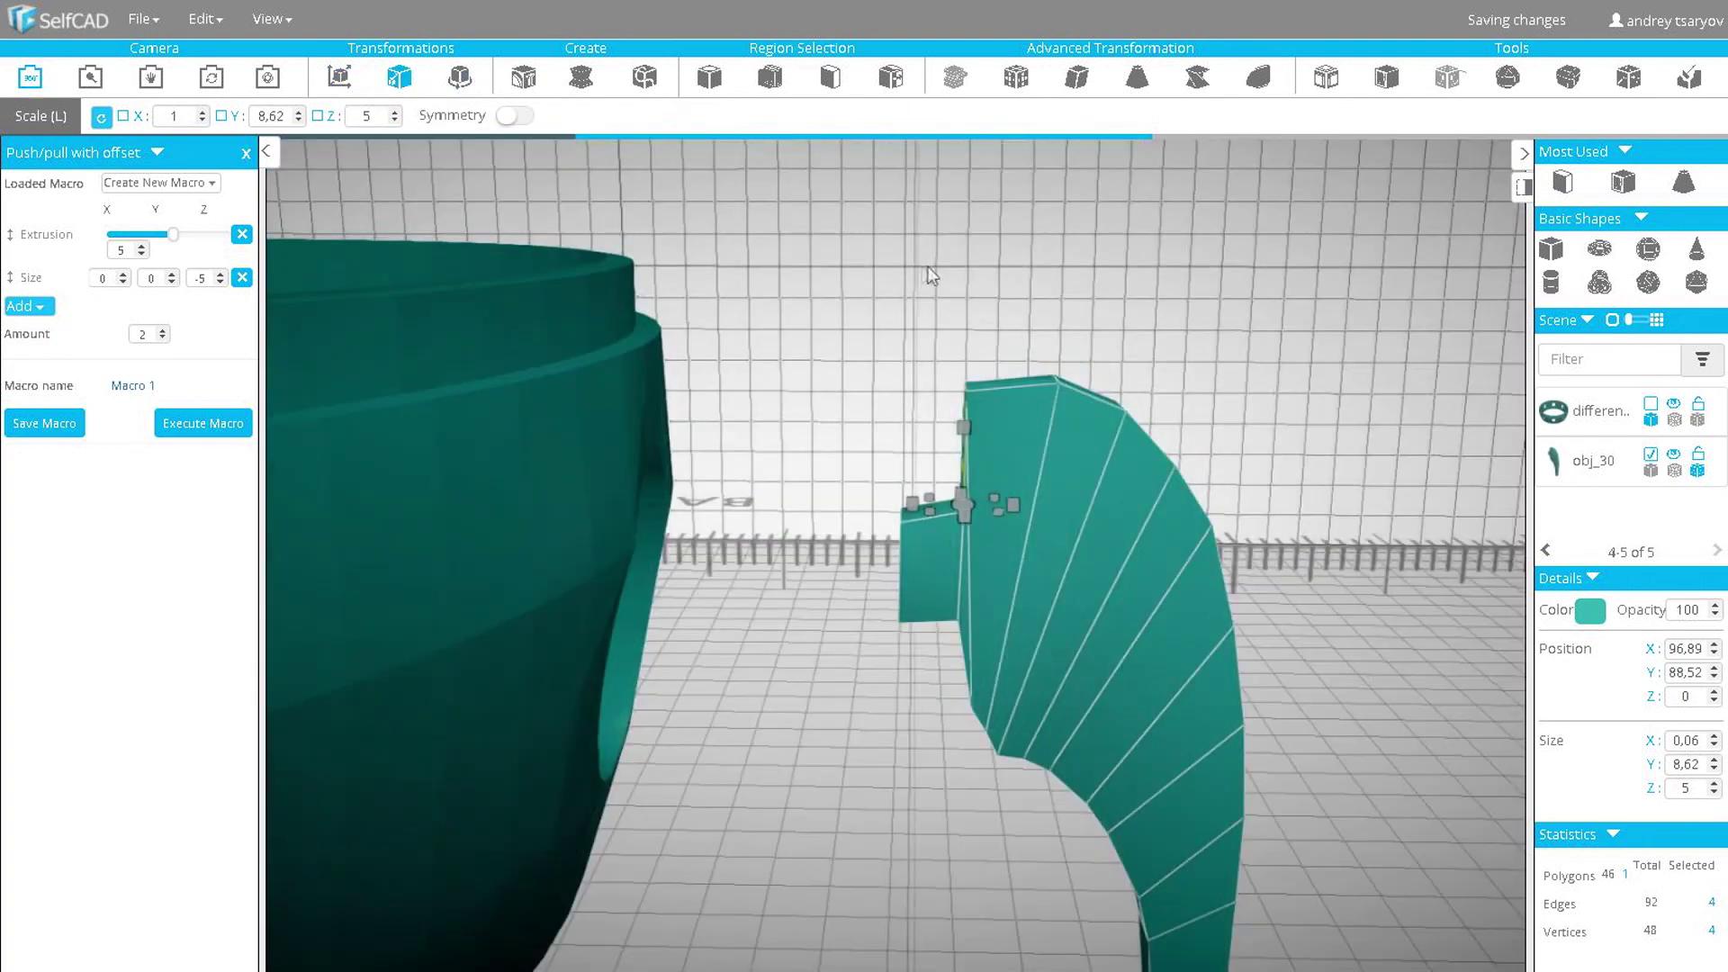
scroll(812, 311, up, 3)
key(m)
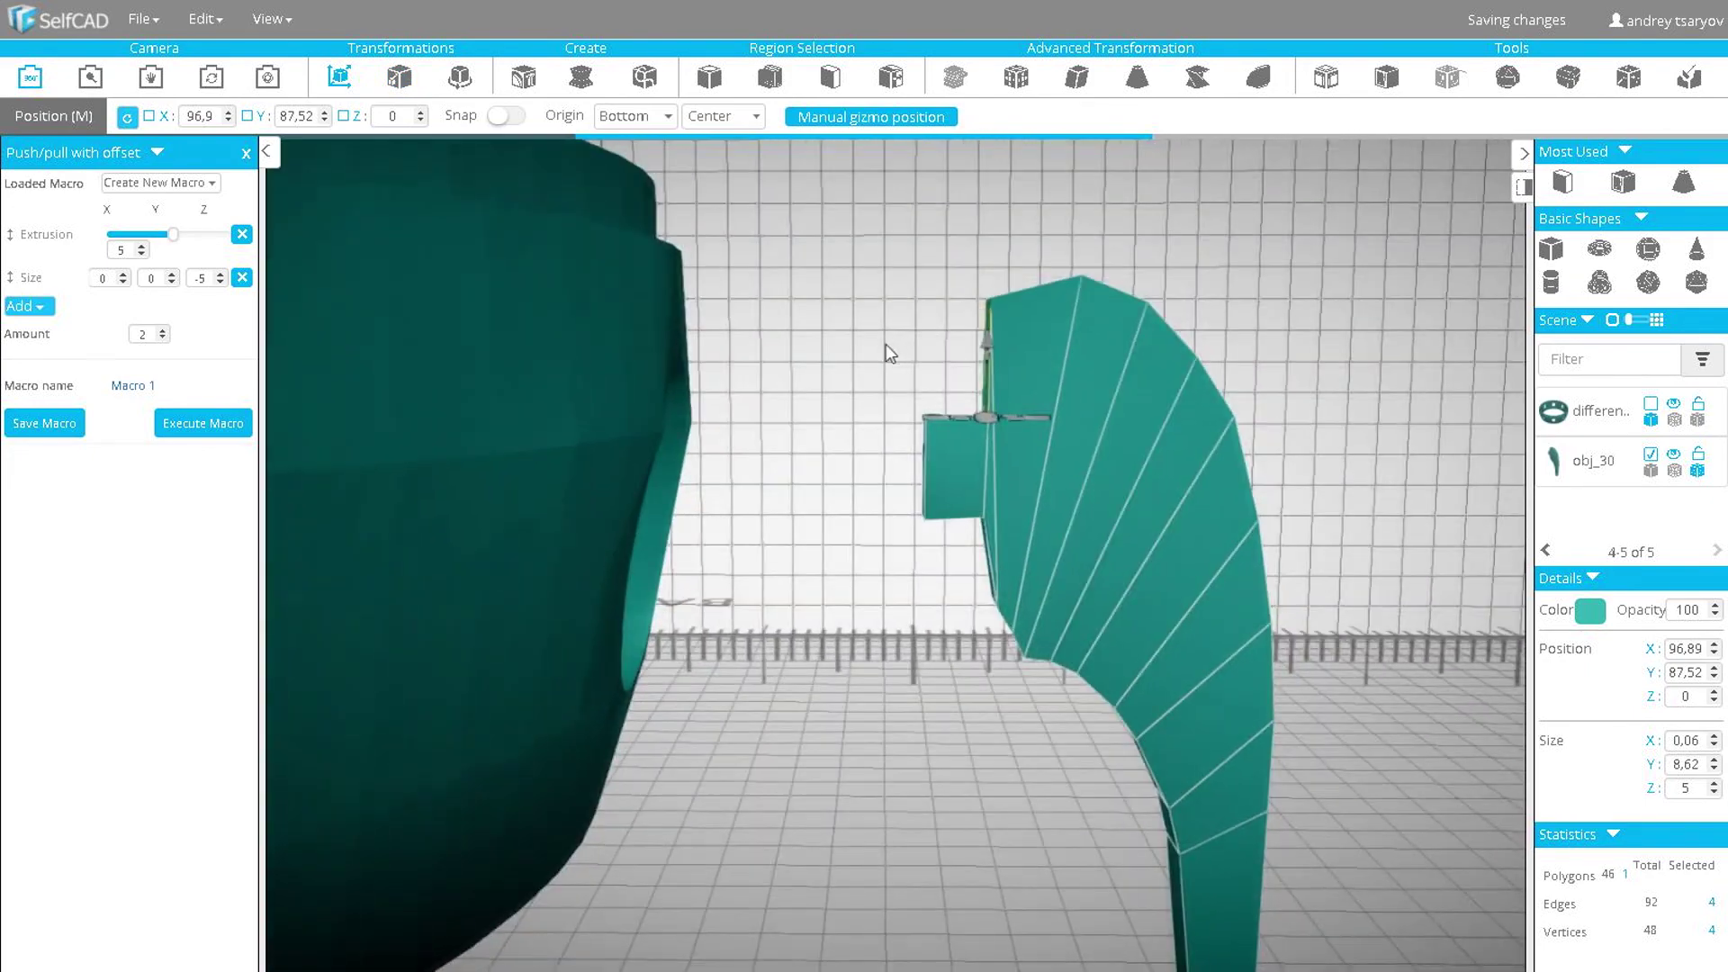
- Select the underside face at the leg's inner corner, rotate it about Z to follow the curve and raise it to Y 70.45
scroll(884, 344, up, 5)
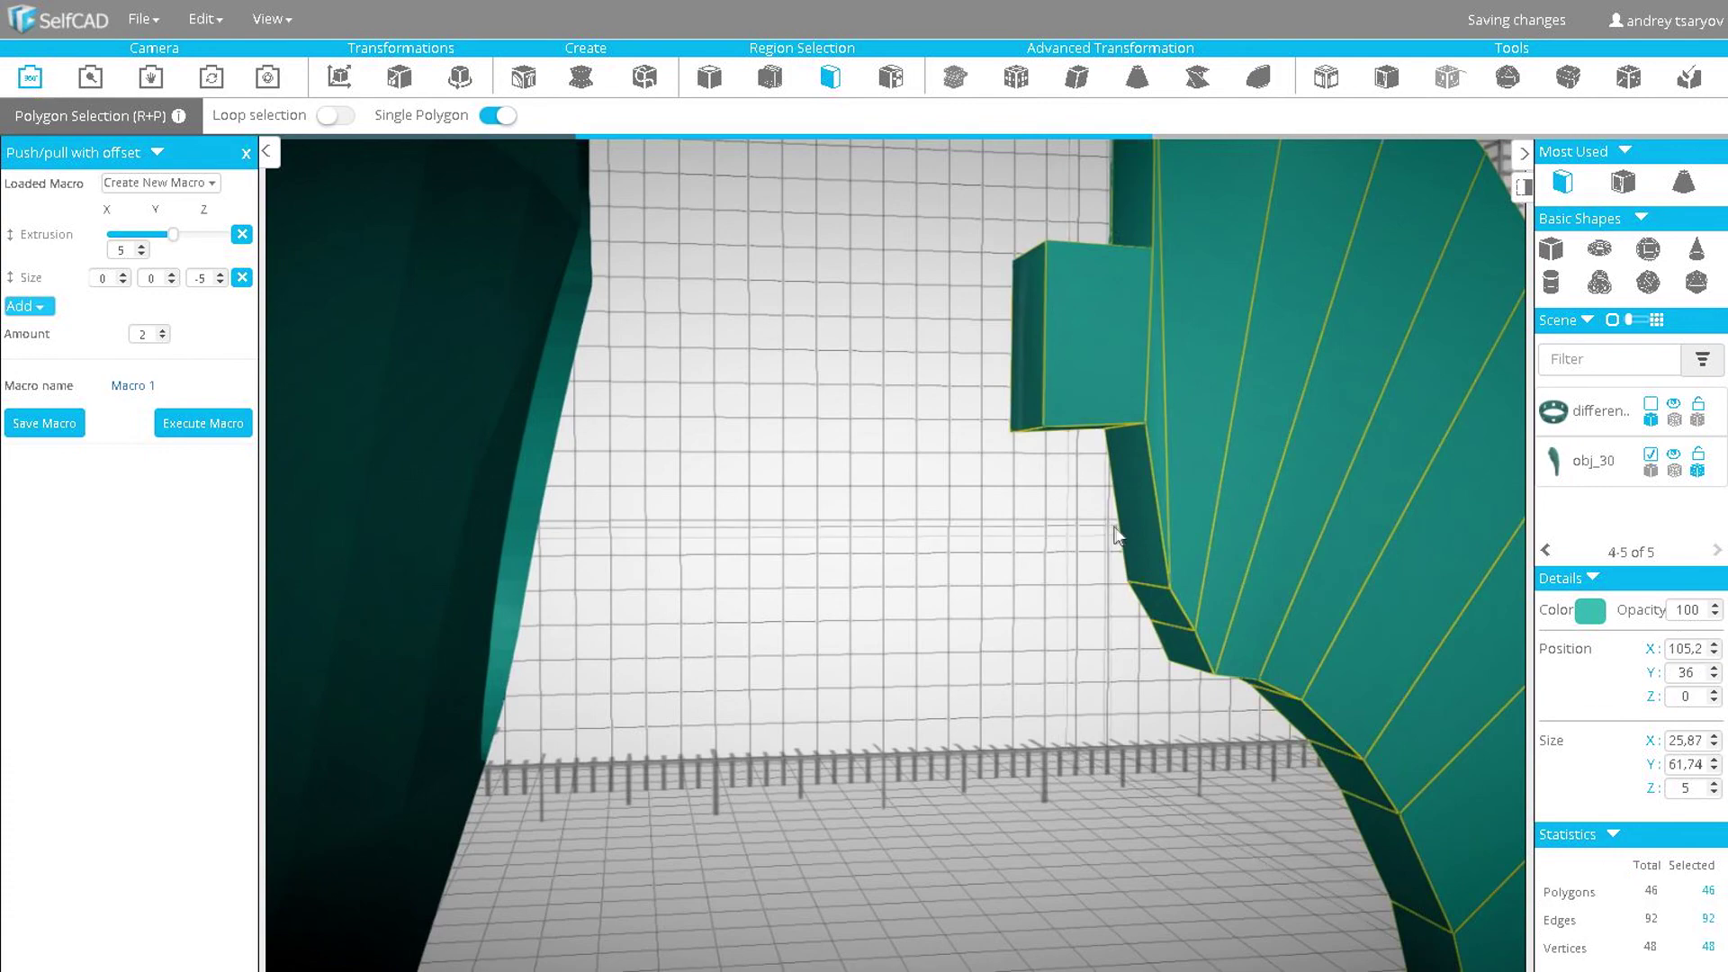
click(1139, 531)
key(m)
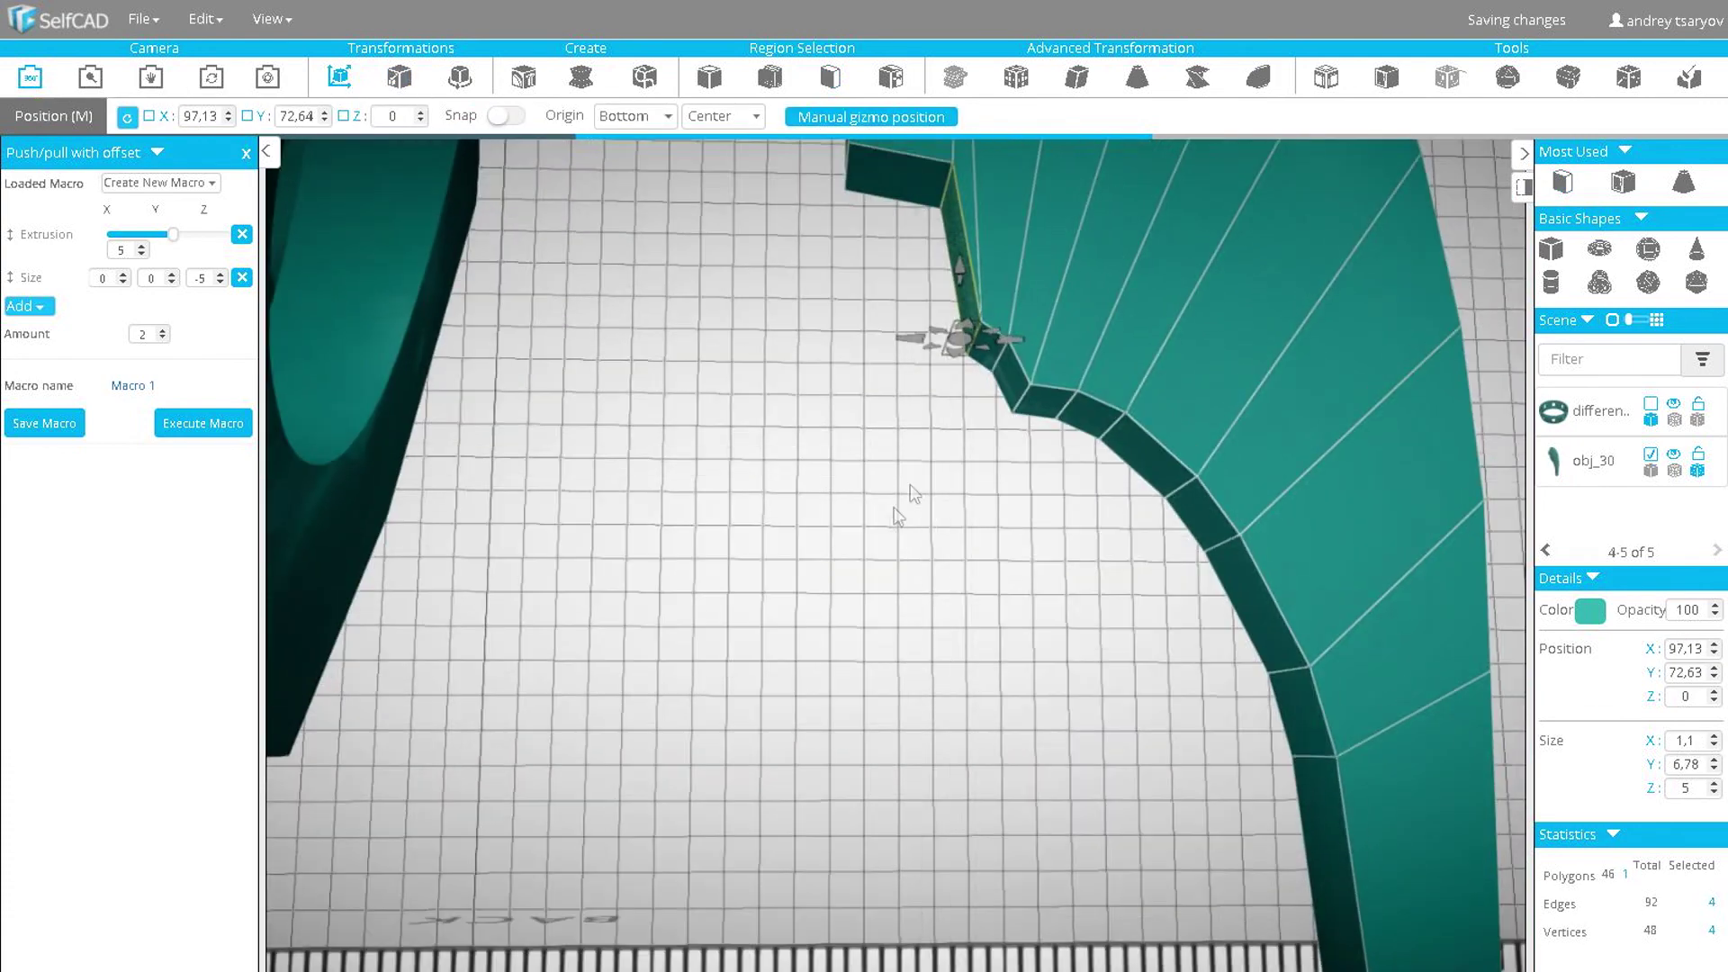
click(829, 77)
click(1037, 405)
click(339, 77)
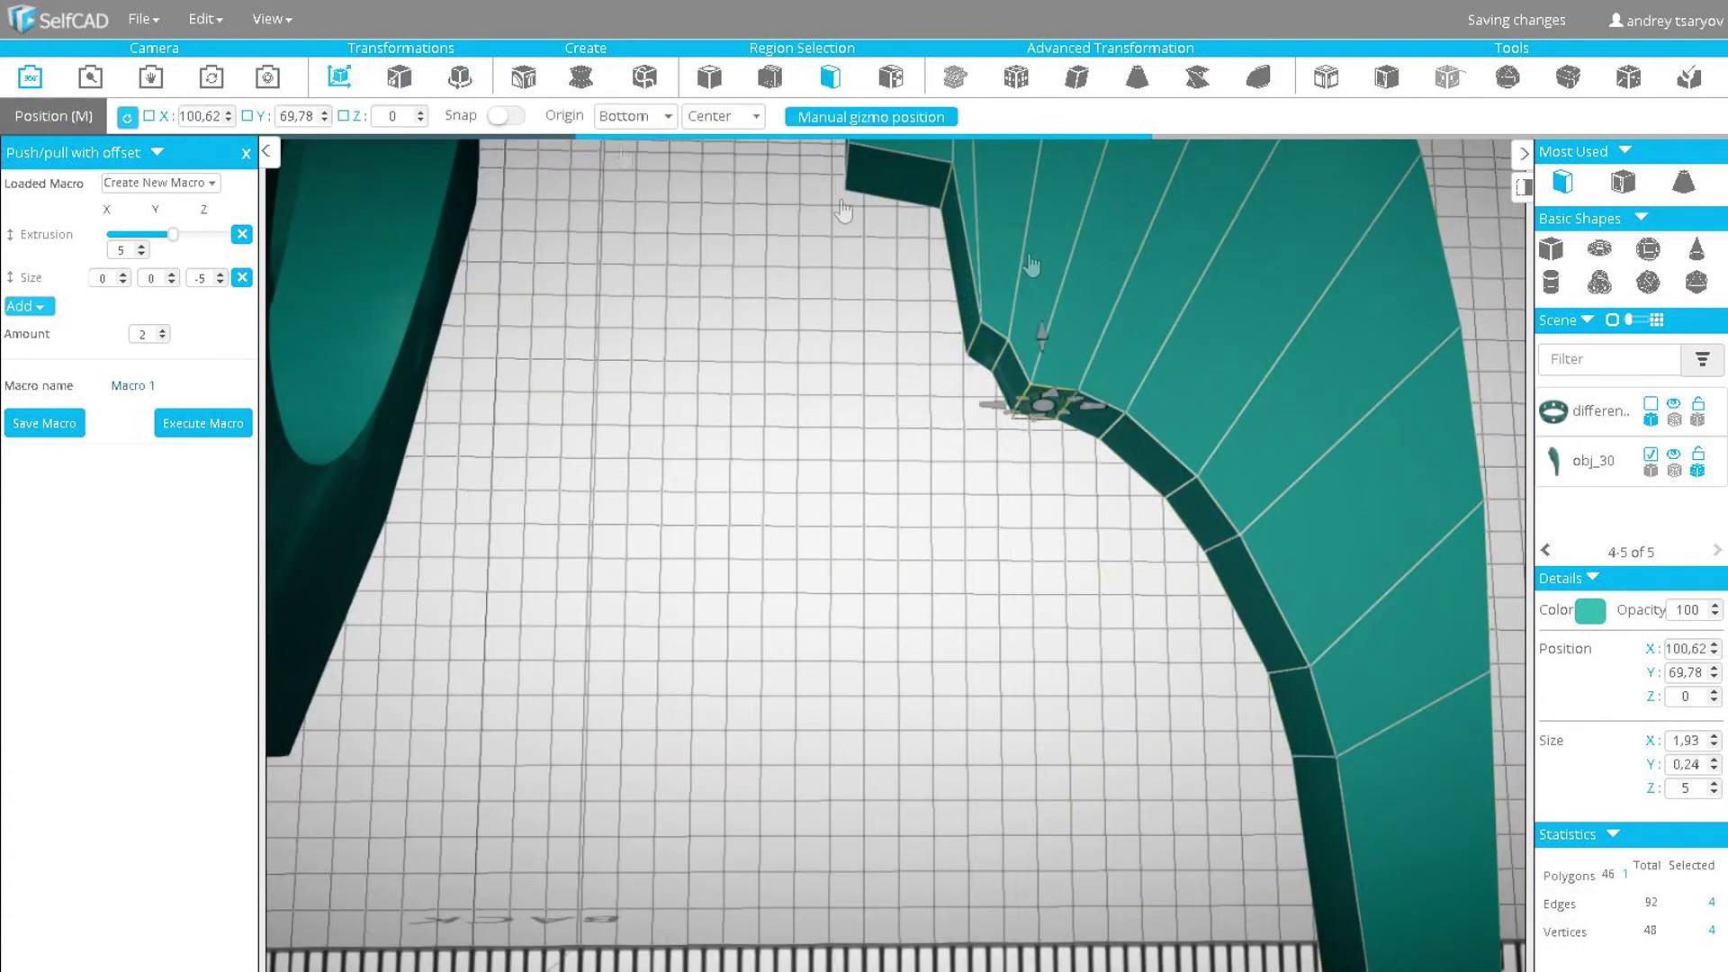
click(460, 77)
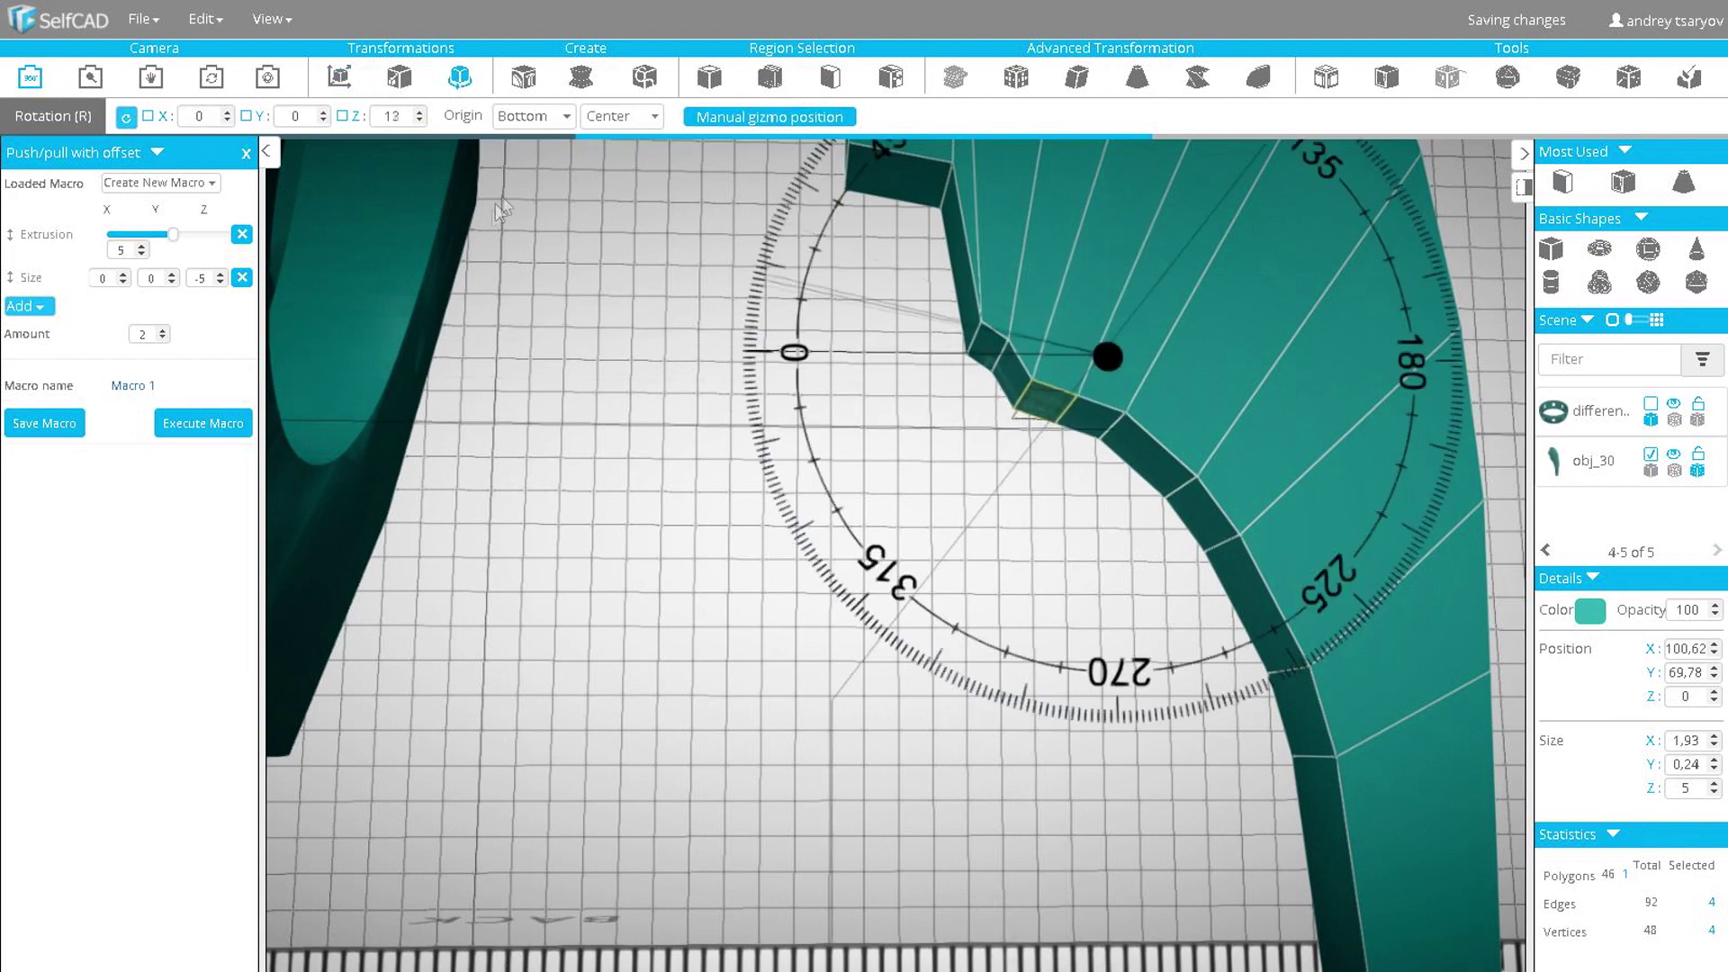
drag(495, 203, 559, 157)
click(339, 77)
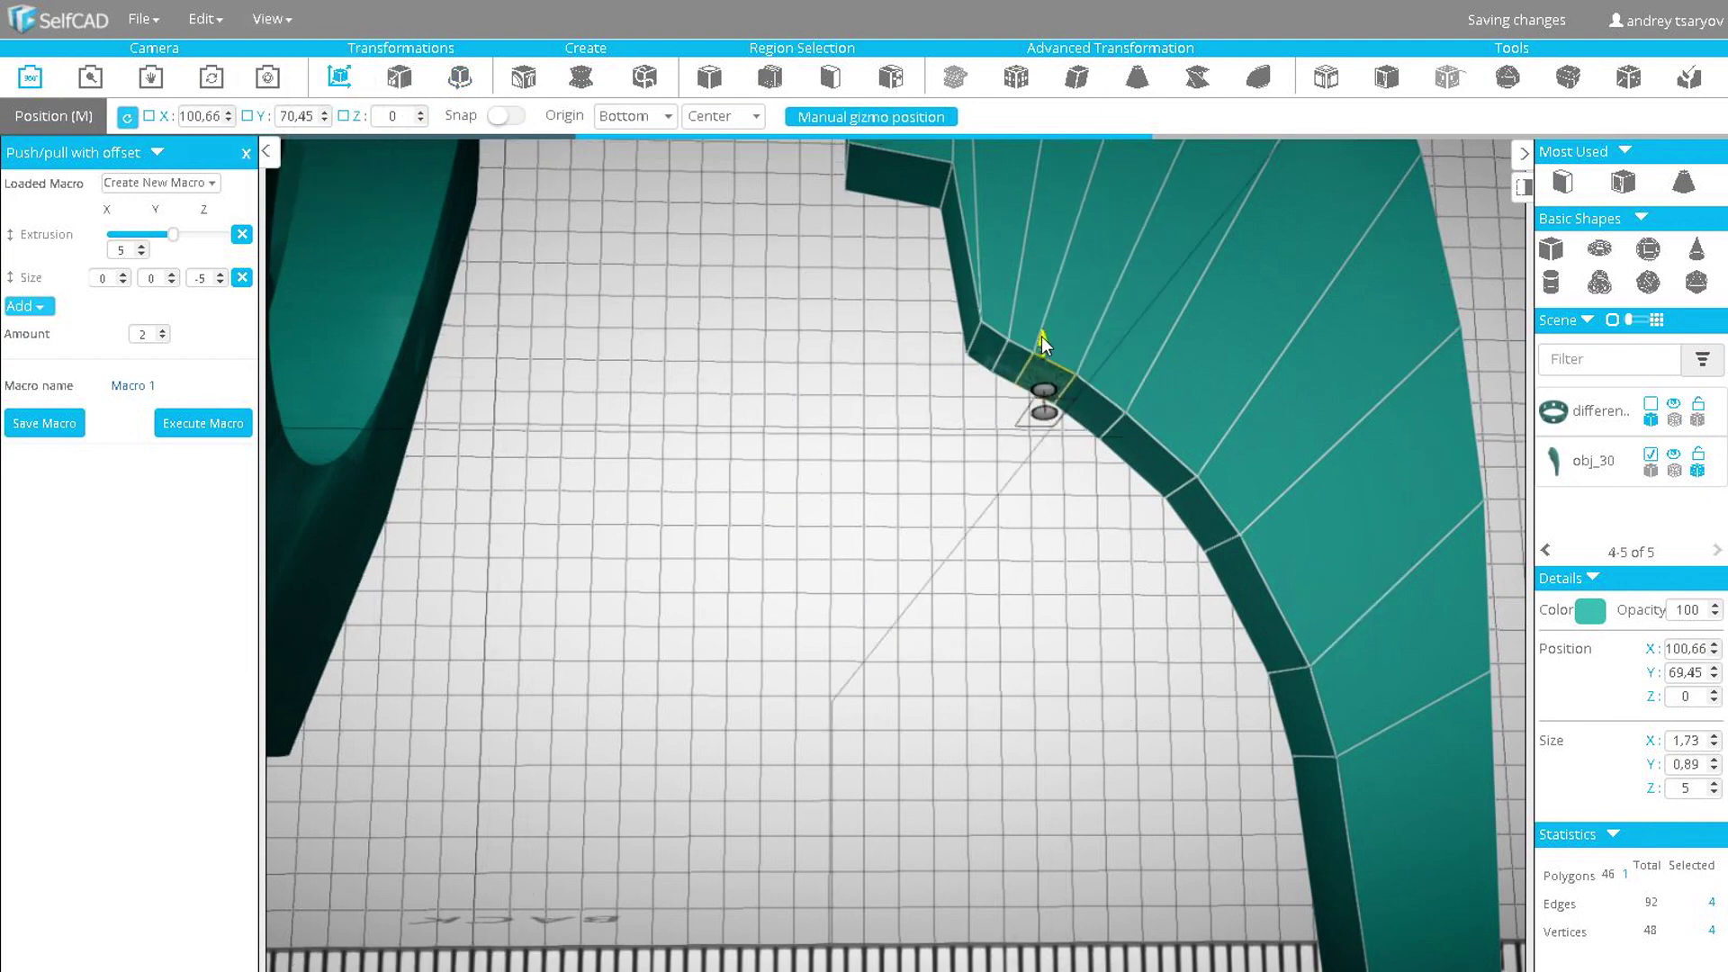
- Select the whole leg, move it in X towards the container wall and lower it to Y 16
drag(909, 432, 972, 672)
scroll(871, 575, down, 5)
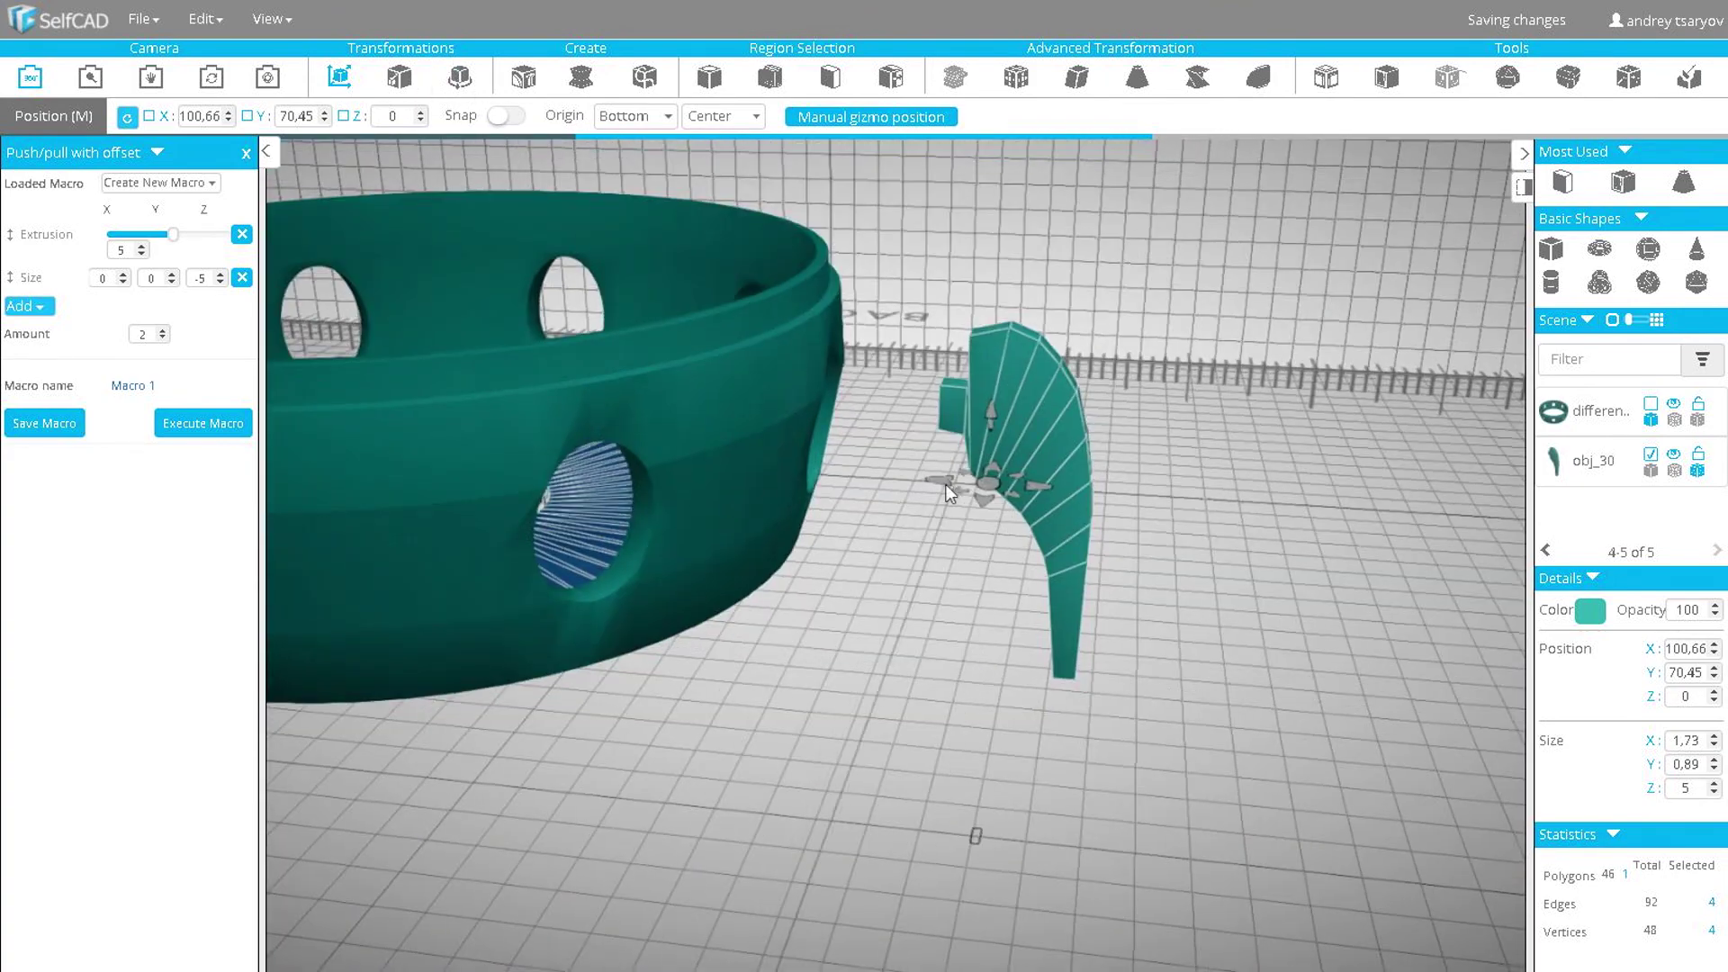
drag(945, 485, 906, 486)
key(ctrl+z)
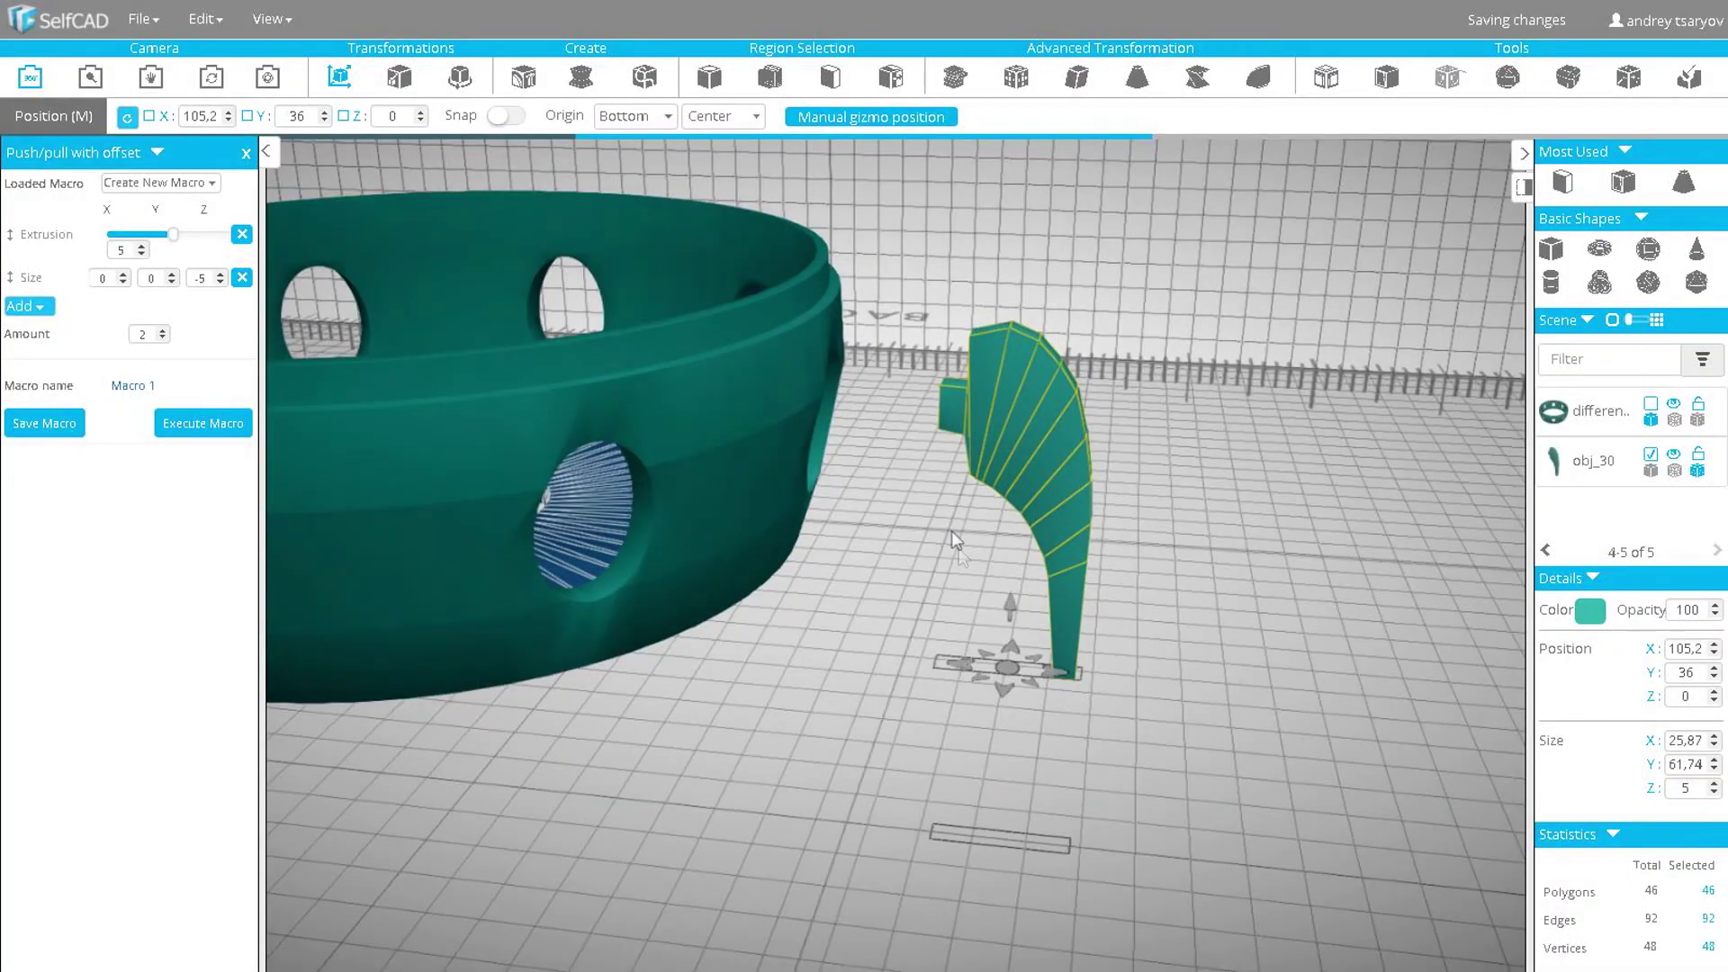
drag(970, 664, 925, 689)
drag(859, 621, 829, 692)
click(805, 683)
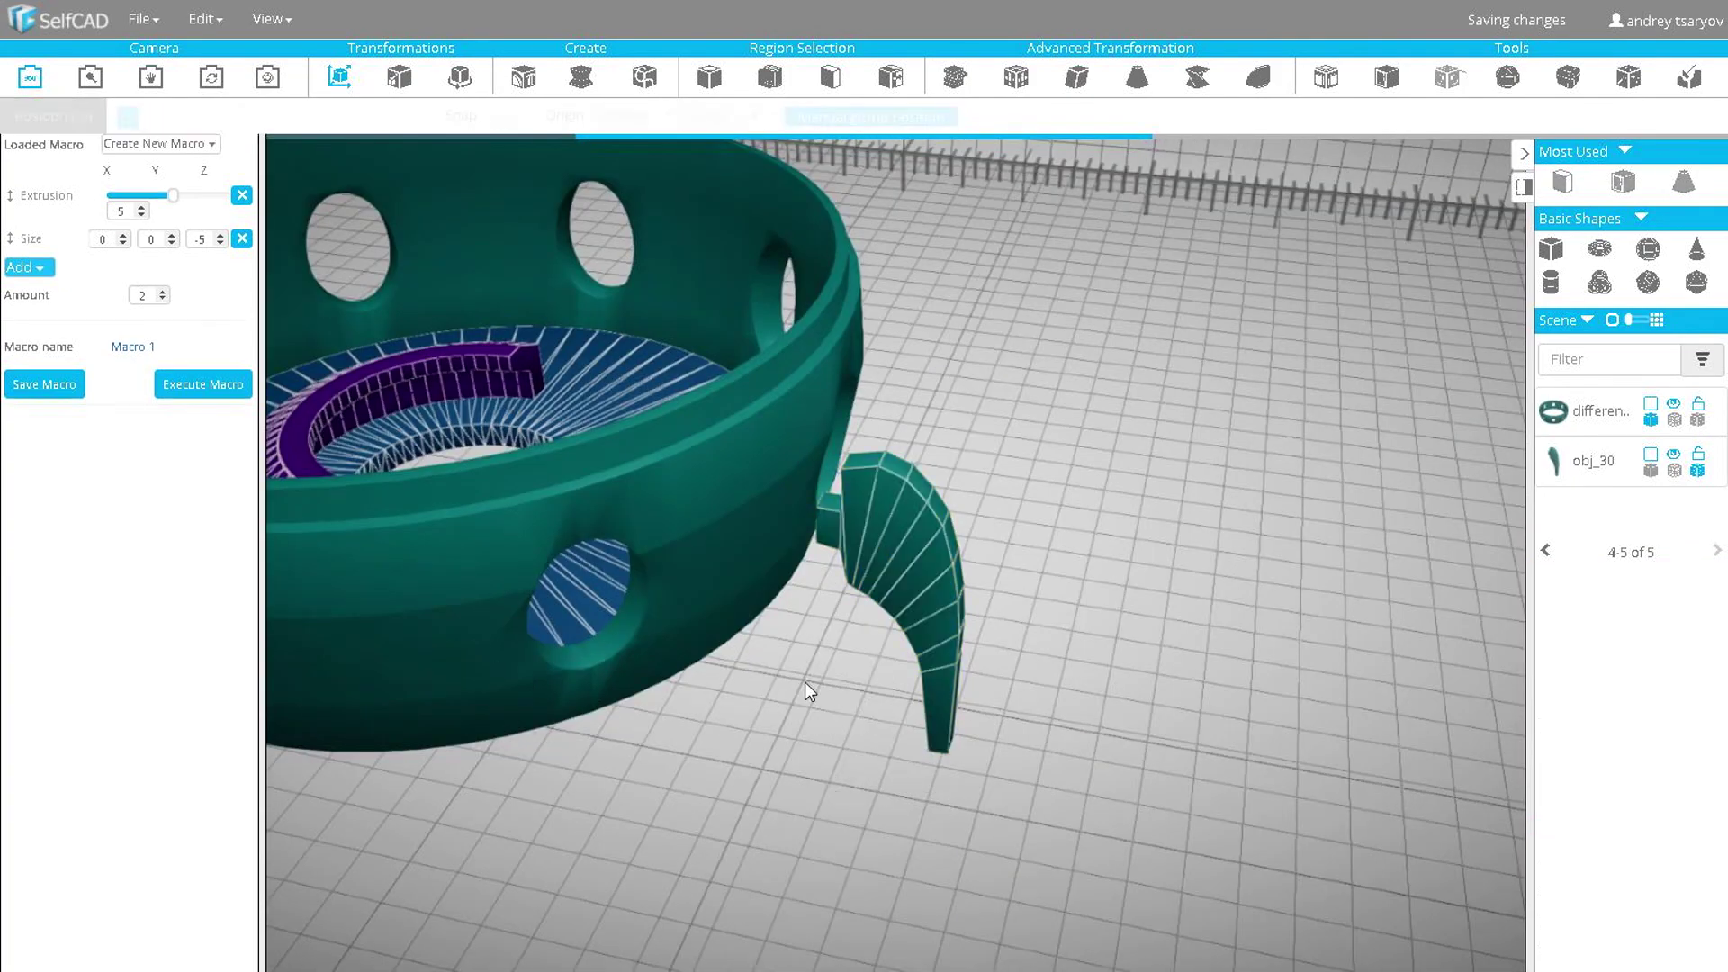
- Select the container and rotate it about its vertical axis so the leg sits between two wall openings
scroll(805, 682, down, 3)
right_drag(810, 681, 896, 677)
click(792, 612)
click(460, 77)
drag(1118, 394, 1109, 594)
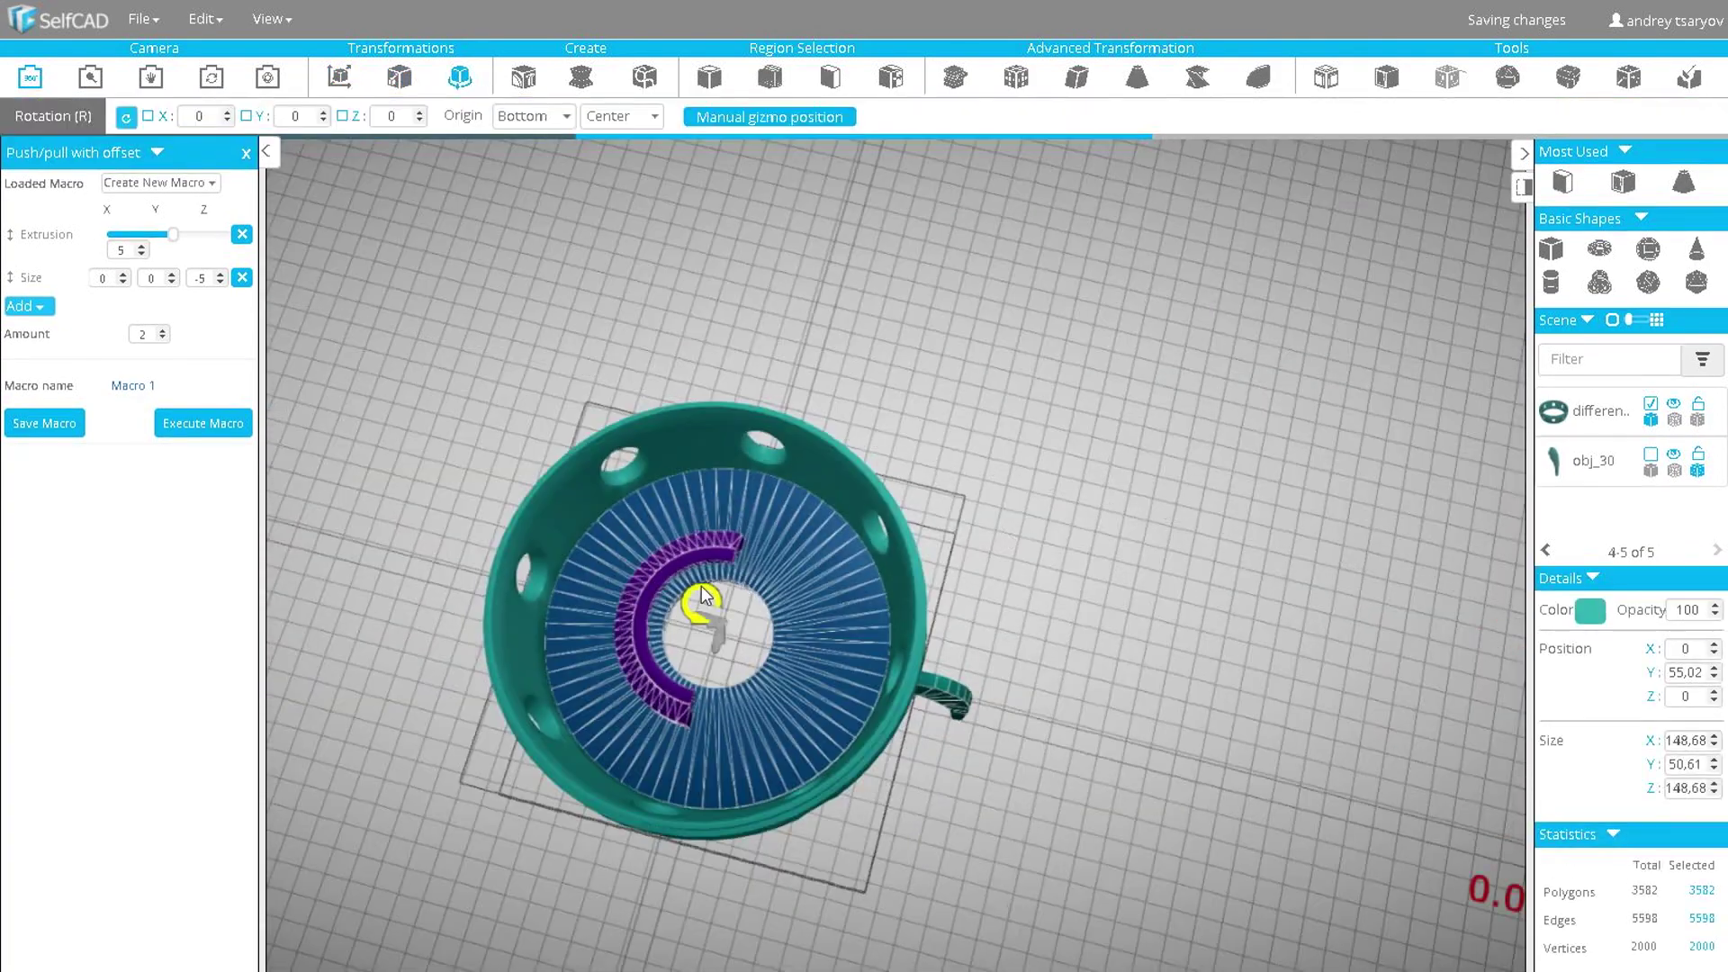
drag(703, 601, 392, 426)
key(ctrl+z)
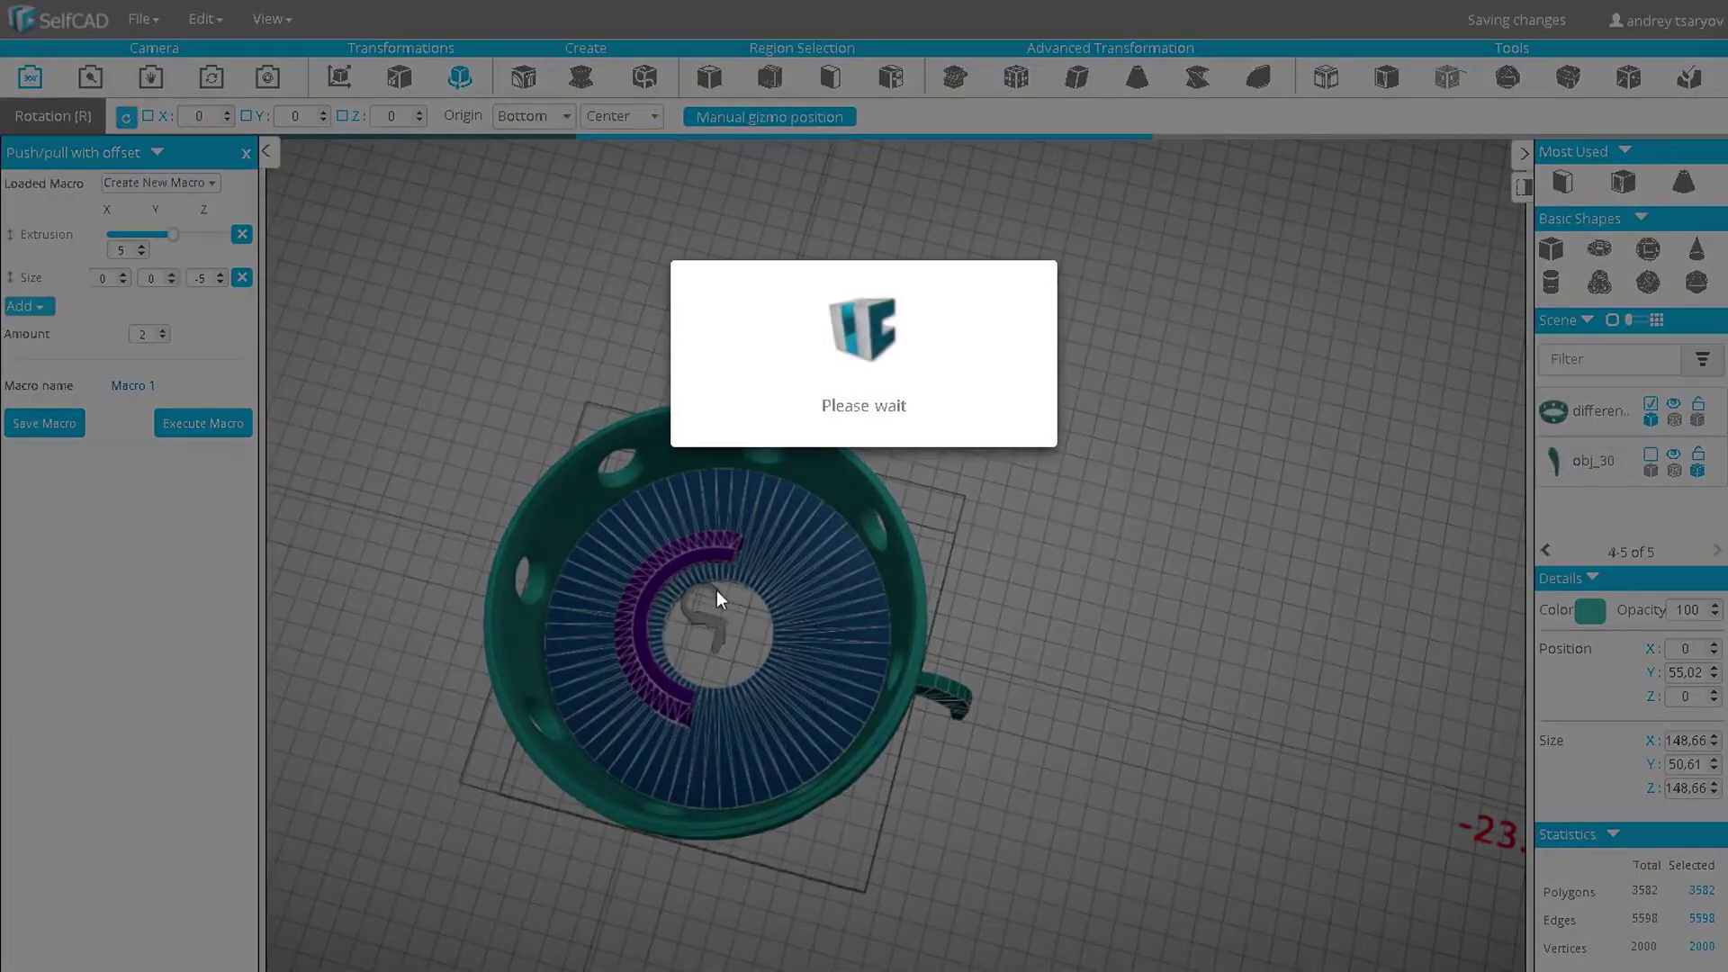
drag(712, 586, 597, 516)
- Select the leg and move it in X to 77.2 so its tab sinks into the container wall
drag(955, 577, 794, 430)
scroll(794, 430, up, 4)
drag(1089, 392, 1170, 306)
scroll(1170, 306, up, 3)
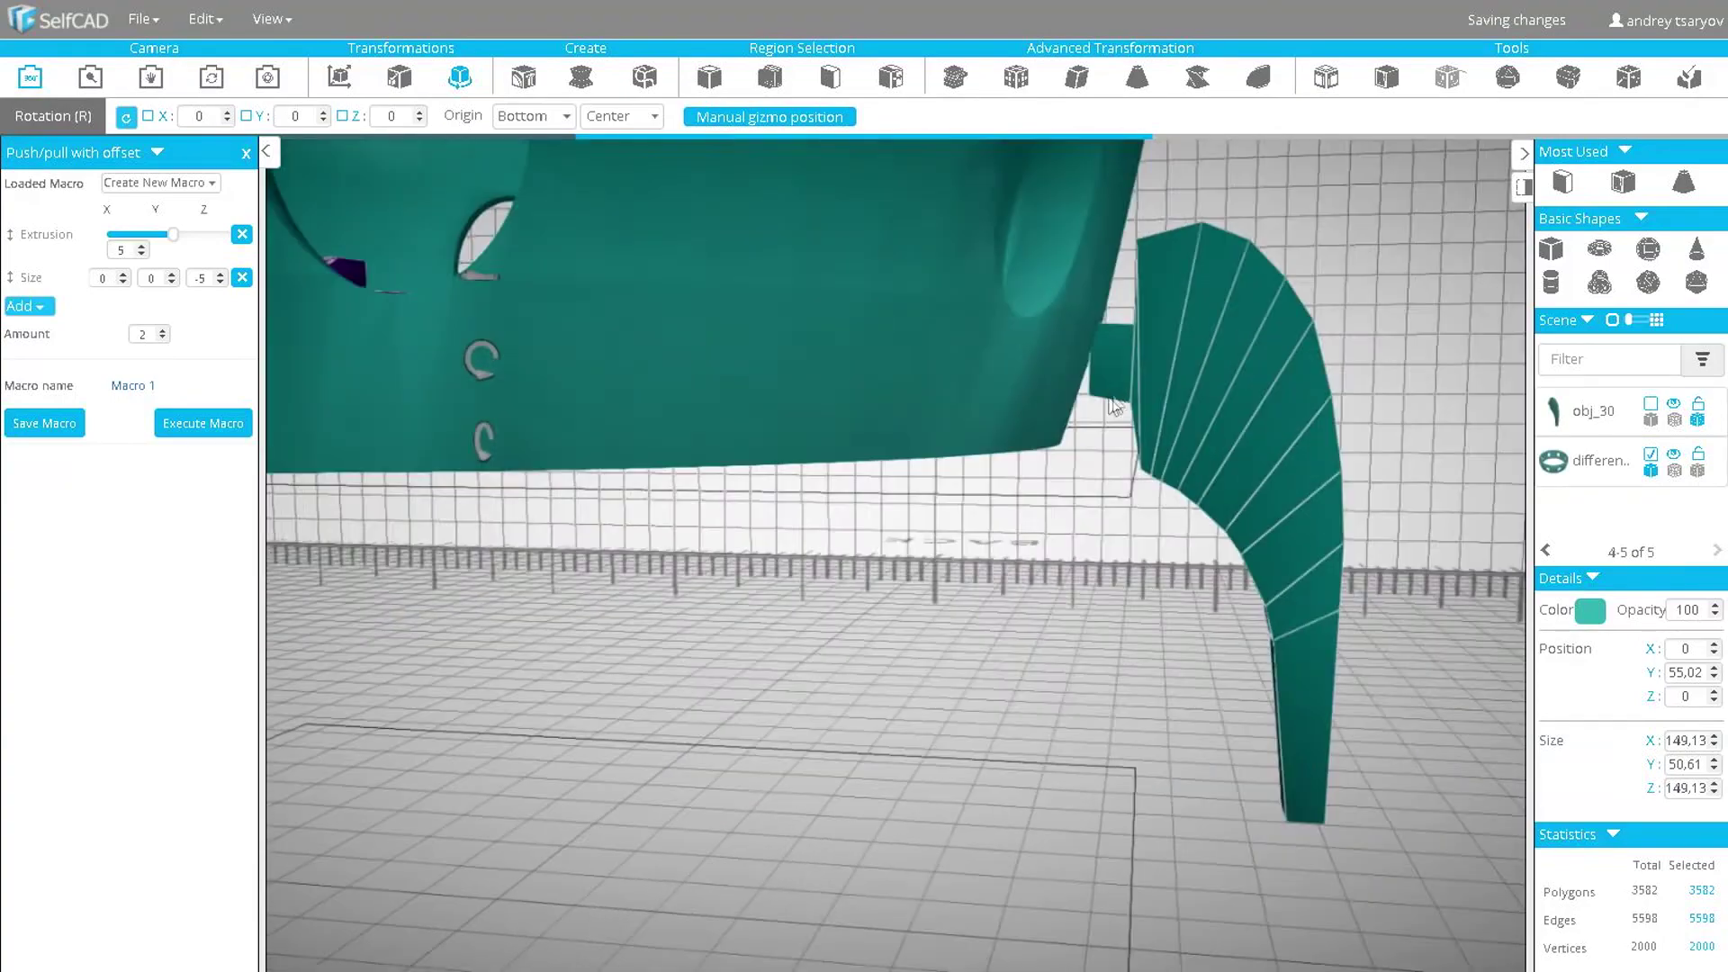
right_drag(1220, 239, 1072, 424)
scroll(1072, 468, down, 5)
drag(1242, 567, 1252, 622)
click(1099, 543)
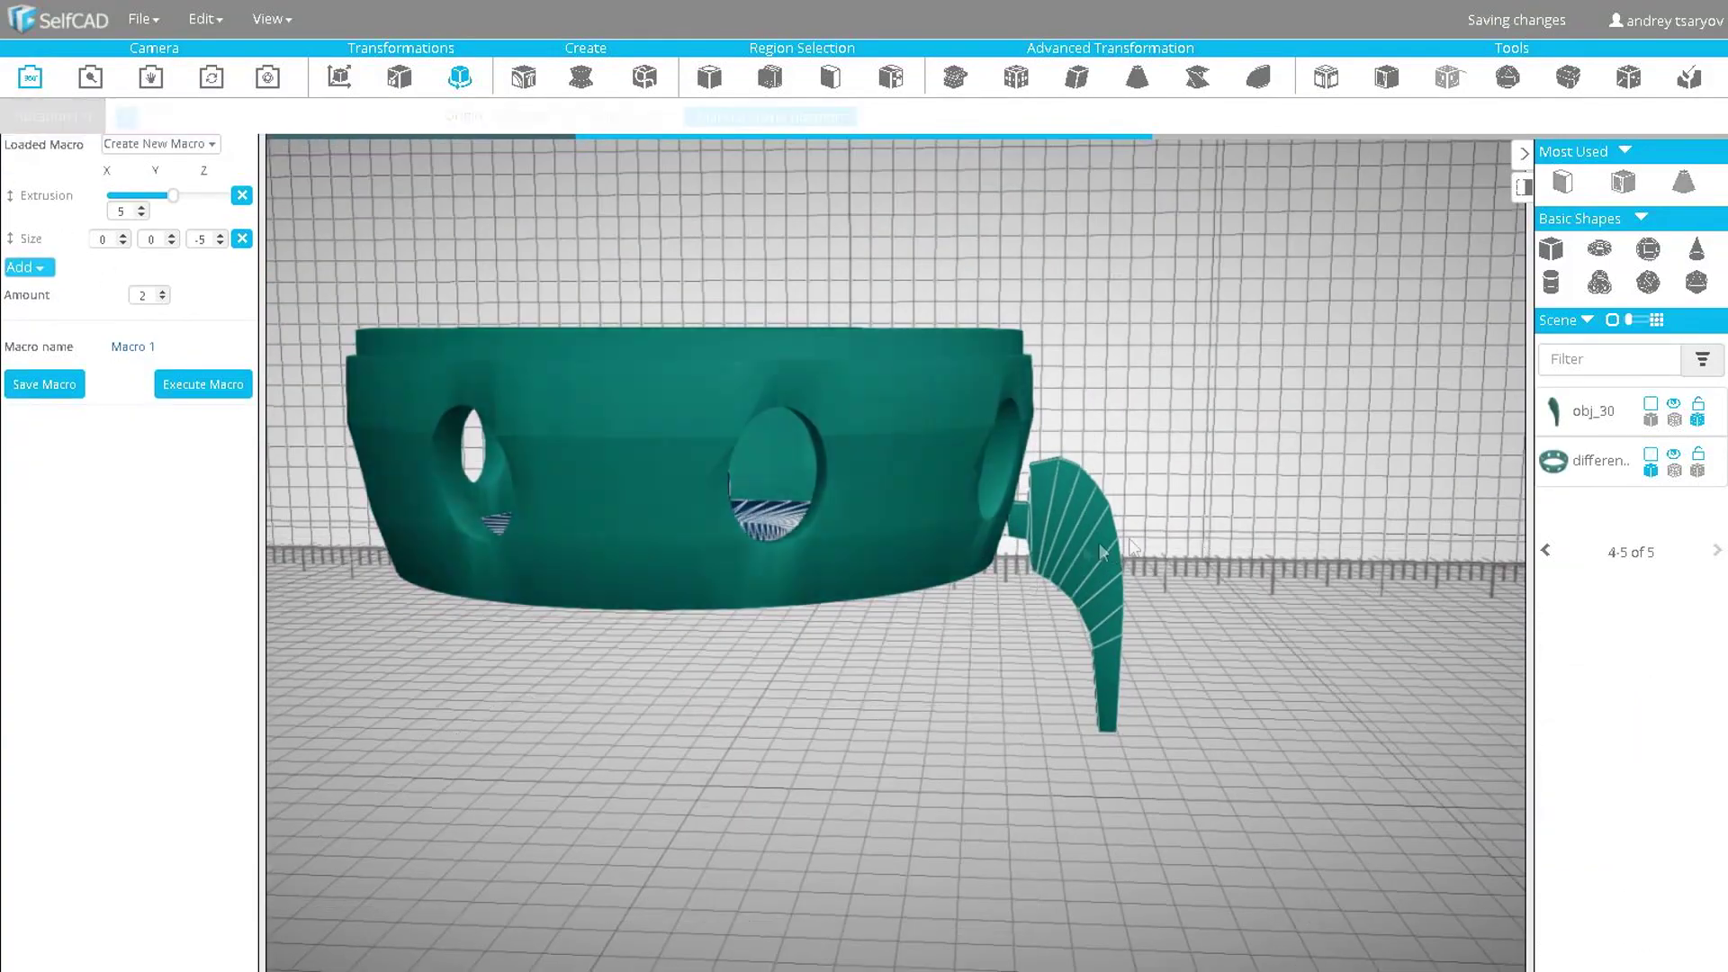
key(m)
drag(1030, 739, 987, 728)
- Rotate the leg about Z to match the wall's taper and move it to X 75.82, Y 15.71
scroll(999, 630, up, 5)
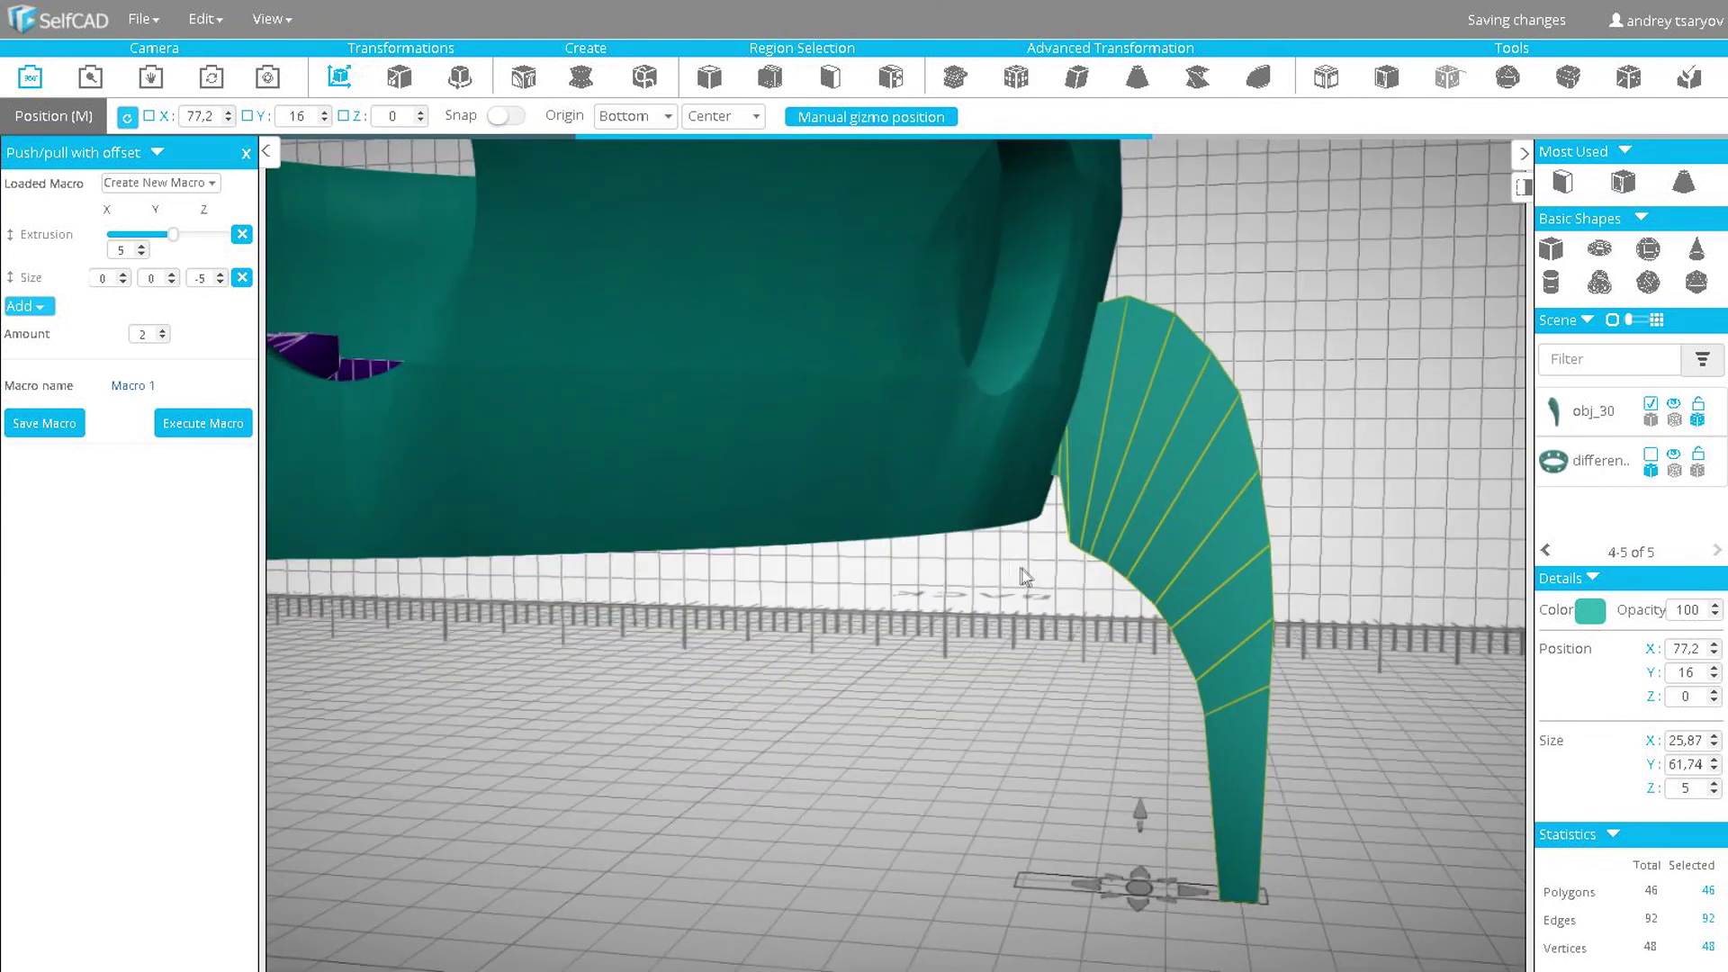
click(460, 77)
drag(1148, 808, 563, 678)
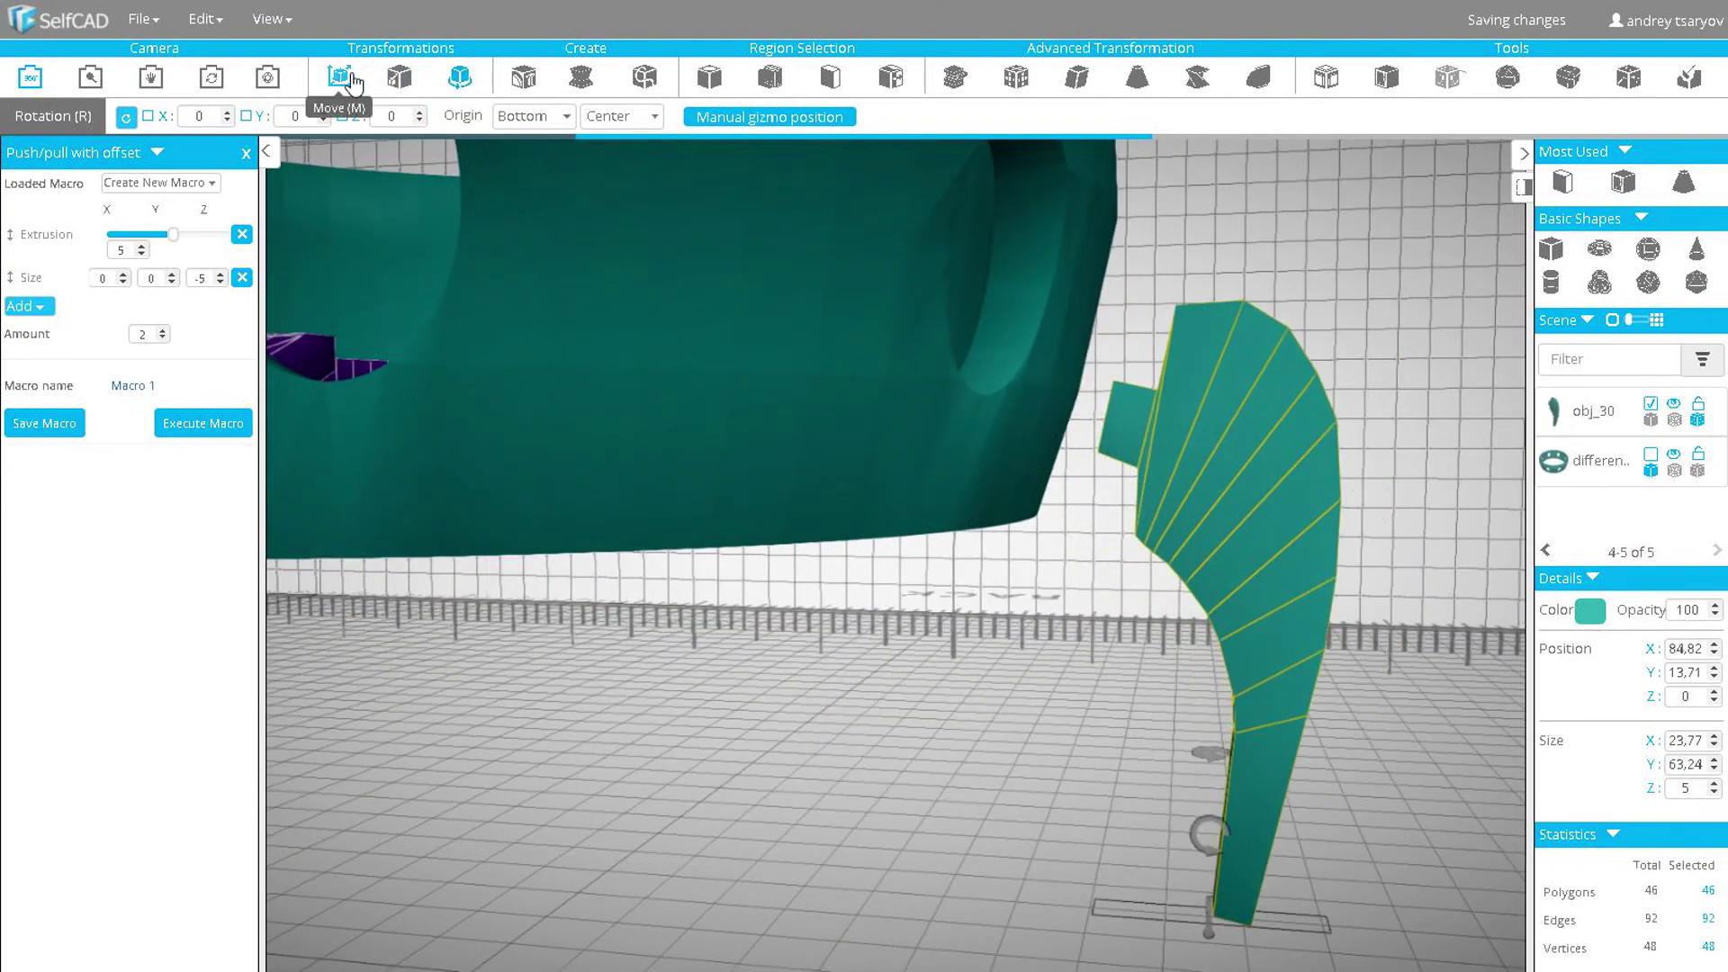
click(339, 77)
drag(1170, 912, 1076, 906)
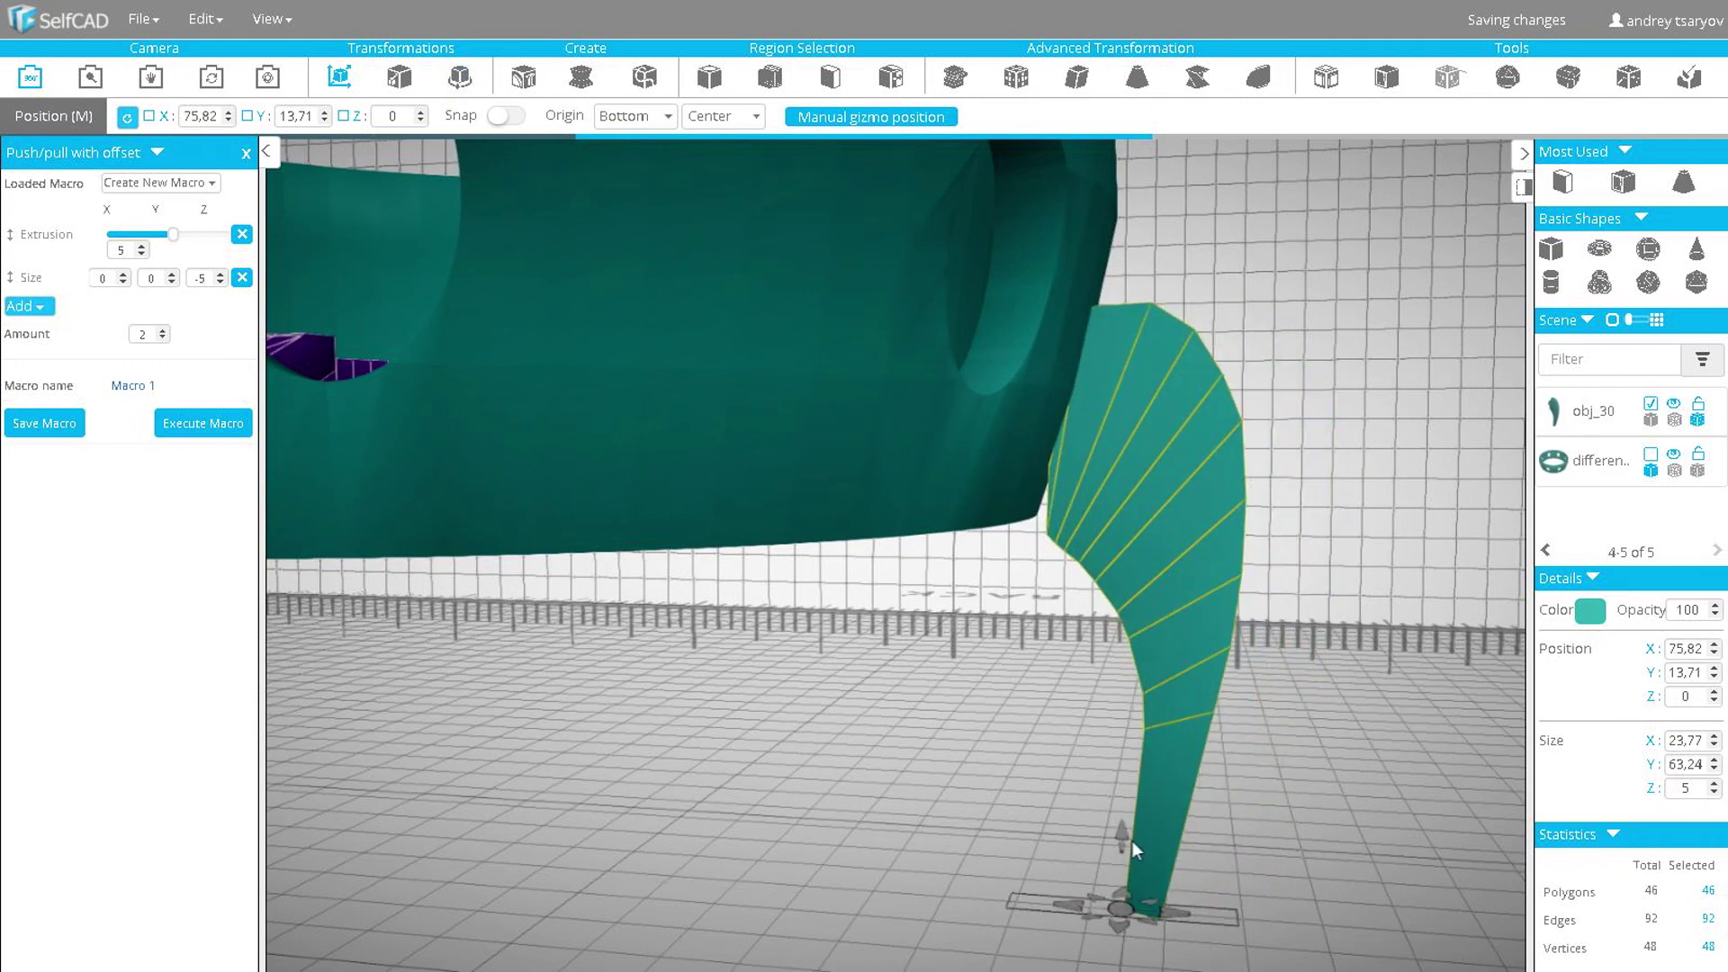
mouse_move(1132, 844)
mouse_down()
mouse_move(1132, 810)
mouse_move(1131, 827)
mouse_up()
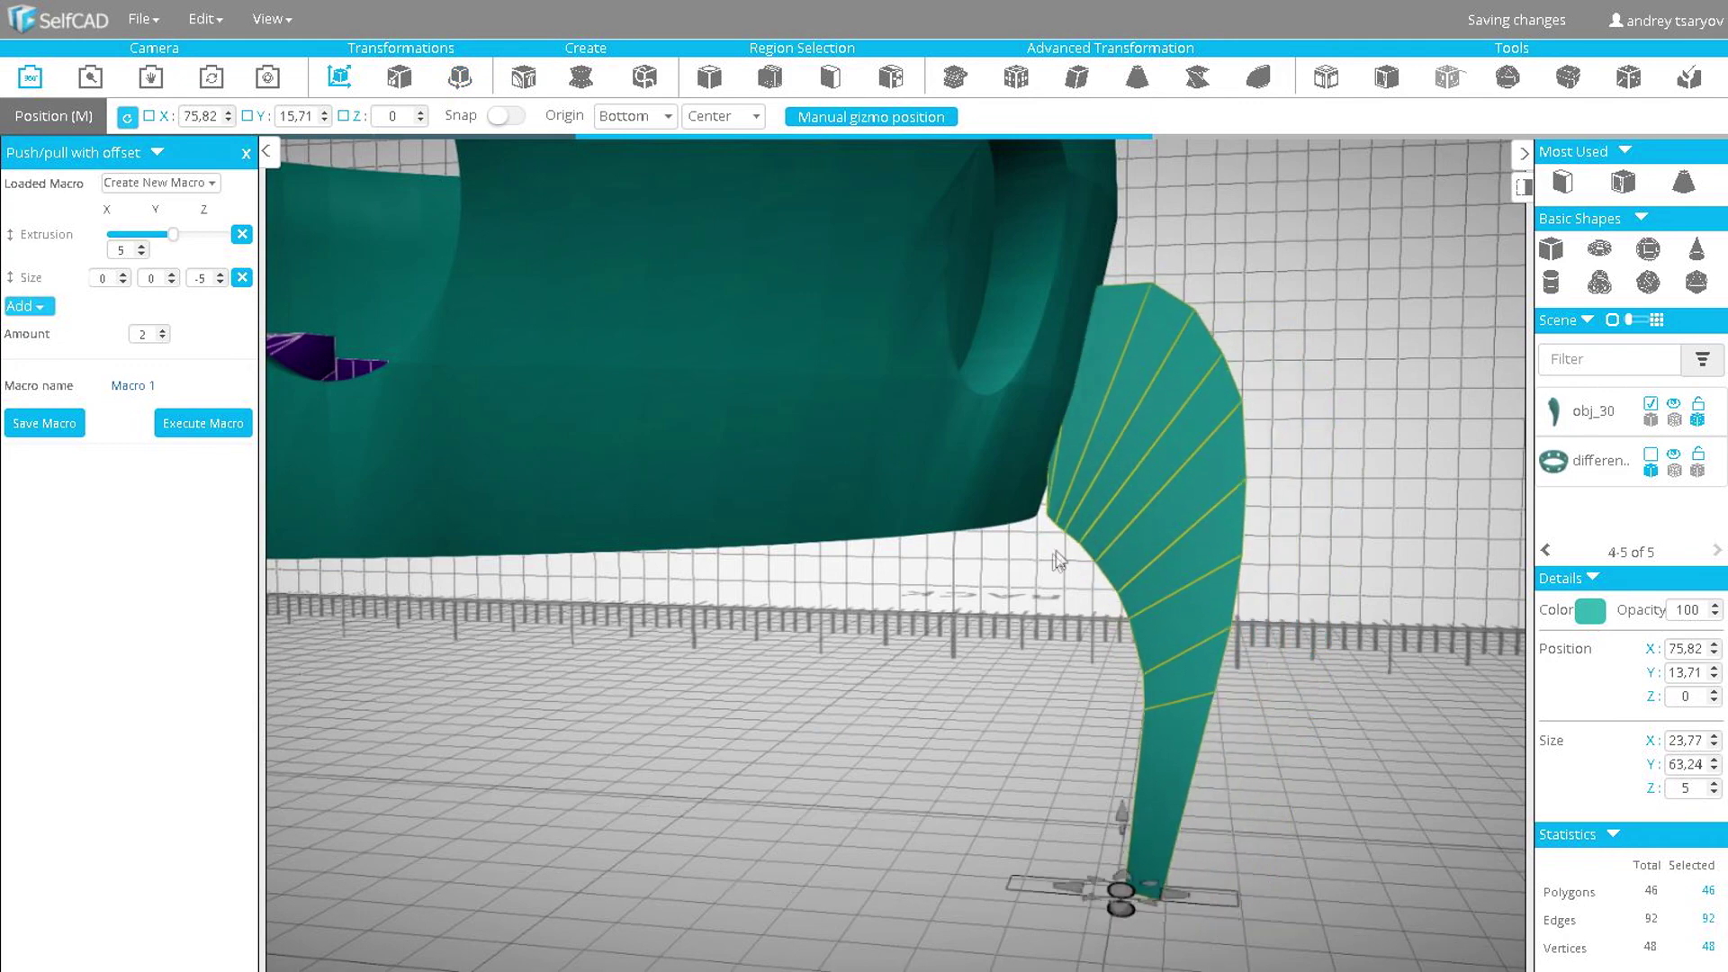
- Fine-tune the leg's tilt about Z and move it back against the wall at X 75.03
key(r)
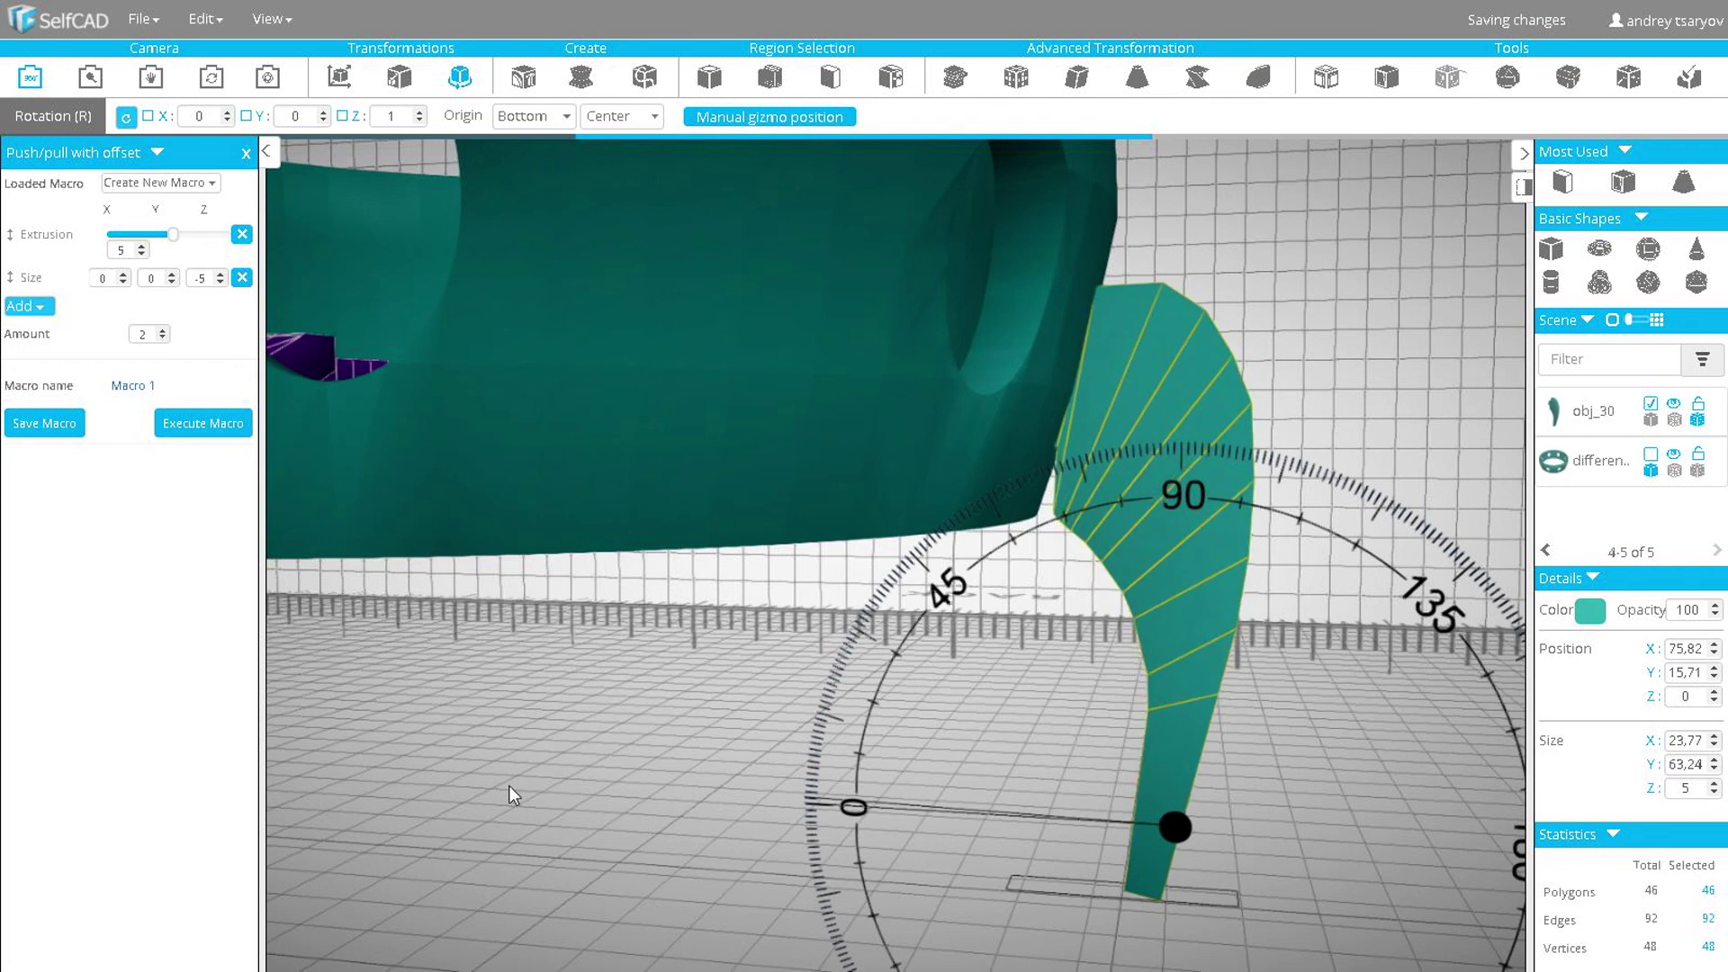
drag(508, 775, 559, 760)
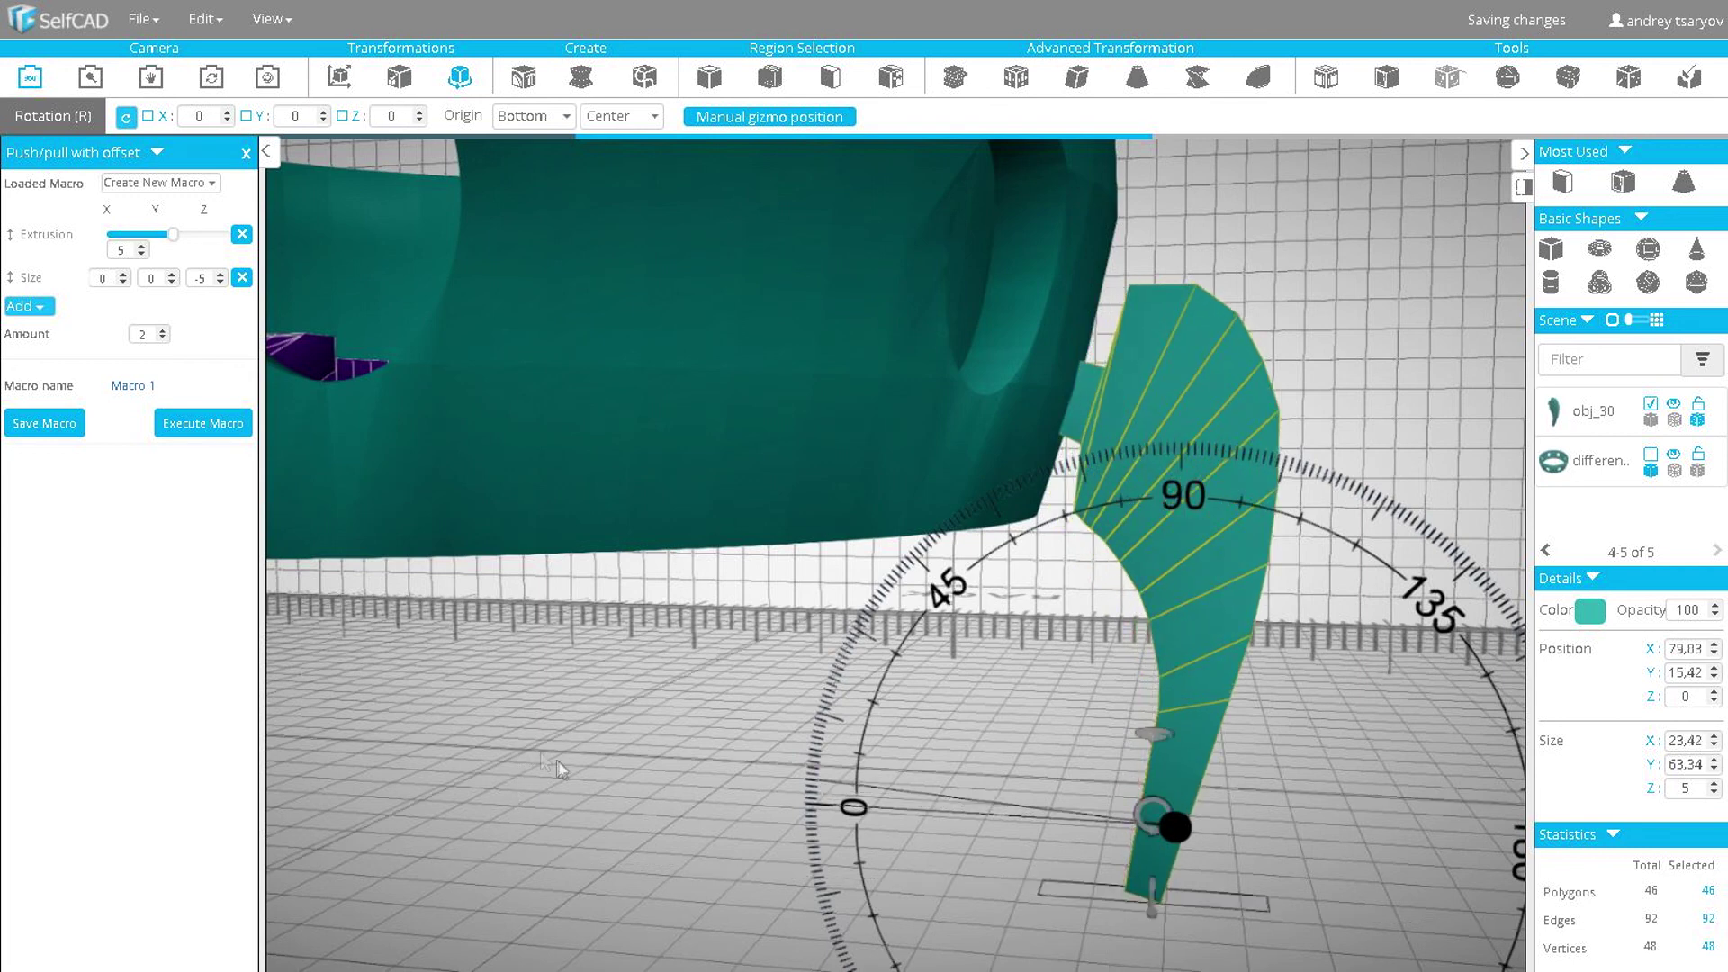
key(m)
drag(1104, 895, 1067, 899)
- Select the outer face of the straight foot, move it out to X 80.23 and rotate it slightly about Z
drag(1251, 693, 972, 725)
scroll(1304, 677, down, 3)
scroll(1304, 677, up, 3)
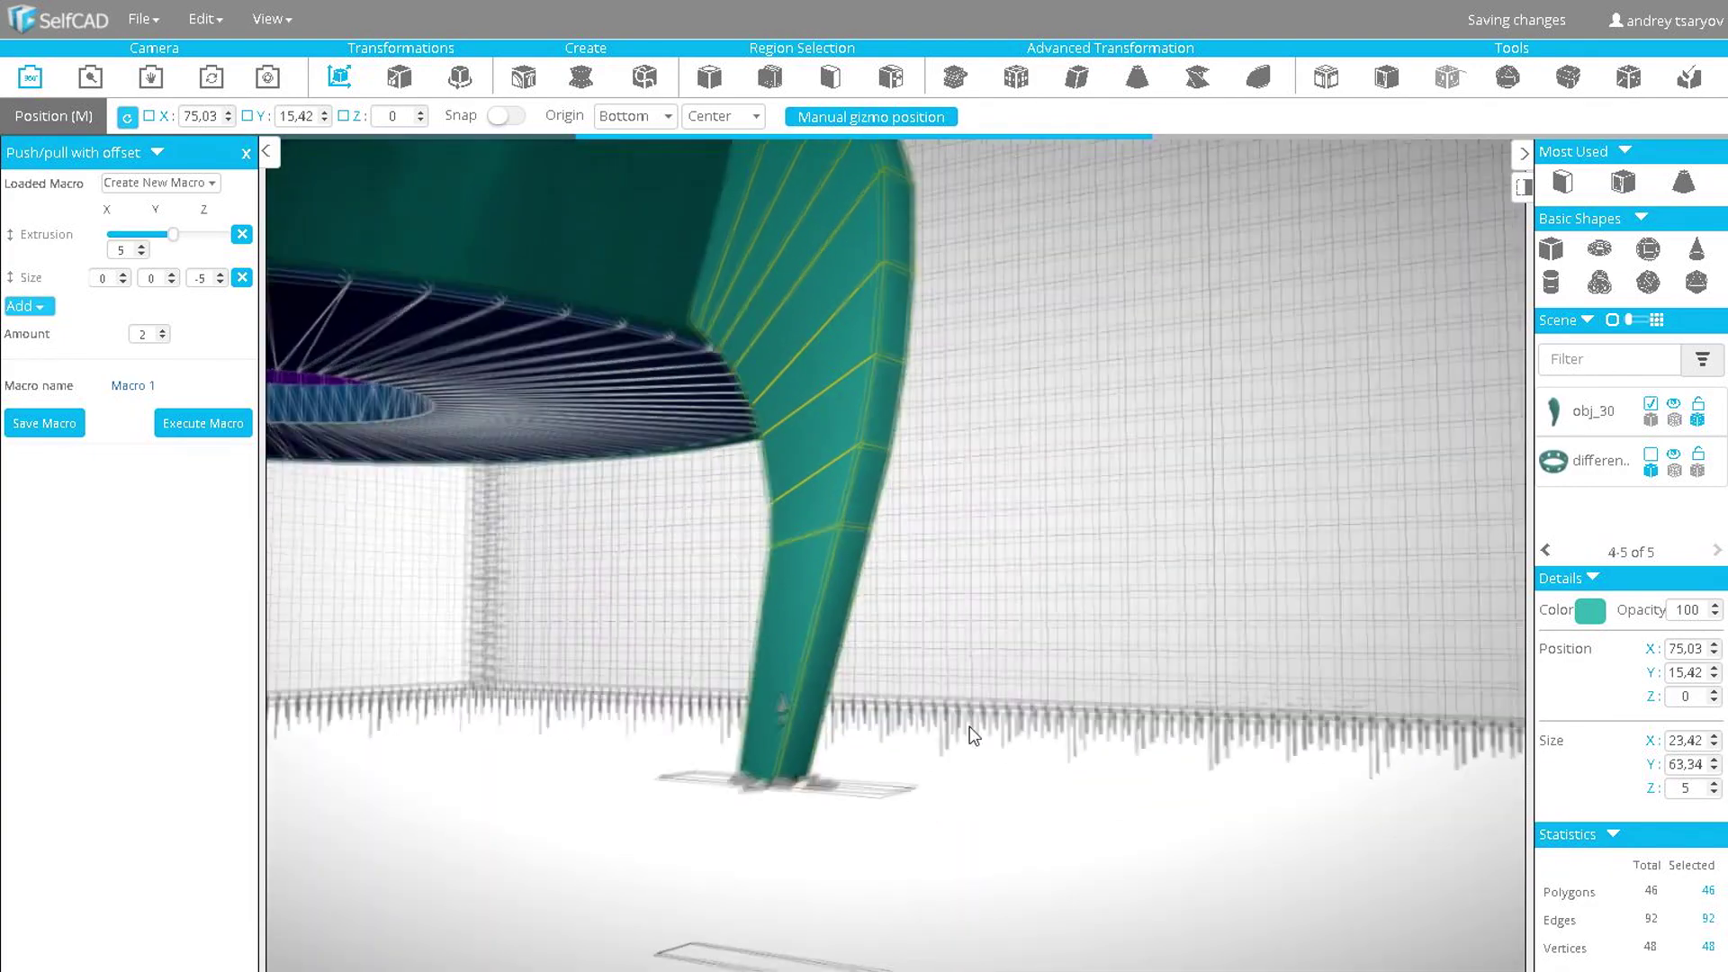
click(833, 82)
click(819, 659)
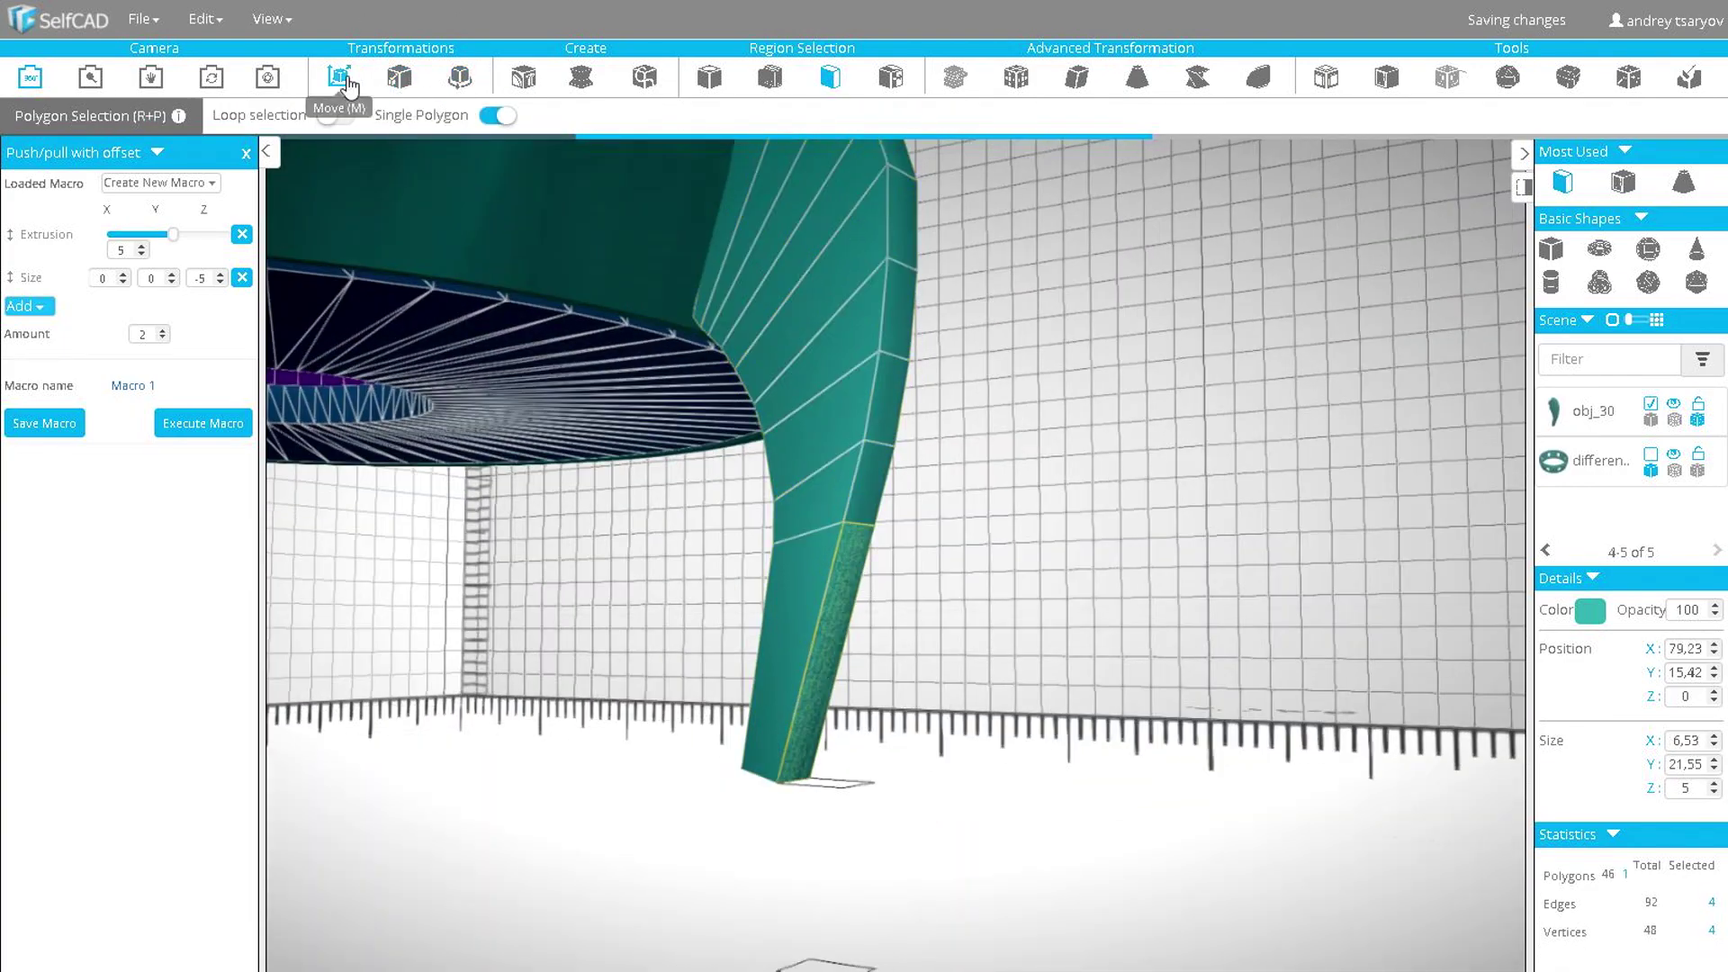
click(338, 76)
drag(830, 663, 862, 668)
drag(1053, 732, 1087, 764)
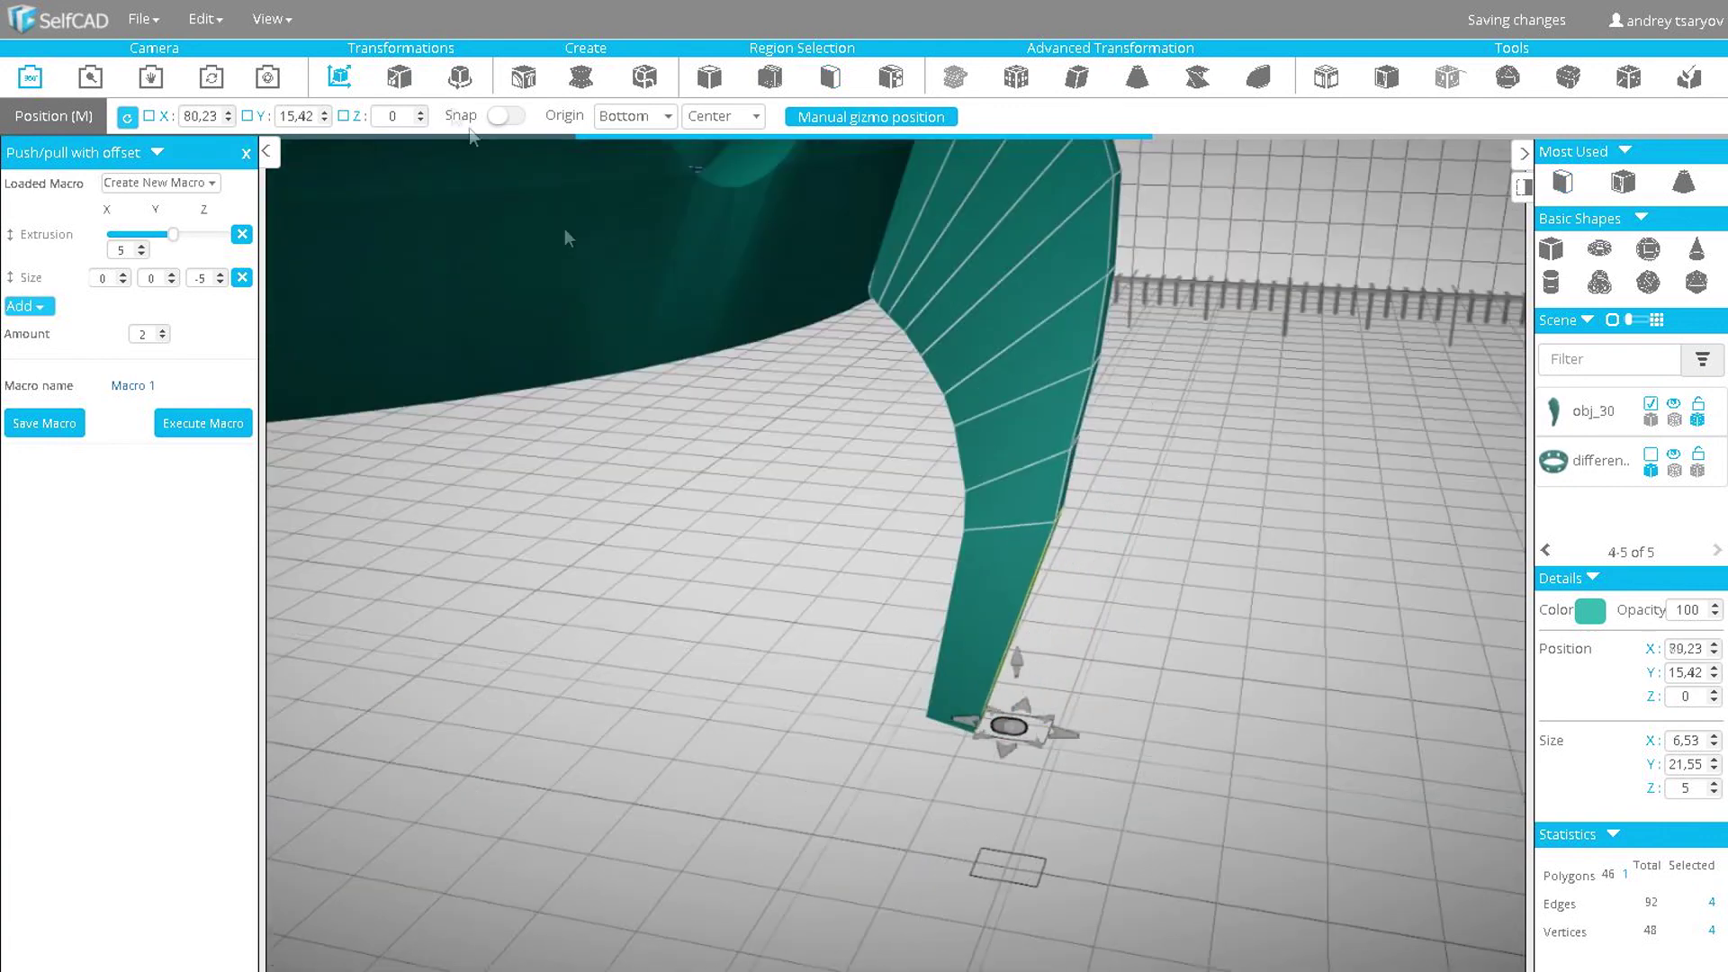
key(r)
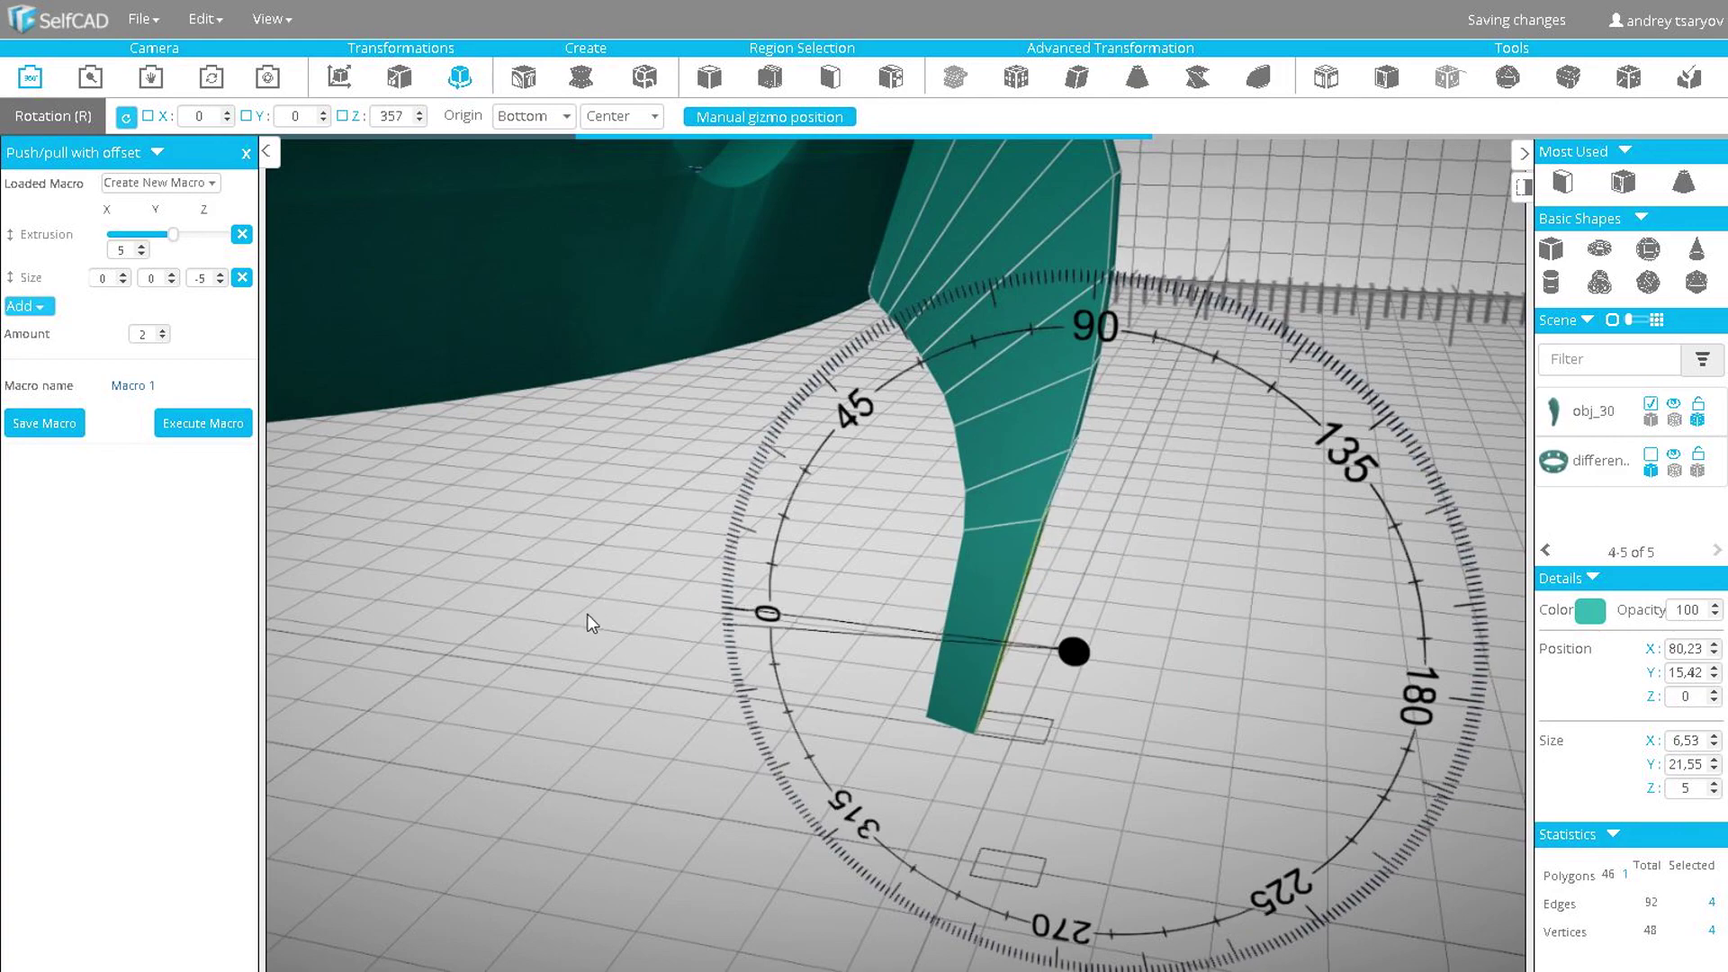
drag(587, 614, 802, 650)
- Select the foot's bottom end face and rotate it about Z until it is level with the floor
key(ctrl+a)
click(830, 77)
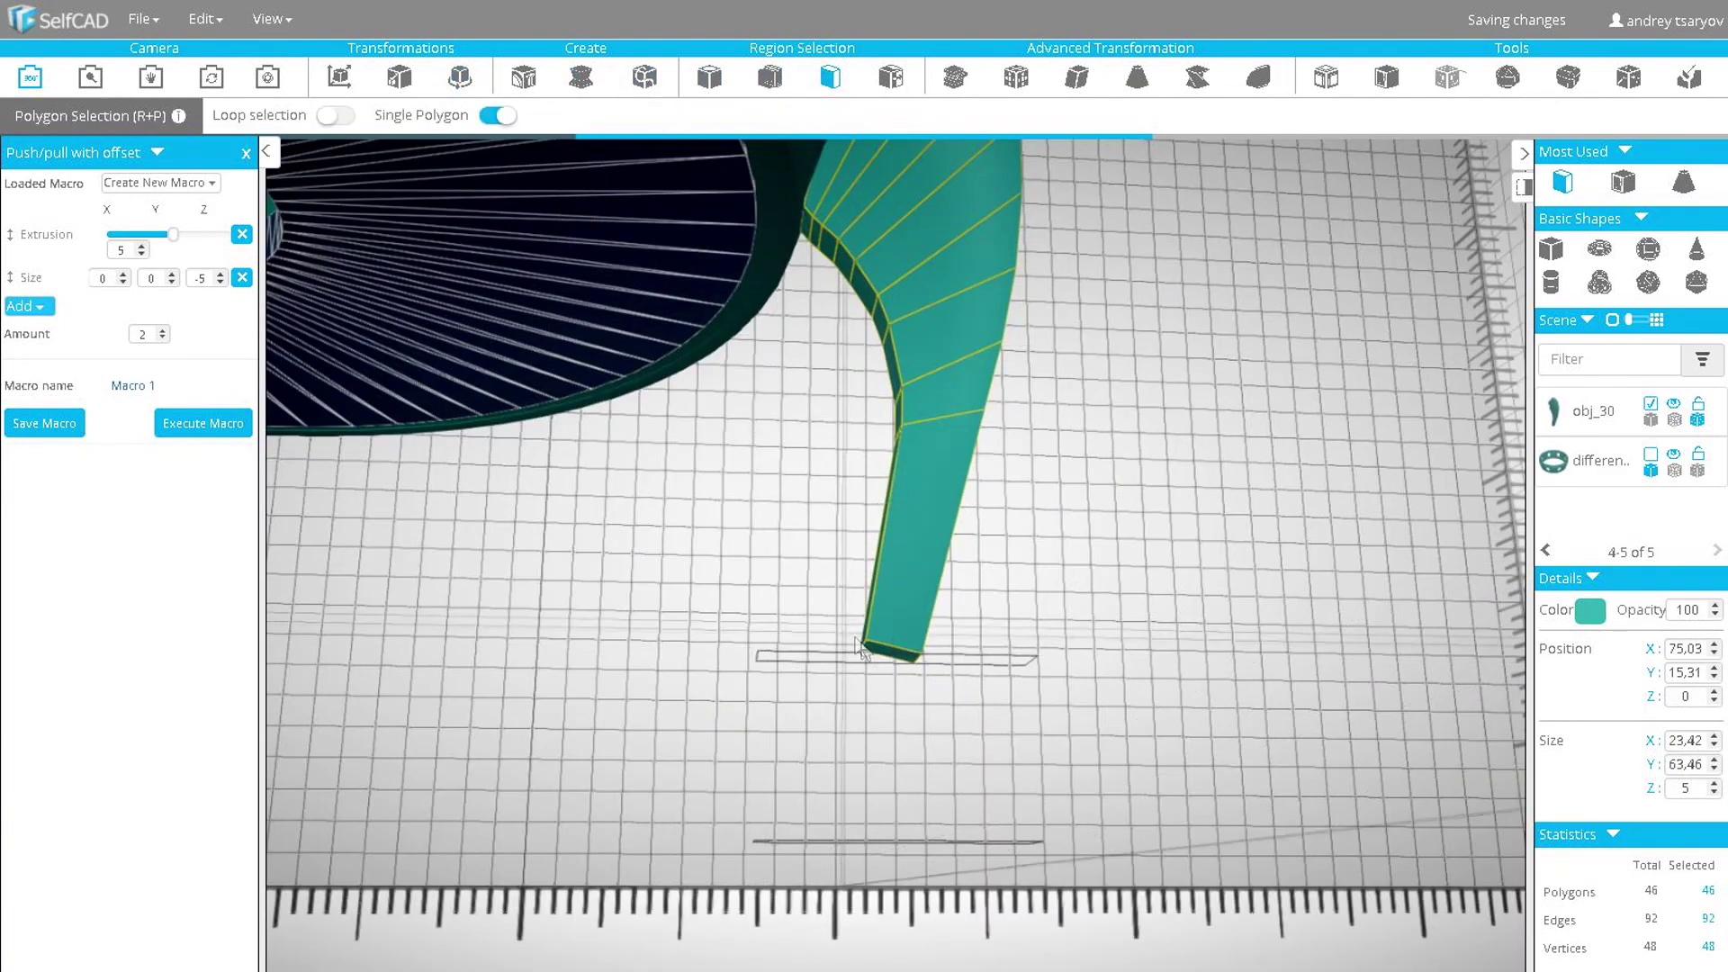
click(879, 651)
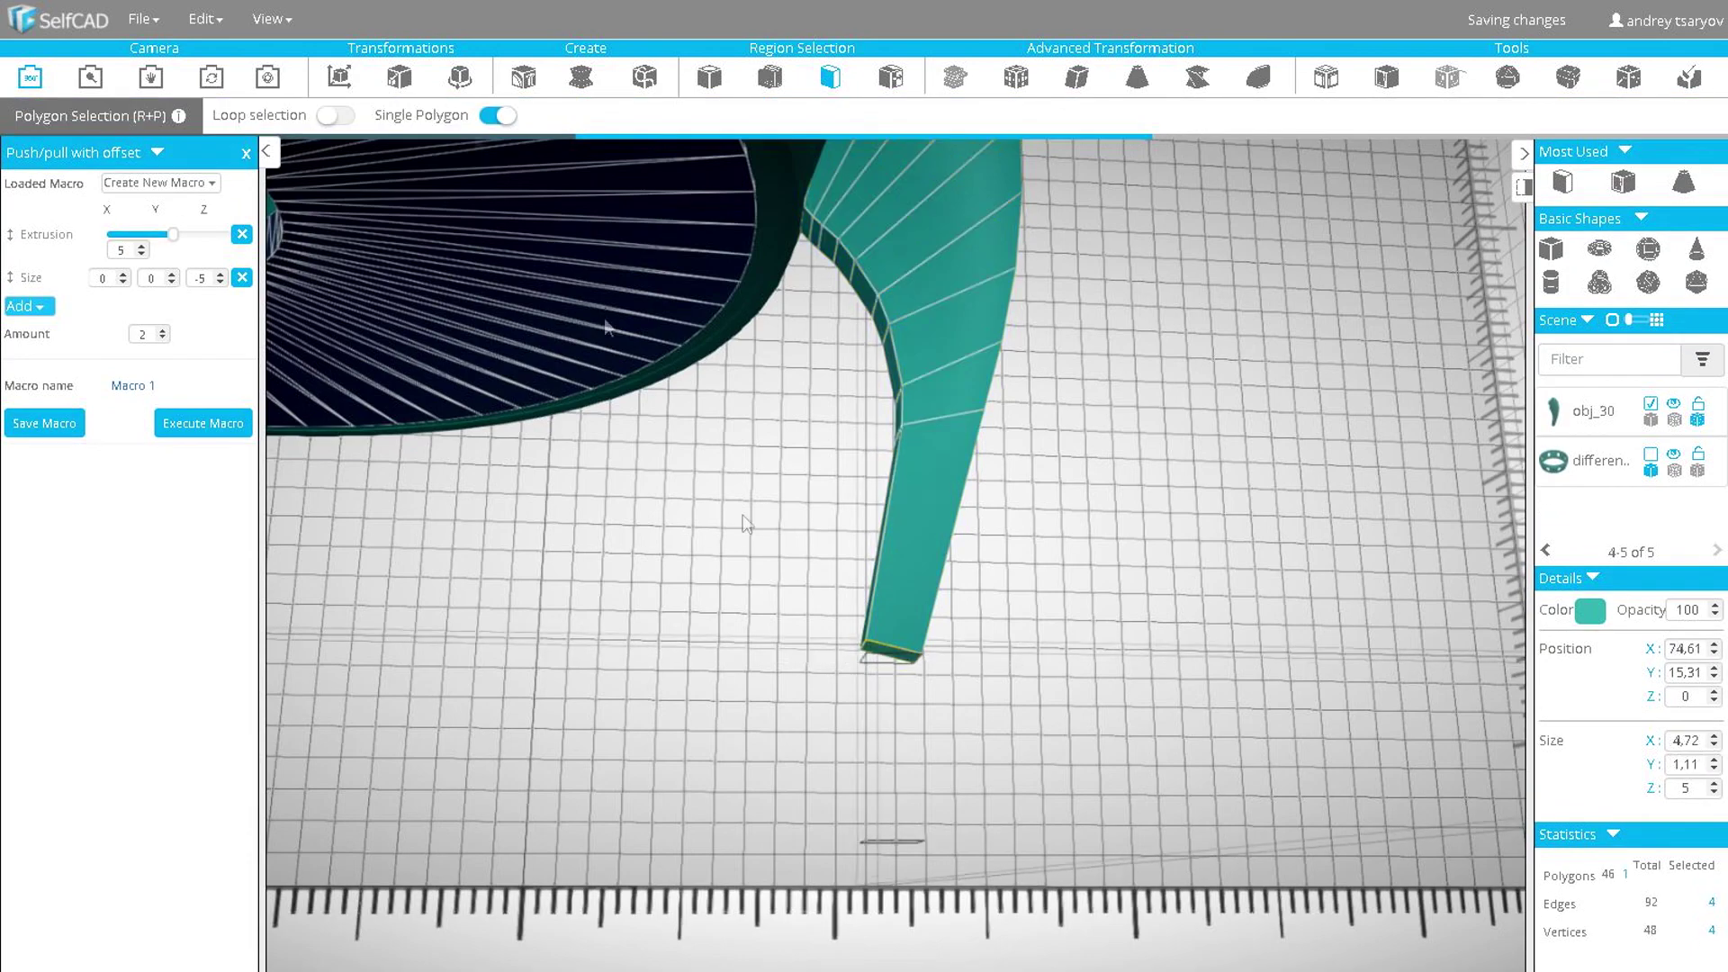
key(r)
drag(404, 618, 646, 553)
- Select the leg, the container and its inner parts and lower them together to Y 0, keeping the foot on the floor
scroll(647, 553, down, 3)
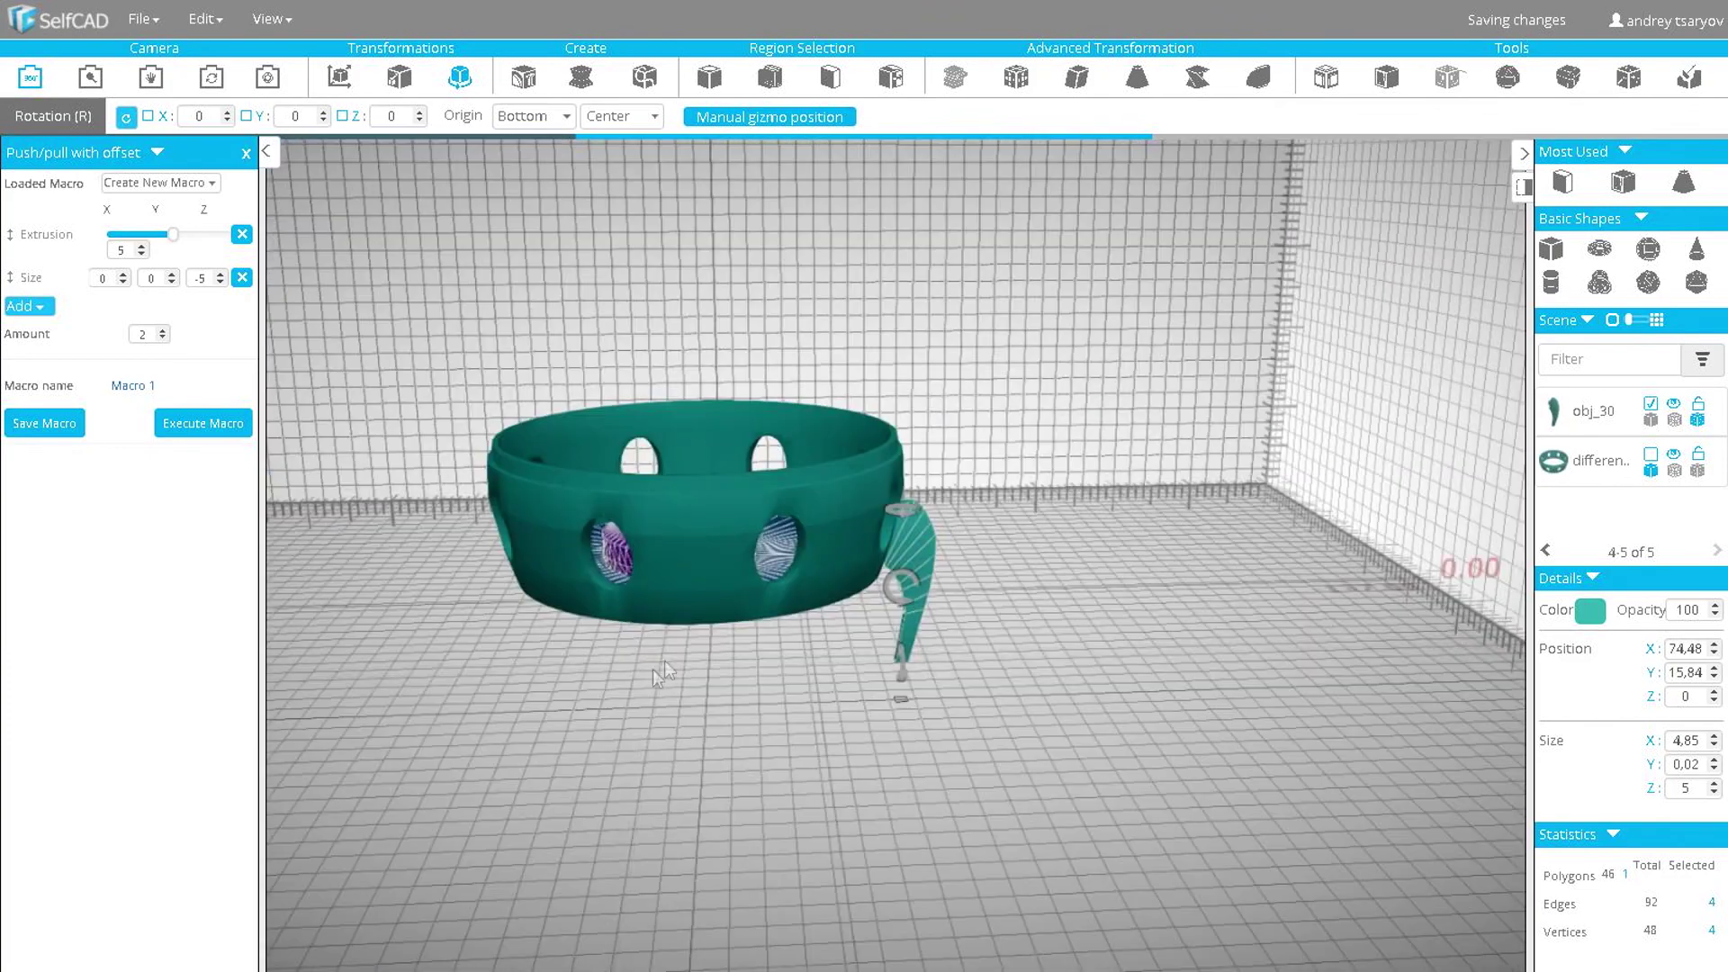
key(ctrl+a)
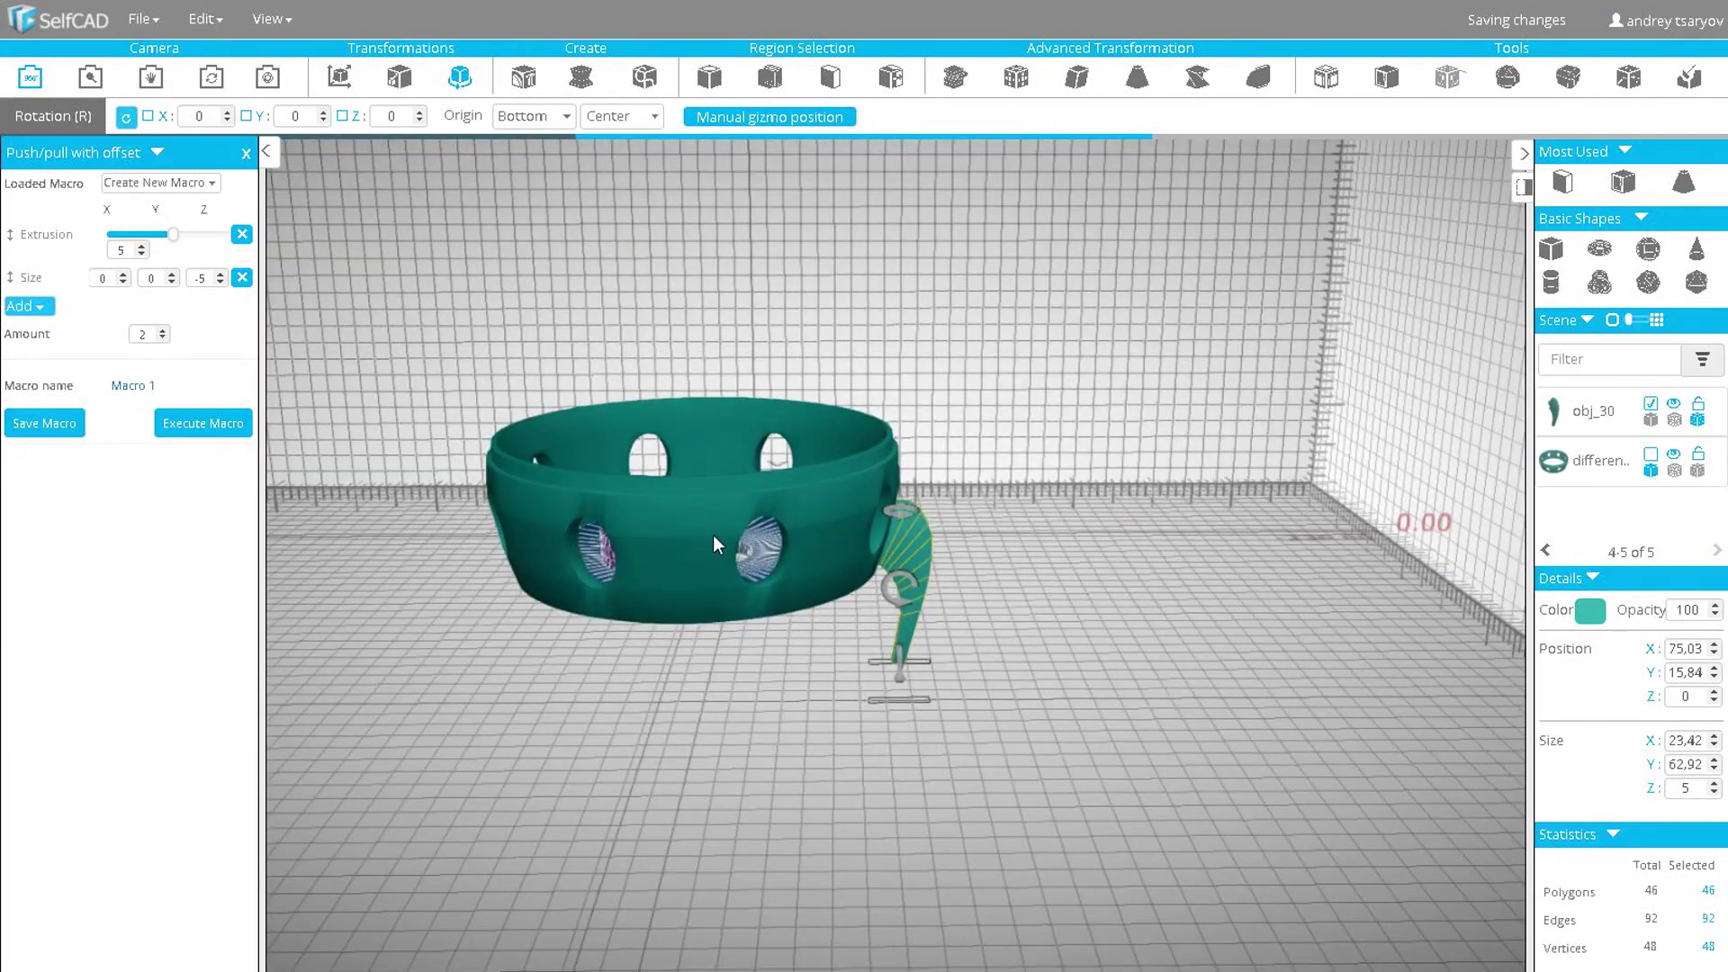
click(713, 535)
drag(598, 410, 630, 432)
click(601, 531)
click(656, 525)
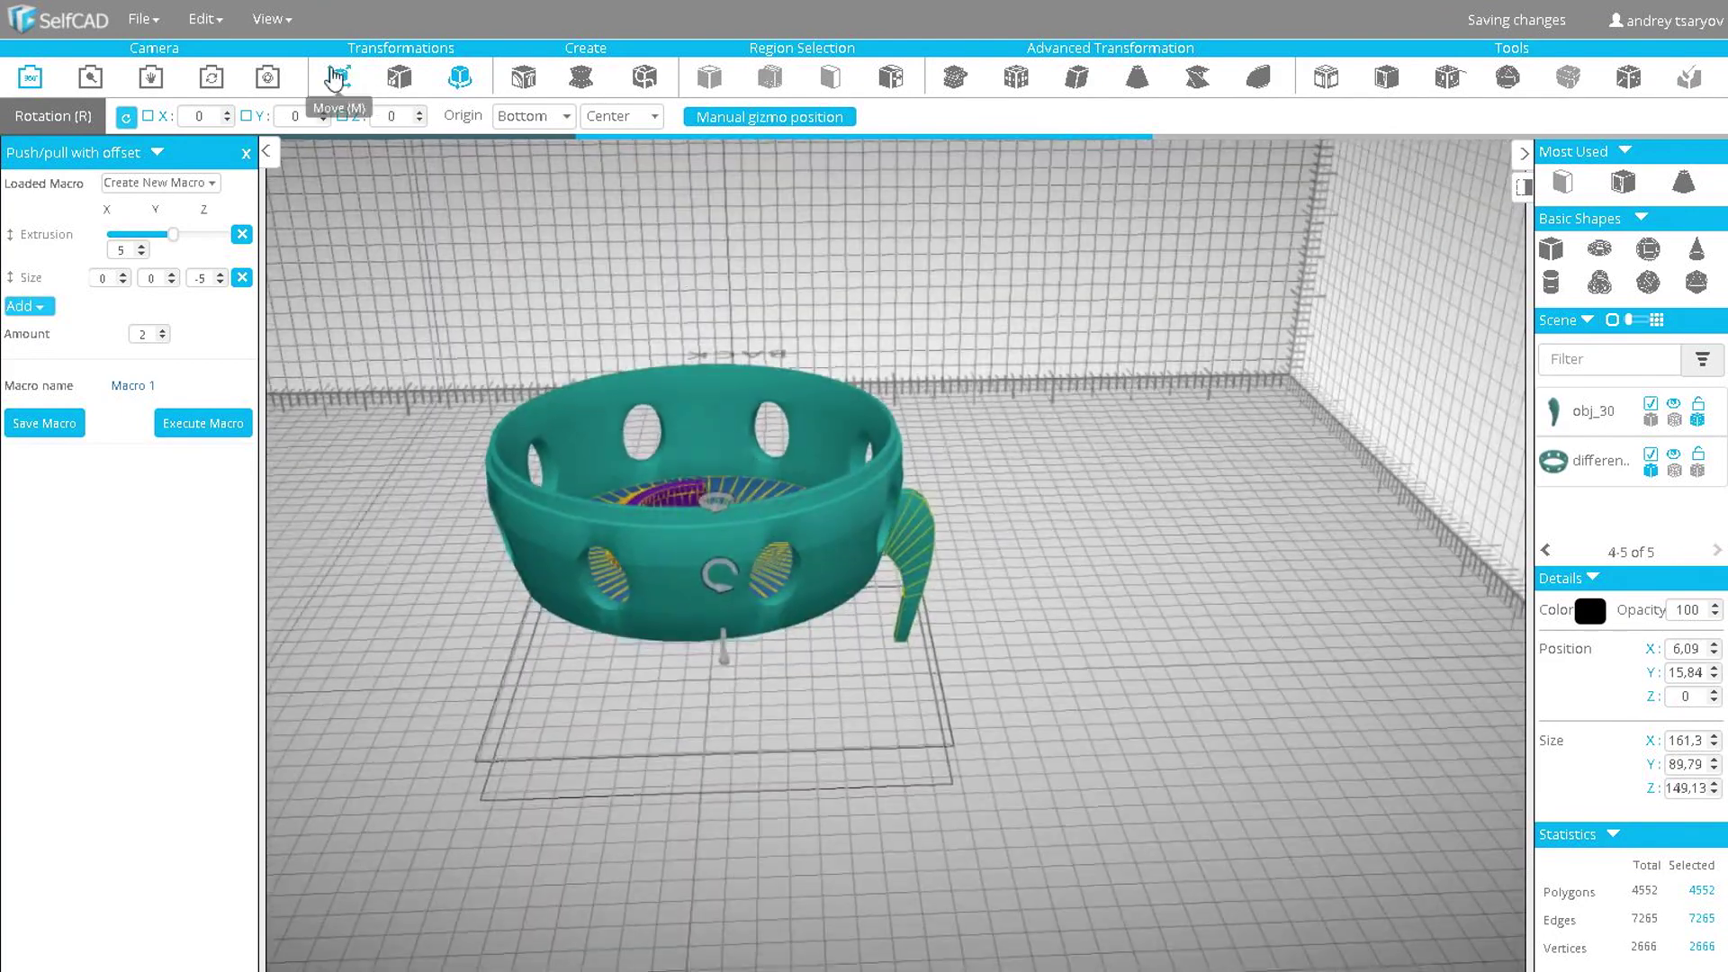
click(333, 78)
drag(685, 648, 717, 664)
scroll(909, 680, up, 8)
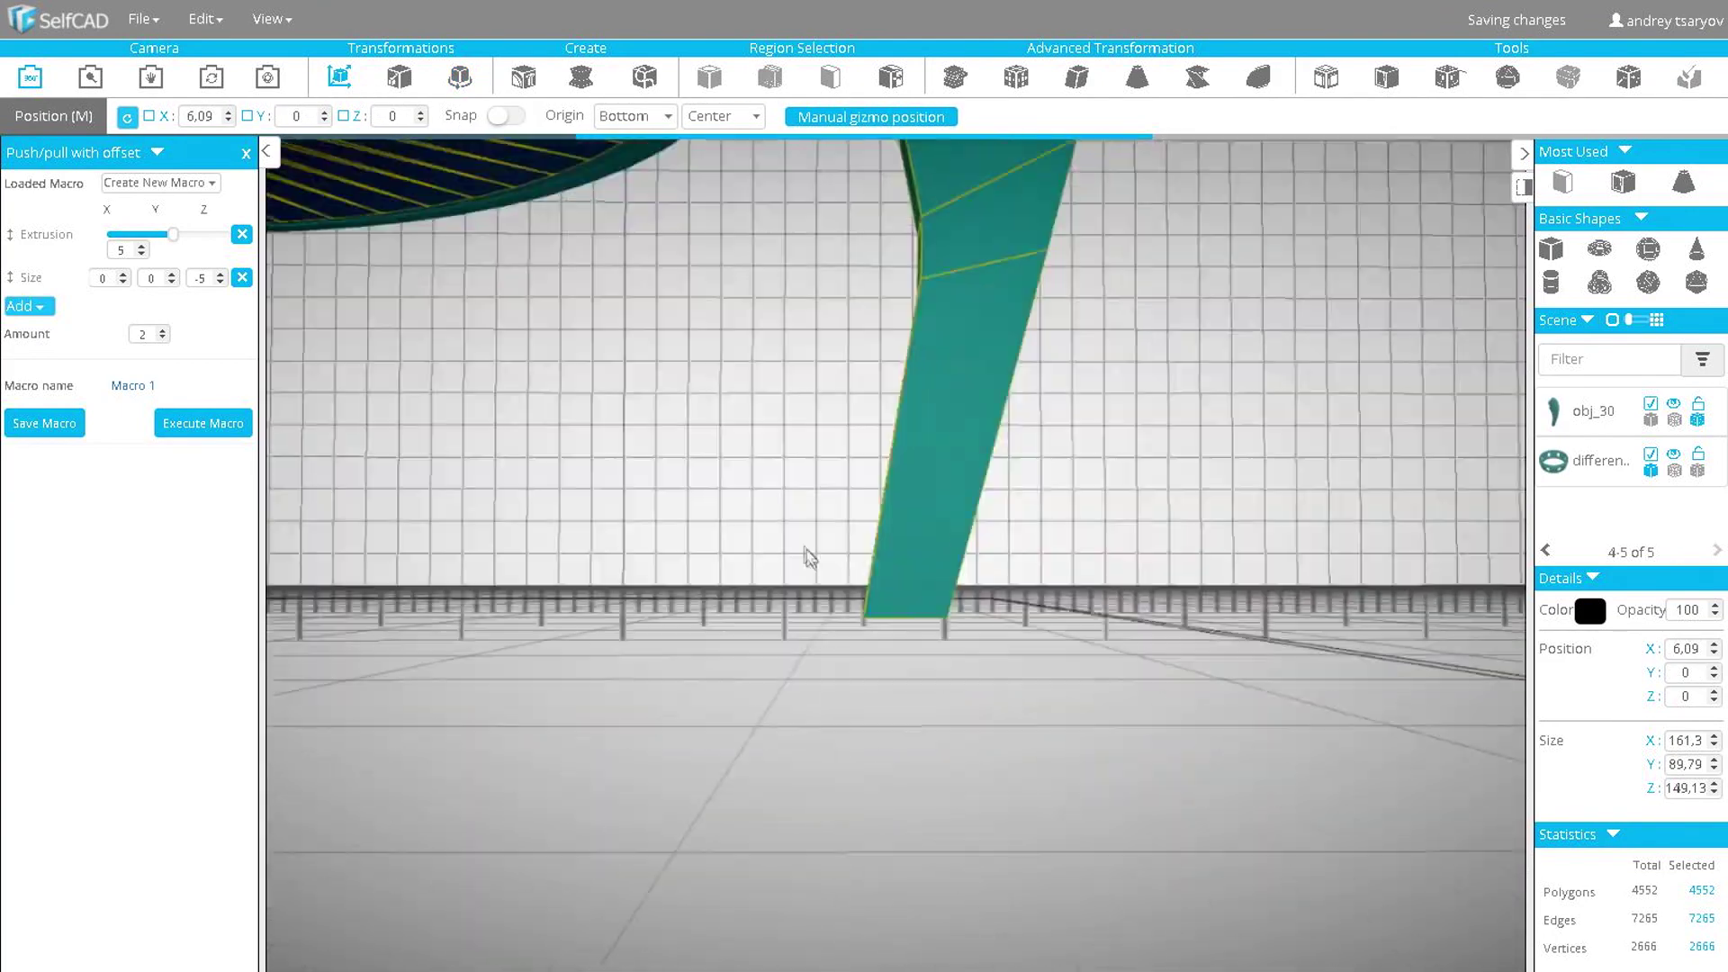
drag(805, 547, 684, 666)
scroll(804, 610, down, 5)
scroll(804, 611, down, 3)
click(878, 634)
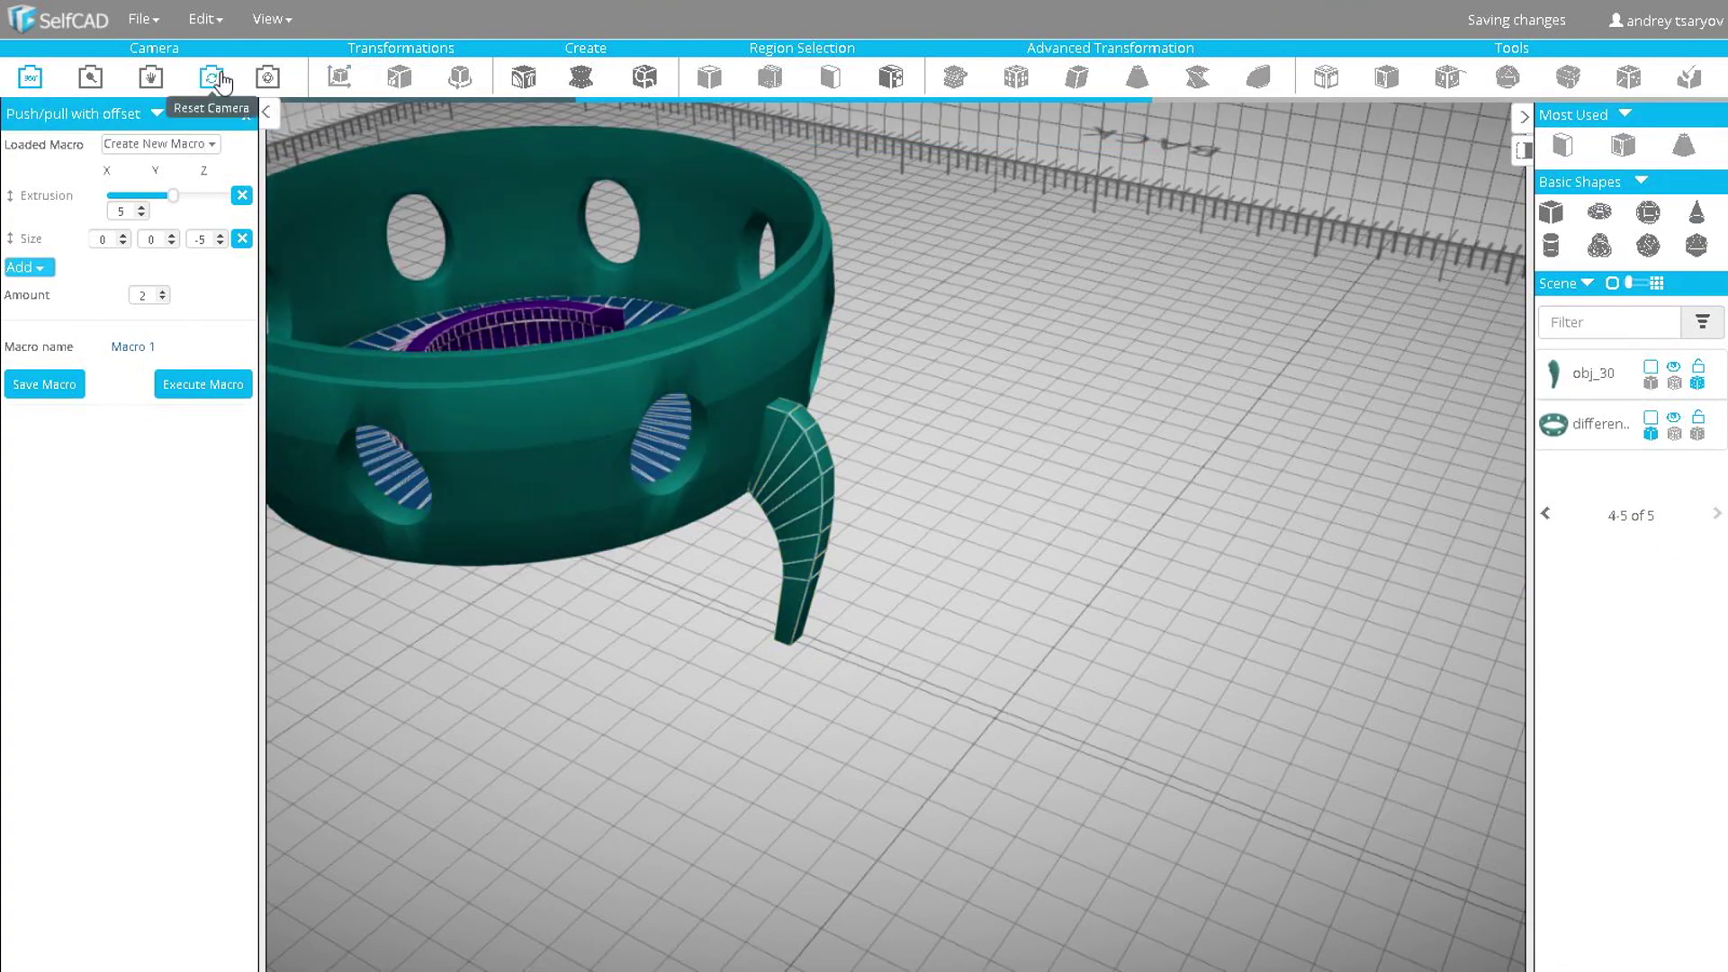
- Copy the leg seven times around the container with Copy offsets, using a pivot of 0, 0, 0
click(221, 79)
click(204, 19)
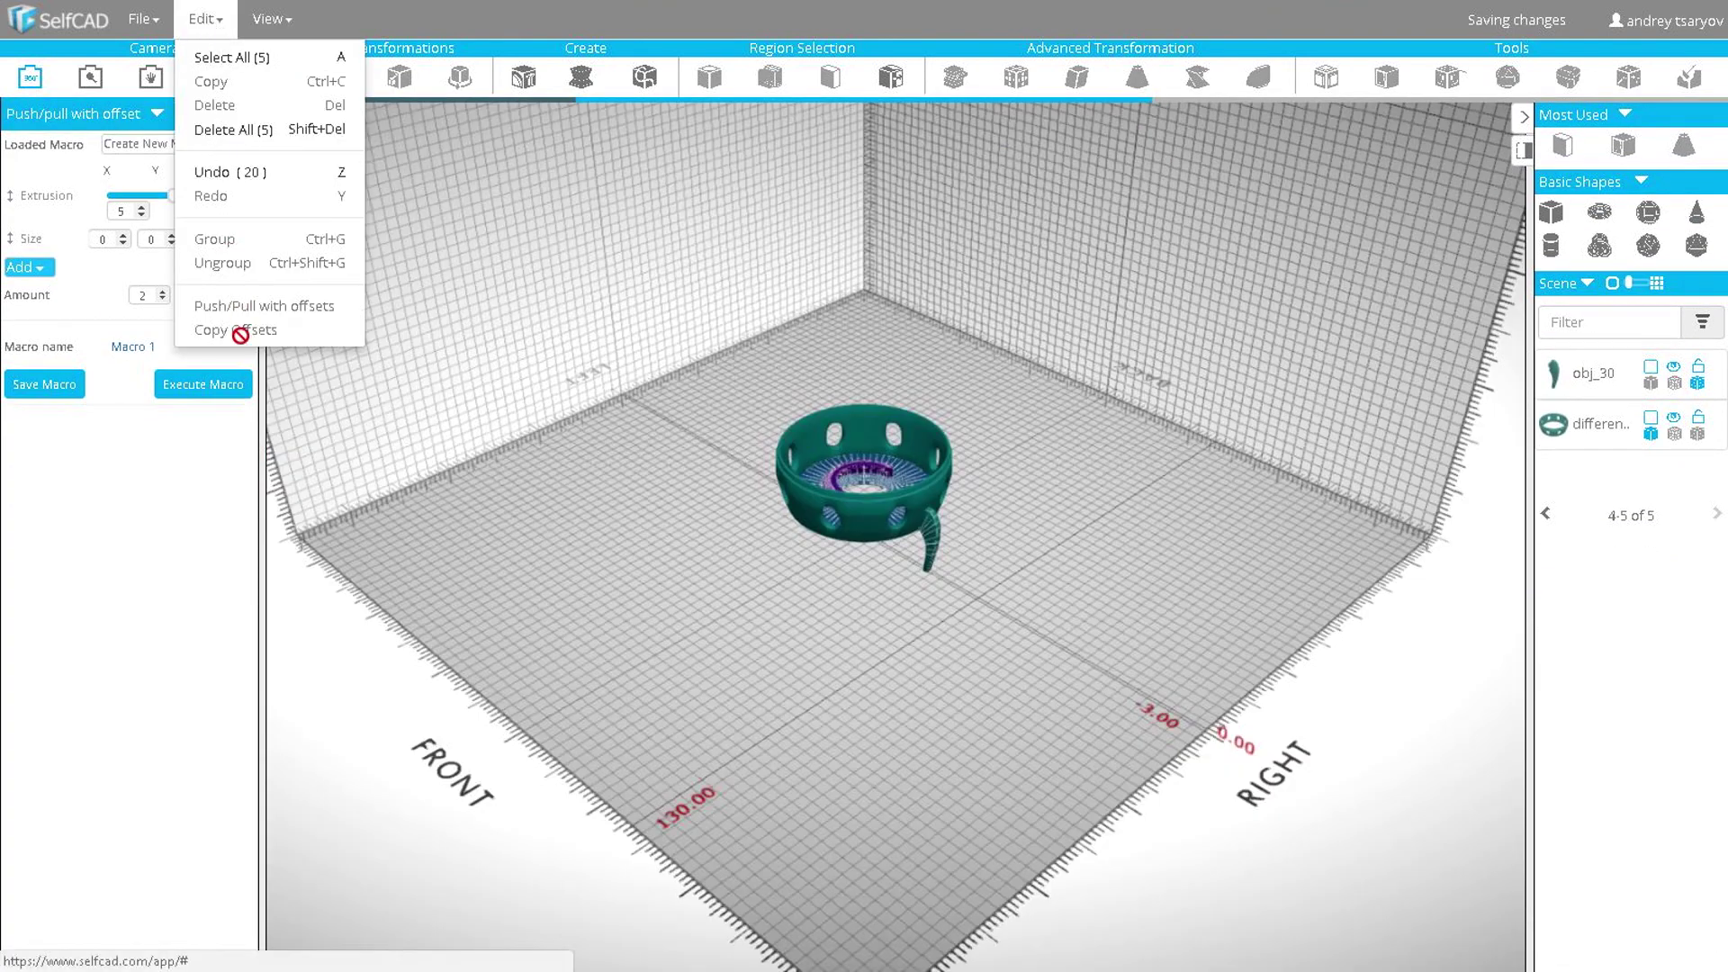
click(931, 538)
mouse_move(200, 27)
click(224, 330)
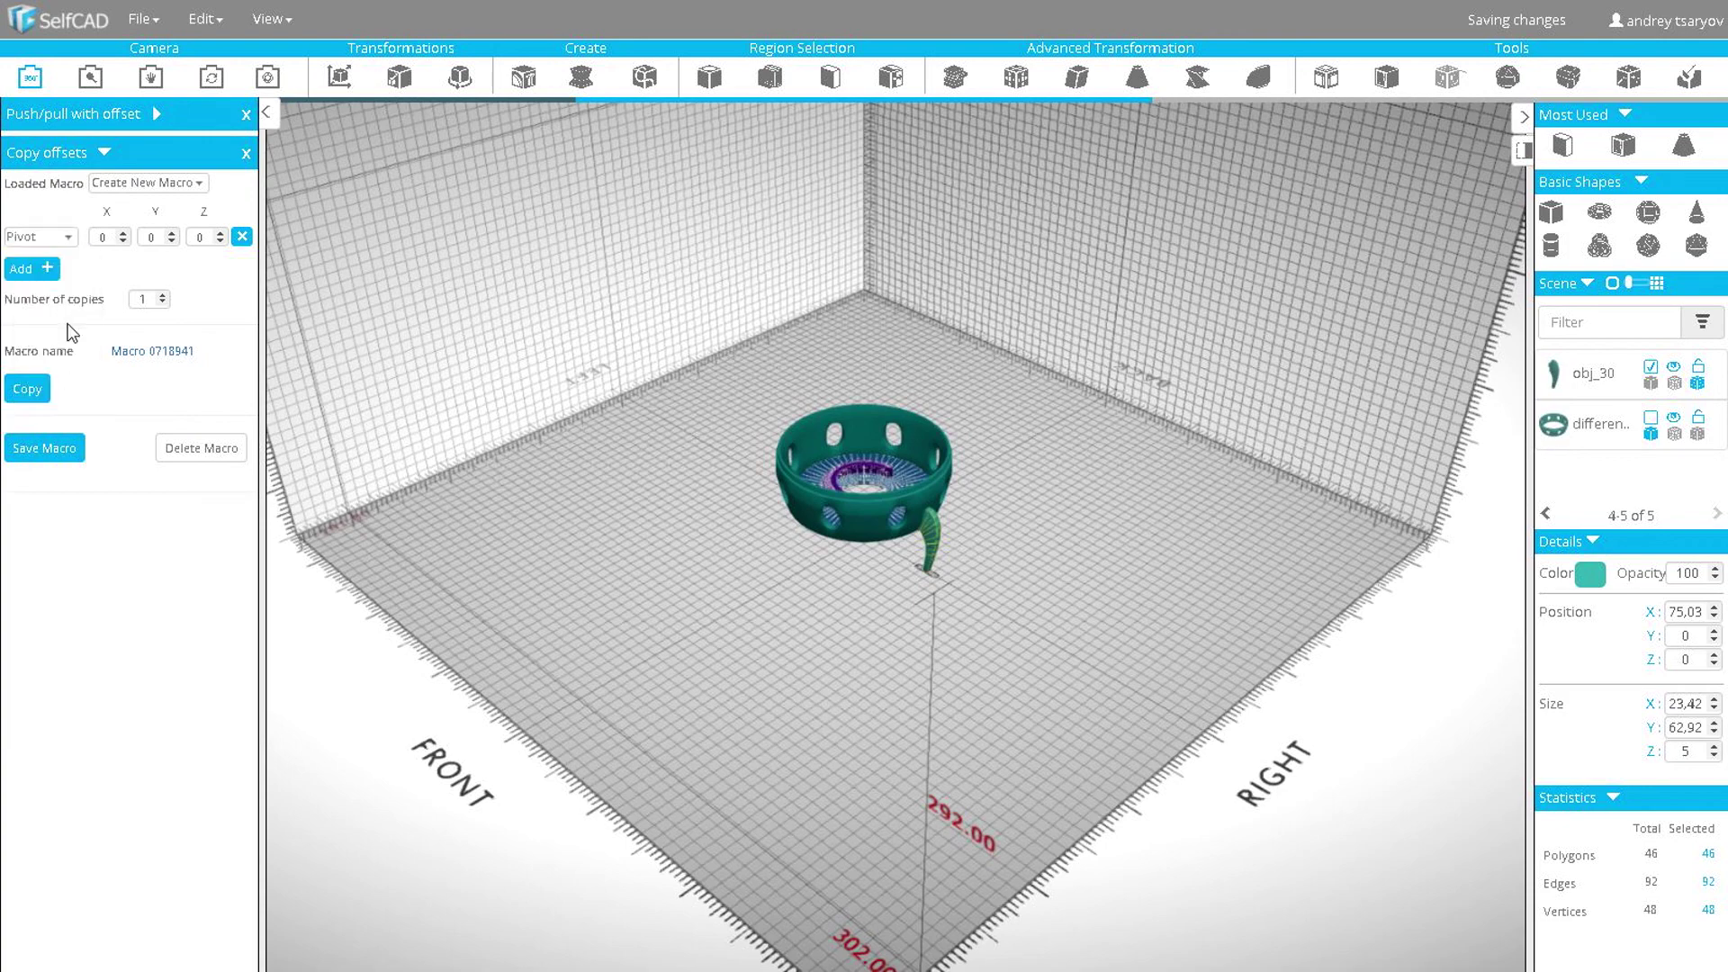
click(39, 396)
- Save the eight-legged container as a new scene
click(142, 18)
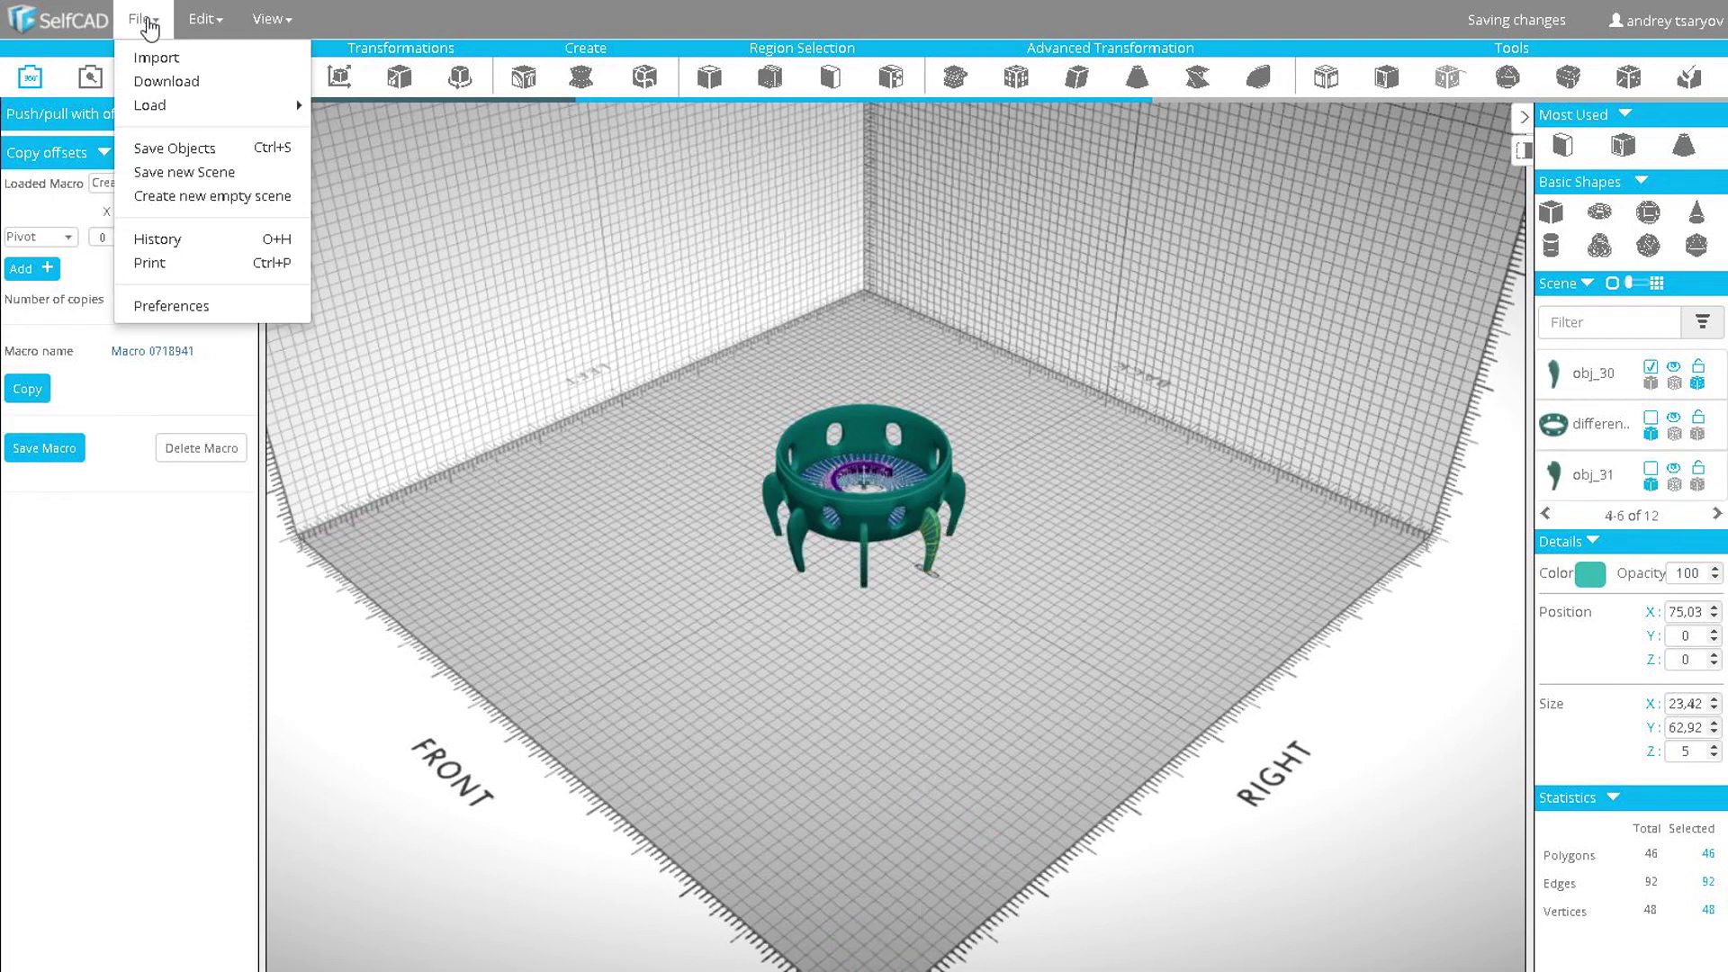
click(165, 174)
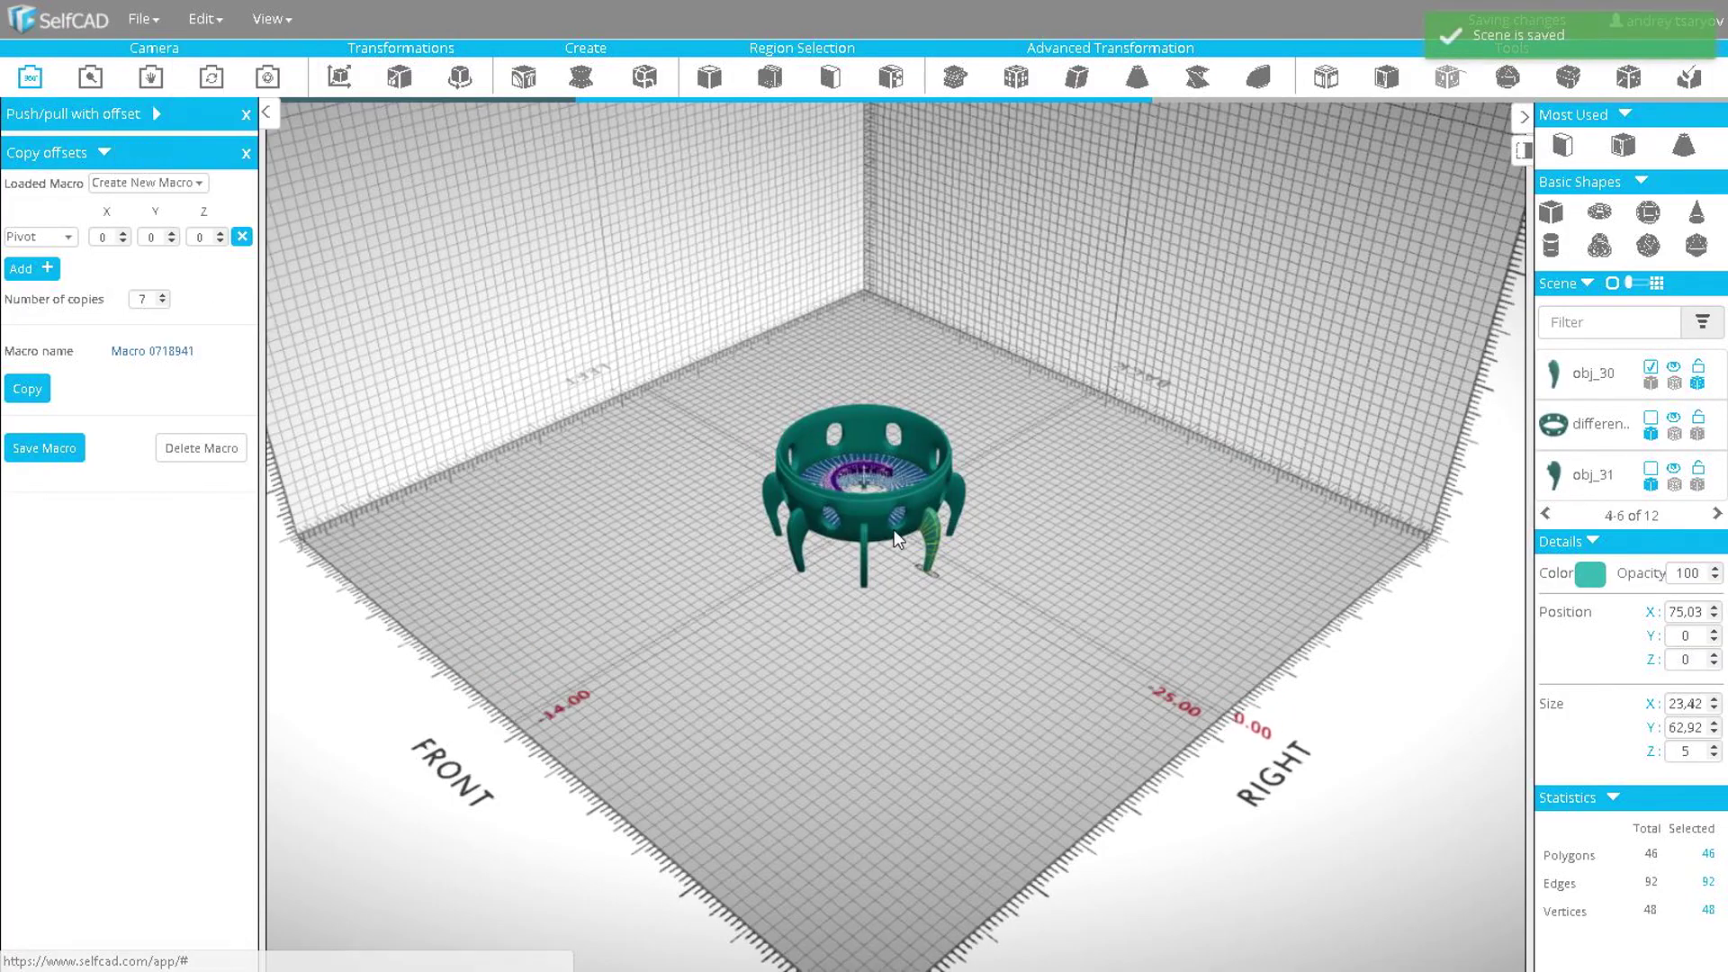
scroll(894, 529, up, 8)
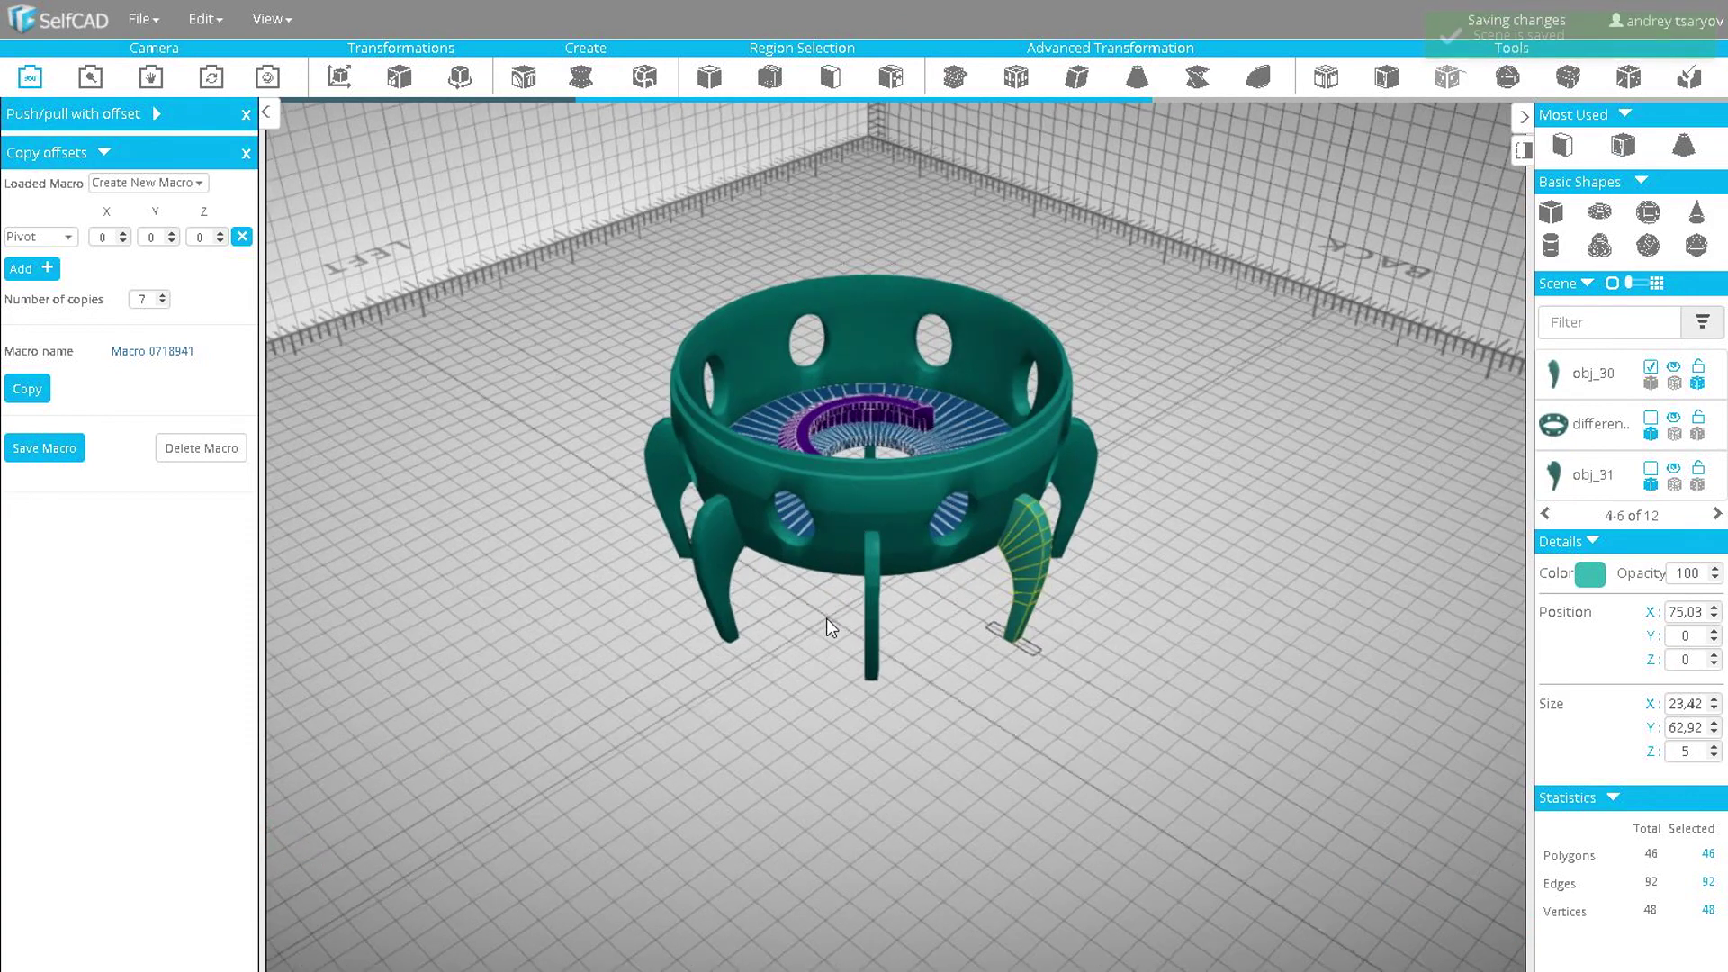
drag(826, 617, 864, 606)
click(869, 603)
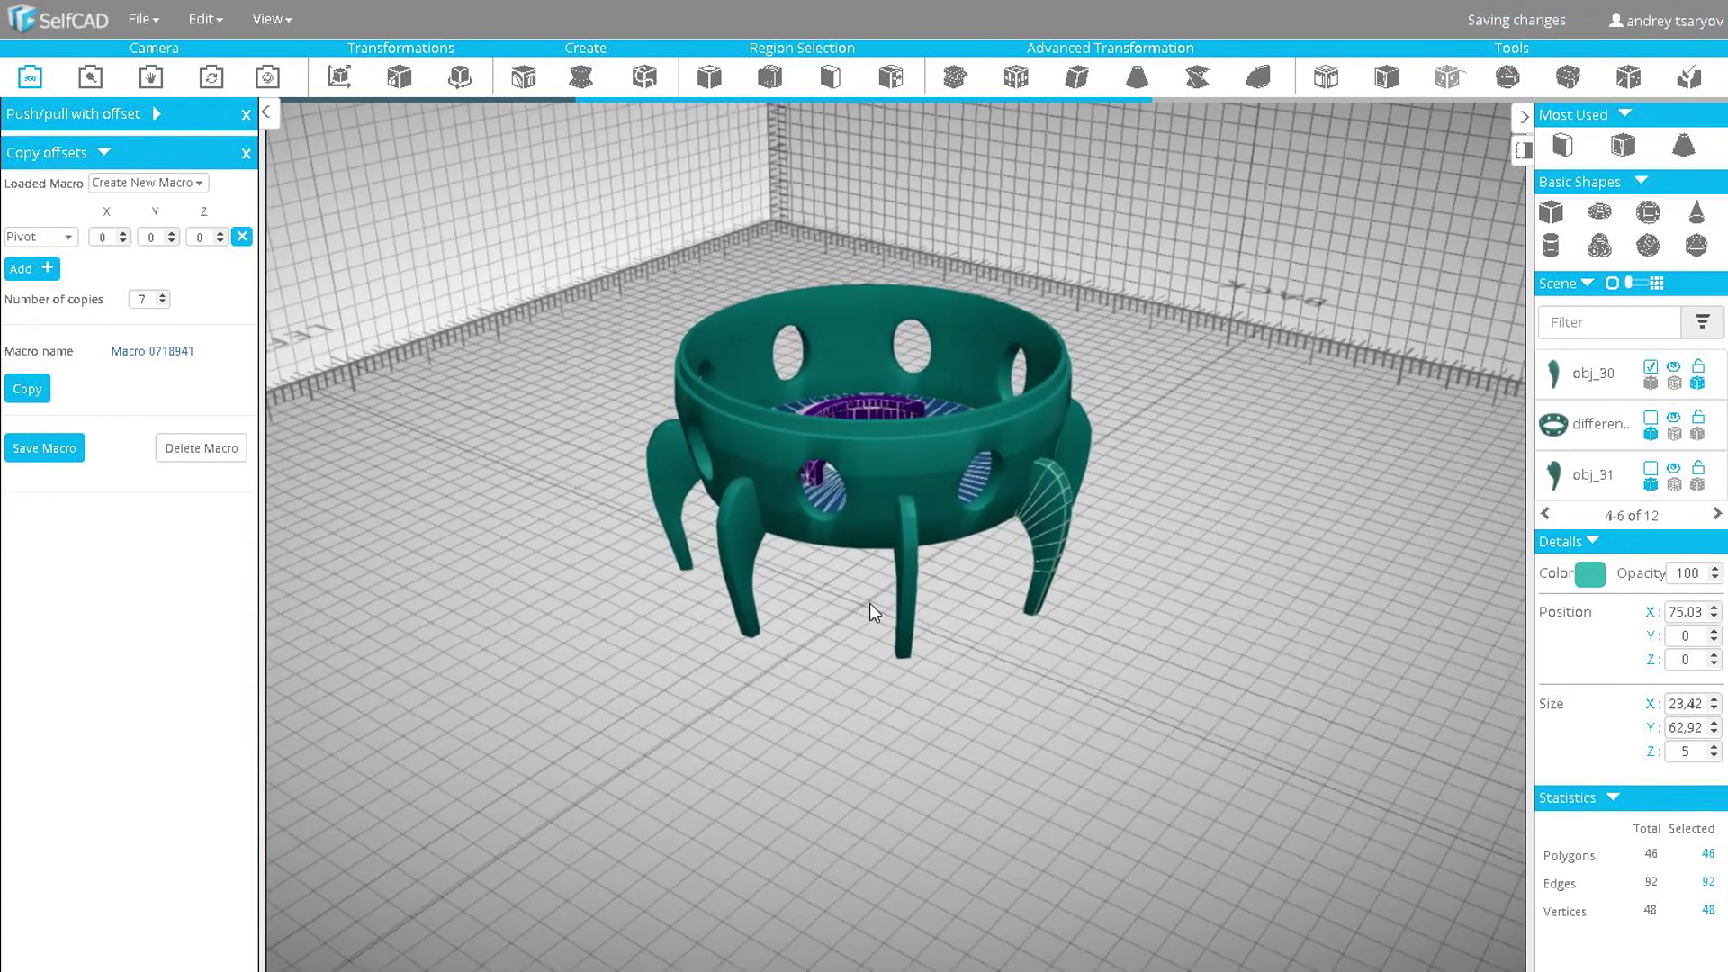
- Select the container with all eight legs and subtract the legs from it using Boolean Difference, keeping the original objects
click(882, 504)
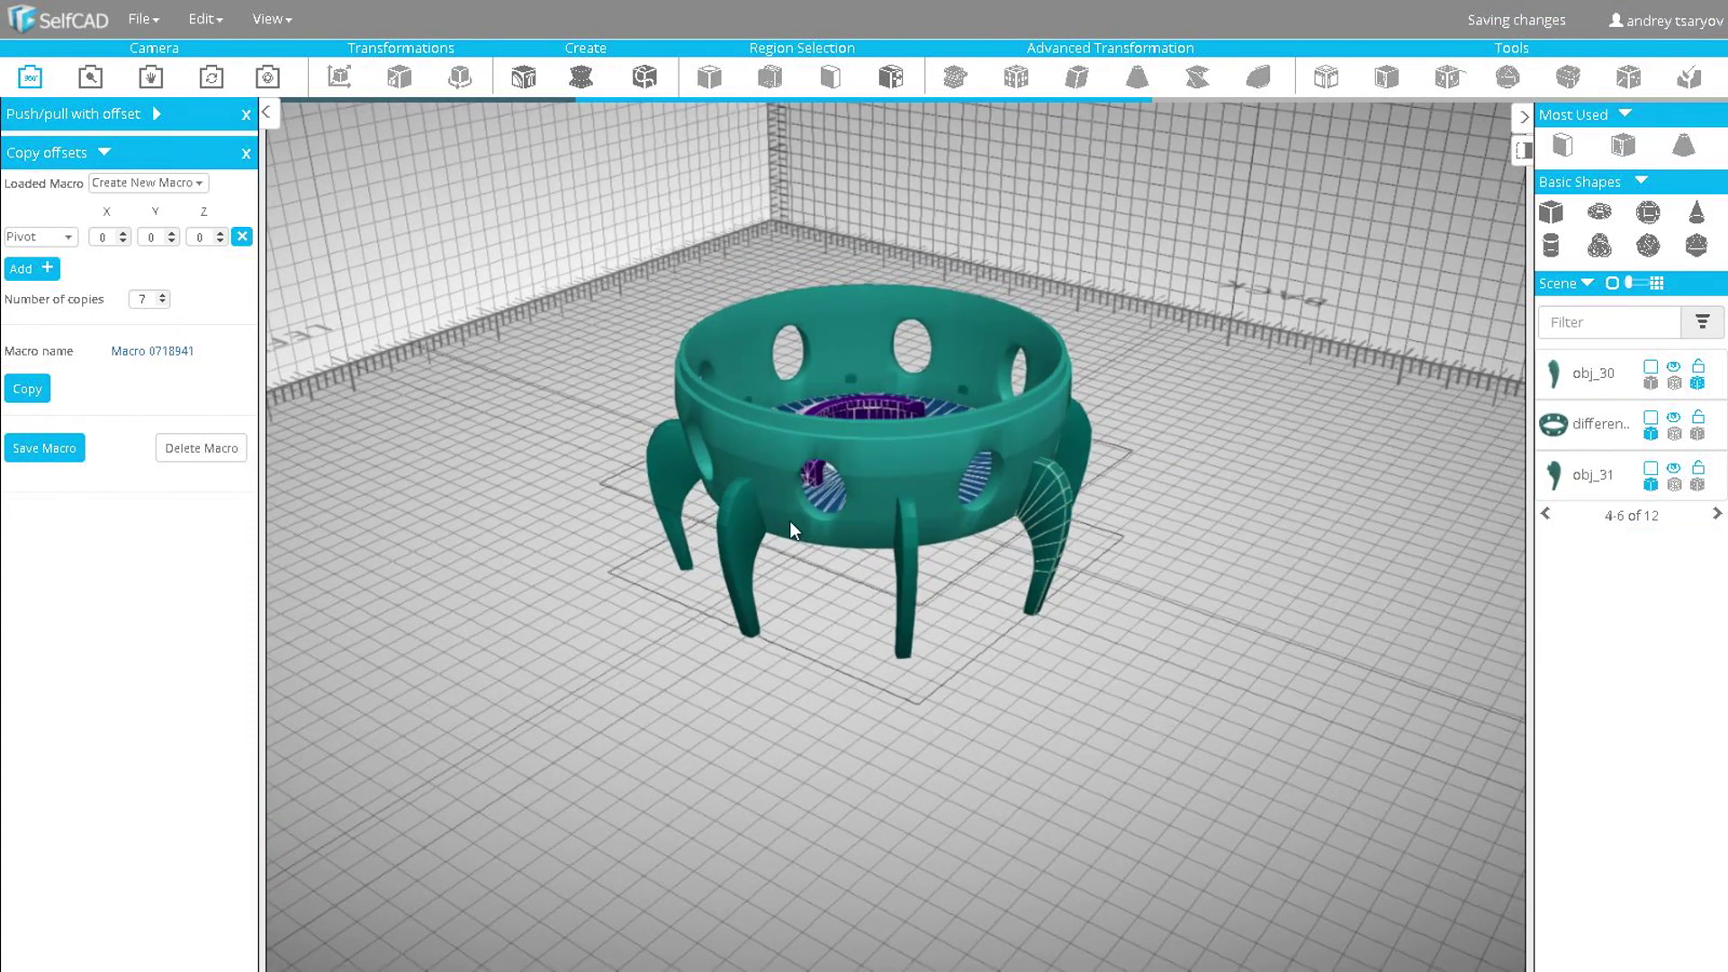
shift+click(663, 465)
drag(1071, 606, 784, 657)
shift+click(907, 596)
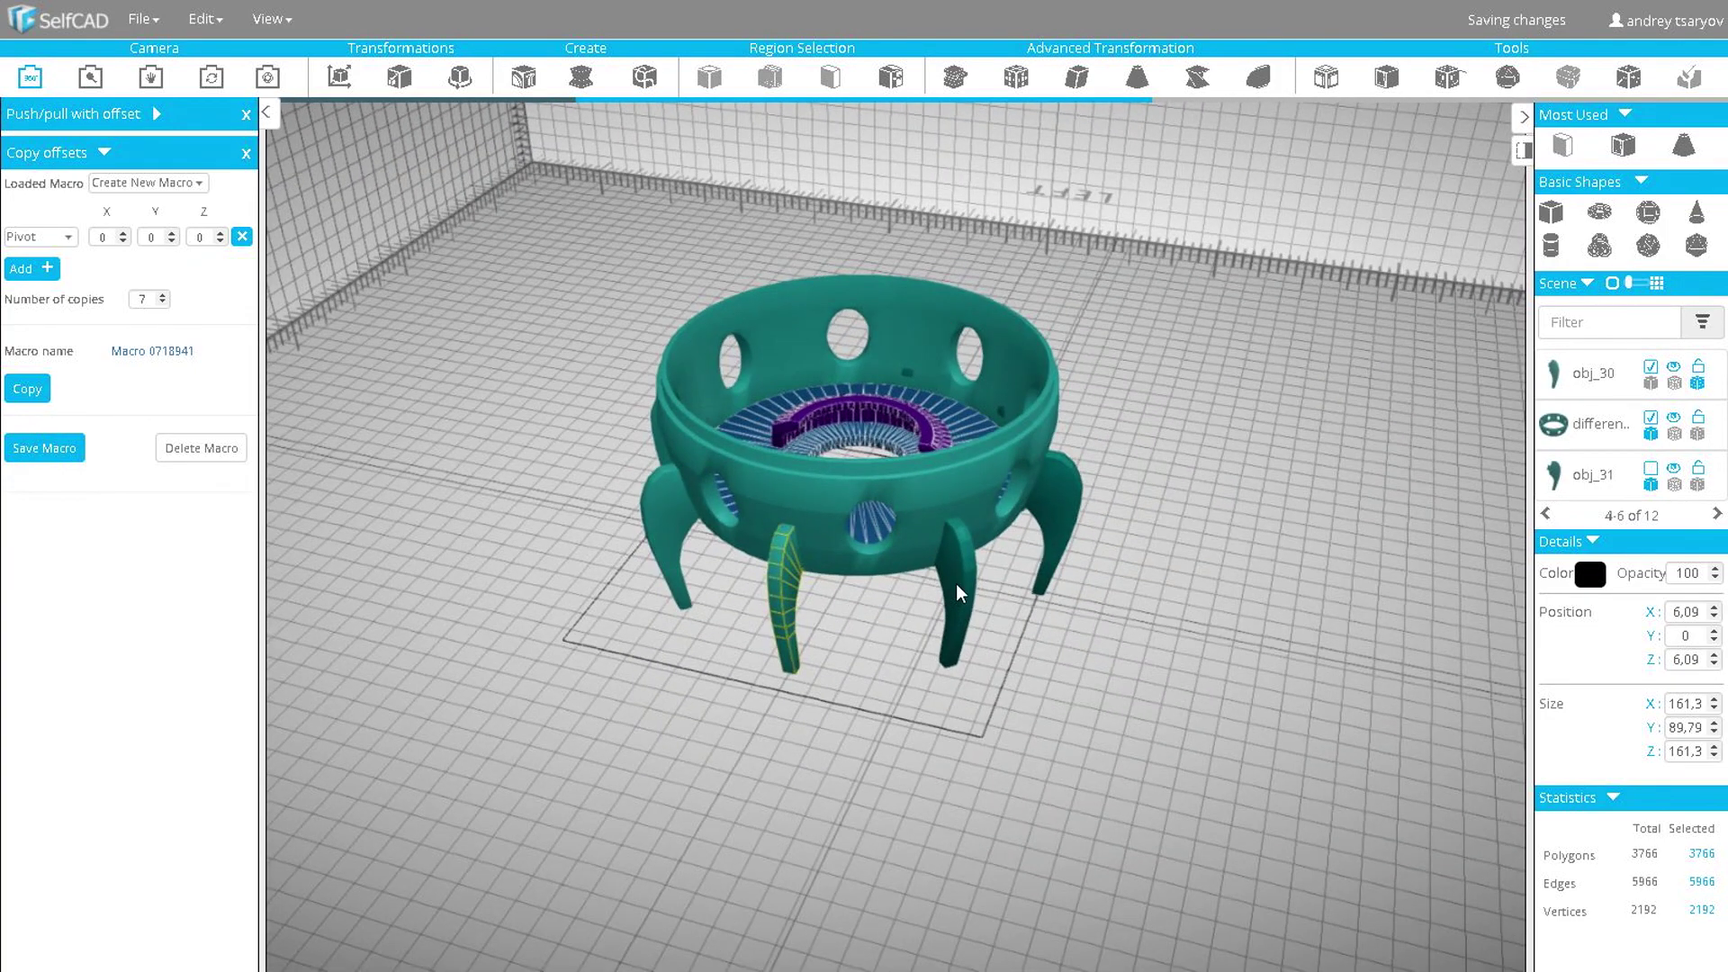
shift+click(957, 590)
shift+click(1073, 514)
drag(1138, 531, 936, 525)
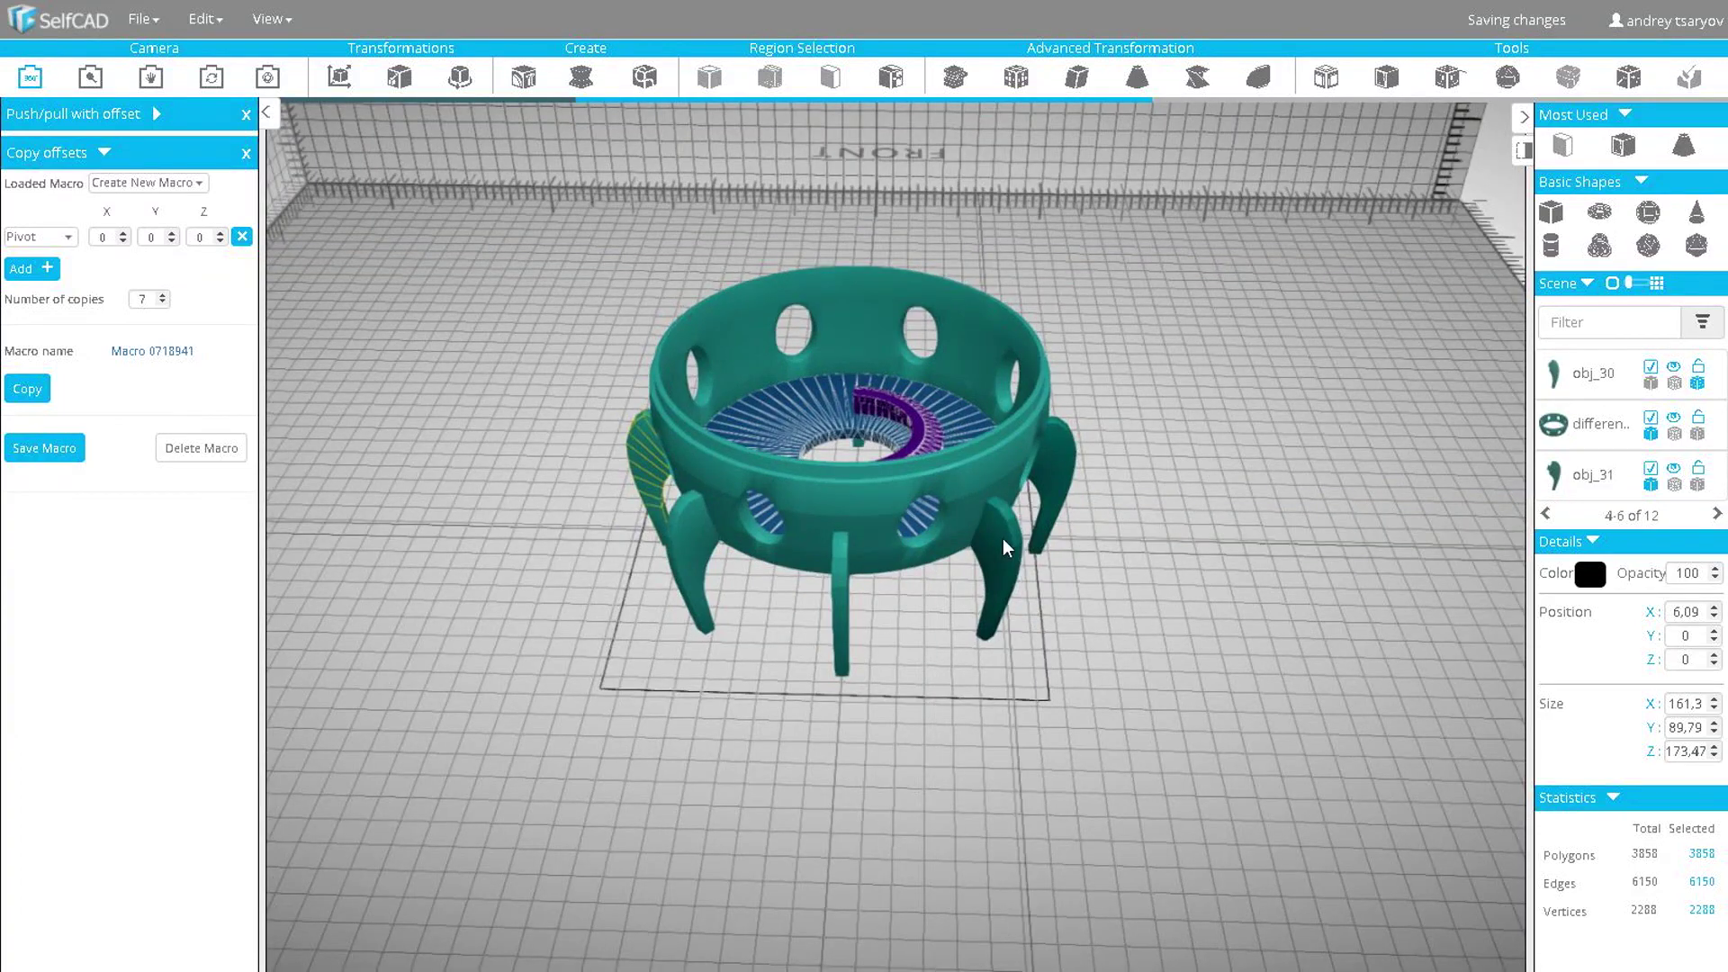
shift+click(1004, 543)
shift+click(1062, 491)
drag(1125, 537, 650, 526)
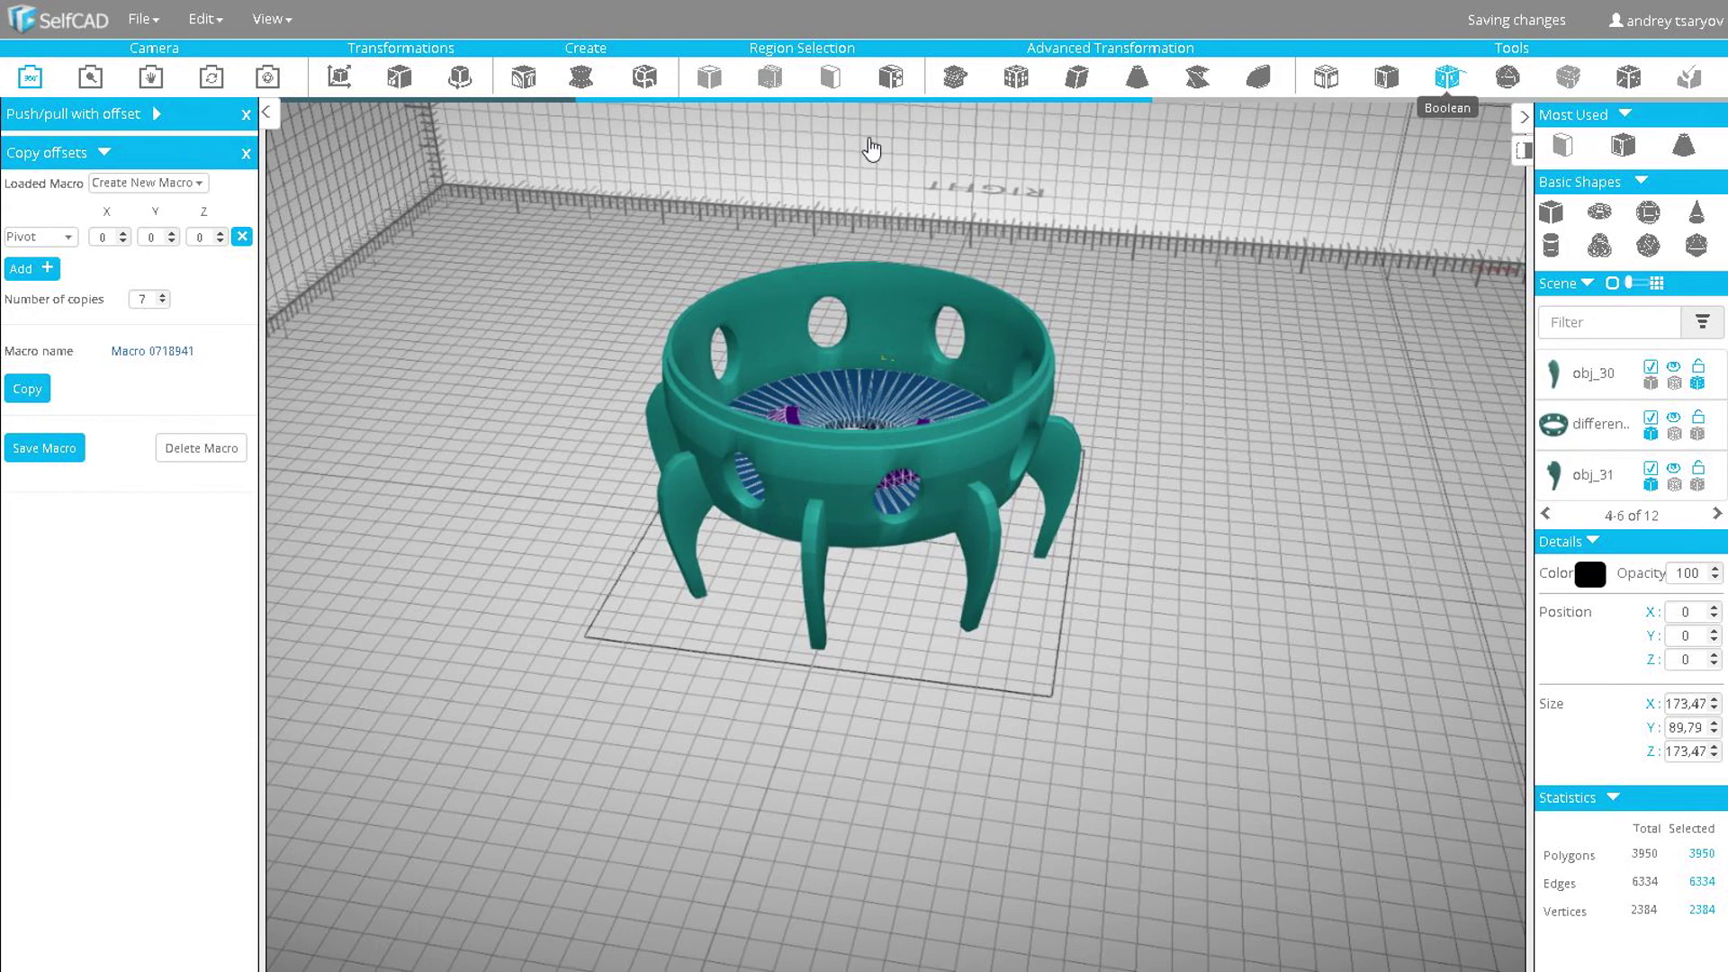
click(271, 118)
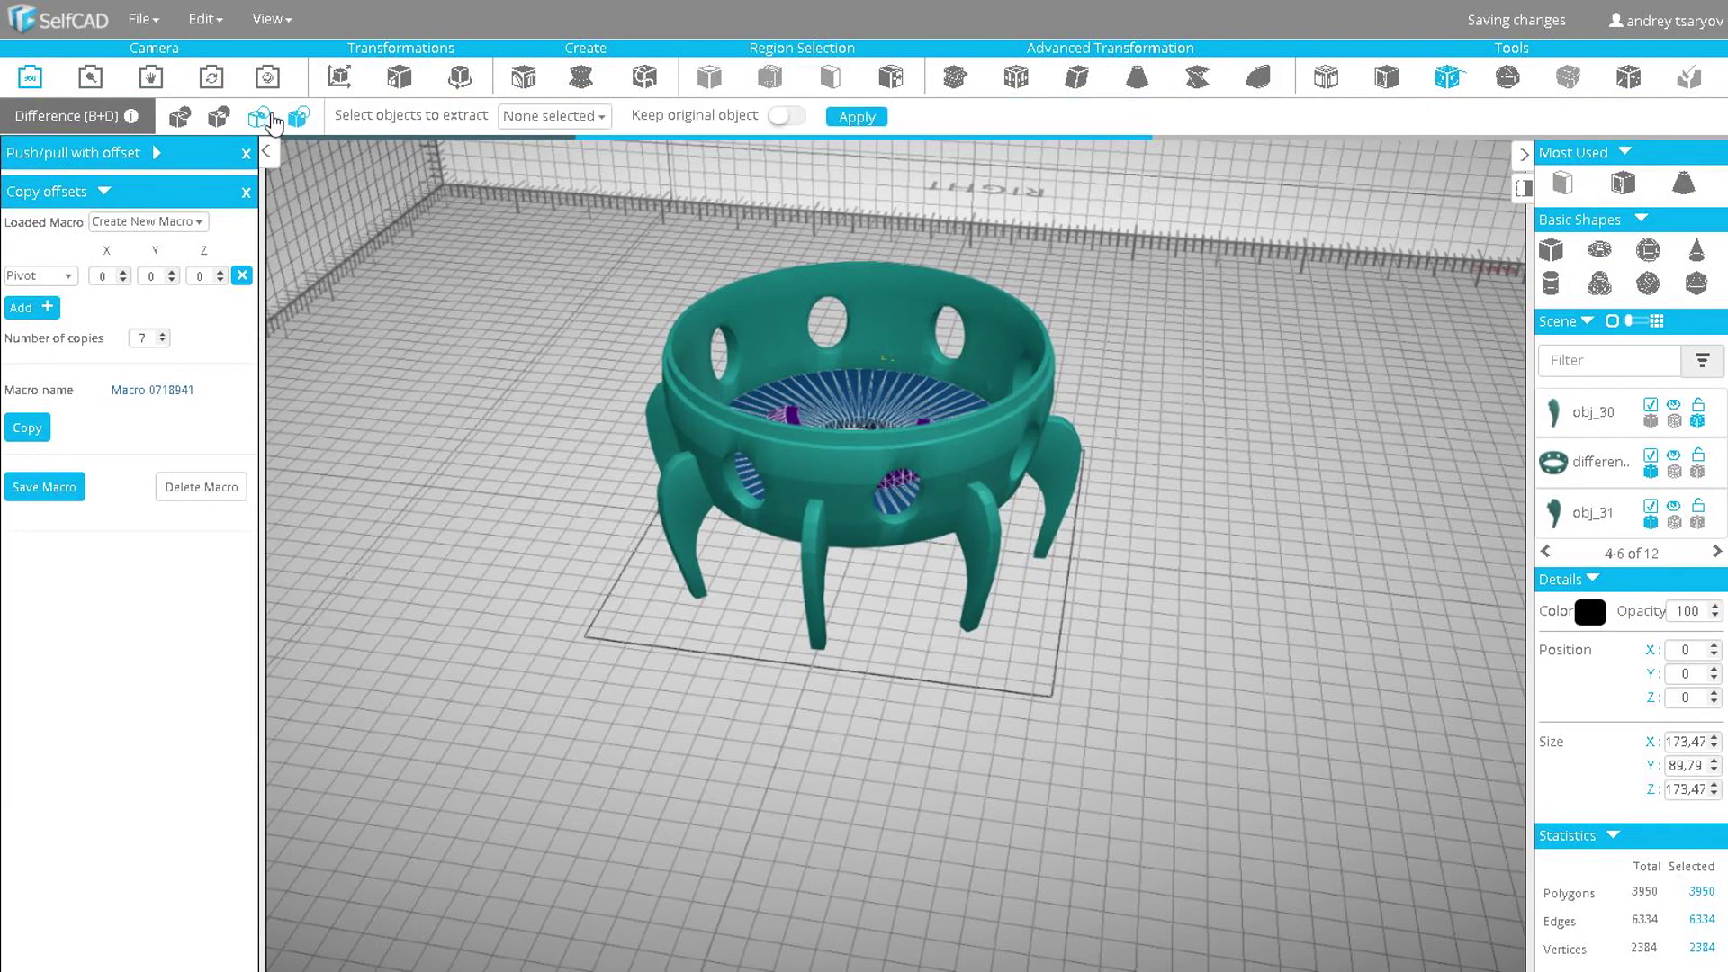
click(558, 118)
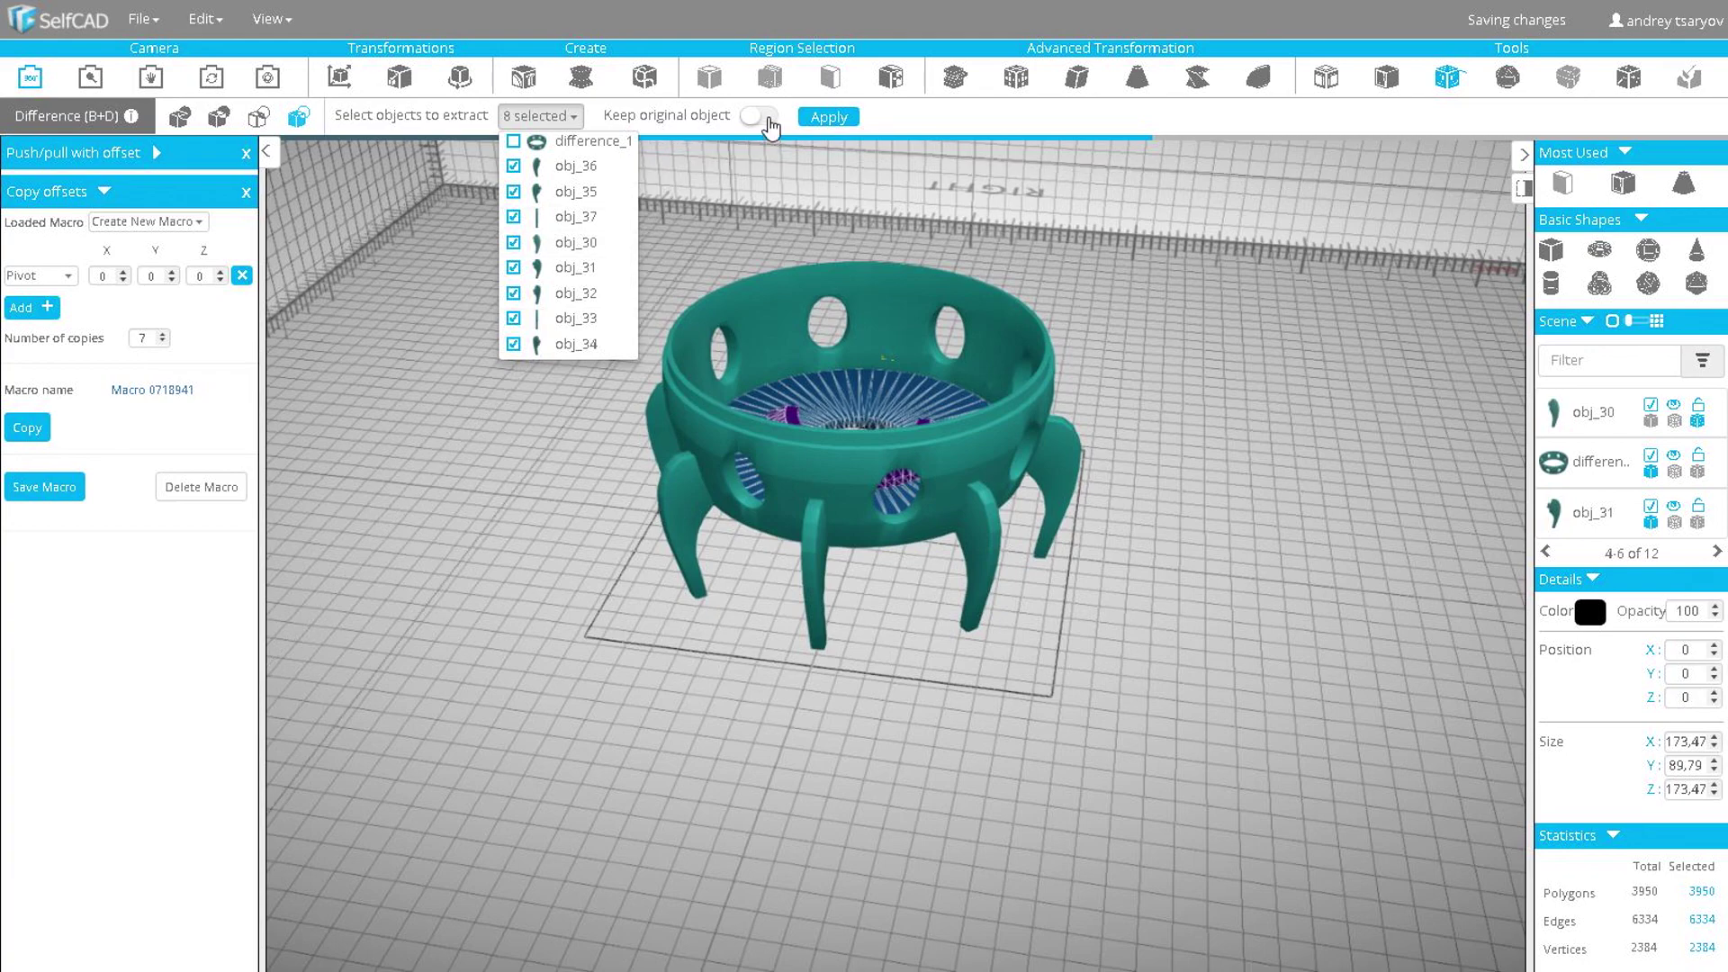
click(762, 117)
click(817, 117)
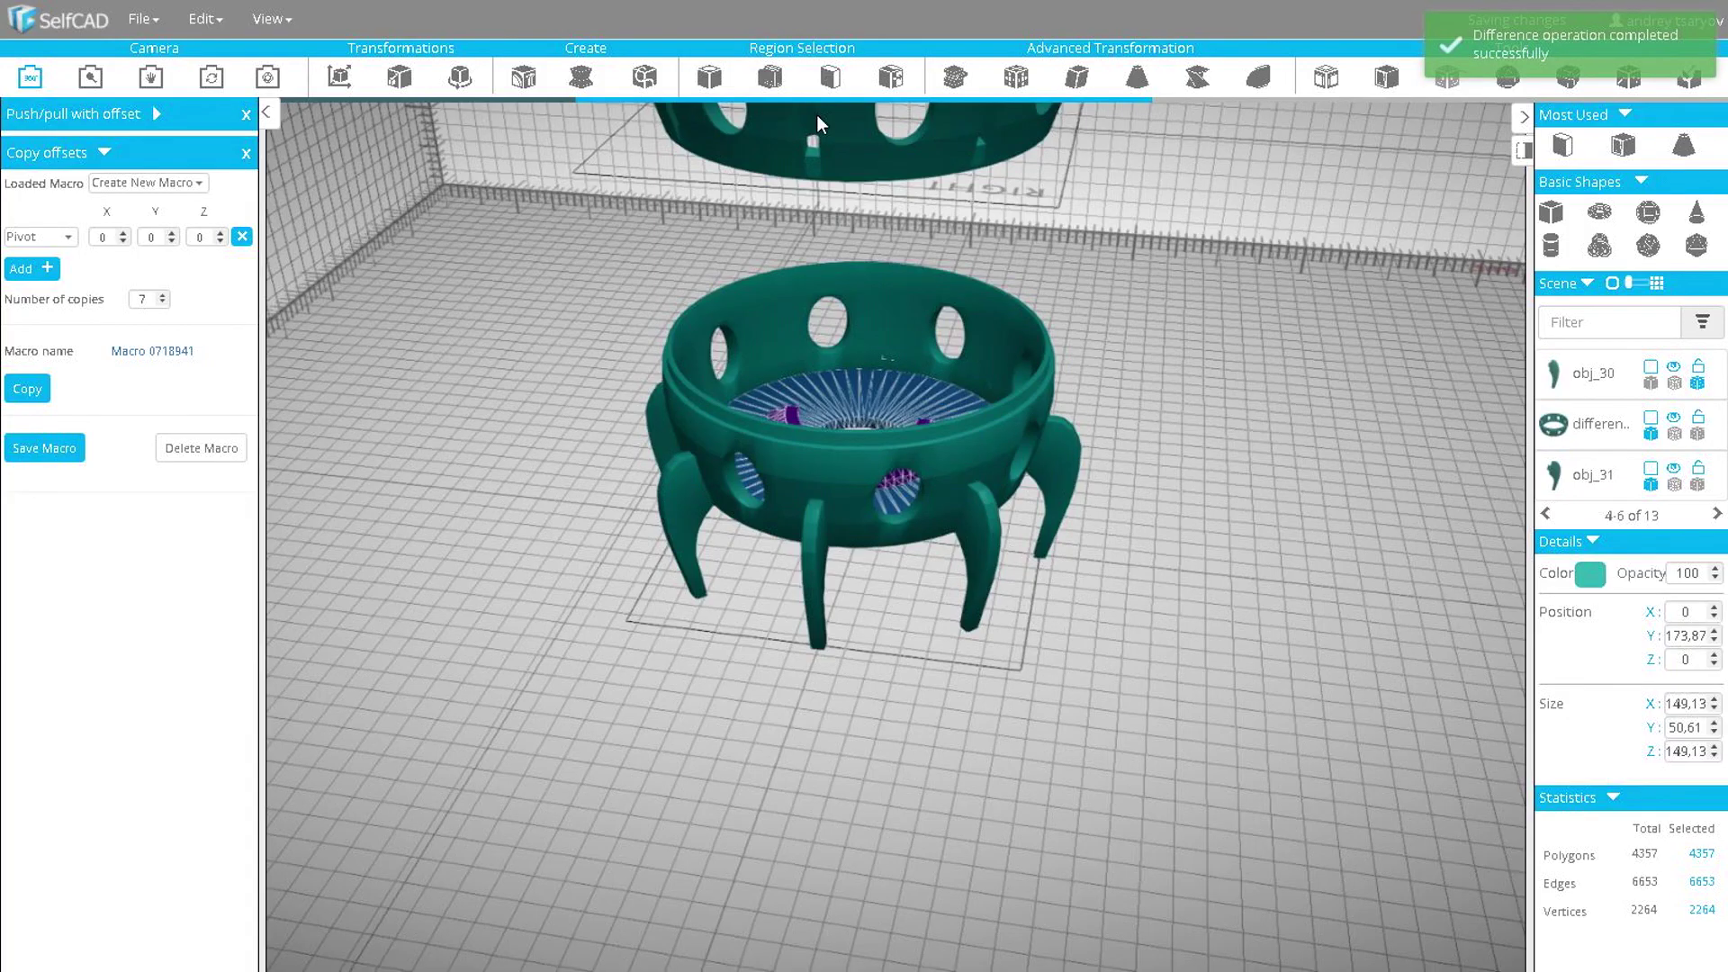
- Select the uncut original container around the legs and hide it
right_drag(831, 245, 870, 418)
drag(684, 300, 1150, 504)
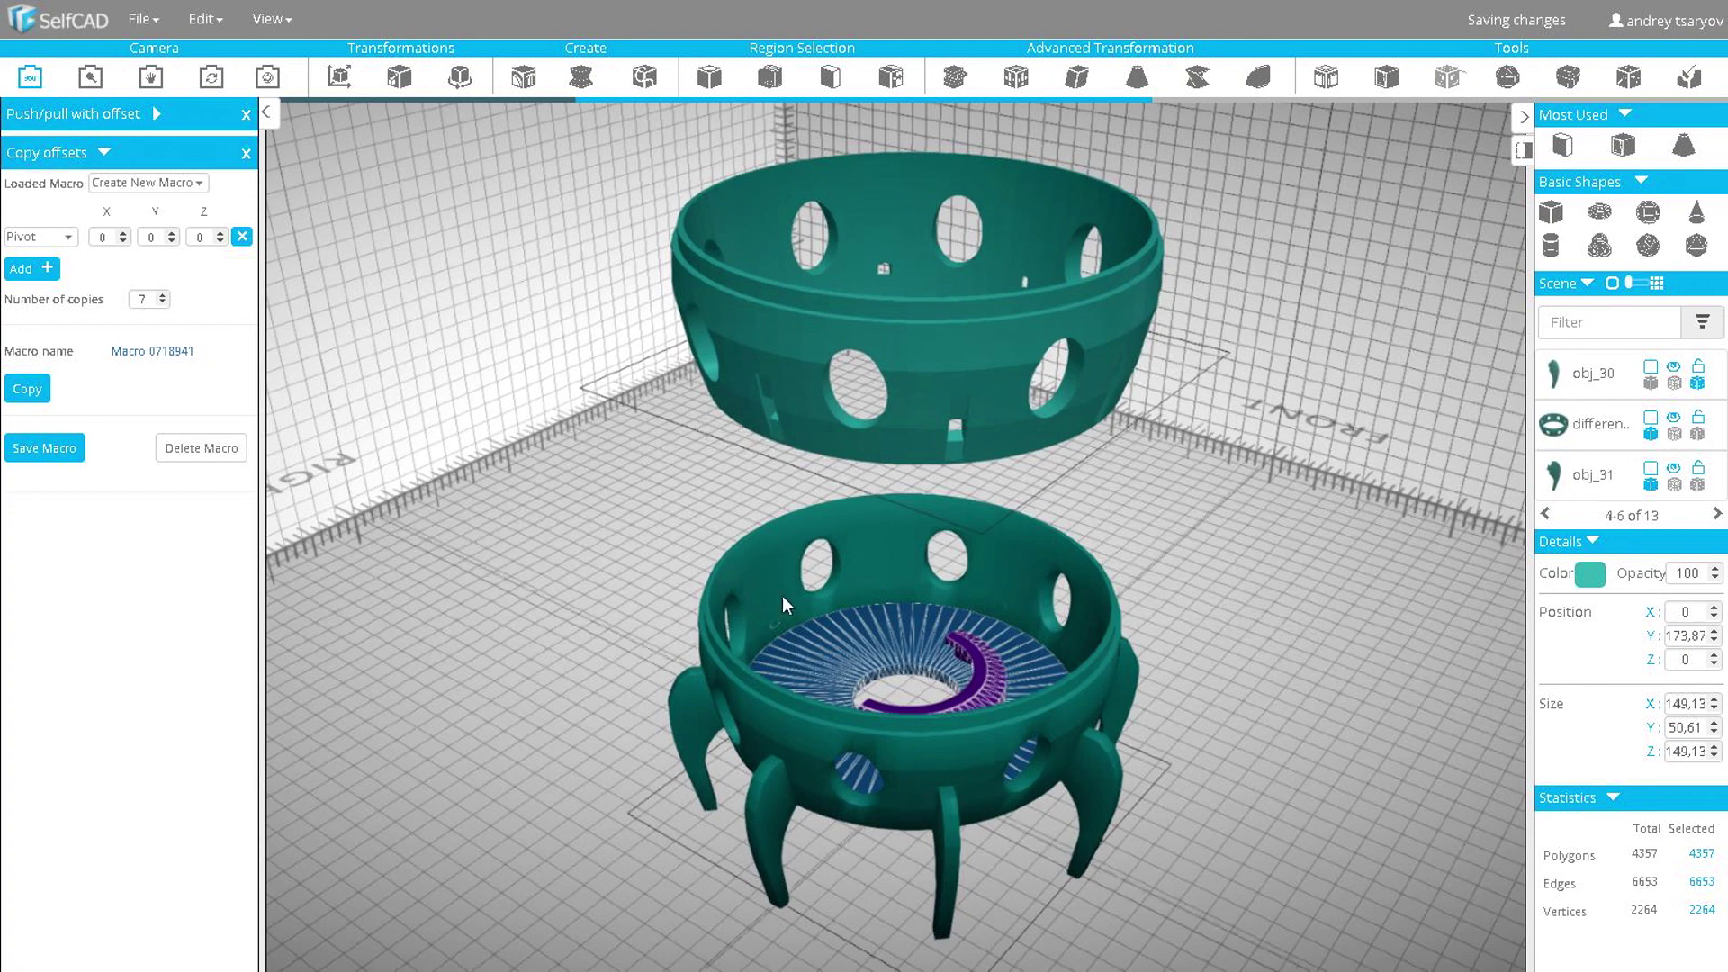
click(668, 494)
click(868, 754)
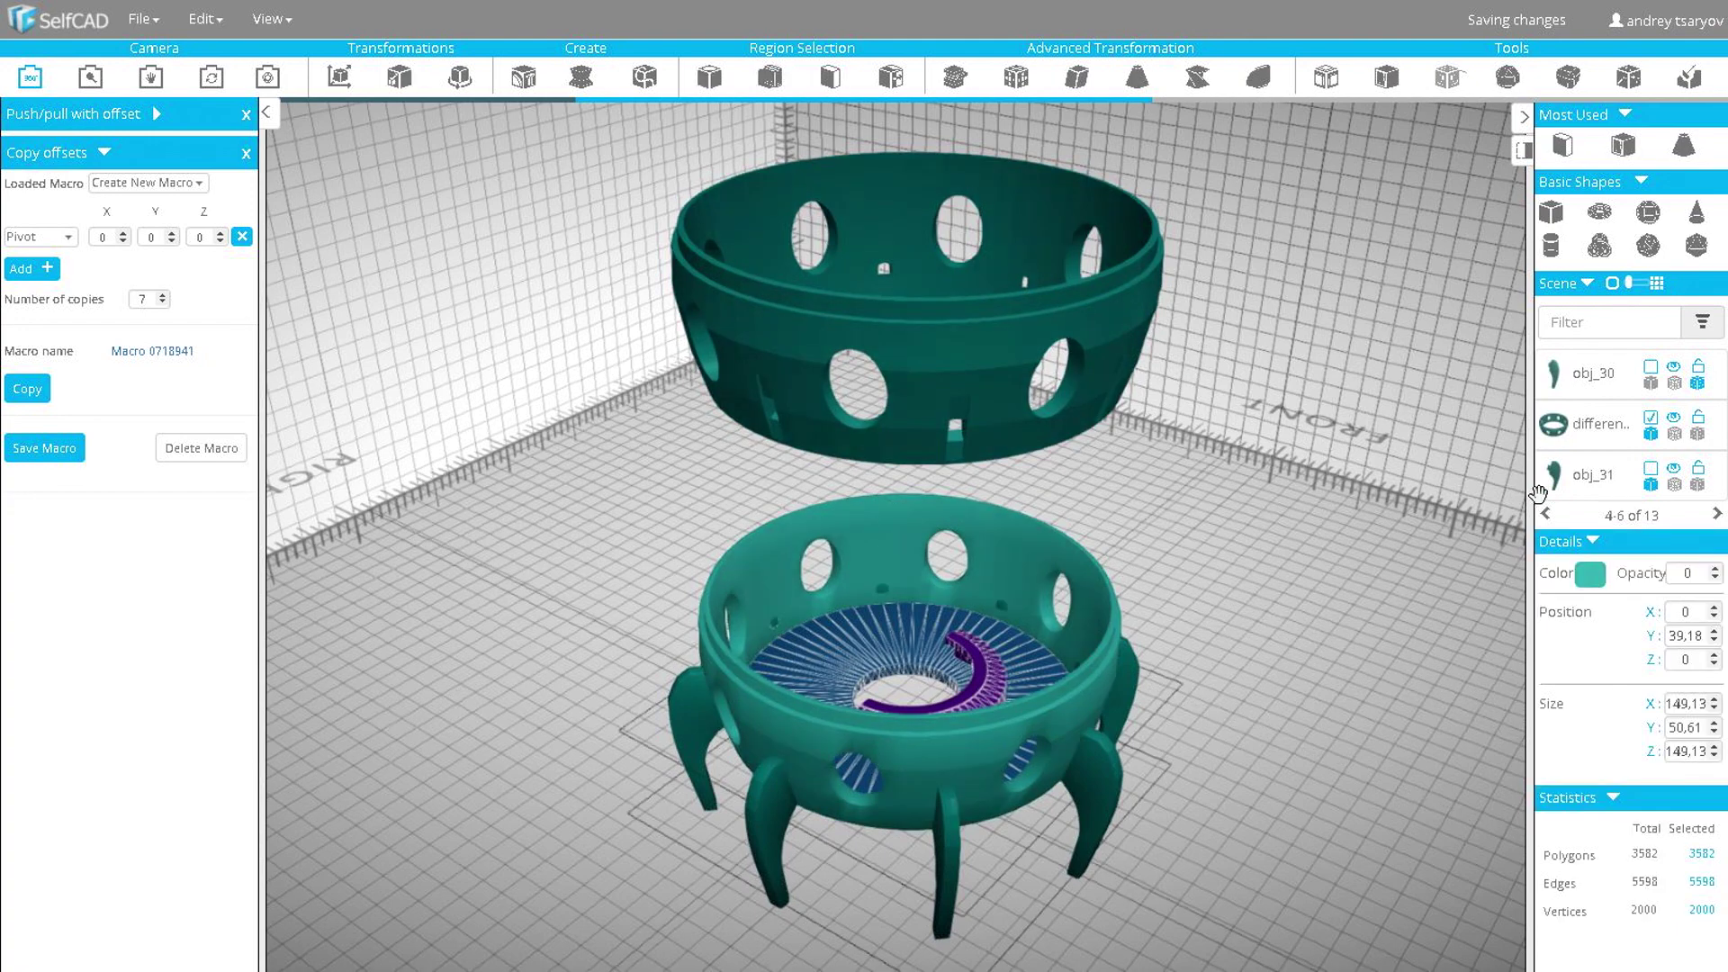
click(1674, 419)
- Lower the cut container onto the legs to Y 38.87 so its slots fit around the leg pegs
click(877, 332)
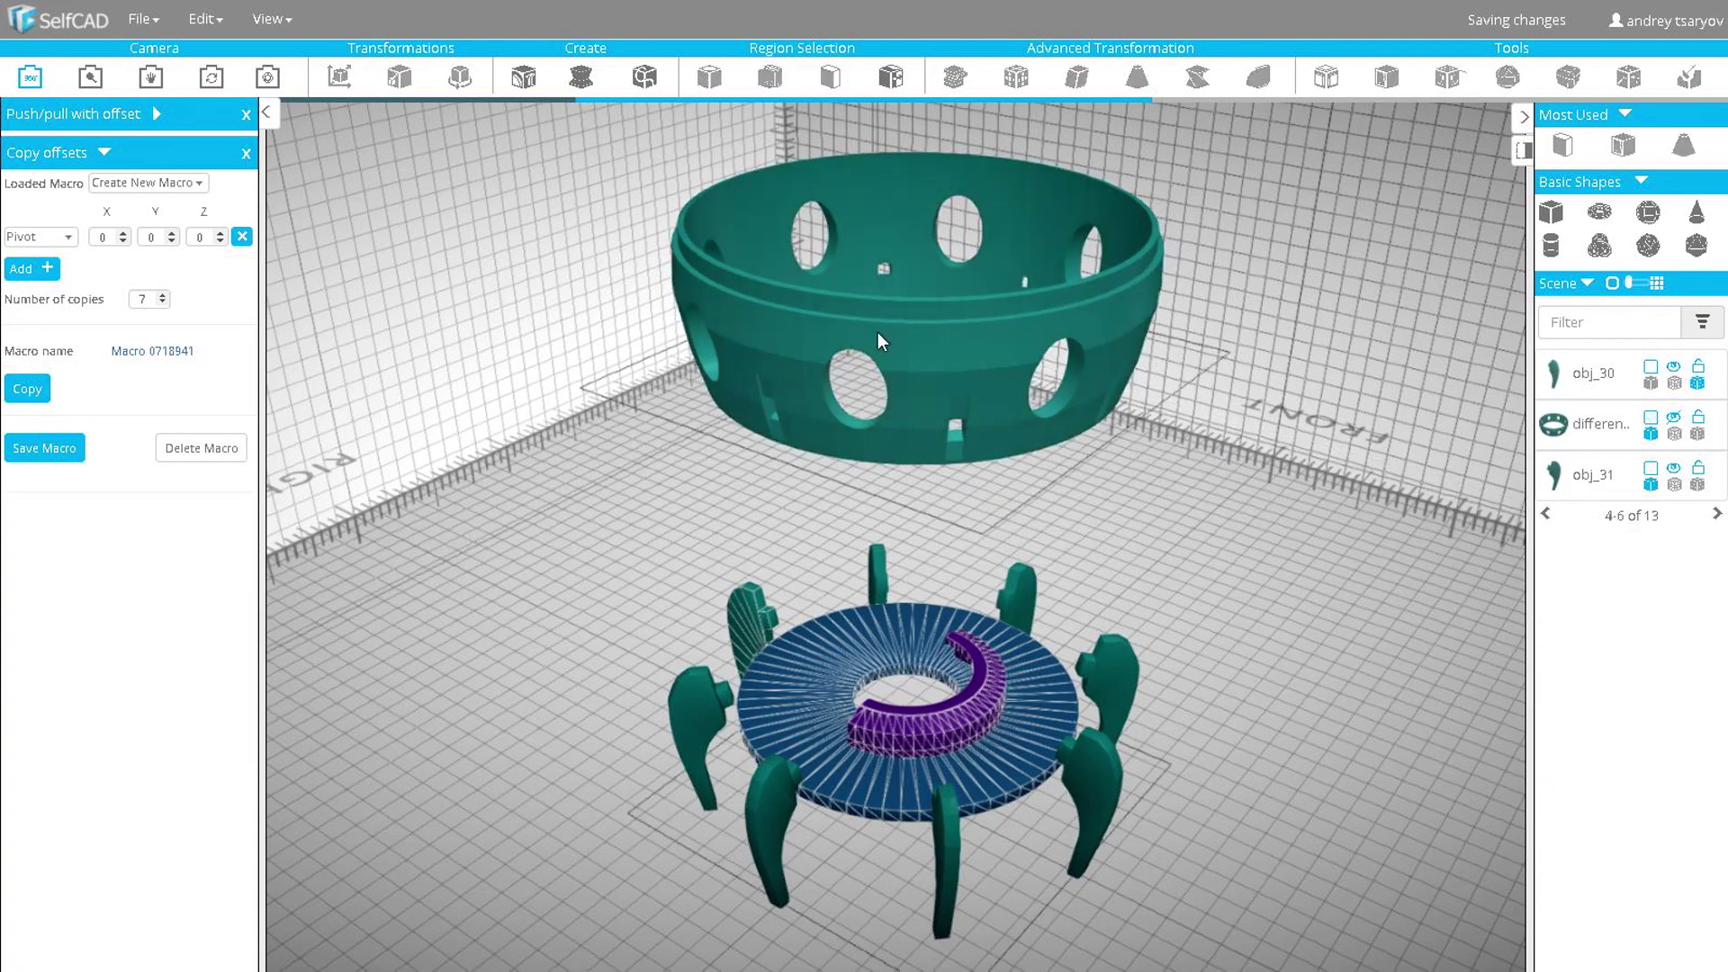
click(565, 440)
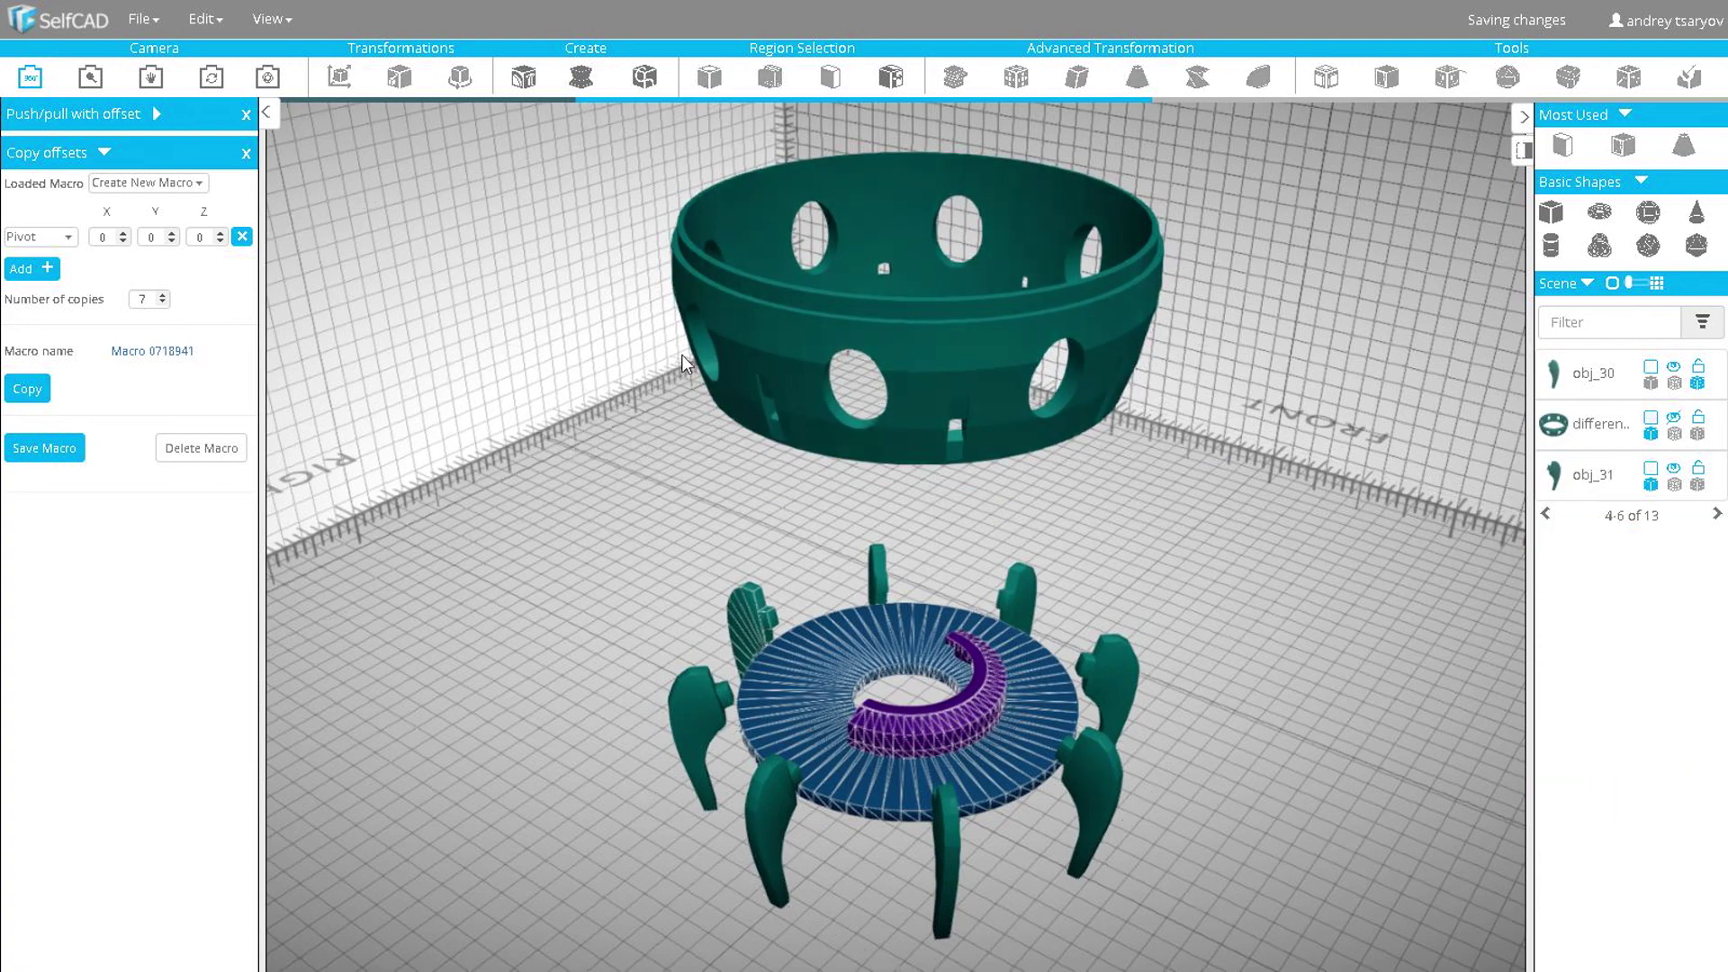
click(894, 369)
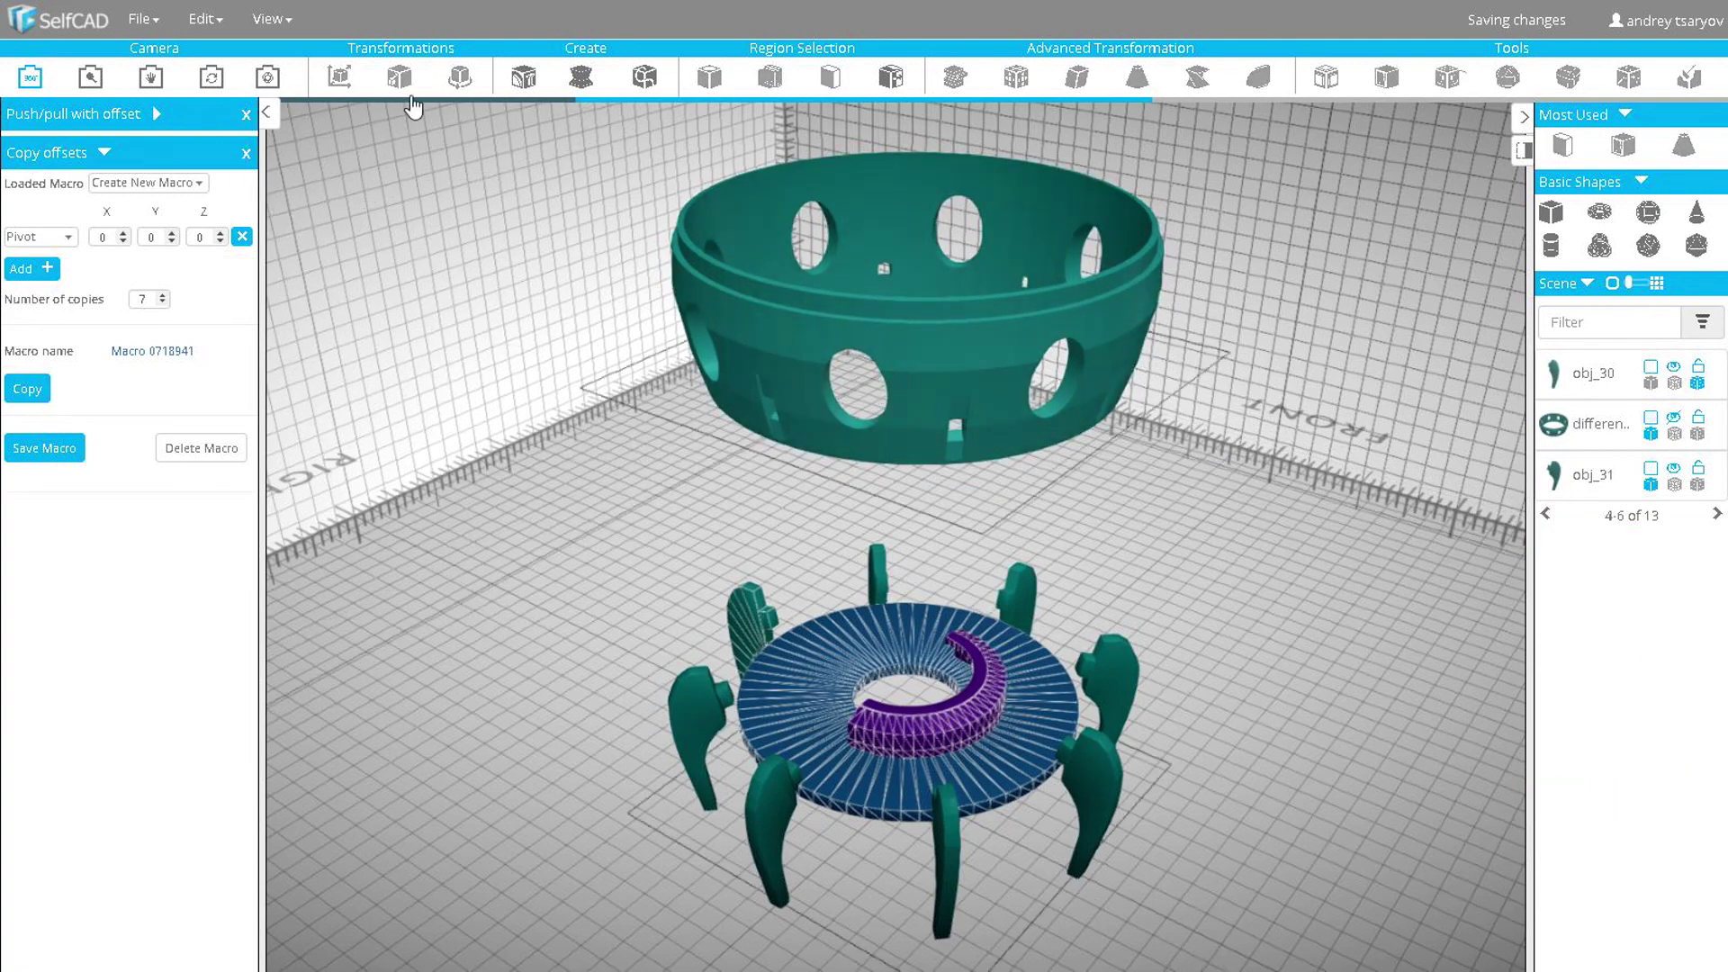
click(338, 79)
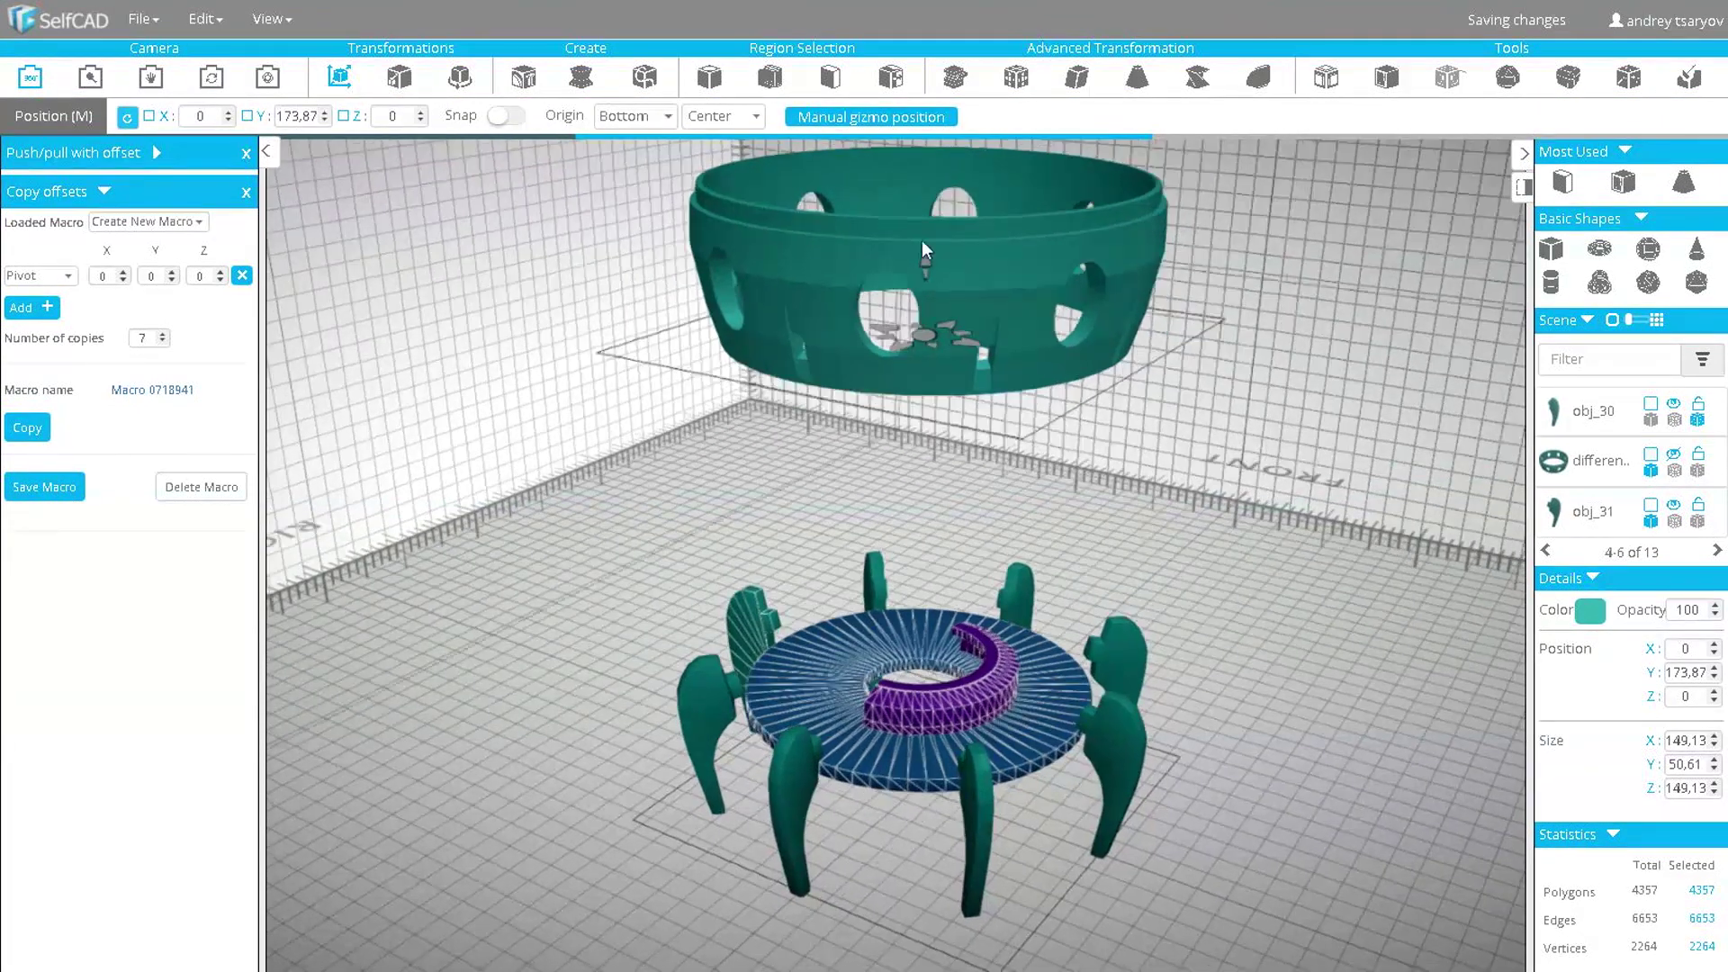
drag(929, 263, 975, 666)
scroll(966, 742, up, 5)
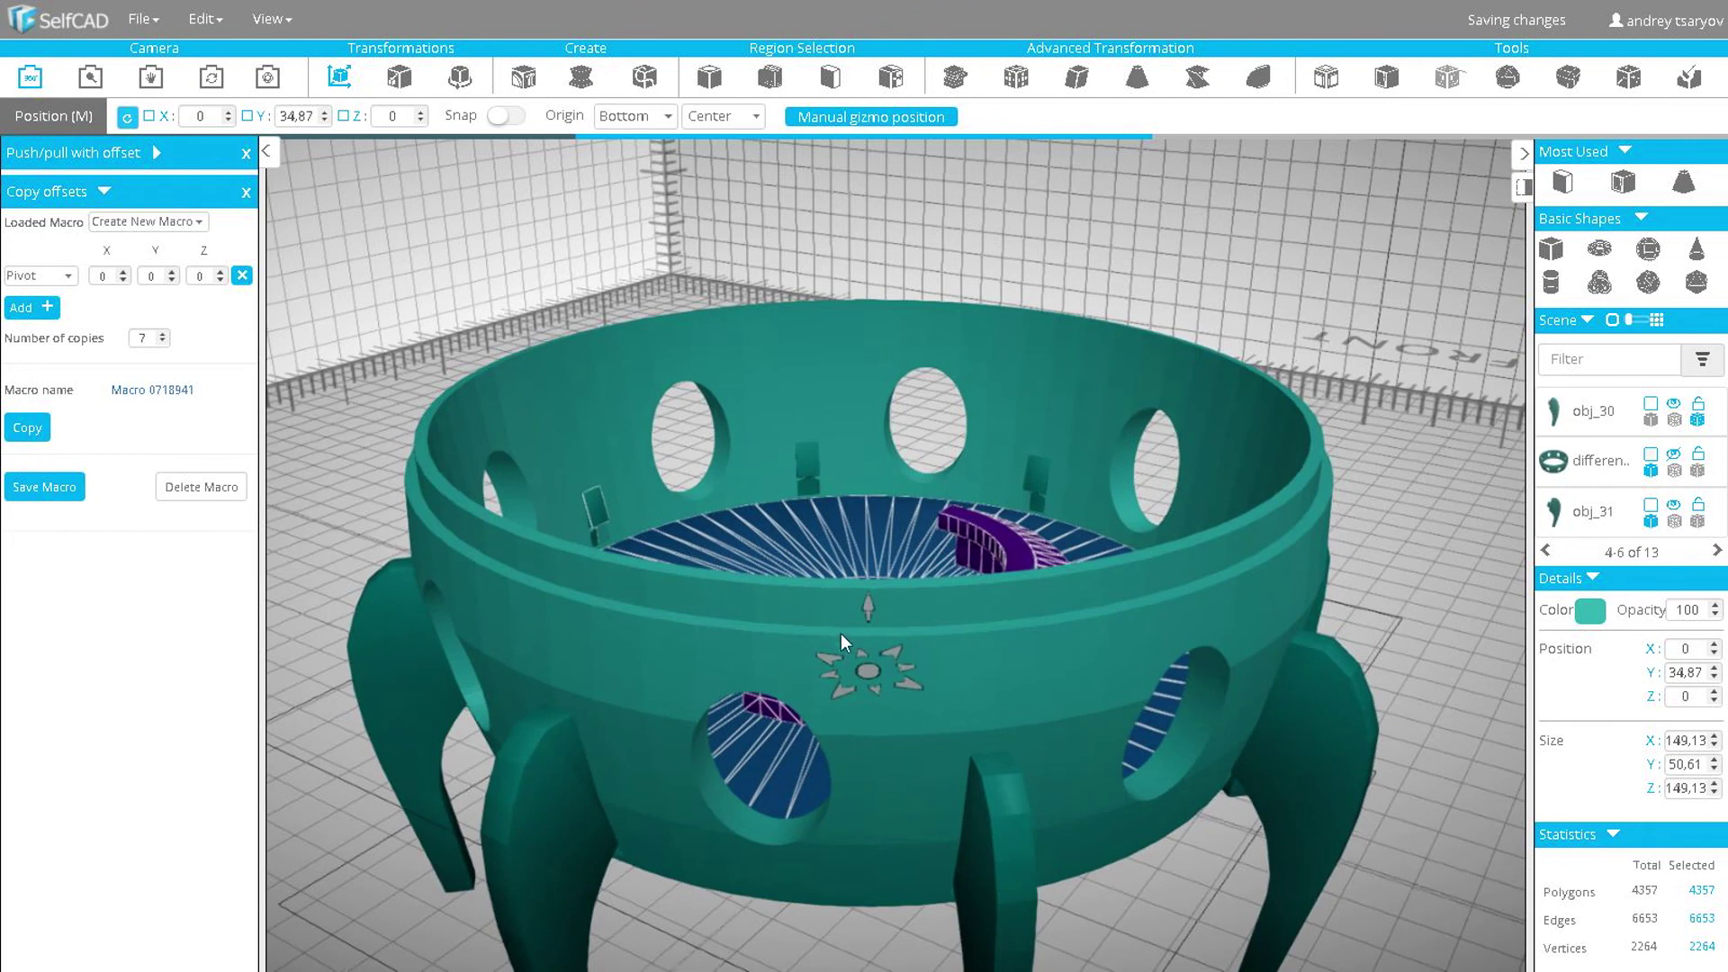
mouse_move(869, 608)
mouse_down()
mouse_move(867, 569)
mouse_move(863, 586)
mouse_up()
right_drag(1353, 403, 1377, 373)
scroll(908, 490, down, 5)
right_drag(630, 423, 711, 459)
- Add a faceted purple sphere 160 in size at the scene's origin and select it
click(211, 77)
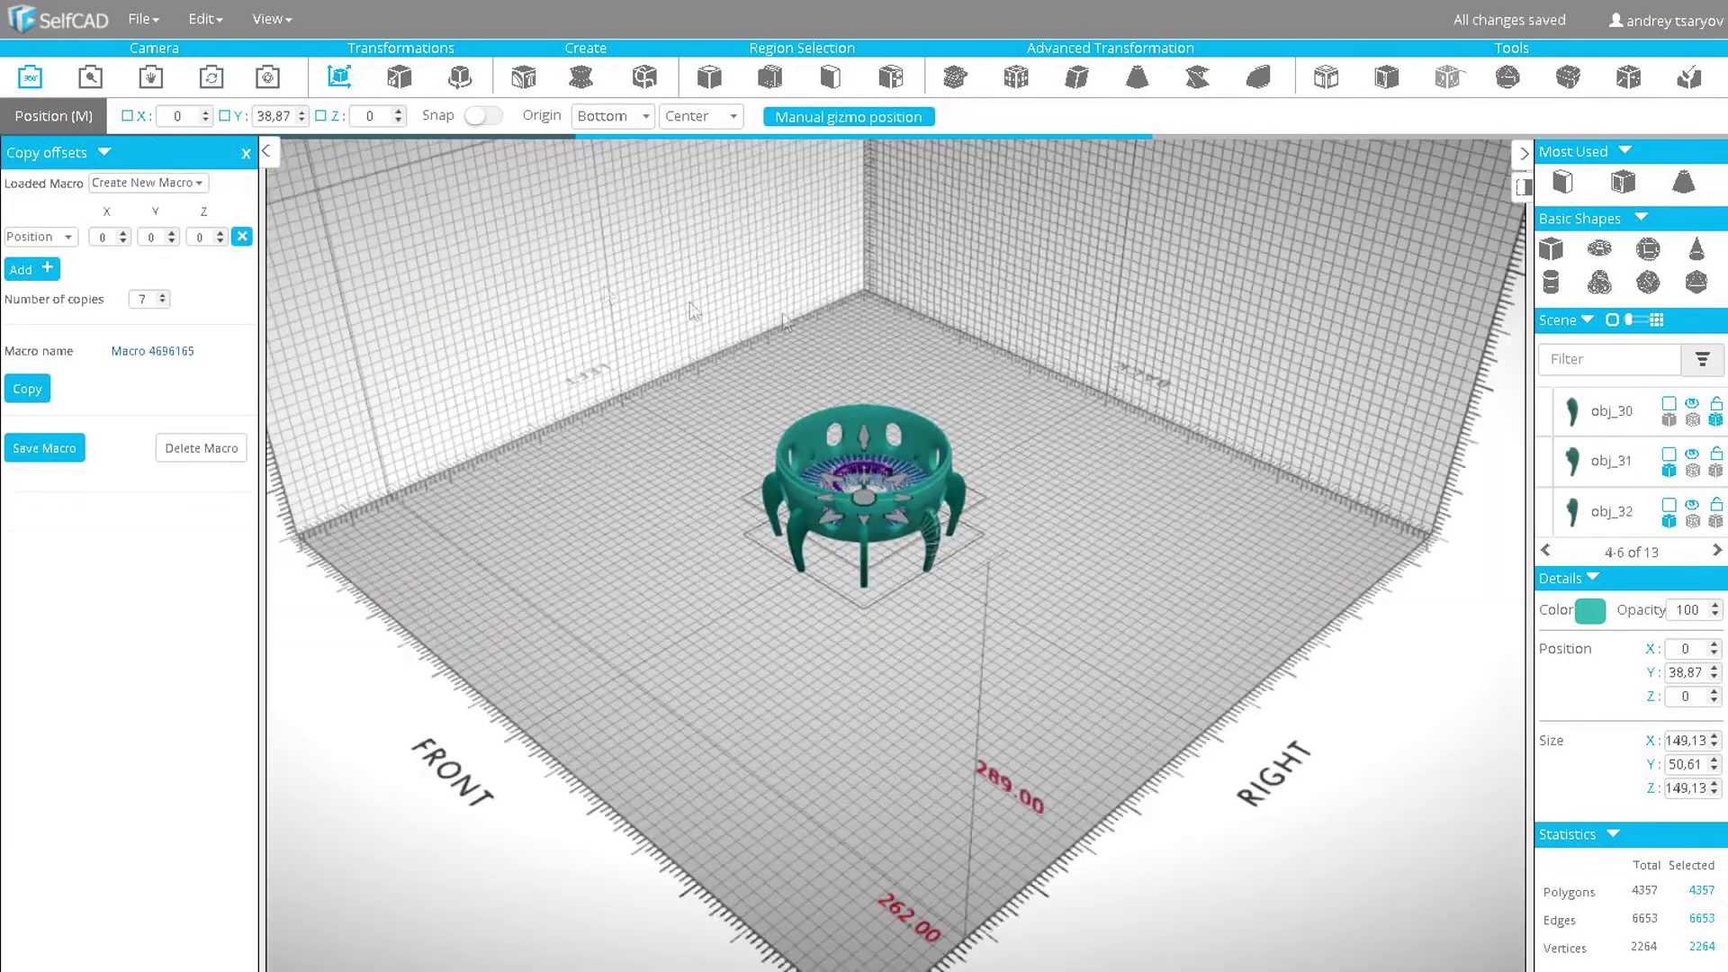
click(1648, 282)
click(236, 169)
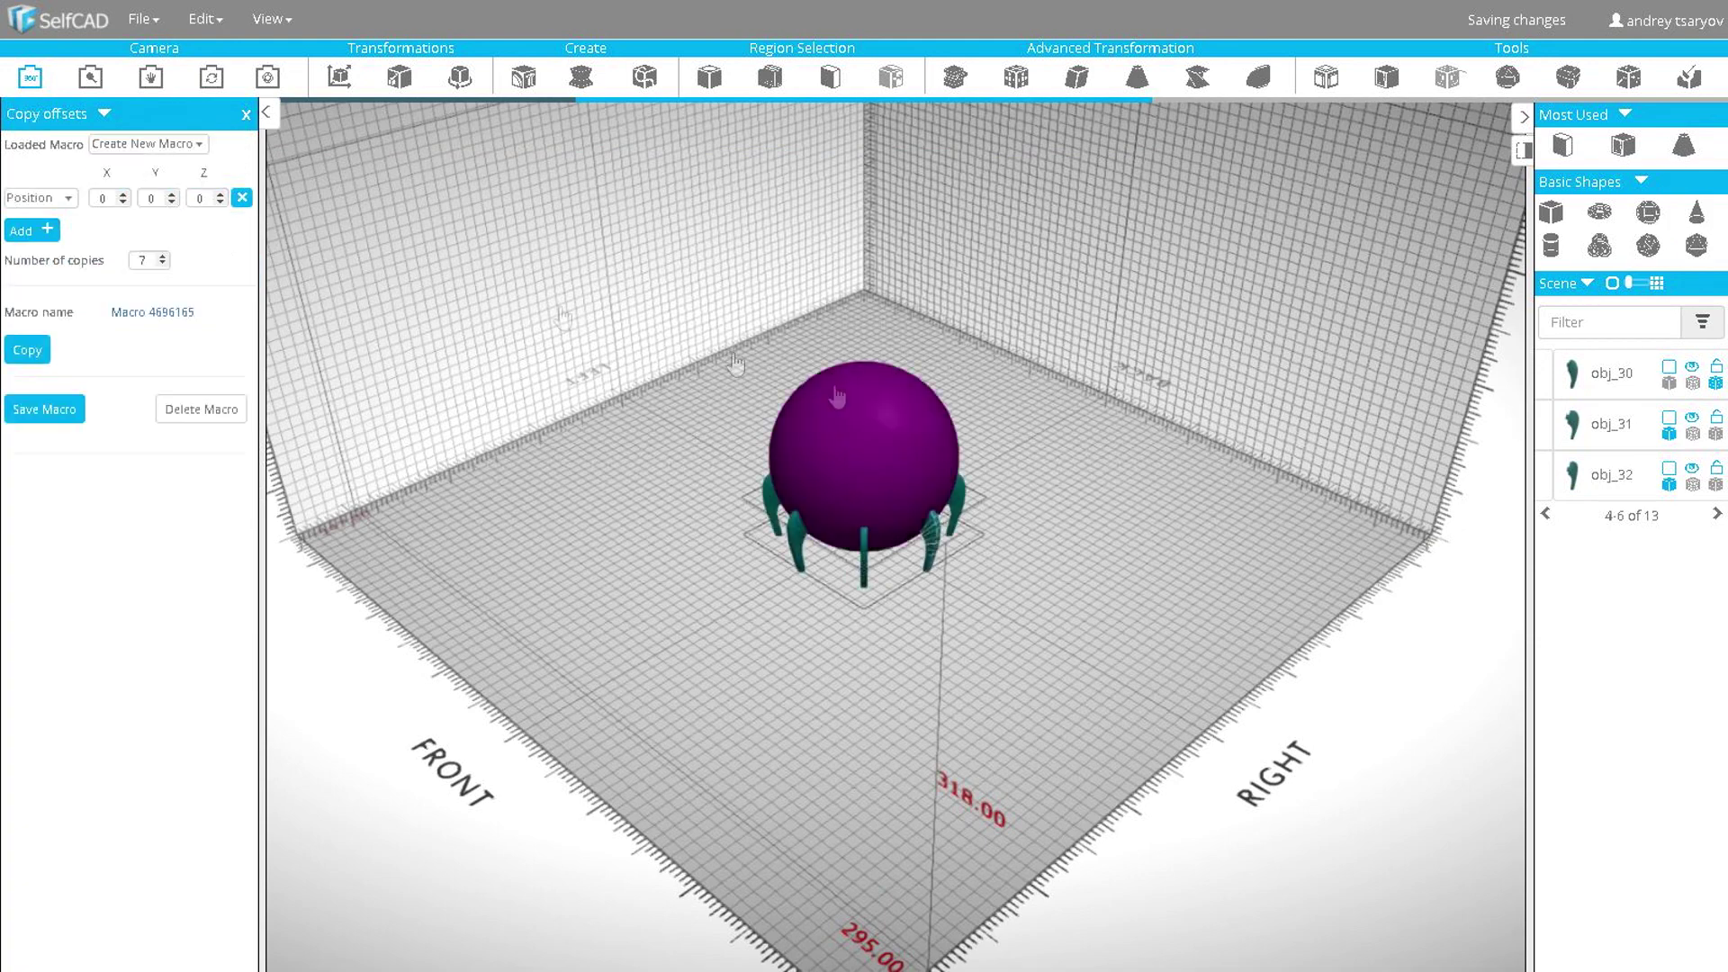
scroll(616, 407, up, 5)
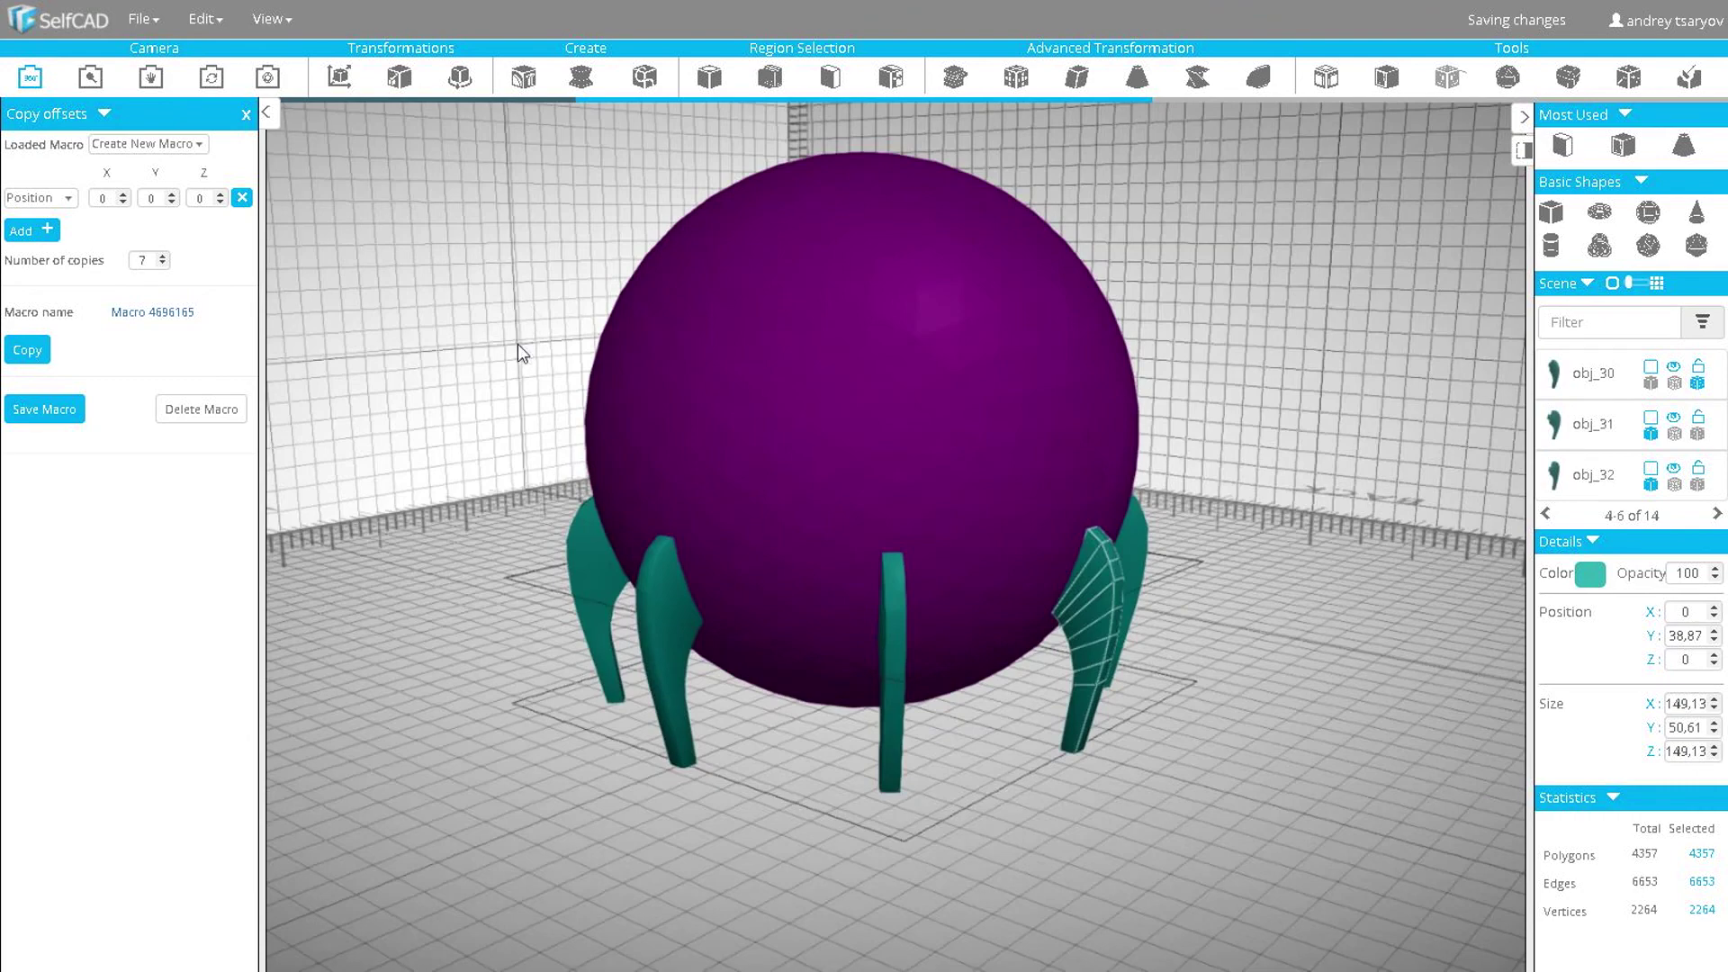
click(741, 362)
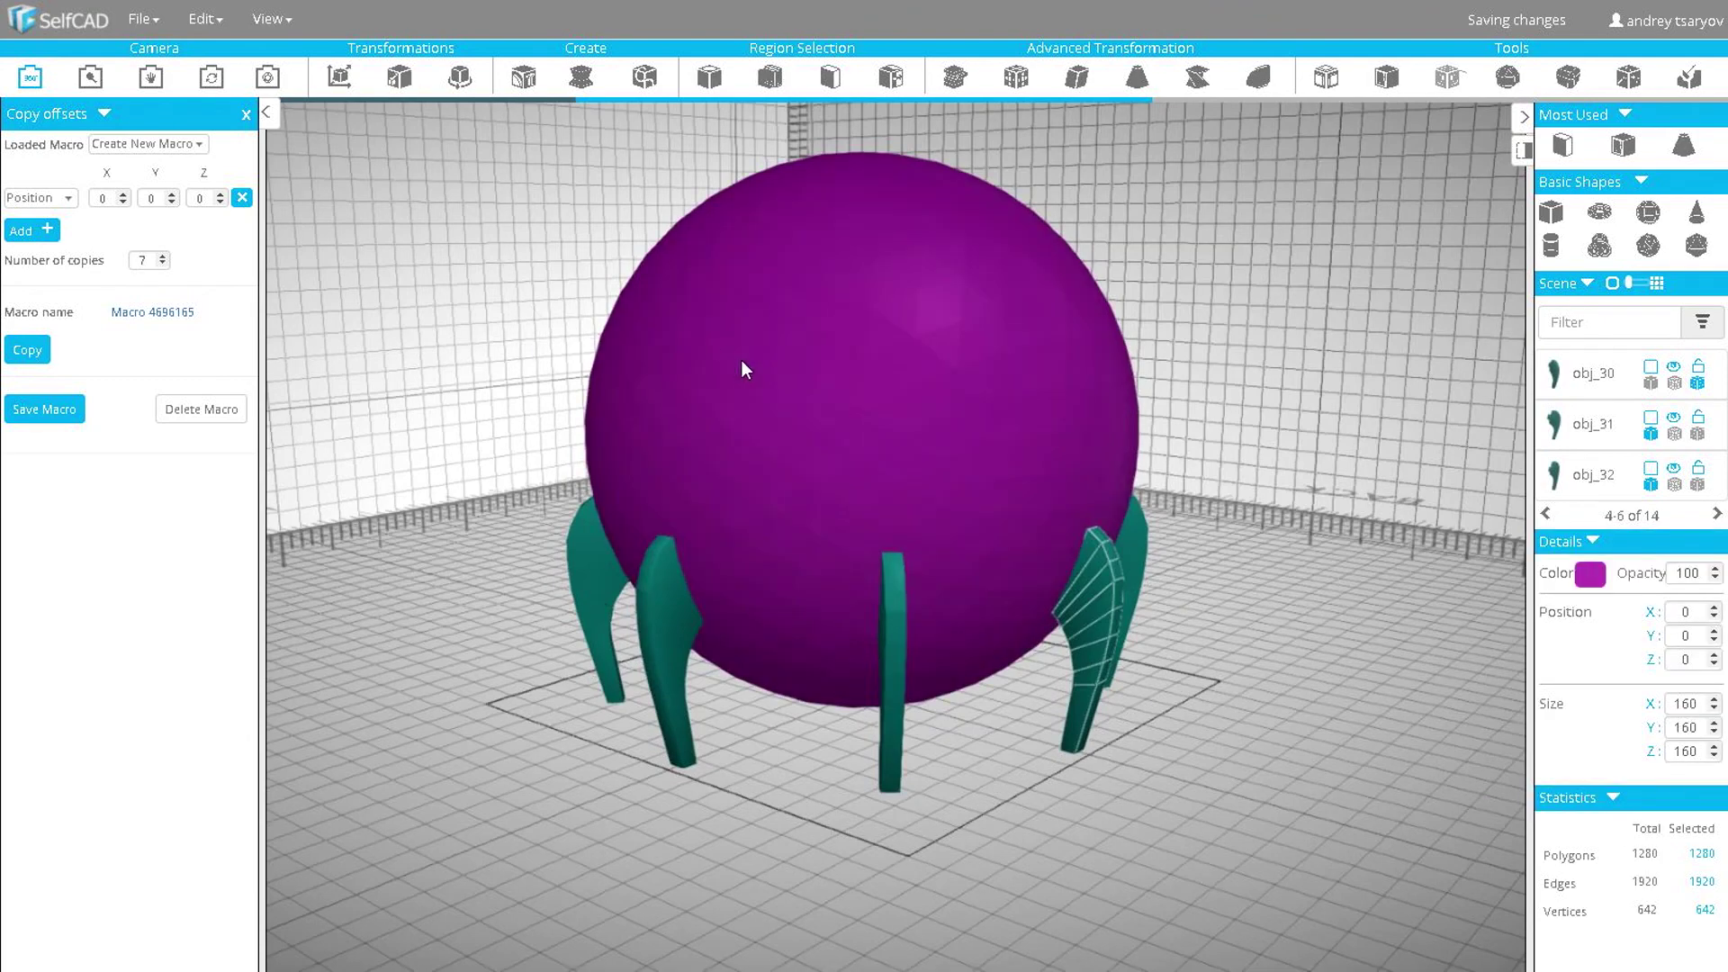
- Scale the sphere to 148 in X and Z to fit the container's rim and raise it to Y 2
click(400, 76)
click(347, 117)
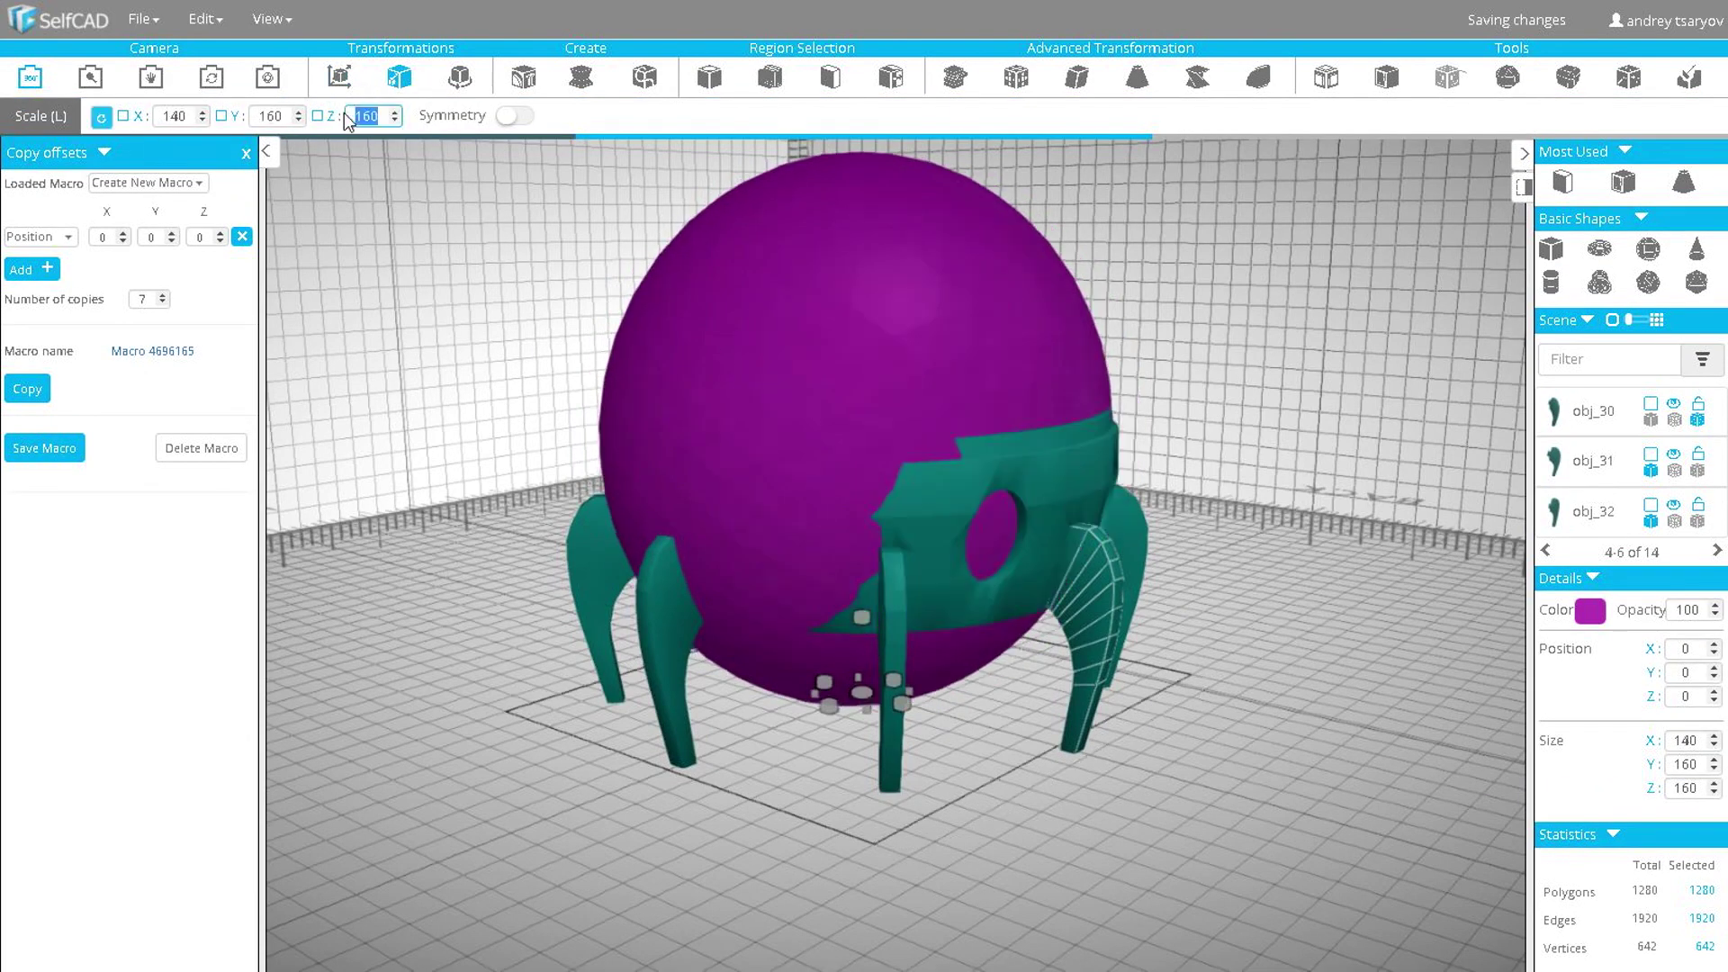
key(Return)
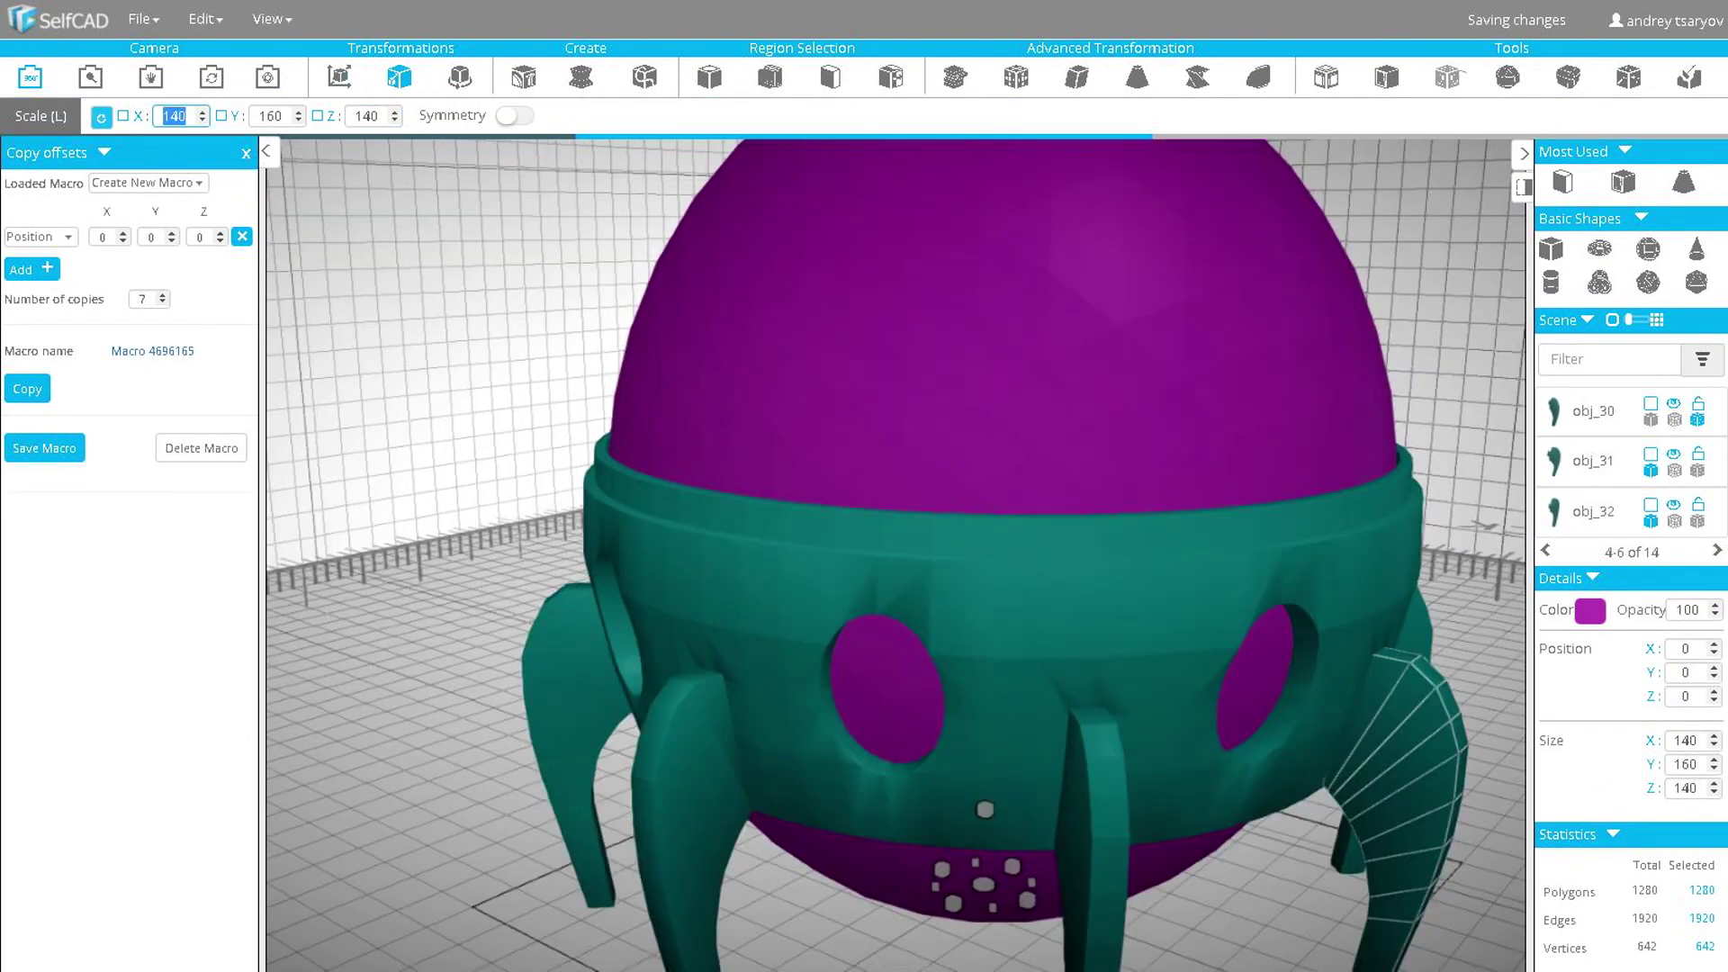
text(7147)
key(Return)
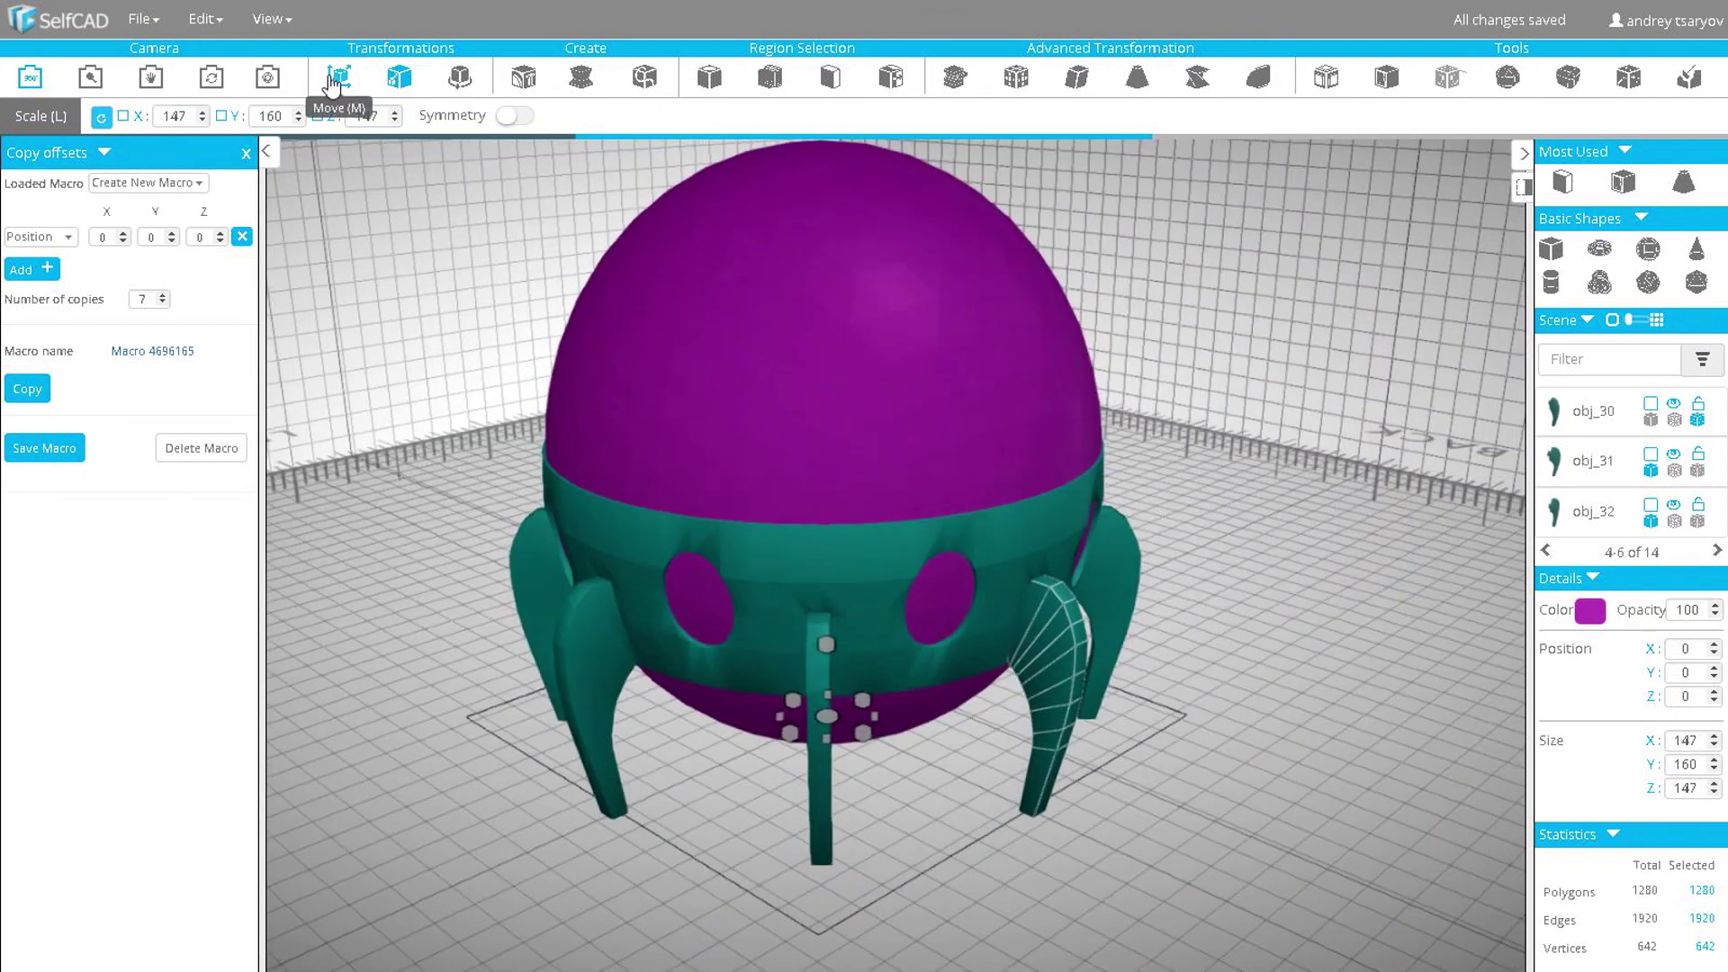
click(338, 76)
mouse_move(900, 725)
mouse_down()
mouse_move(899, 695)
mouse_move(904, 716)
mouse_up()
scroll(583, 486, up, 3)
scroll(579, 490, down, 3)
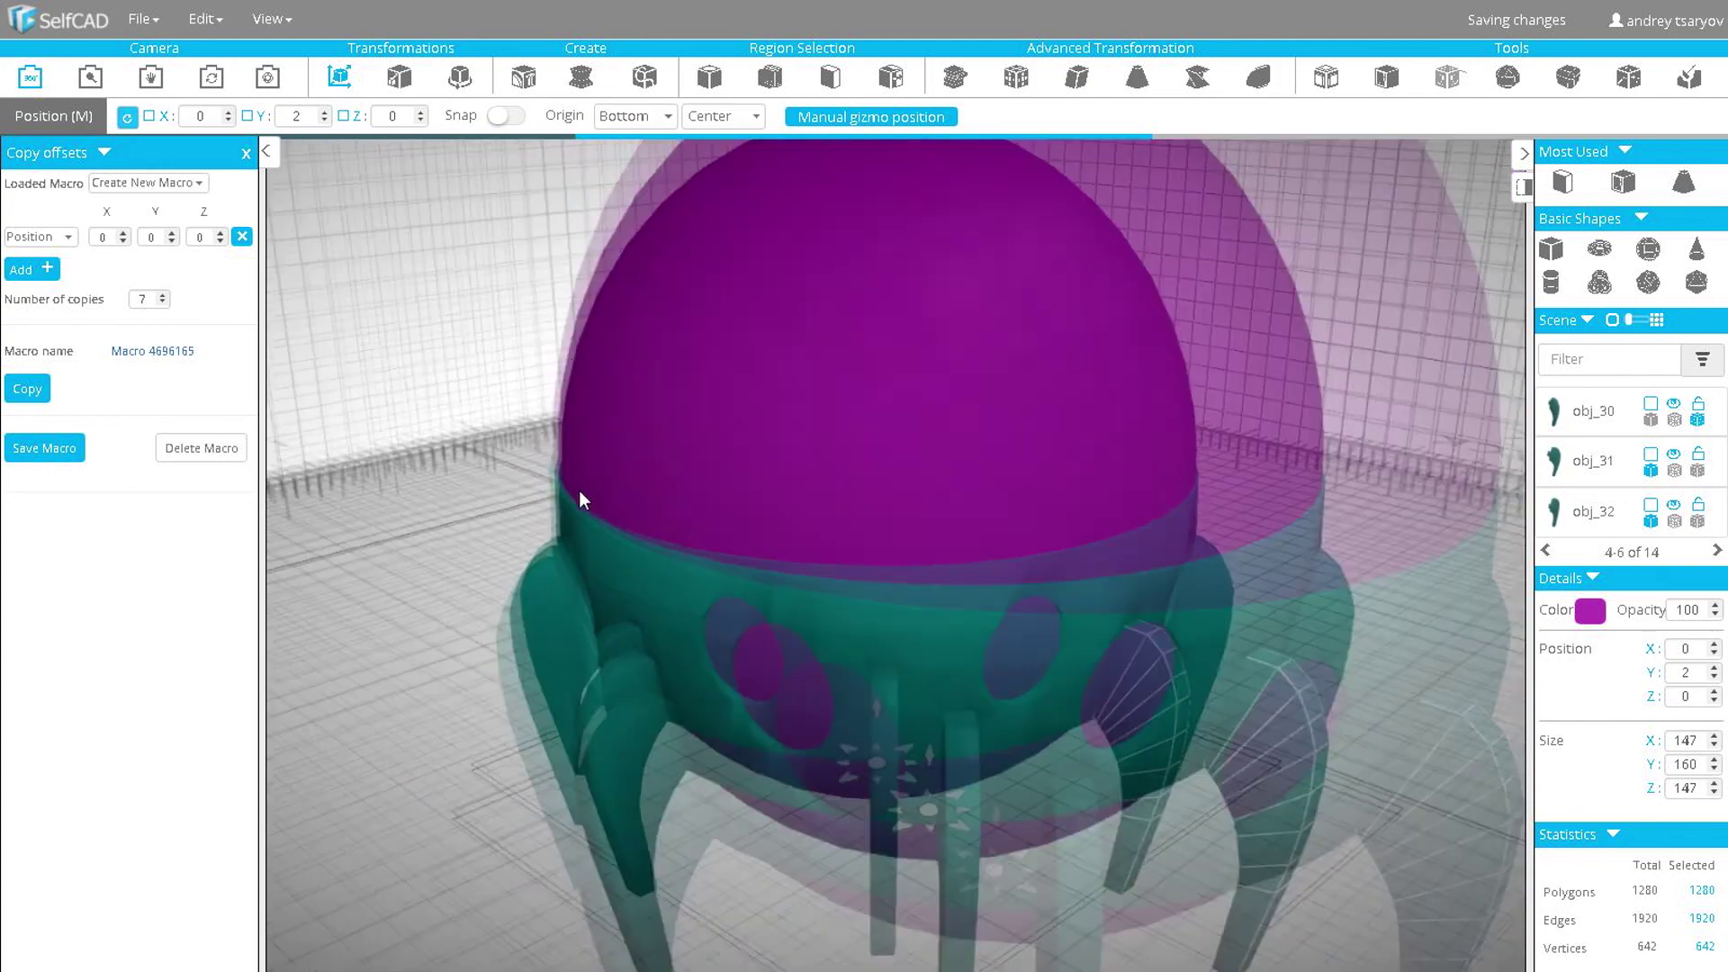
click(399, 77)
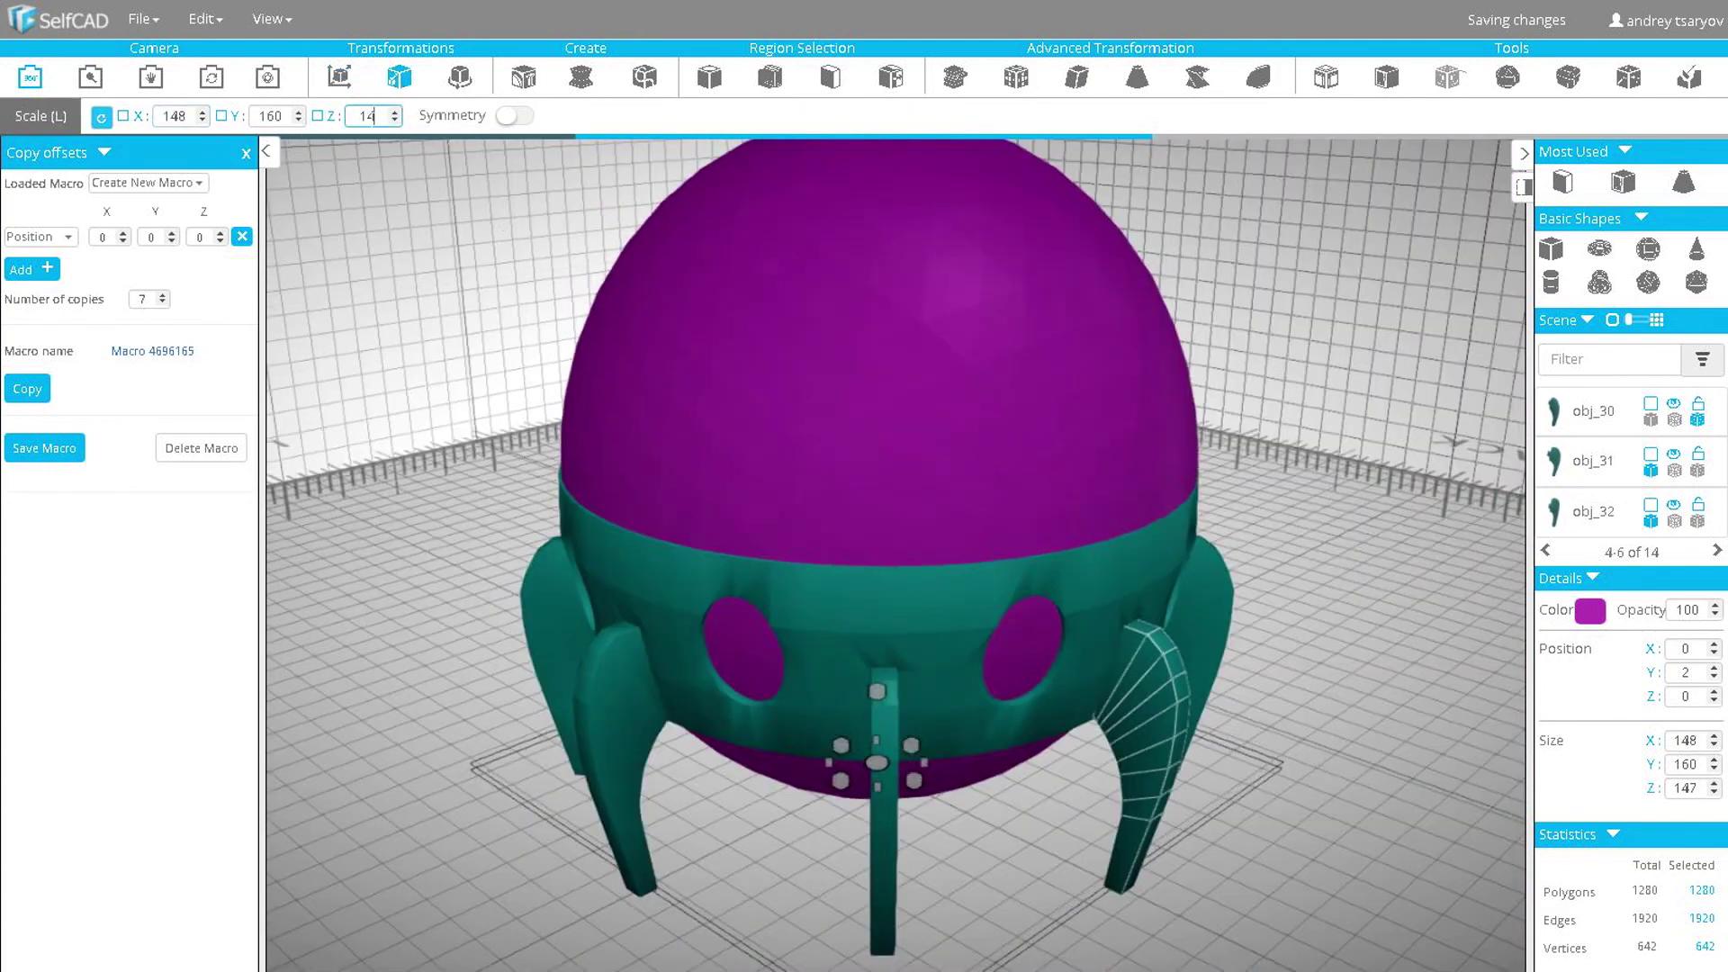
- Add a cube and widen it to about 213 by 209 so that it encloses the sphere's lower half
click(1549, 250)
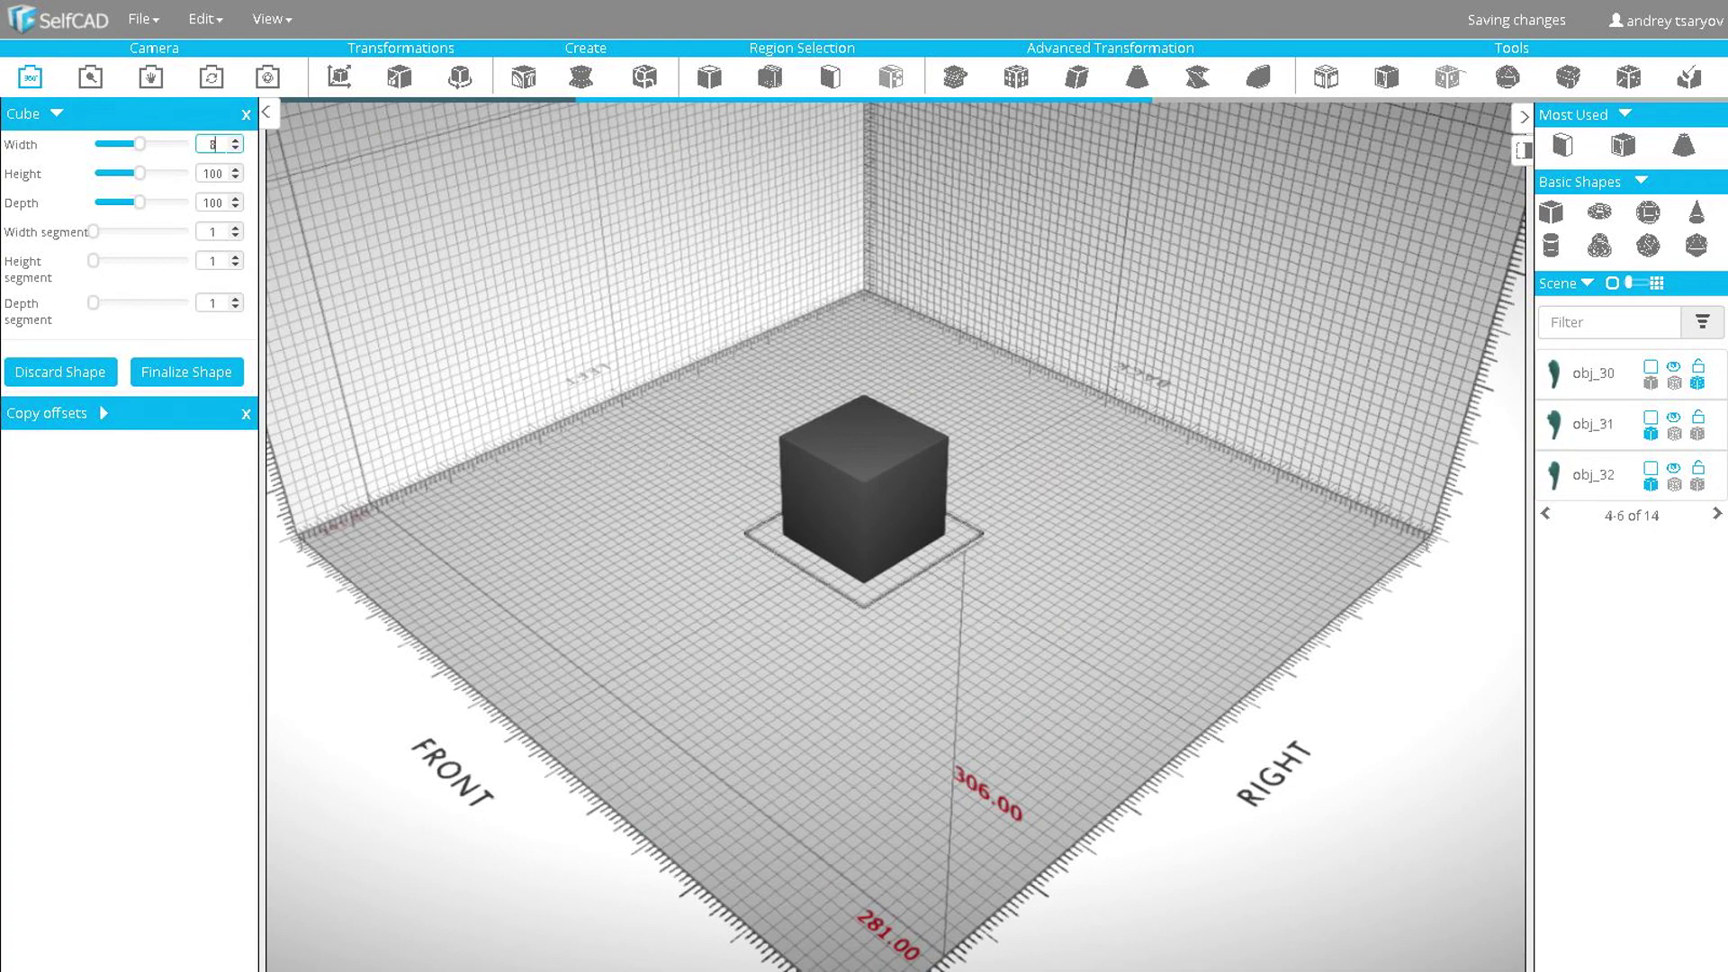
click(178, 386)
scroll(727, 619, up, 3)
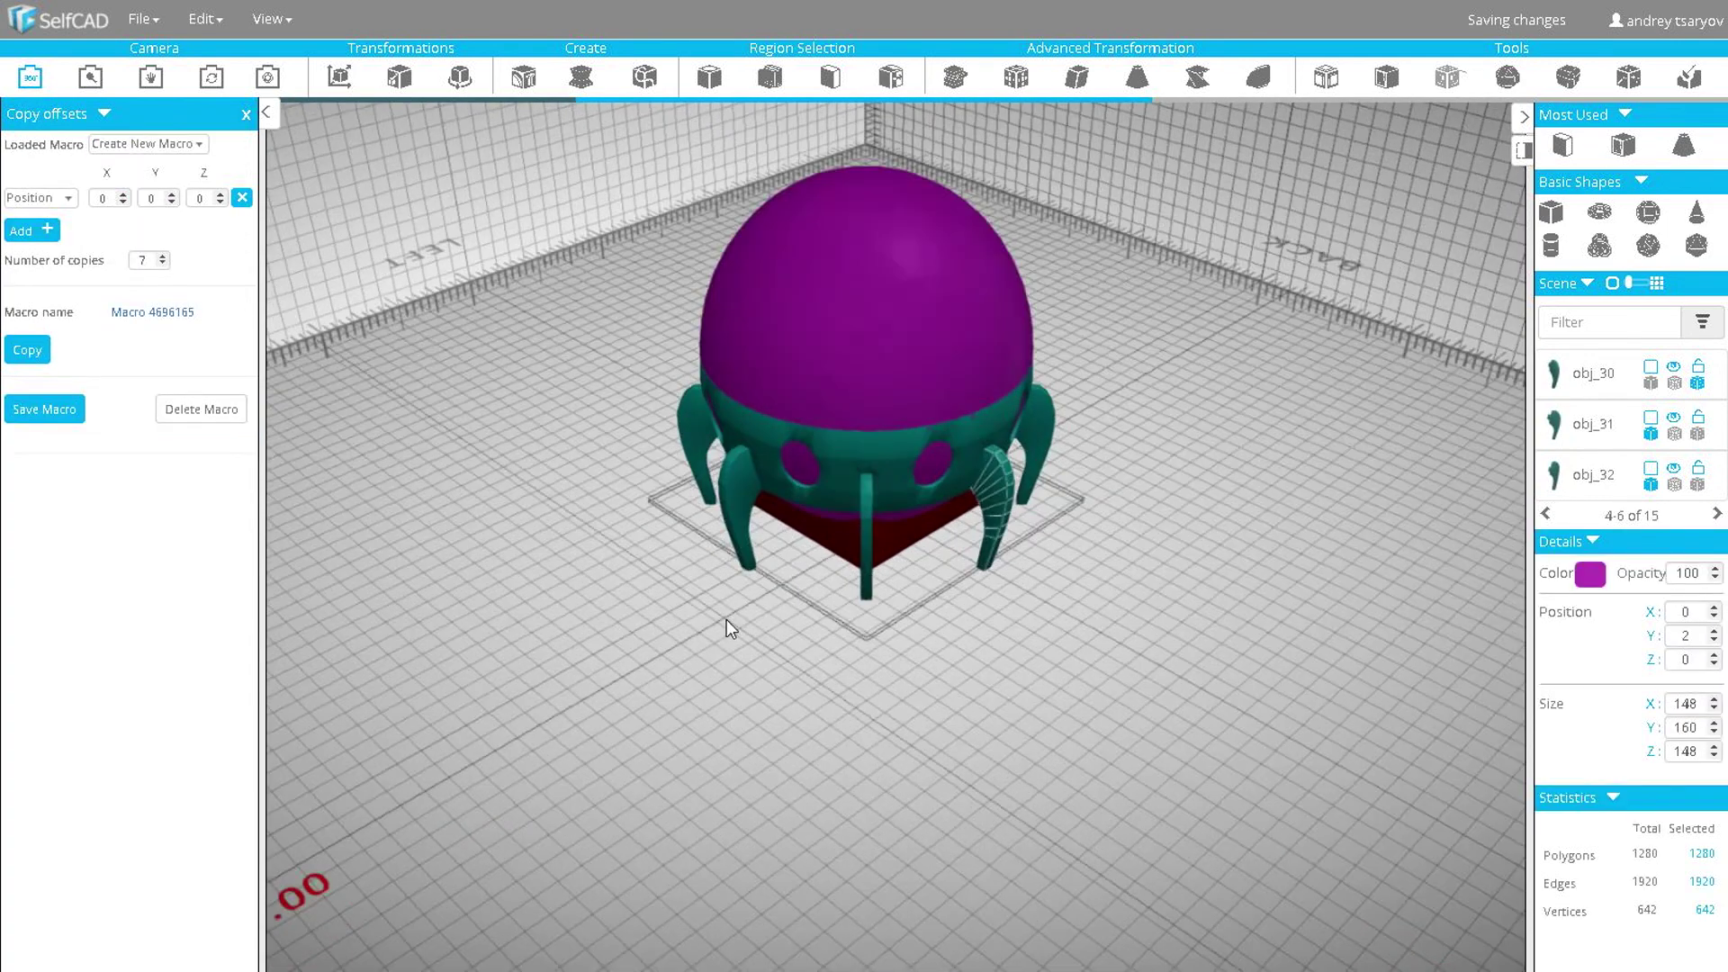
click(410, 80)
drag(829, 521, 944, 453)
drag(900, 523, 756, 455)
scroll(648, 501, up, 3)
drag(648, 501, 953, 381)
- Lower the sphere to Y 0 and subtract the cube from it with Boolean Difference, leaving only the upper dome
click(950, 382)
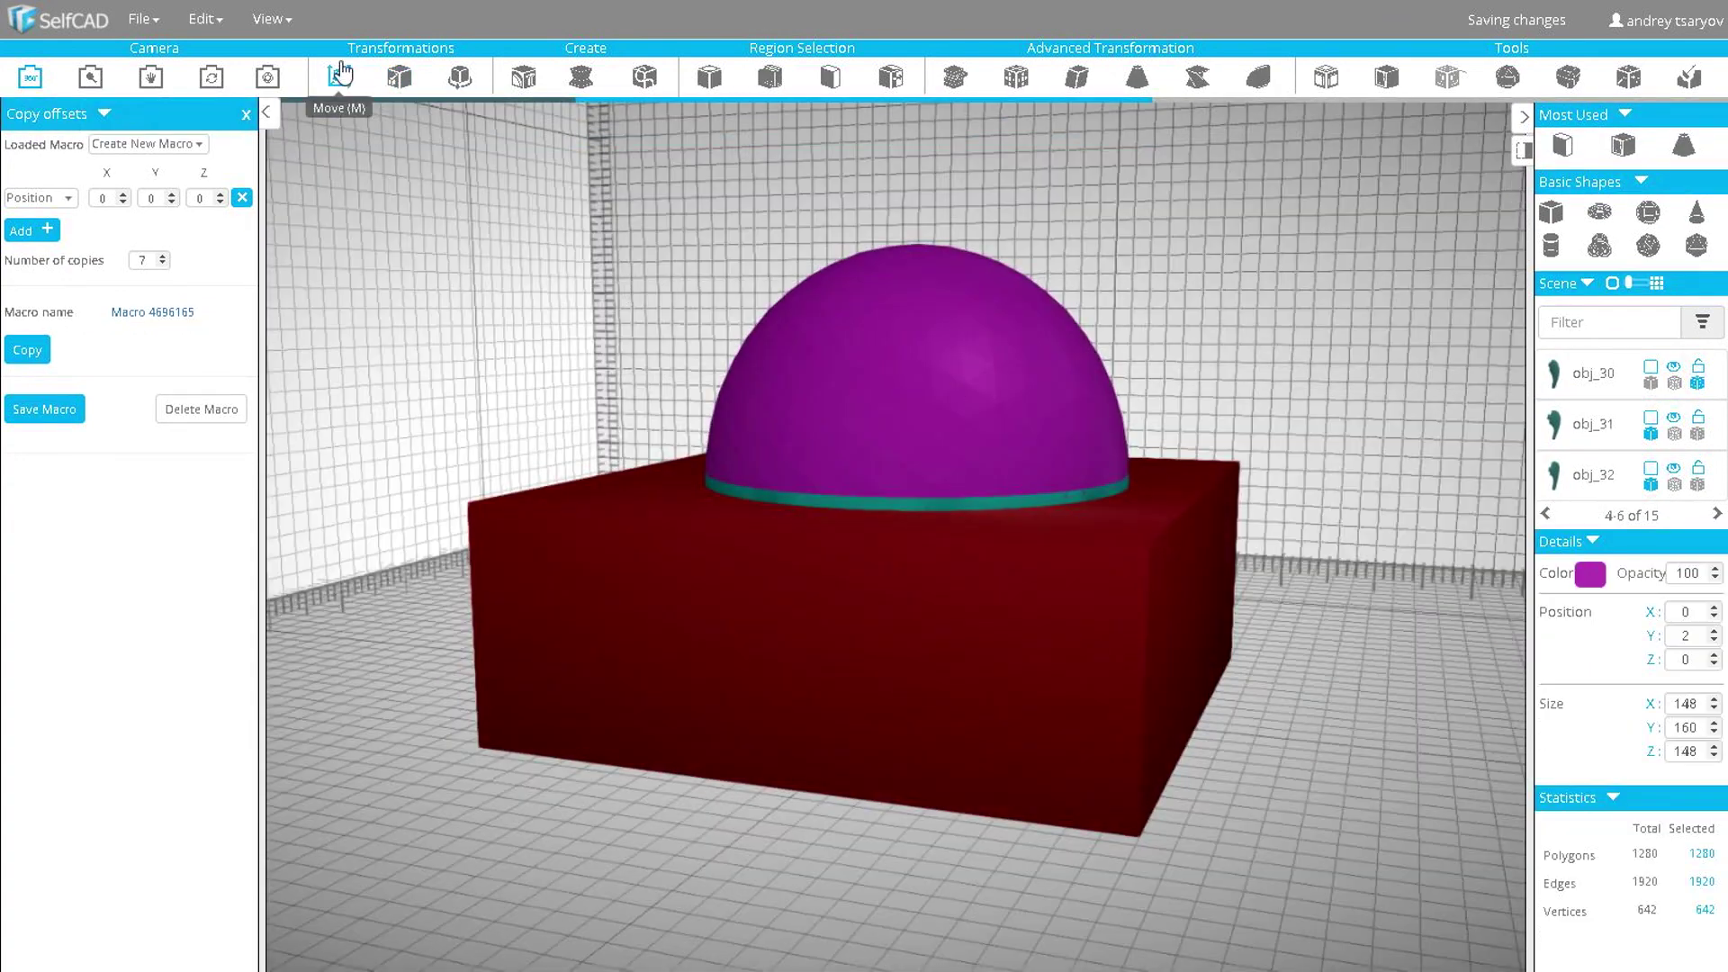
click(339, 78)
shift+click(1116, 604)
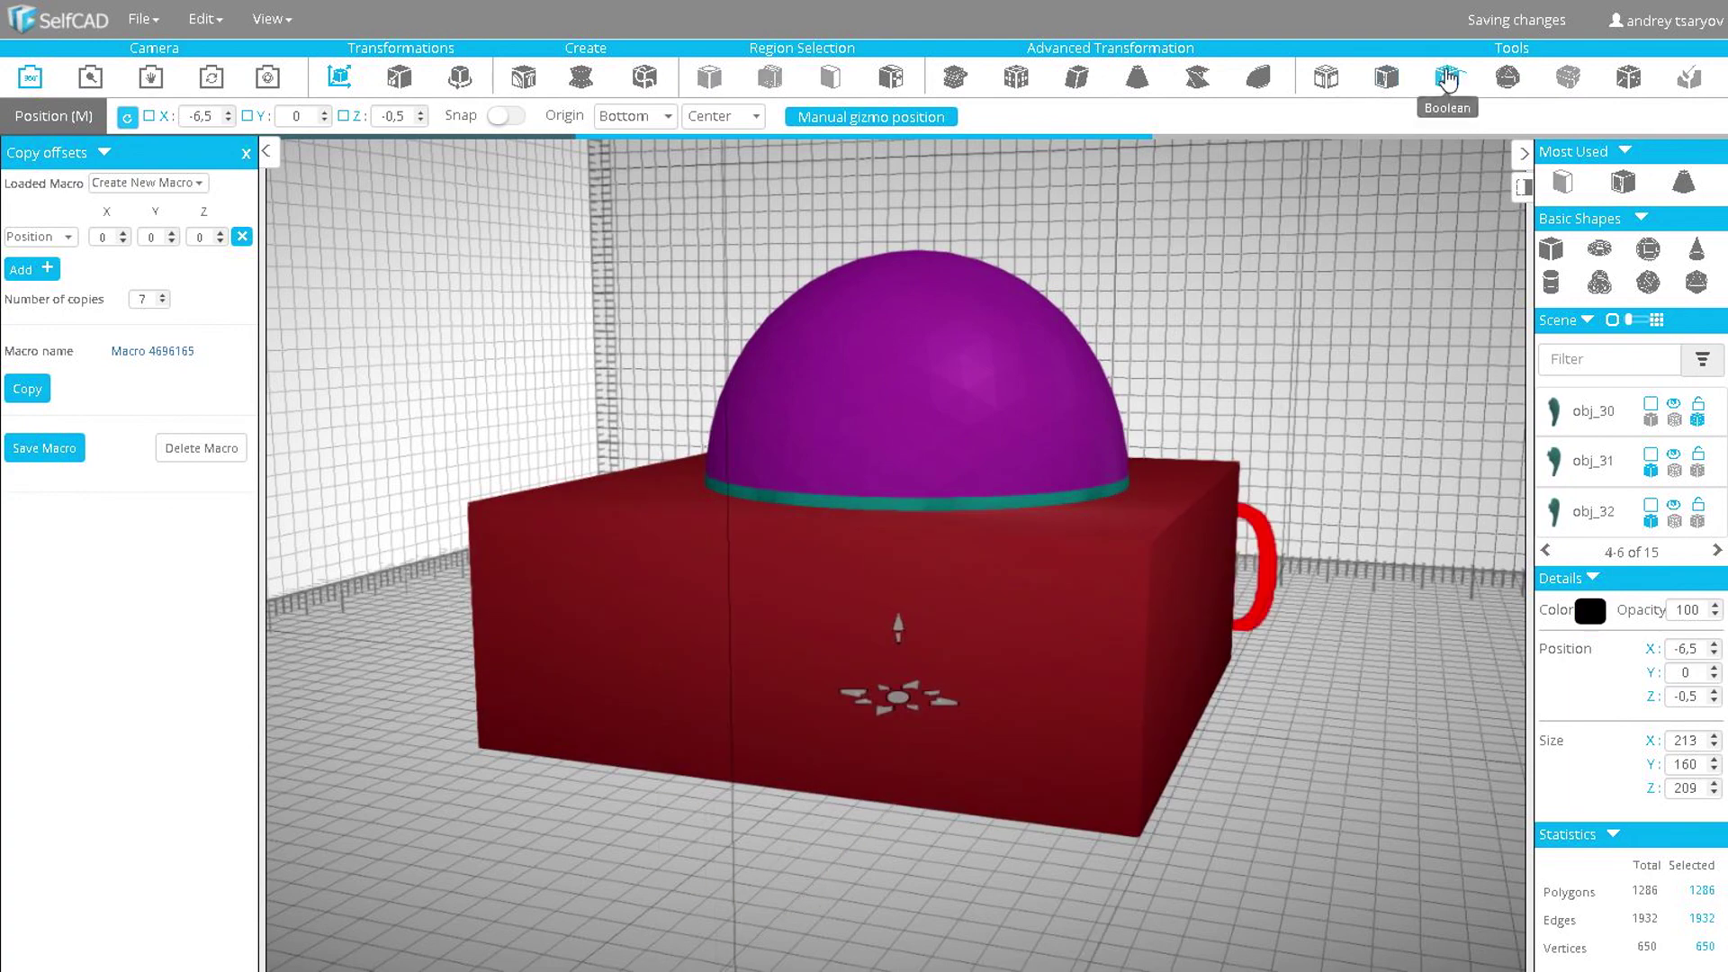
click(1447, 77)
click(553, 116)
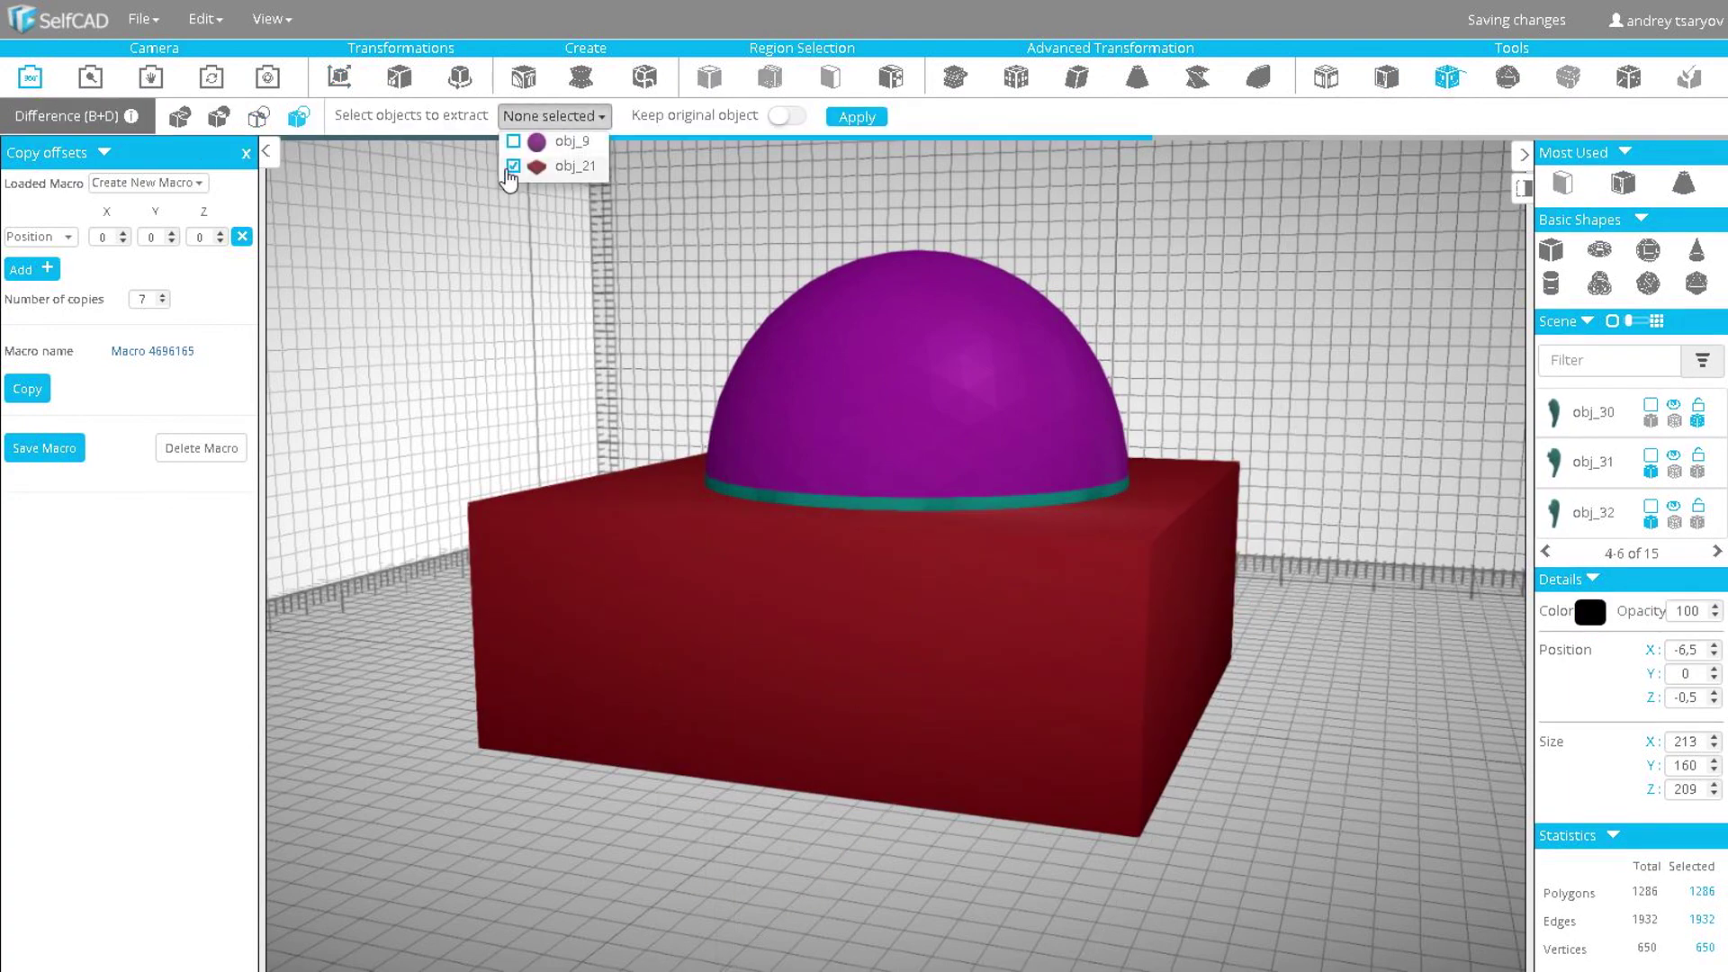
click(857, 116)
scroll(794, 389, up, 3)
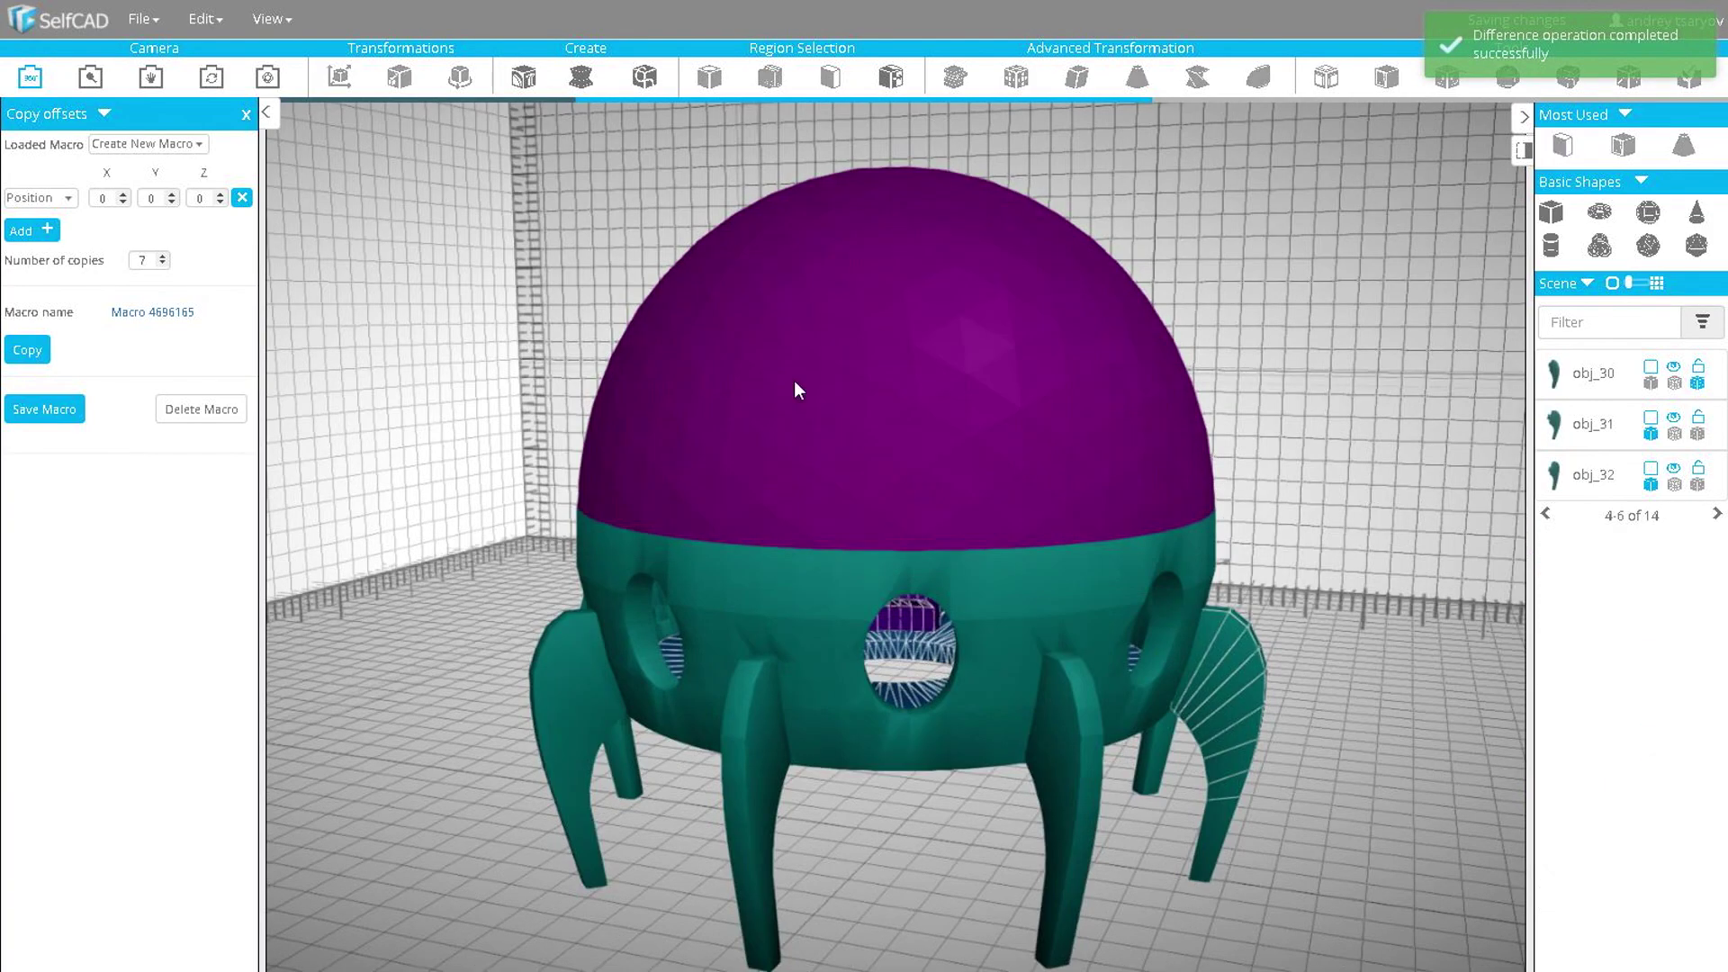
- Stretch the purple dome to a height of 100 and raise it to Y 84
click(794, 389)
click(399, 78)
drag(900, 437, 898, 349)
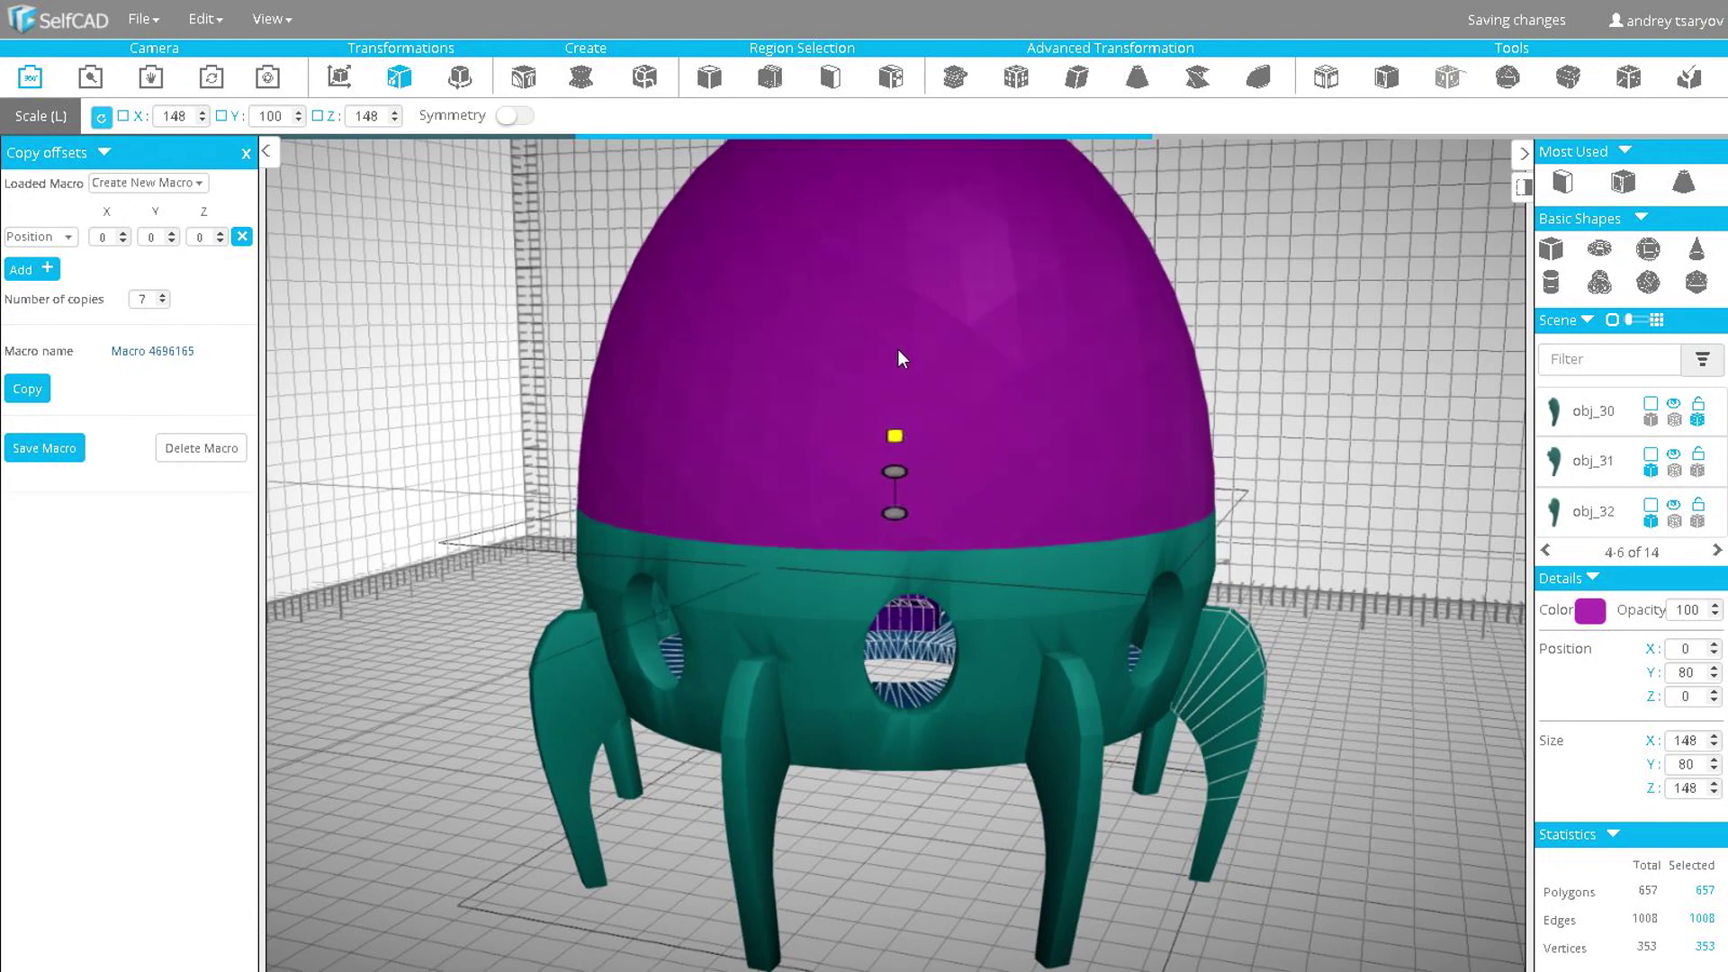
click(340, 80)
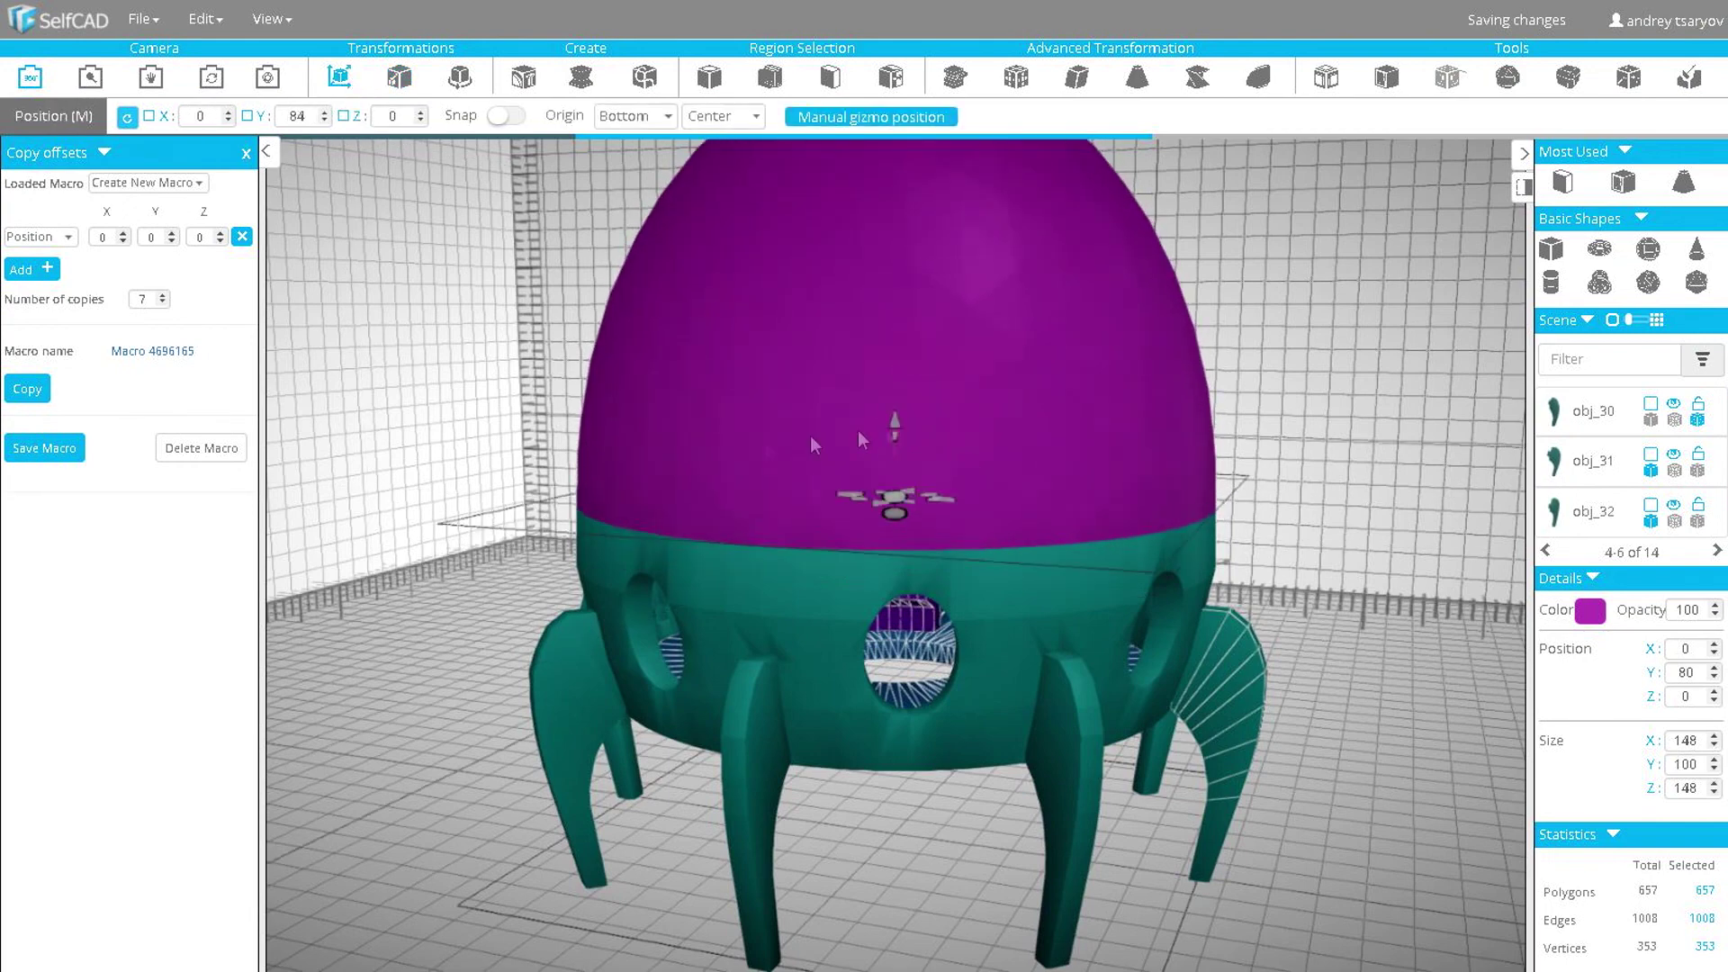
- Stretch the selected purple dome to a height of 165 in Y
click(1717, 551)
click(1651, 454)
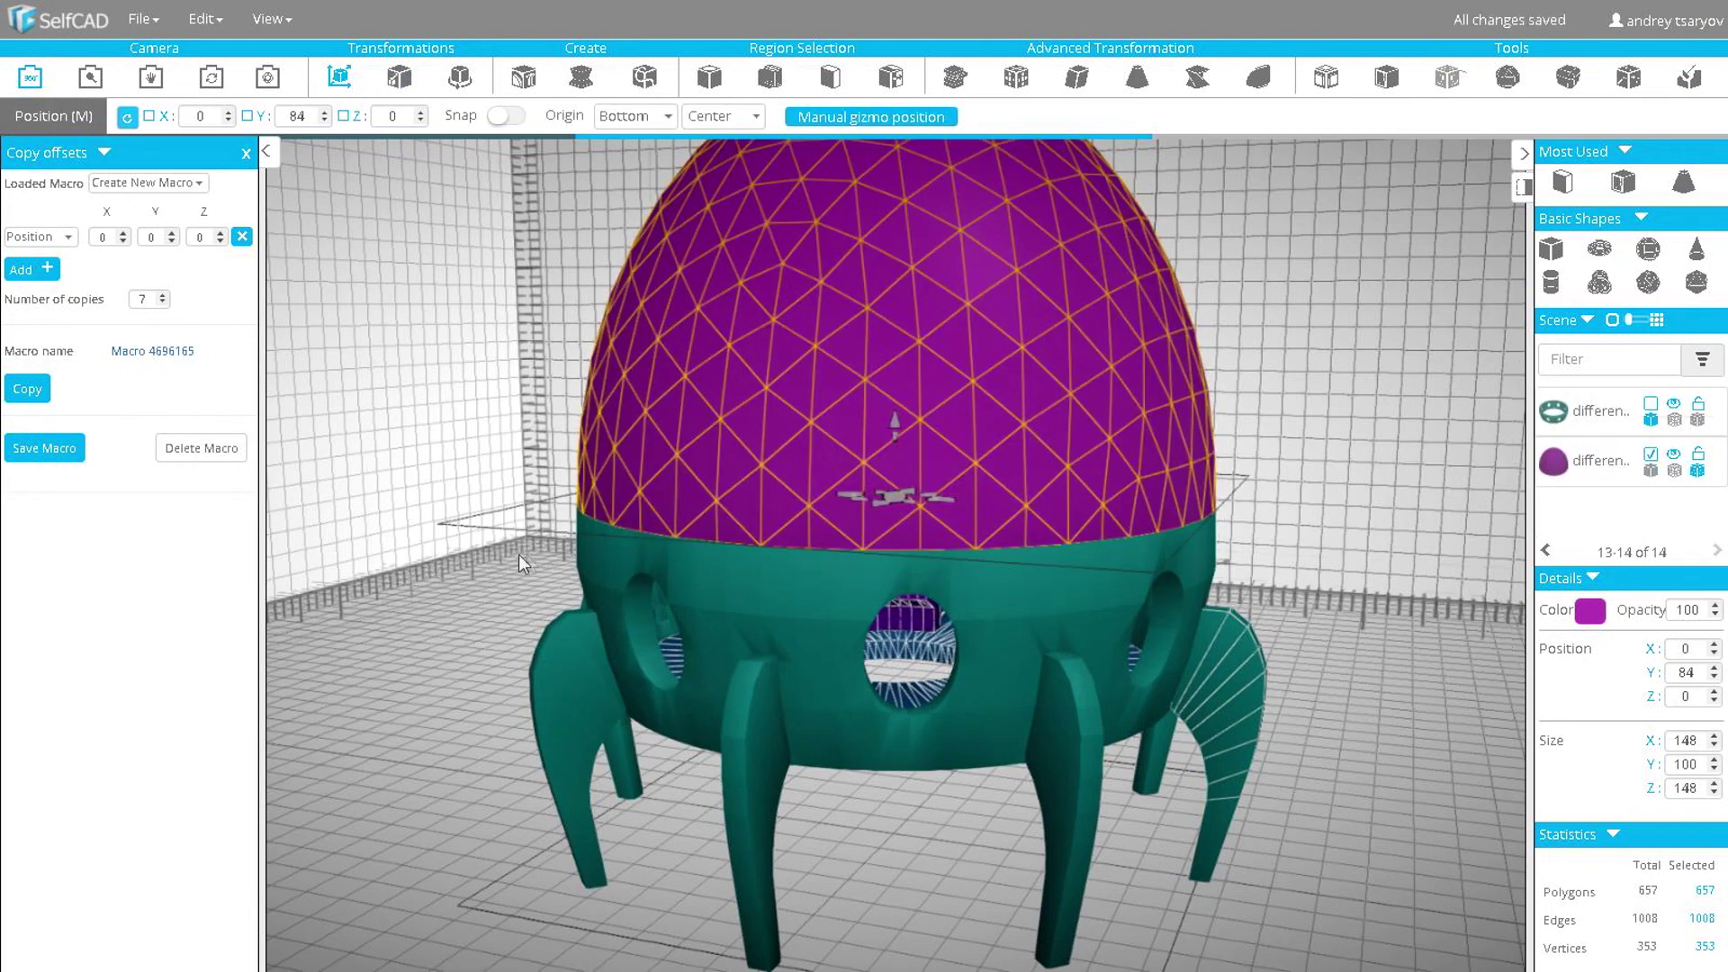
scroll(518, 554, up, 5)
scroll(1147, 378, down, 5)
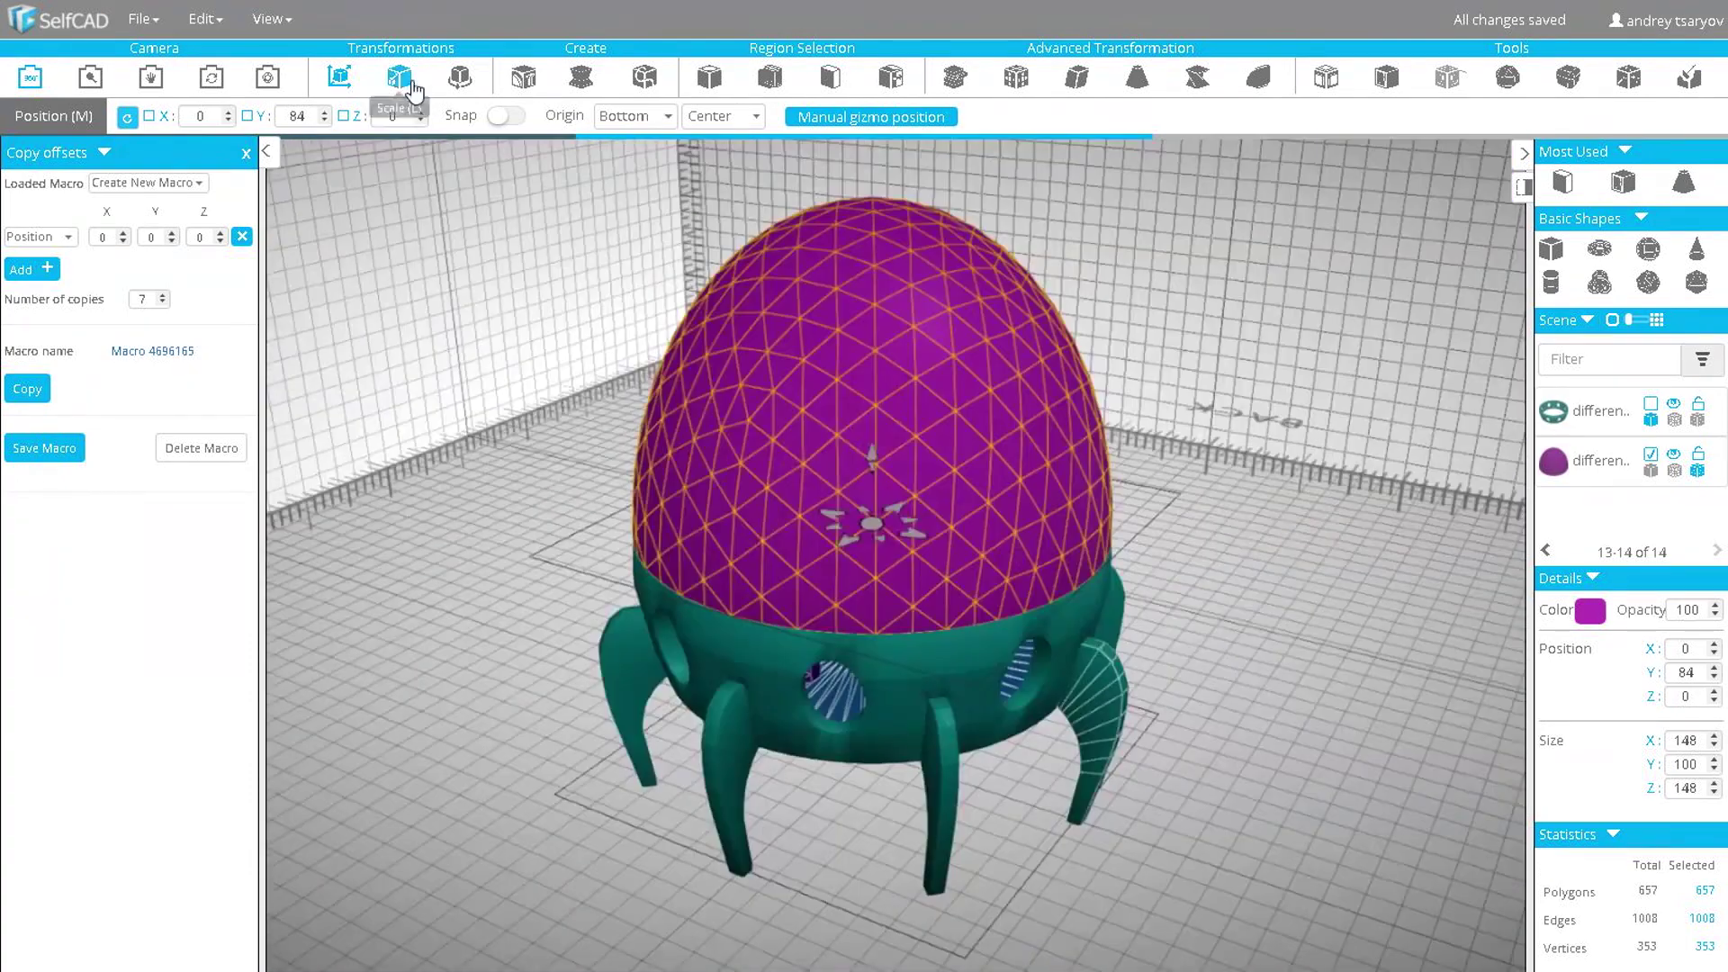
click(399, 78)
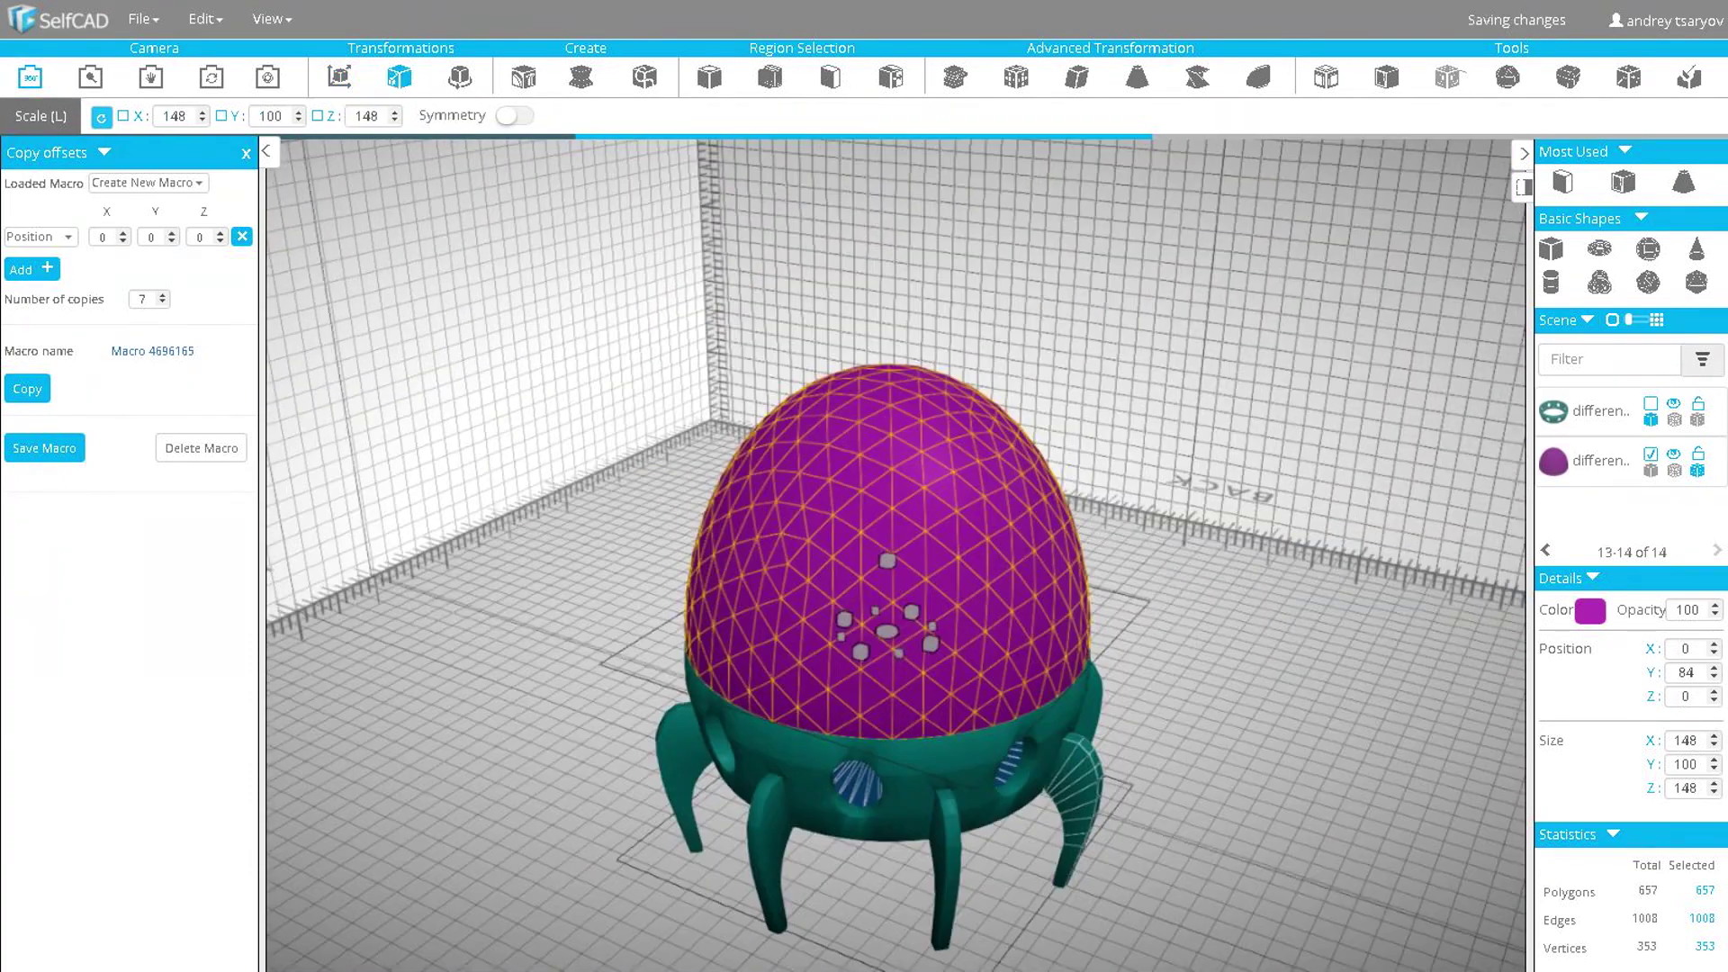
text(165)
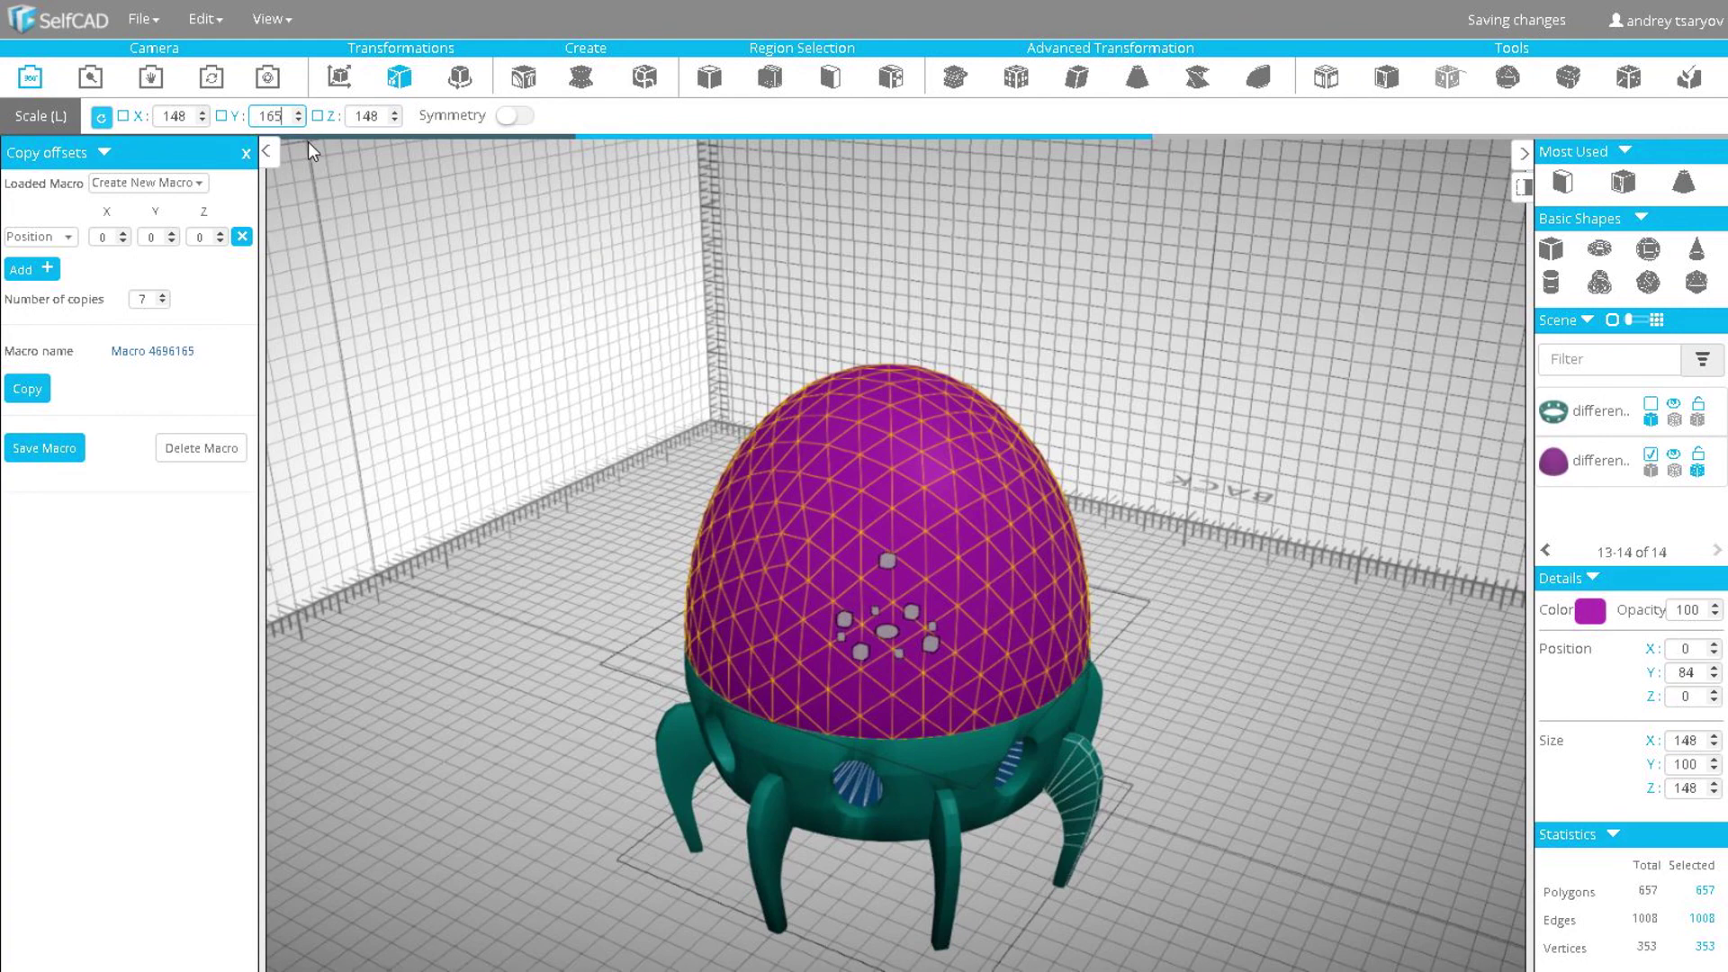
key(Return)
- Reposition the stretched dome at Y 84 so that its base meets the container's rim
click(346, 78)
drag(891, 636, 886, 540)
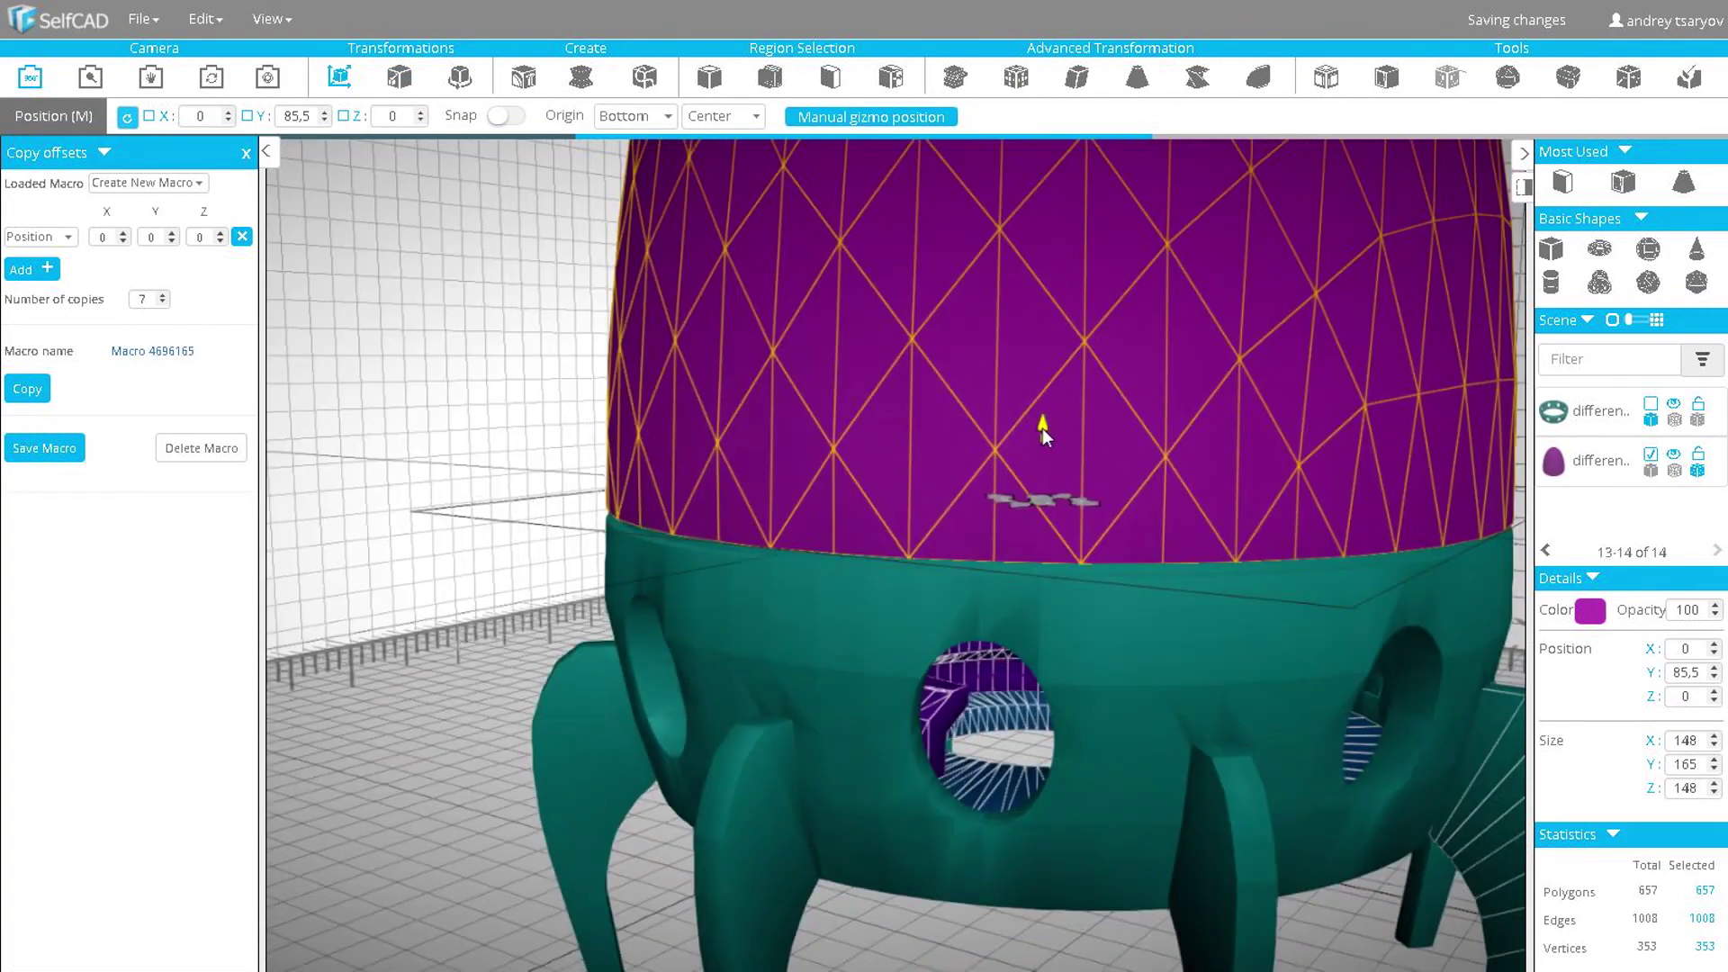
drag(1043, 429, 1040, 435)
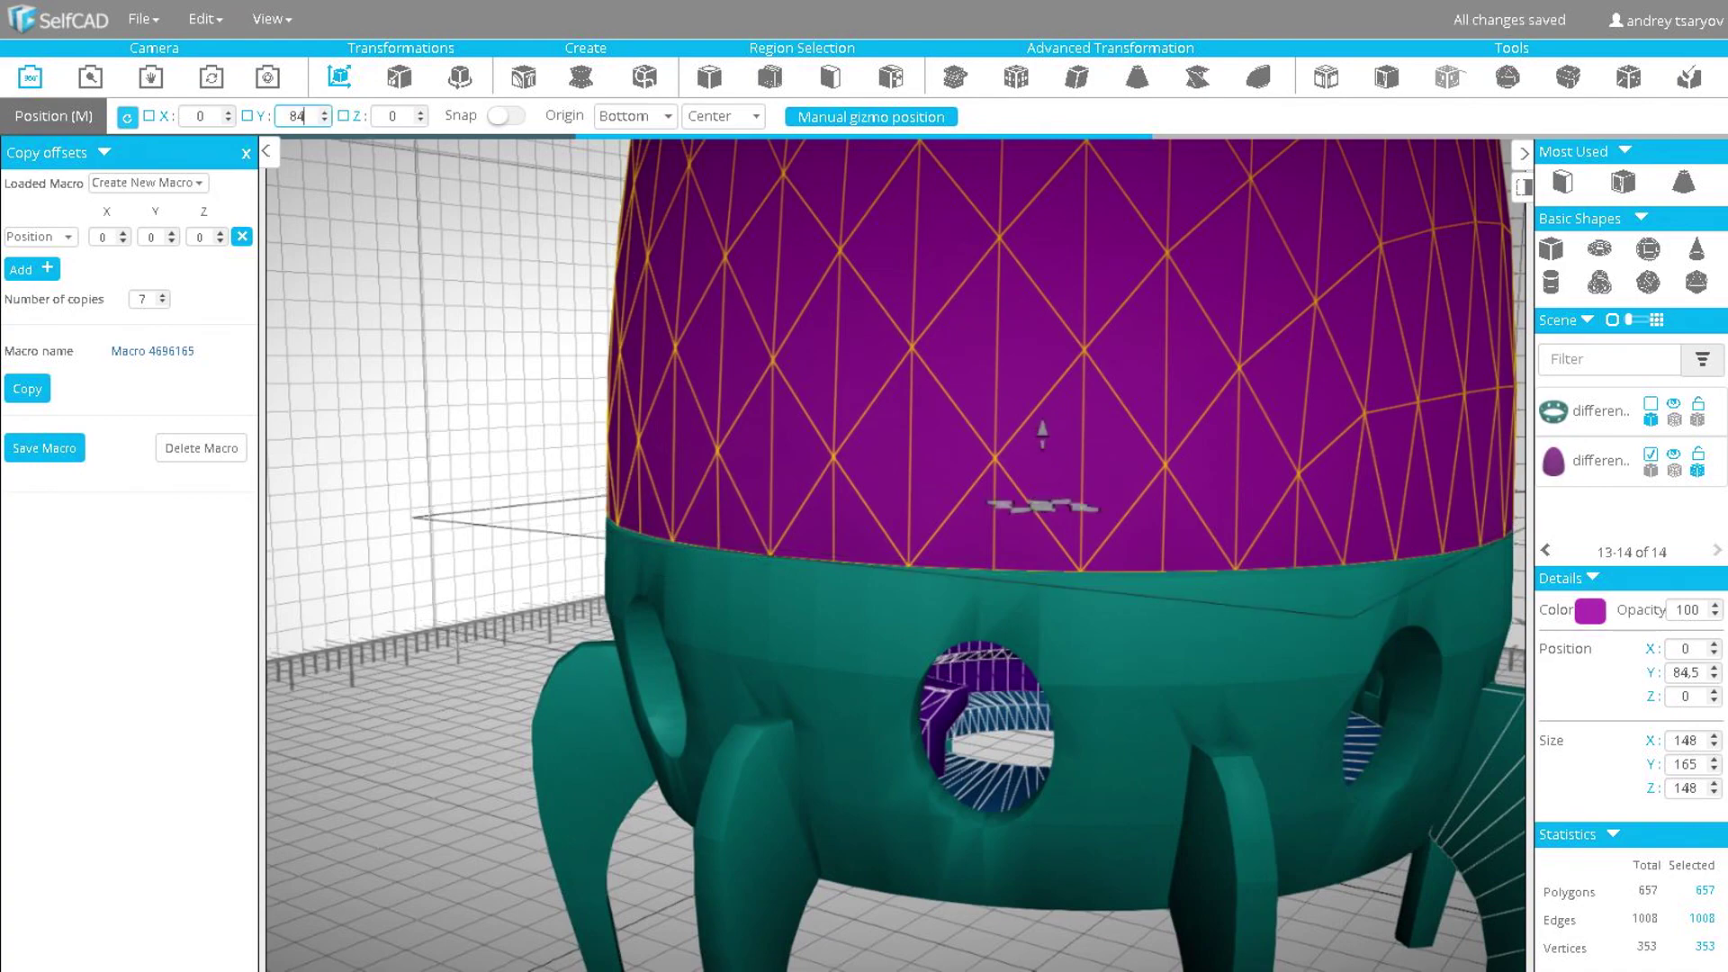
key(Return)
- Increase the dome's height to 175 in Y, keeping its width and depth at 148
scroll(521, 397, up, 5)
drag(522, 397, 464, 393)
drag(439, 388, 637, 405)
scroll(445, 398, down, 10)
click(403, 78)
drag(259, 116, 303, 153)
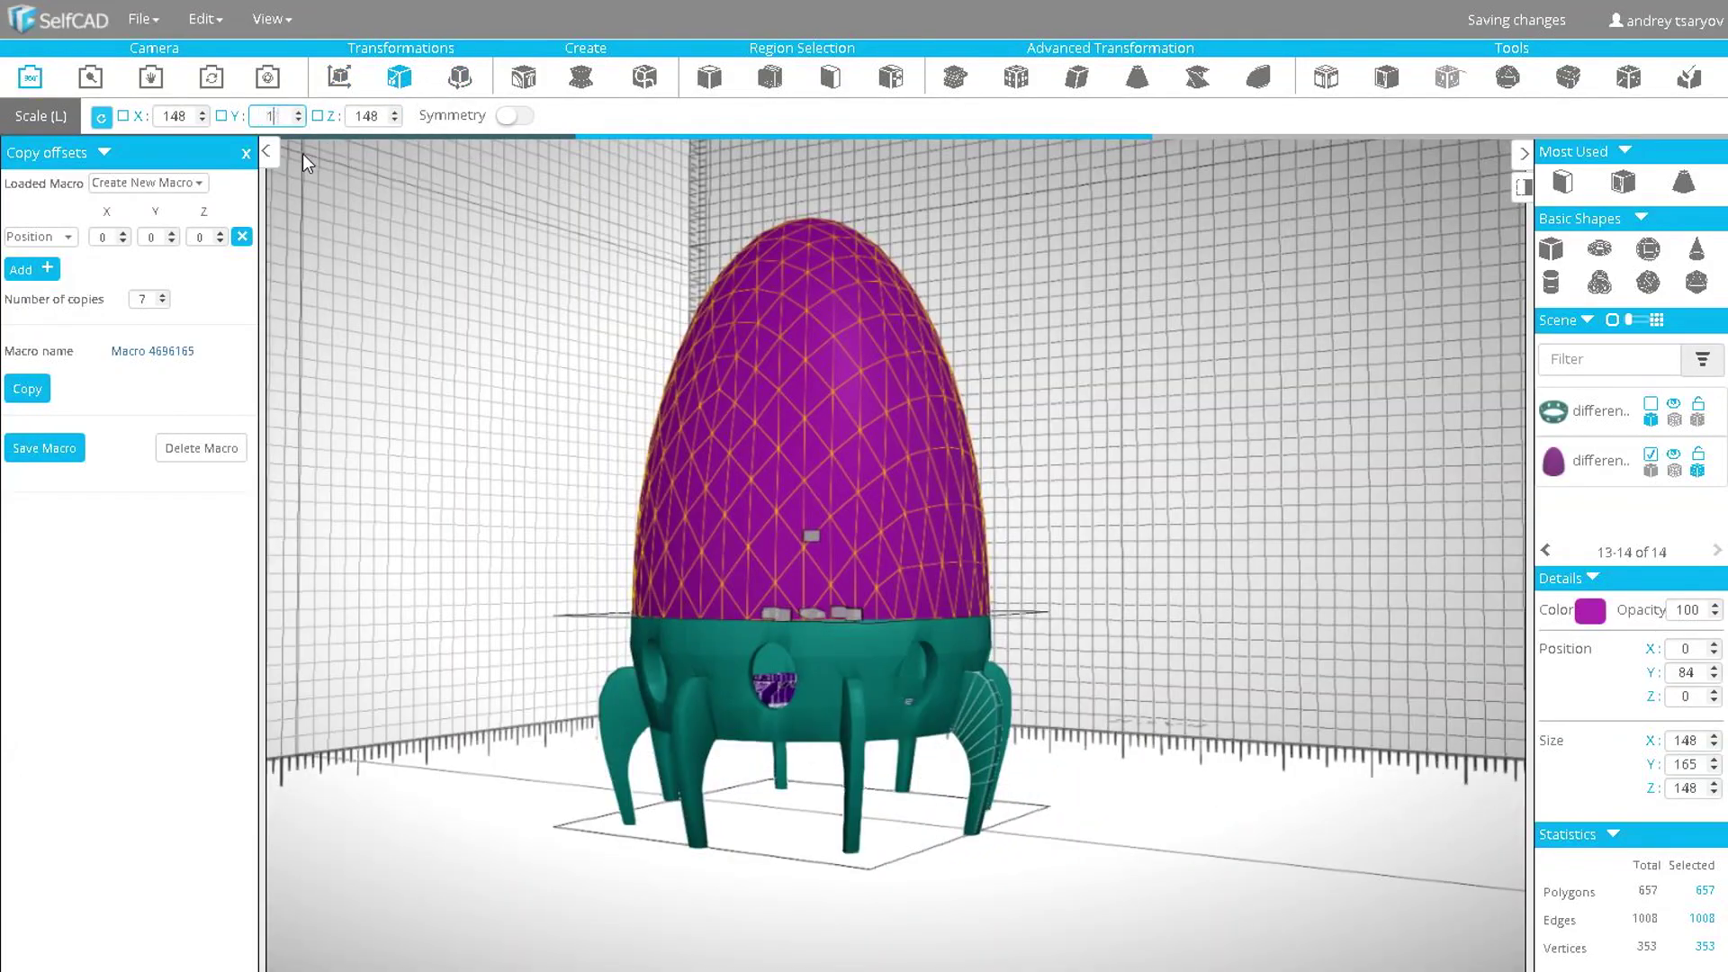
text(175)
- Raise the taller dome to Y 84 to seat it on the container's rim
click(341, 79)
scroll(659, 513, up, 5)
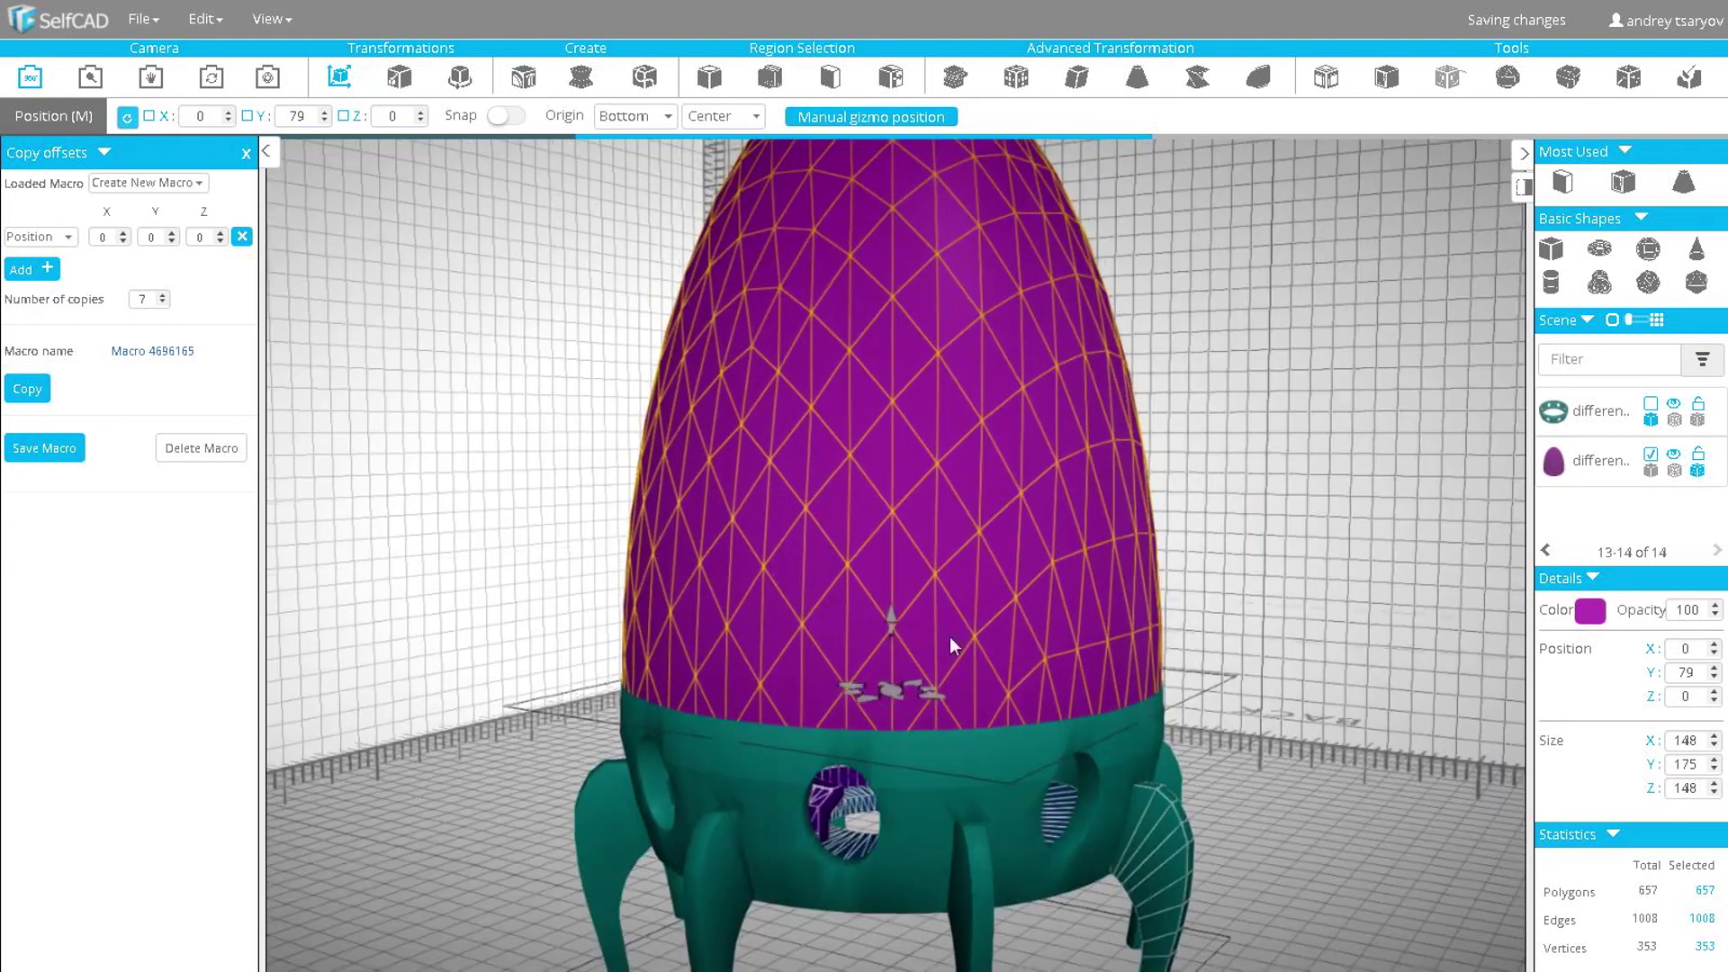
drag(893, 619, 891, 602)
drag(558, 486, 548, 527)
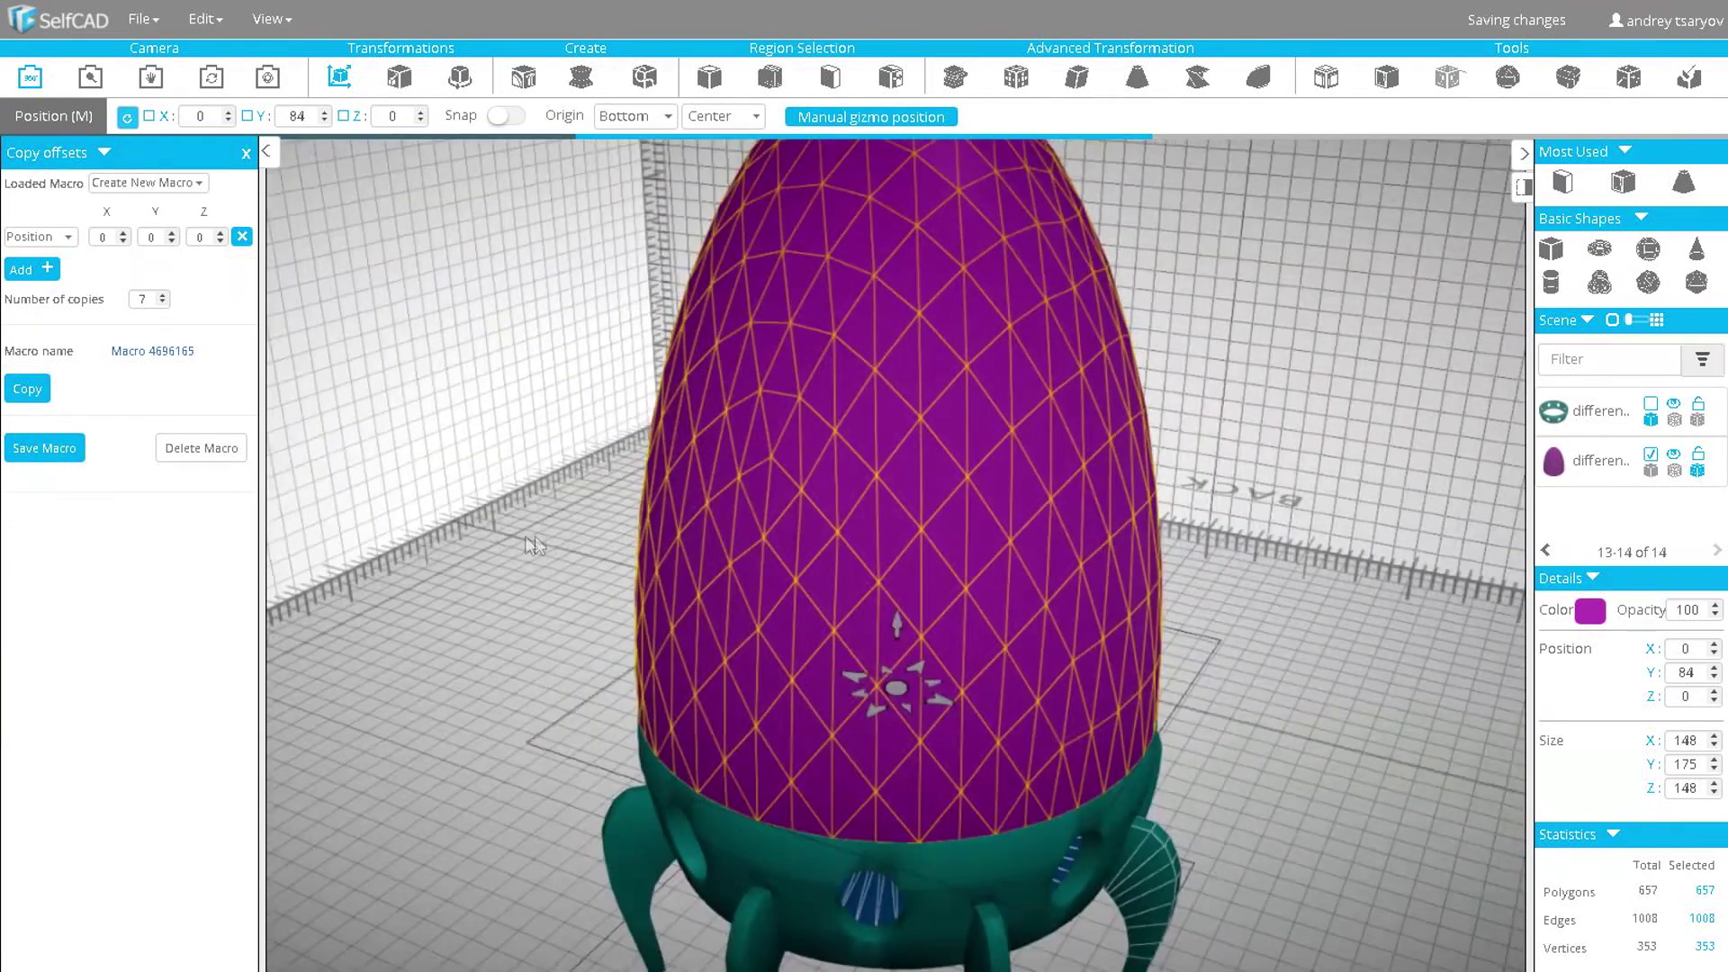
scroll(548, 528, down, 5)
right_drag(548, 528, 672, 546)
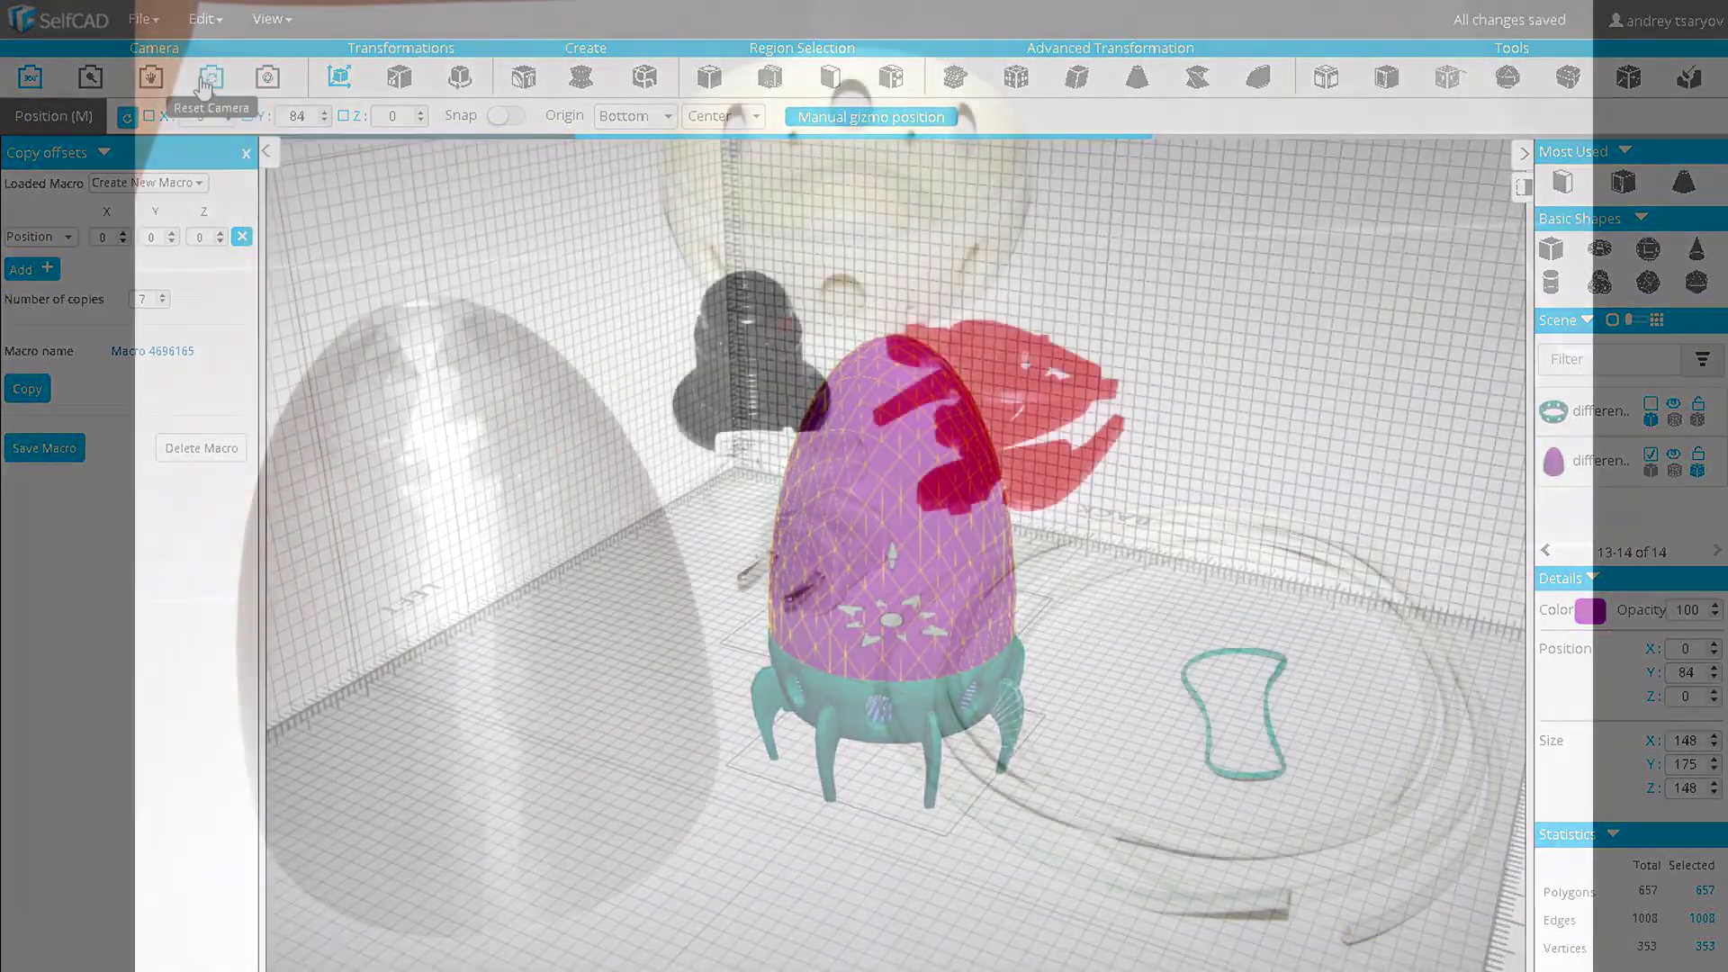